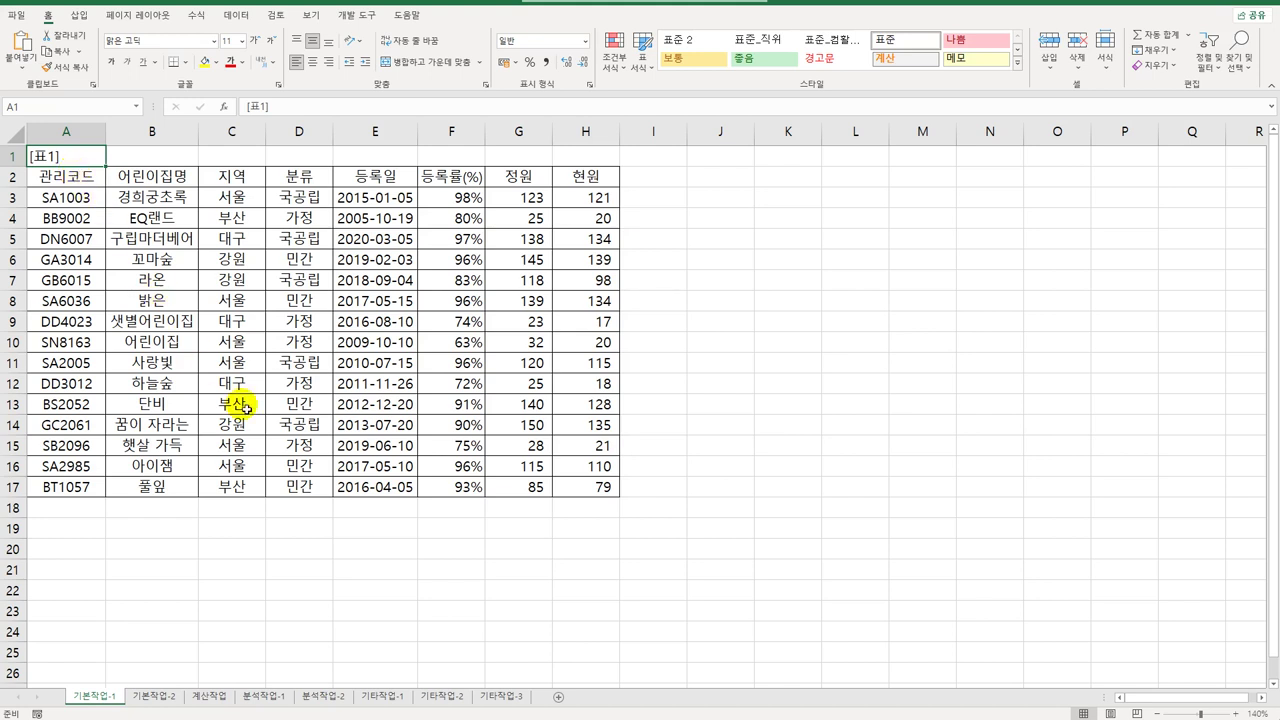
- Enter the criteria heading 조건 in cell A19
{"action": "mouse_move", "coordinate": [69, 528]}
{"action": "left_mouse_down"}
{"action": "mouse_move", "coordinate": [71, 551]}
{"action": "mouse_move", "coordinate": [69, 540]}
{"action": "left_mouse_up"}
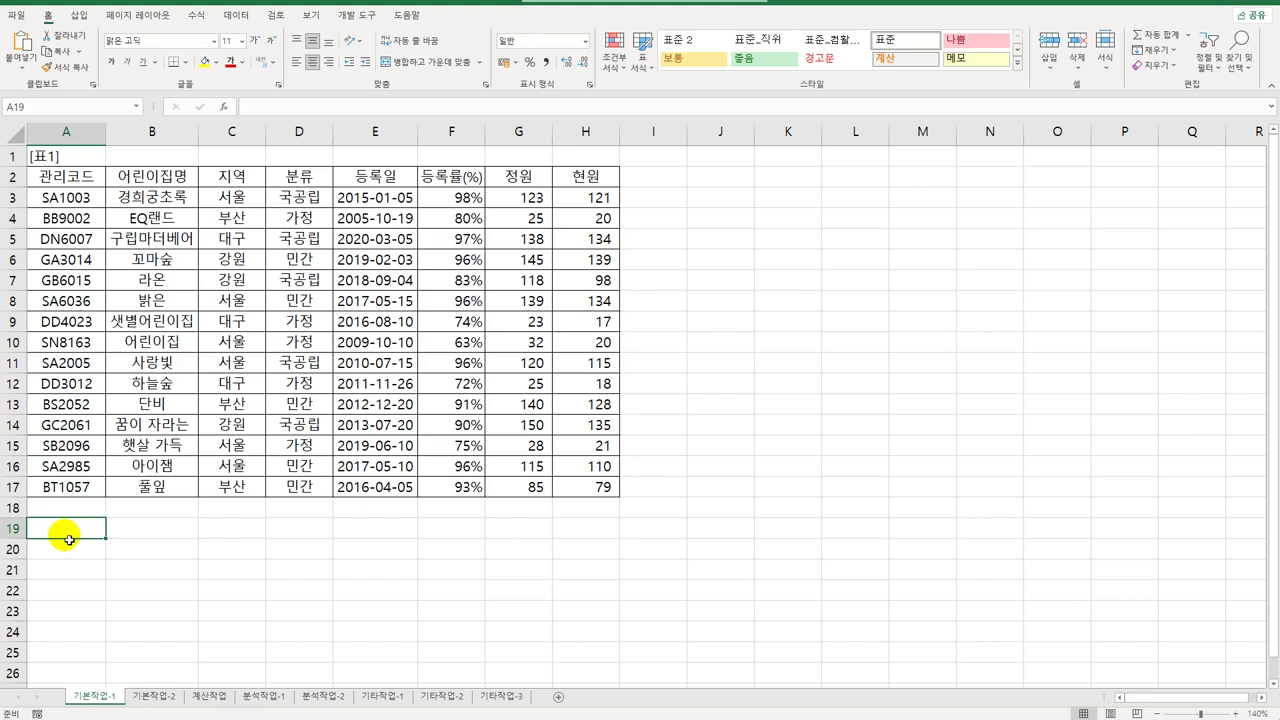
{"action": "type", "text": "조건"}
{"action": "key", "text": "Return"}
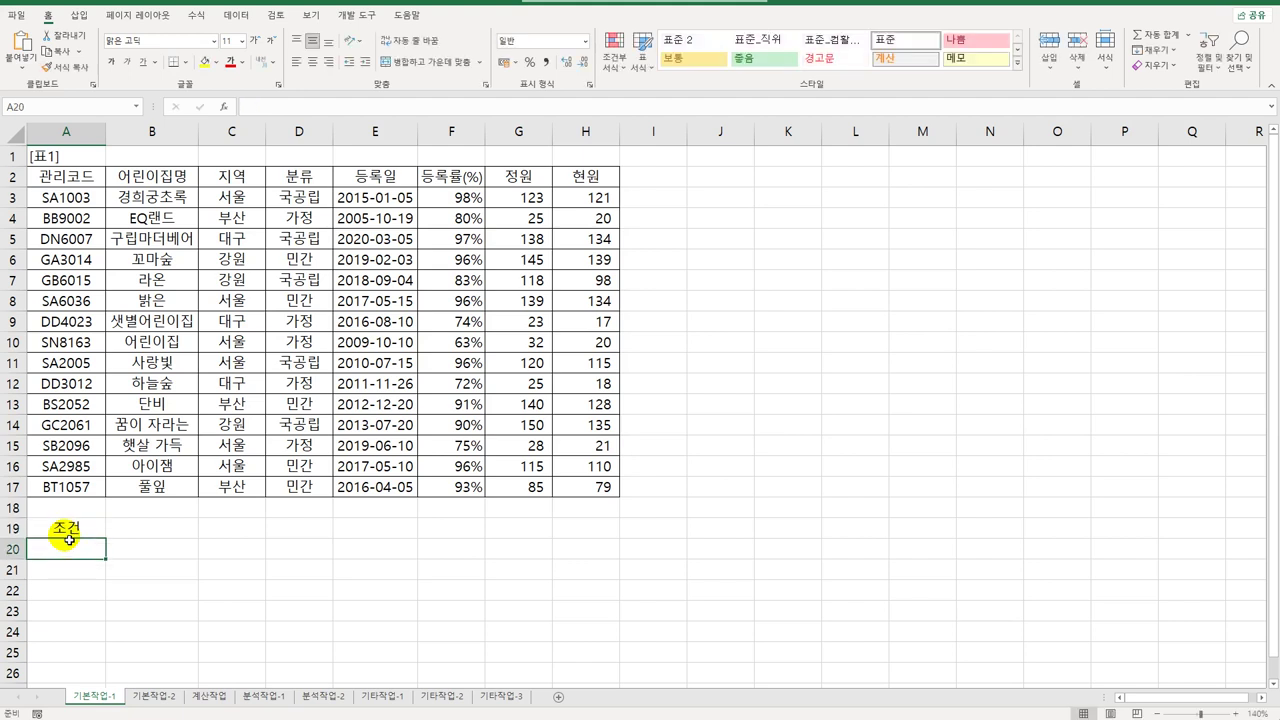
- Start an AND formula in cell A20 whose first condition is YEAR(E3)>=2015
{"action": "type", "text": "="}
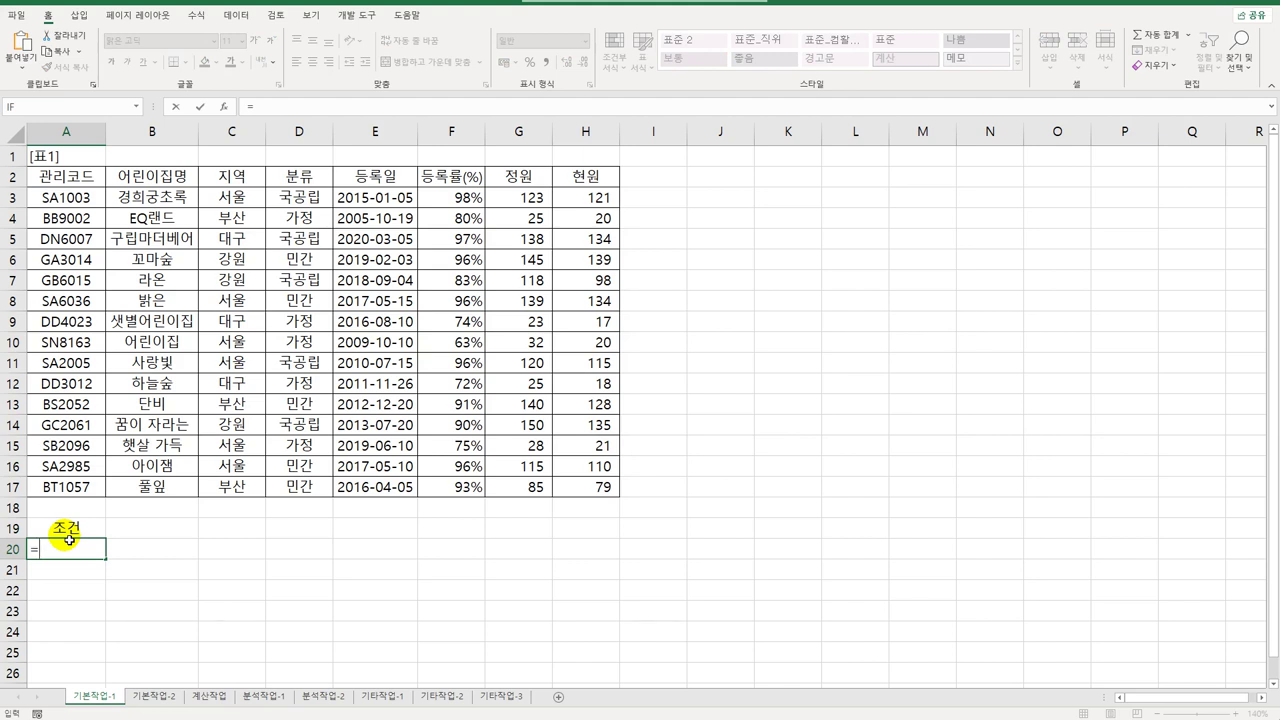
{"action": "key", "text": "Hangul"}
{"action": "type", "text": "and("}
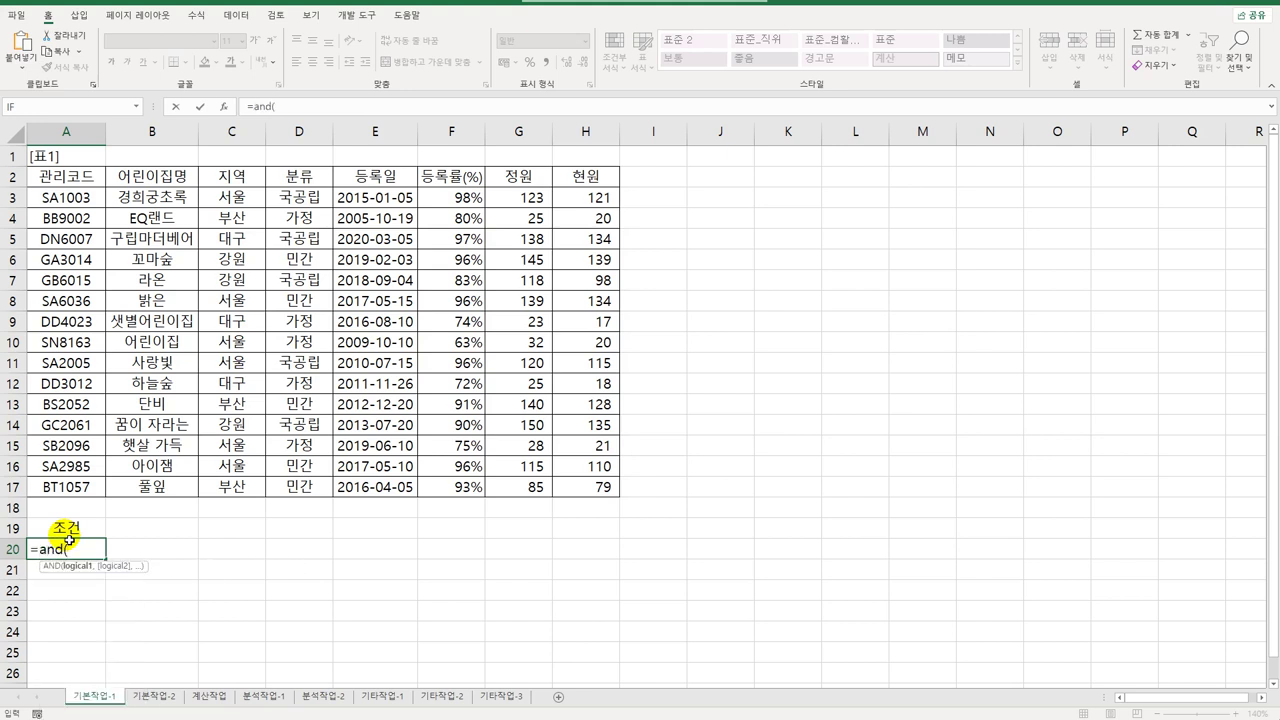
{"action": "type", "text": "year("}
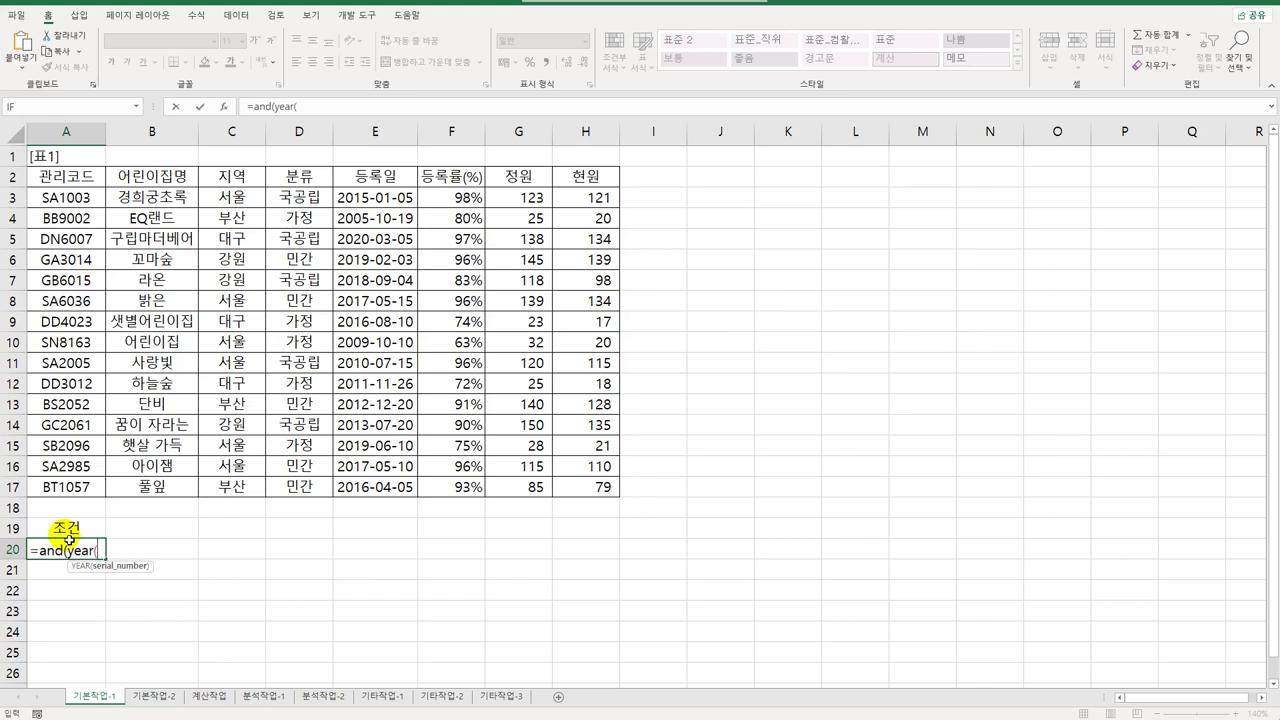
{"action": "left_click", "coordinate": [382, 200]}
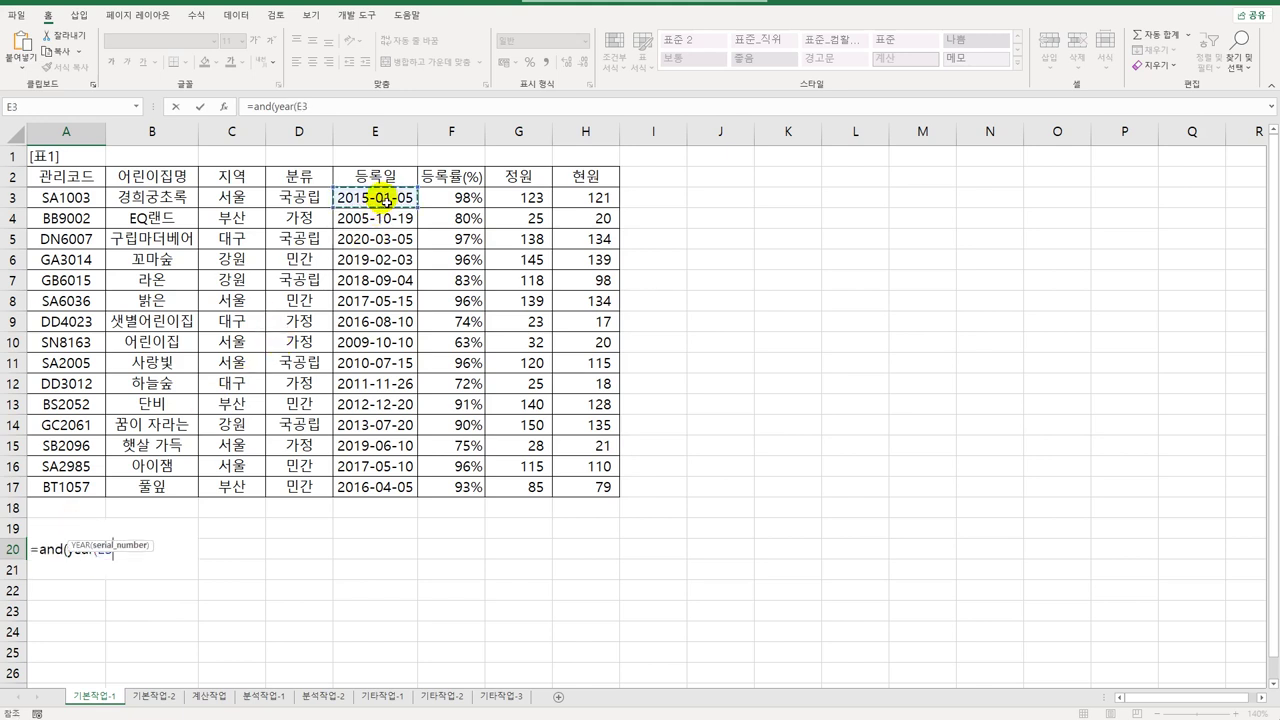
{"action": "type", "text": ")"}
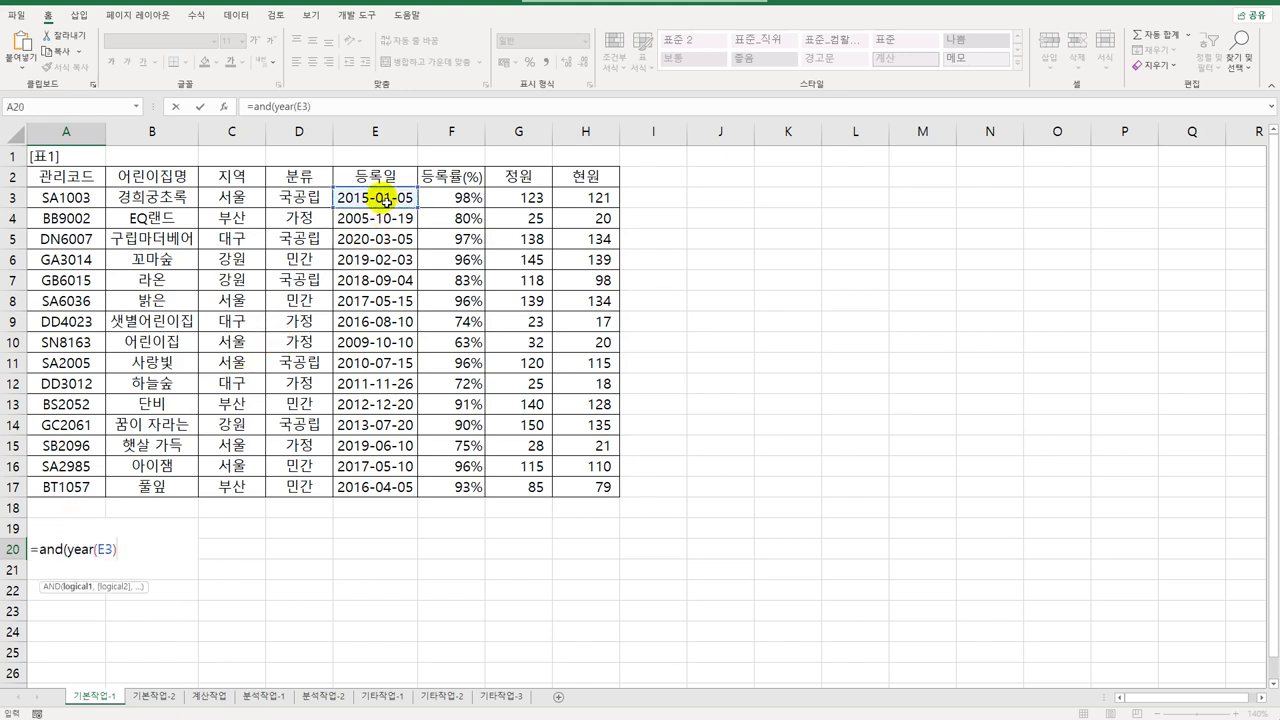
{"action": "type", "text": "> "}
{"action": "type", "text": "2015,"}
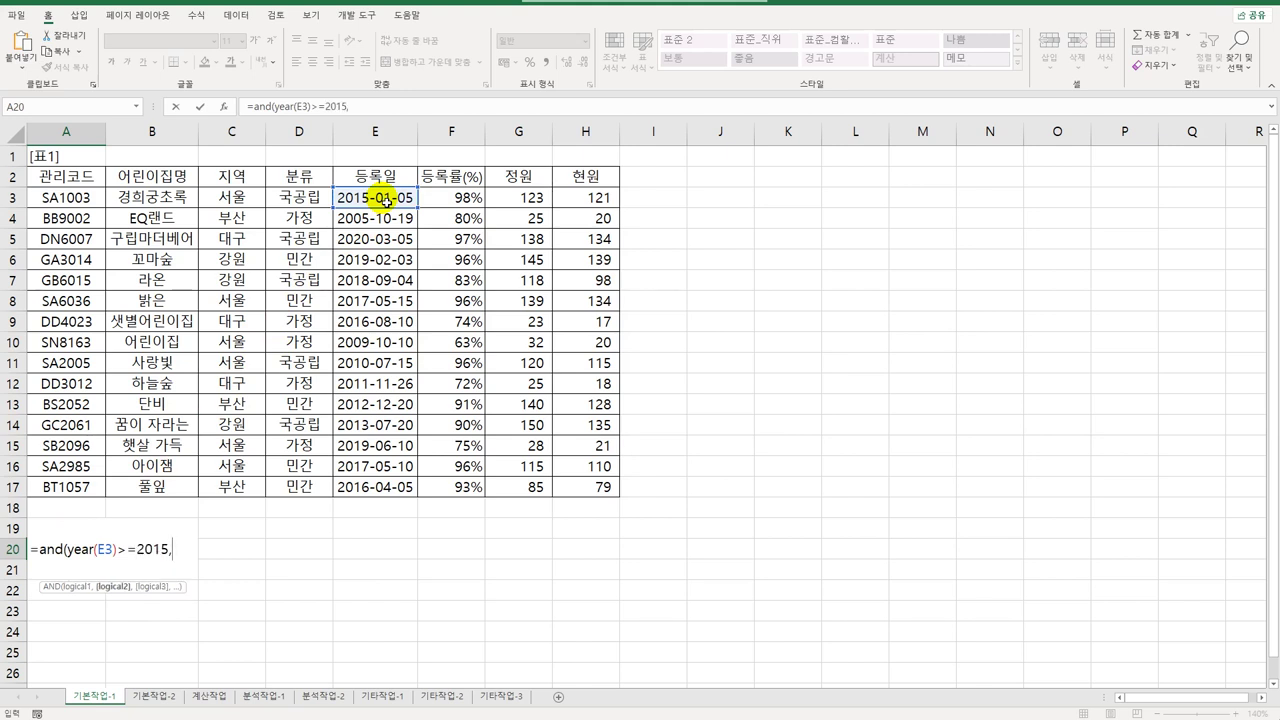
- Add YEAR(E3)<=2020 as the second condition of the AND formula
{"action": "type", "text": "year"}
{"action": "key", "text": "Tab"}
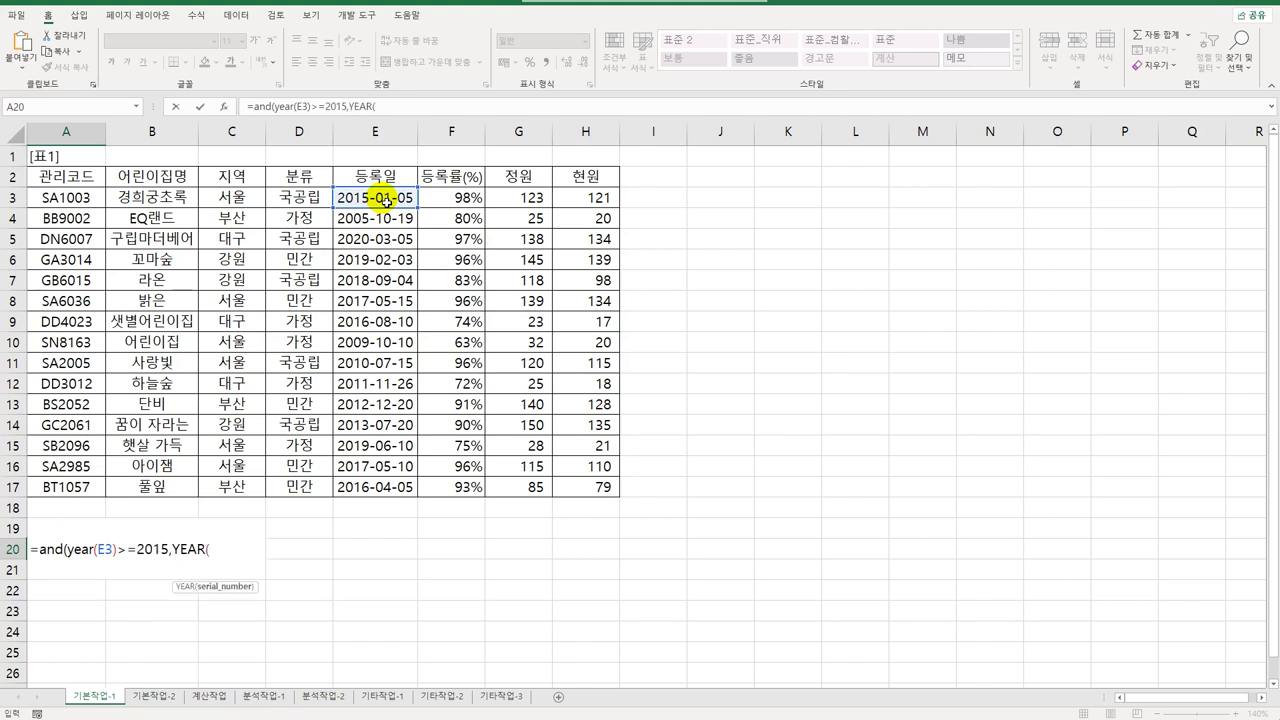
{"action": "left_click", "coordinate": [386, 199]}
{"action": "type", "text": ")"}
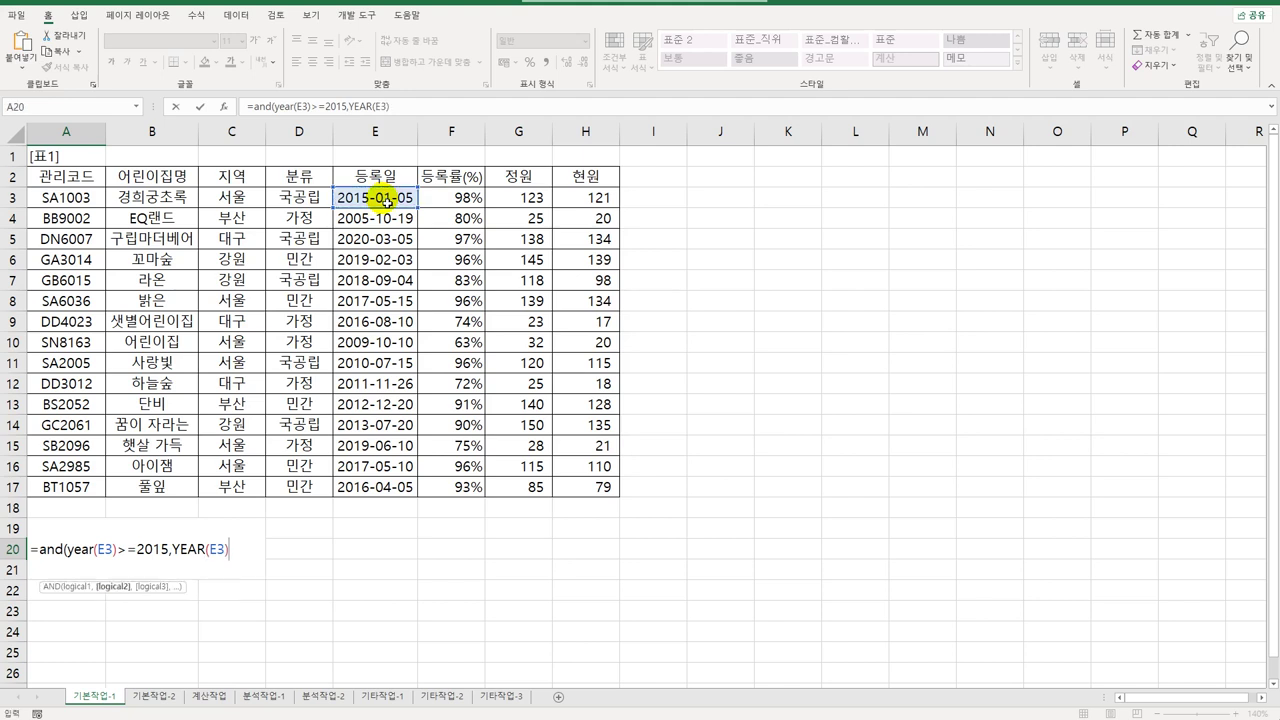
{"action": "type", "text": "<=2020,"}
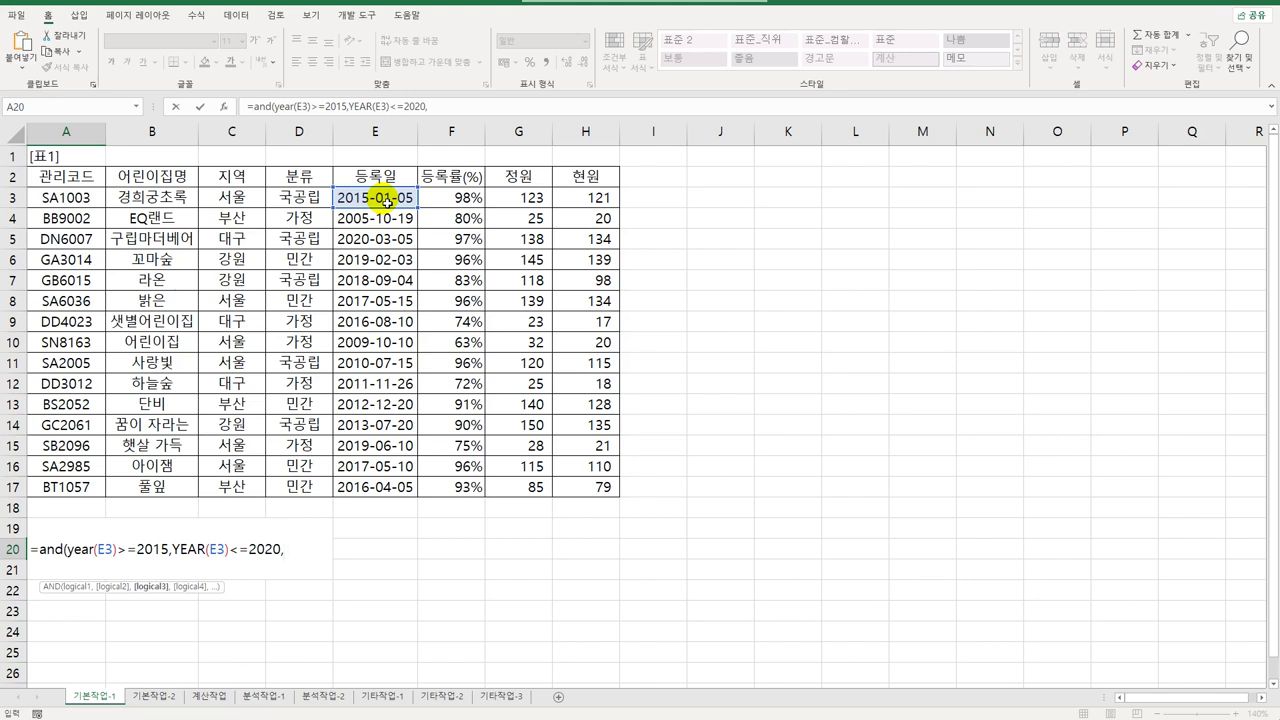
- Add D3<>"국공립" as the last condition and complete the criteria formula in A20
{"action": "left_click", "coordinate": [303, 199]}
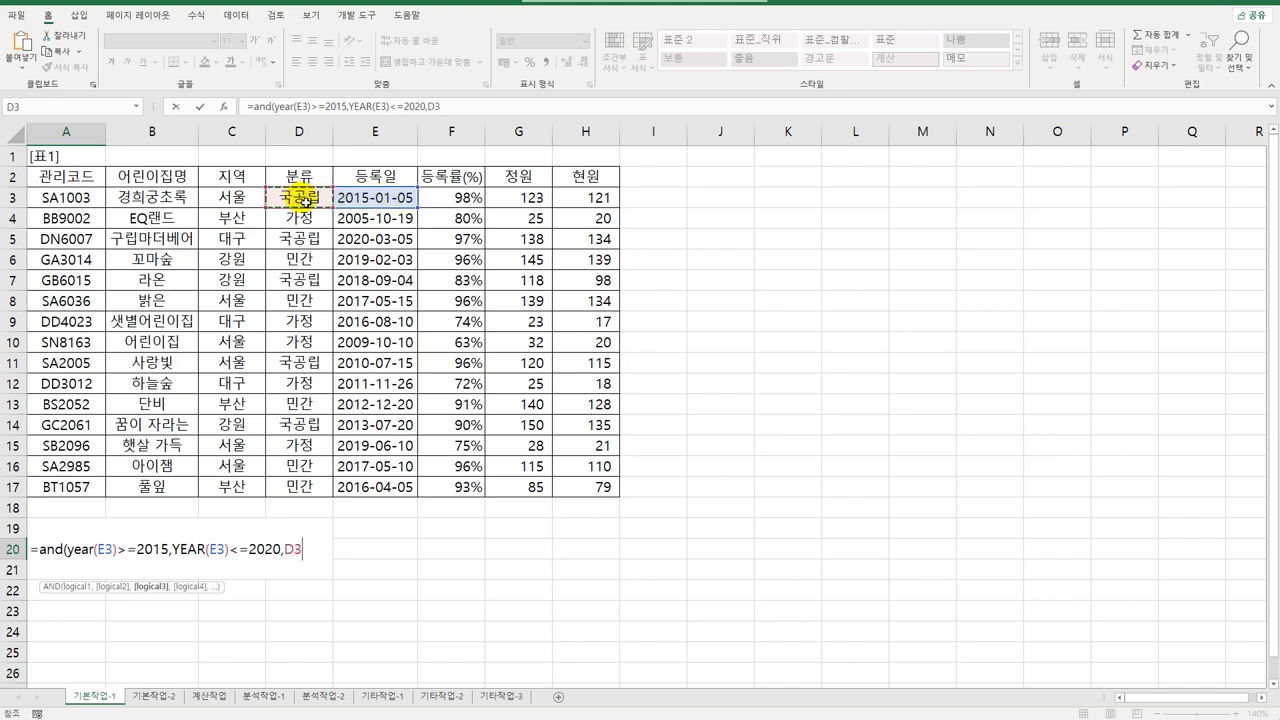
{"action": "type", "text": "<>\""}
{"action": "type", "text": "국공"}
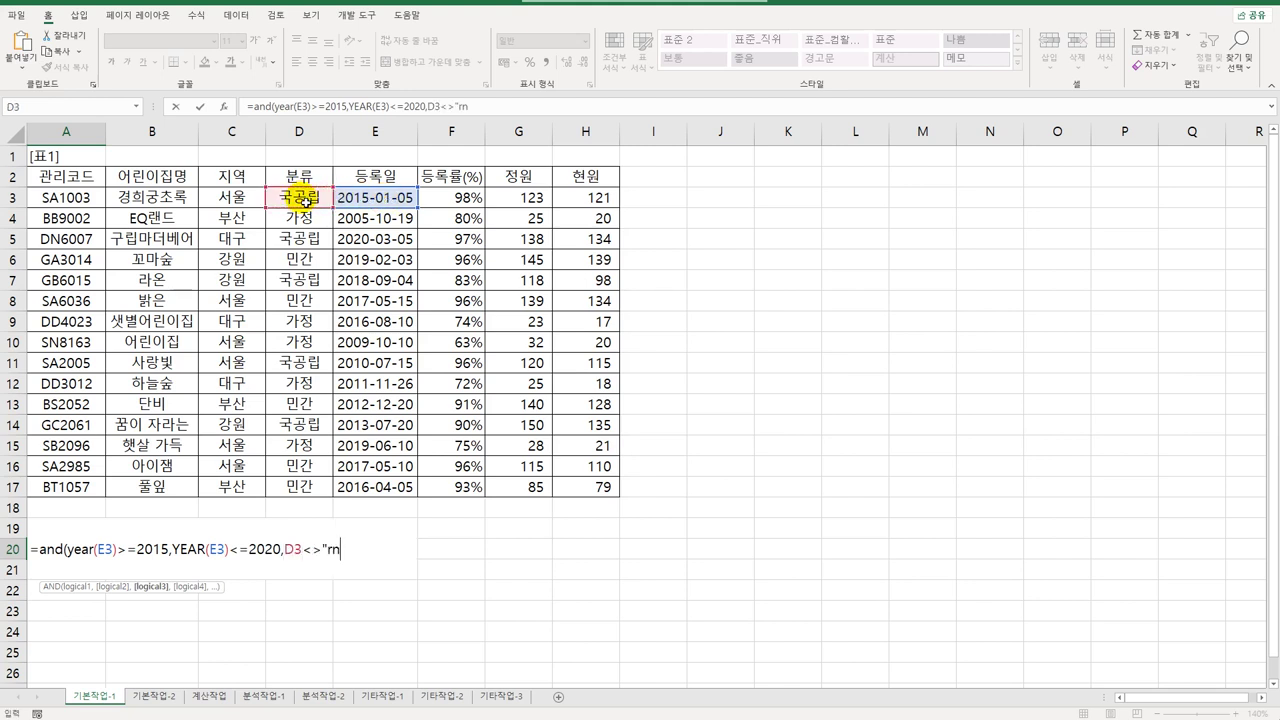
{"action": "type", "text": "립\")"}
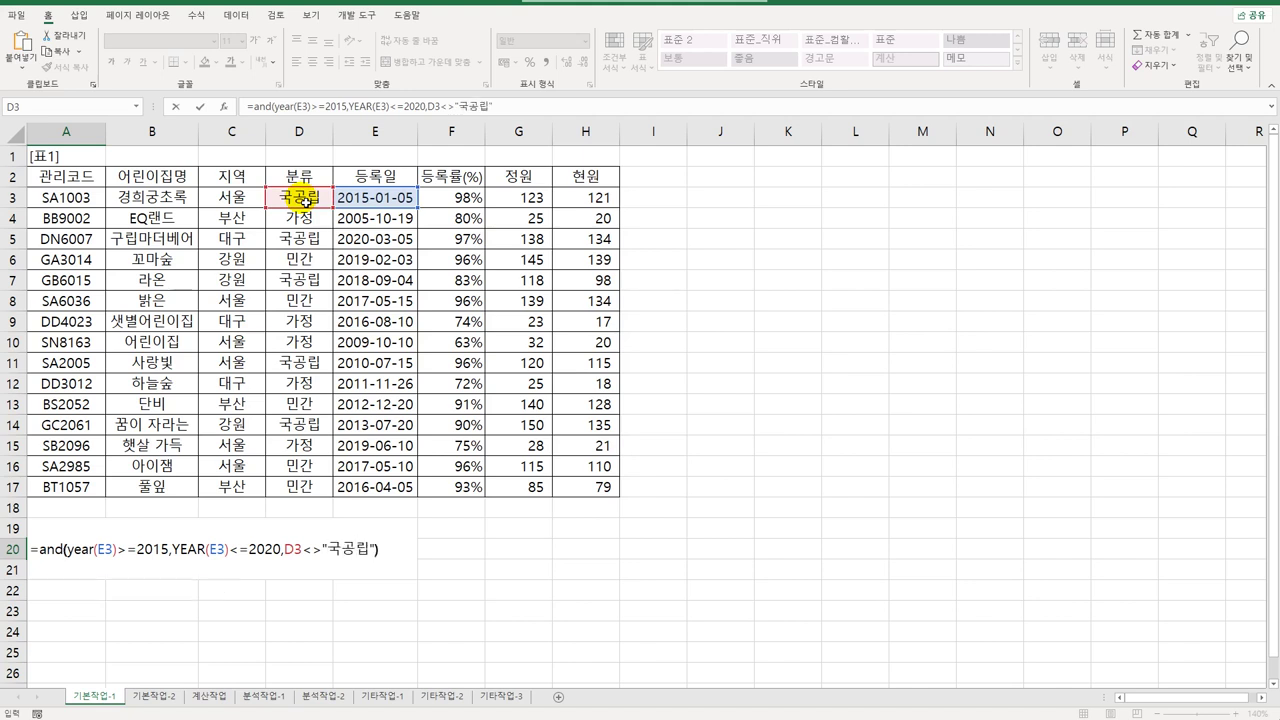
{"action": "key", "text": "Return"}
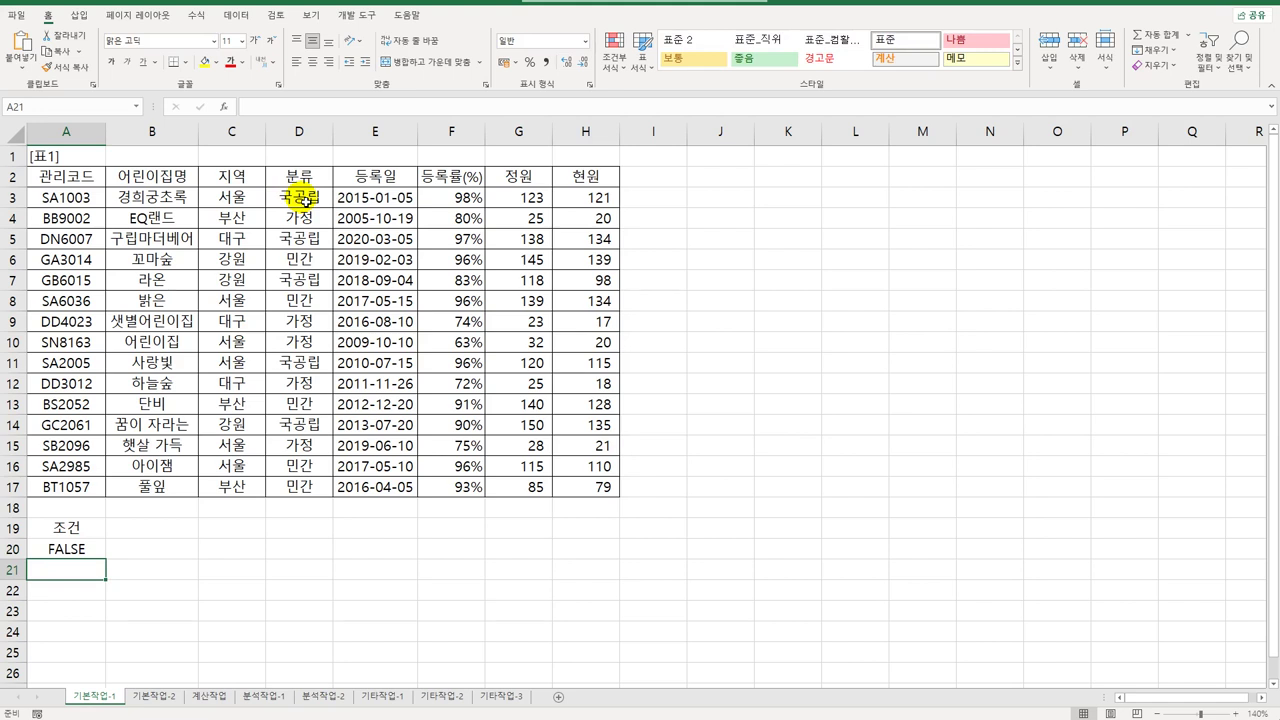
- Set up an advanced filter on the table A2:H17 with A19:A20 as the criteria range
{"action": "left_click", "coordinate": [92, 606]}
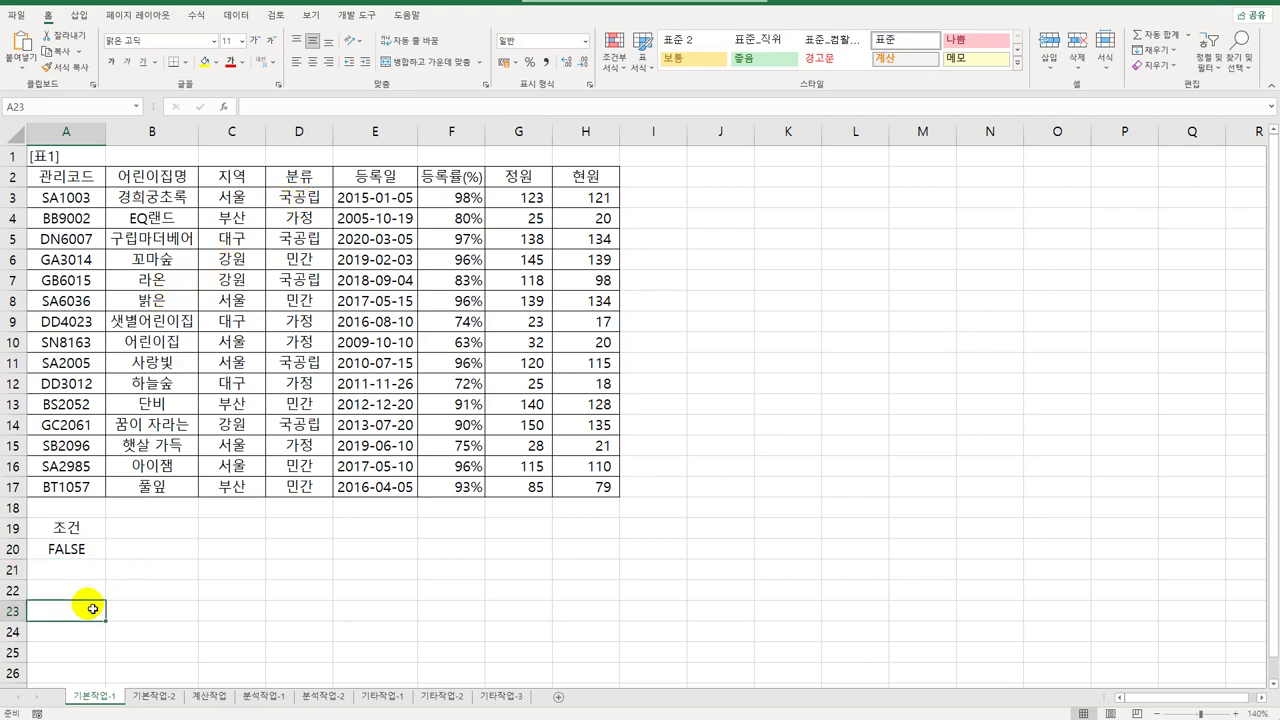
{"action": "left_click", "coordinate": [158, 199]}
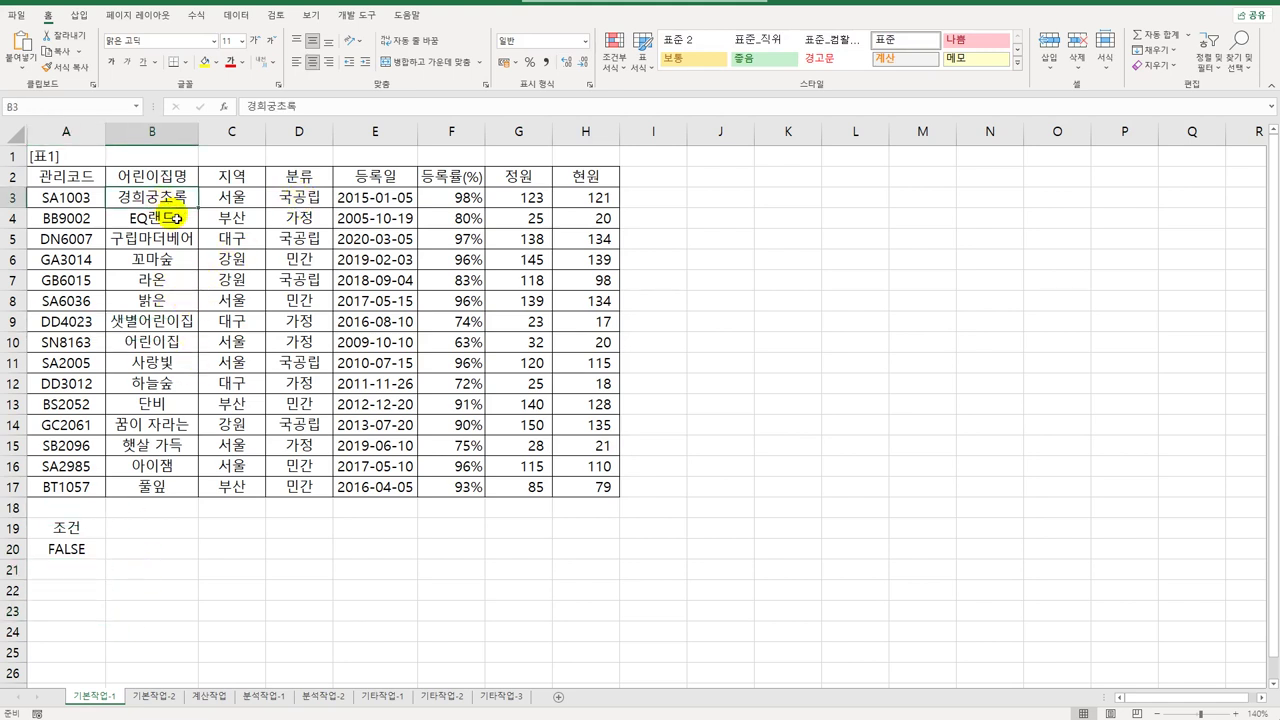
{"action": "left_click", "coordinate": [232, 15]}
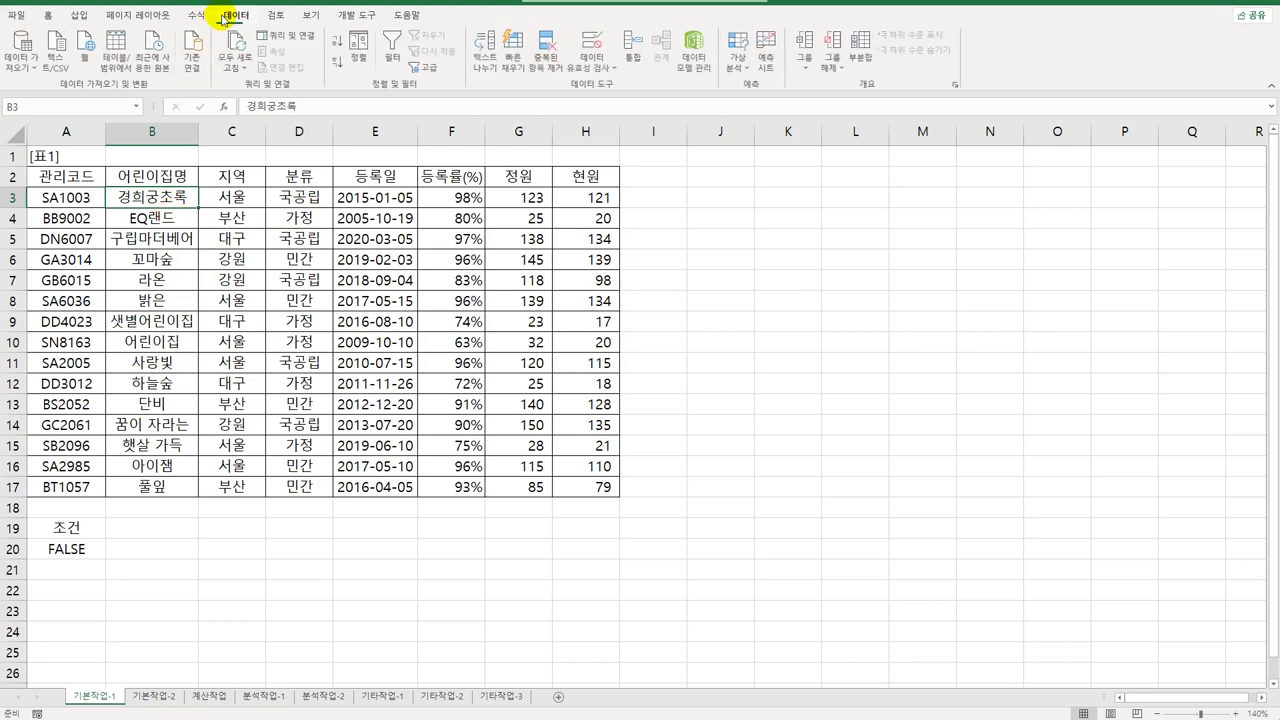
{"action": "left_click", "coordinate": [429, 67]}
{"action": "left_click_drag", "start_coordinate": [377, 342], "coordinate": [851, 194]}
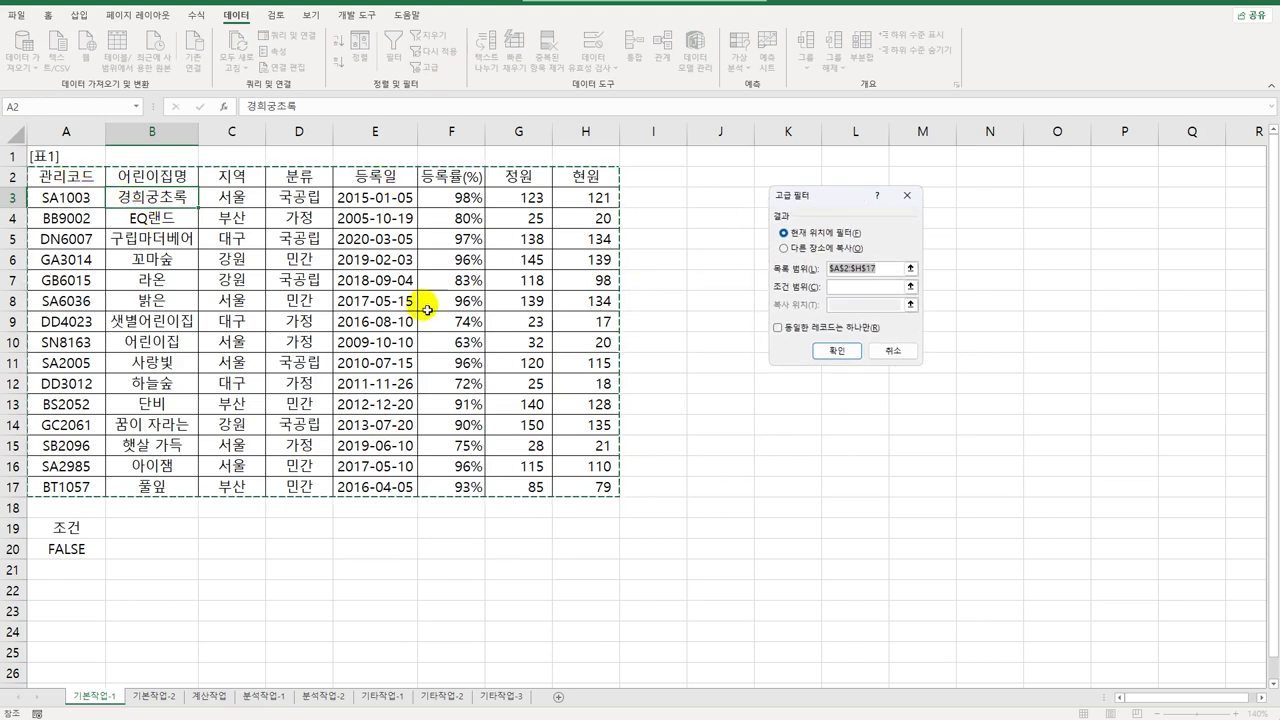
{"action": "left_click", "coordinate": [866, 288]}
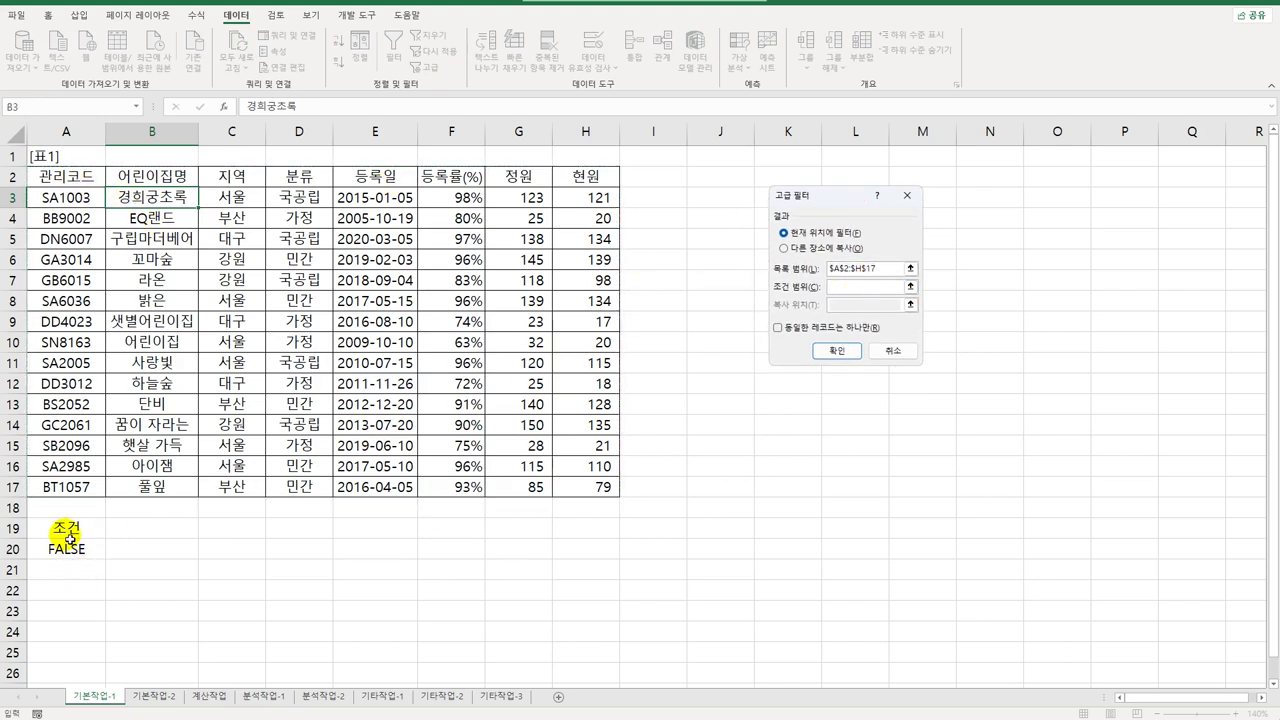
{"action": "left_click_drag", "start_coordinate": [65, 530], "coordinate": [60, 552]}
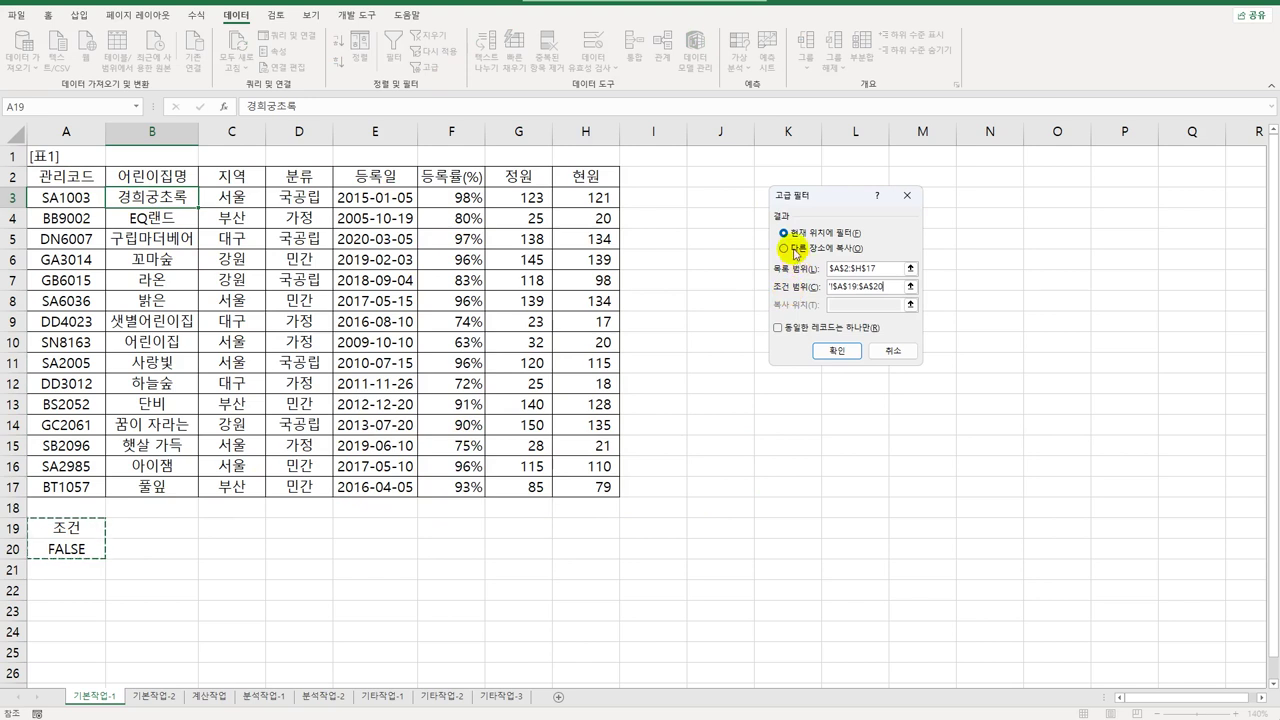
- Set the advanced filter to copy its results to another location starting at cell A23, and run it
{"action": "left_click", "coordinate": [783, 248]}
{"action": "left_click", "coordinate": [848, 306]}
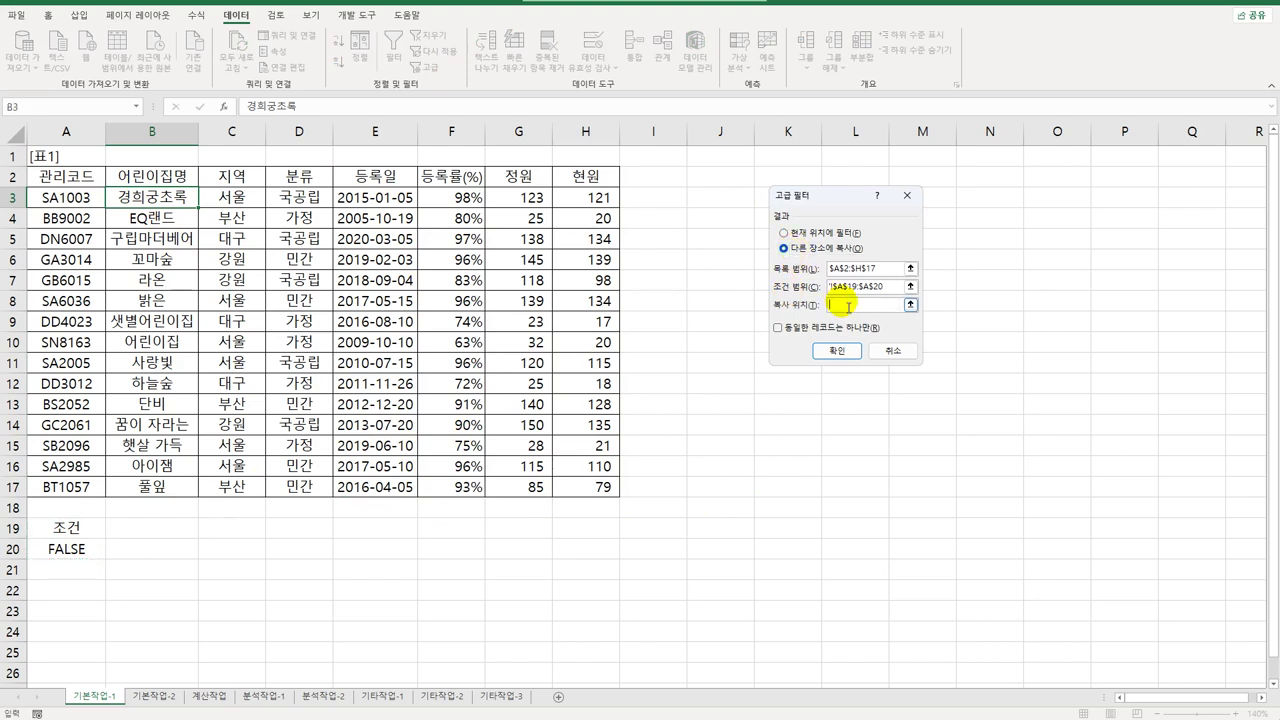
{"action": "left_click", "coordinate": [58, 616]}
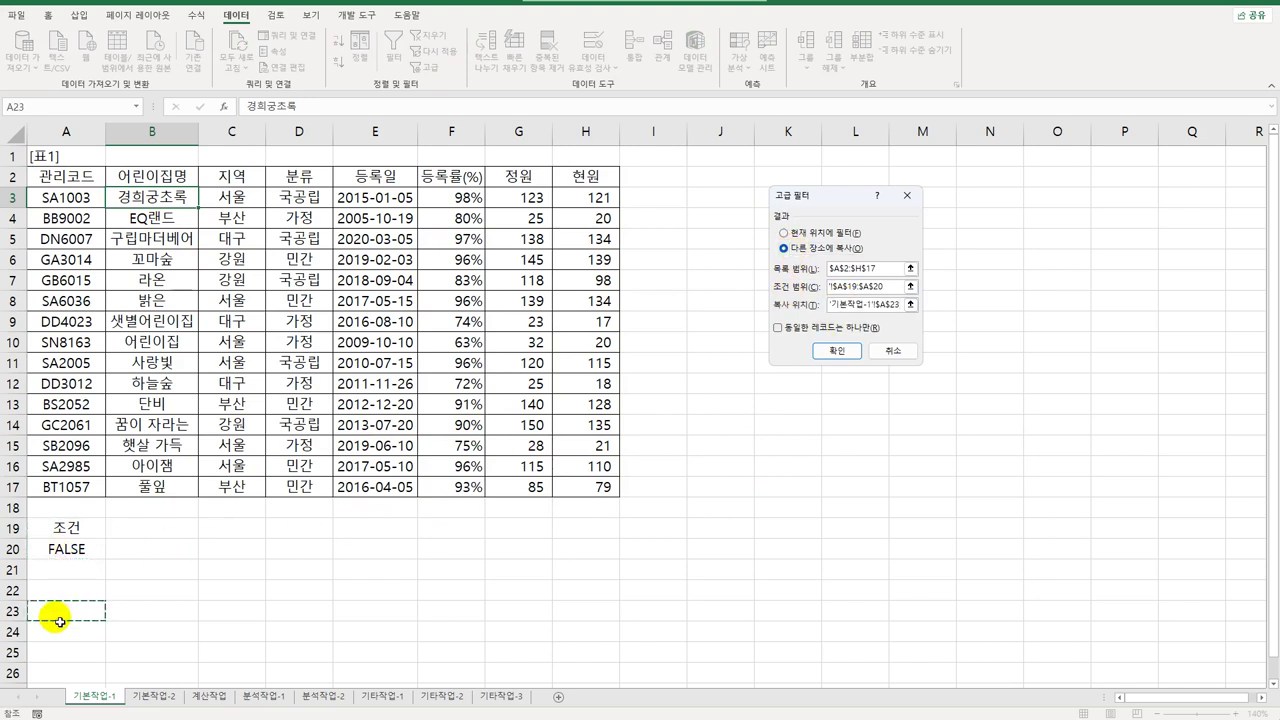
{"action": "left_click", "coordinate": [836, 351]}
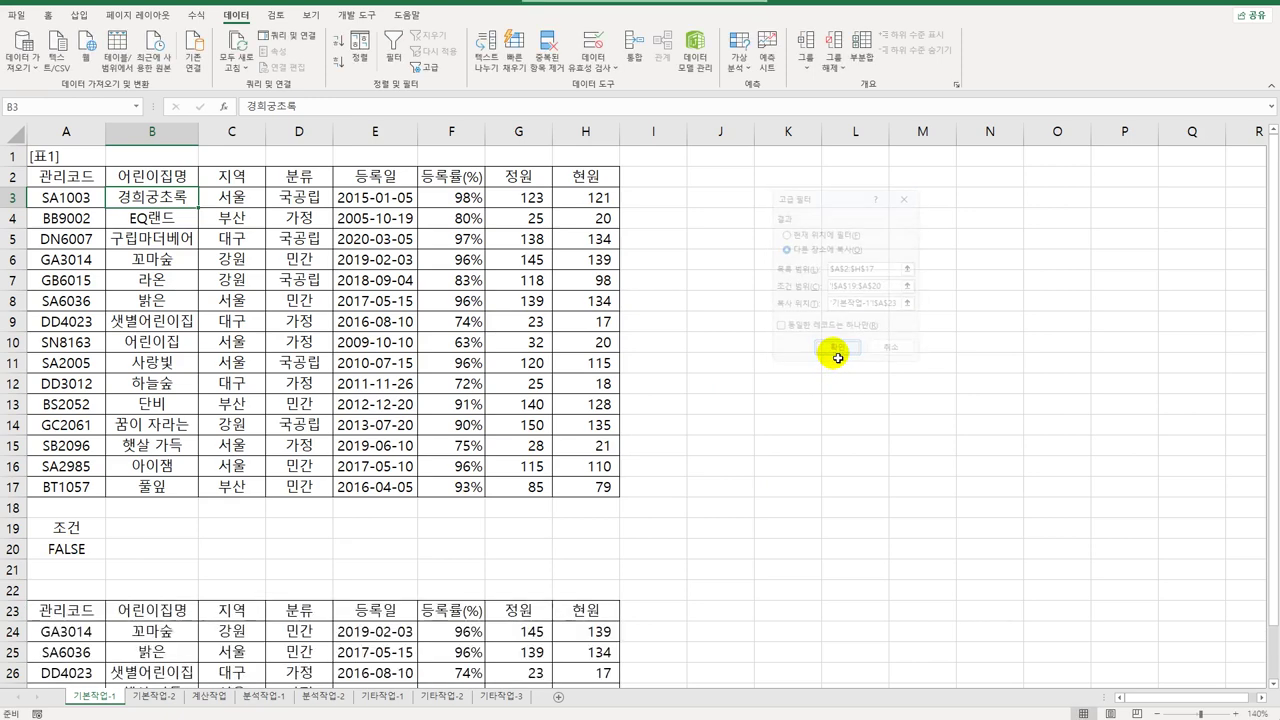
{"action": "scroll", "coordinate": [605, 561], "scroll_direction": "down", "scroll_amount": 3}
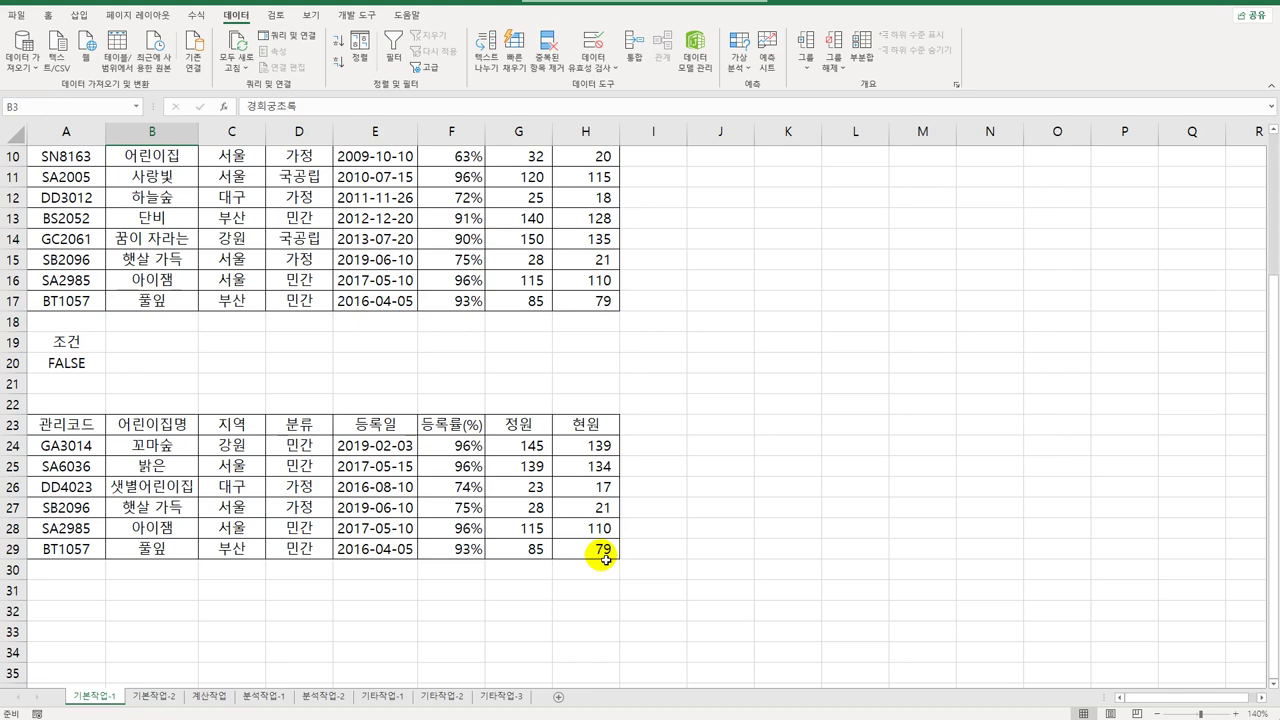
{"action": "scroll", "coordinate": [605, 561], "scroll_direction": "up", "scroll_amount": 3}
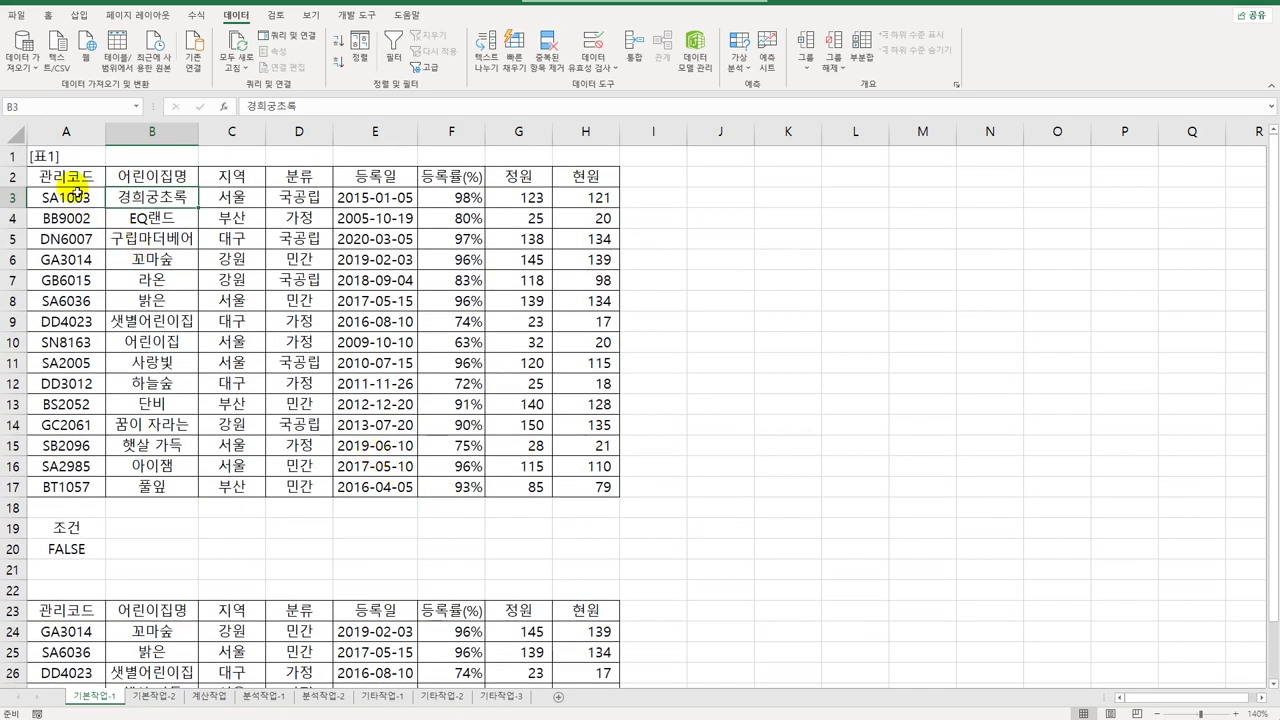
- Start a new formula-based conditional formatting rule for the table's data rows A3:H17, without the header row
{"action": "left_click_drag", "start_coordinate": [70, 178], "coordinate": [585, 177]}
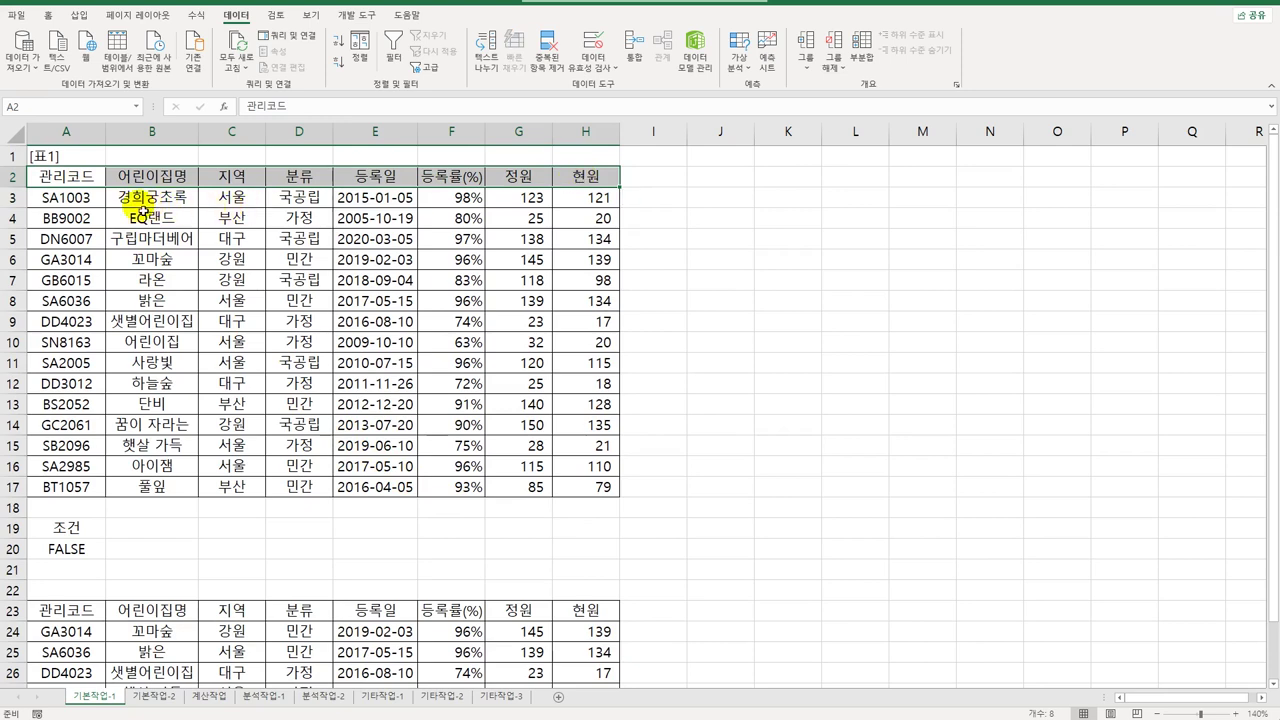
{"action": "left_click_drag", "start_coordinate": [40, 197], "coordinate": [582, 493]}
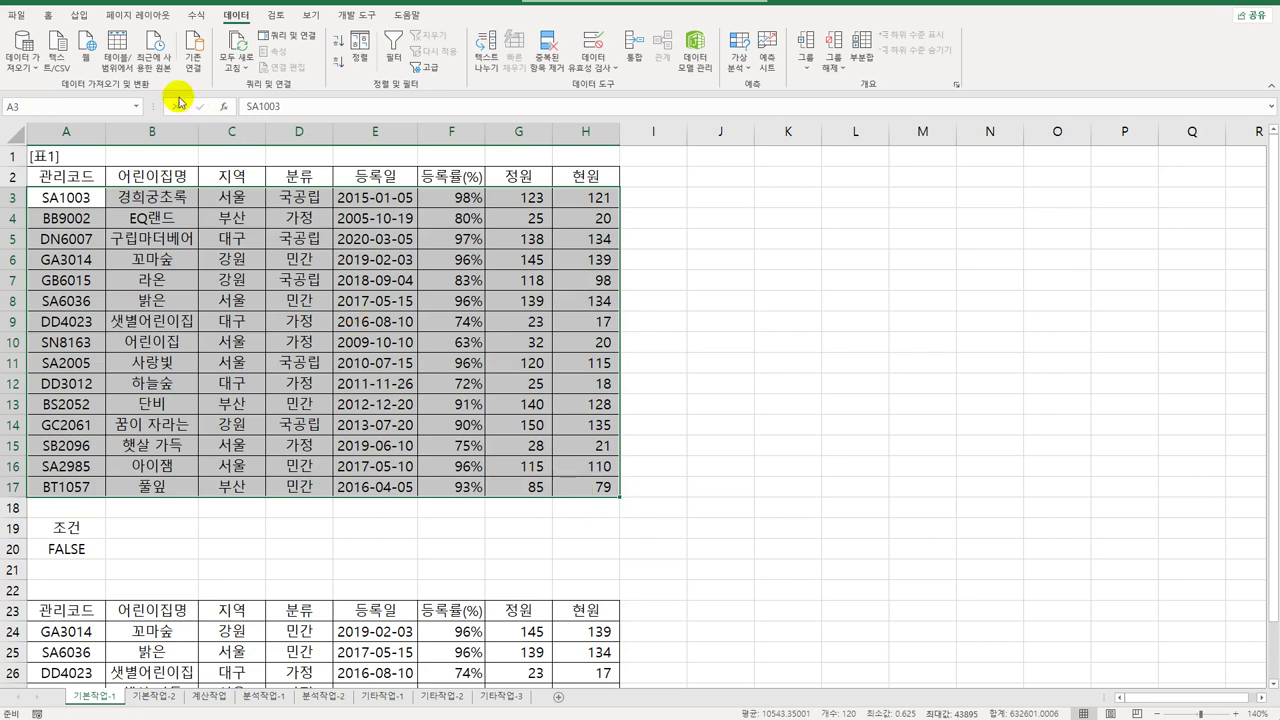
{"action": "left_click", "coordinate": [47, 16]}
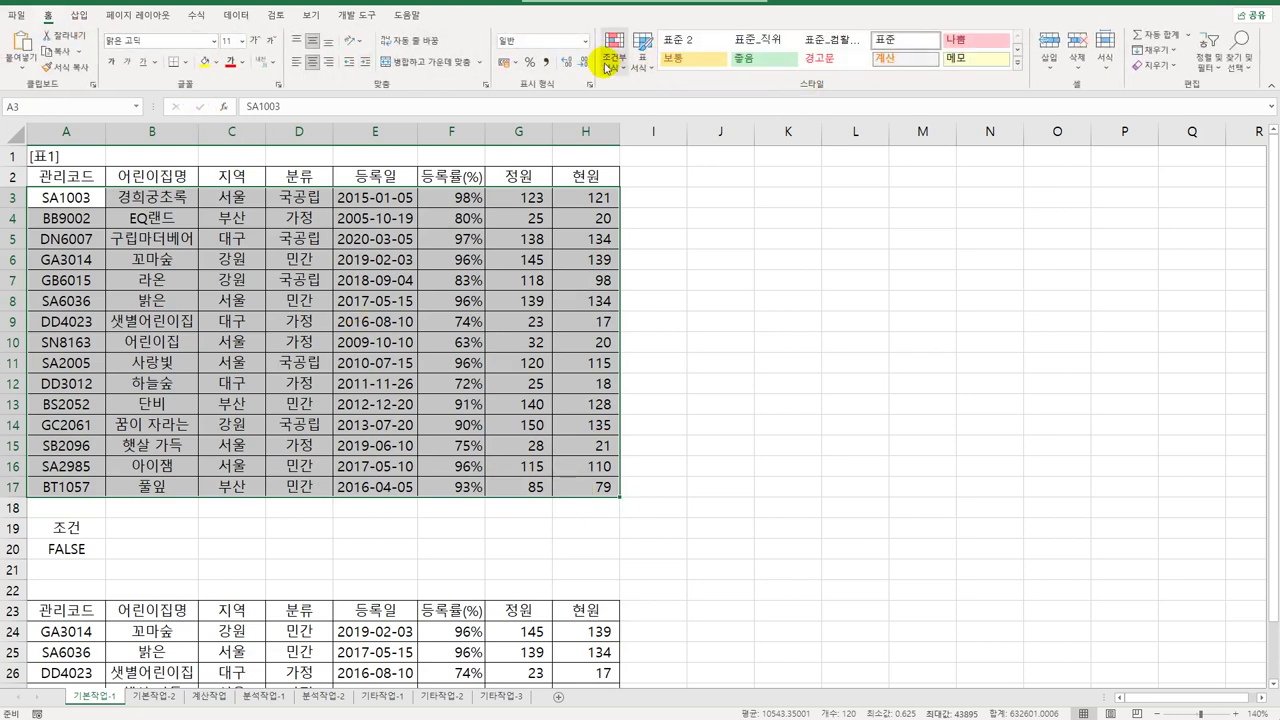
{"action": "left_click", "coordinate": [609, 66]}
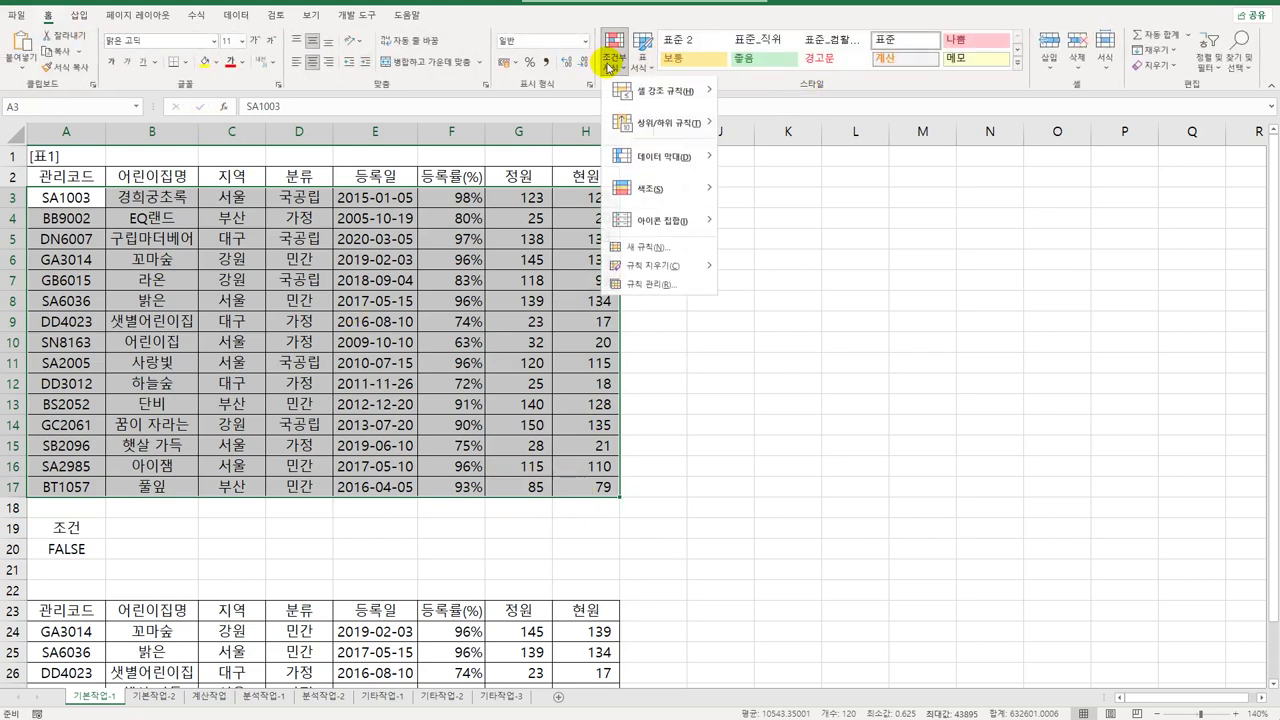
{"action": "left_click", "coordinate": [630, 251]}
{"action": "left_click", "coordinate": [690, 271]}
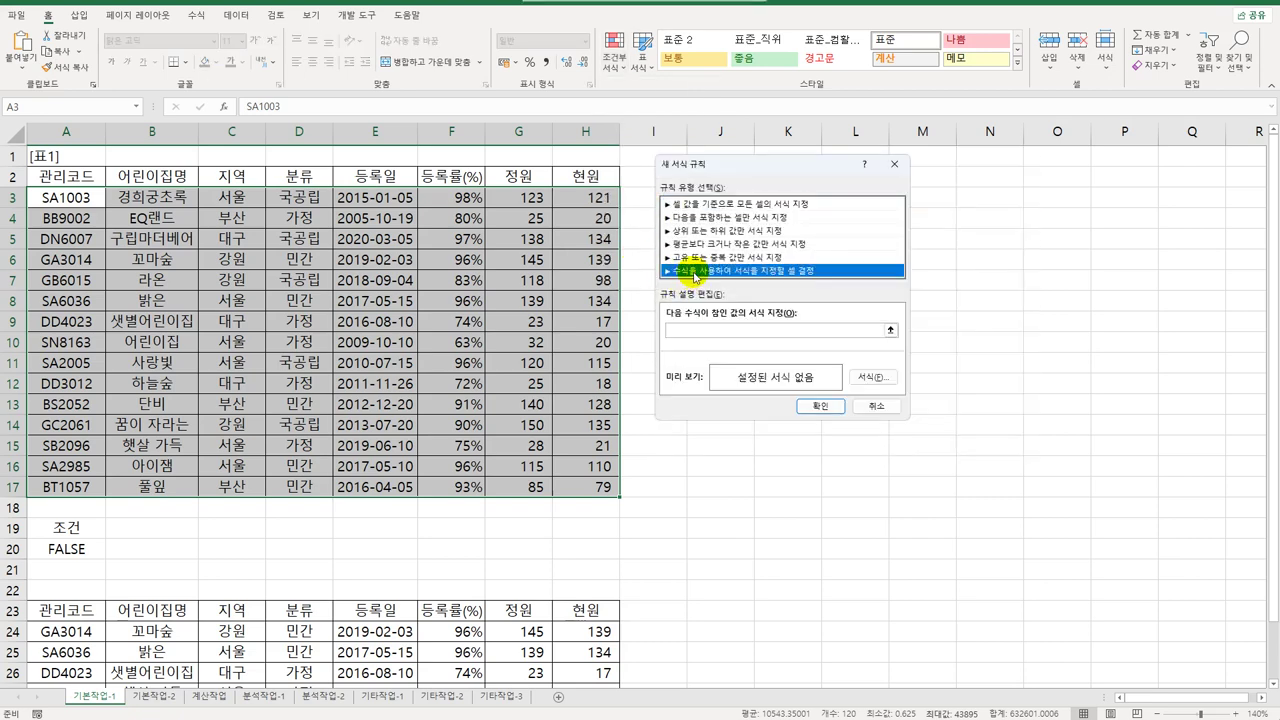
- Begin the rule formula as an AND whose first condition is NOT($D3="가정"), with only column D locked
{"action": "left_click", "coordinate": [690, 333]}
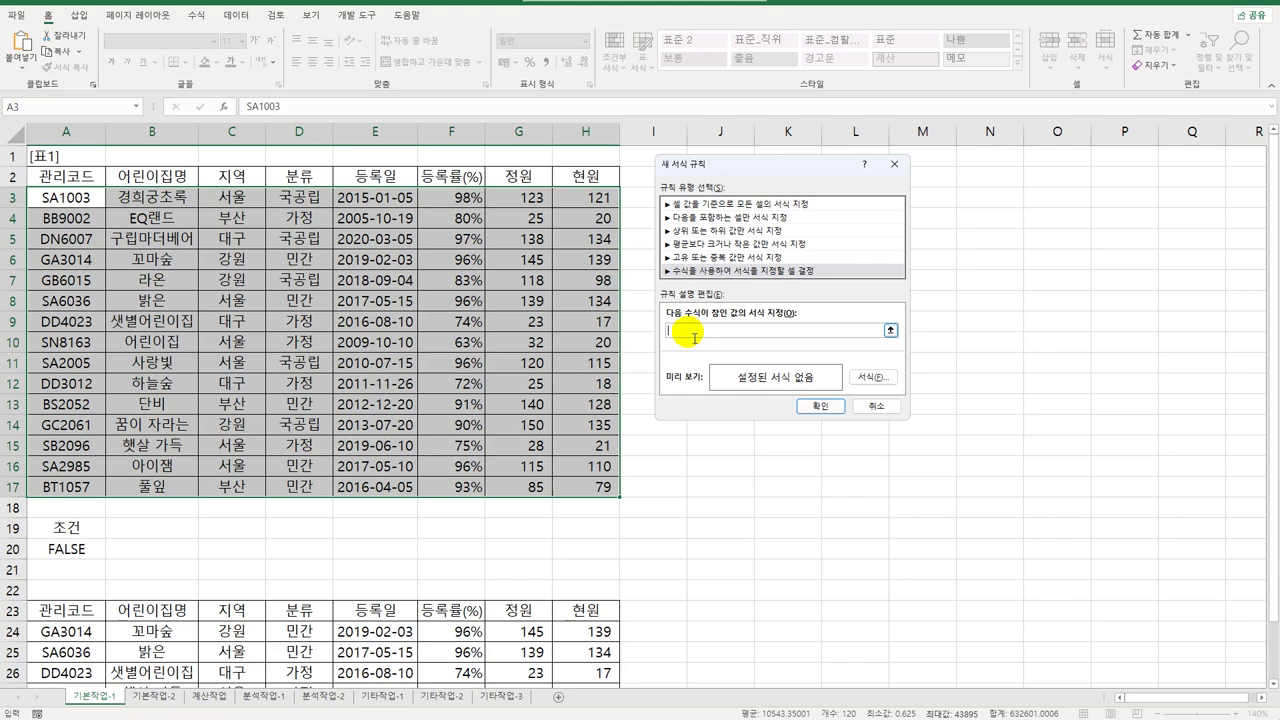
{"action": "type", "text": "=and(not("}
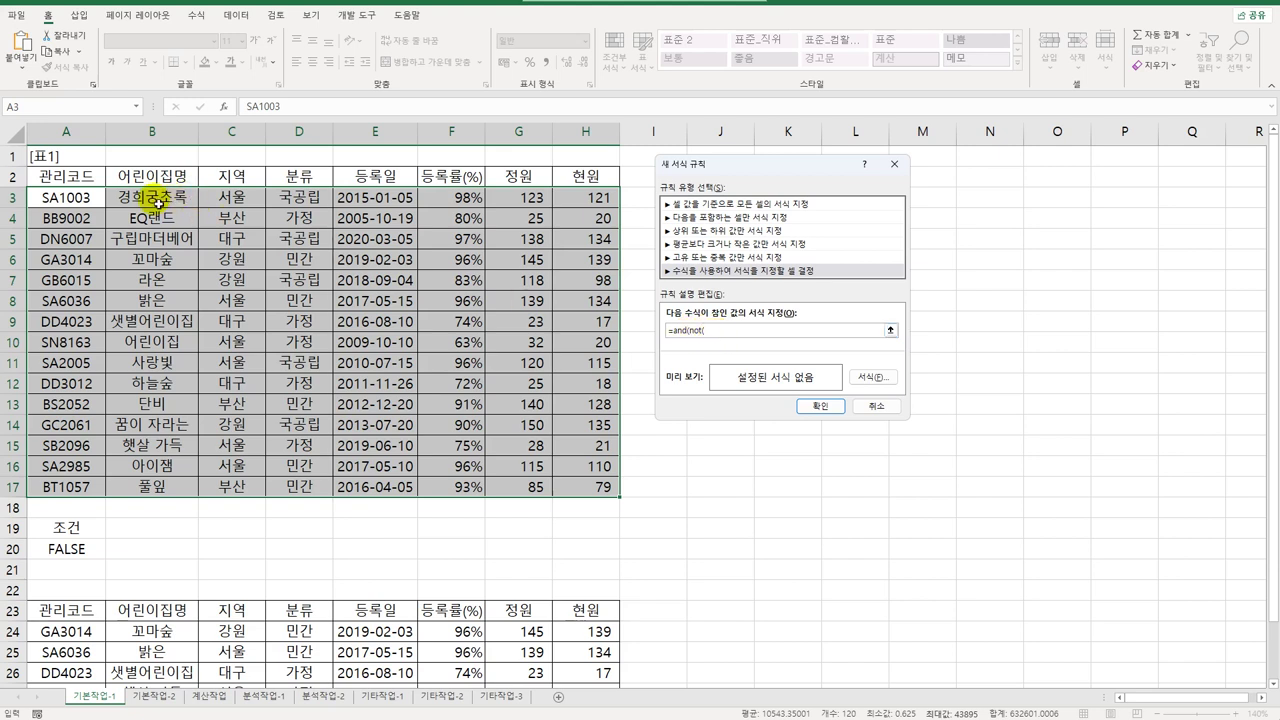
{"action": "left_click", "coordinate": [288, 206]}
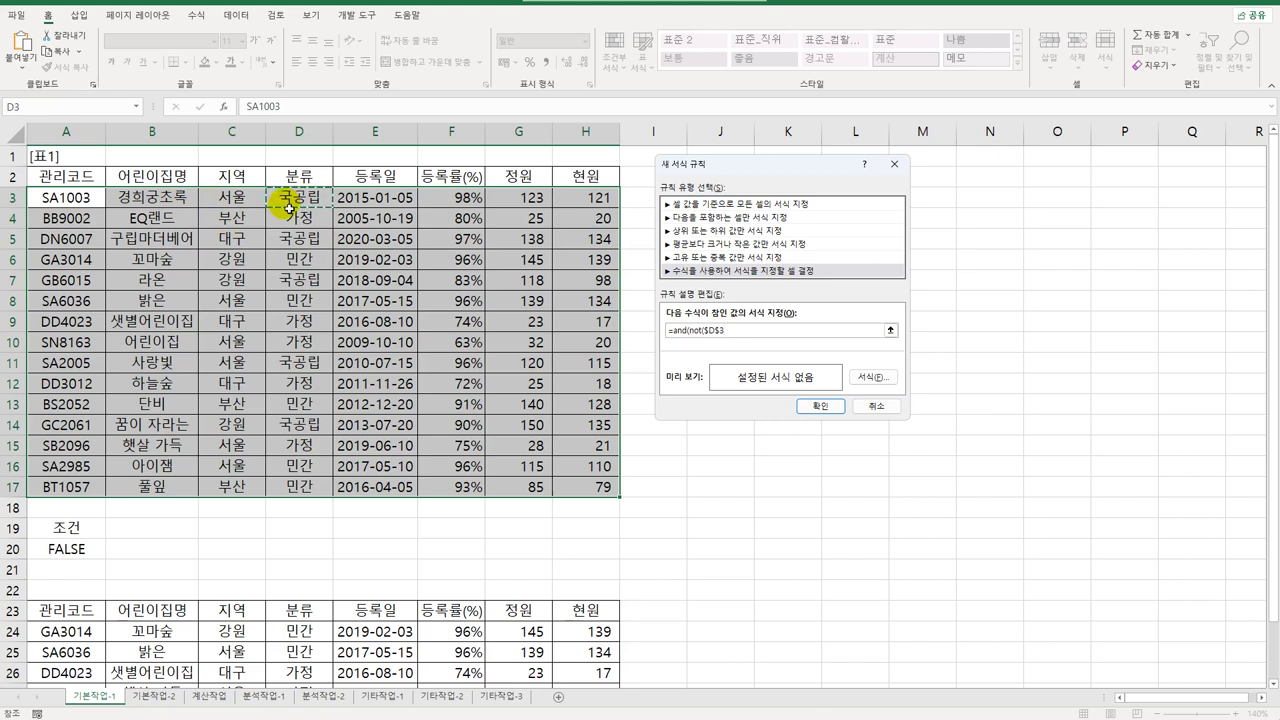
{"action": "key", "text": "F4"}
{"action": "key", "text": "F4"}
{"action": "type", "text": "=\"가정\""}
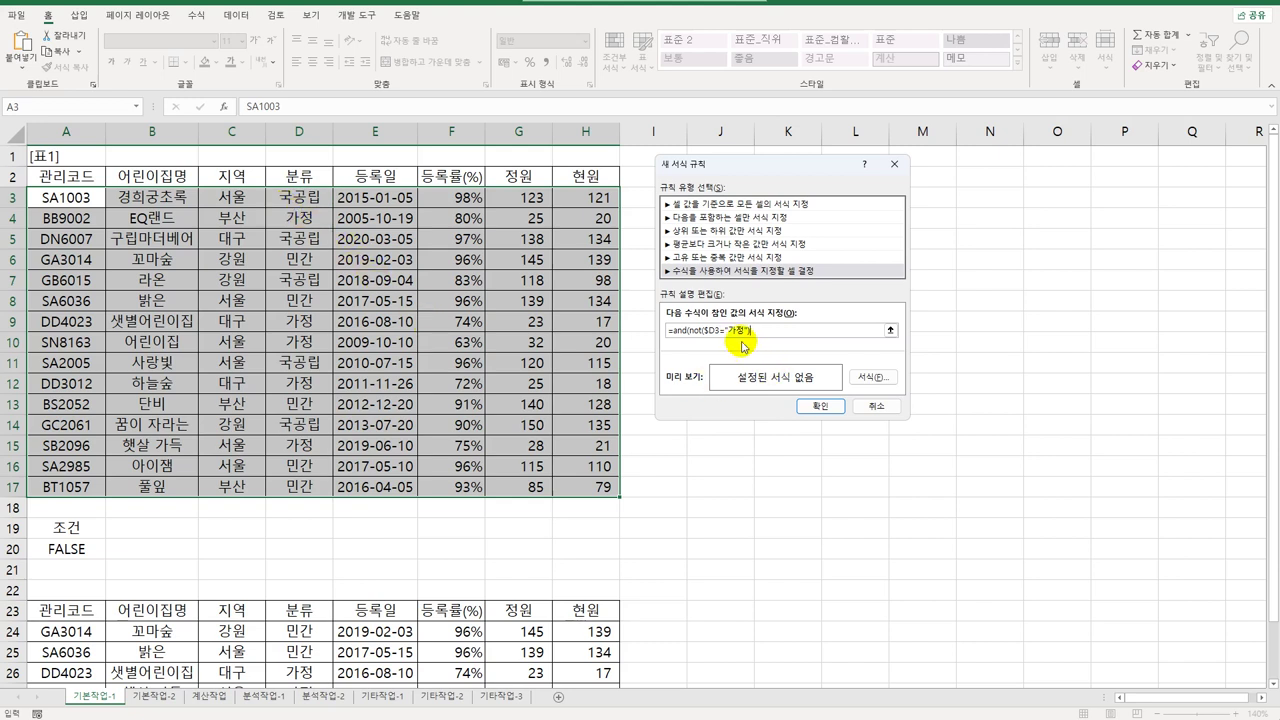
{"action": "type", "text": ",,"}
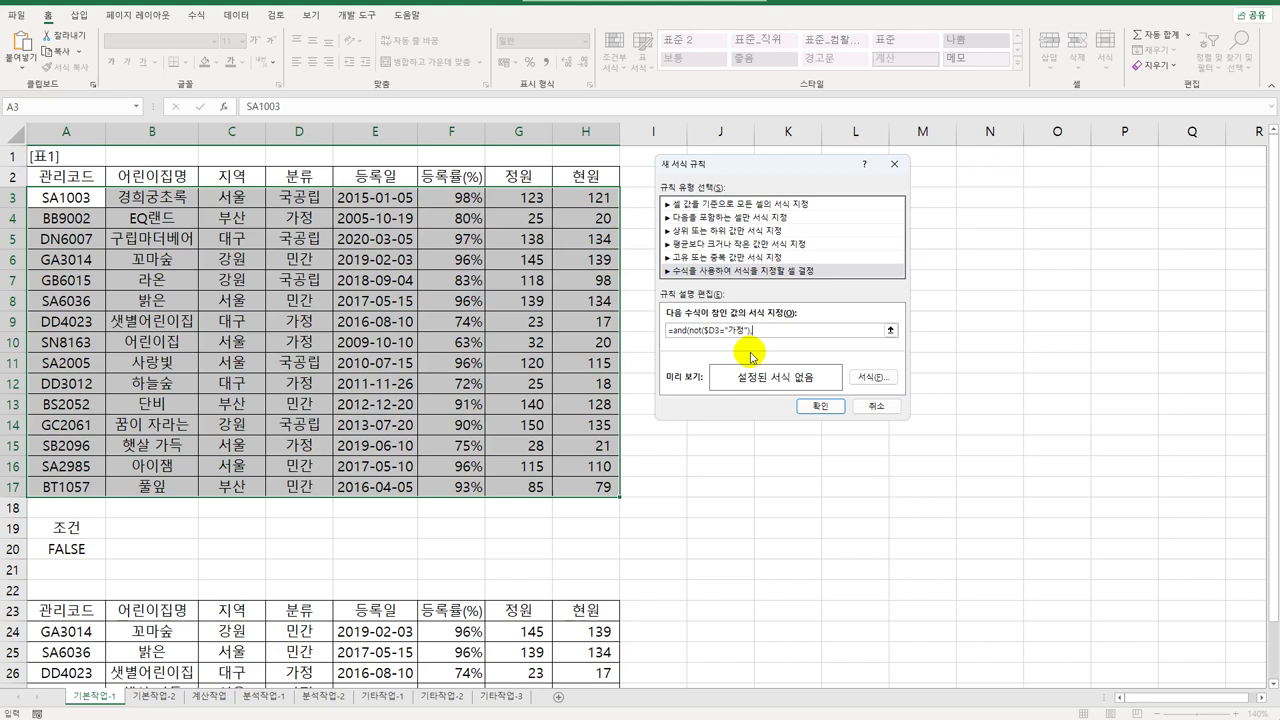
- Add LEFT($A3,1)="S" as the second condition, with only column A locked, and close the rule formula
{"action": "type", "text": "left("}
{"action": "left_click", "coordinate": [58, 199]}
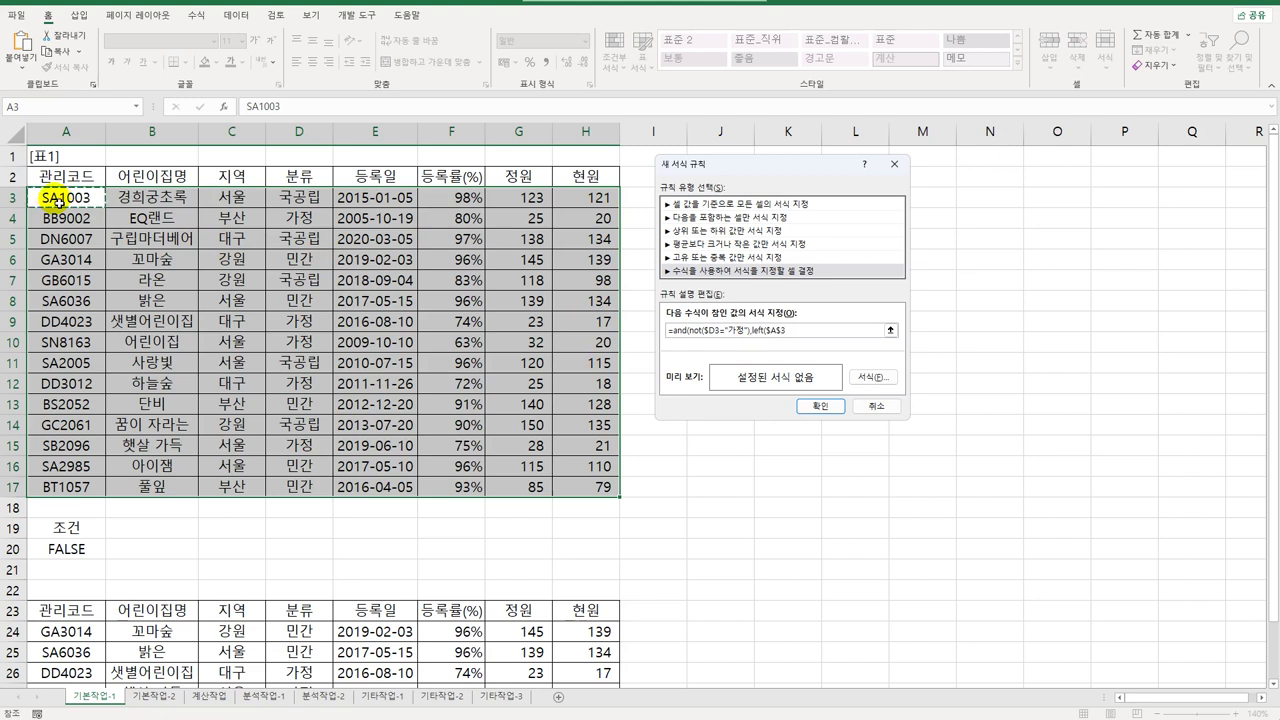
{"action": "key", "text": "F4"}
{"action": "key", "text": "F4"}
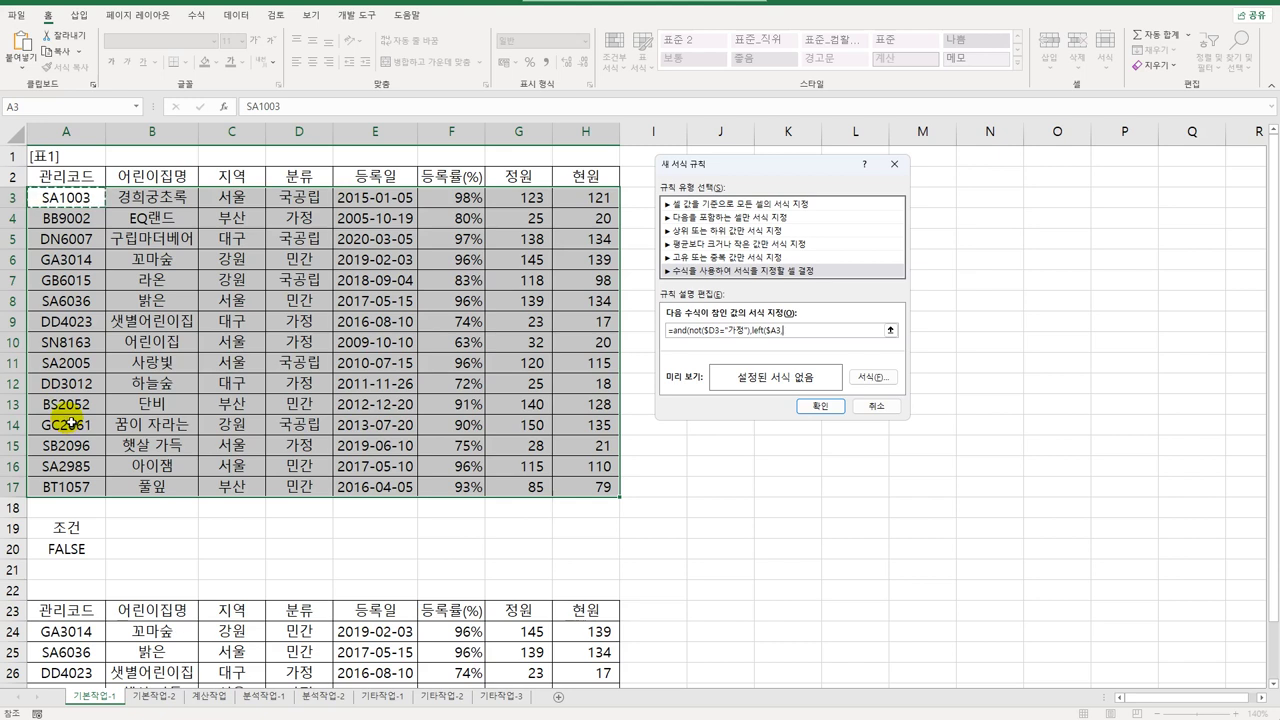
{"action": "type", "text": ",1)=\"S\")"}
- Set the rule's format to bold (굵게) with the standard blue font colour, and apply the rule to the data rows
{"action": "left_click", "coordinate": [872, 380]}
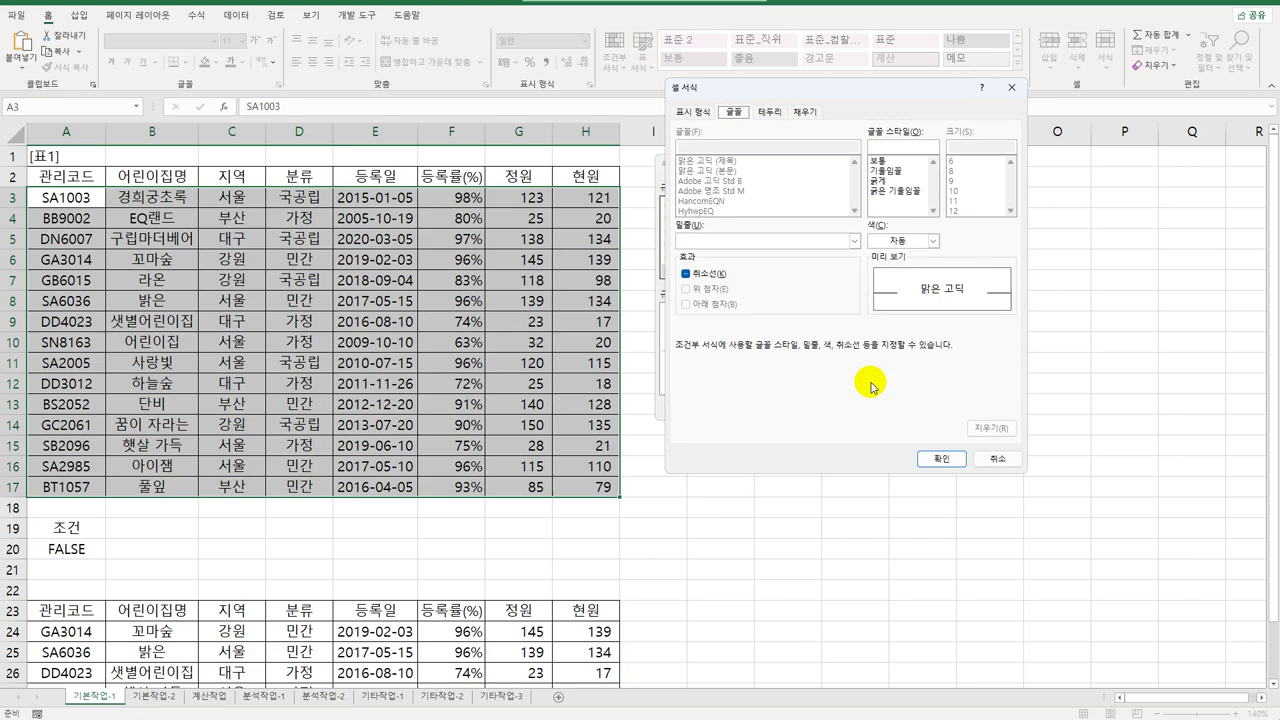
{"action": "left_click", "coordinate": [880, 181]}
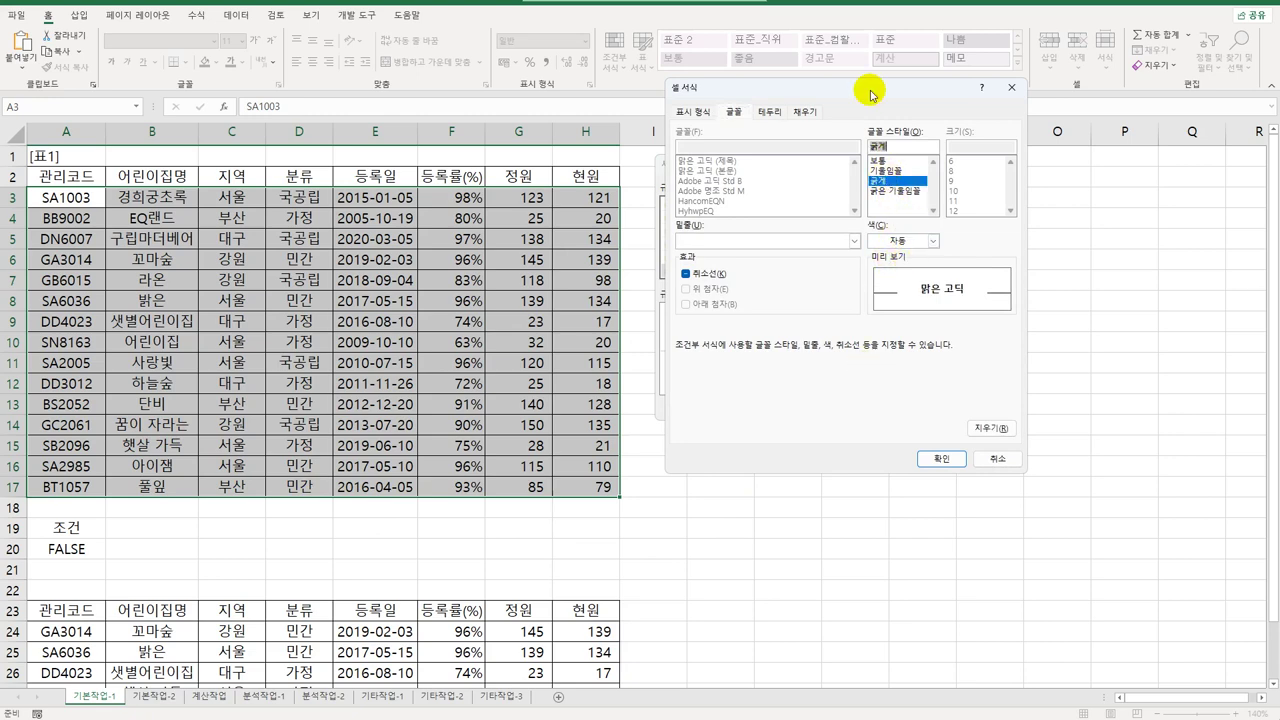
{"action": "left_click_drag", "start_coordinate": [870, 94], "coordinate": [958, 205]}
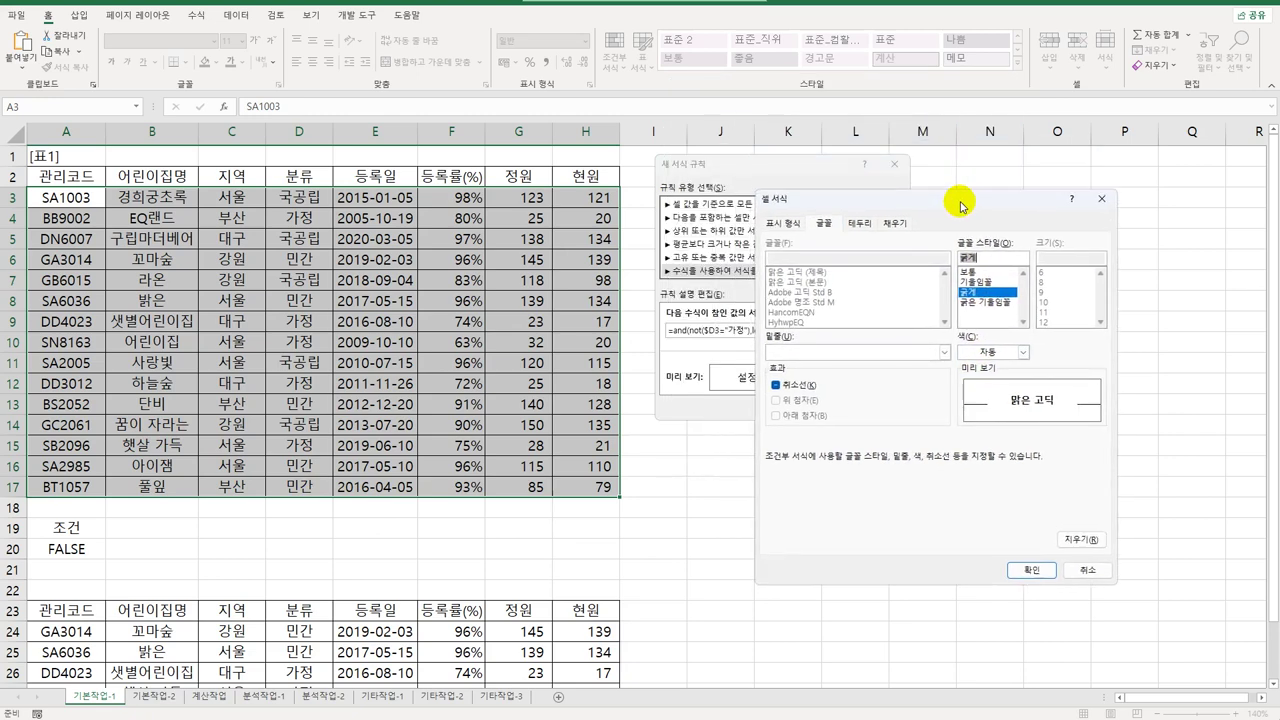
{"action": "left_click", "coordinate": [1023, 352]}
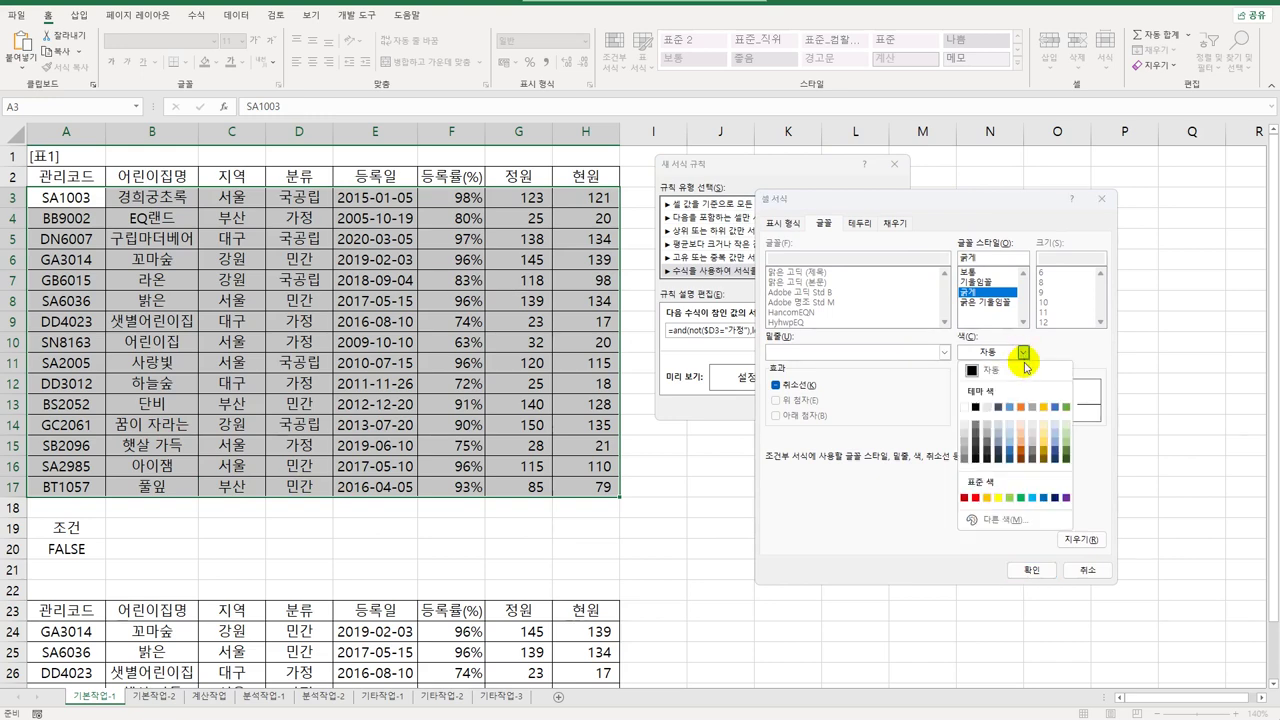
{"action": "left_click", "coordinate": [1043, 503]}
{"action": "left_click", "coordinate": [1033, 572]}
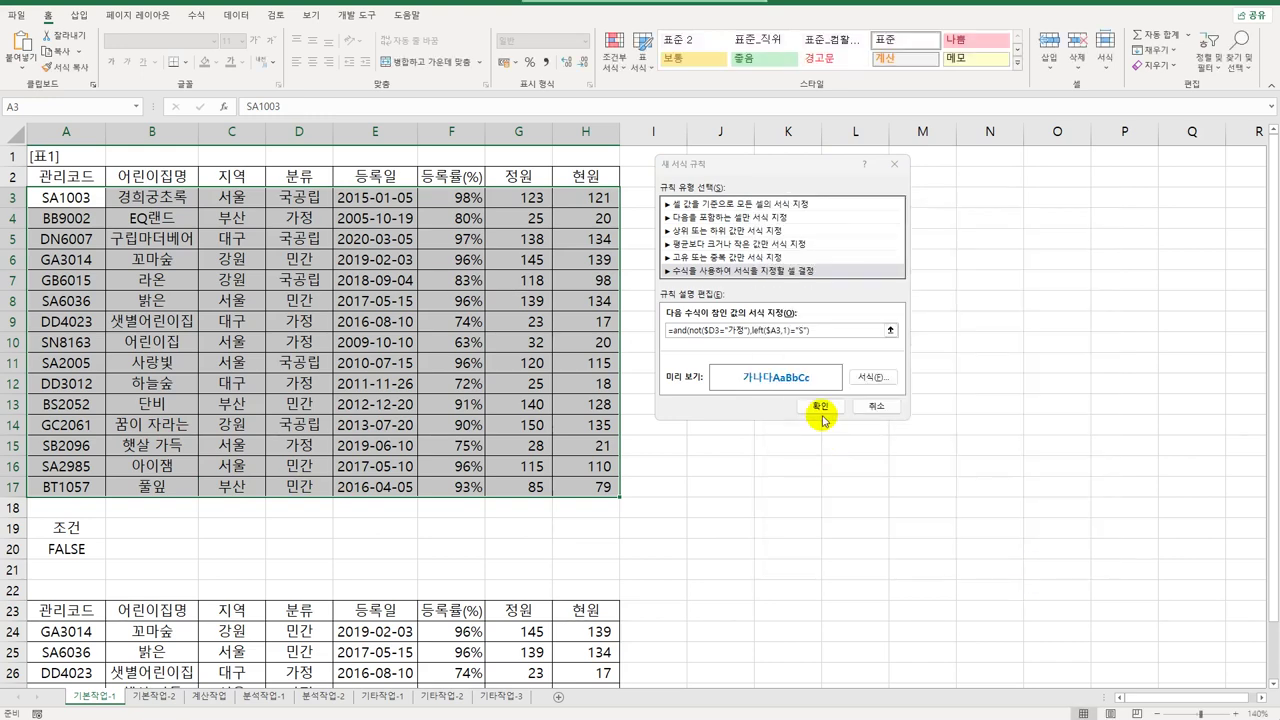
{"action": "left_click", "coordinate": [820, 408]}
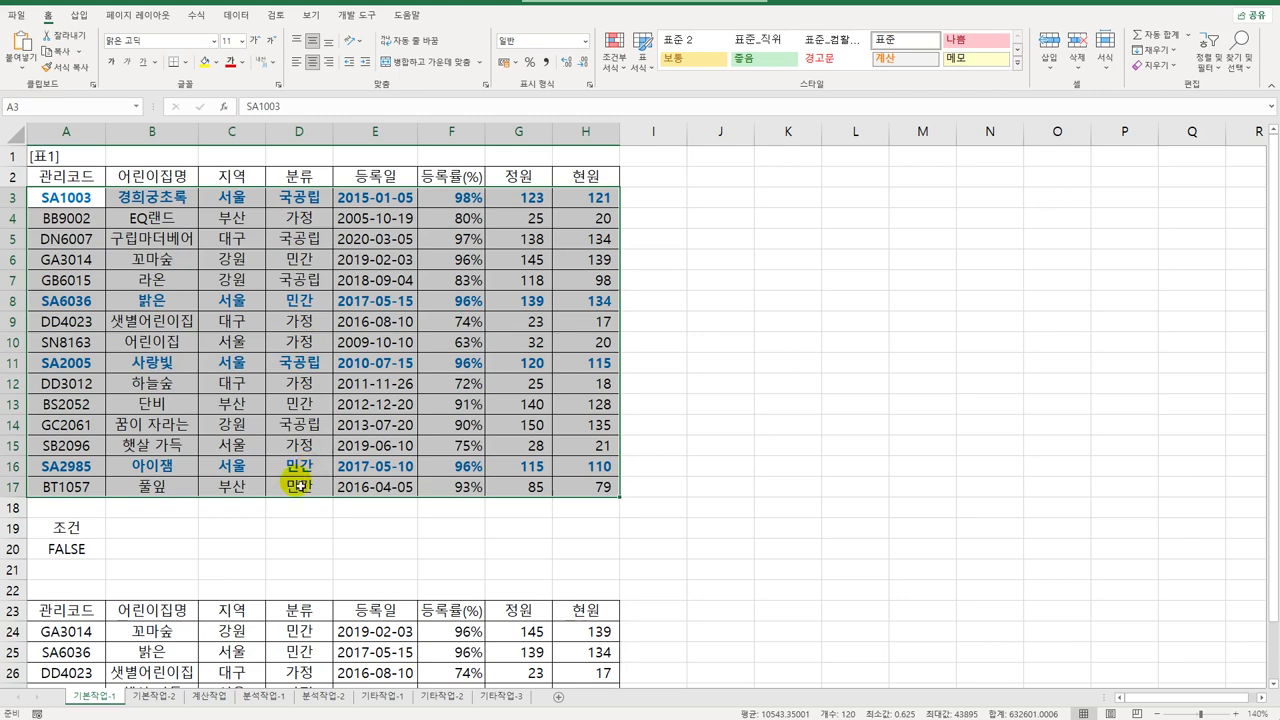
- On the 기본작업-2 sheet, set the page setup print area to the two tables A2:H17 and A19:H32
{"action": "left_click", "coordinate": [157, 696]}
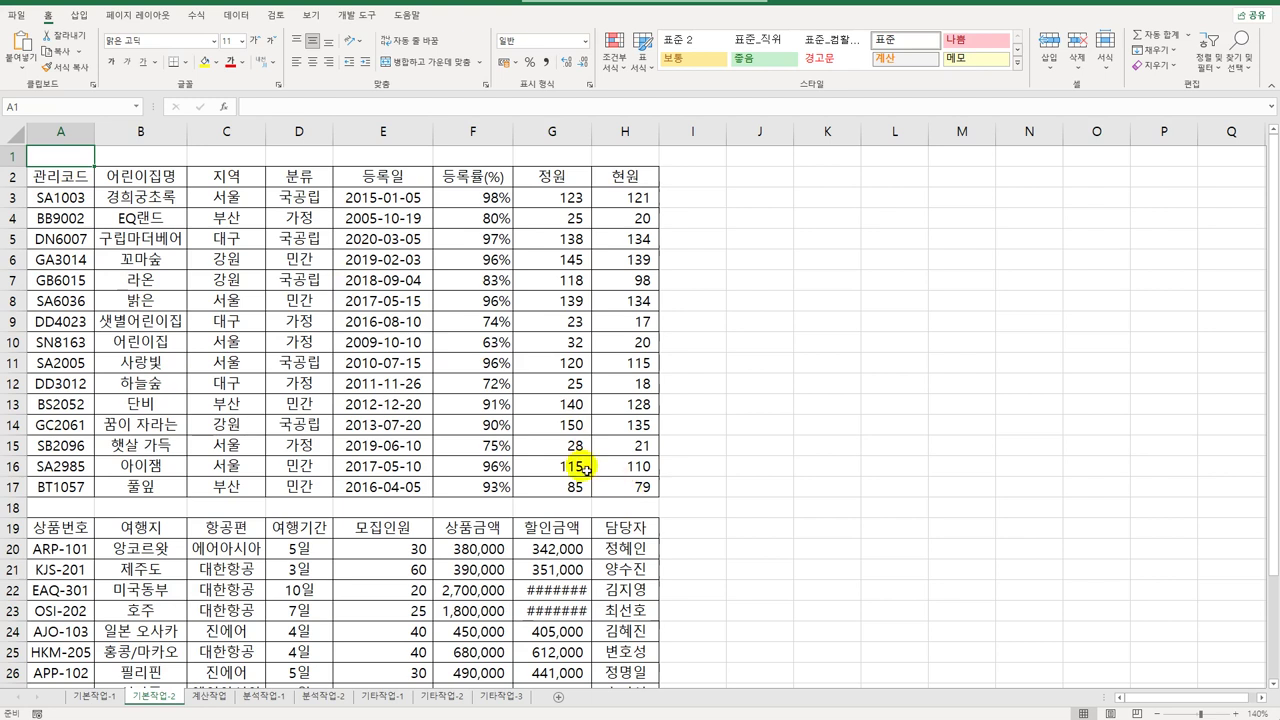
{"action": "left_click", "coordinate": [150, 17]}
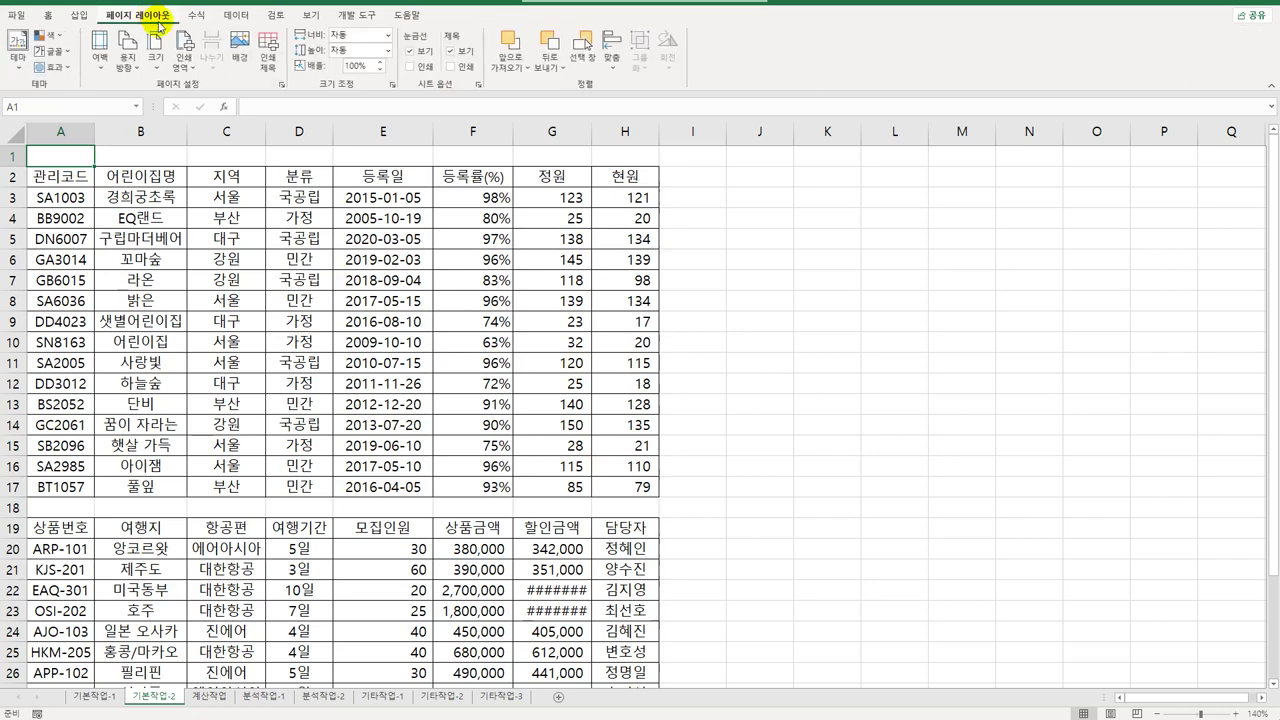
{"action": "left_click", "coordinate": [282, 85]}
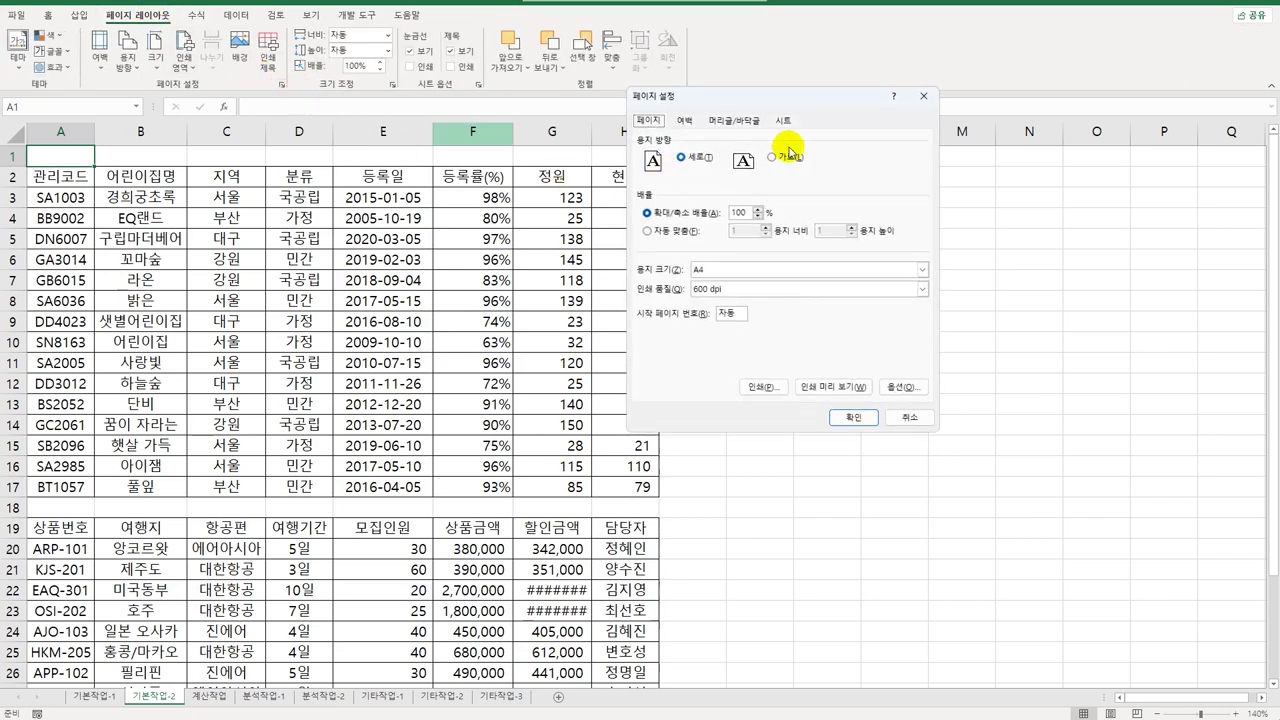
{"action": "left_click", "coordinate": [788, 120]}
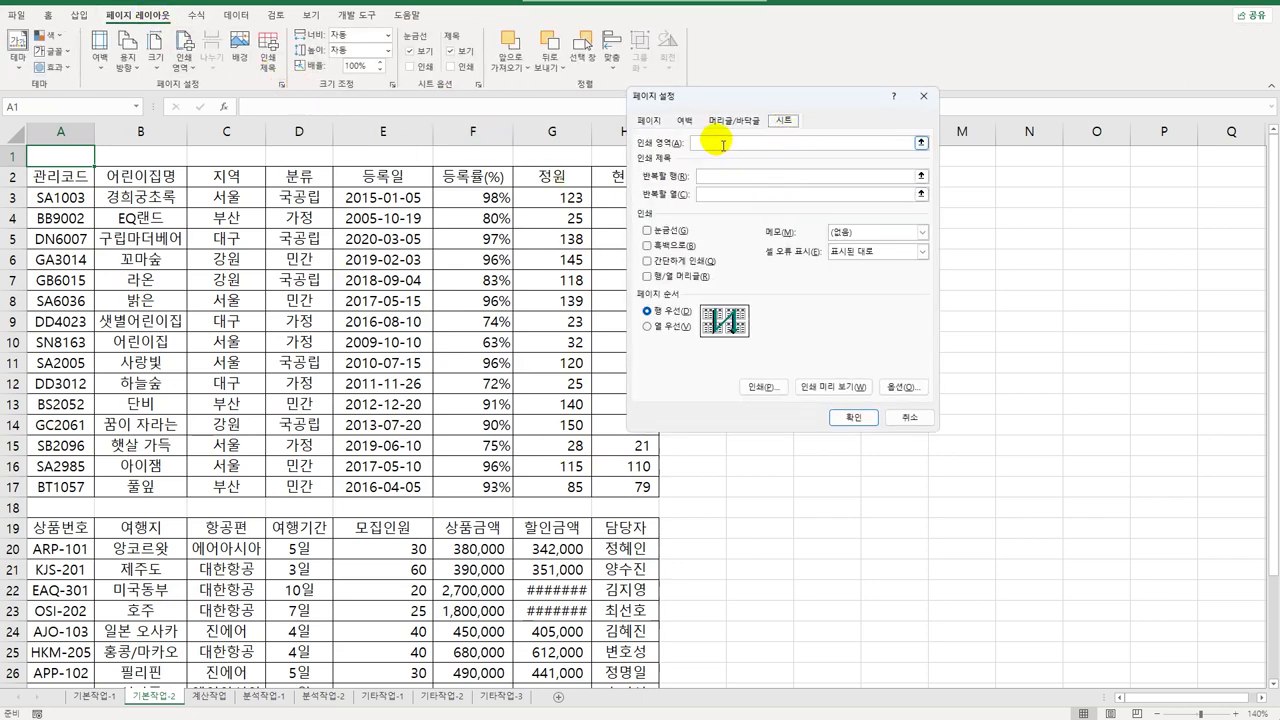
{"action": "left_click_drag", "start_coordinate": [62, 176], "coordinate": [617, 482]}
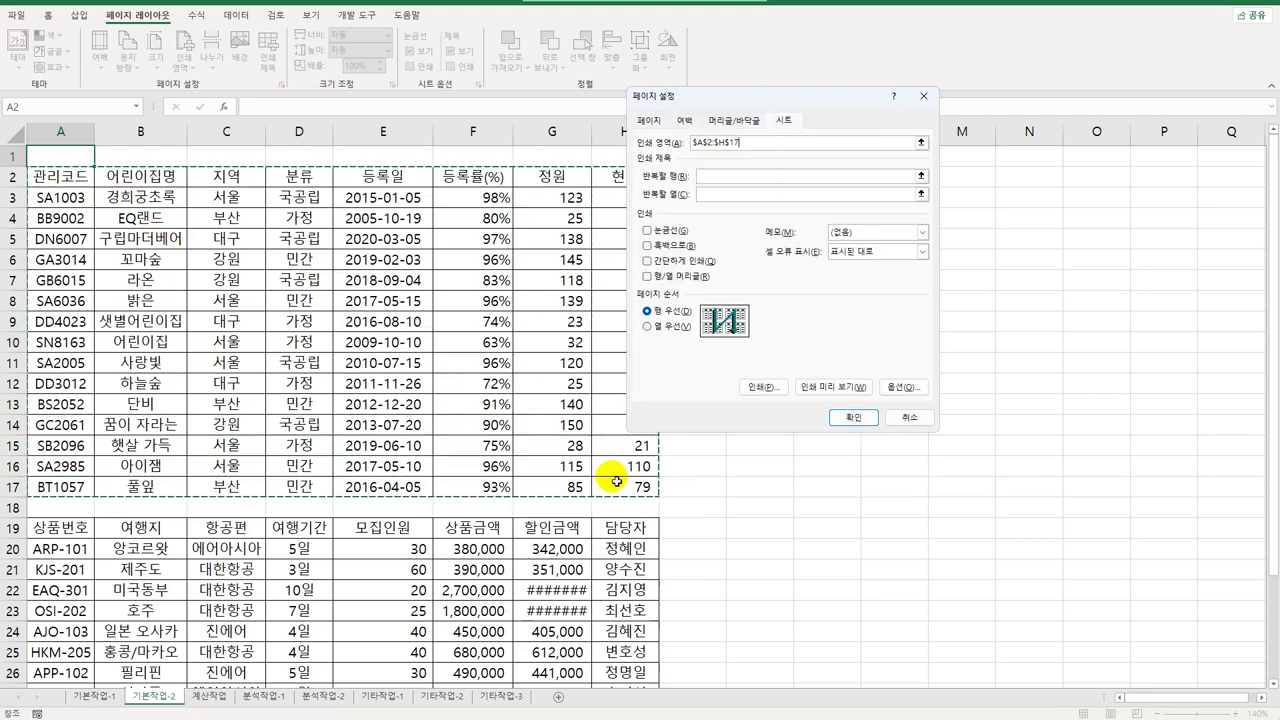
{"action": "type", "text": ","}
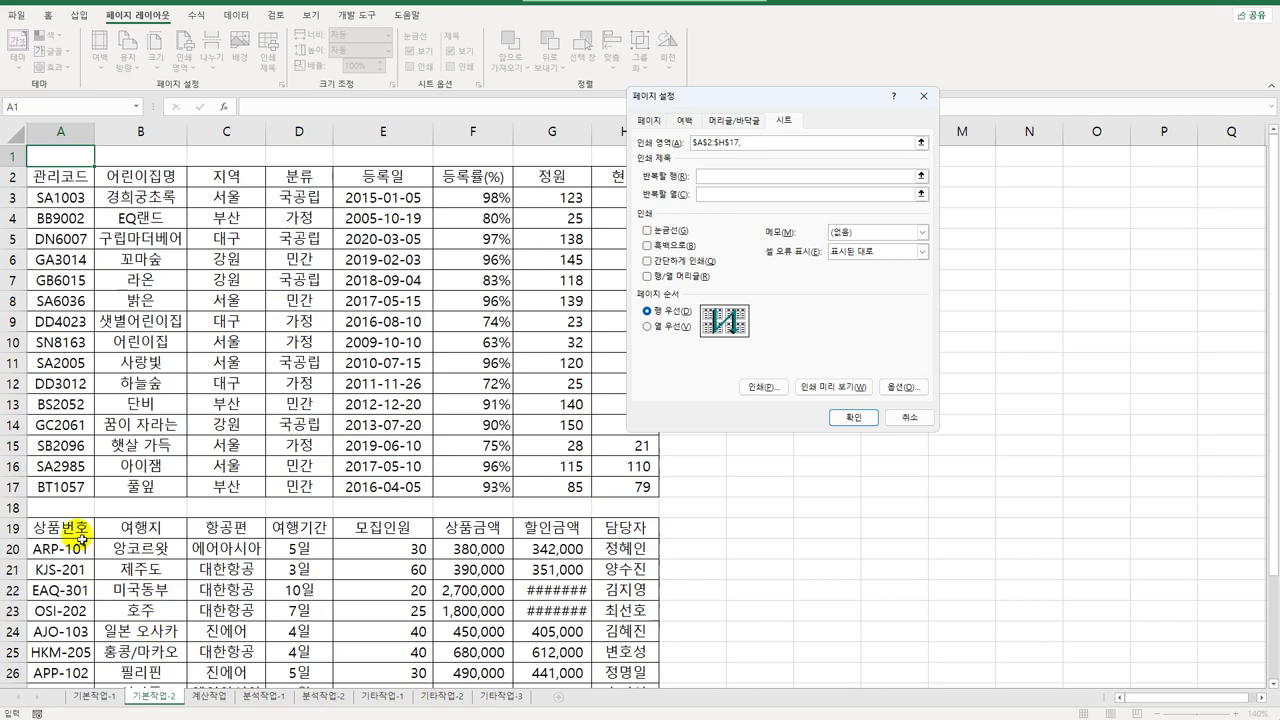
{"action": "left_click_drag", "start_coordinate": [60, 527], "coordinate": [640, 640]}
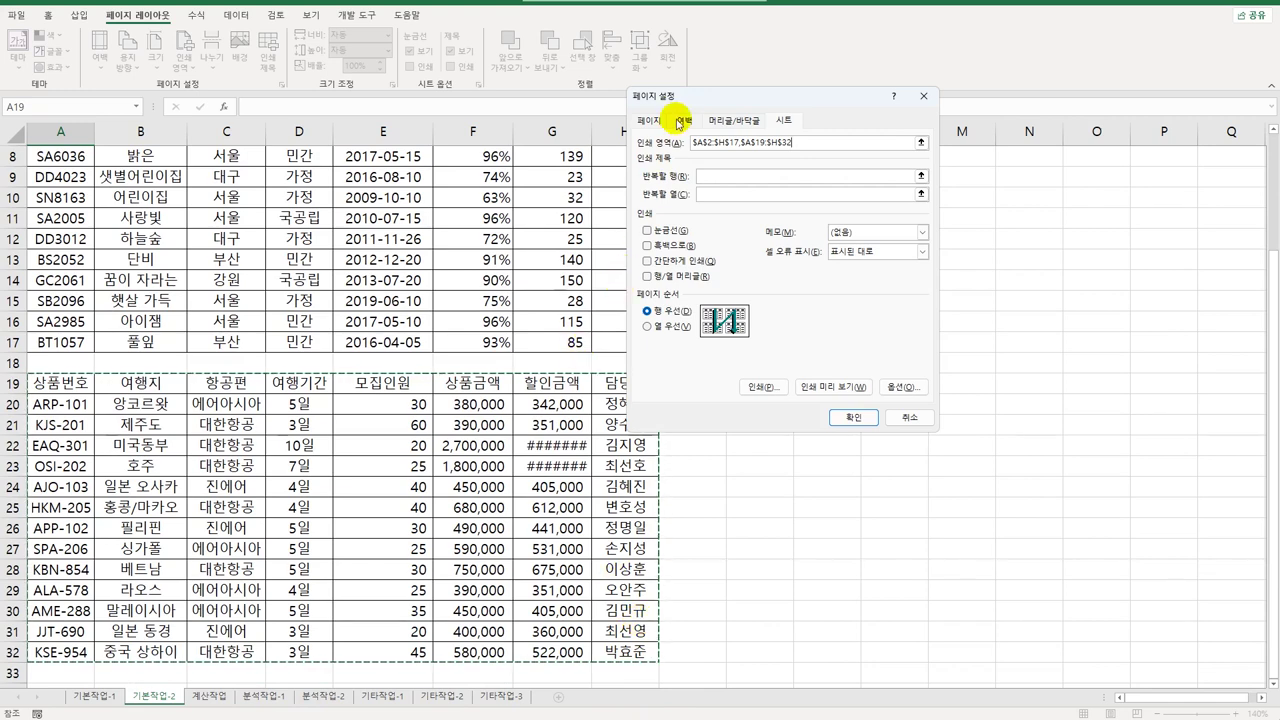
- Centre the printout horizontally on the page and scale it to fit 1 page wide by 1 page tall
{"action": "left_click", "coordinate": [684, 120]}
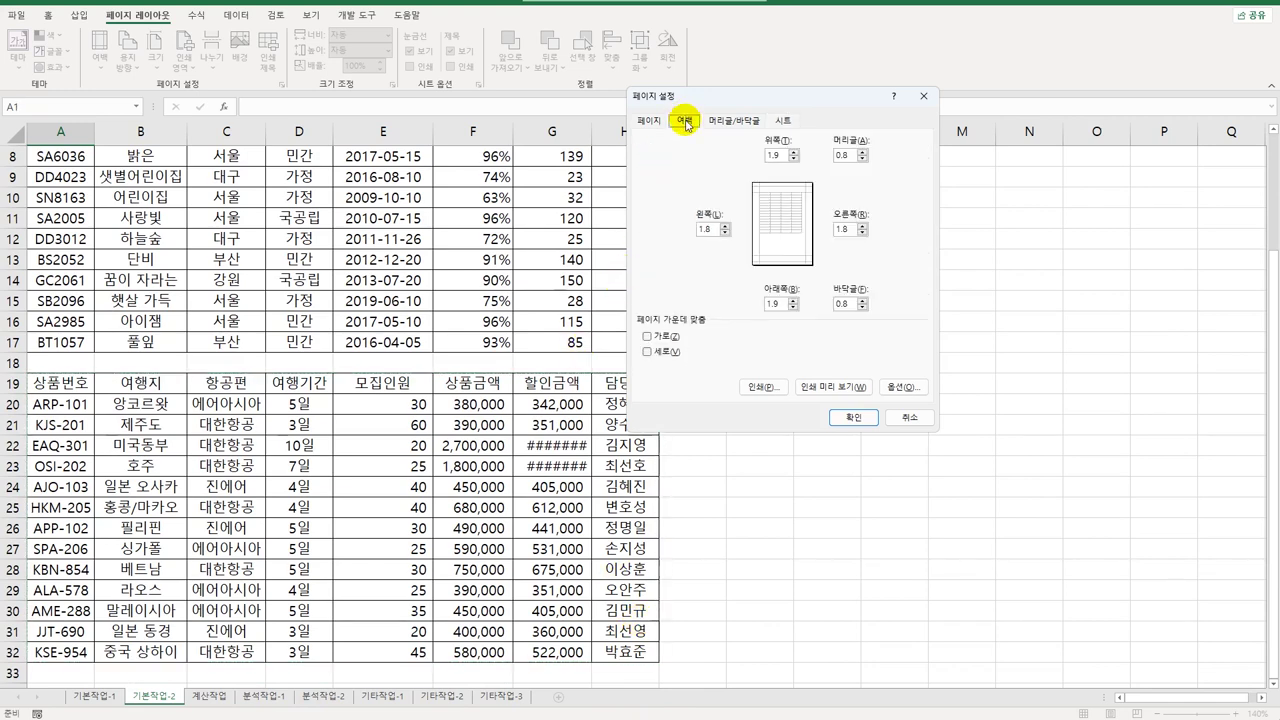
{"action": "left_click", "coordinate": [666, 338]}
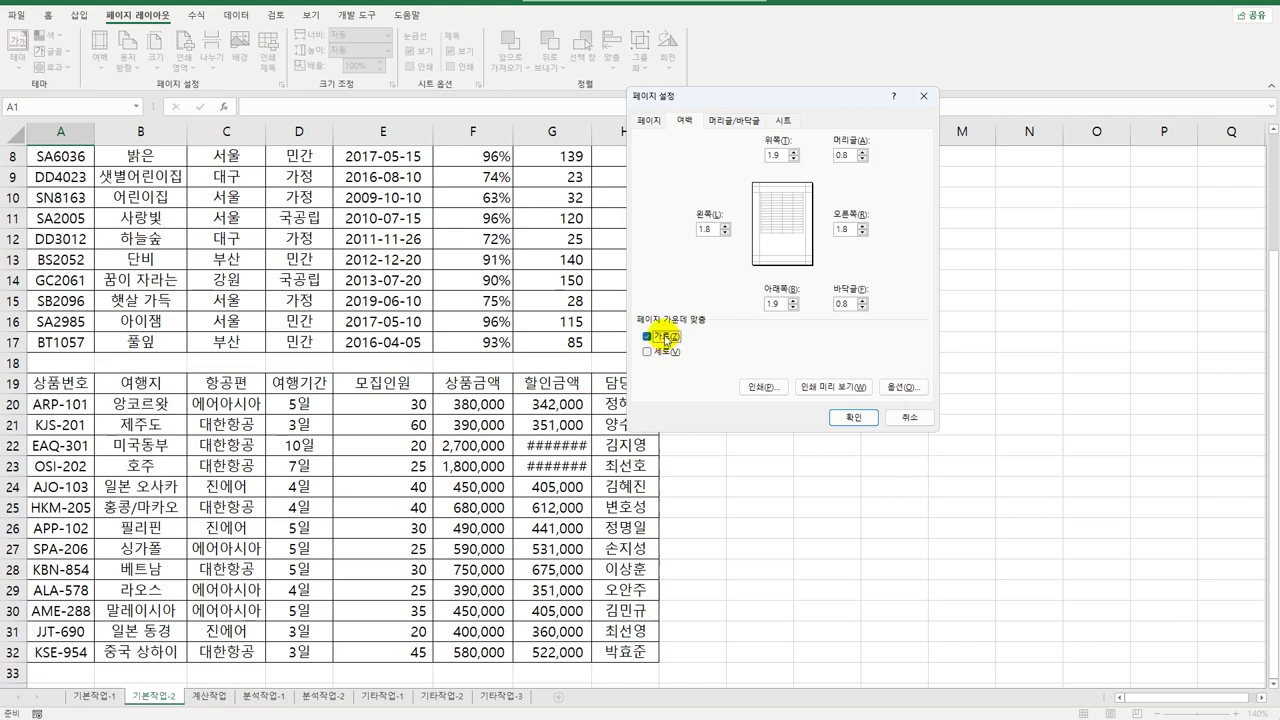
{"action": "left_click", "coordinate": [645, 121]}
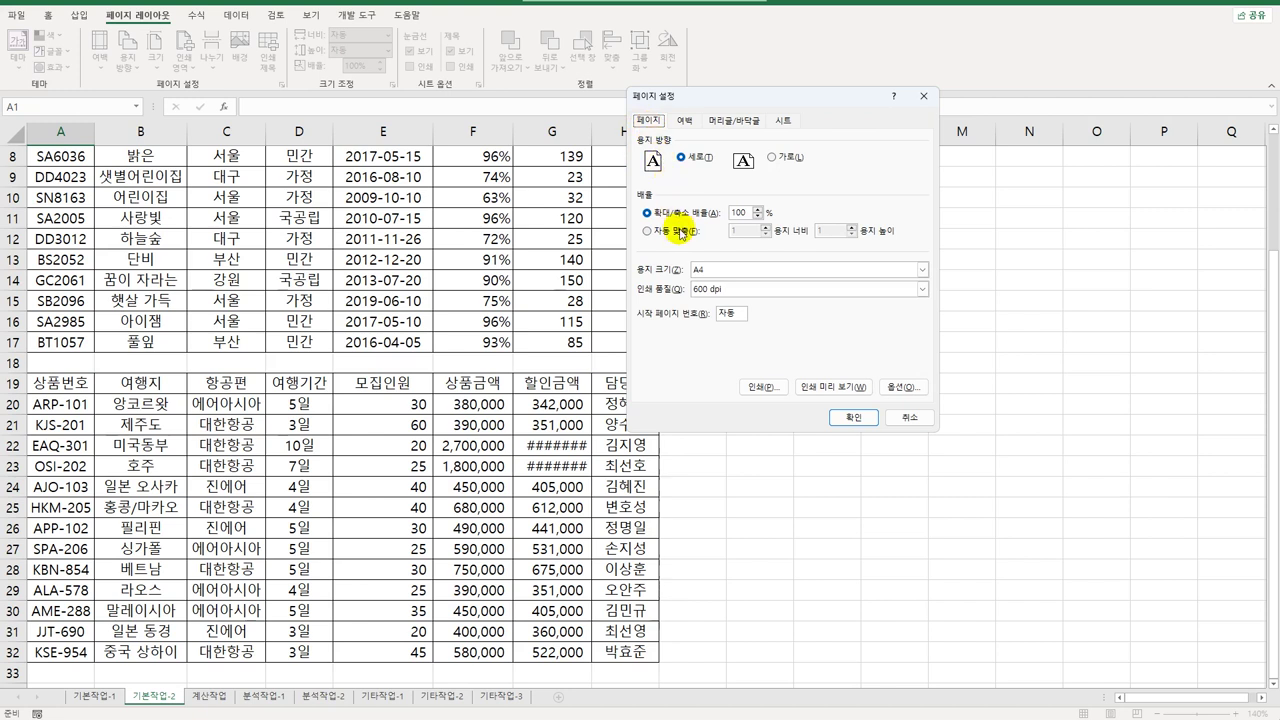
{"action": "left_click", "coordinate": [697, 233]}
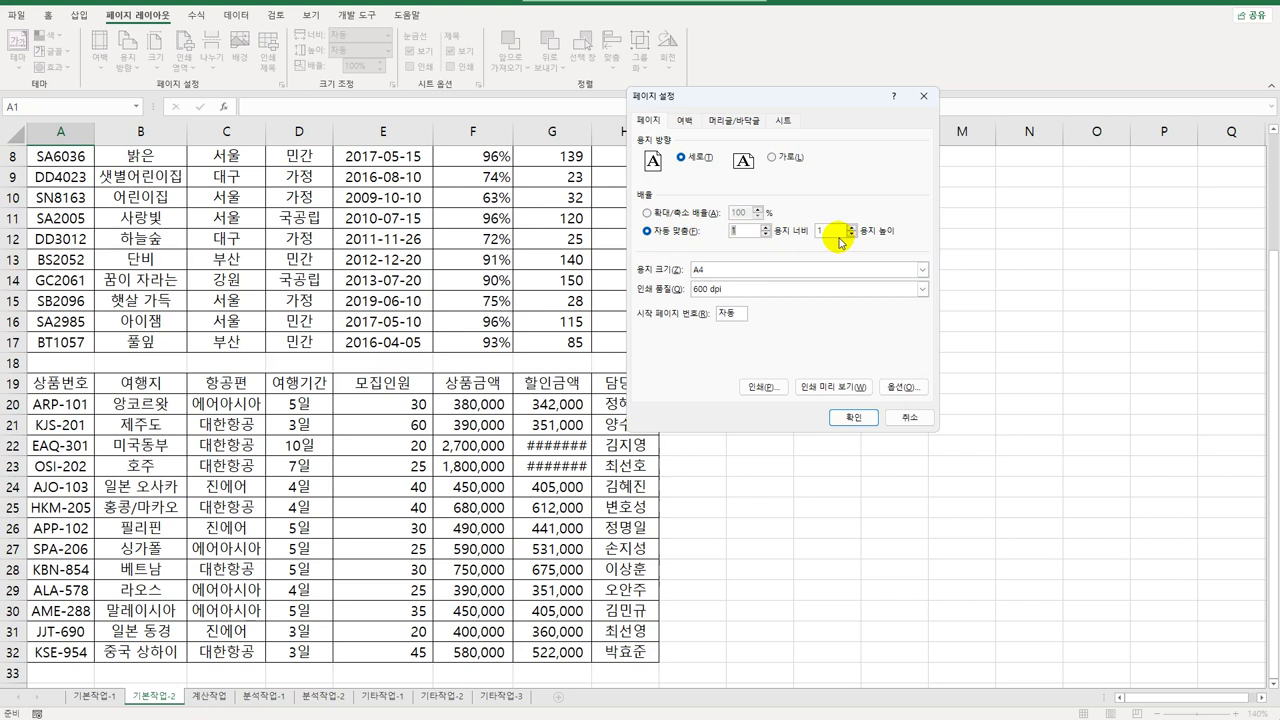
- Add a centre footer showing the page number between hyphens as "- &[페이지 번호] -", and apply the page setup
{"action": "left_click", "coordinate": [730, 120]}
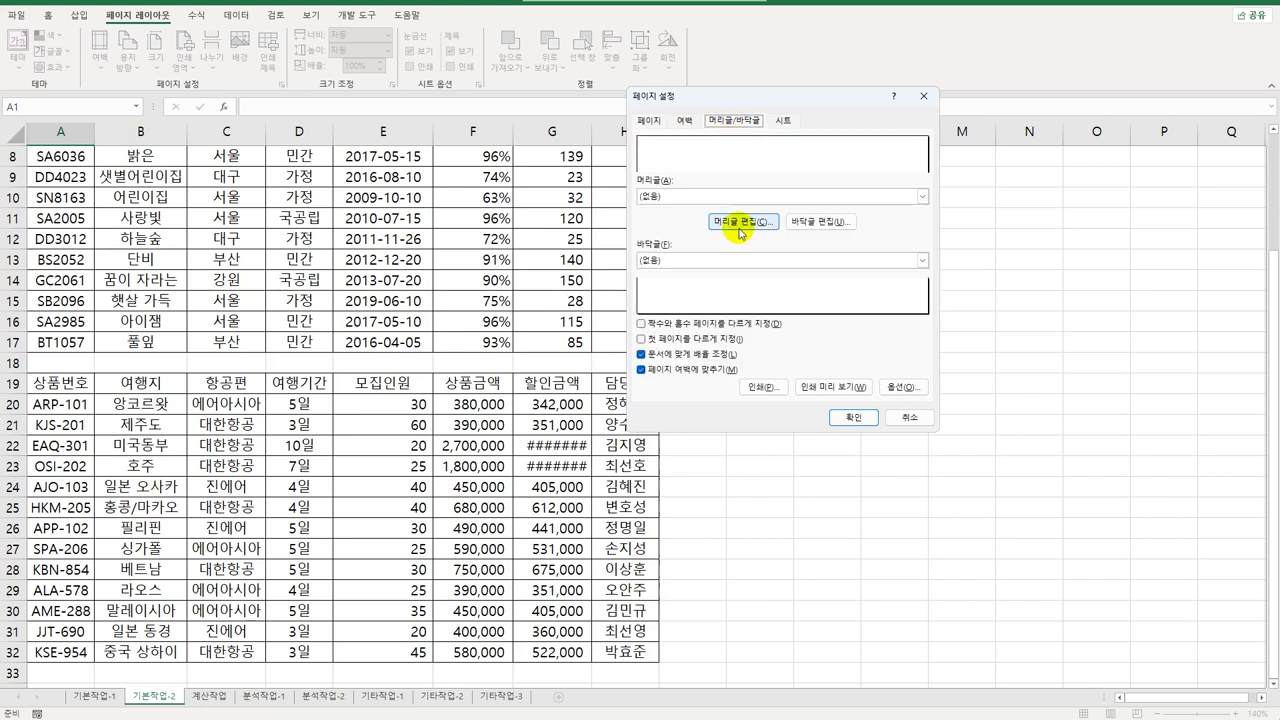
{"action": "left_click", "coordinate": [822, 222]}
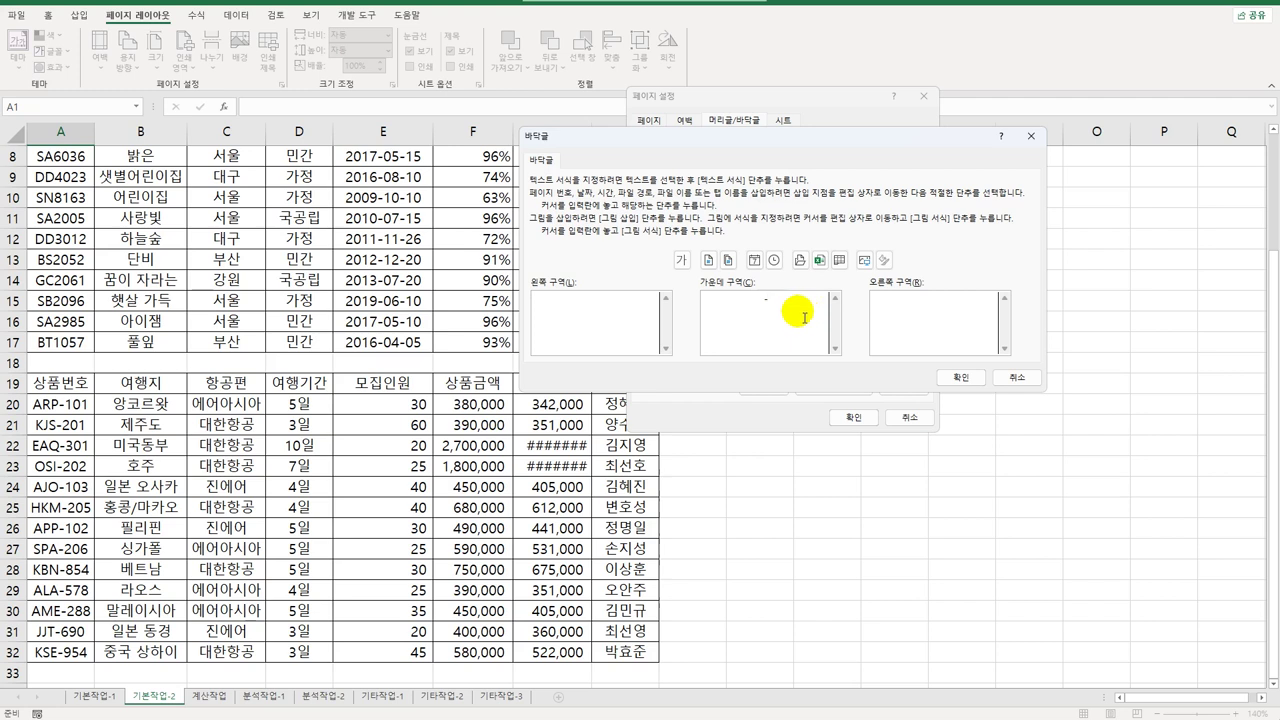
{"action": "left_click", "coordinate": [709, 262]}
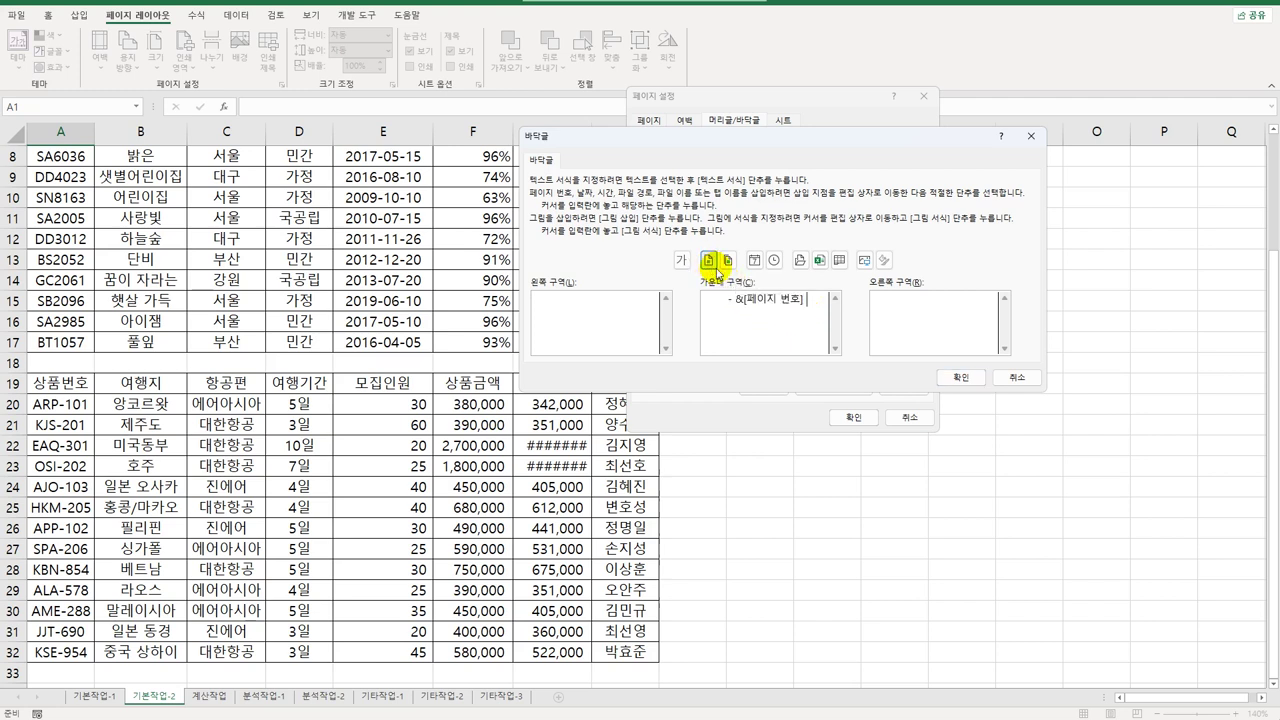
{"action": "type", "text": "-"}
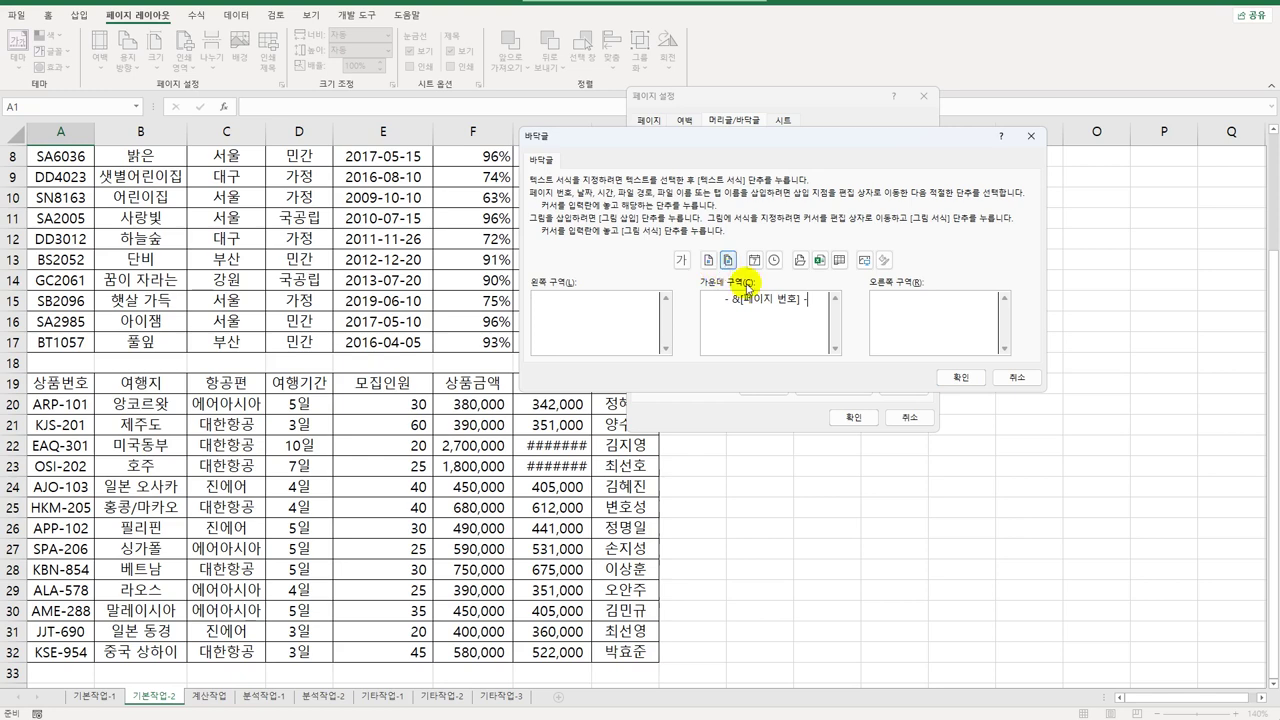
{"action": "left_click", "coordinate": [952, 380]}
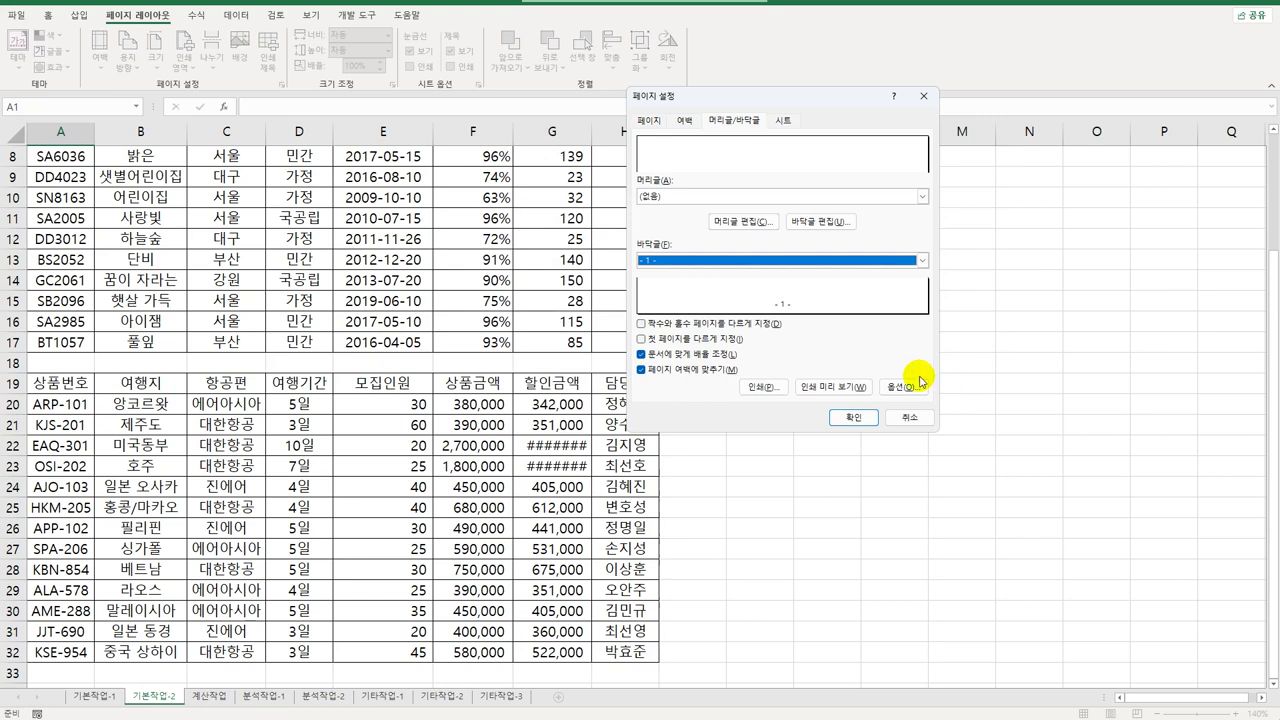
{"action": "left_click", "coordinate": [853, 417]}
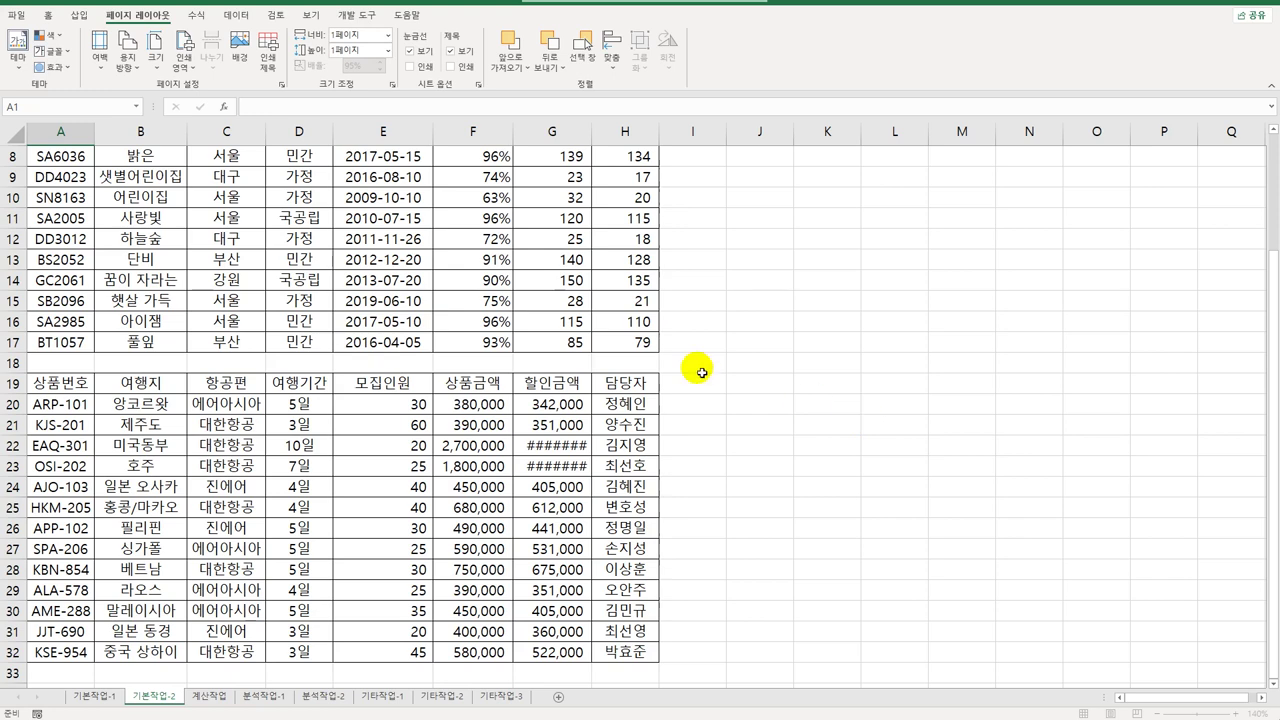
- Check both pages of the 기본작업-2 sheet in the print preview and return to the worksheet
{"action": "left_click", "coordinate": [16, 16]}
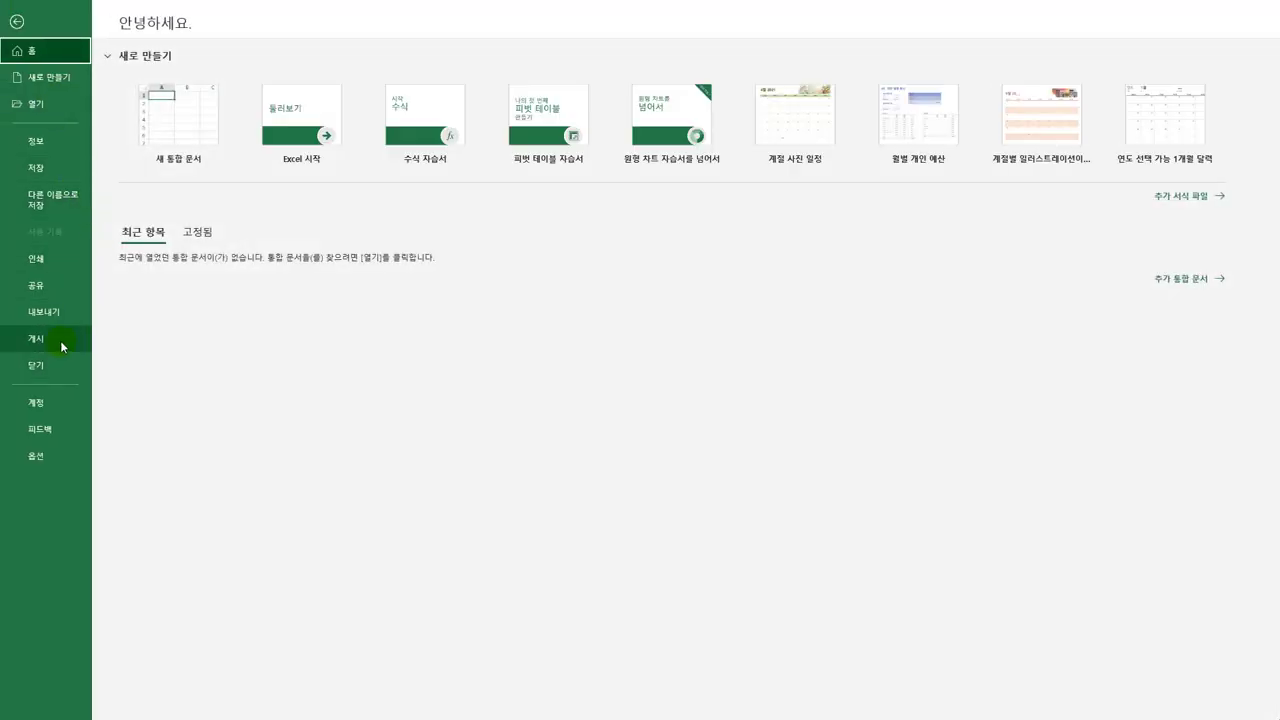
{"action": "left_click", "coordinate": [54, 262]}
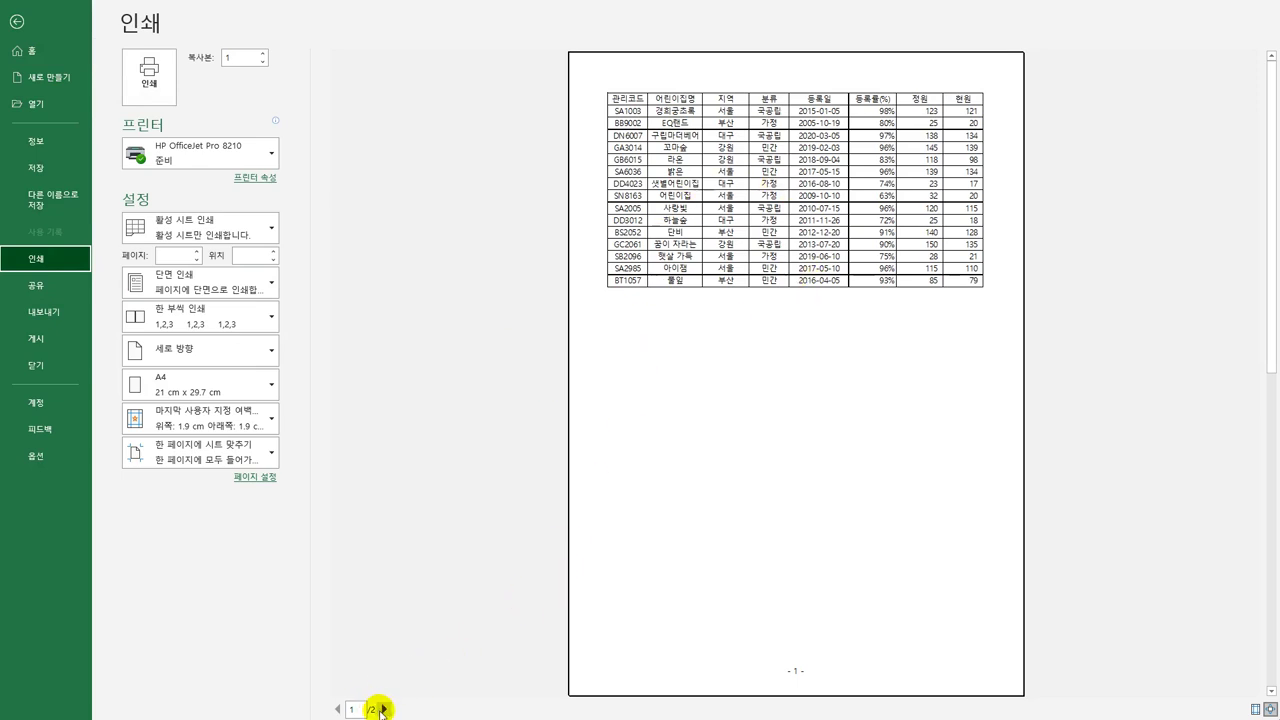
{"action": "left_click", "coordinate": [384, 708]}
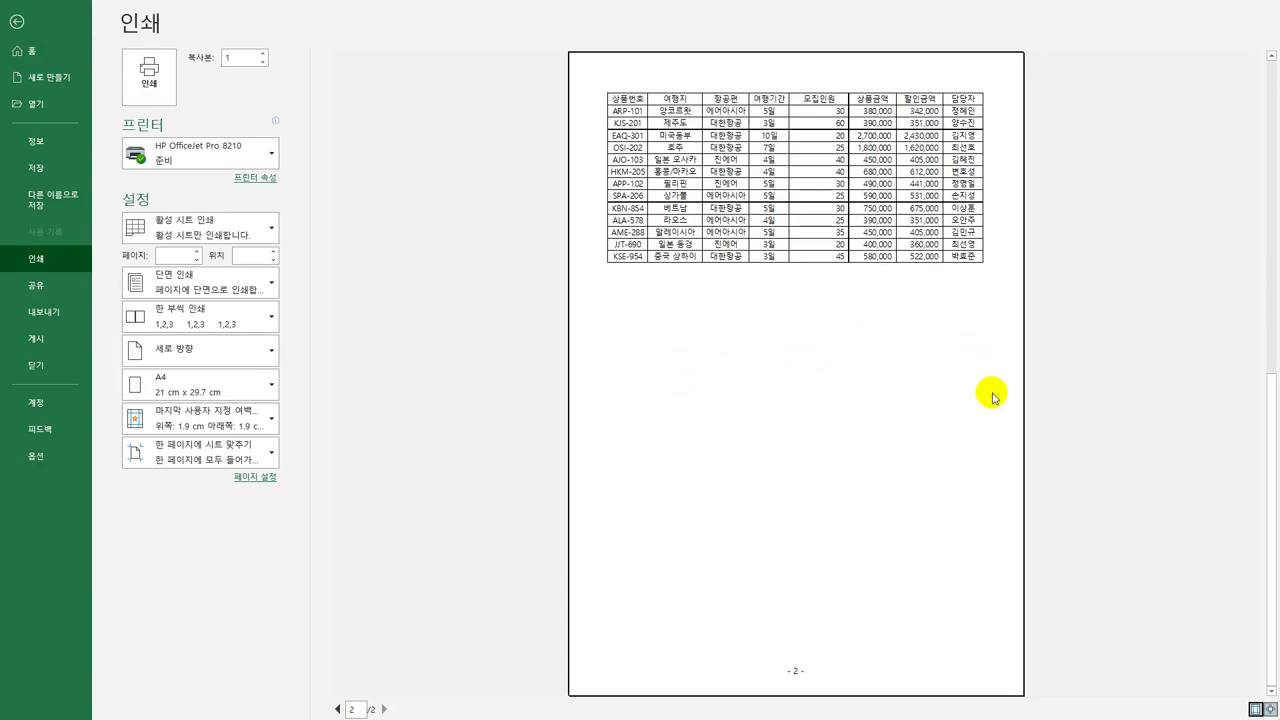
{"action": "left_click", "coordinate": [21, 32]}
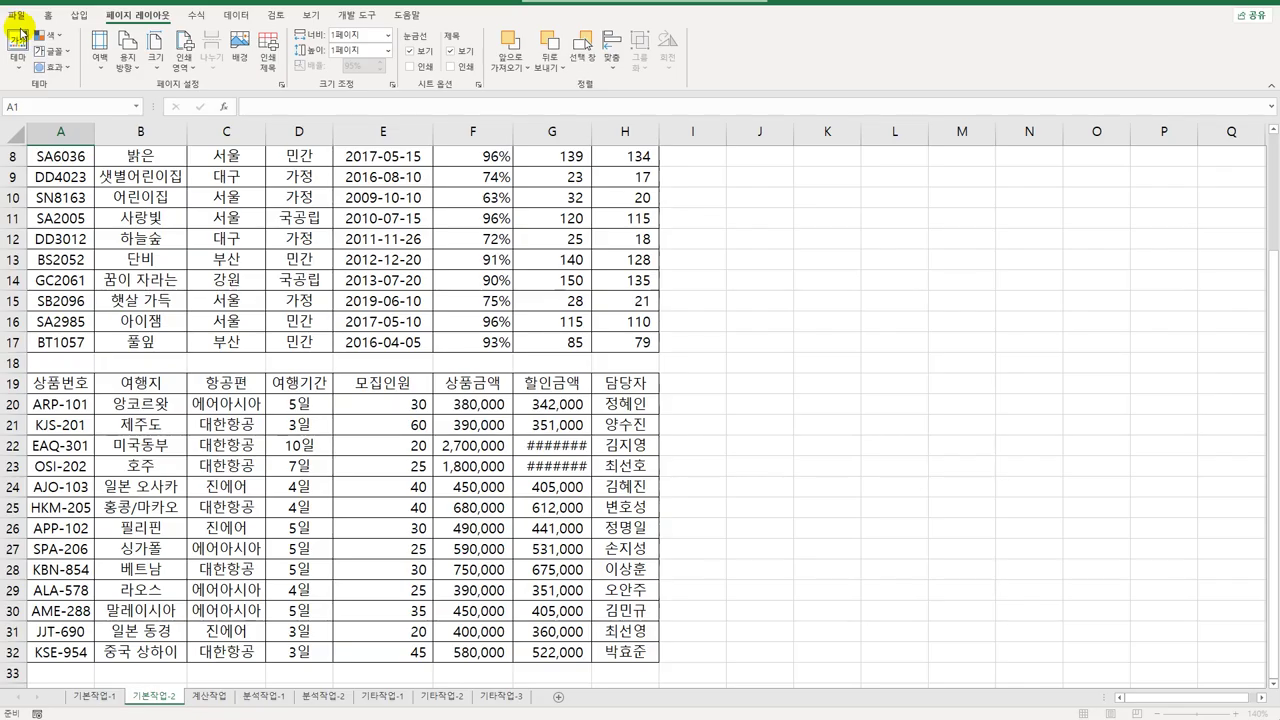
- Open the 계산작업 sheet and examine 표1's amount, instalment, card and fee columns together with the fee rates in 표2
{"action": "left_click", "coordinate": [210, 695]}
{"action": "left_click", "coordinate": [397, 201]}
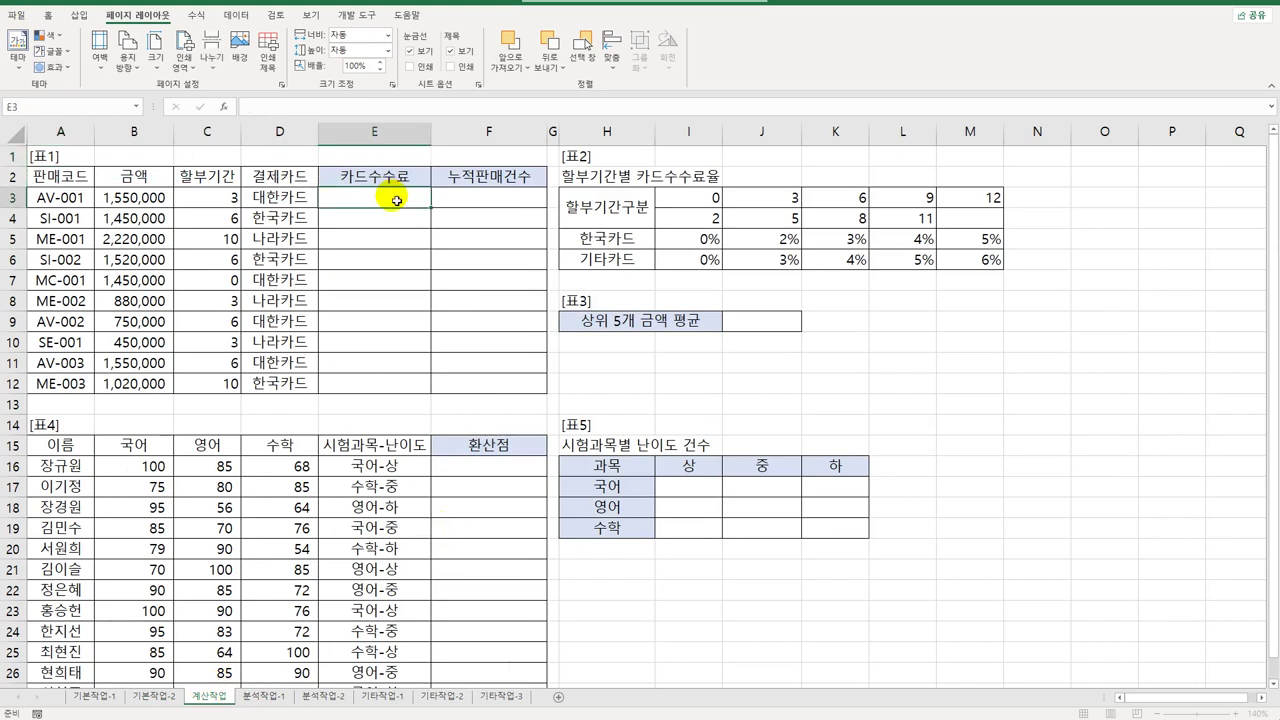
{"action": "left_click", "coordinate": [218, 177]}
{"action": "left_click", "coordinate": [290, 183]}
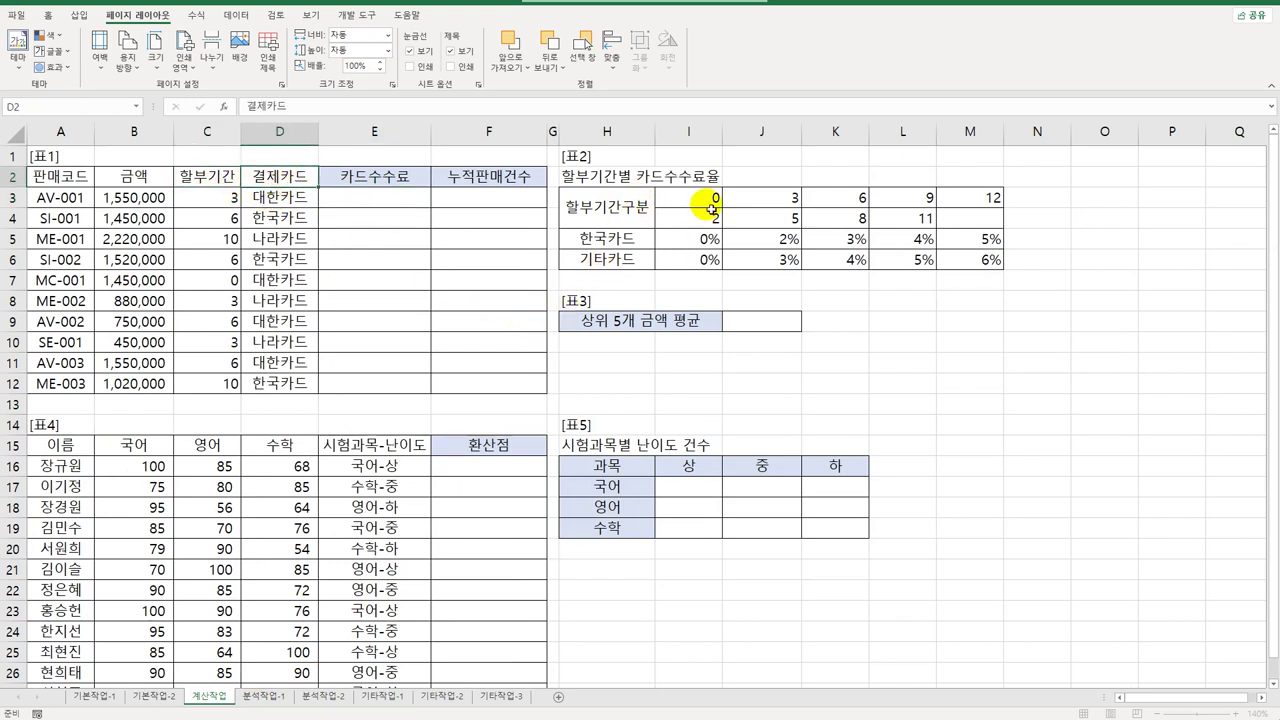
{"action": "left_click_drag", "start_coordinate": [709, 202], "coordinate": [977, 204]}
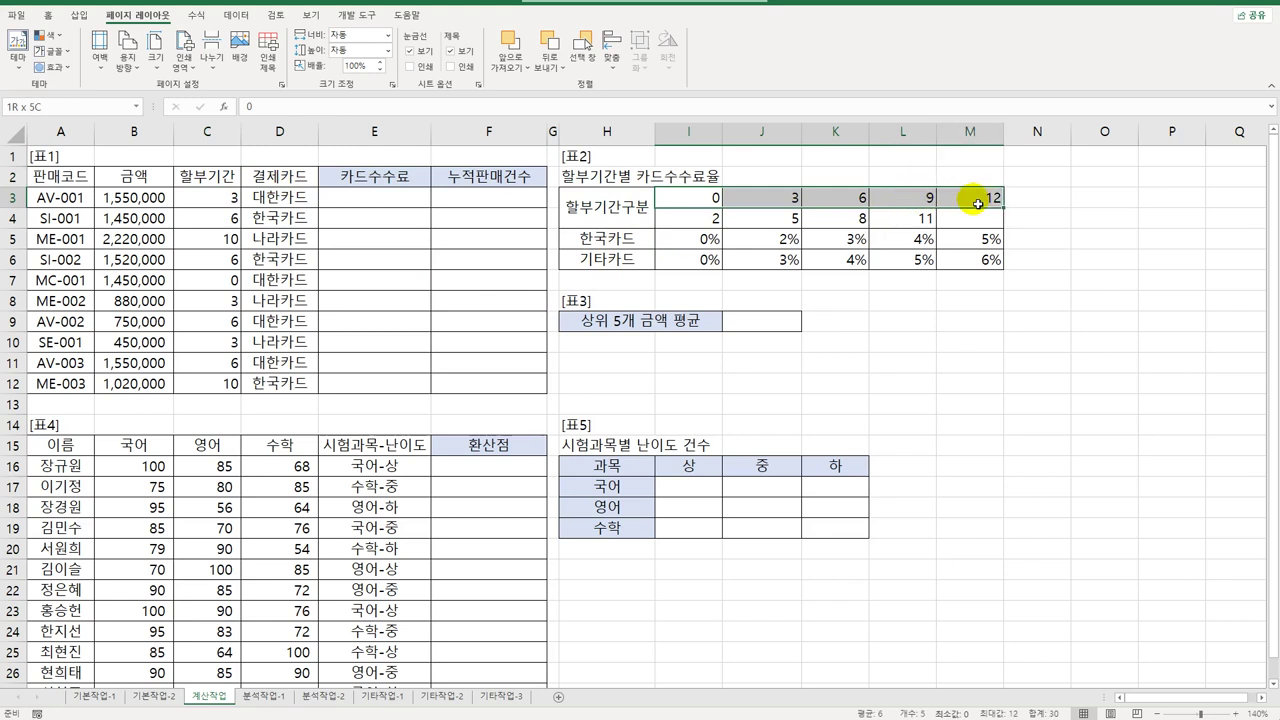
{"action": "left_click_drag", "start_coordinate": [600, 238], "coordinate": [636, 266]}
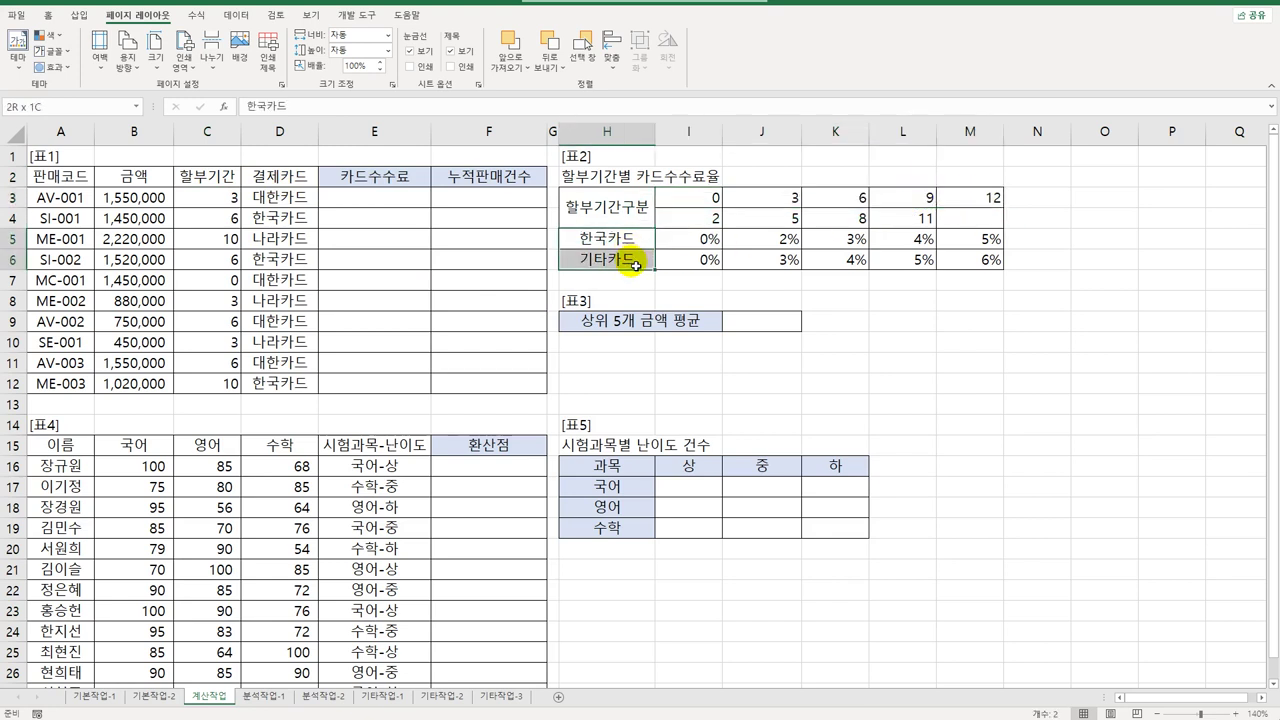
{"action": "left_click_drag", "start_coordinate": [700, 240], "coordinate": [986, 262]}
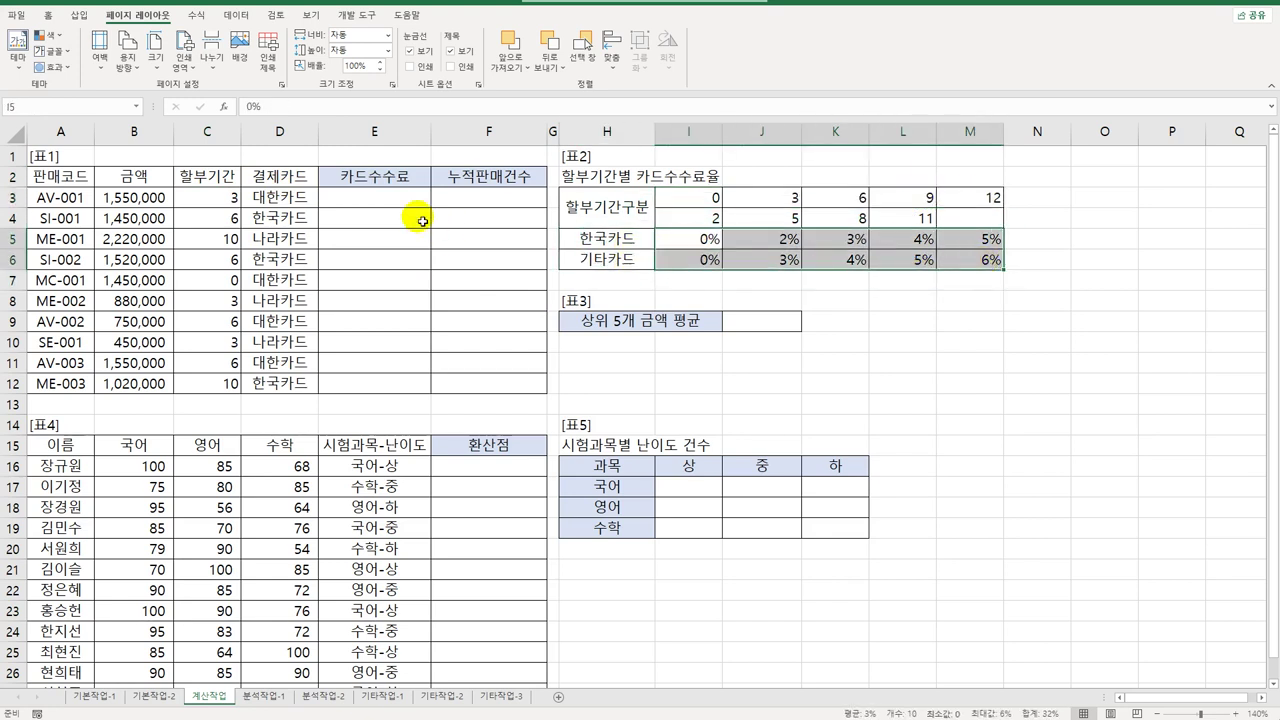
{"action": "left_click", "coordinate": [412, 205]}
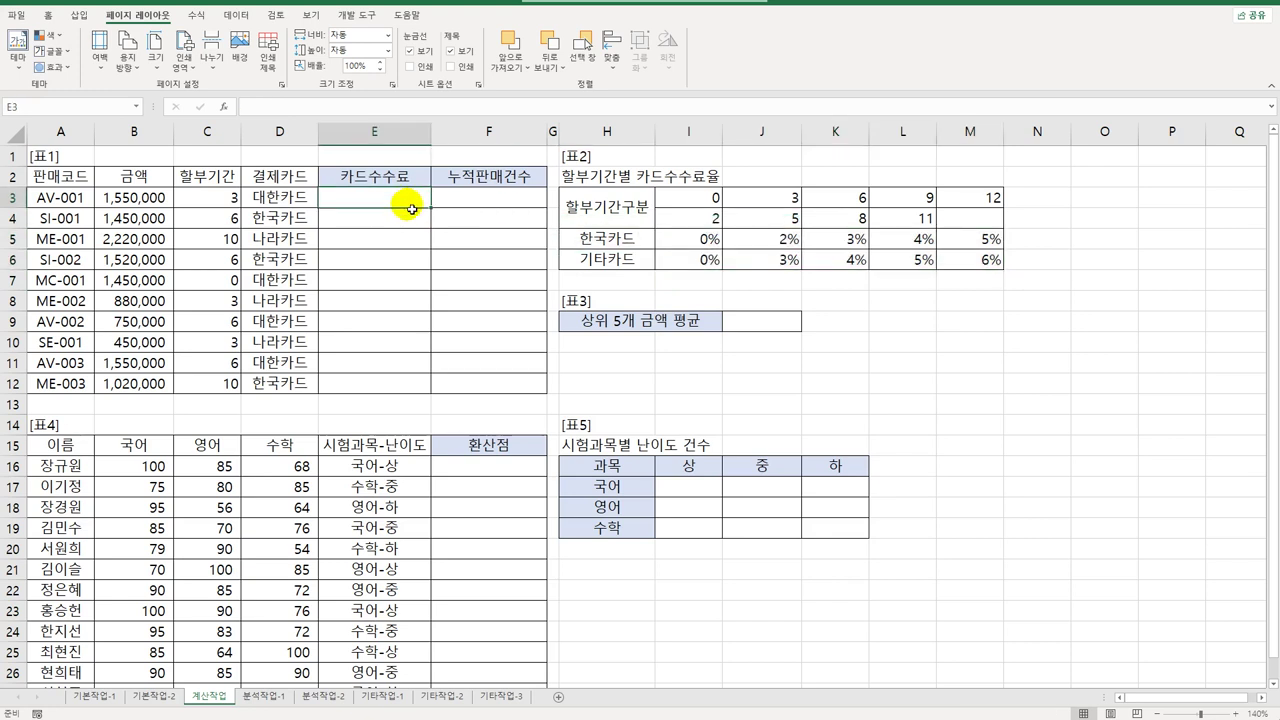
{"action": "mouse_move", "coordinate": [411, 206]}
{"action": "left_mouse_down"}
{"action": "mouse_move", "coordinate": [403, 360]}
{"action": "mouse_move", "coordinate": [388, 394]}
{"action": "left_mouse_up"}
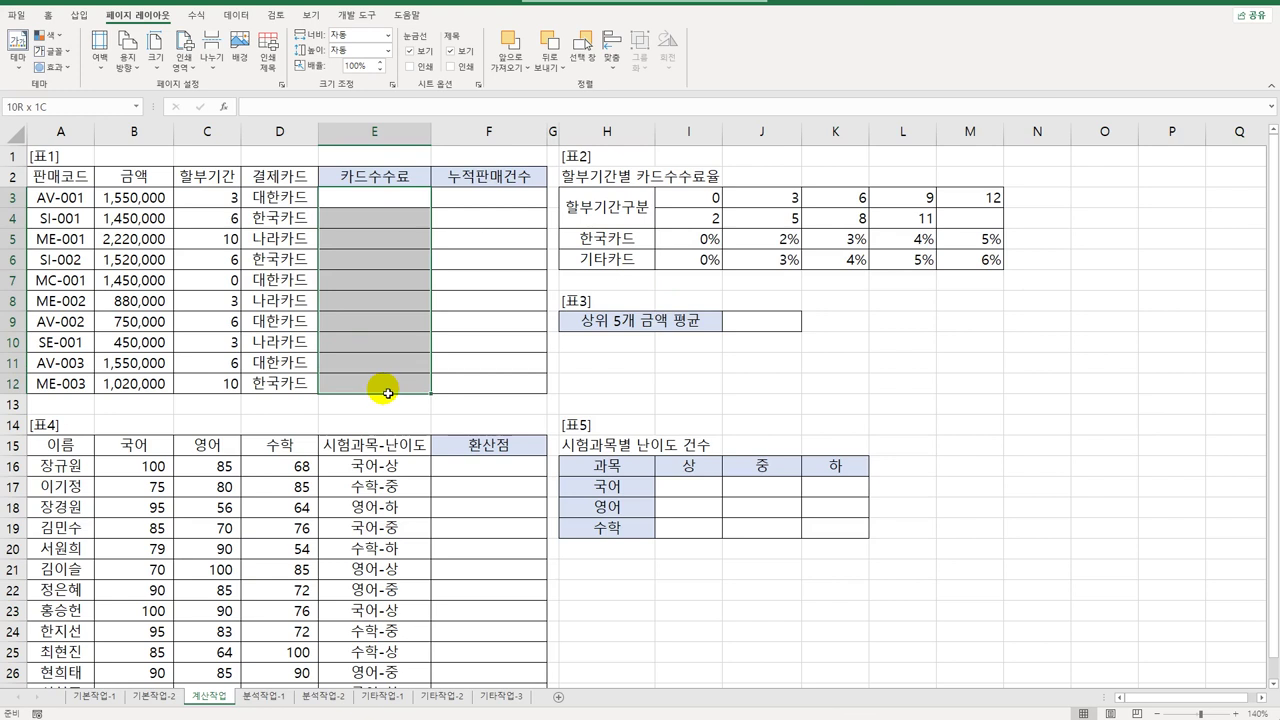
{"action": "left_click", "coordinate": [165, 202]}
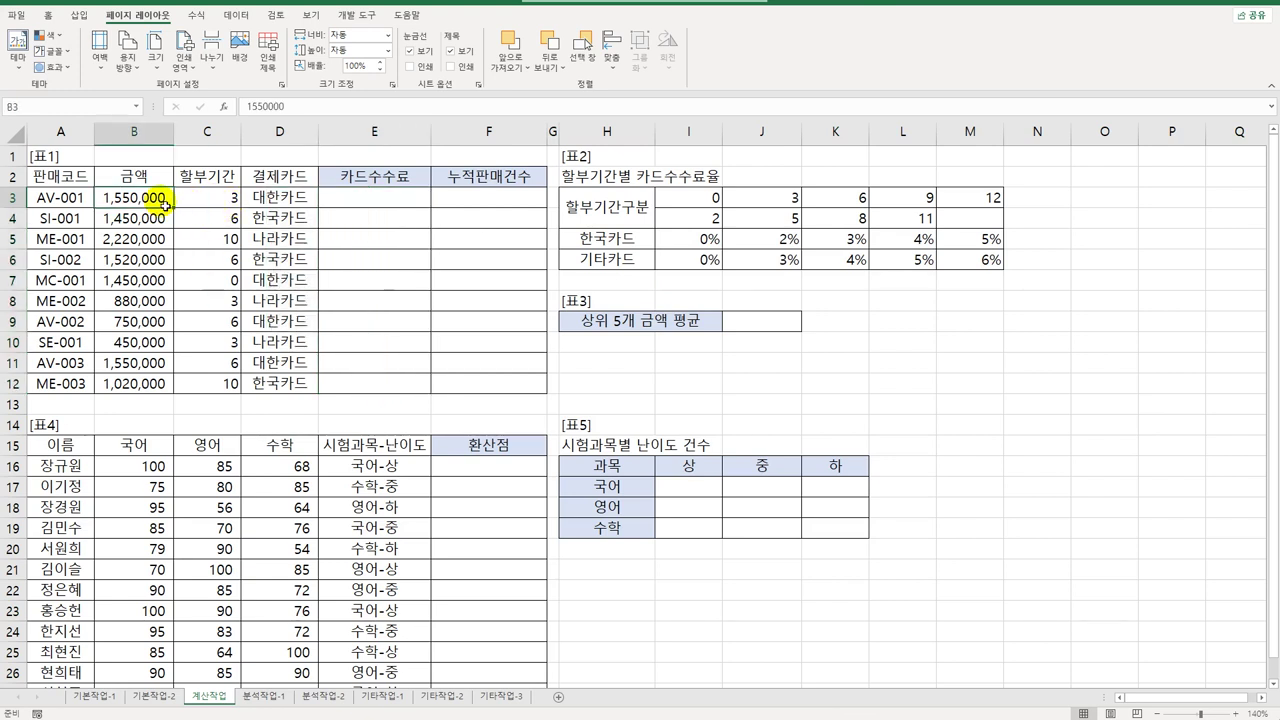
{"action": "left_click_drag", "start_coordinate": [706, 238], "coordinate": [972, 271]}
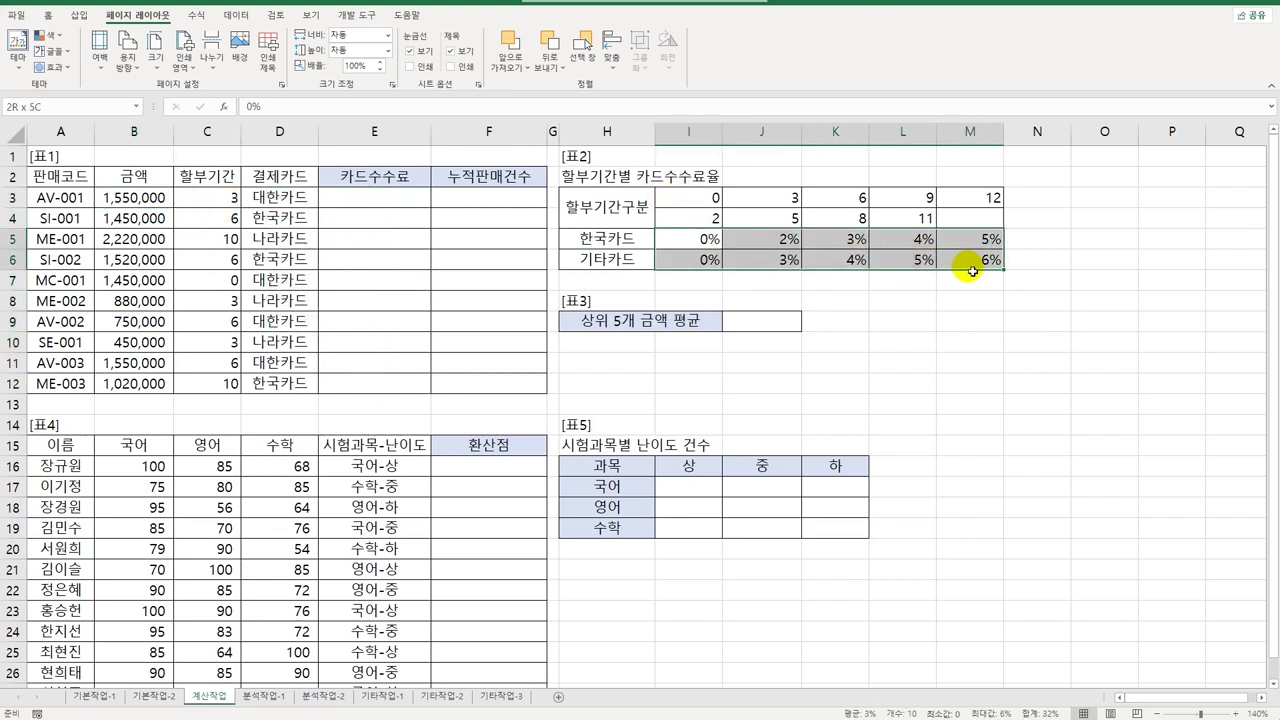
{"action": "left_click", "coordinate": [400, 206]}
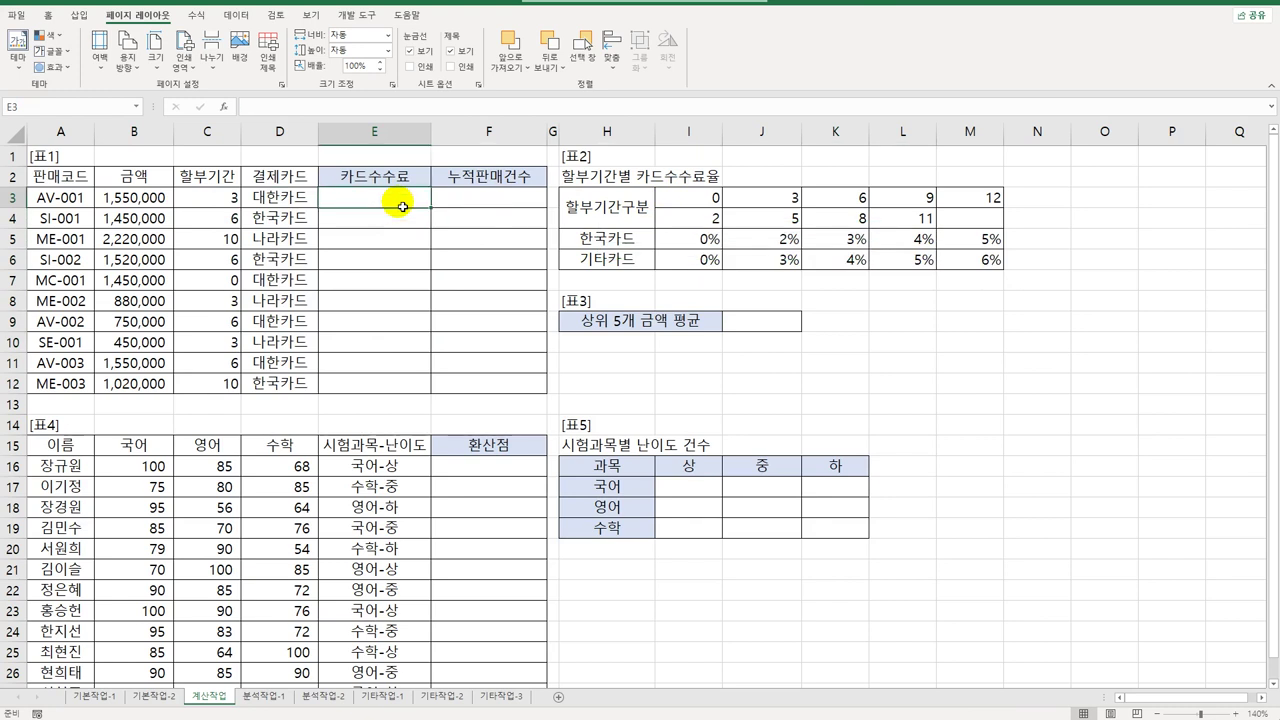
- Examine the lower bounds of the instalment periods and the separate 한국카드 and 기타카드 rate rows in 표2
{"action": "left_click_drag", "start_coordinate": [686, 199], "coordinate": [975, 202]}
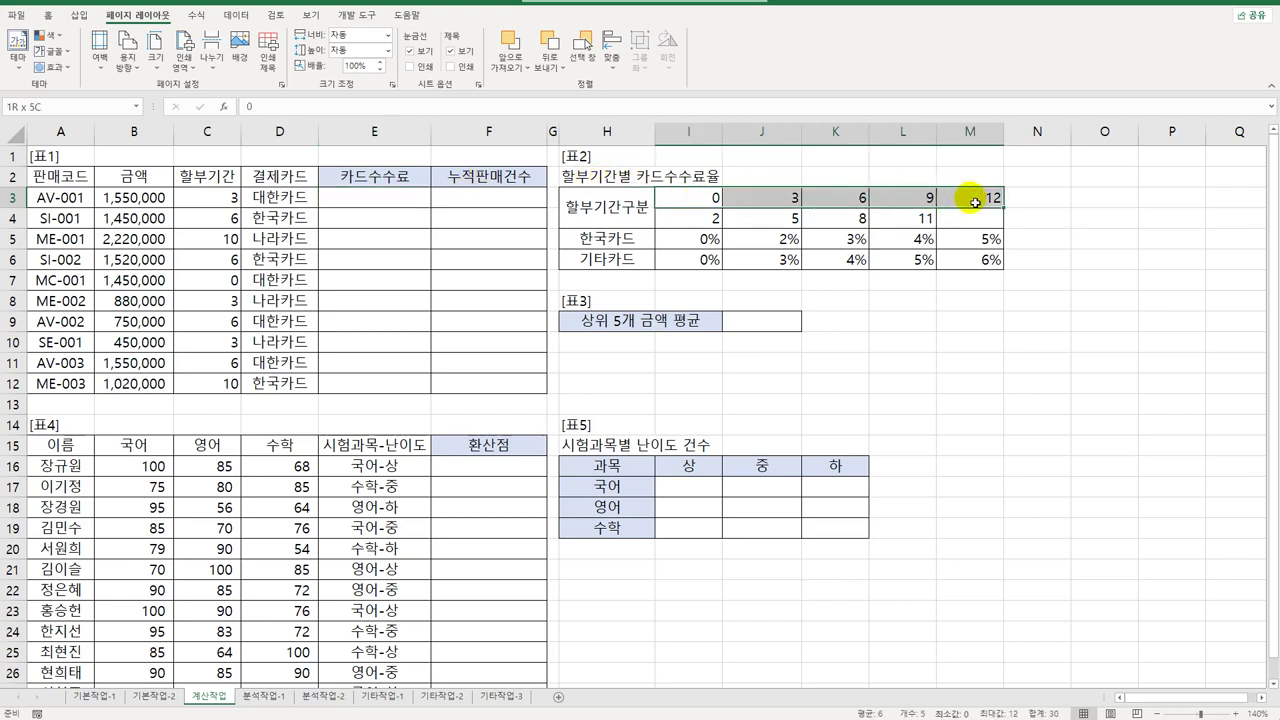
{"action": "left_click", "coordinate": [615, 240]}
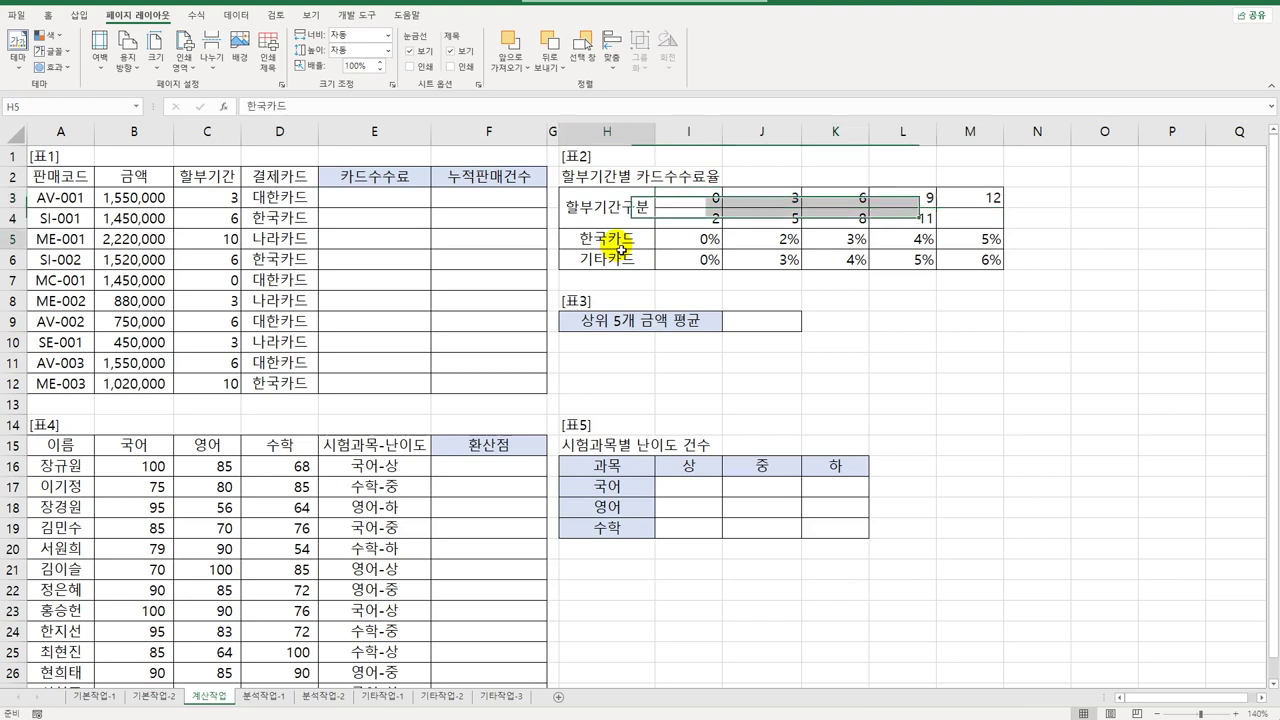
{"action": "left_click_drag", "start_coordinate": [690, 238], "coordinate": [915, 236]}
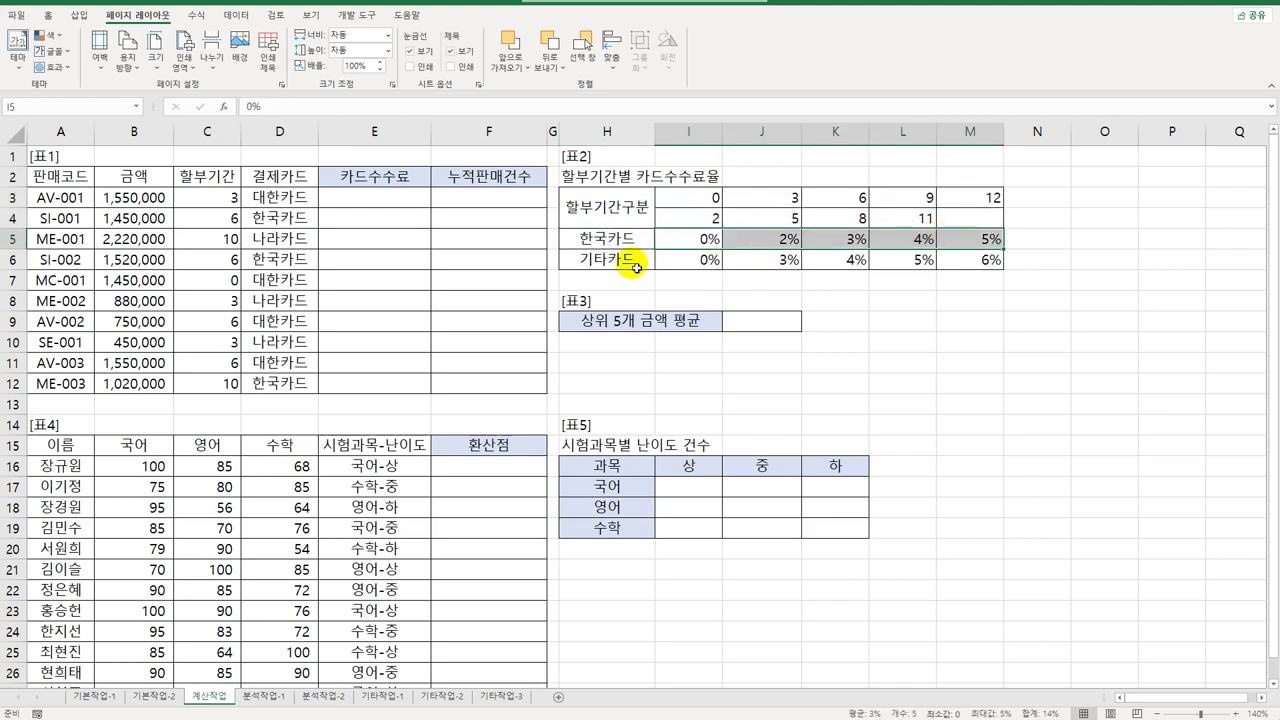
{"action": "left_click", "coordinate": [586, 262]}
{"action": "left_click_drag", "start_coordinate": [709, 262], "coordinate": [956, 260]}
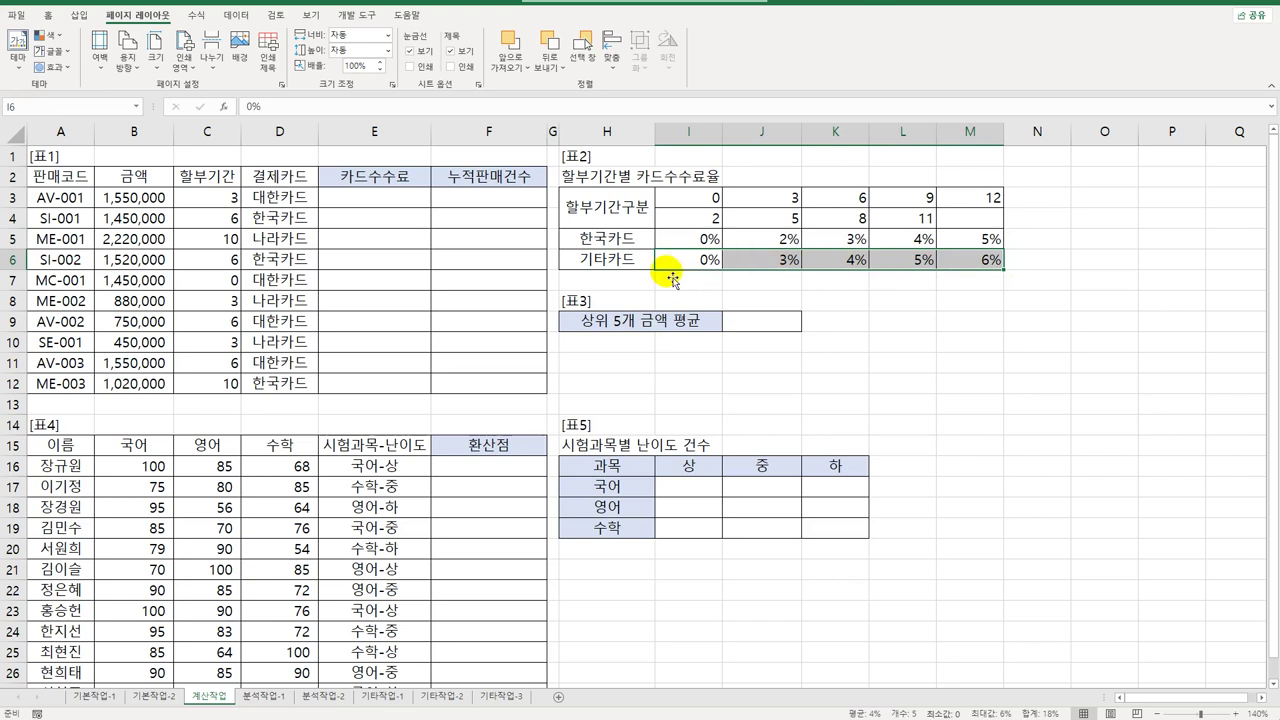
{"action": "left_click", "coordinate": [389, 207]}
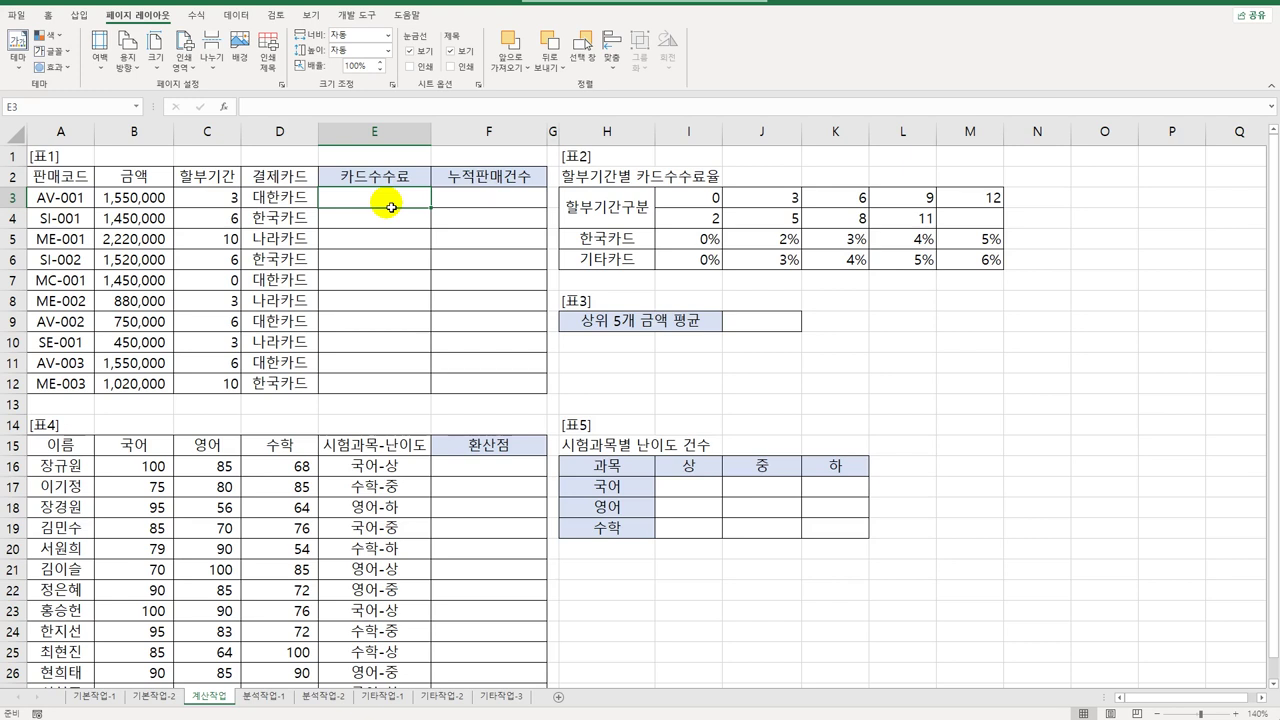
- List the card names 한국카드, 대한카드 and 나라카드 in cells O3 to O5
{"action": "left_click", "coordinate": [1082, 202]}
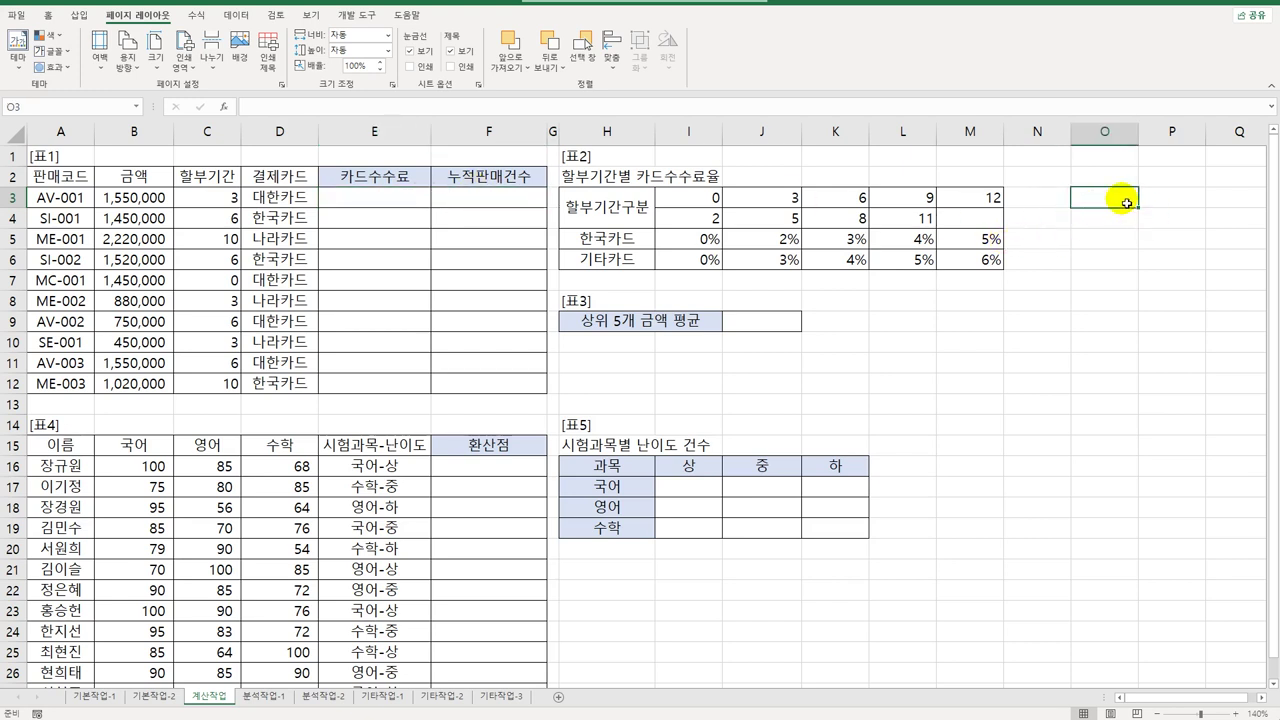
{"action": "type", "text": "gksm"}
{"action": "key", "text": "BackSpace"}
{"action": "key", "text": "BackSpace"}
{"action": "key", "text": "BackSpace"}
{"action": "key", "text": "BackSpace"}
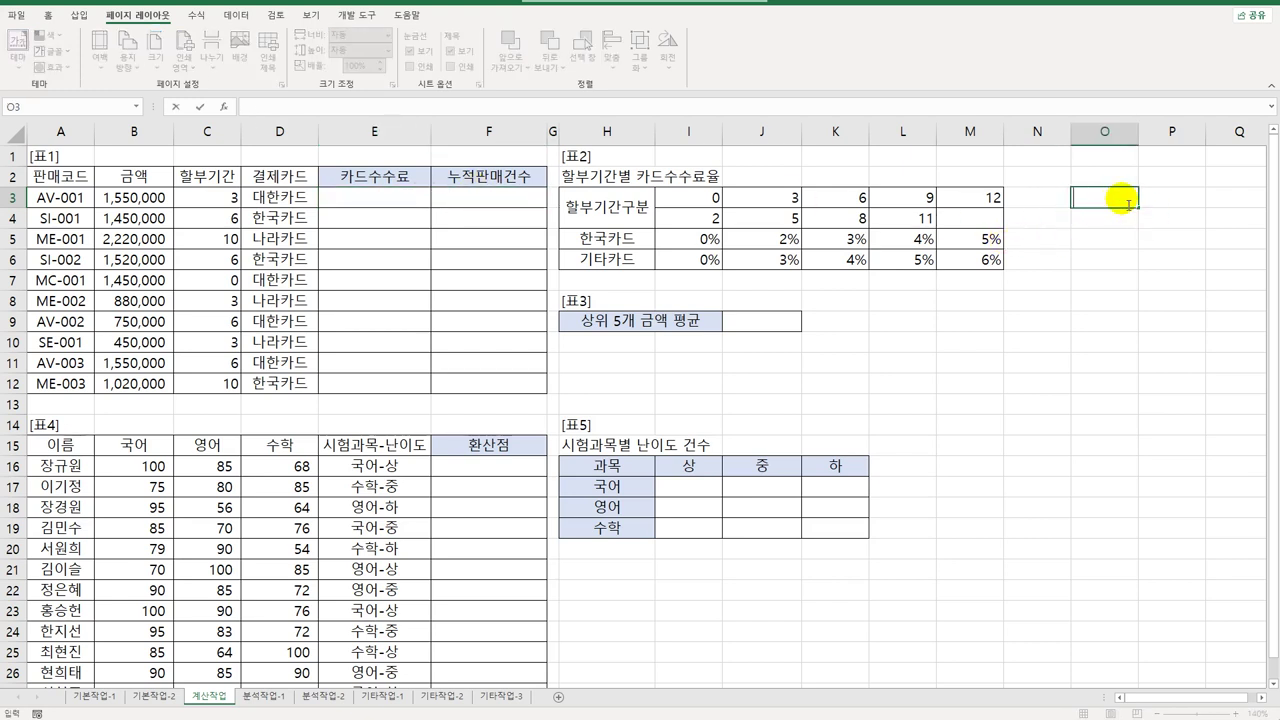
{"action": "key", "text": "Hangul"}
{"action": "type", "text": "ㅎ한국카드"}
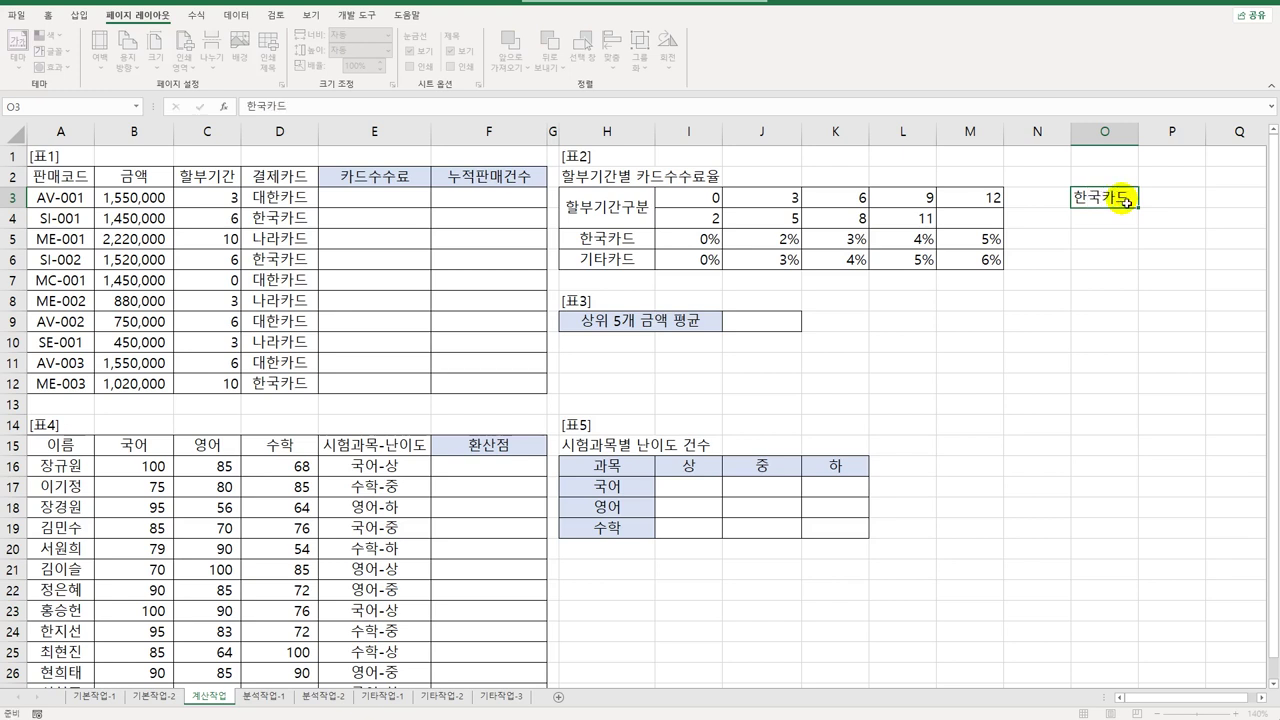
{"action": "key", "text": "Return"}
{"action": "type", "text": "대하ㄴ카드"}
{"action": "key", "text": "Return"}
{"action": "type", "text": "나라카드"}
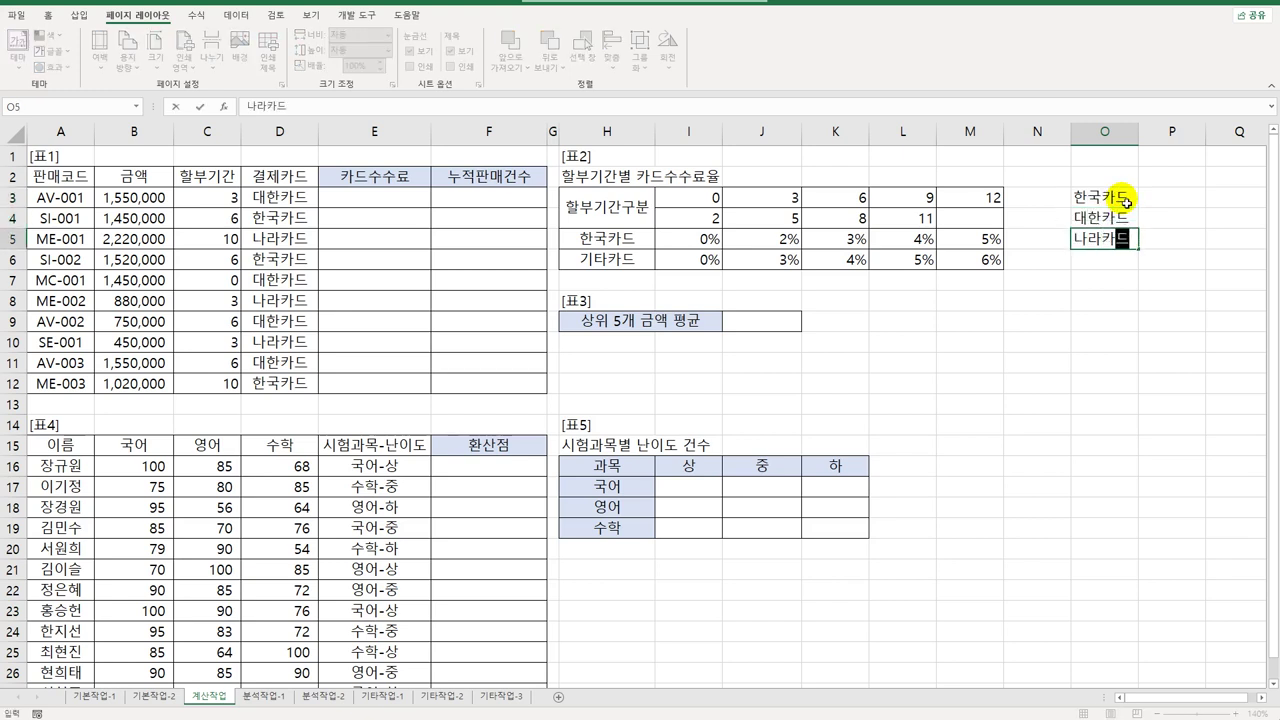
{"action": "key", "text": "Return"}
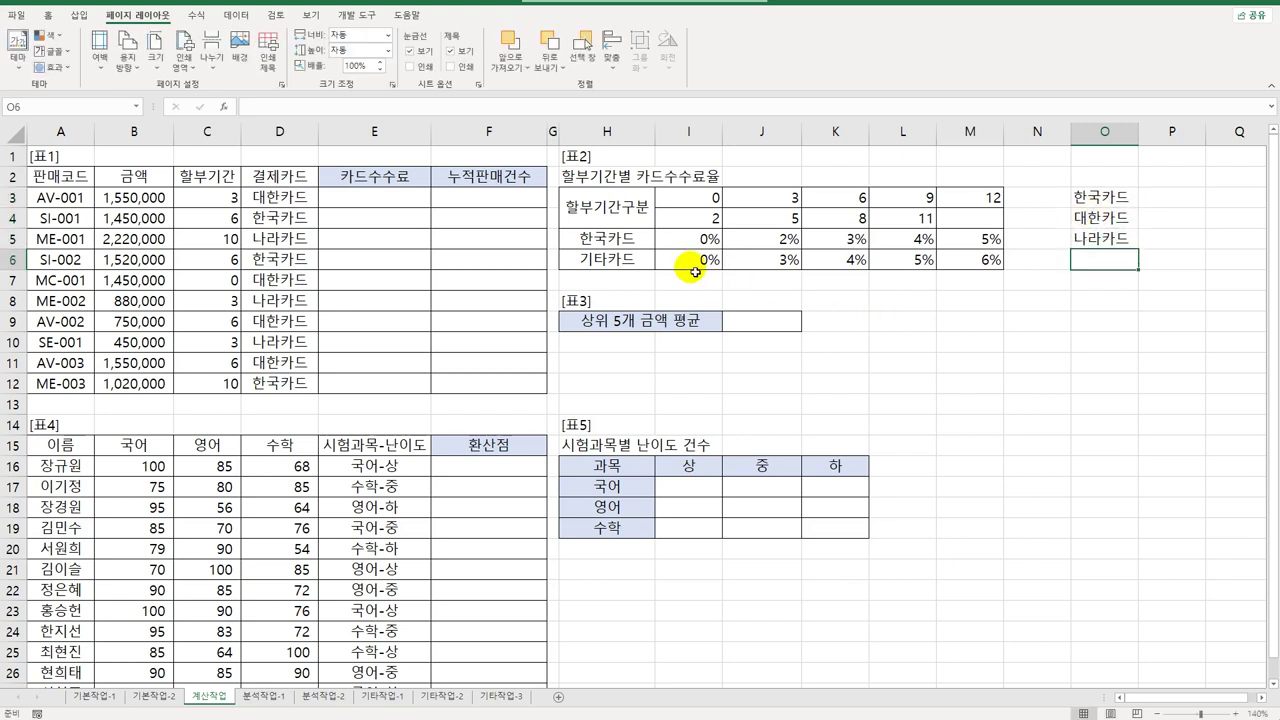
- Enter =MATCH(D3,$H$5:$H$6,-1) in E3 to get the payment card's position in 표2, and fill it down to E12
{"action": "left_click", "coordinate": [622, 270]}
{"action": "left_click_drag", "start_coordinate": [608, 242], "coordinate": [610, 265]}
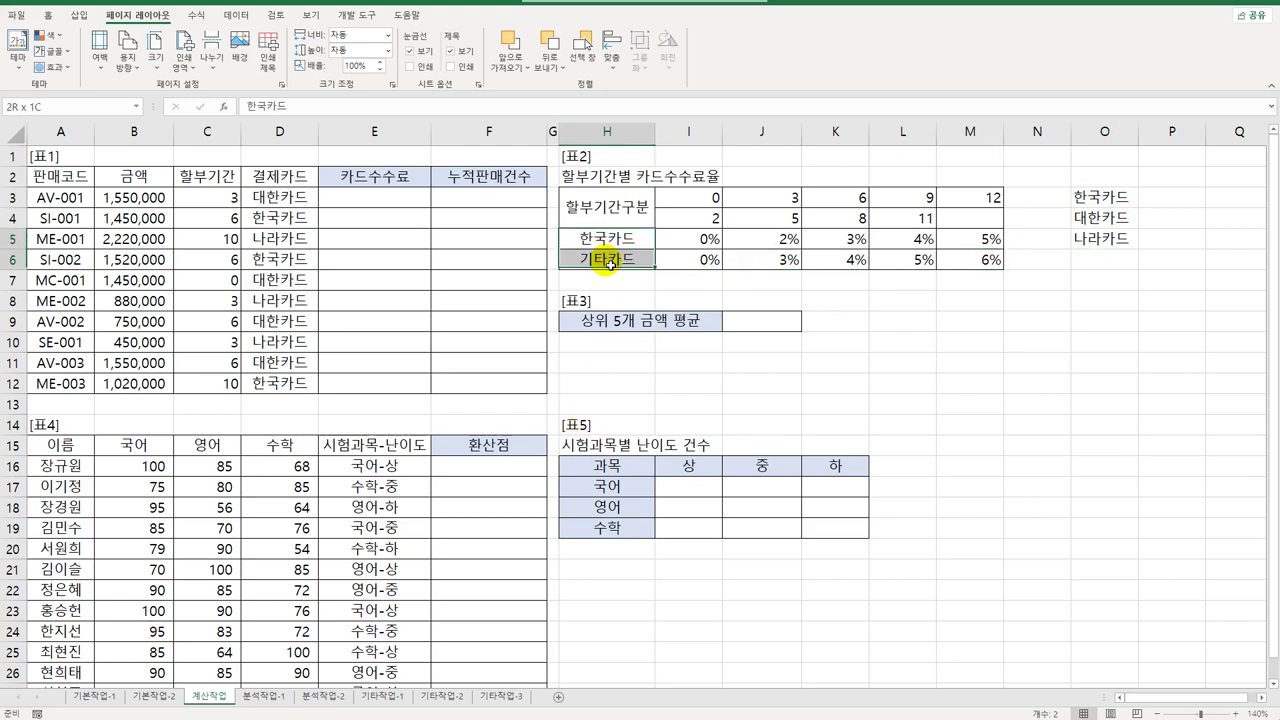
{"action": "left_click", "coordinate": [420, 205]}
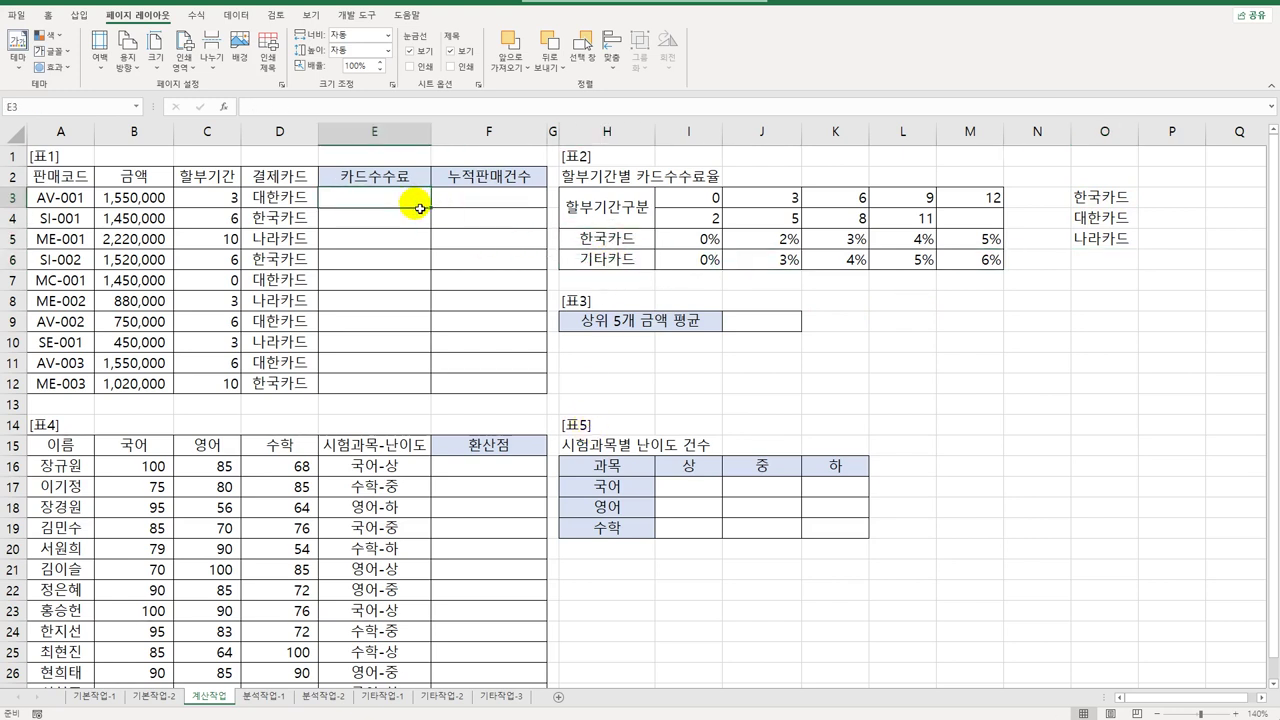
{"action": "type", "text": "=ma"}
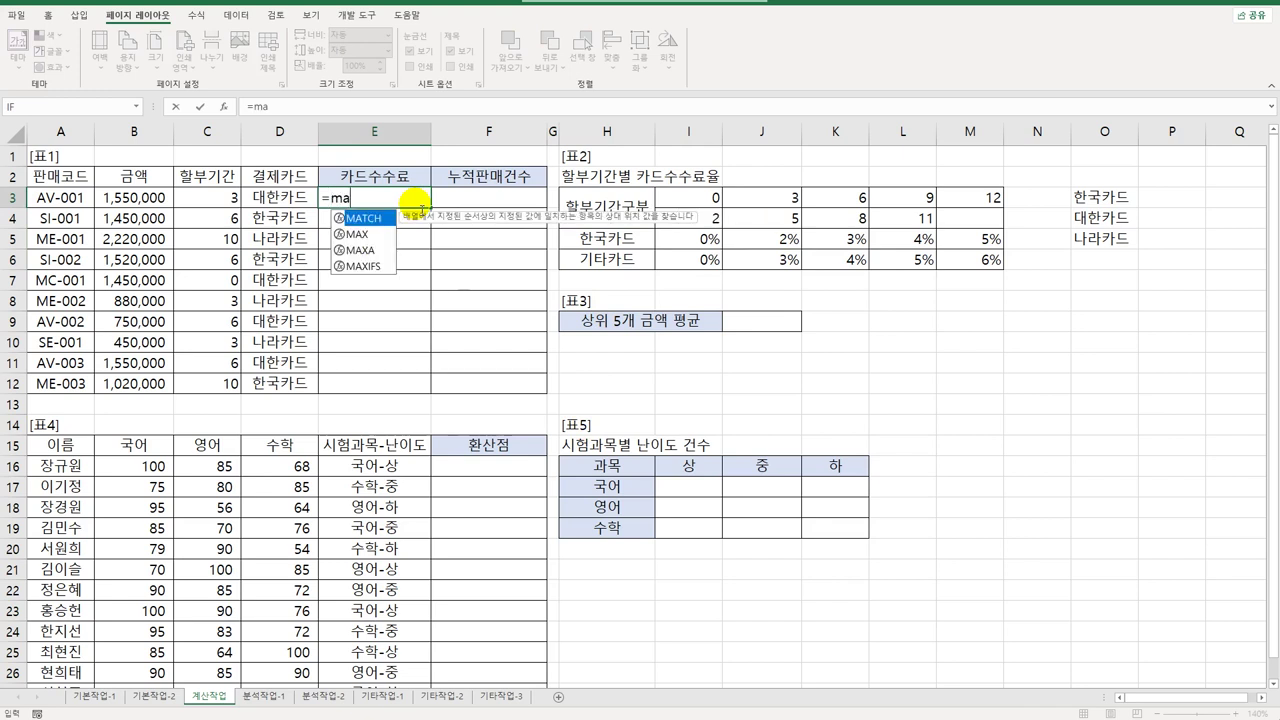
{"action": "key", "text": "Tab"}
{"action": "left_click", "coordinate": [266, 194]}
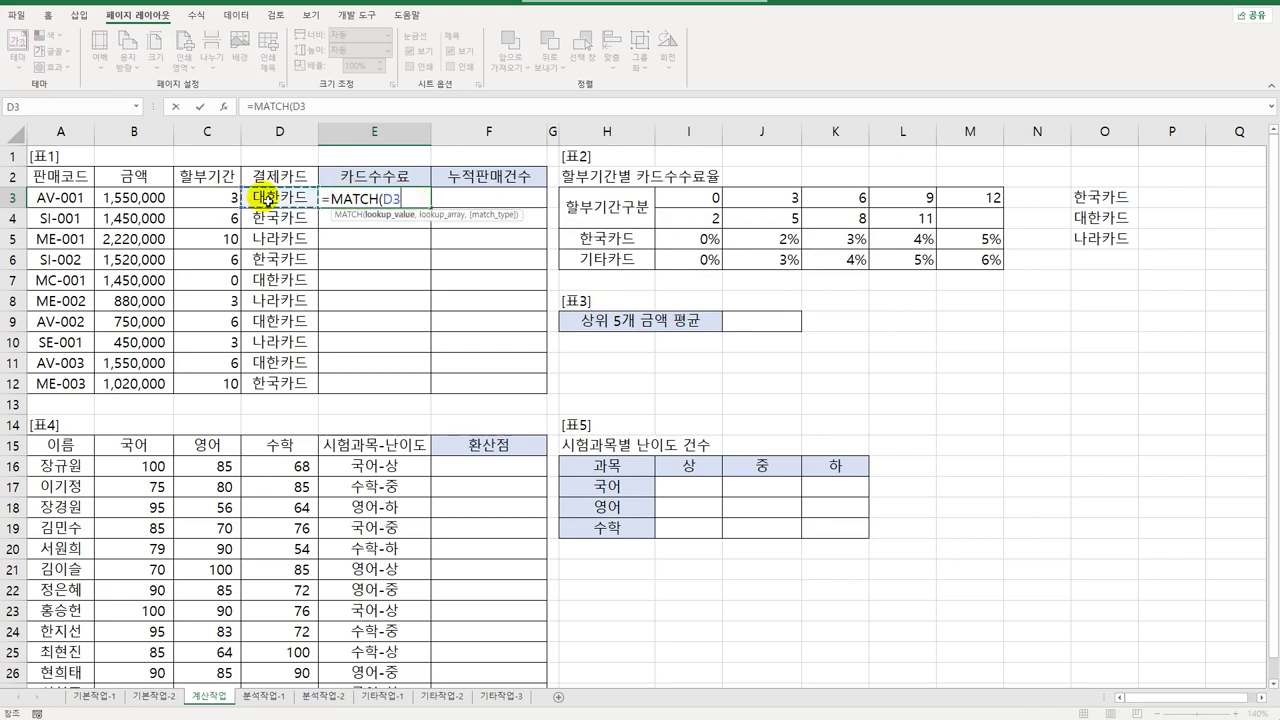
{"action": "type", "text": ","}
{"action": "left_click_drag", "start_coordinate": [600, 238], "coordinate": [600, 262]}
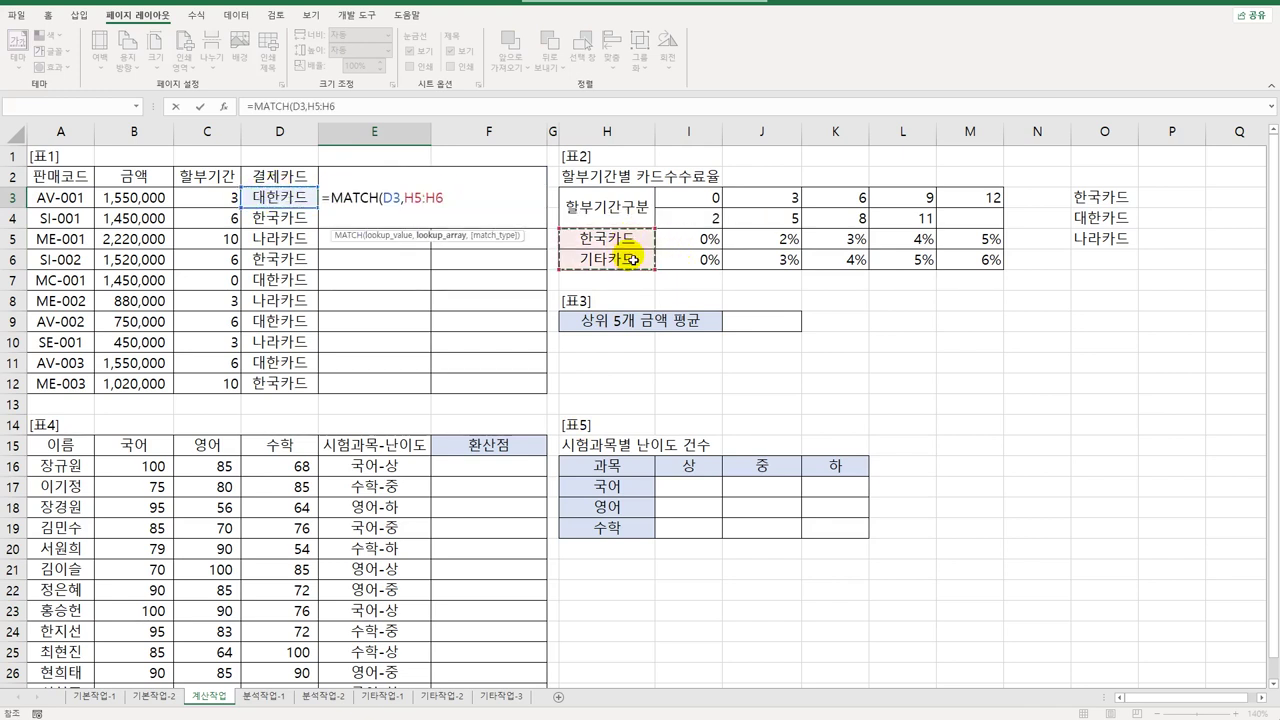
{"action": "key", "text": "F4"}
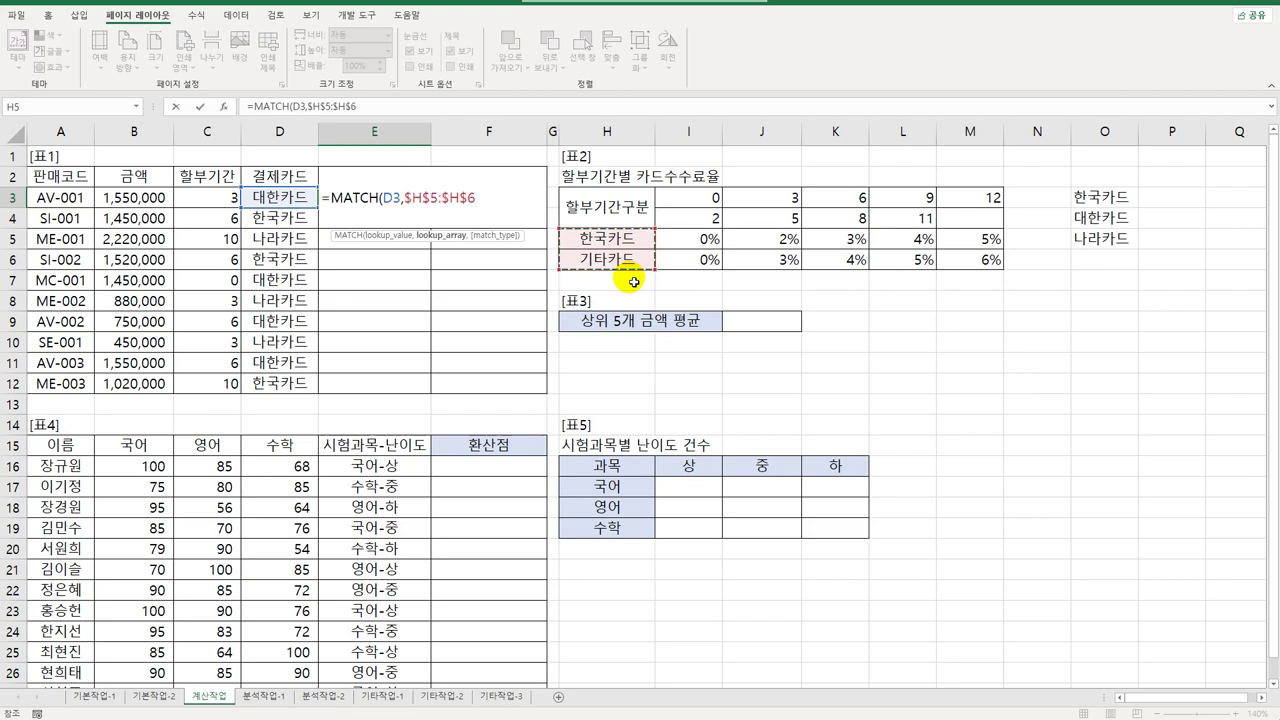
{"action": "type", "text": ","}
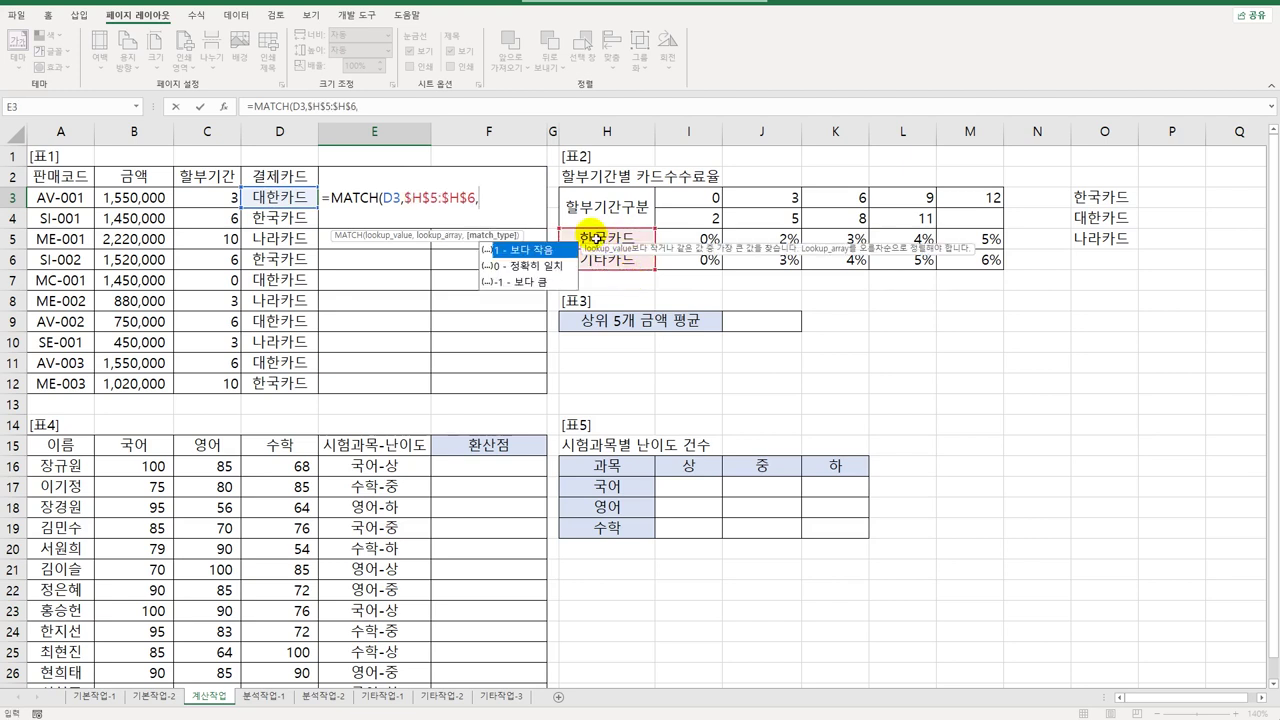
{"action": "left_click", "coordinate": [553, 284]}
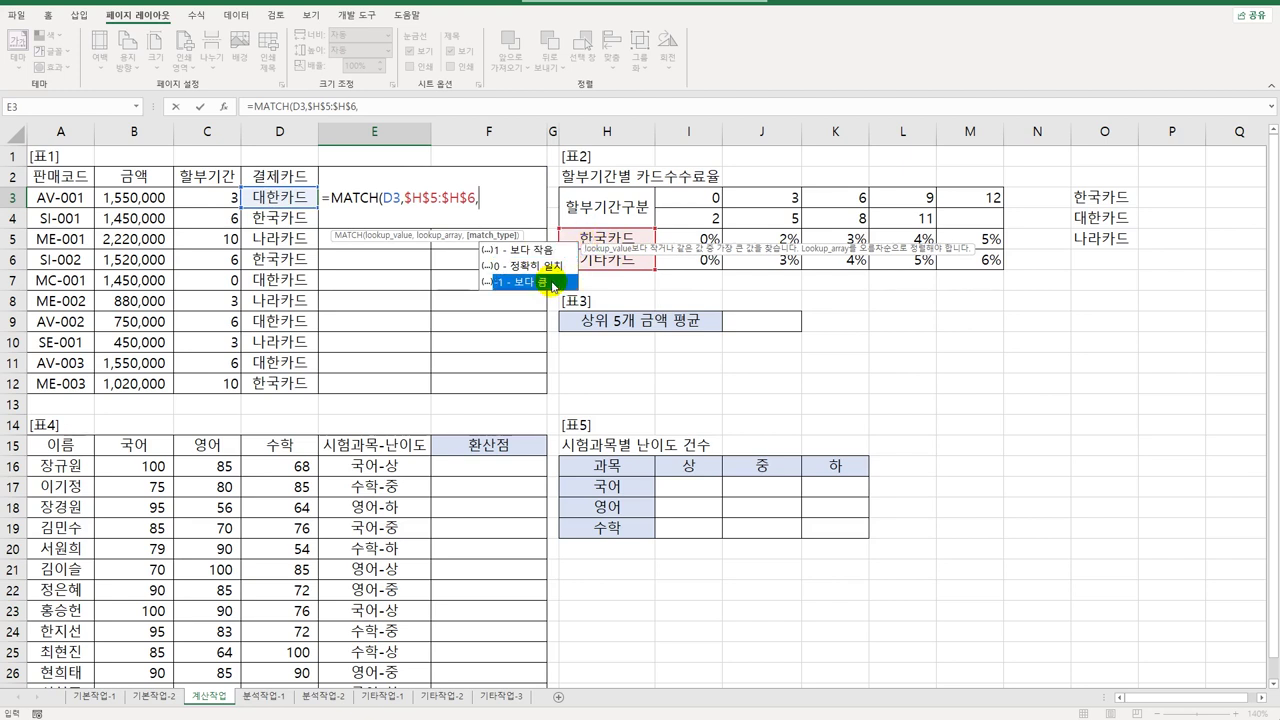
{"action": "double_click", "coordinate": [553, 284]}
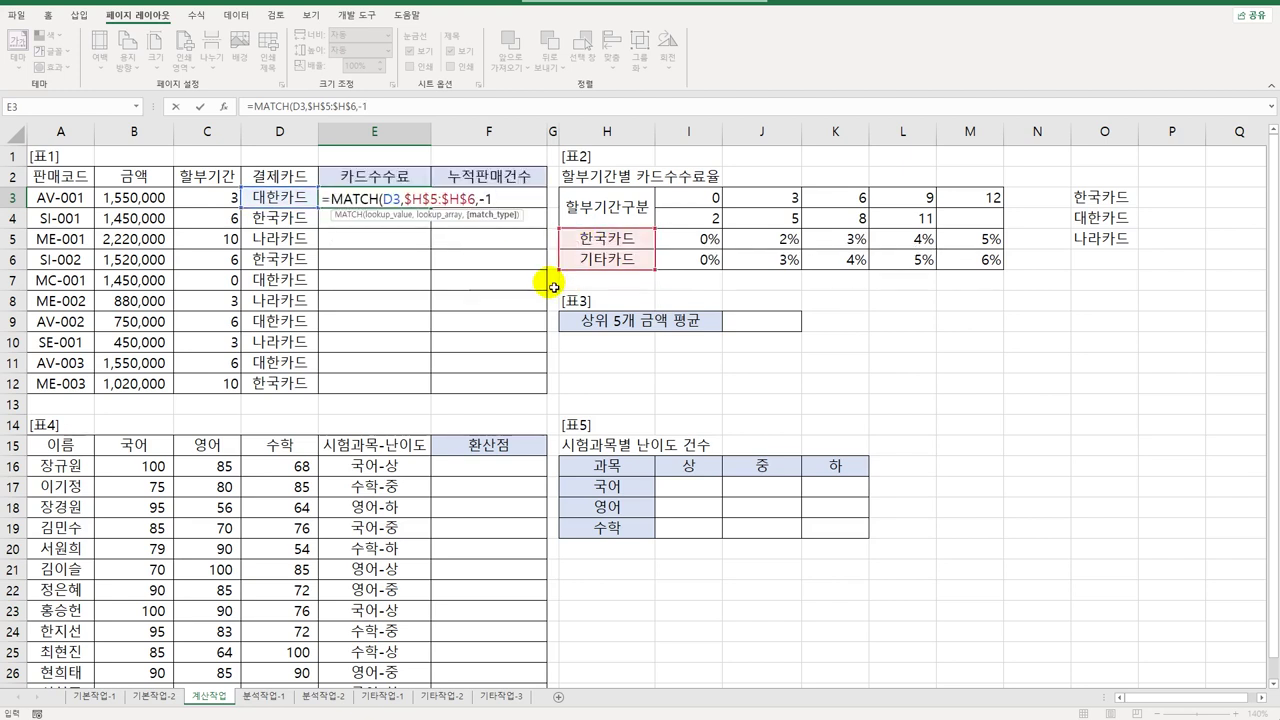
{"action": "type", "text": ")"}
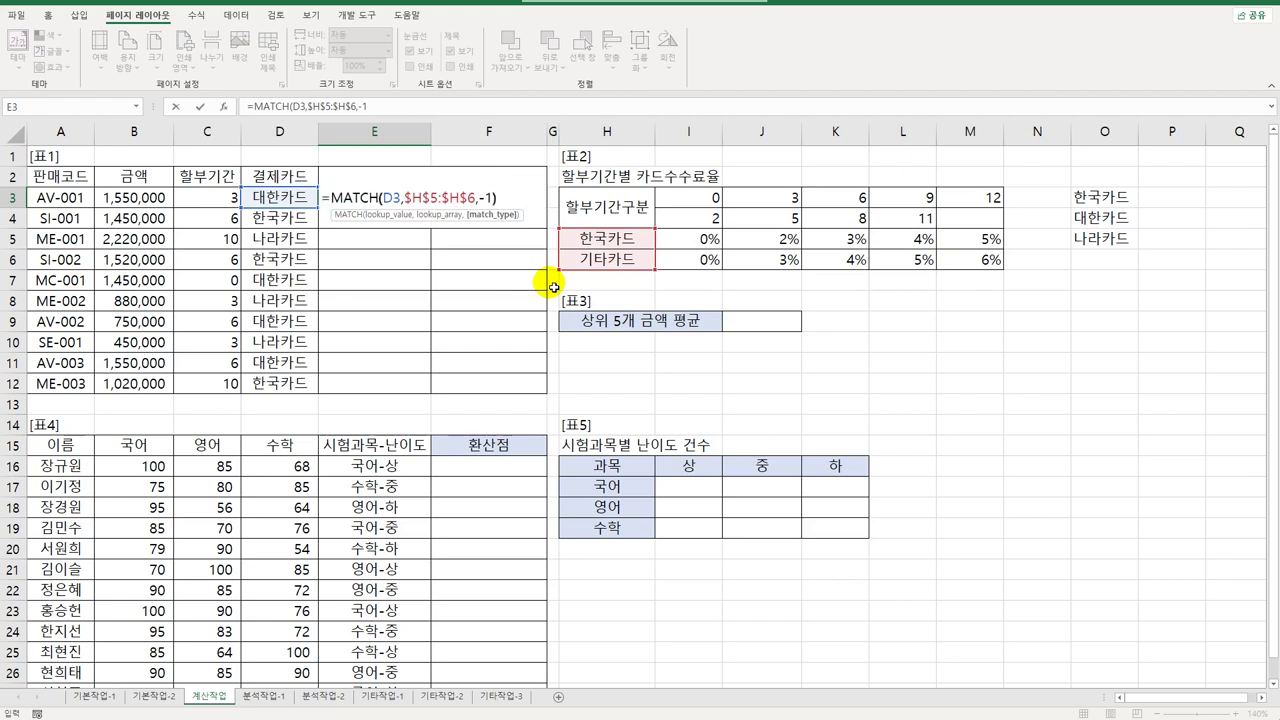
{"action": "key", "text": "Return"}
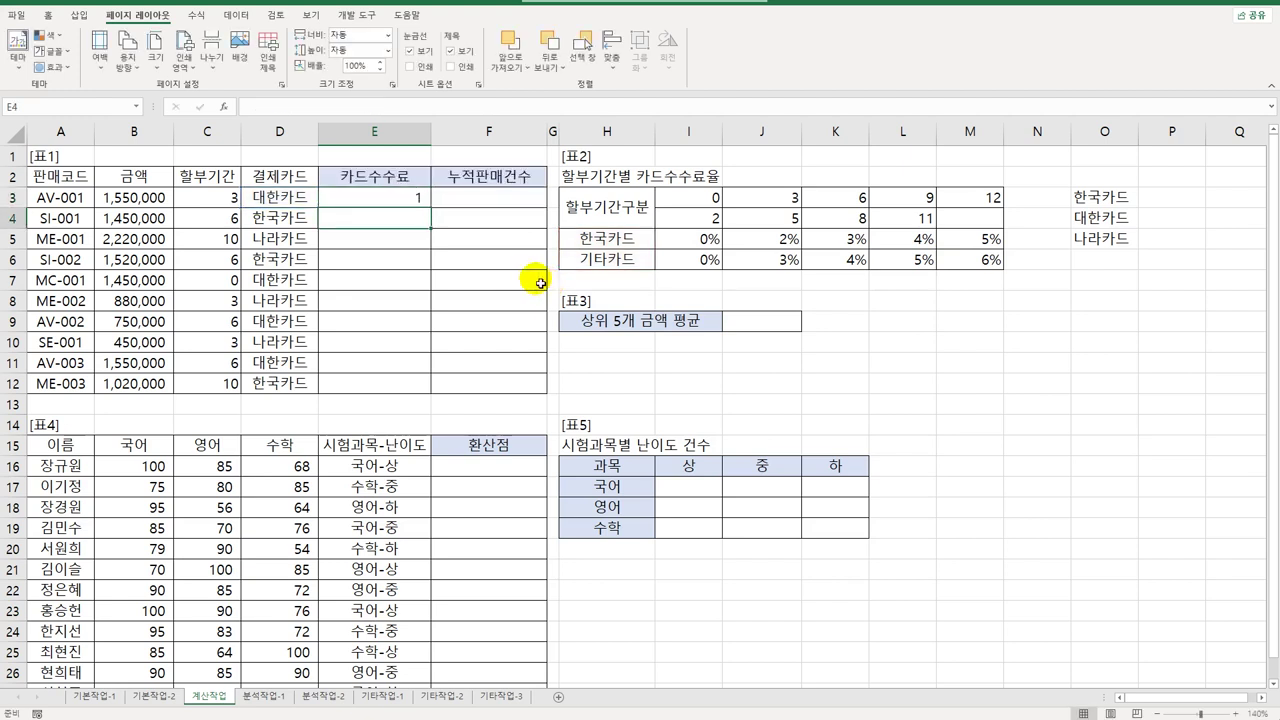
{"action": "left_click", "coordinate": [415, 200]}
{"action": "left_click_drag", "start_coordinate": [434, 211], "coordinate": [405, 395]}
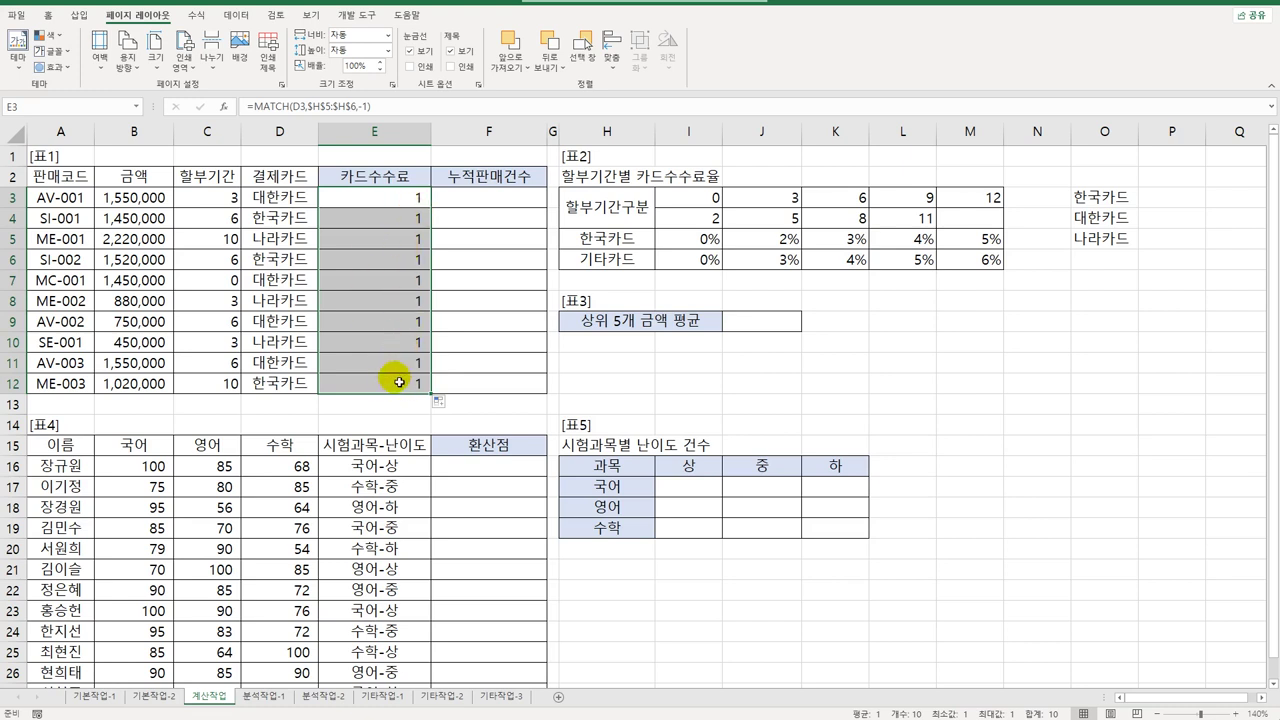
- Replace the MATCH lookup array in E3 with {"한국카드","대한카드"}, keeping match type -1, and fill the formula down to E12
{"action": "left_click_drag", "start_coordinate": [605, 240], "coordinate": [607, 258]}
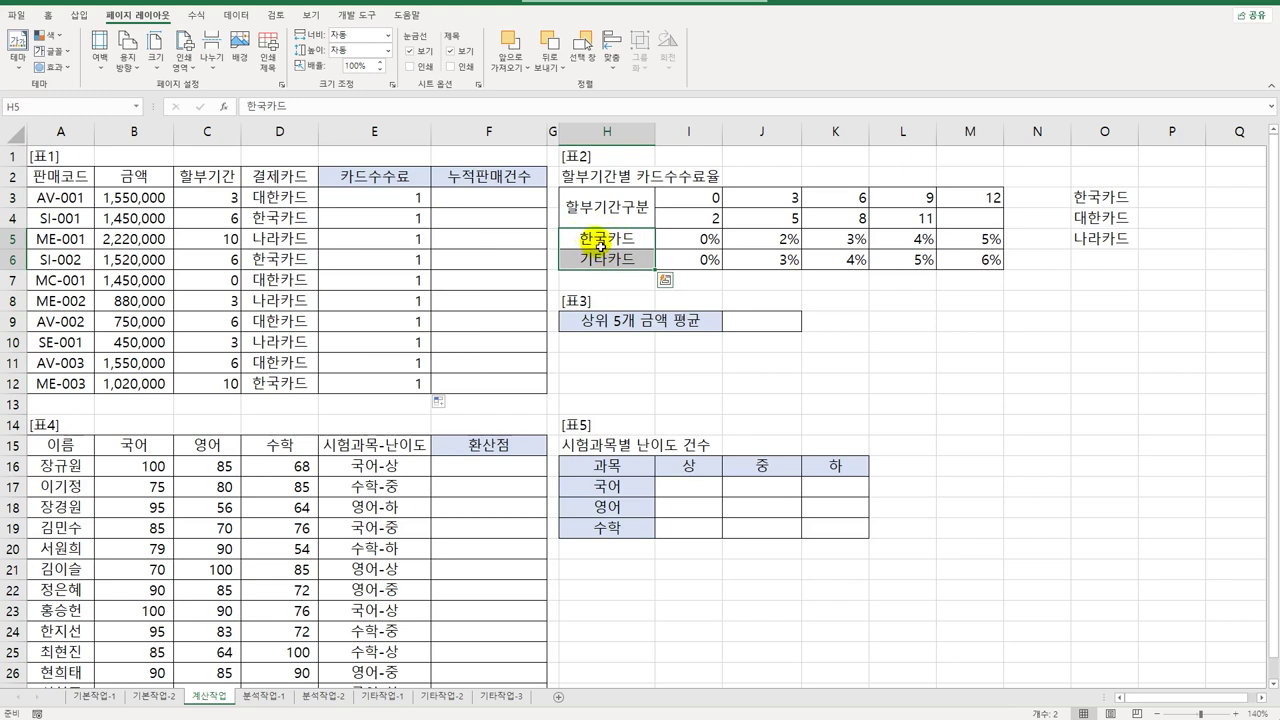
{"action": "left_click", "coordinate": [428, 204]}
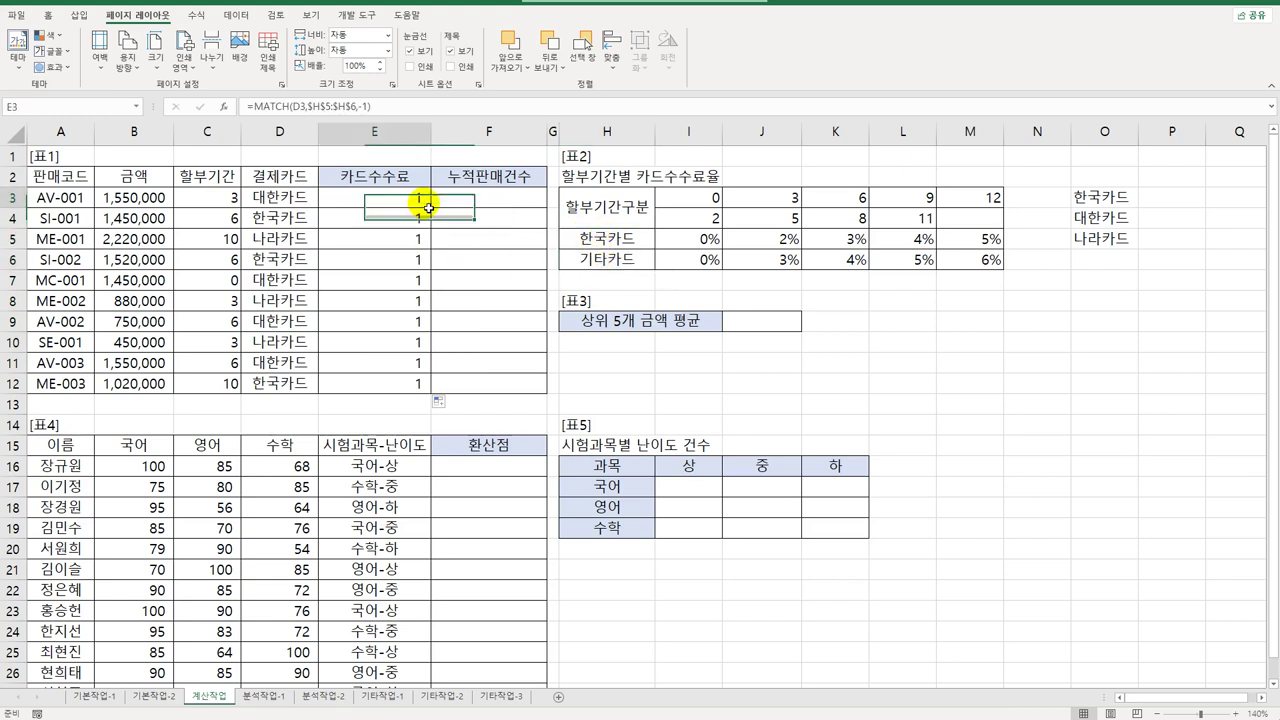
{"action": "double_click", "coordinate": [407, 196]}
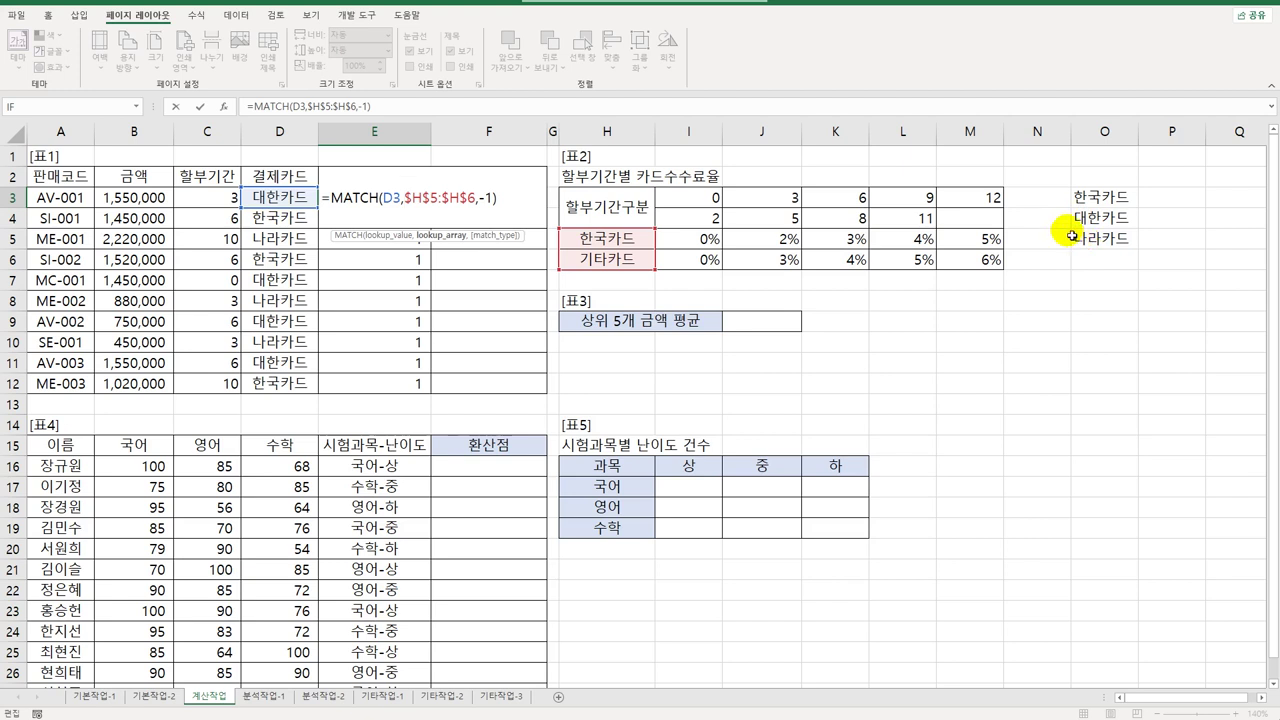
{"action": "left_click_drag", "start_coordinate": [403, 198], "coordinate": [481, 209]}
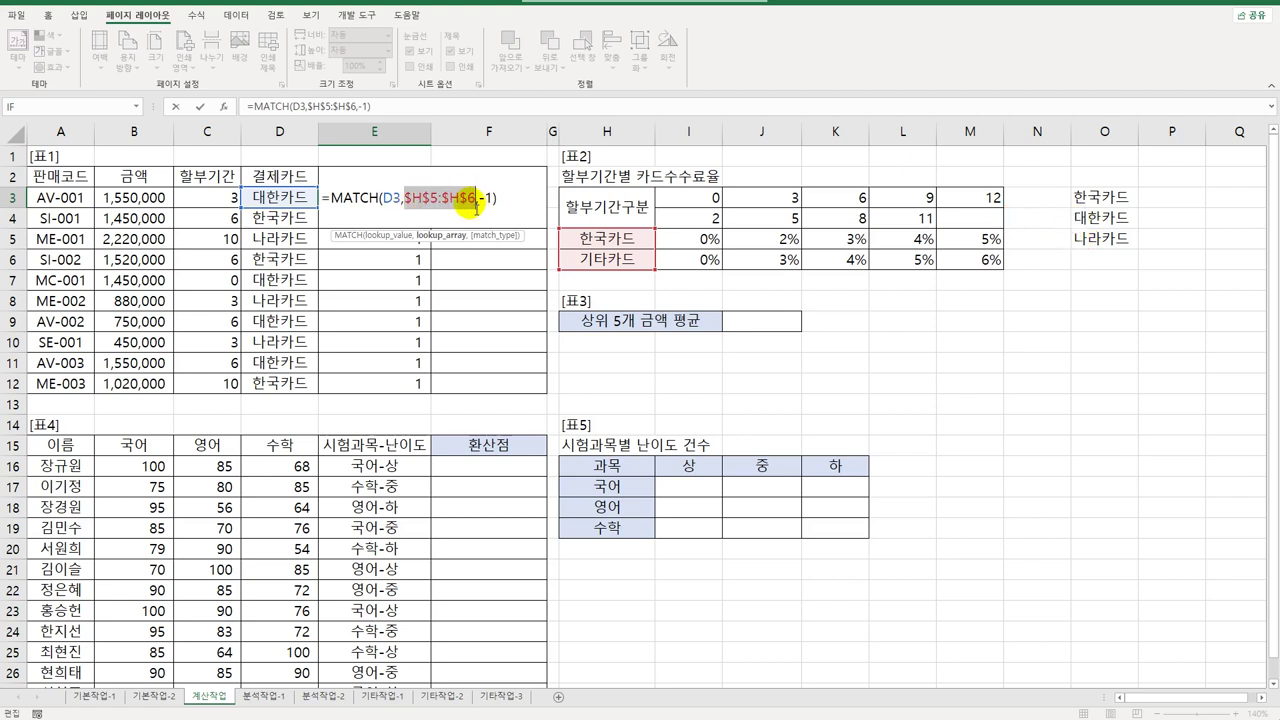
{"action": "type", "text": "{\"gks"}
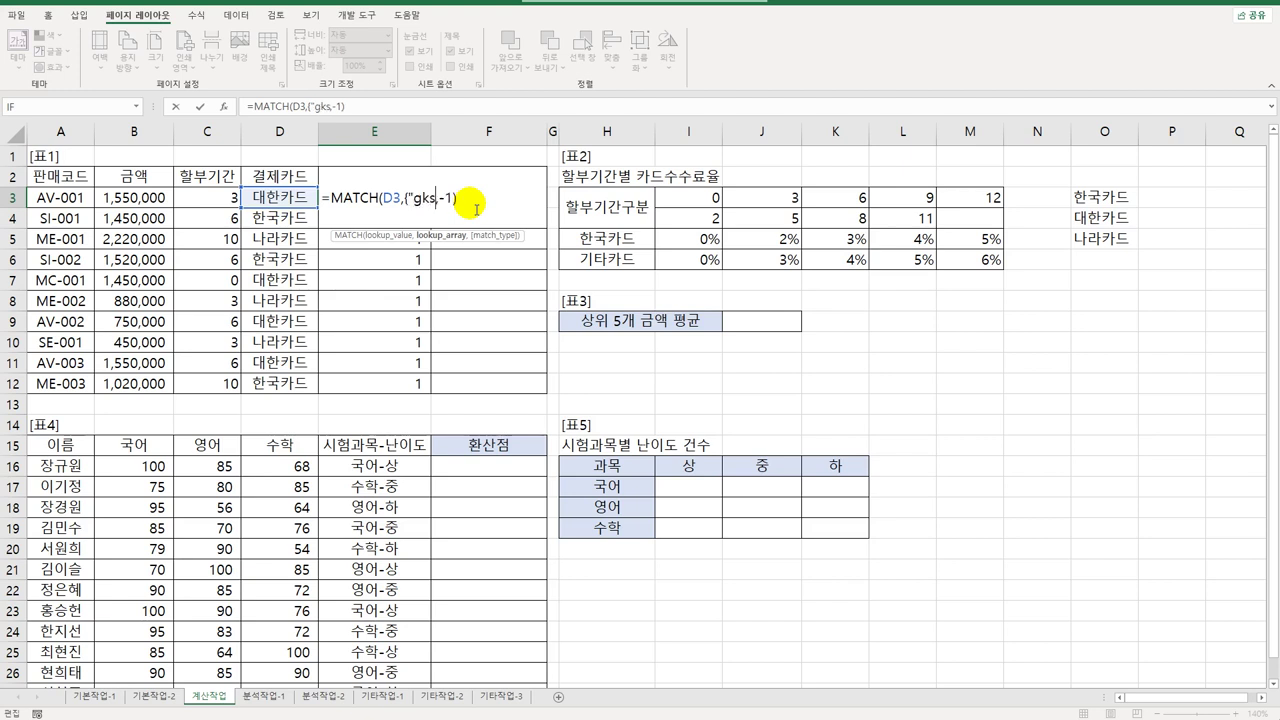
{"action": "key", "text": "BackSpace"}
{"action": "key", "text": "BackSpace"}
{"action": "key", "text": "BackSpace"}
{"action": "type", "text": "한국카드"}
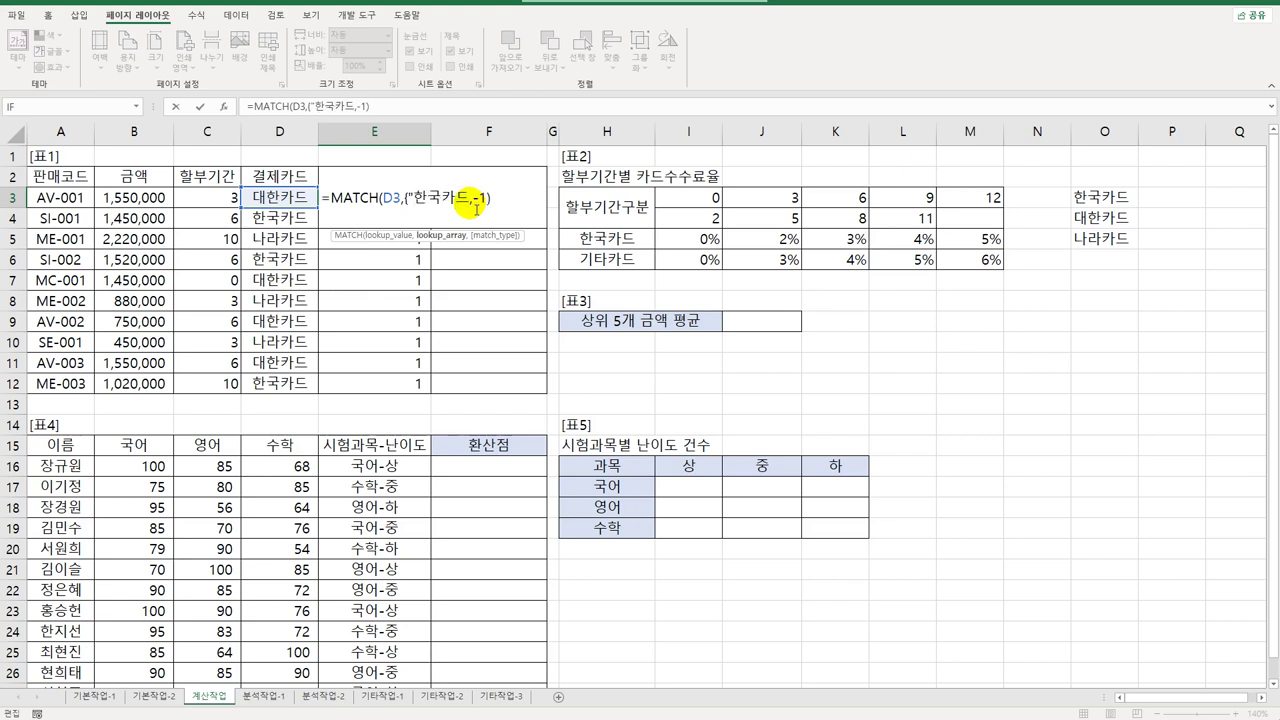
{"action": "type", "text": "\",\"대한카드\""}
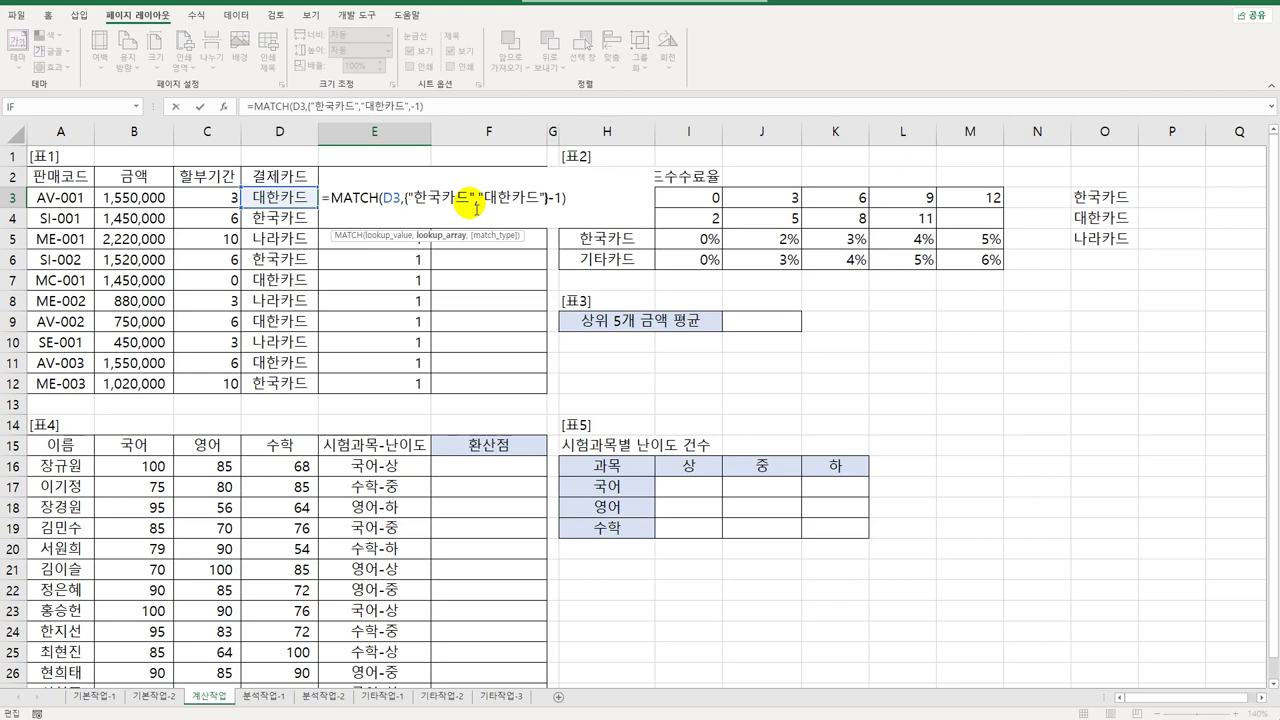
{"action": "type", "text": "}"}
{"action": "key", "text": "ctrl+Return"}
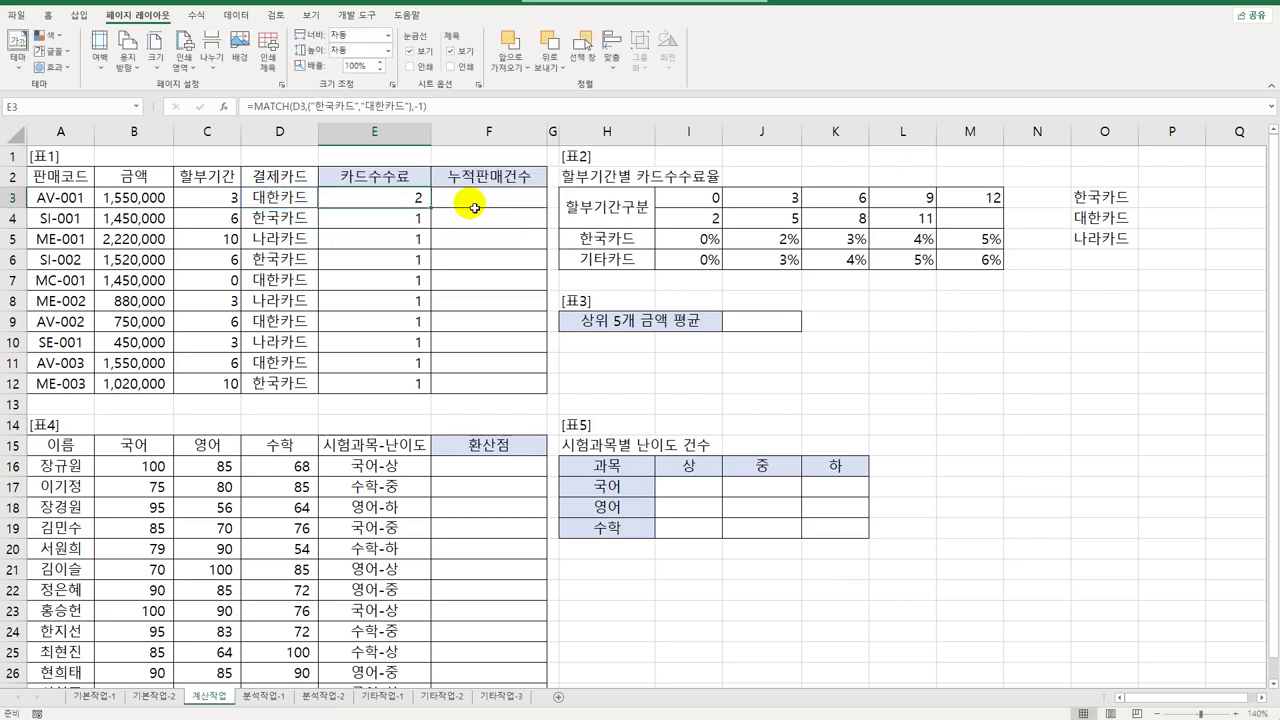
{"action": "left_click_drag", "start_coordinate": [431, 208], "coordinate": [429, 397]}
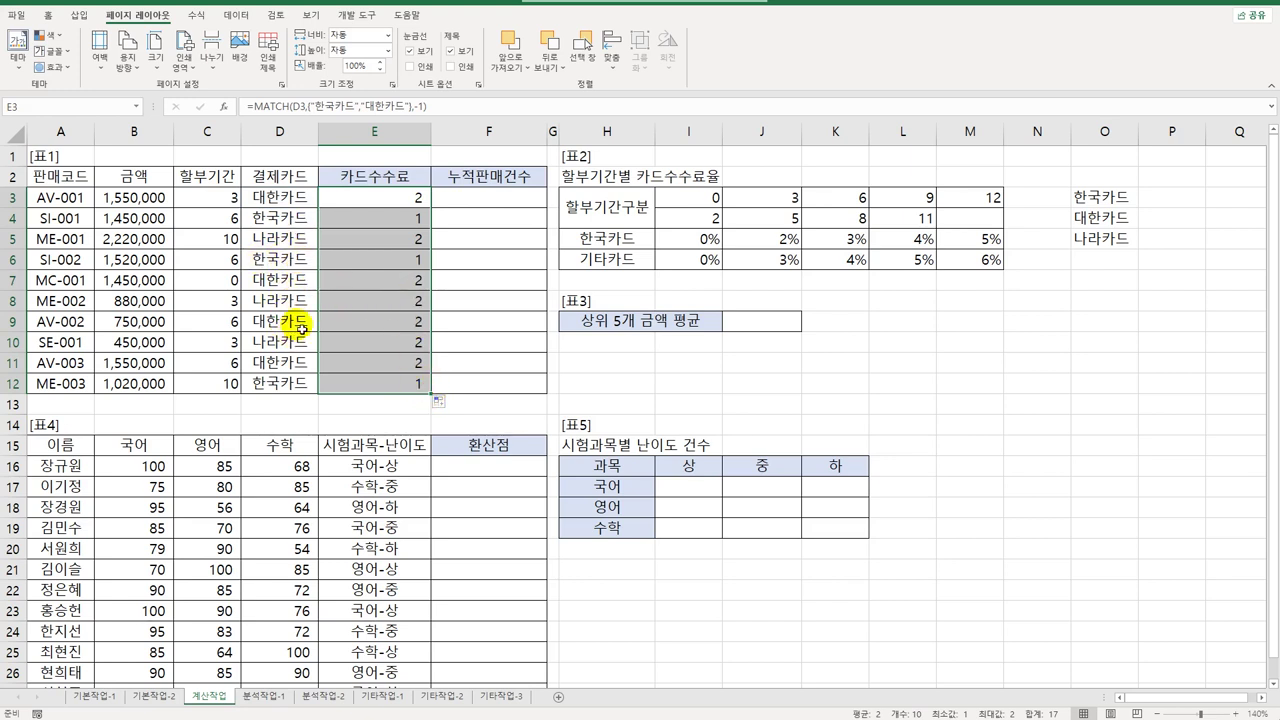
- Compare the payment cards in 표1 with their MATCH results and with the row positions of the 한국카드 and 기타카드 rates in 표2
{"action": "left_click", "coordinate": [280, 200]}
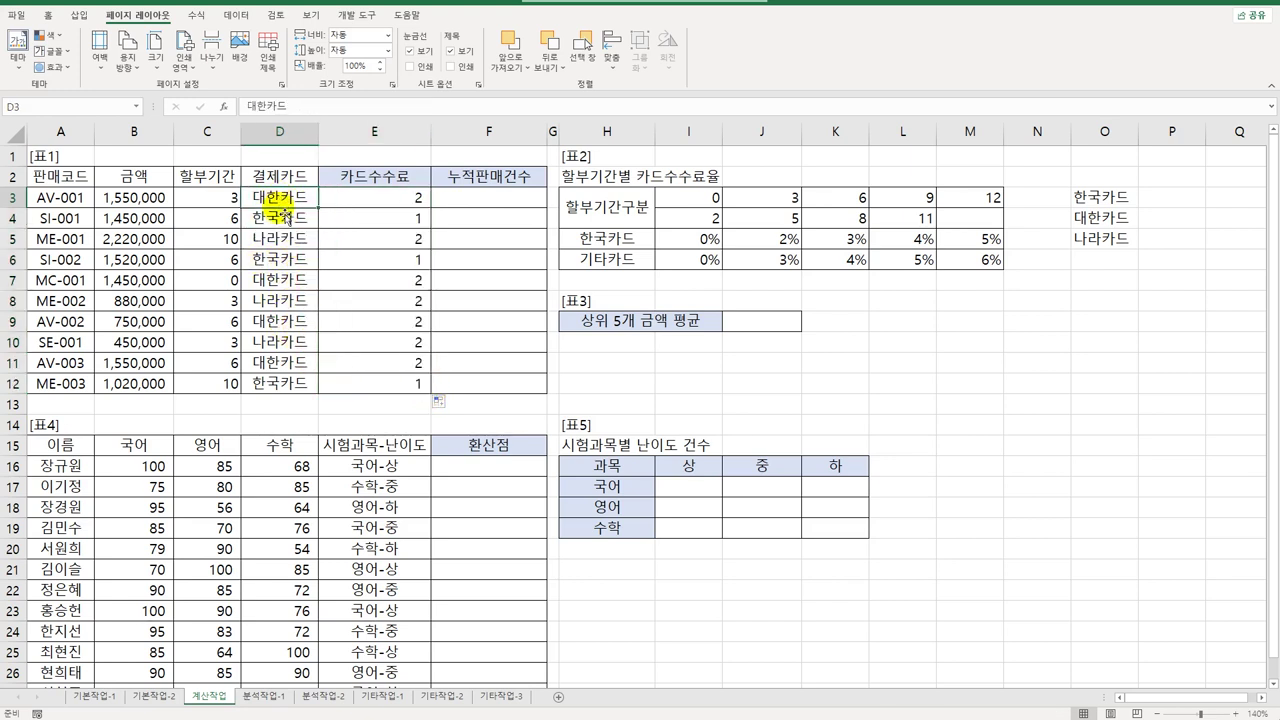
{"action": "left_click", "coordinate": [382, 197]}
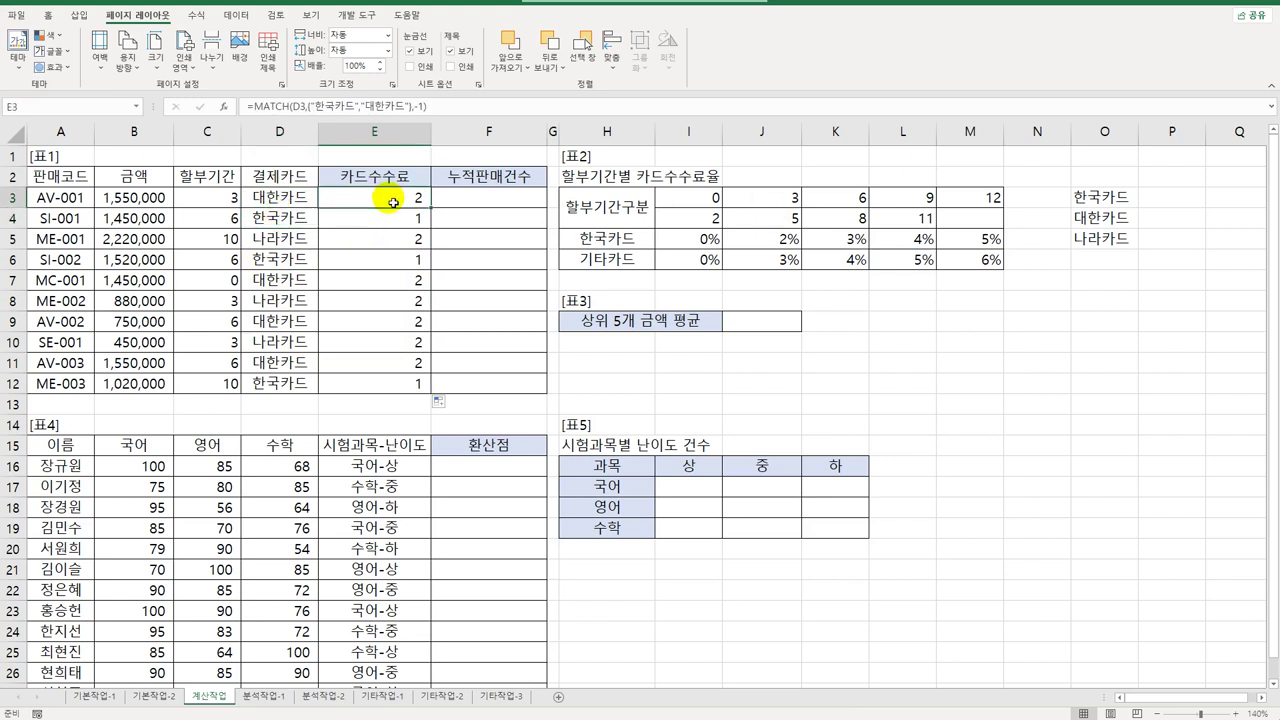
{"action": "left_click_drag", "start_coordinate": [314, 237], "coordinate": [366, 243]}
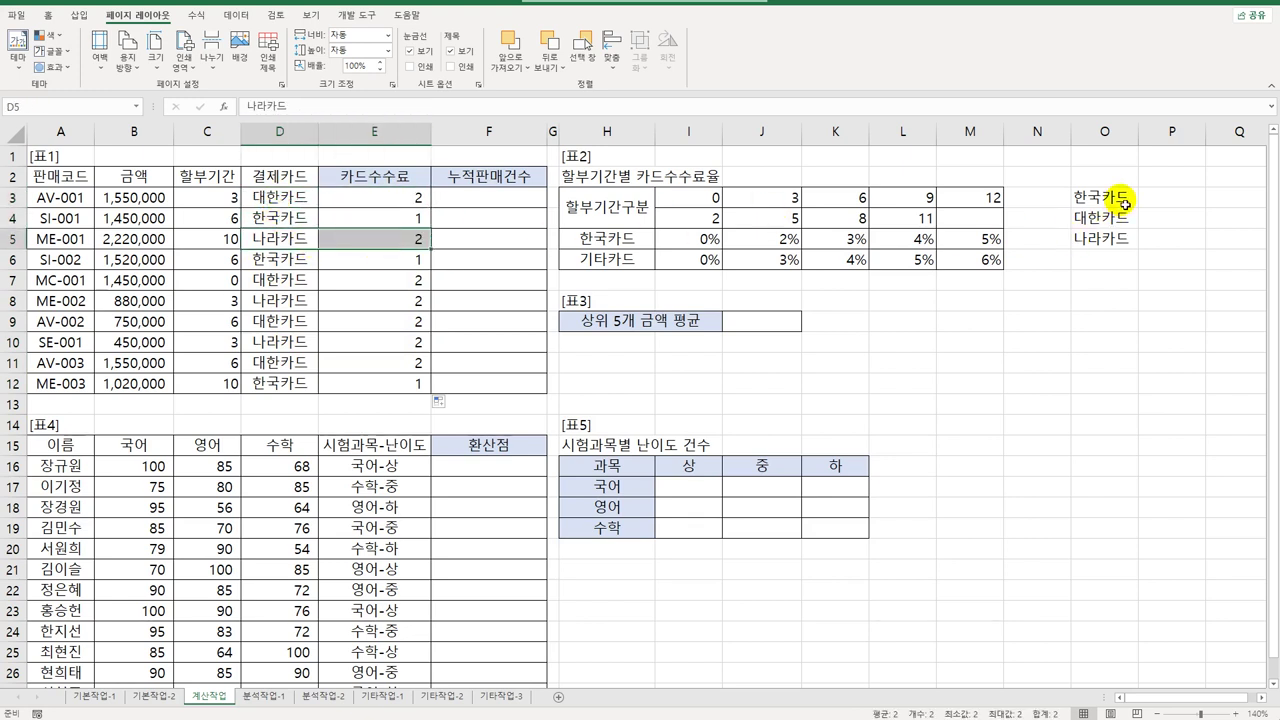
{"action": "left_click_drag", "start_coordinate": [1124, 204], "coordinate": [1118, 218]}
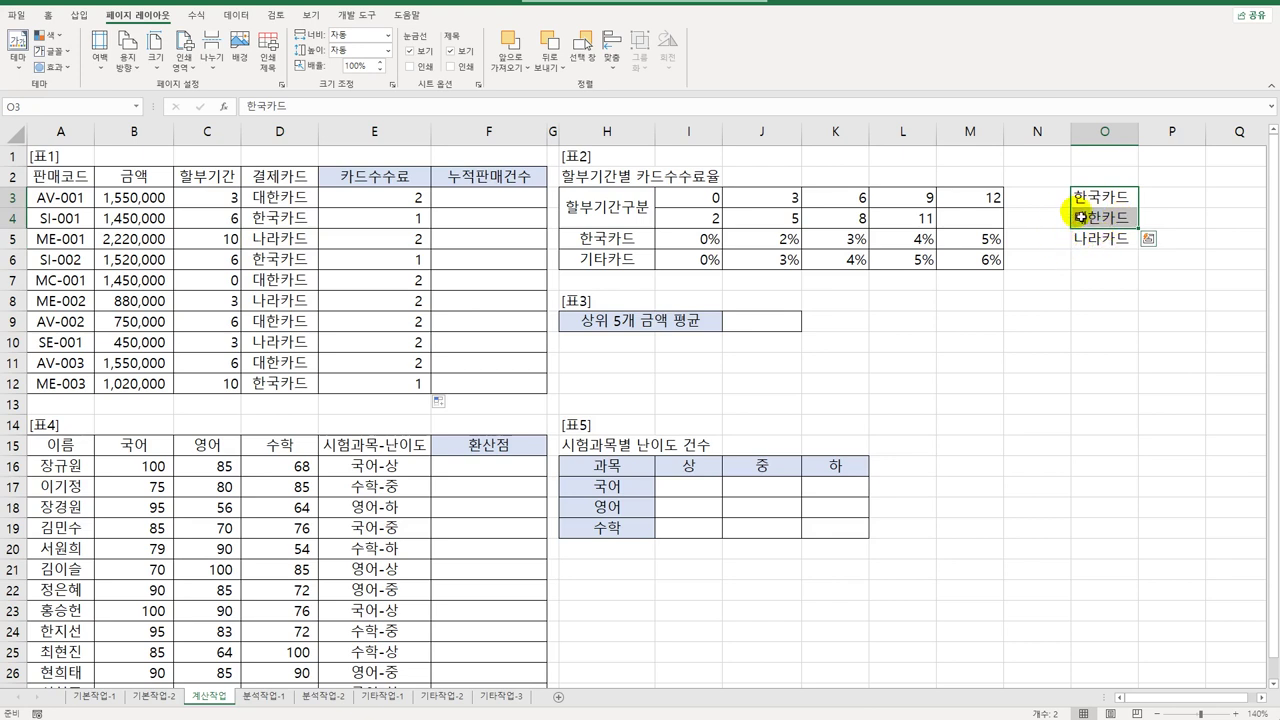
{"action": "left_click", "coordinate": [390, 198]}
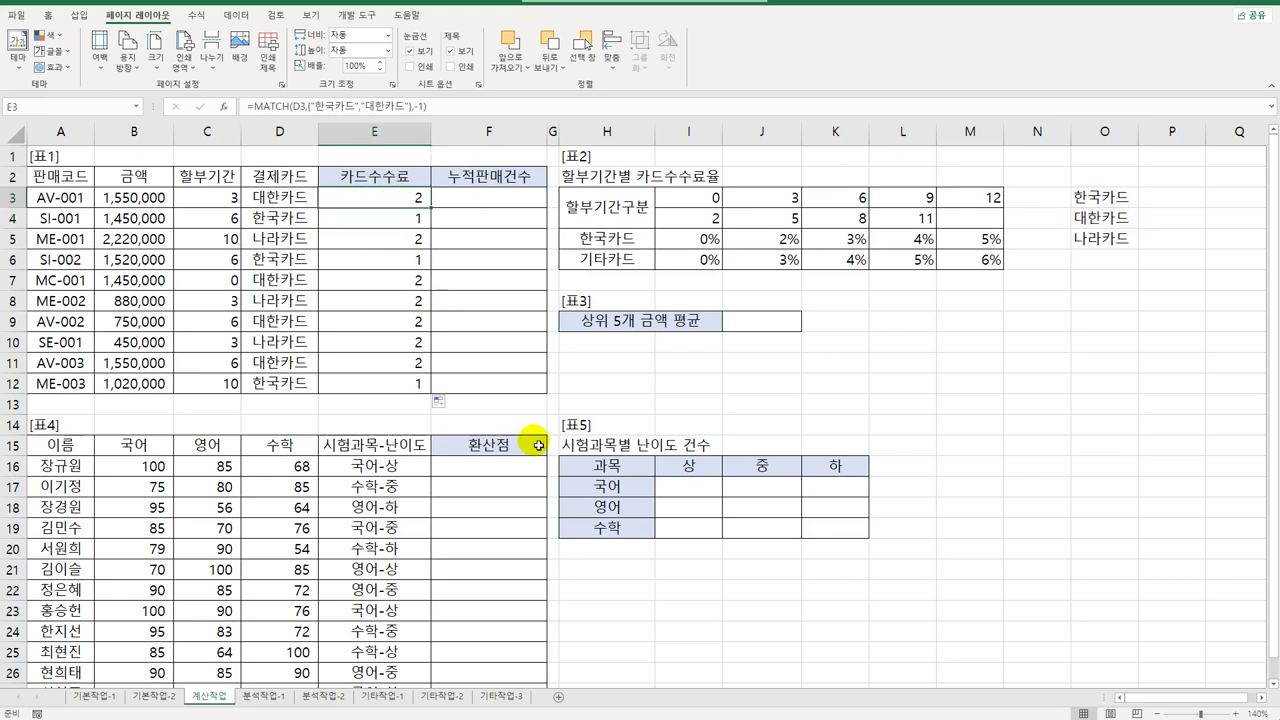
{"action": "left_click_drag", "start_coordinate": [705, 197], "coordinate": [955, 263]}
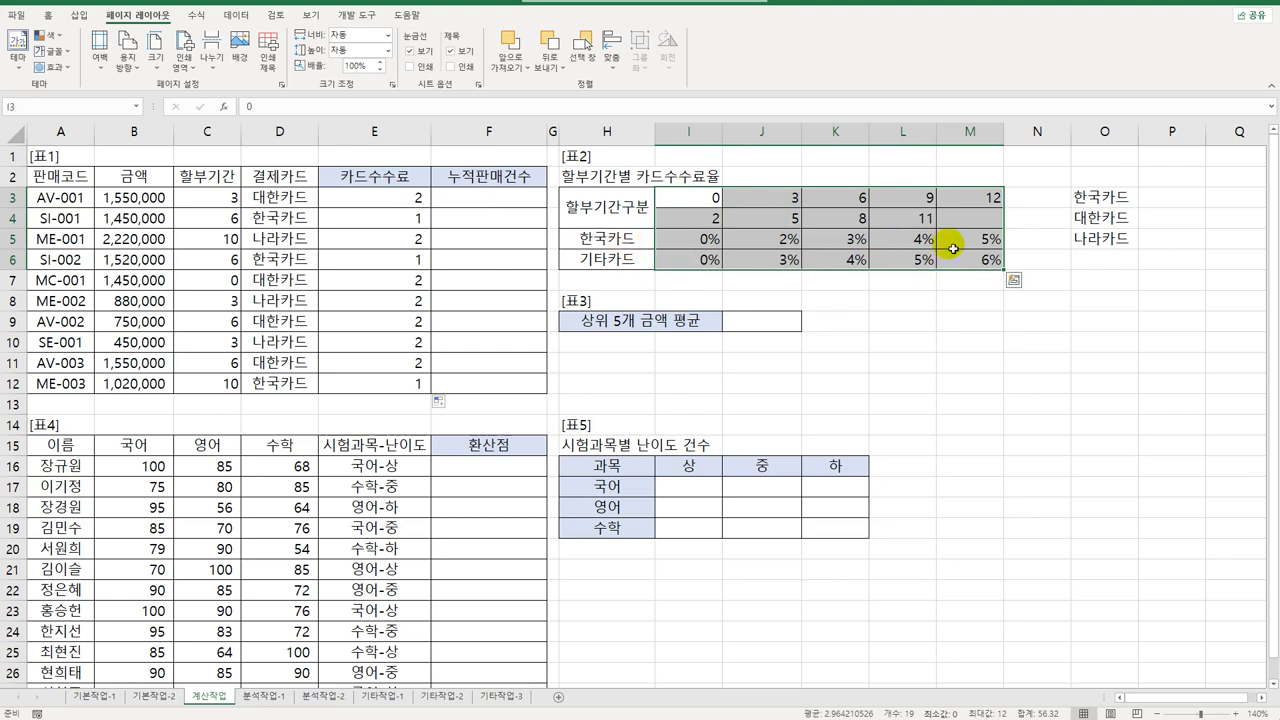
{"action": "left_click", "coordinate": [376, 228]}
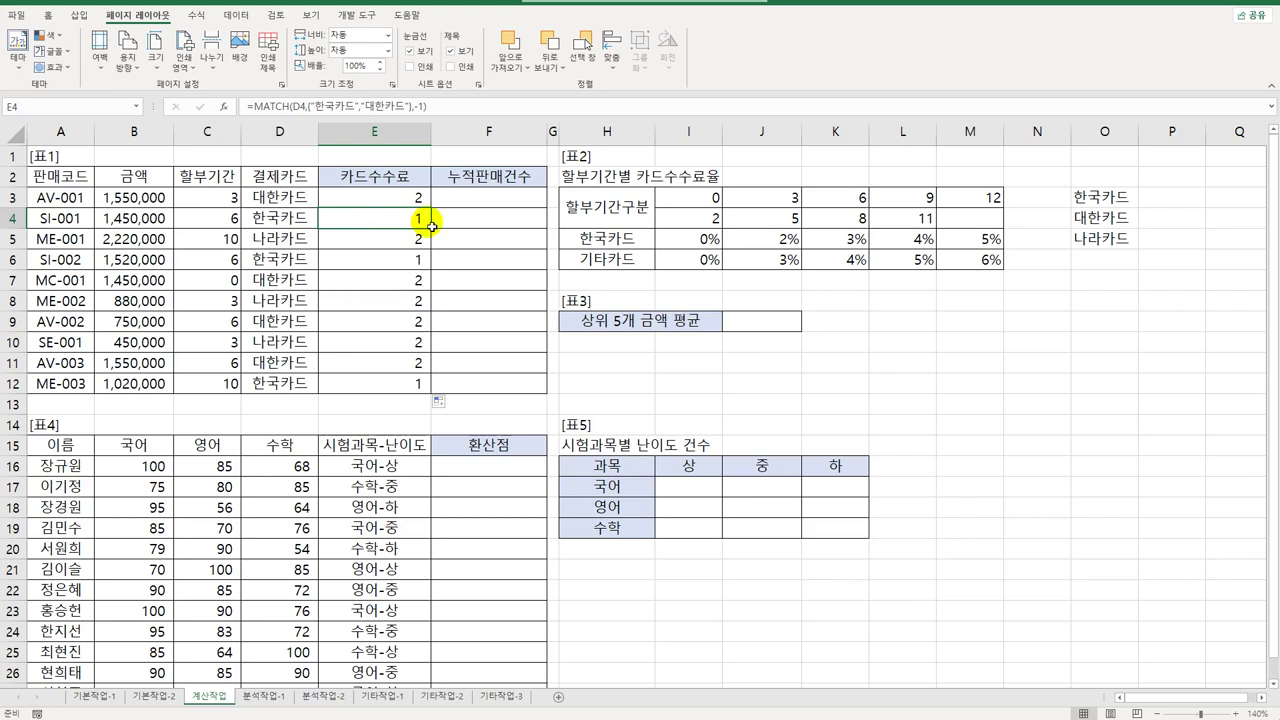
{"action": "left_click_drag", "start_coordinate": [711, 239], "coordinate": [960, 240]}
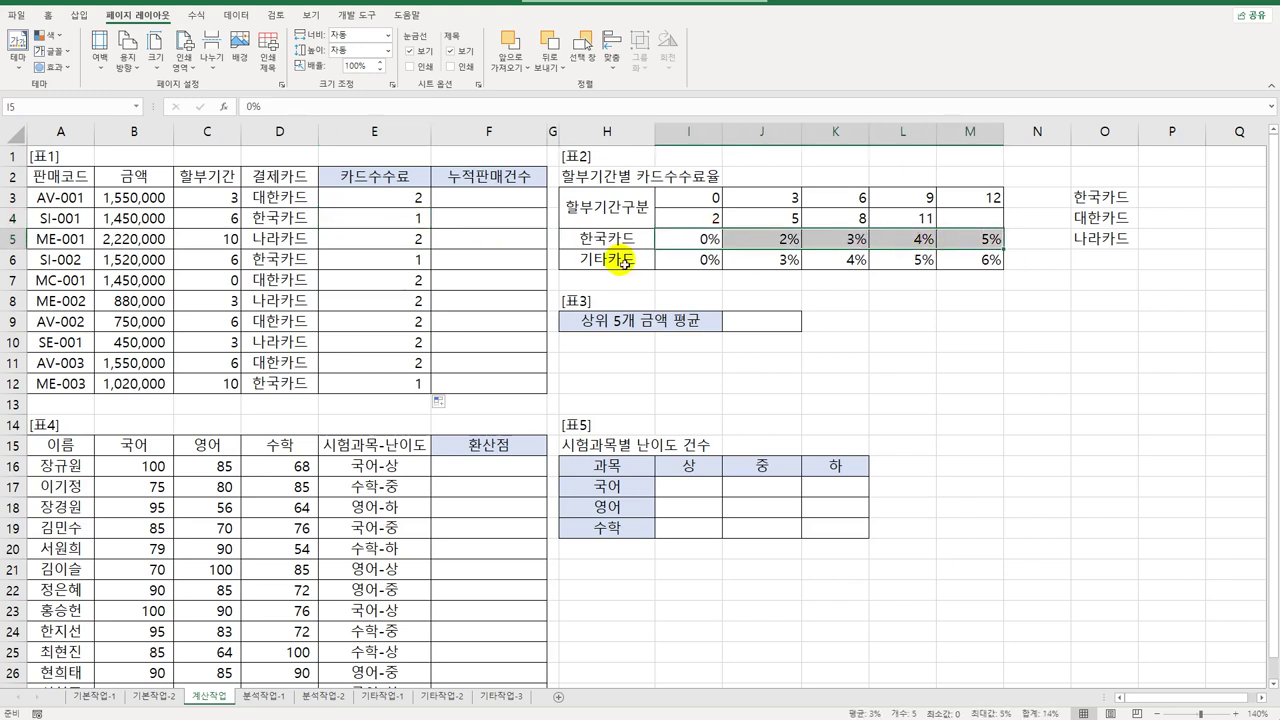
{"action": "left_click_drag", "start_coordinate": [700, 260], "coordinate": [977, 264]}
- Add 2 to the MATCH result in E3 and fill the formula down to E12
{"action": "double_click", "coordinate": [420, 198]}
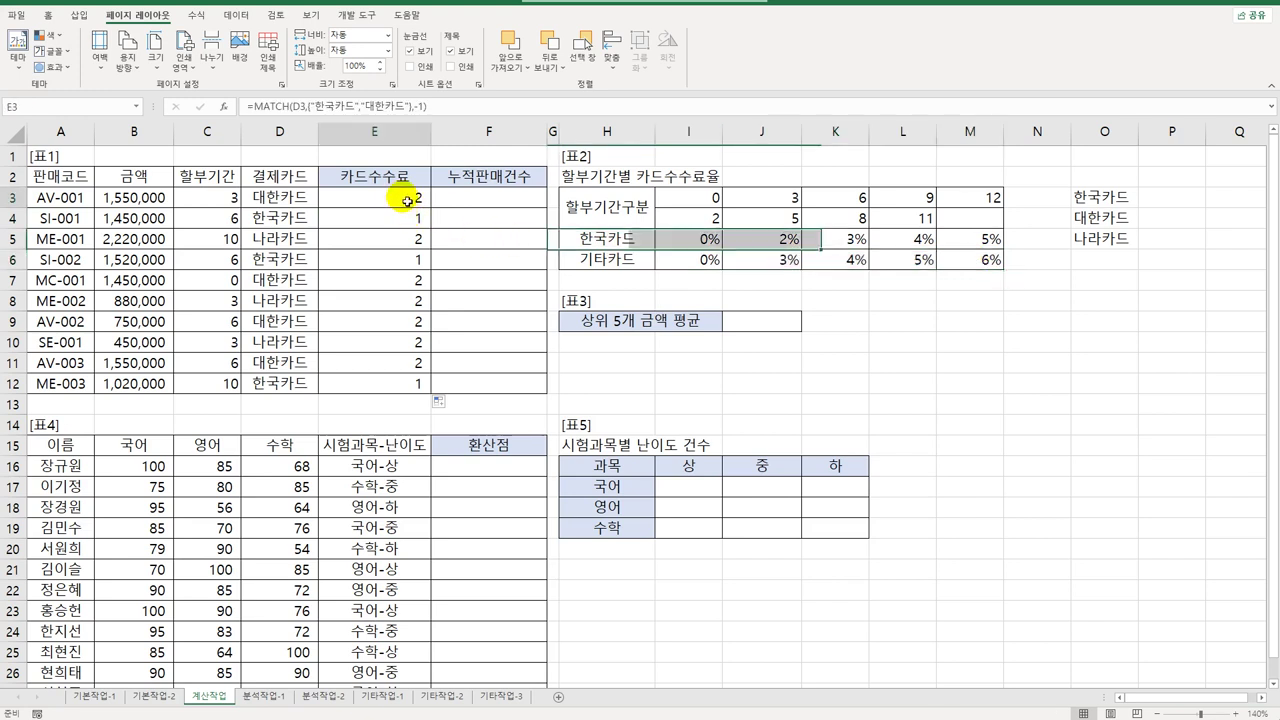
{"action": "left_click", "coordinate": [578, 203]}
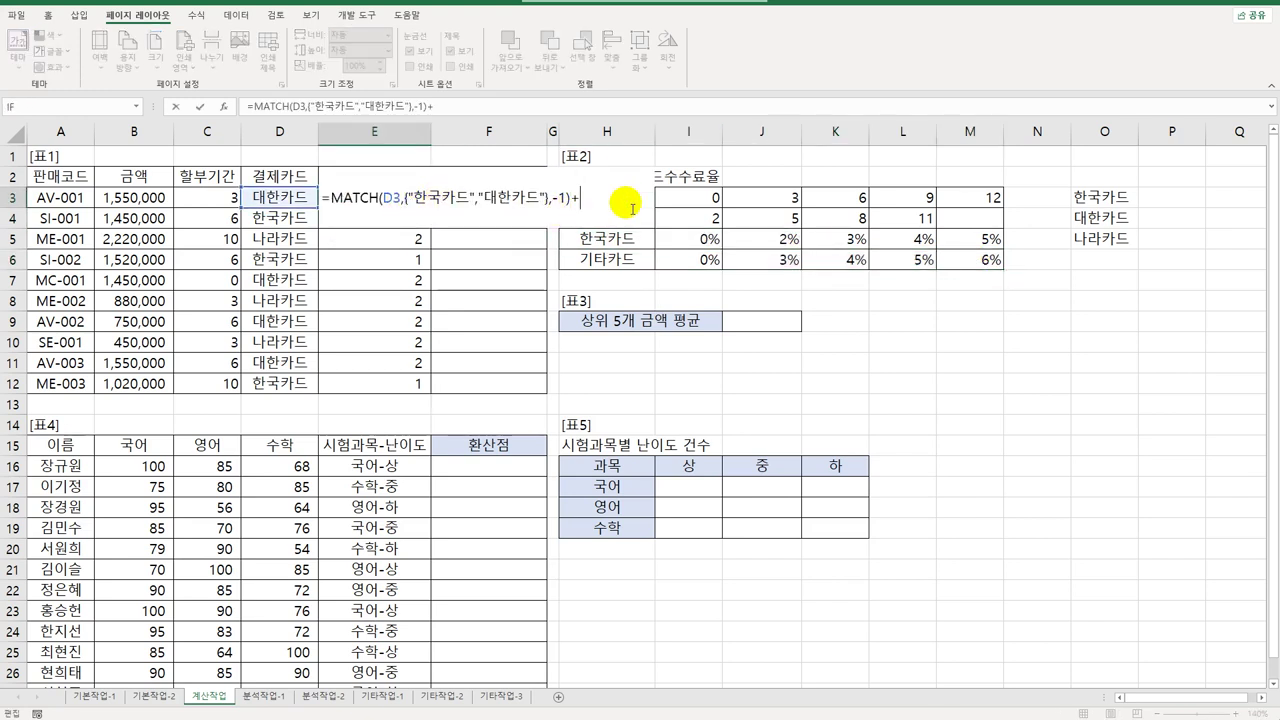
{"action": "type", "text": "+2"}
{"action": "key", "text": "ctrl+Return"}
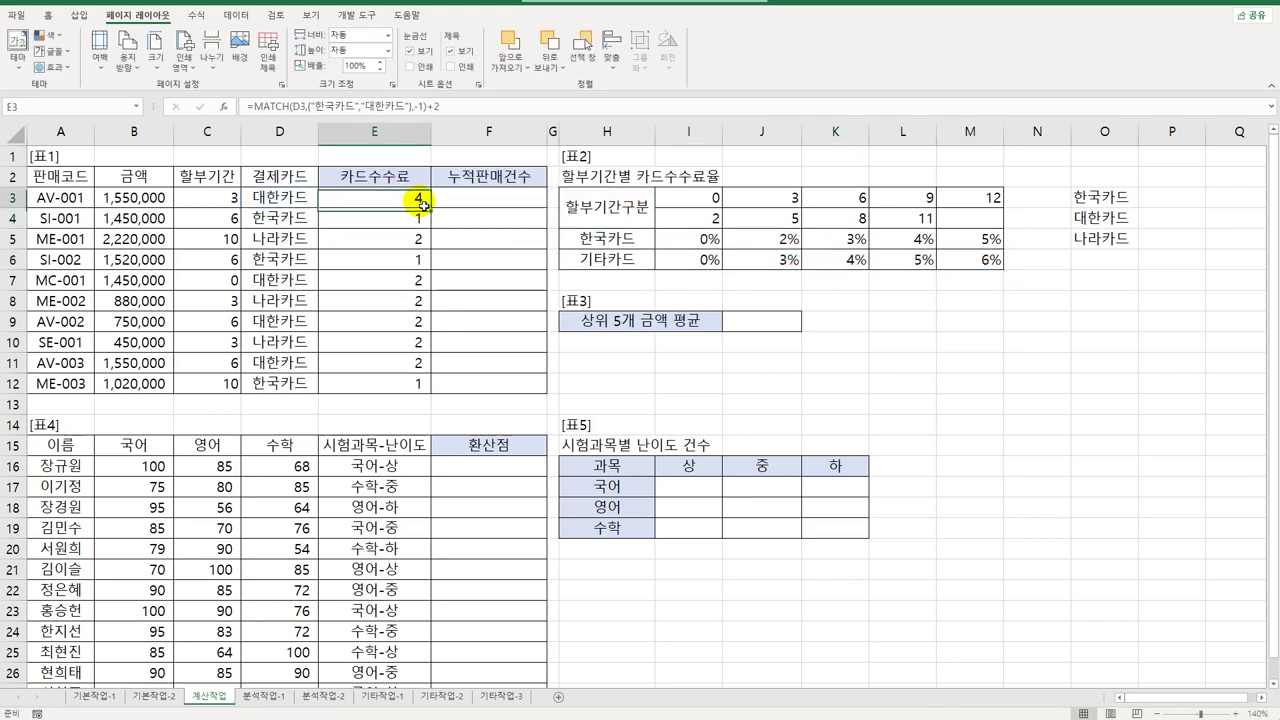
{"action": "left_click_drag", "start_coordinate": [433, 210], "coordinate": [433, 392]}
- Clear the helper list of card names from O3:O5
{"action": "left_click_drag", "start_coordinate": [696, 238], "coordinate": [964, 258]}
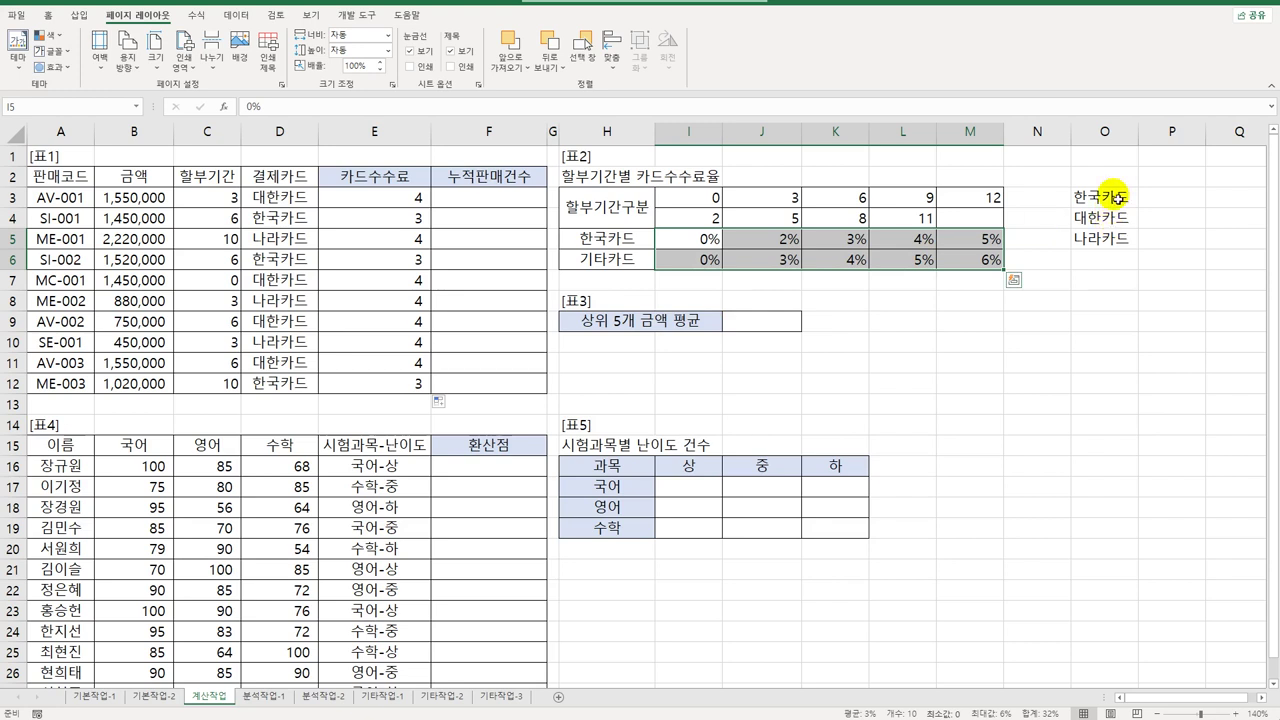
{"action": "left_click_drag", "start_coordinate": [1108, 197], "coordinate": [1116, 238]}
- Insert HLOOKUP in front of the MATCH expression in E3, with the instalment period C3 as the lookup value
{"action": "left_click", "coordinate": [385, 200]}
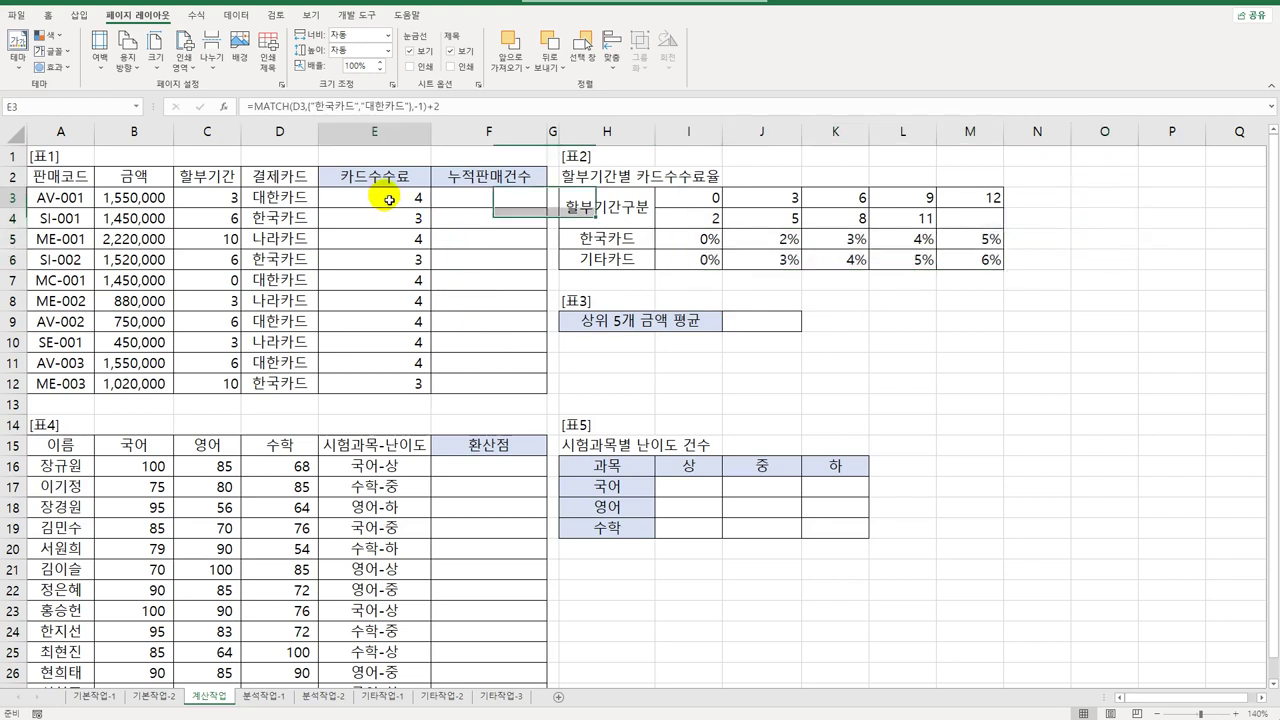
{"action": "left_click", "coordinate": [253, 106]}
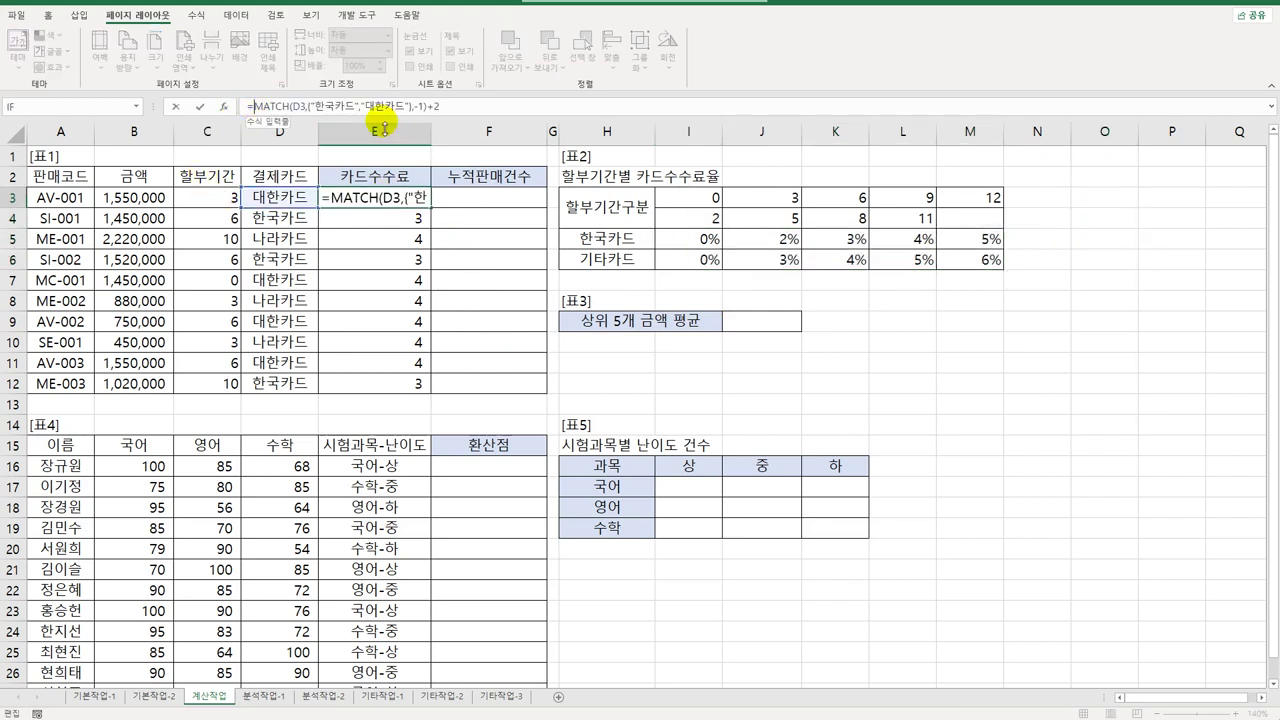
{"action": "type", "text": "ㅗ"}
{"action": "key", "text": "BackSpace"}
{"action": "type", "text": "ㅗ"}
{"action": "key", "text": "BackSpace"}
{"action": "type", "text": "HL"}
{"action": "key", "text": "Tab"}
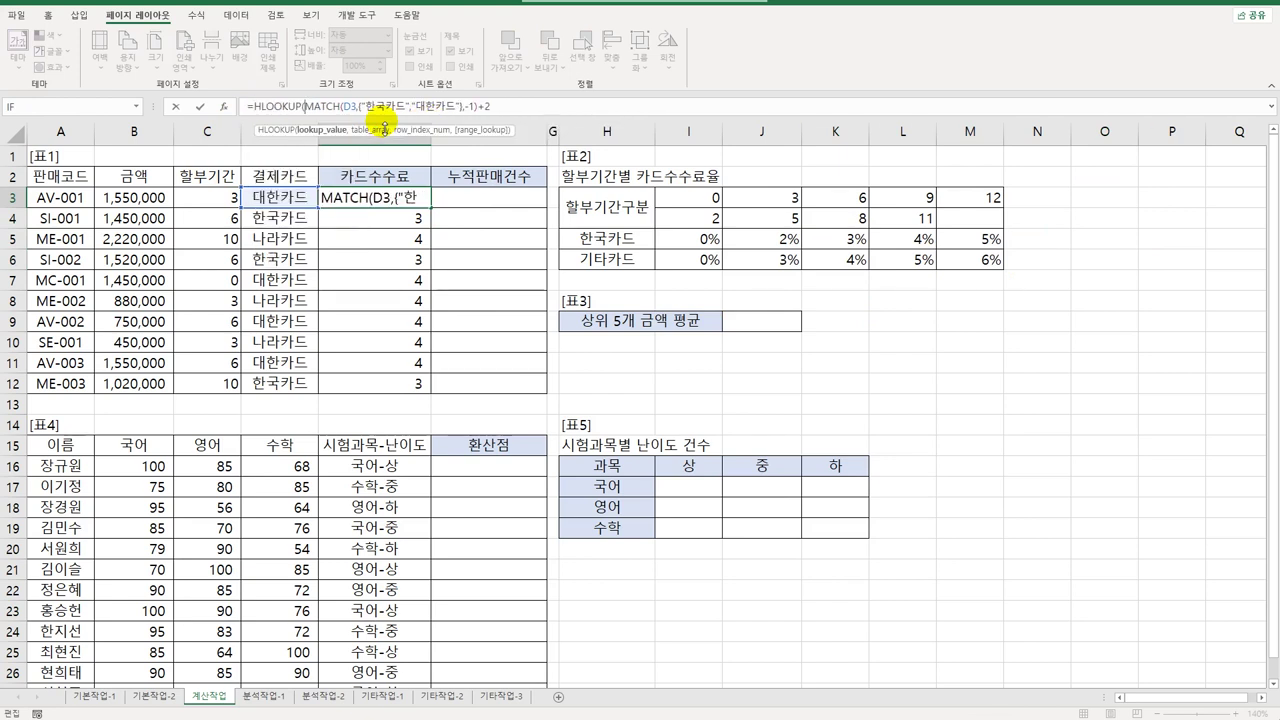
{"action": "left_click", "coordinate": [211, 205]}
{"action": "type", "text": ","}
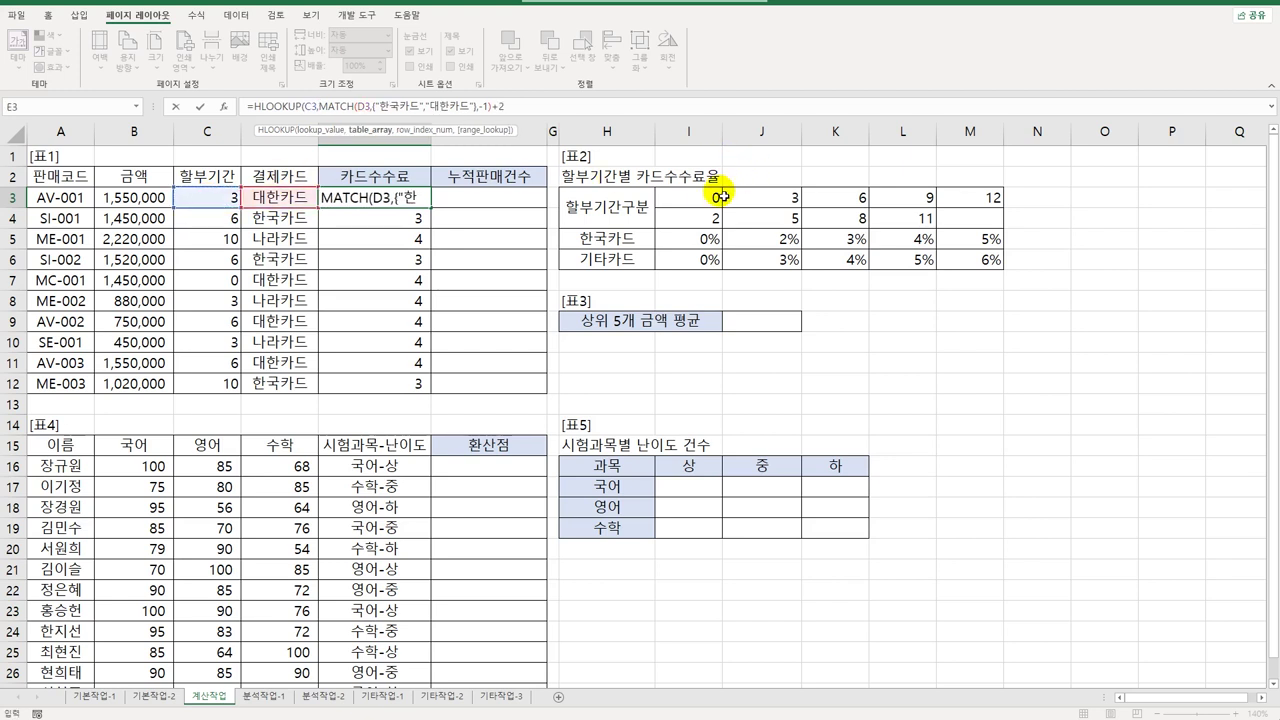
- Set $I$3:$M$6 as the HLOOKUP table in E3, use MATCH plus 2 as the row number, and complete the formula
{"action": "left_click_drag", "start_coordinate": [720, 196], "coordinate": [960, 262]}
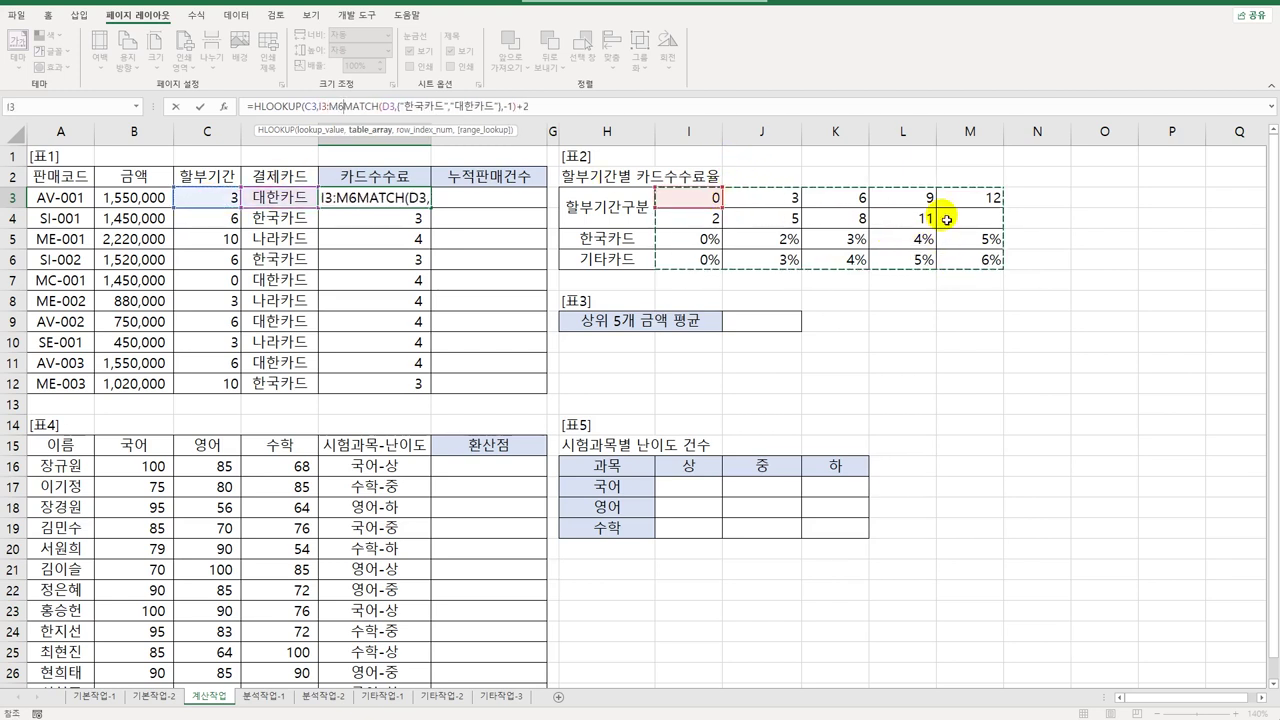
{"action": "key", "text": "F4"}
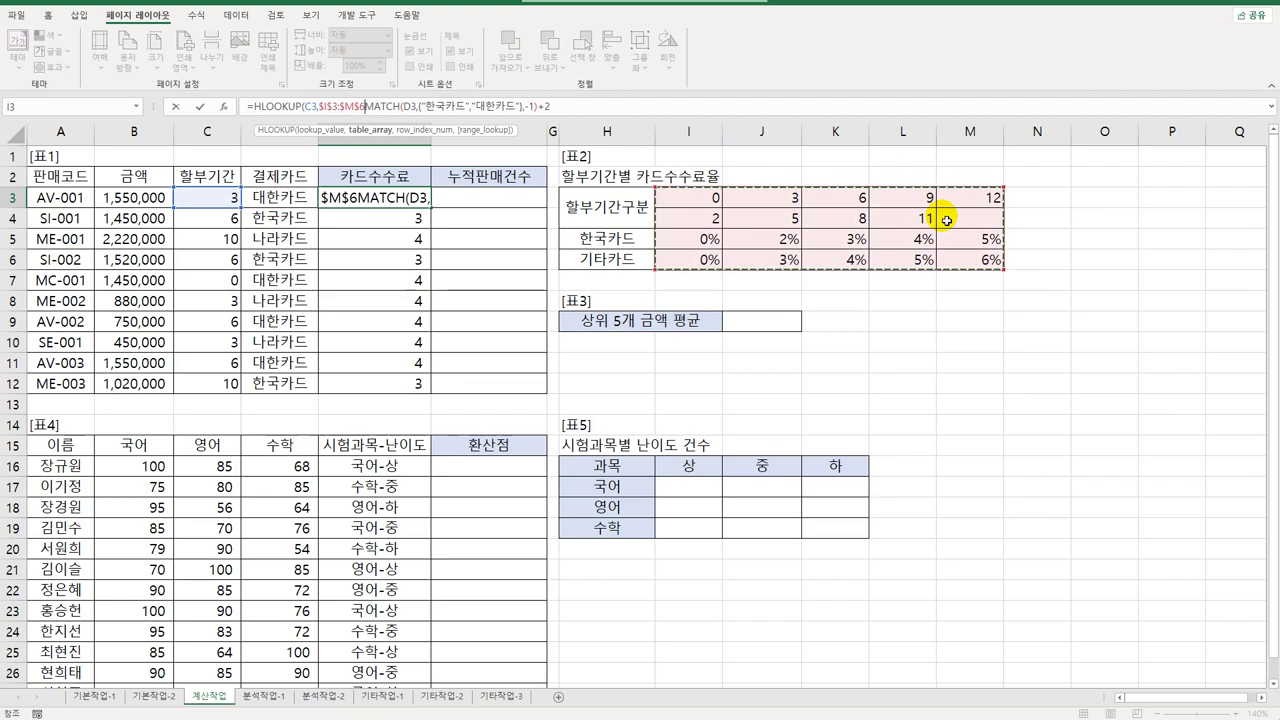
{"action": "type", "text": ","}
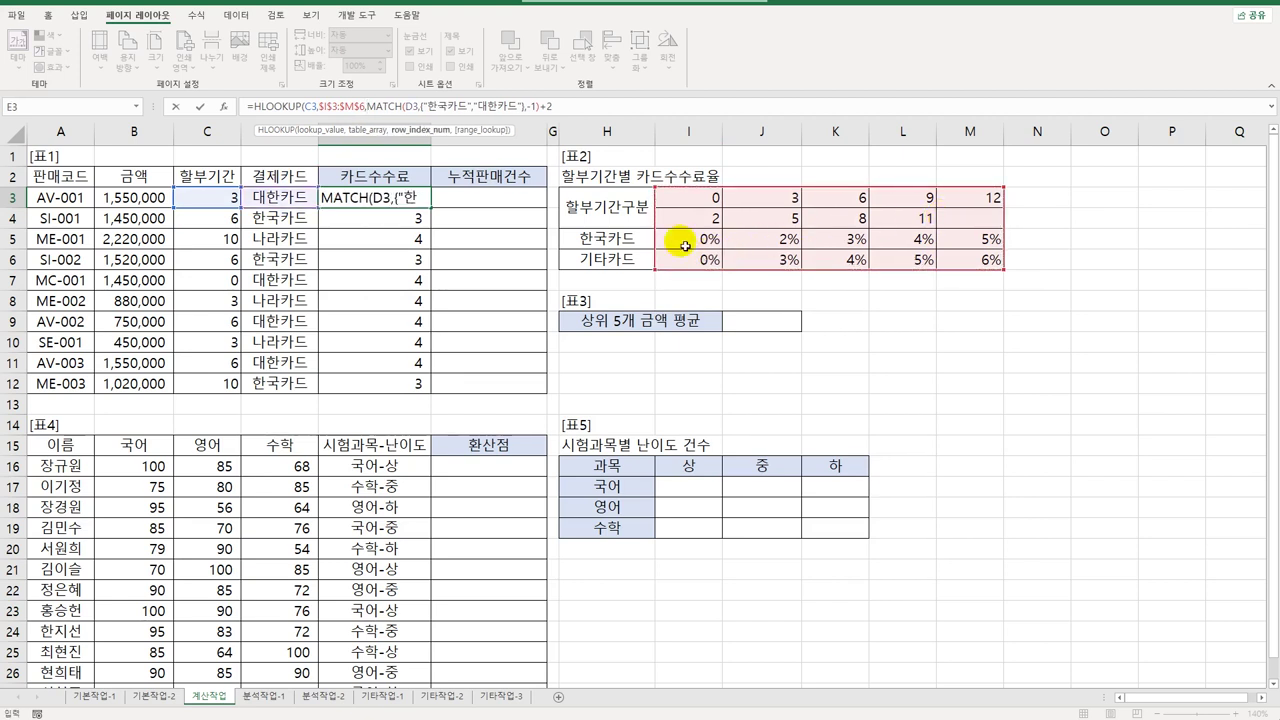
{"action": "left_click", "coordinate": [577, 111]}
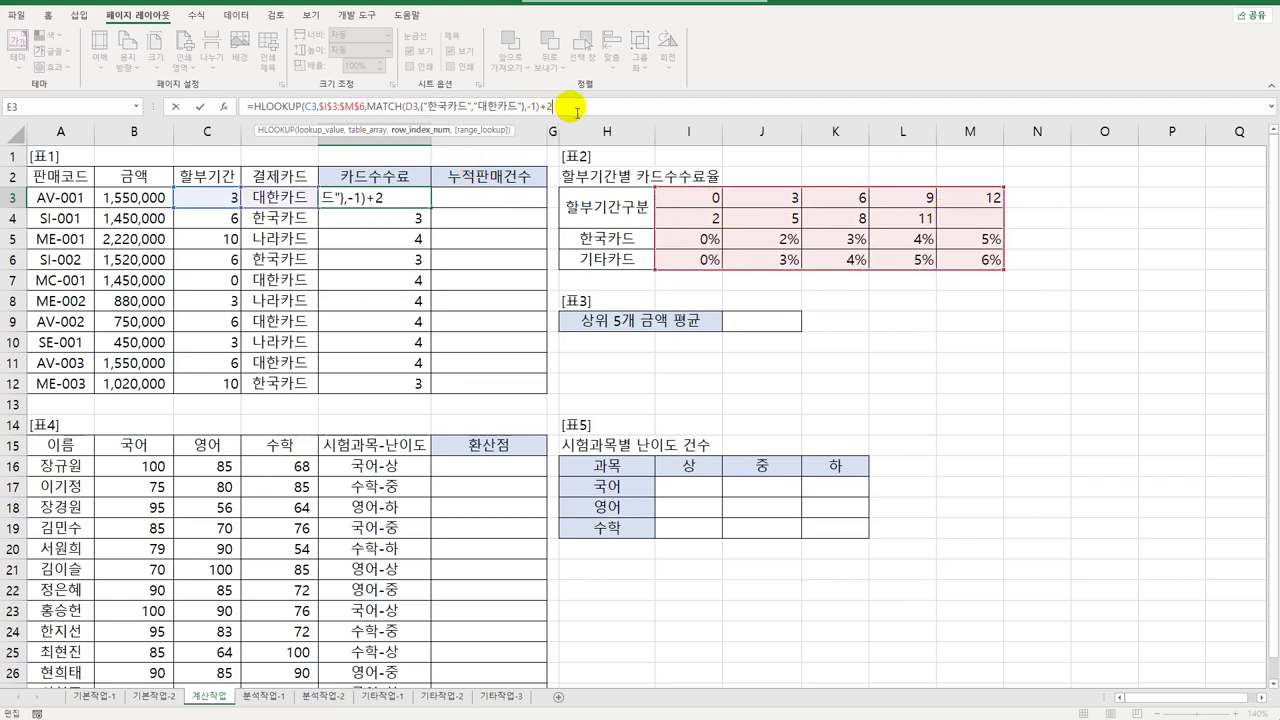
{"action": "type", "text": ")"}
{"action": "key", "text": "Return"}
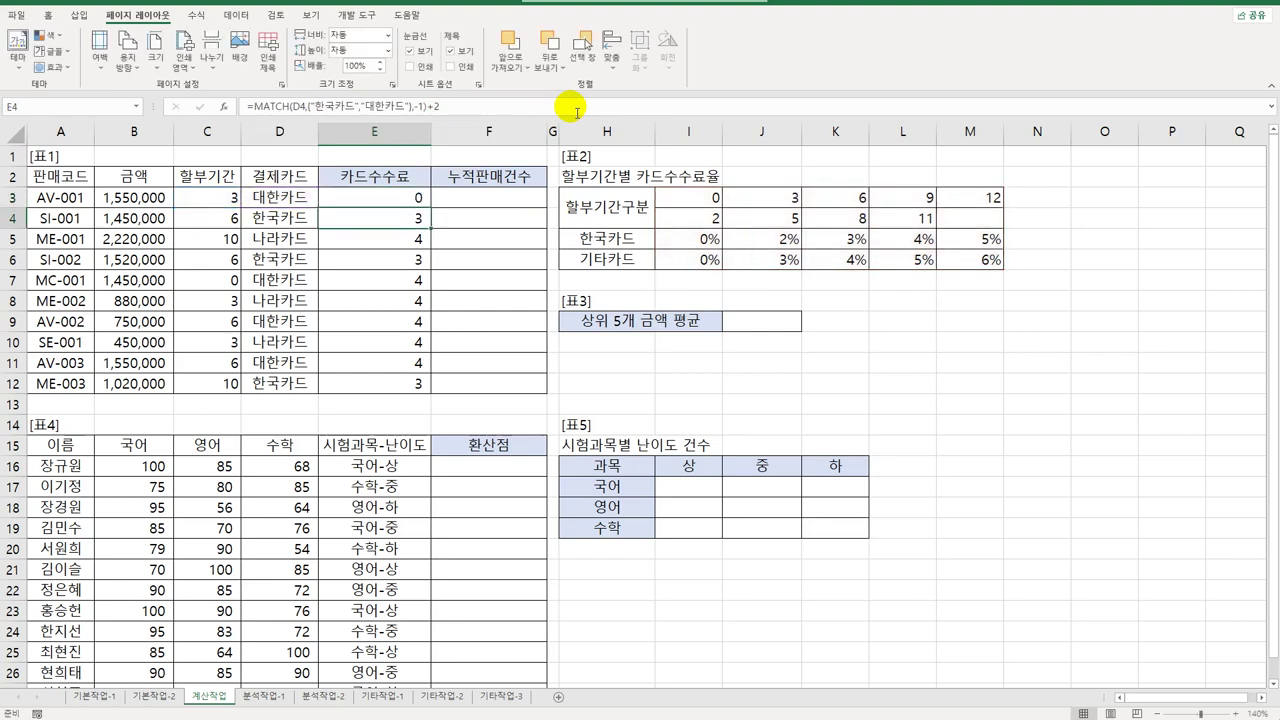
- Multiply the HLOOKUP rate in E3 by the sale amount in B3
{"action": "left_click", "coordinate": [404, 200]}
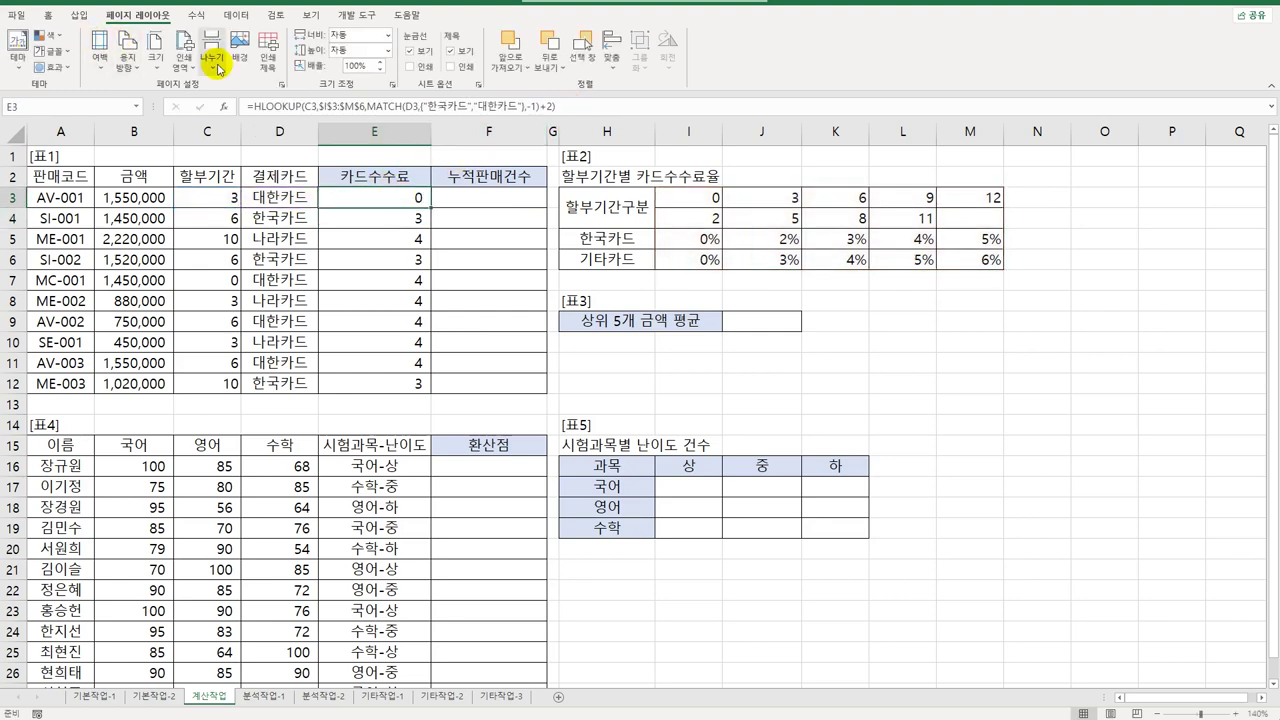
{"action": "left_click", "coordinate": [43, 16]}
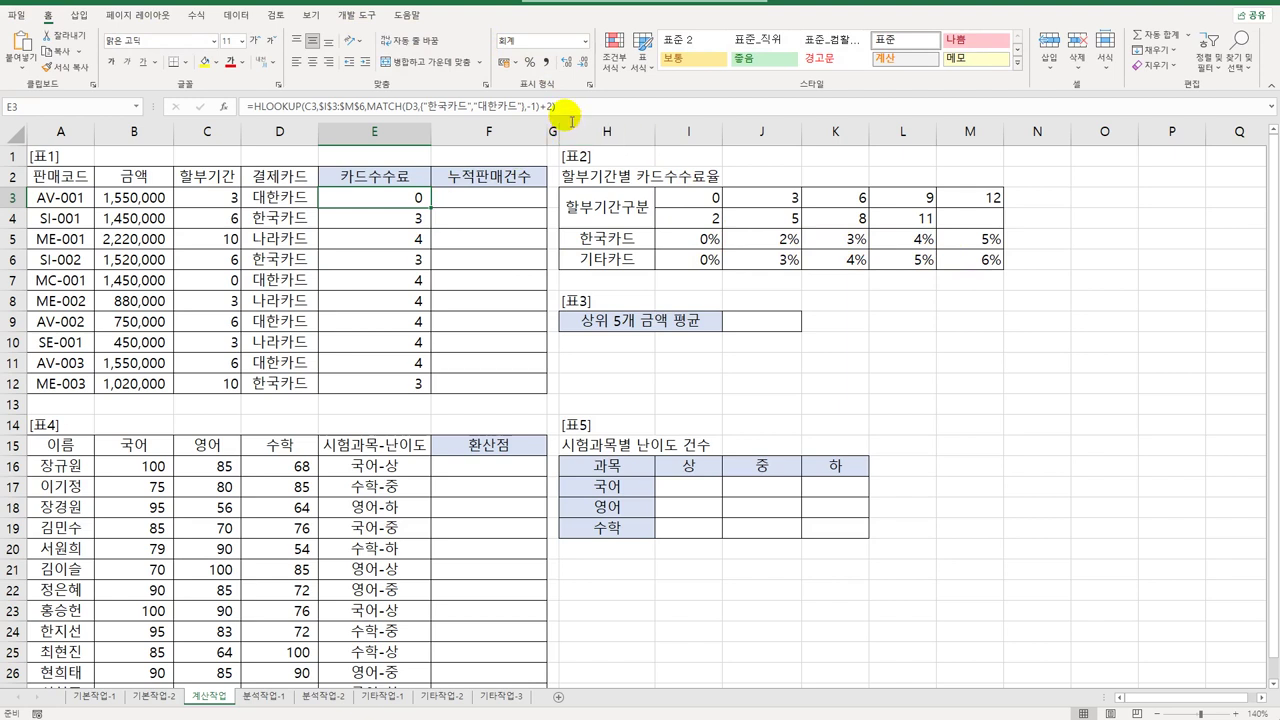
{"action": "left_click", "coordinate": [617, 110]}
{"action": "type", "text": "*"}
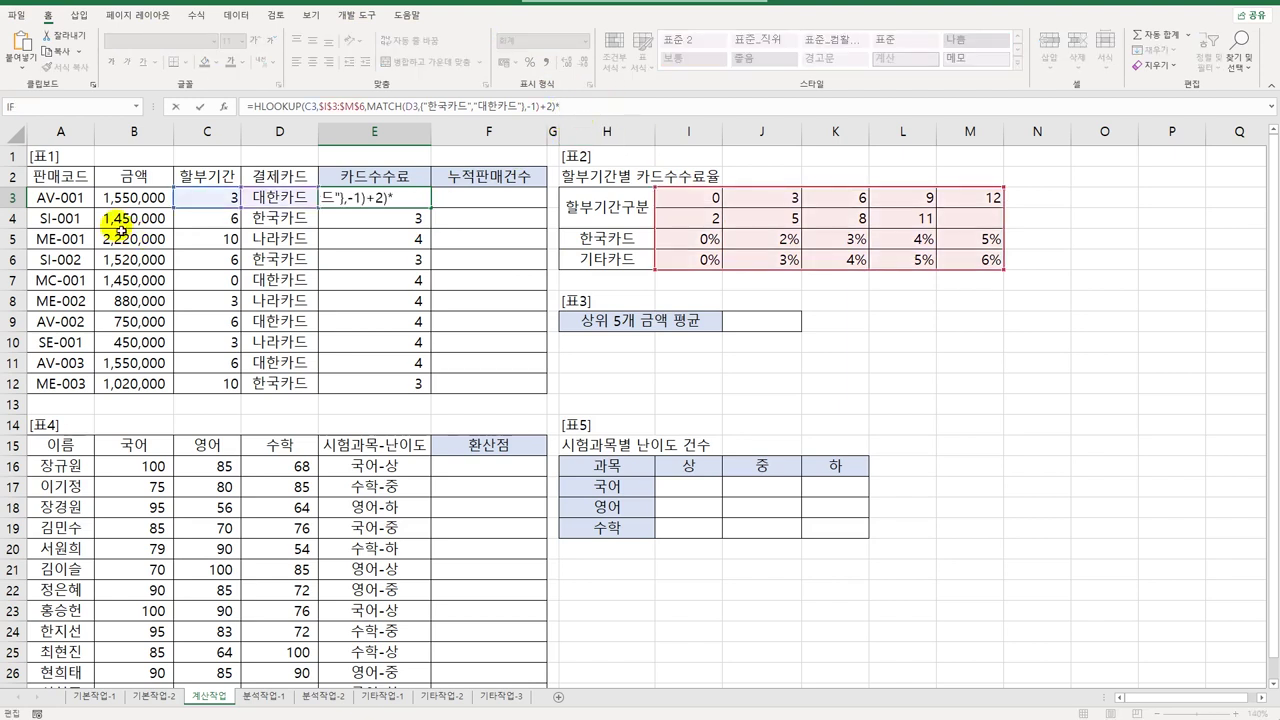
{"action": "left_click", "coordinate": [127, 199]}
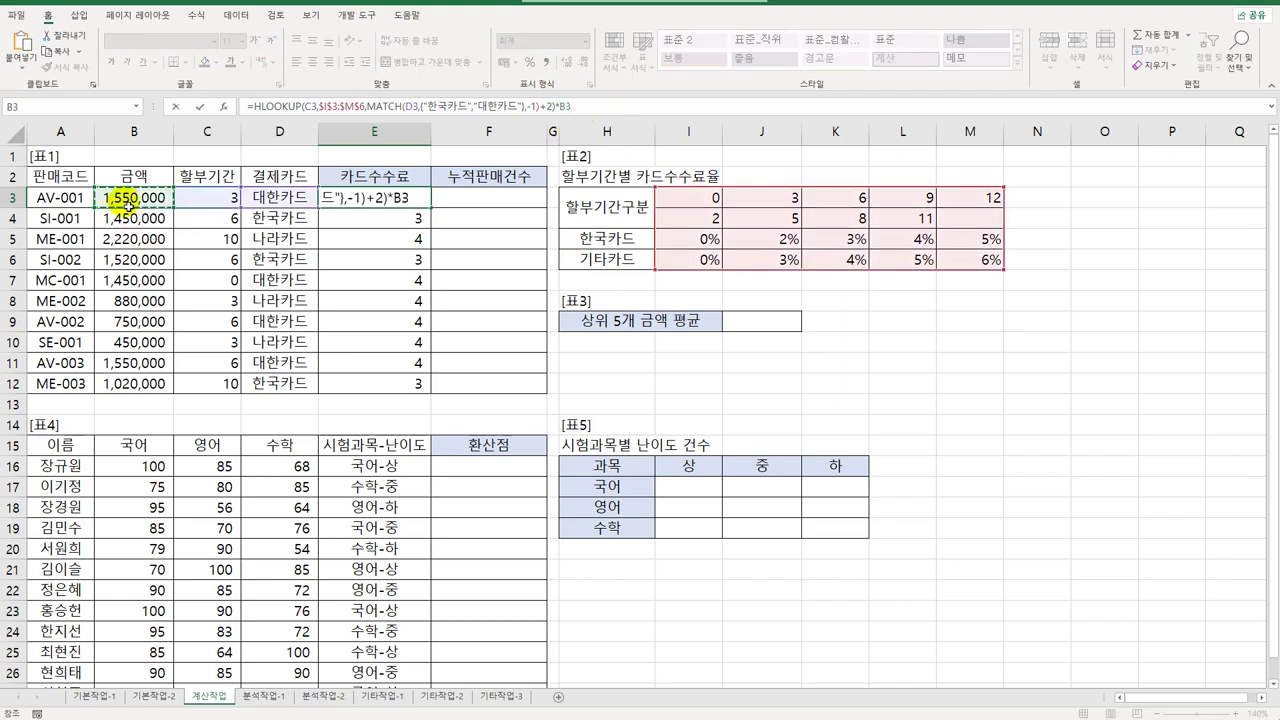
{"action": "key", "text": "Return"}
{"action": "left_click", "coordinate": [398, 198]}
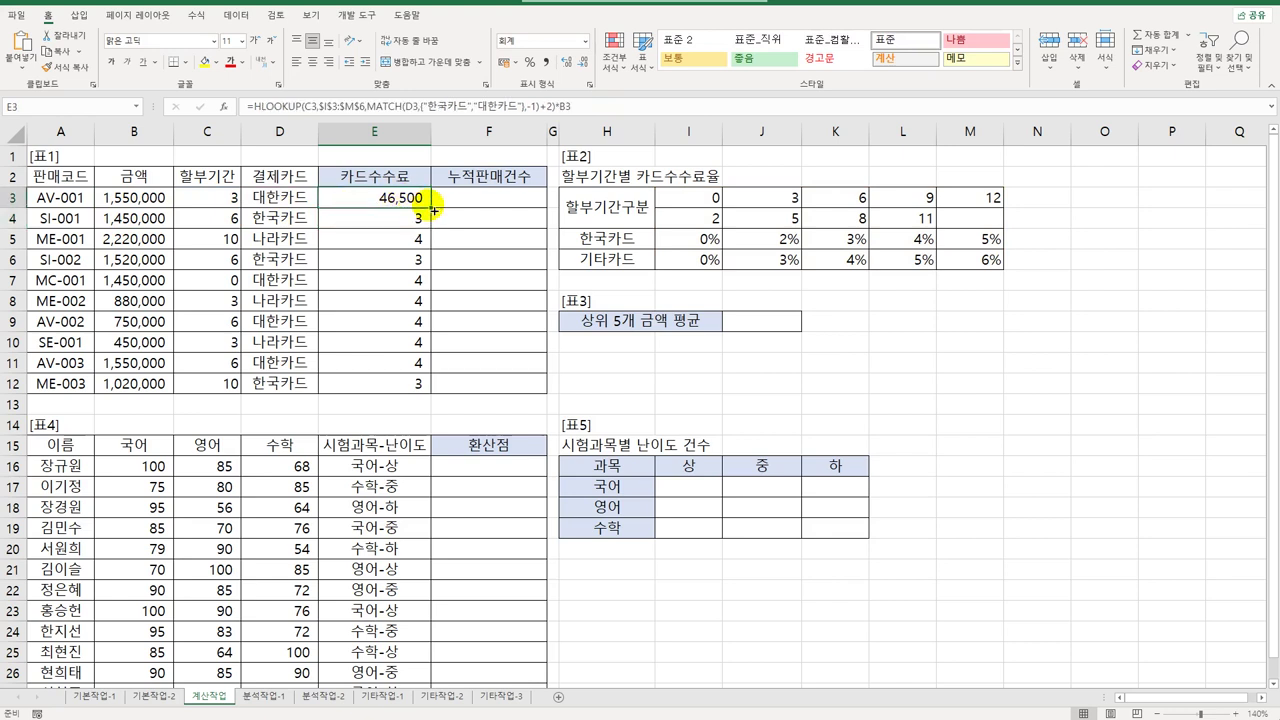
- Fill the 카드수수료 formula in E3 down through E12
{"action": "left_click_drag", "start_coordinate": [433, 210], "coordinate": [437, 400]}
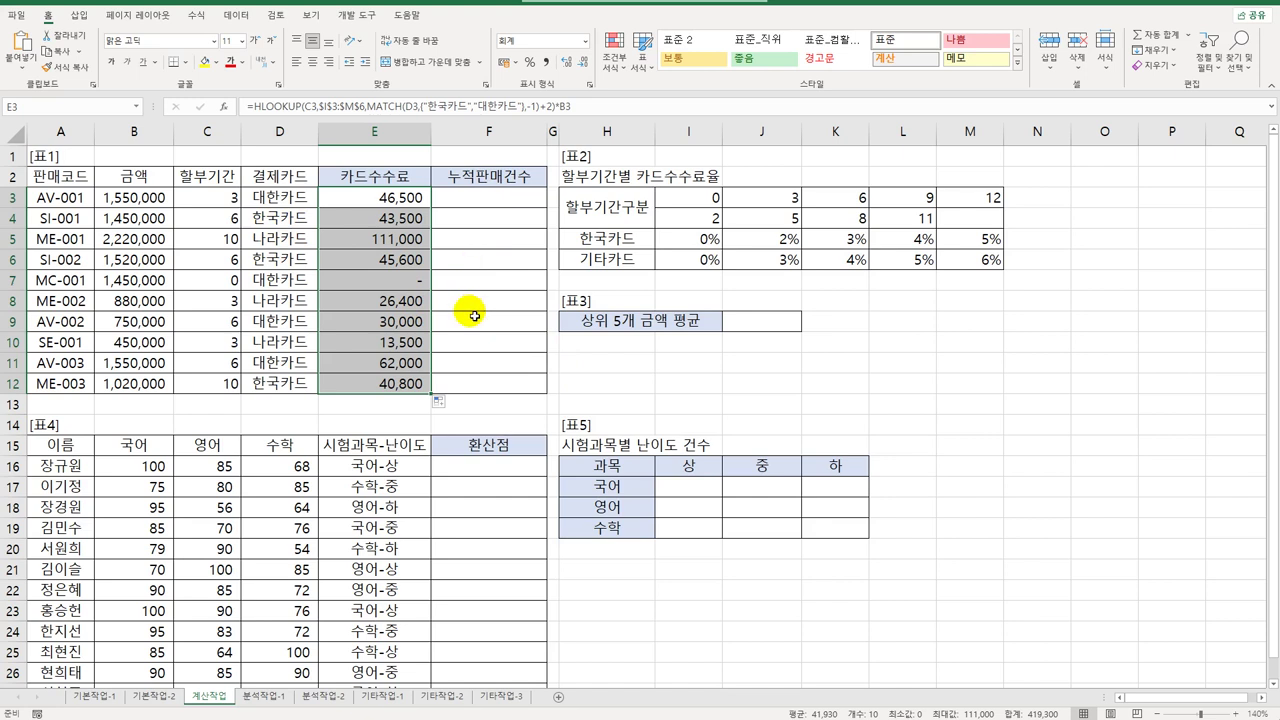
{"action": "left_click", "coordinate": [474, 205]}
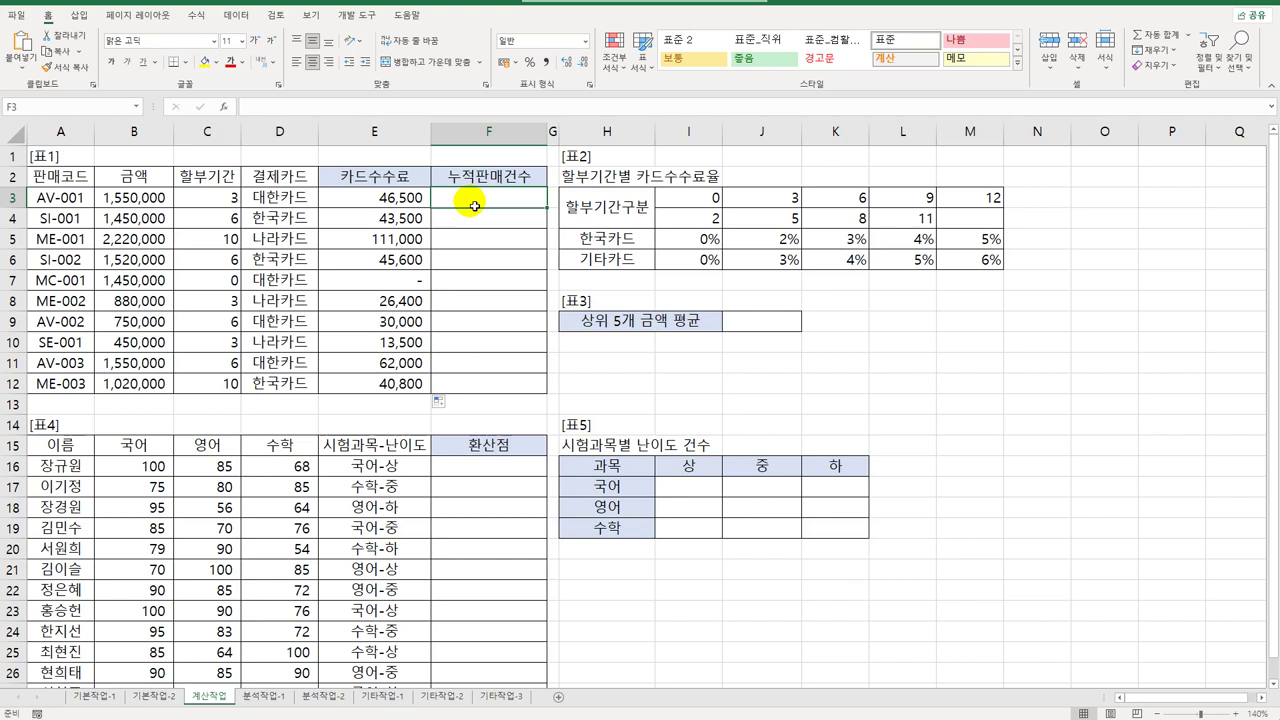
{"action": "mouse_move", "coordinate": [474, 205]}
{"action": "left_mouse_down"}
{"action": "mouse_move", "coordinate": [486, 374]}
{"action": "mouse_move", "coordinate": [483, 197]}
{"action": "left_mouse_up"}
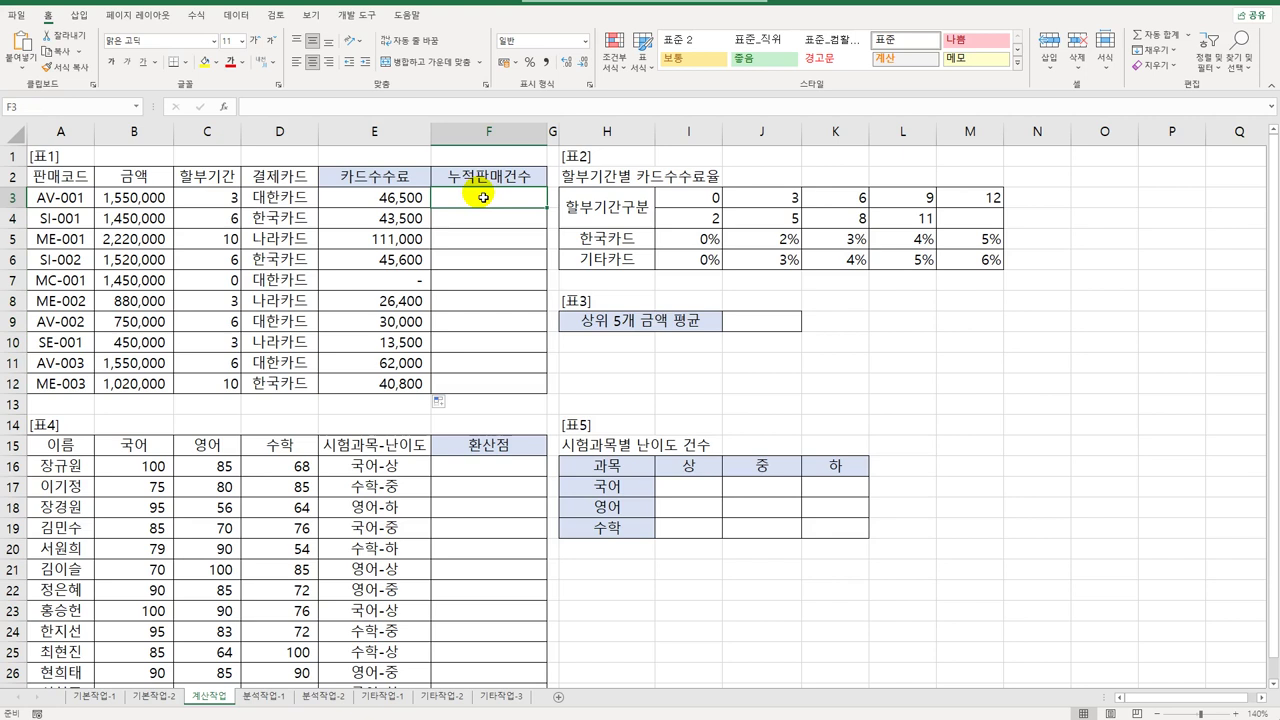
{"action": "left_click", "coordinate": [60, 199]}
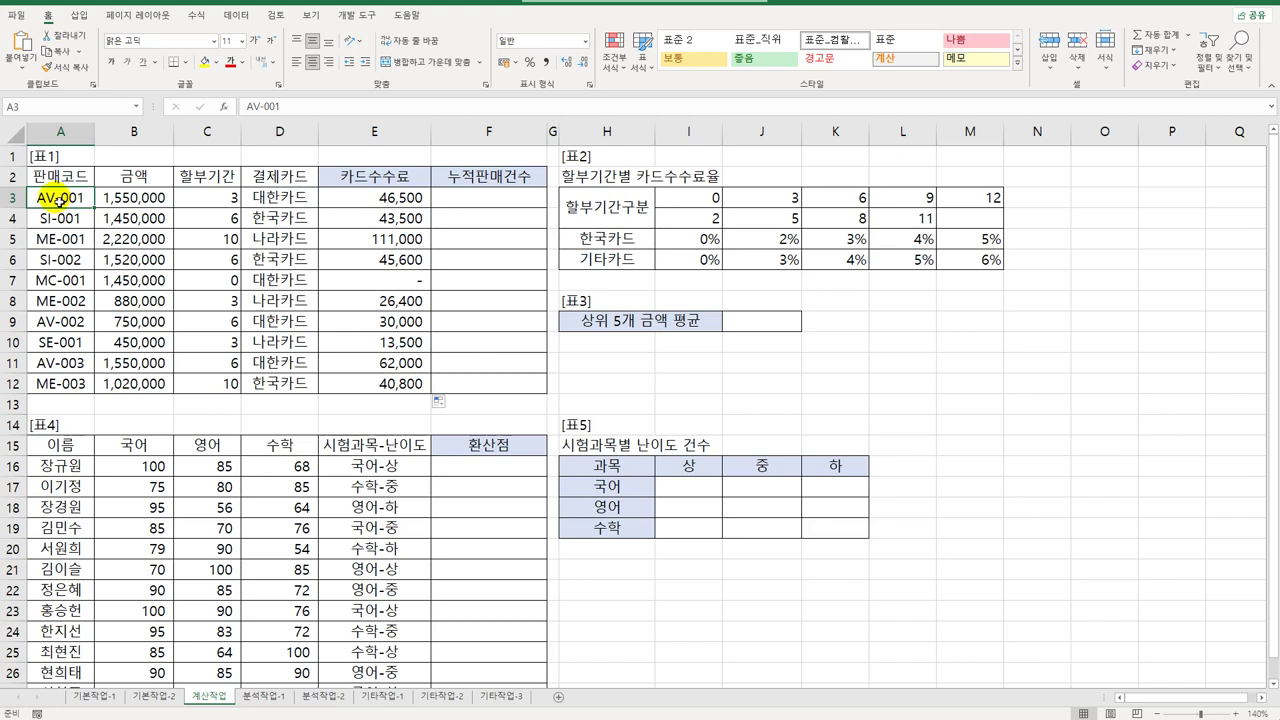
{"action": "left_click", "coordinate": [491, 205]}
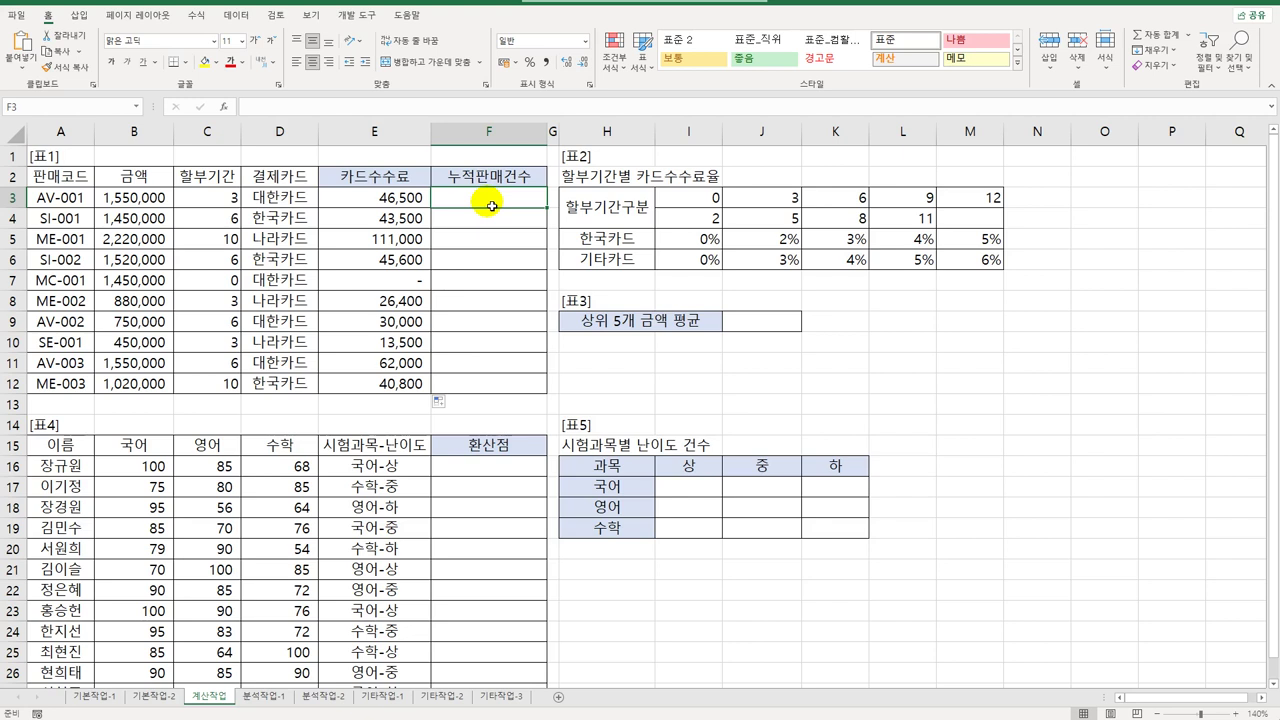
{"action": "left_click", "coordinate": [57, 199]}
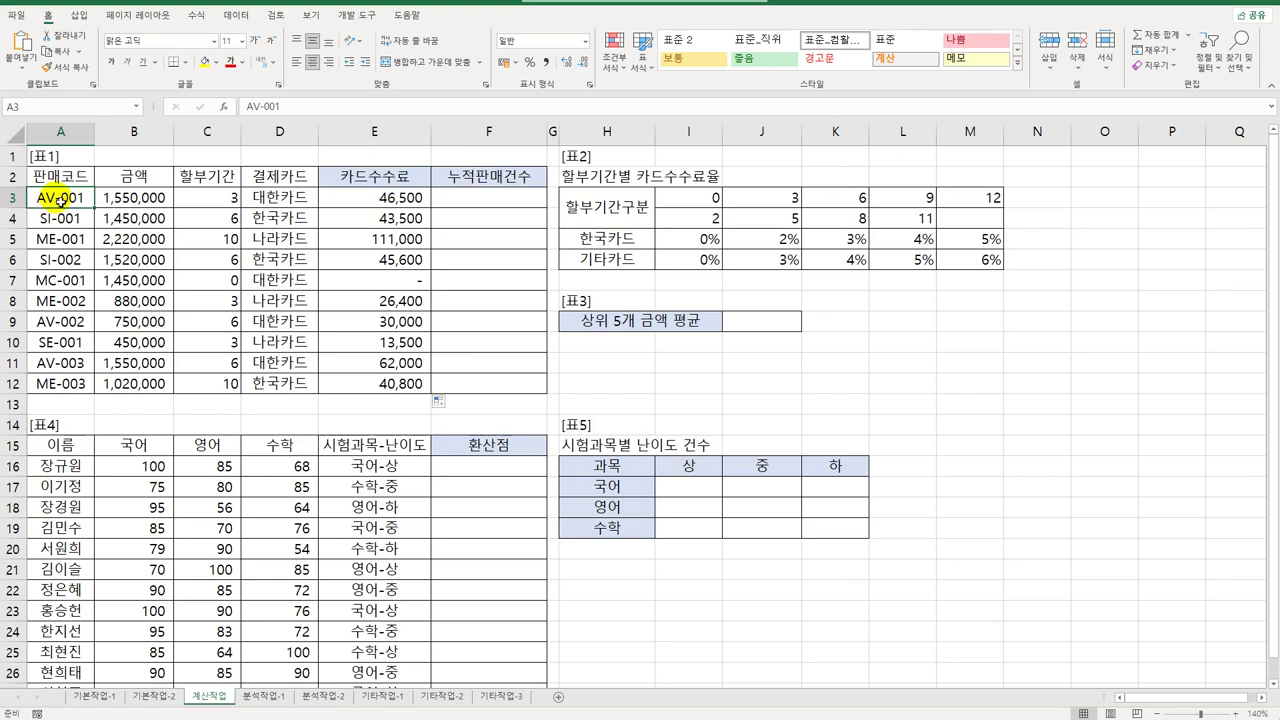
- Start an IFS formula in F3 that returns "앱주문(" when the first character of A3, taken with LEFT, is "A"
{"action": "left_click", "coordinate": [494, 204]}
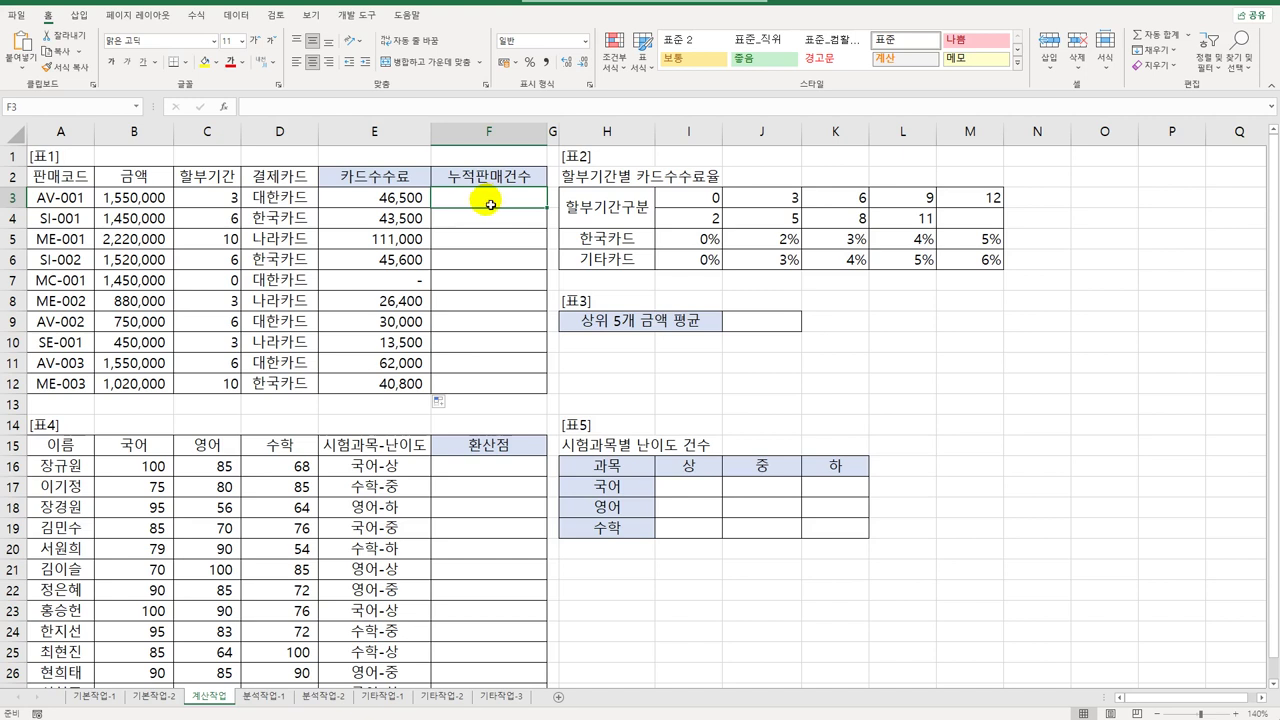
{"action": "type", "text": "="}
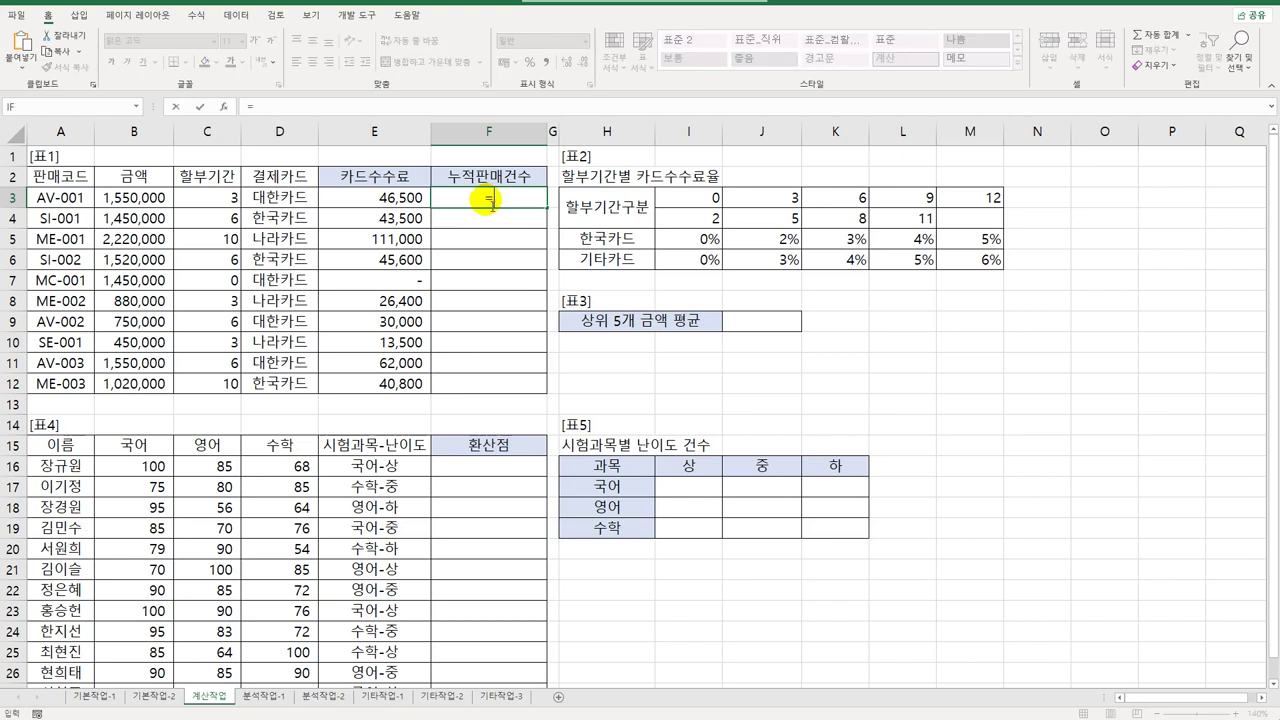
{"action": "type", "text": "ifs"}
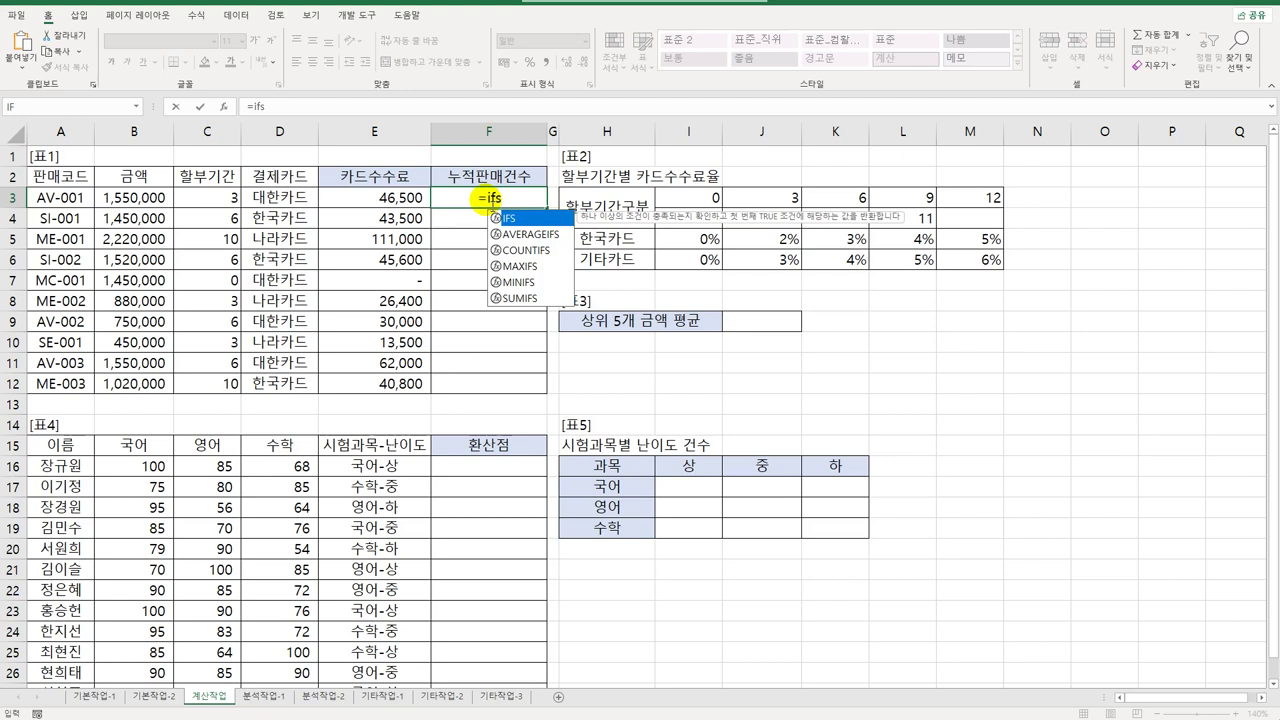
{"action": "key", "text": "Tab"}
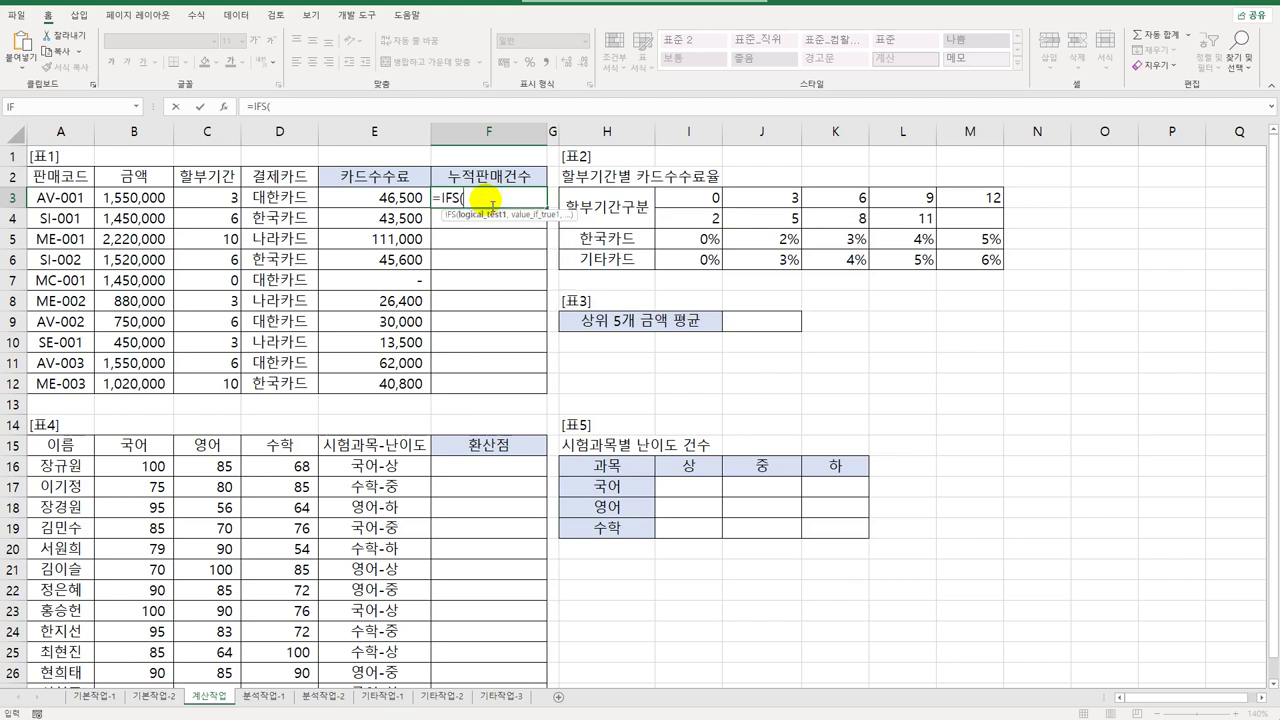
{"action": "type", "text": "left("}
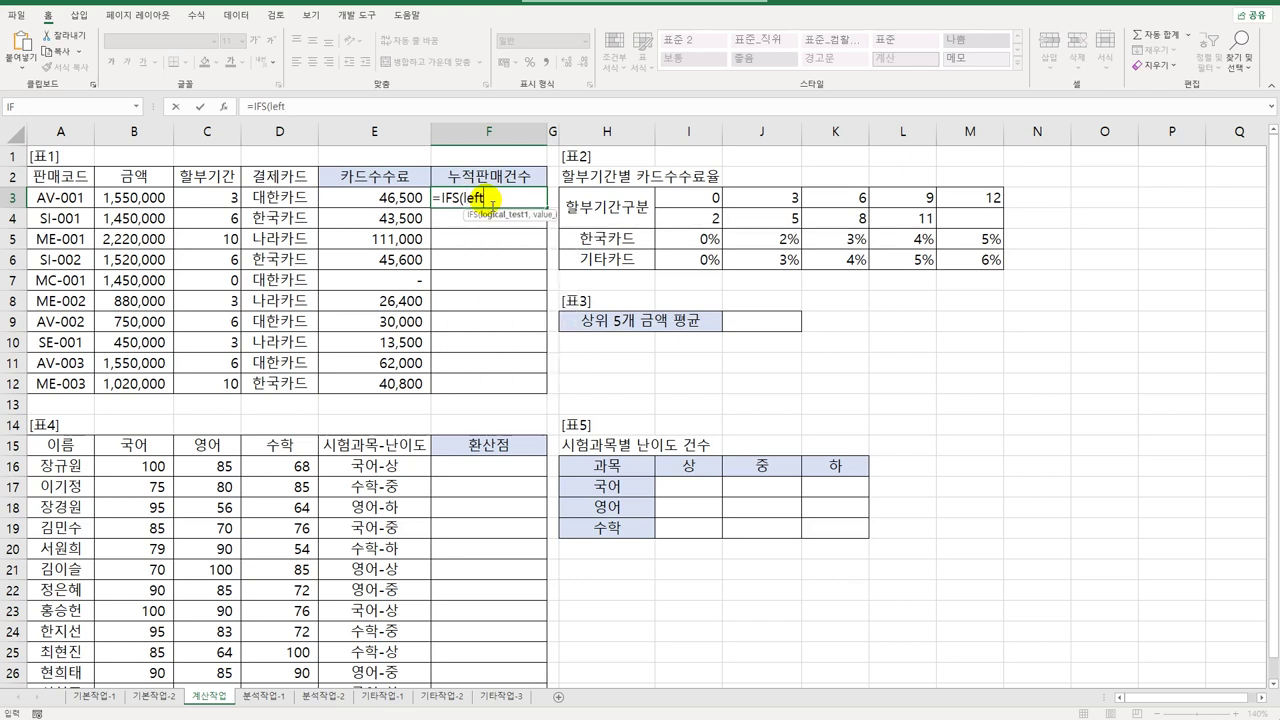
{"action": "left_click", "coordinate": [62, 196]}
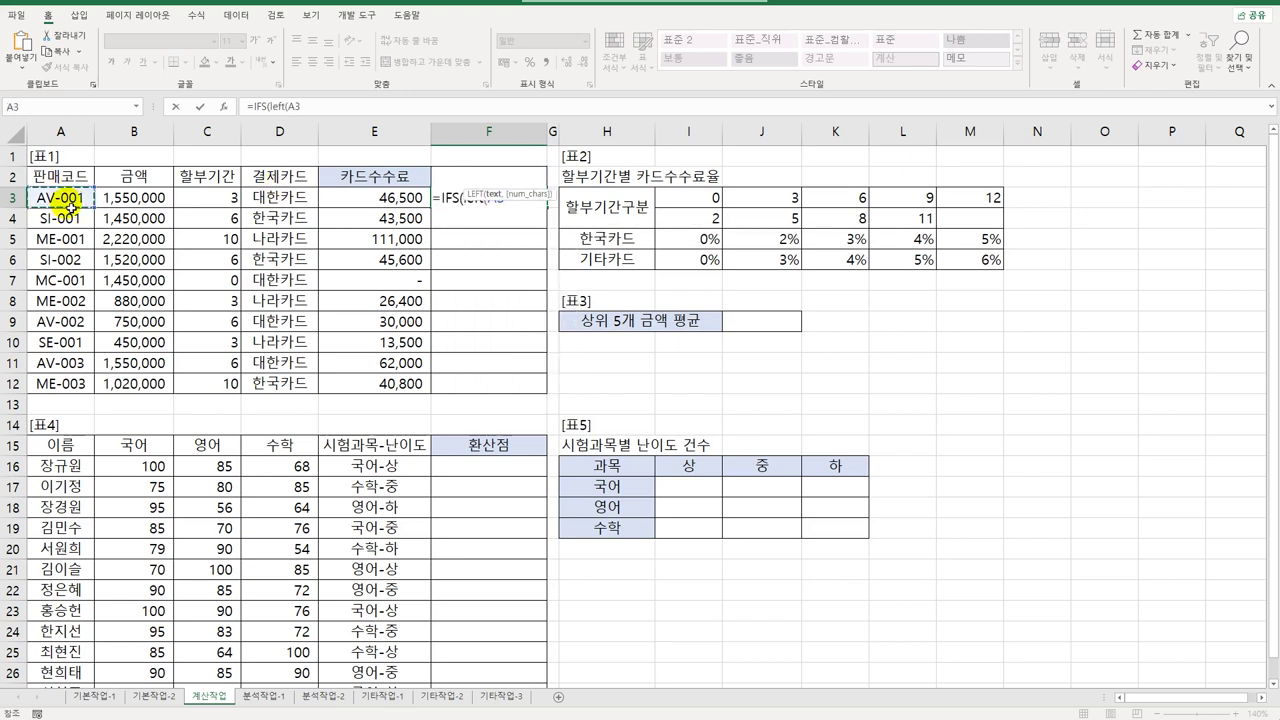
{"action": "type", "text": ",1)="}
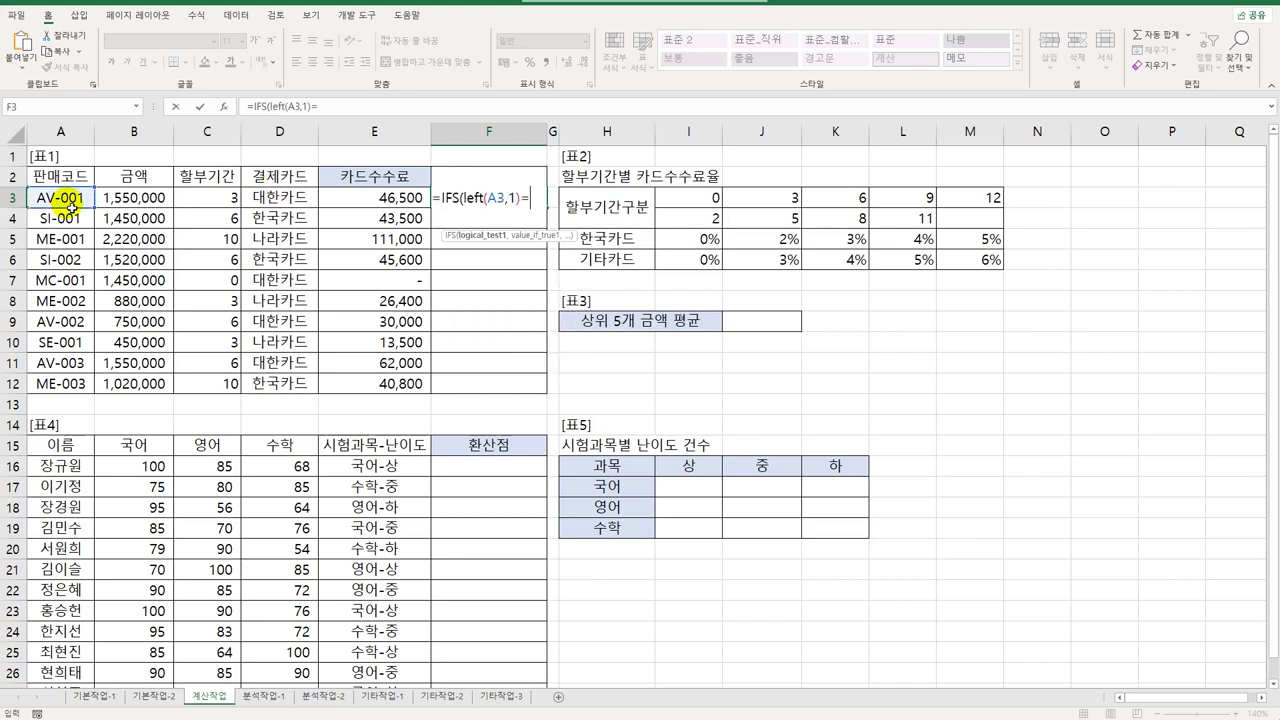
{"action": "type", "text": "\" A"}
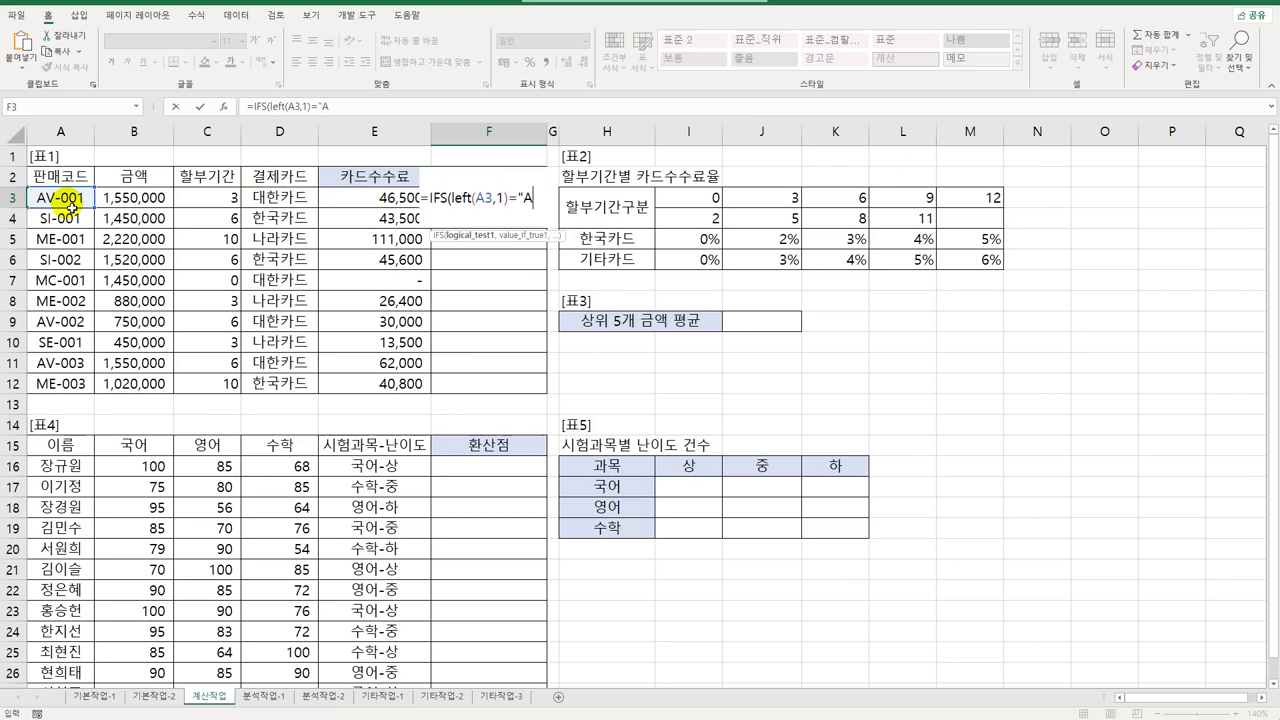
{"action": "type", "text": "\","}
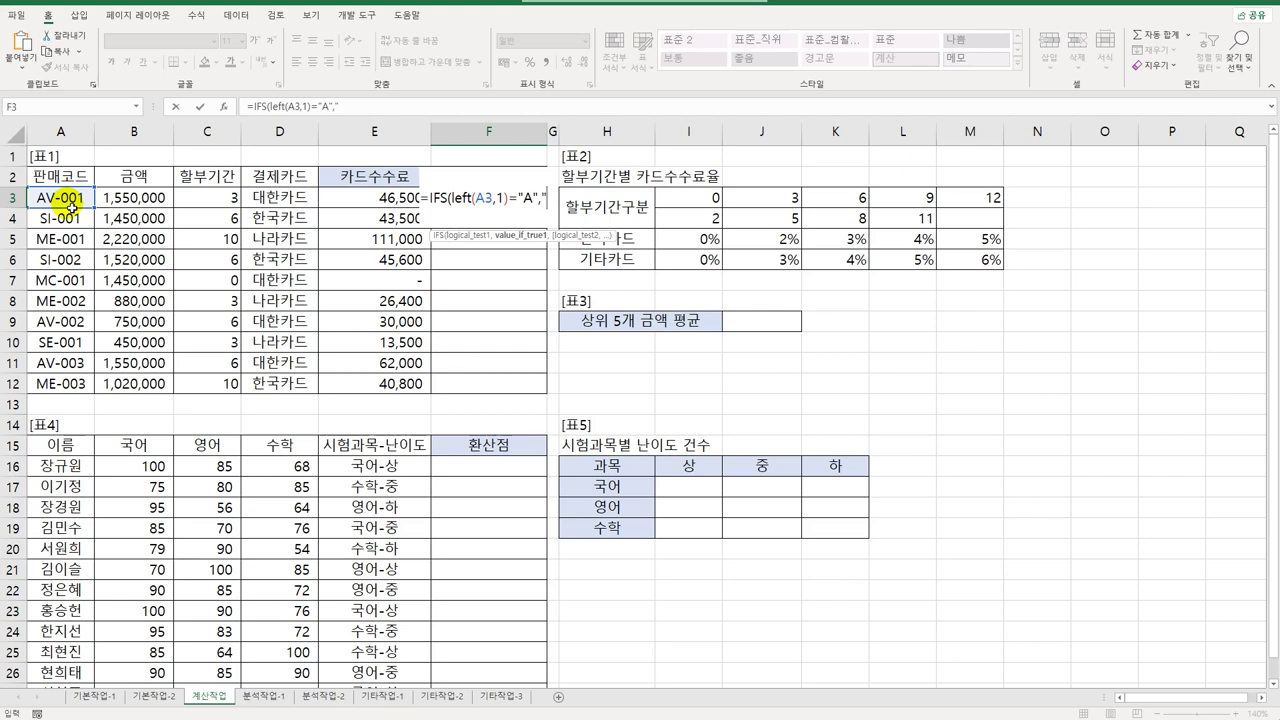
{"action": "type", "text": "앱"}
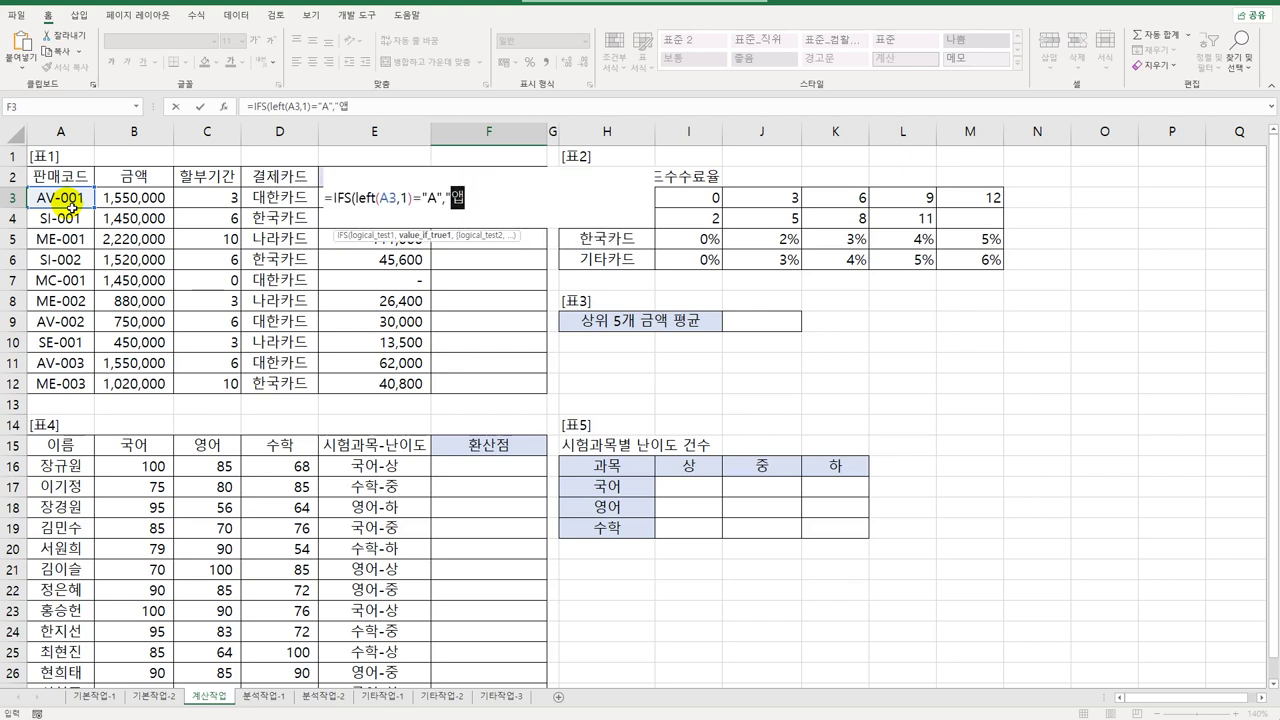
{"action": "type", "text": "주무("}
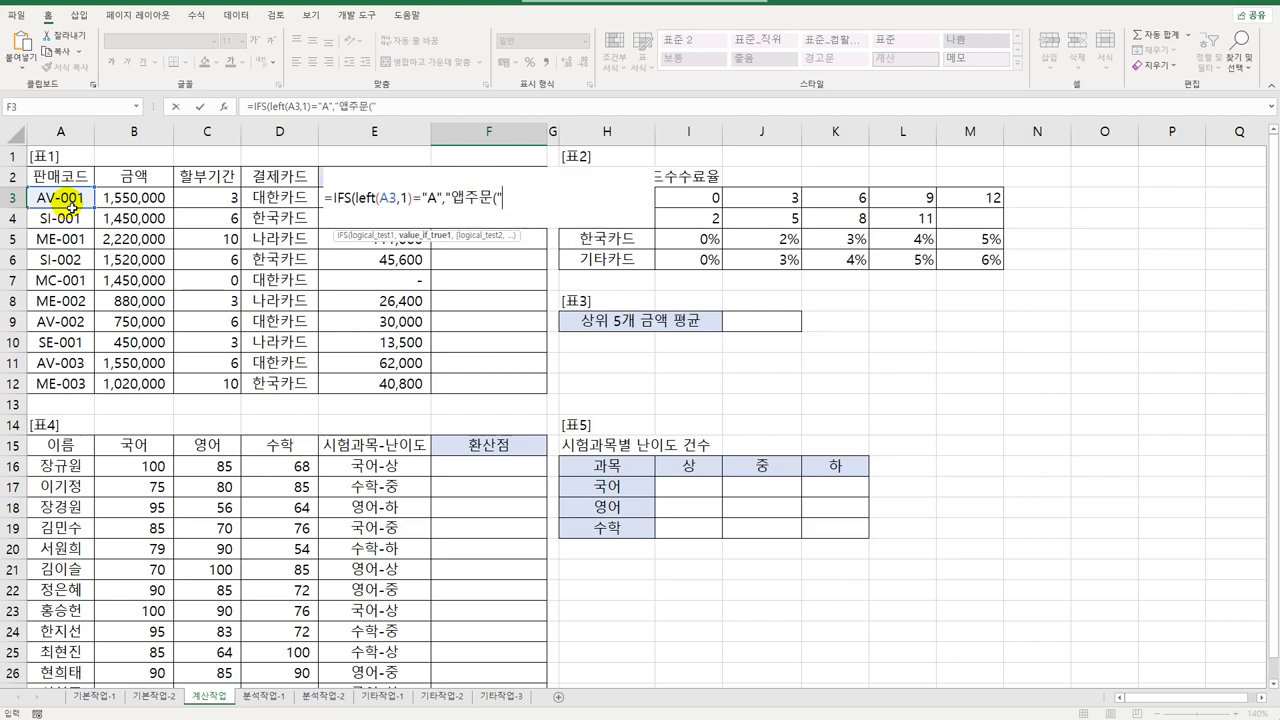
{"action": "type", "text": ","}
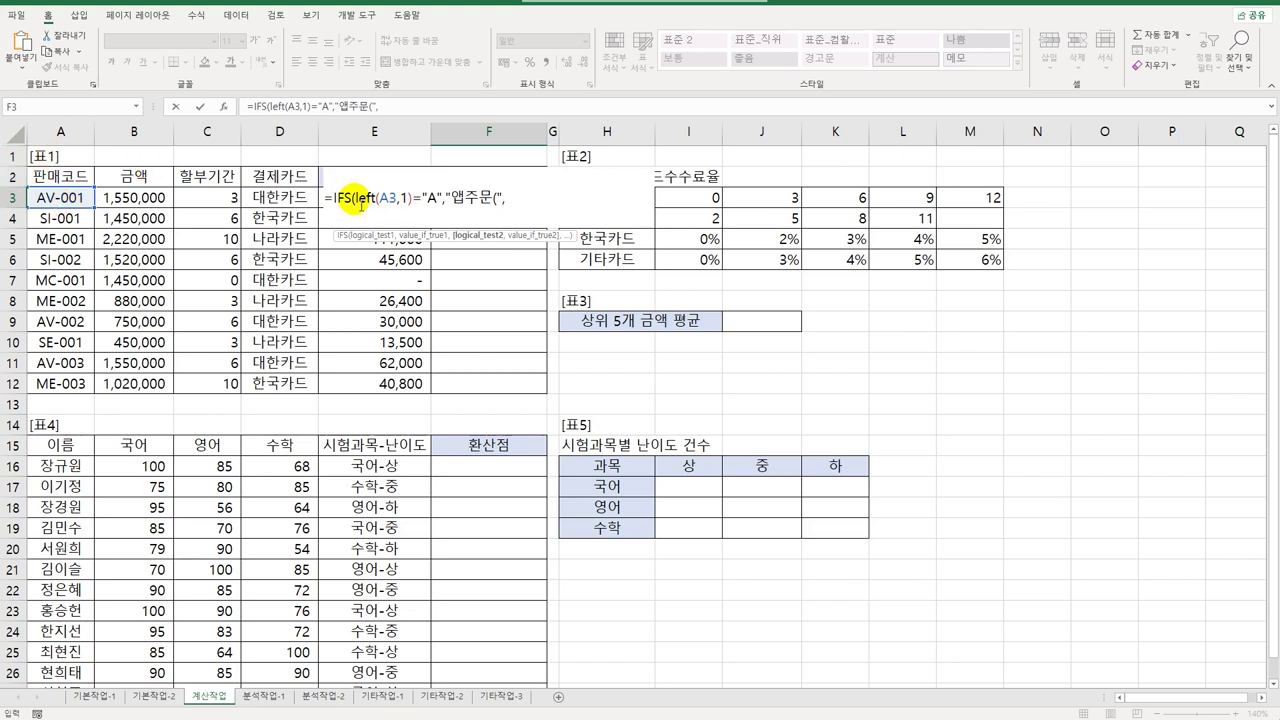
- Duplicate the LEFT condition in the F3 IFS formula and adapt the copy to return "매장주문(" for "S"
{"action": "left_click_drag", "start_coordinate": [361, 205], "coordinate": [514, 206]}
{"action": "key", "text": "ctrl+c"}
{"action": "left_click", "coordinate": [514, 206]}
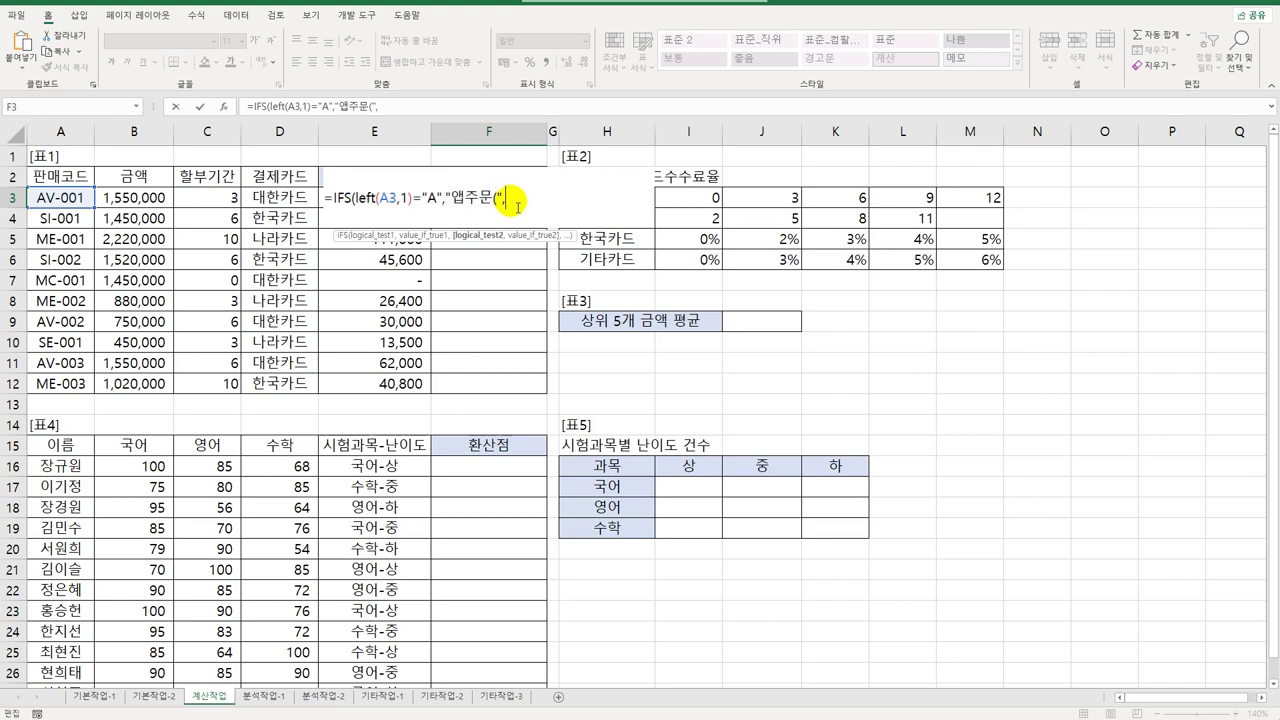
{"action": "key", "text": "ctrl+v"}
{"action": "double_click", "coordinate": [511, 206]}
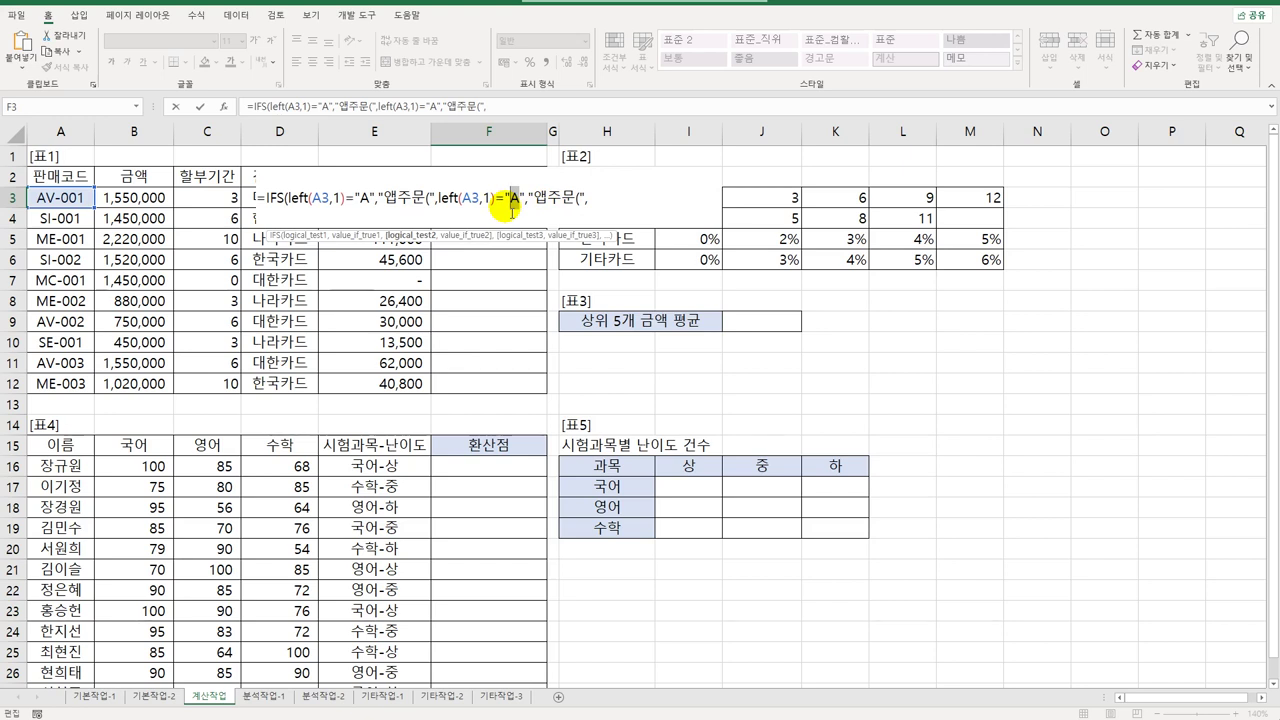
{"action": "type", "text": "S"}
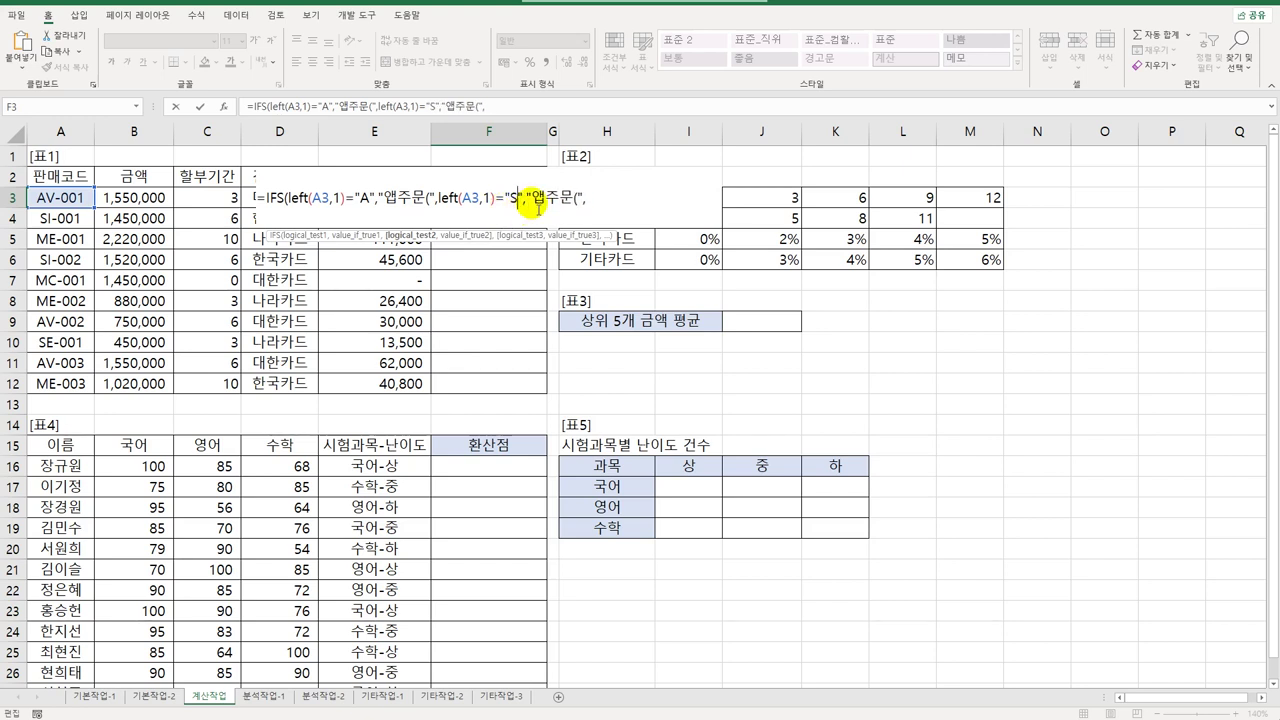
{"action": "left_click_drag", "start_coordinate": [530, 202], "coordinate": [545, 205]}
{"action": "type", "text": "a"}
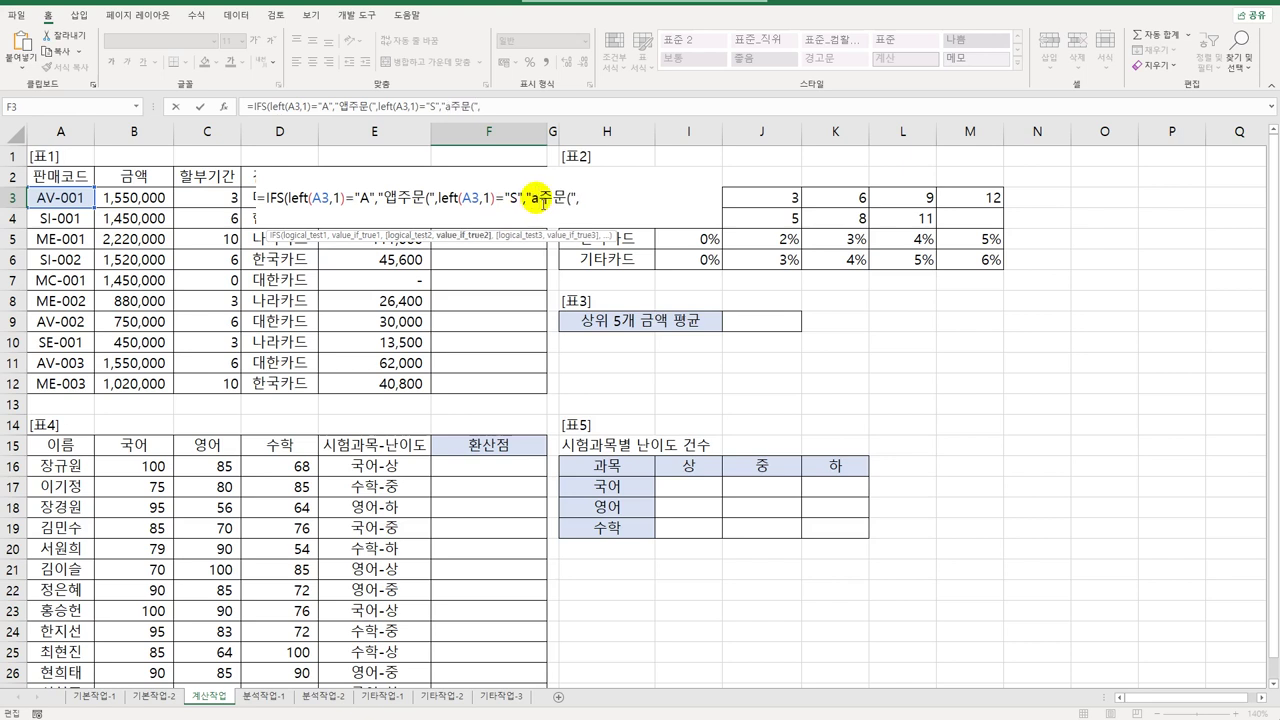
{"action": "key", "text": "BackSpace"}
{"action": "type", "text": "매장"}
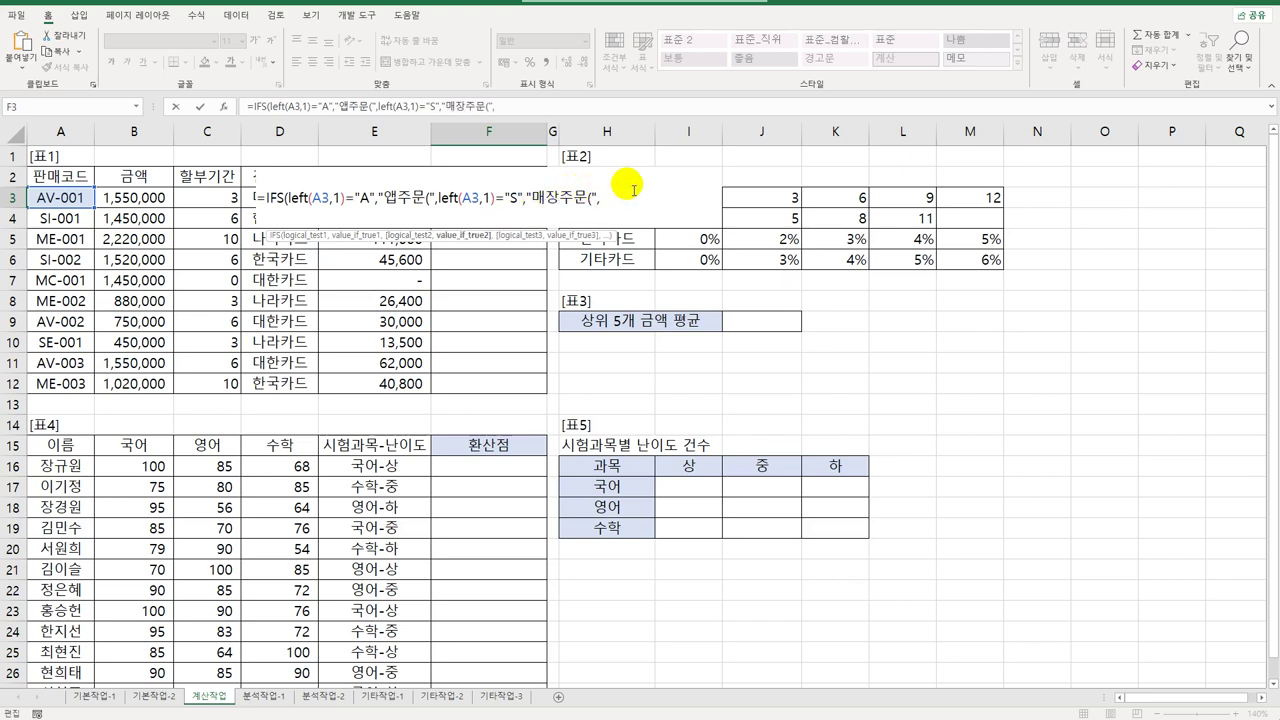
- Add a third condition copy to the F3 IFS formula returning "상담원(" for "M", remove the trailing comma, and complete the formula
{"action": "left_click", "coordinate": [612, 206]}
{"action": "key", "text": "ctrl+v"}
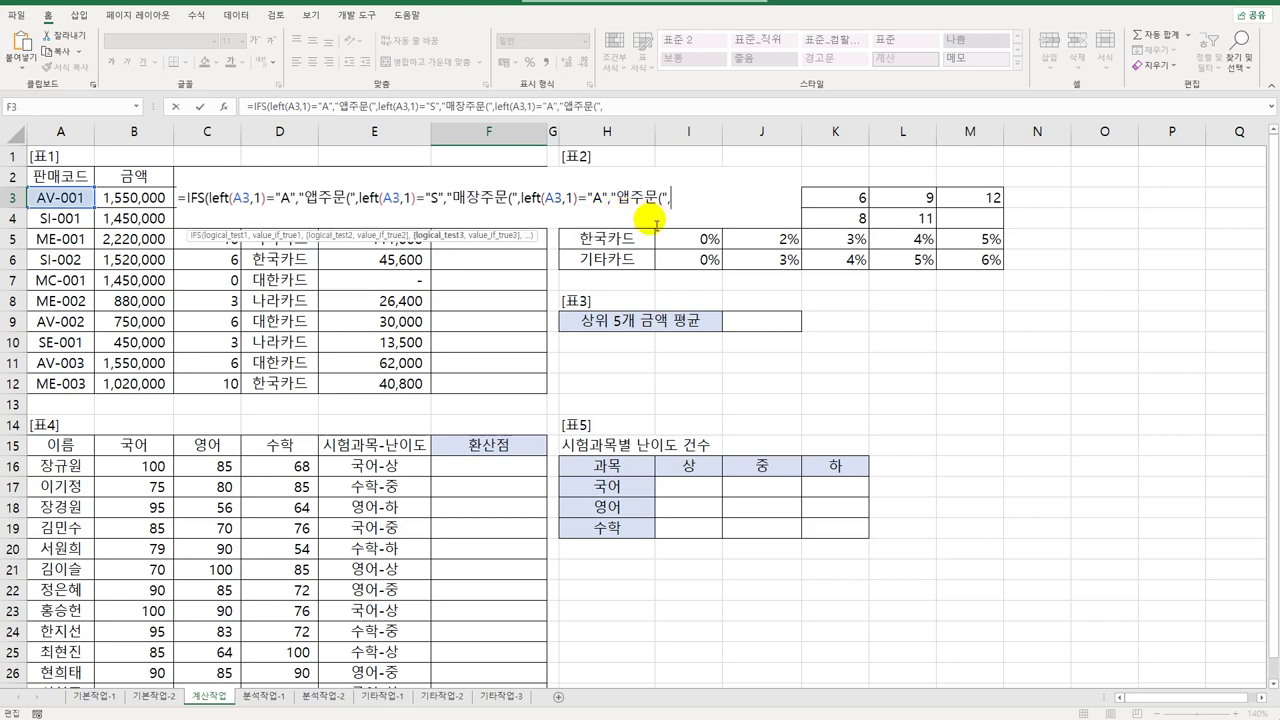
{"action": "double_click", "coordinate": [598, 199]}
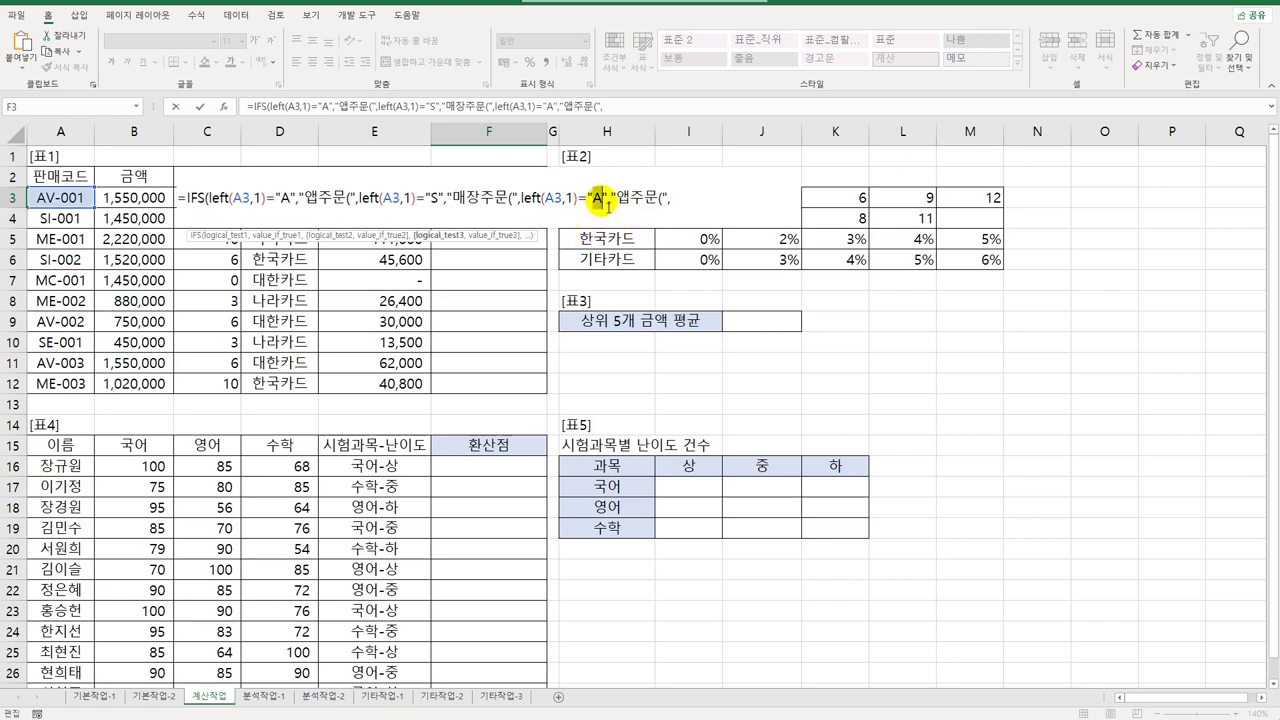
{"action": "type", "text": "A"}
{"action": "type", "text": "M"}
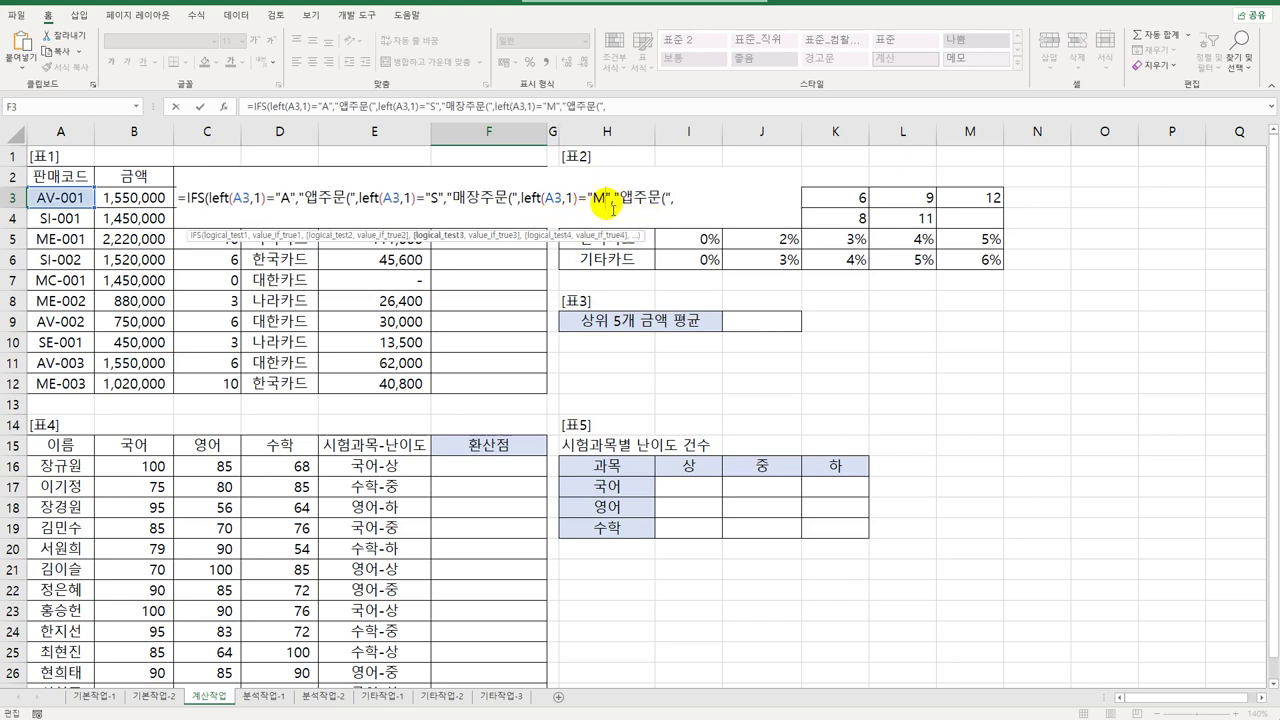
{"action": "left_click_drag", "start_coordinate": [620, 200], "coordinate": [635, 210]}
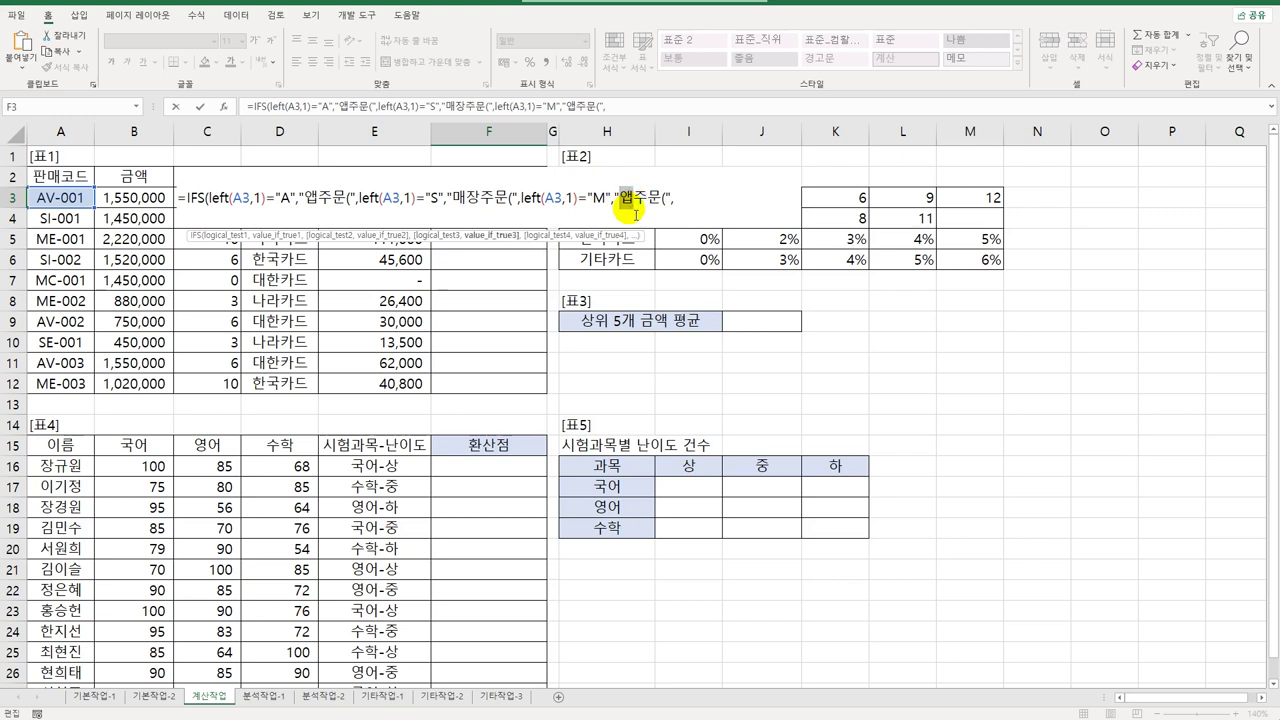
{"action": "type", "text": "상담원"}
{"action": "key", "text": "Delete"}
{"action": "key", "text": "Delete"}
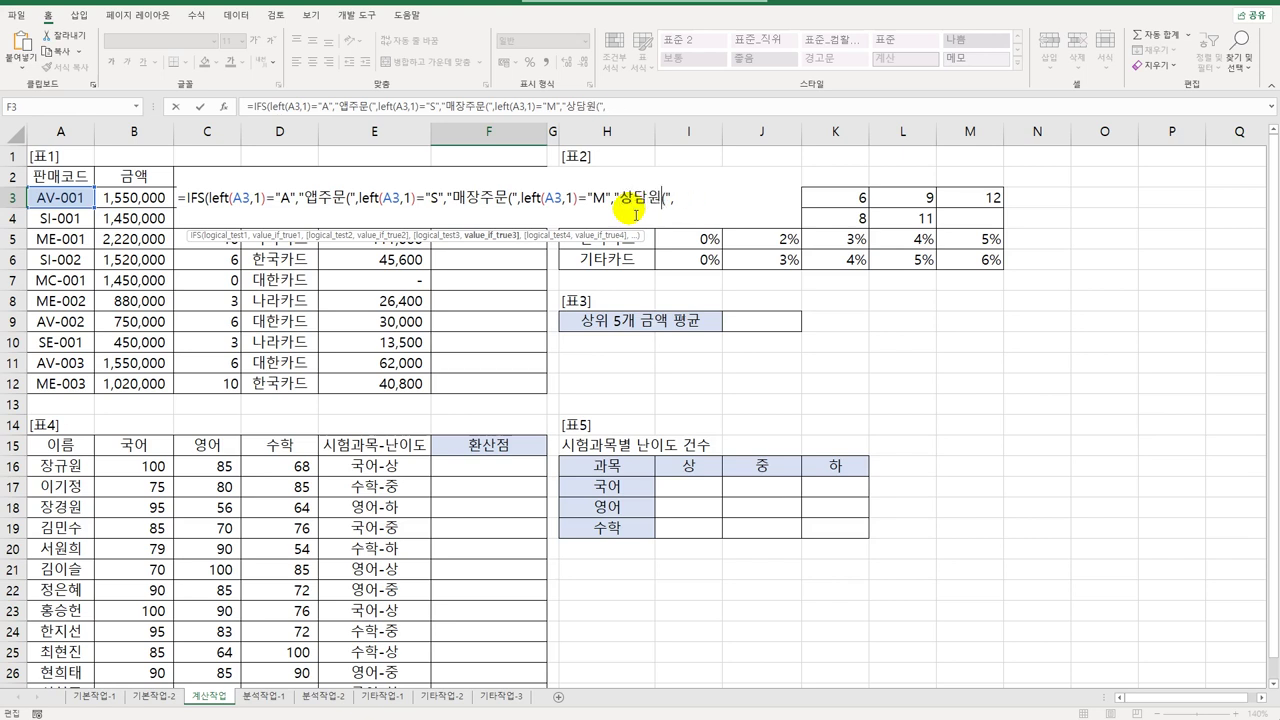
{"action": "key", "text": "Right"}
{"action": "key", "text": "Right"}
{"action": "key", "text": "Delete"}
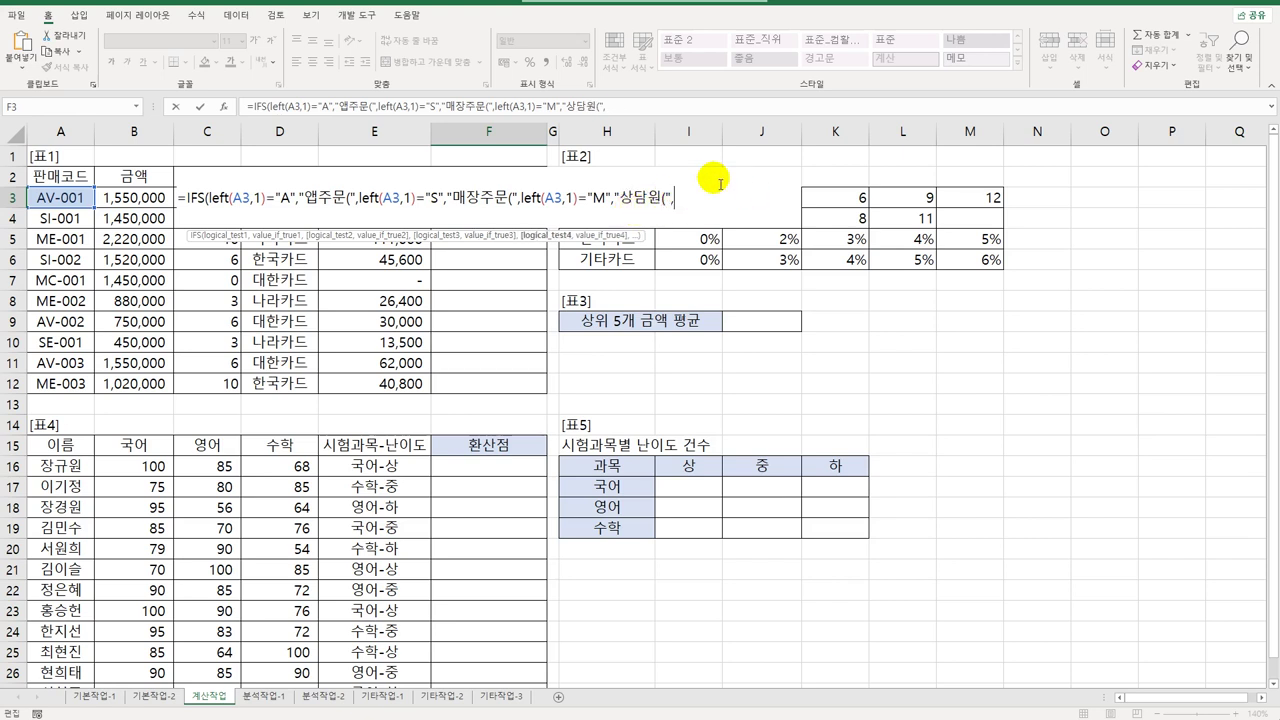
{"action": "key", "text": "Return"}
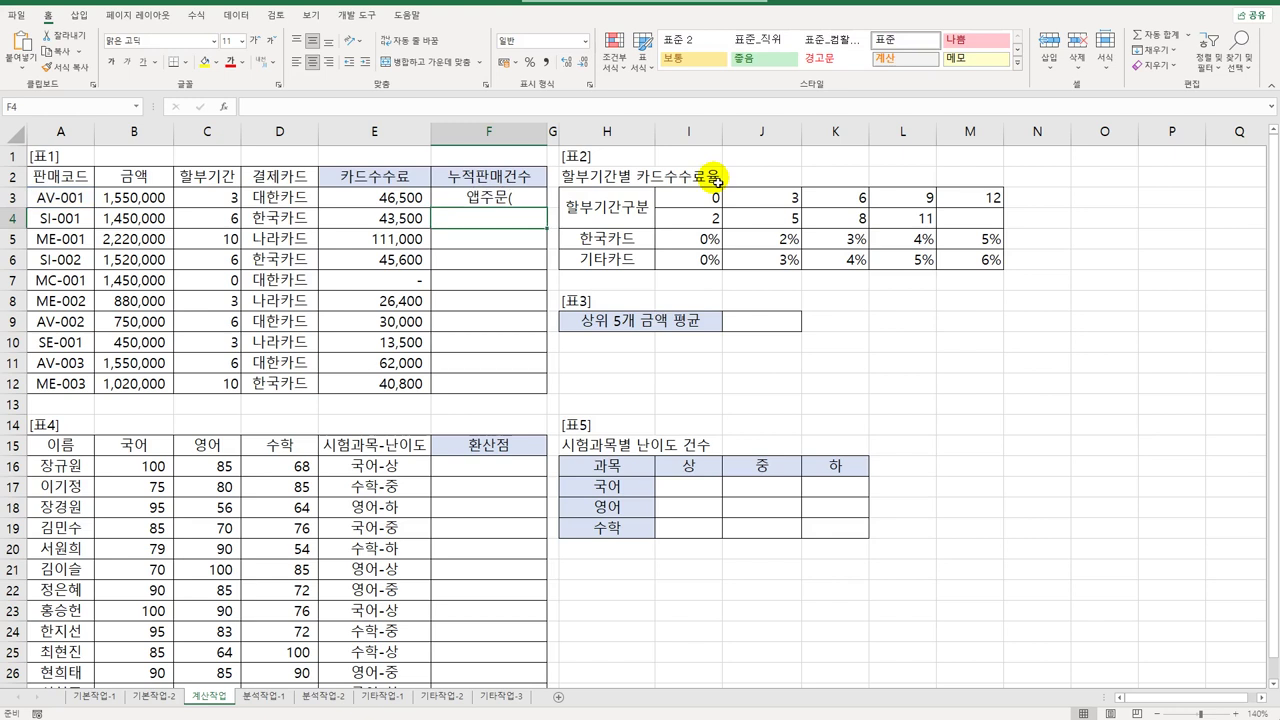
- Fill the IFS formula in F3 down through F12
{"action": "left_click", "coordinate": [506, 198]}
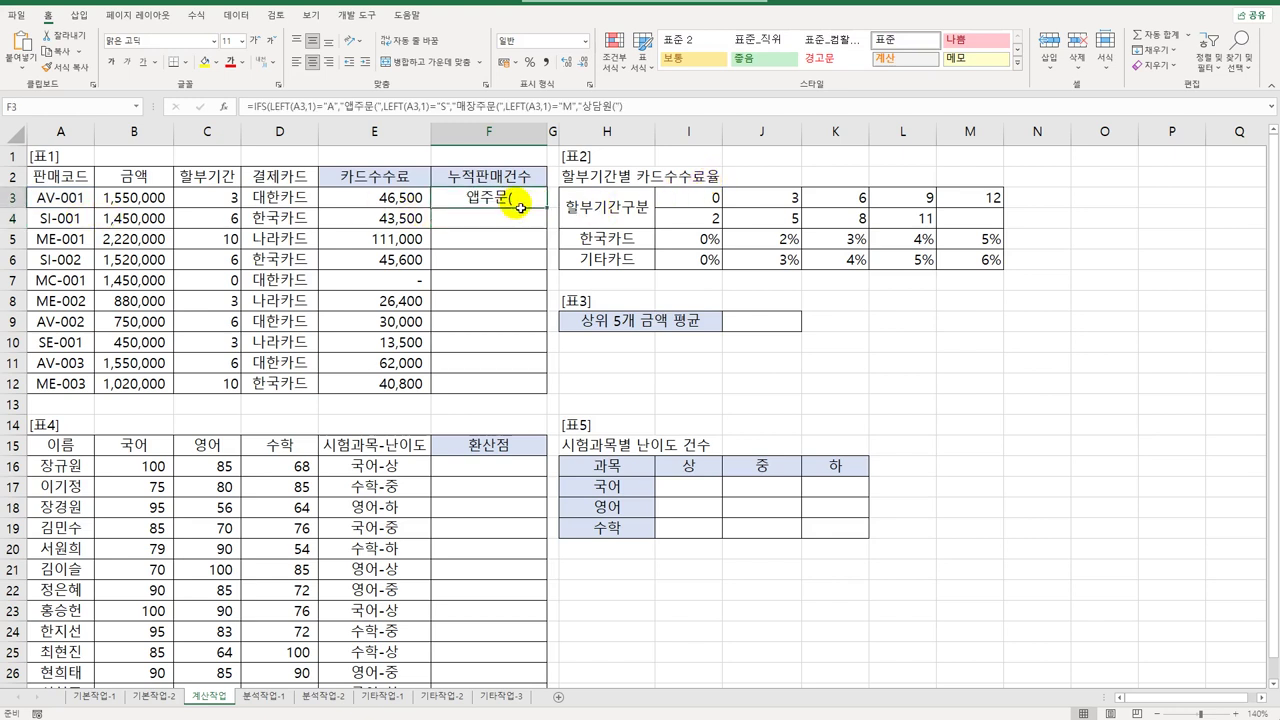
{"action": "left_click_drag", "start_coordinate": [547, 208], "coordinate": [523, 392]}
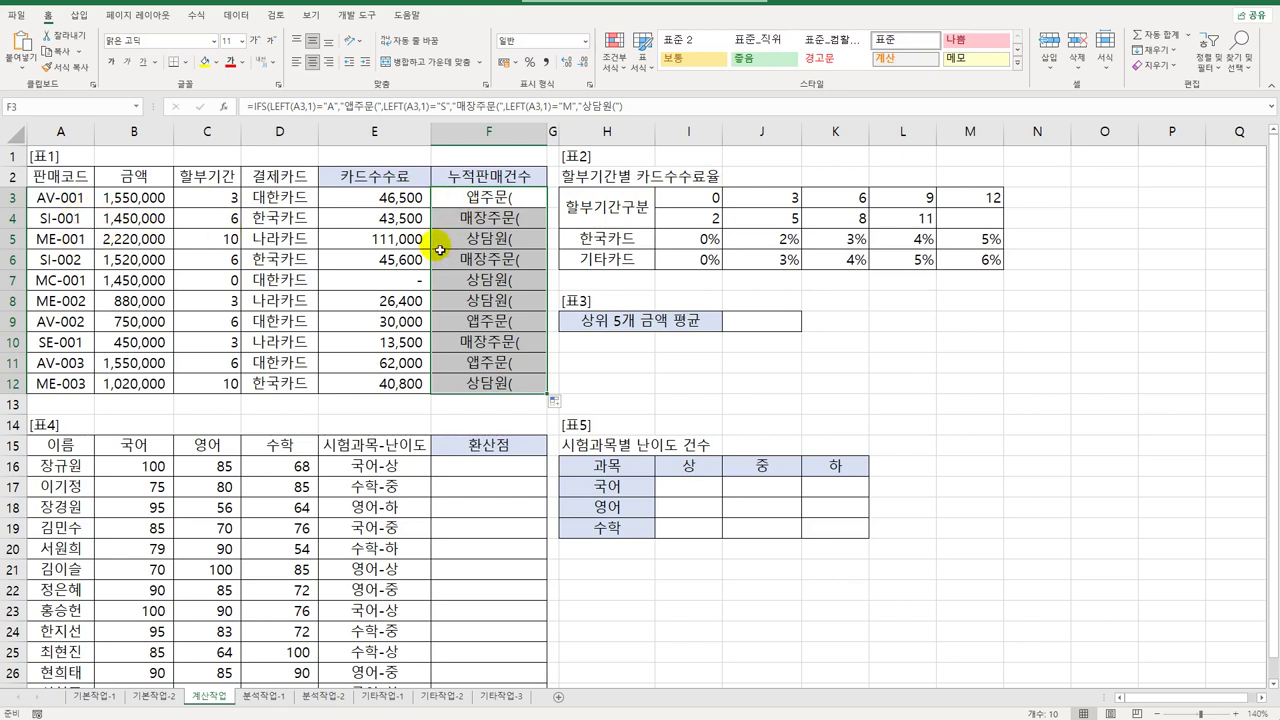
- Reopen the IFS formula in F3 and append a COUNTIF function to its end with the & operator
{"action": "left_click", "coordinate": [476, 205]}
{"action": "double_click", "coordinate": [476, 205]}
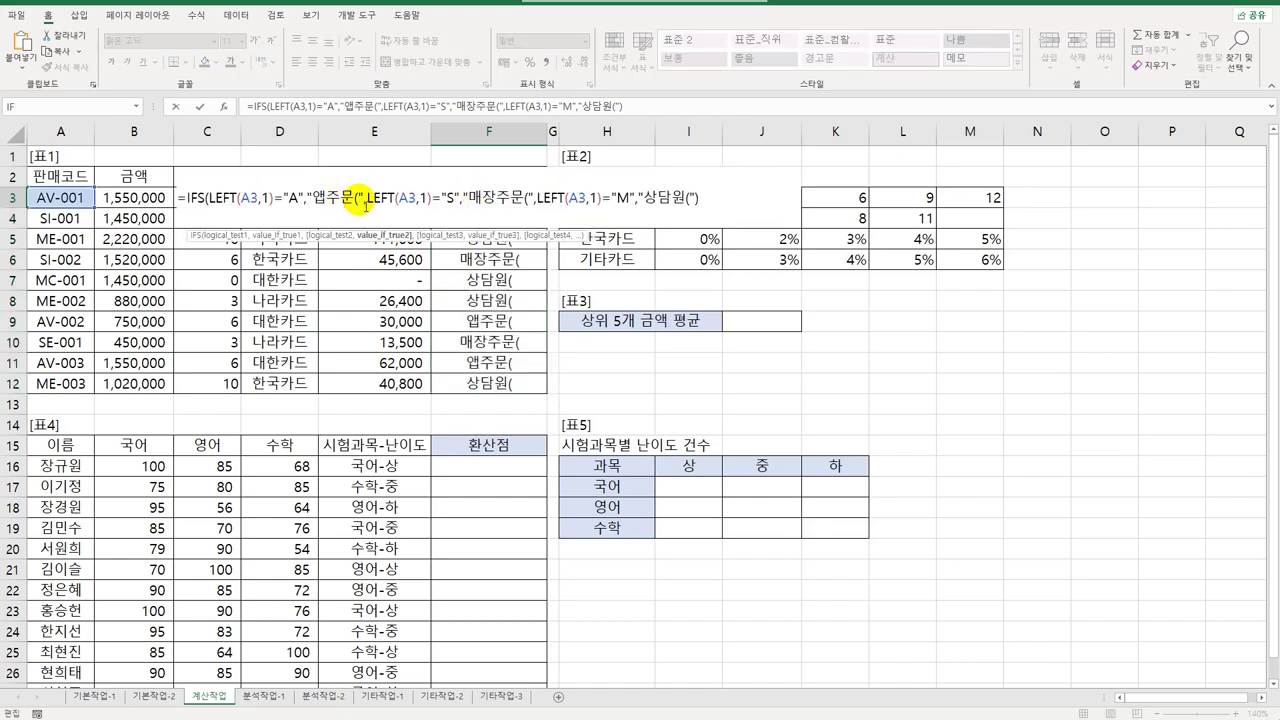
{"action": "left_click", "coordinate": [366, 203]}
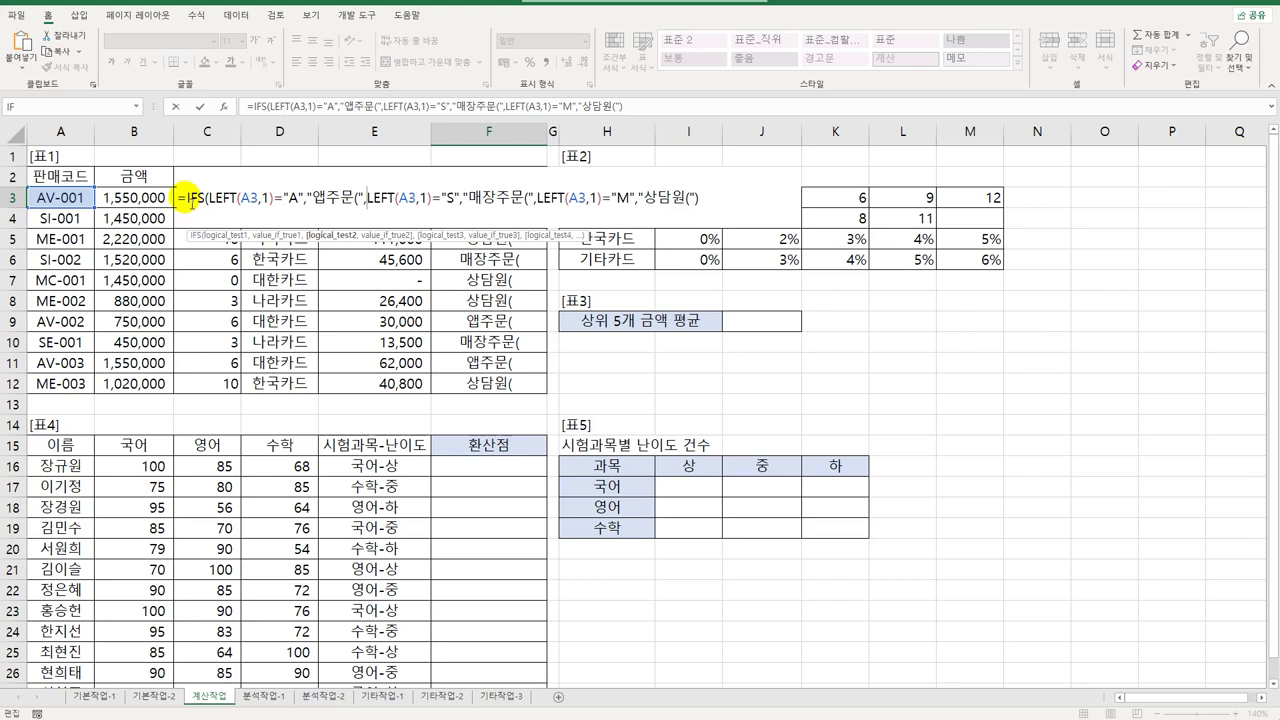
{"action": "left_click_drag", "start_coordinate": [186, 200], "coordinate": [211, 207]}
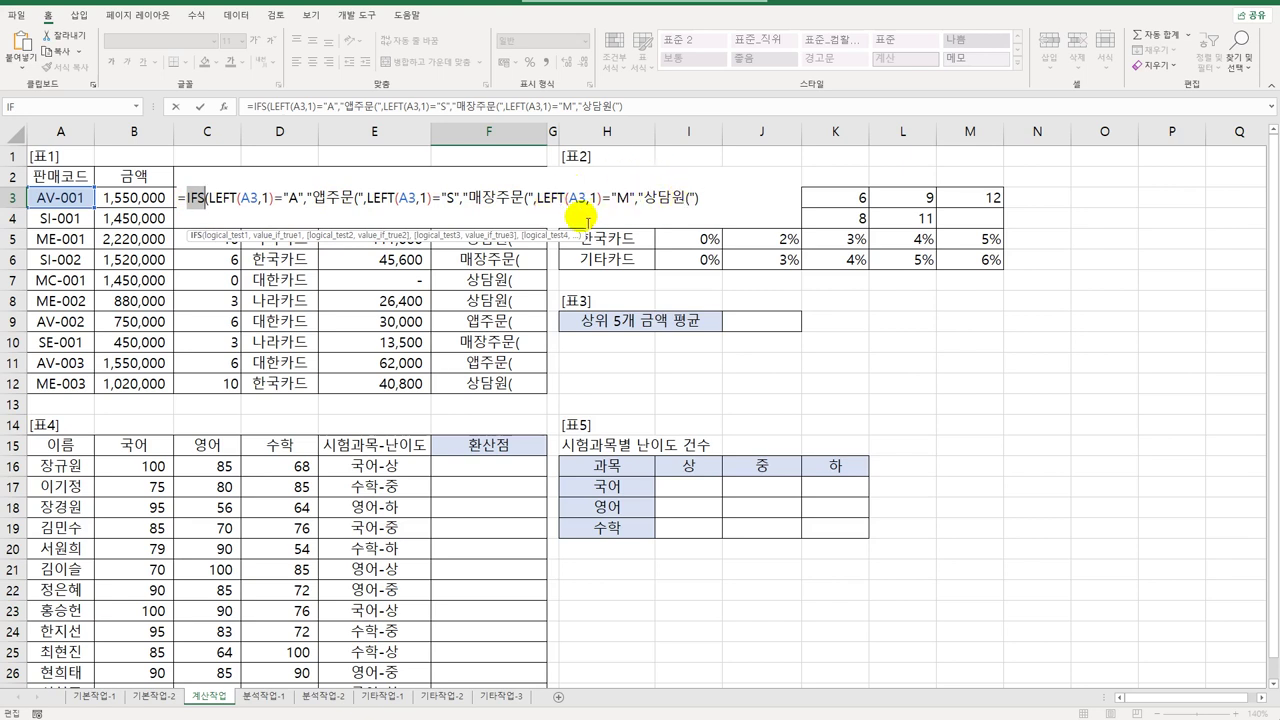
{"action": "left_click", "coordinate": [716, 198]}
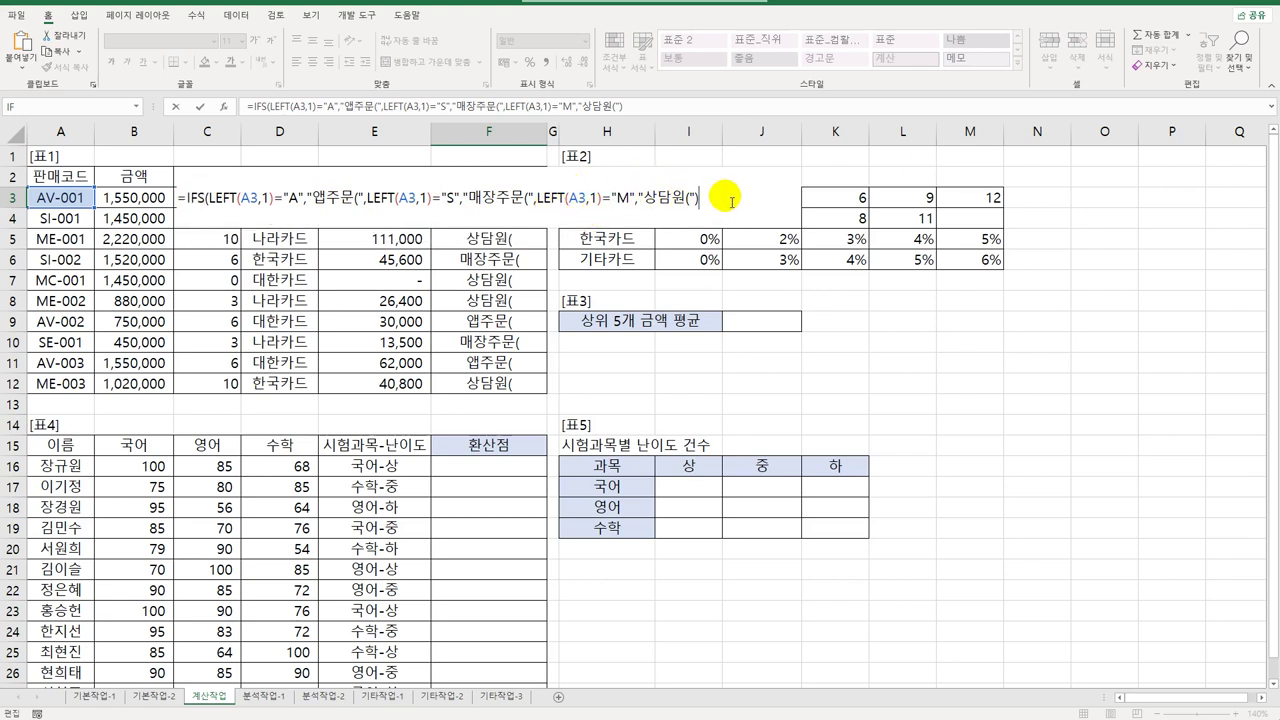
{"action": "type", "text": "&"}
{"action": "type", "text": "ㅁ"}
{"action": "key", "text": "BackSpace"}
{"action": "type", "text": "coun"}
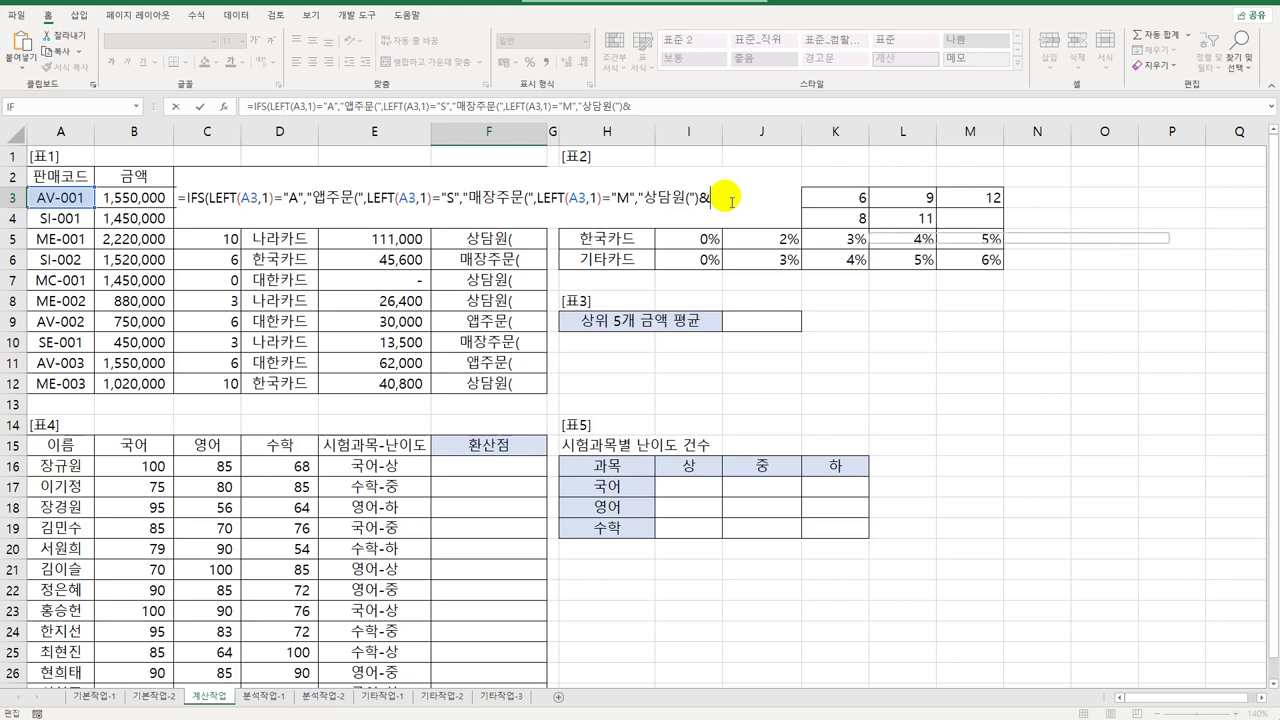
{"action": "key", "text": "Down"}
{"action": "key", "text": "Down"}
{"action": "key", "text": "Down"}
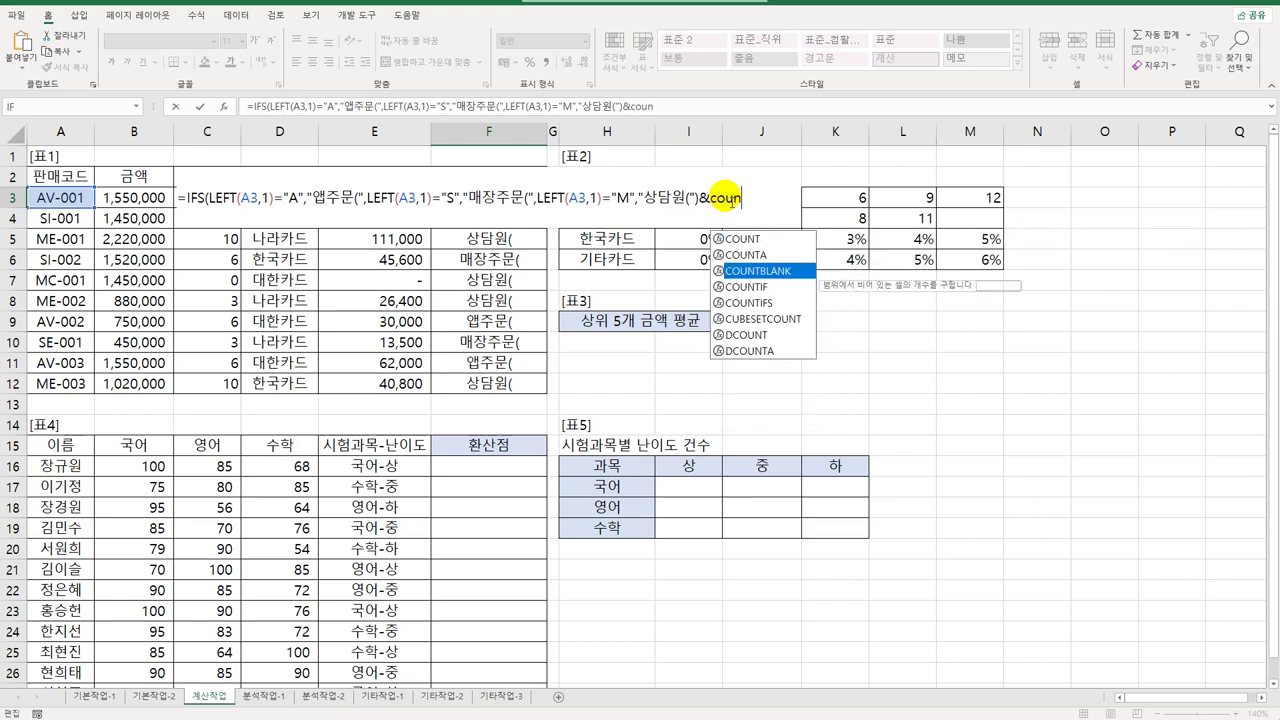
{"action": "key", "text": "Tab"}
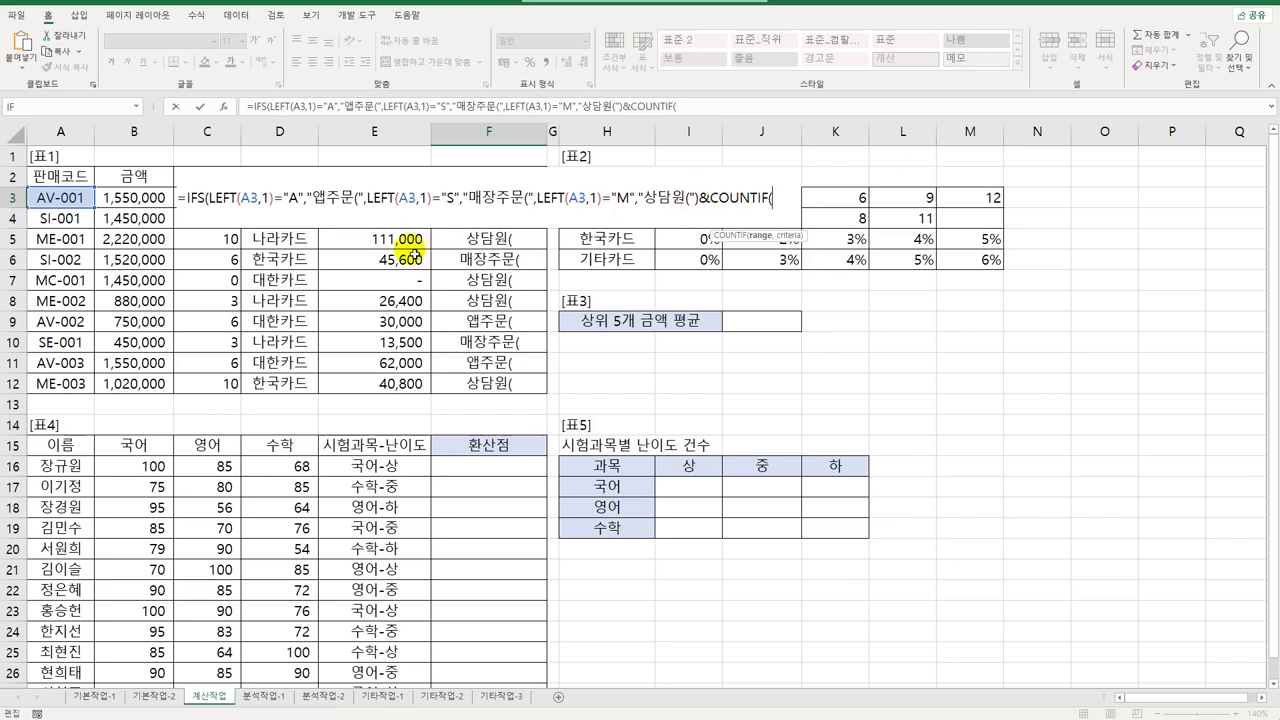
- Give the COUNTIF in F3 the absolute range $A$3:$A$12 and the criterion LEFT(A3,1), and close its parentheses
{"action": "left_click_drag", "start_coordinate": [47, 198], "coordinate": [40, 381]}
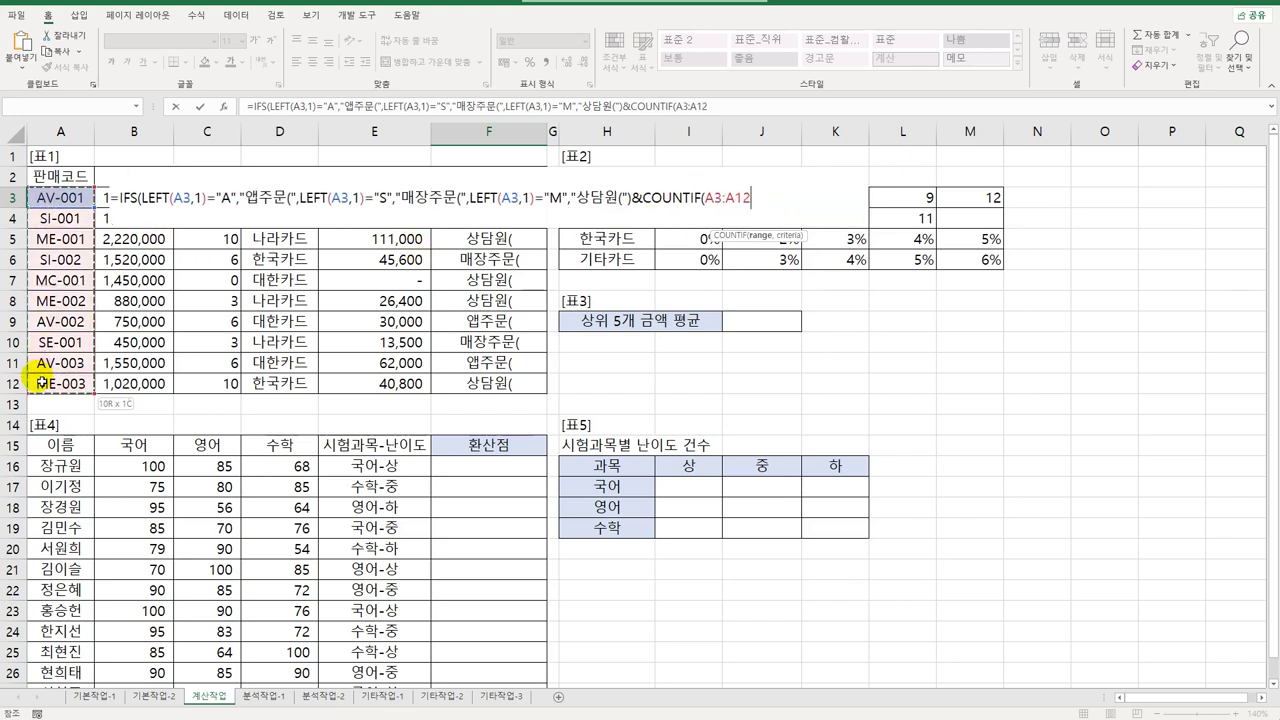
{"action": "key", "text": "F4"}
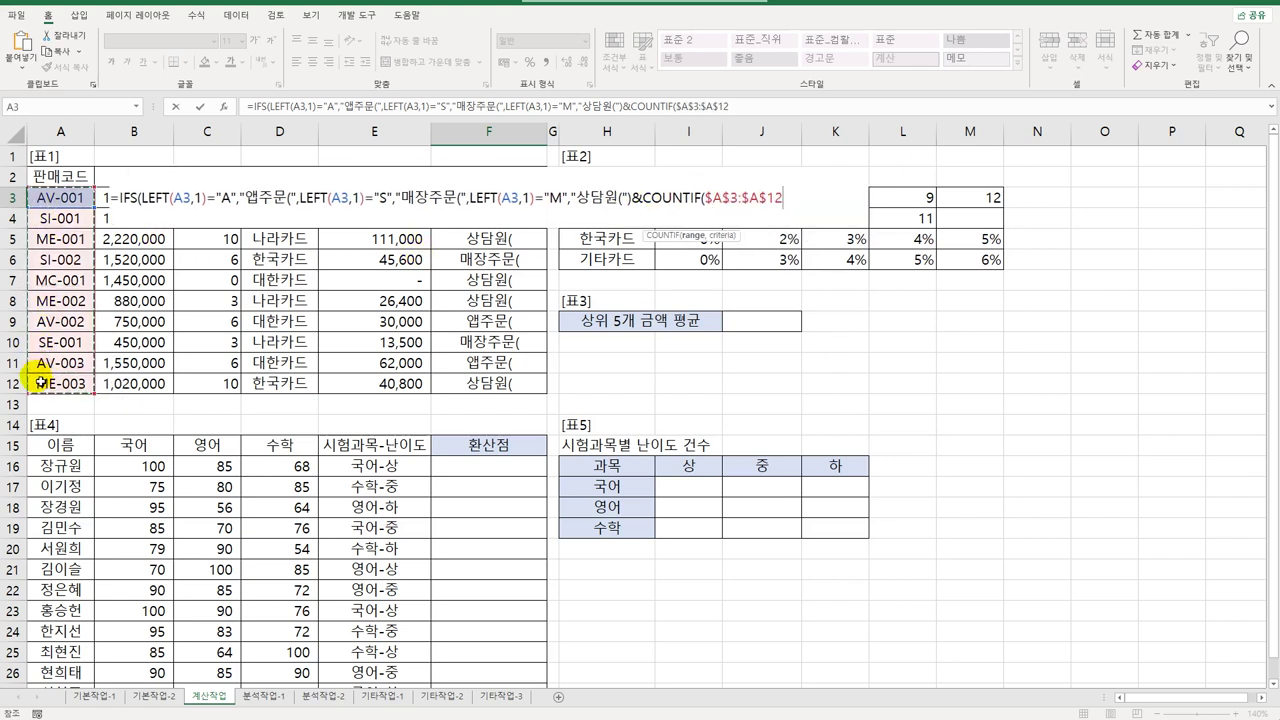
{"action": "type", "text": ","}
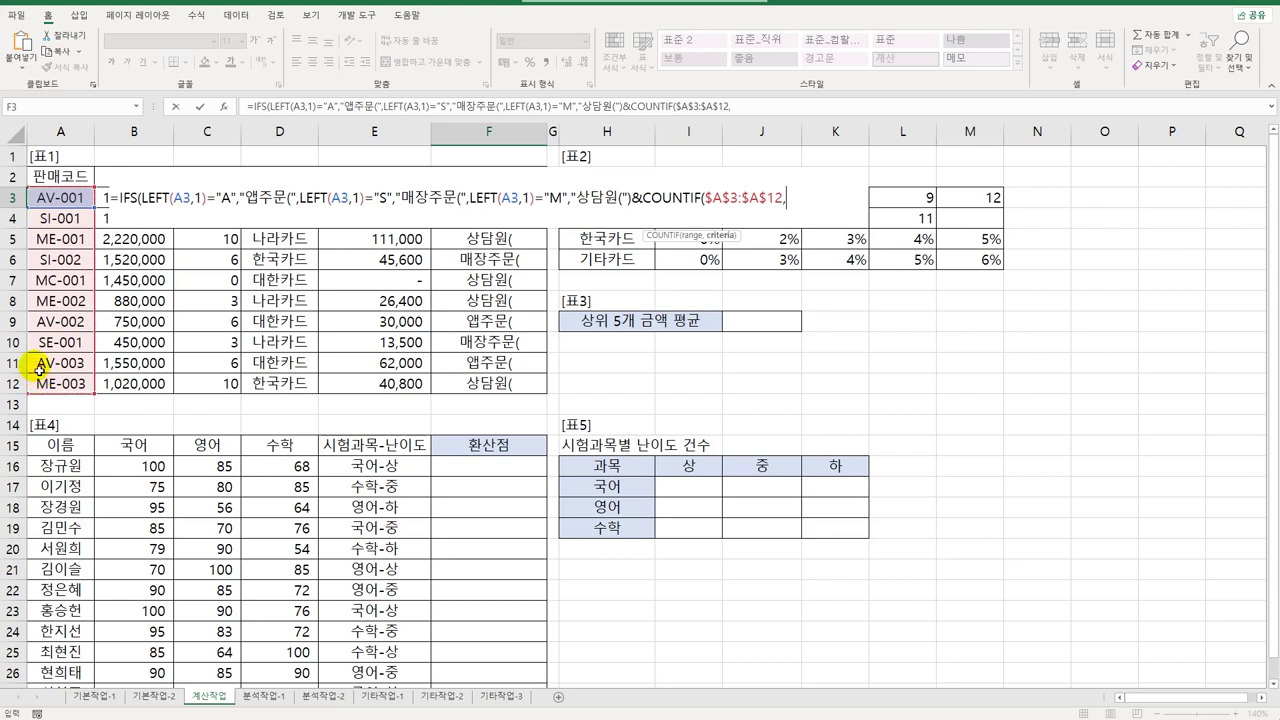
{"action": "type", "text": "left("}
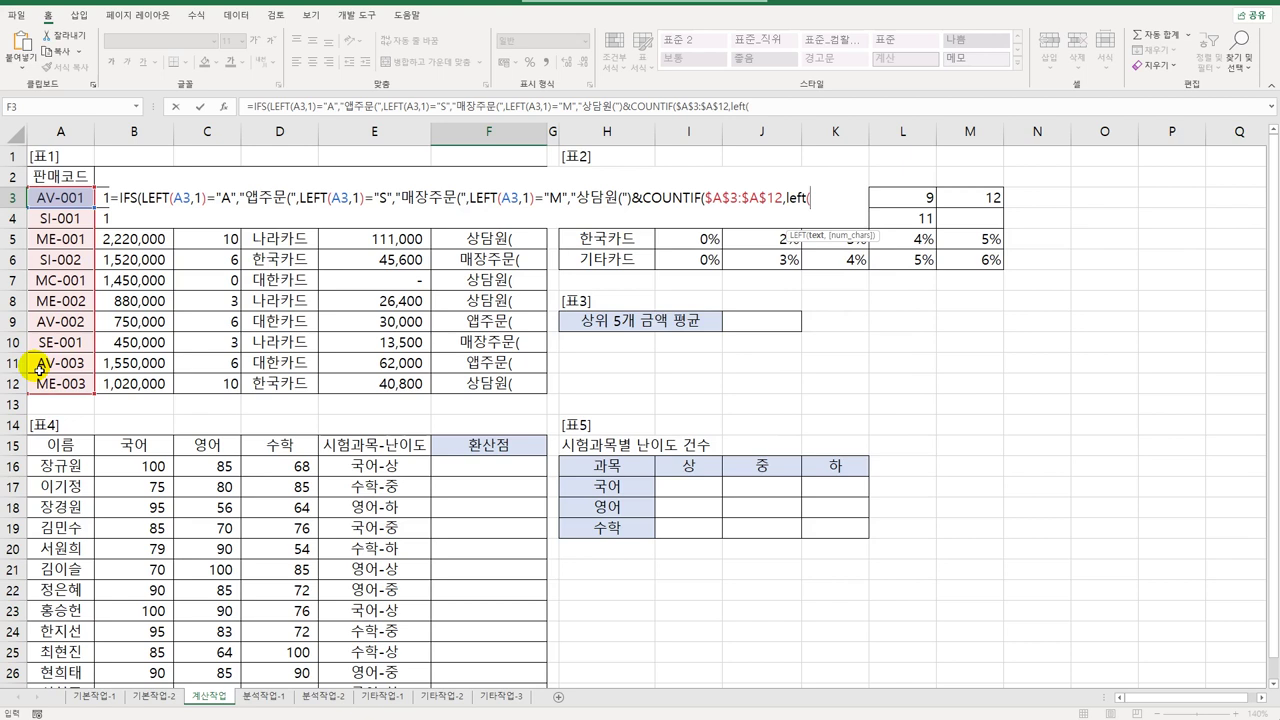
{"action": "left_click", "coordinate": [58, 198]}
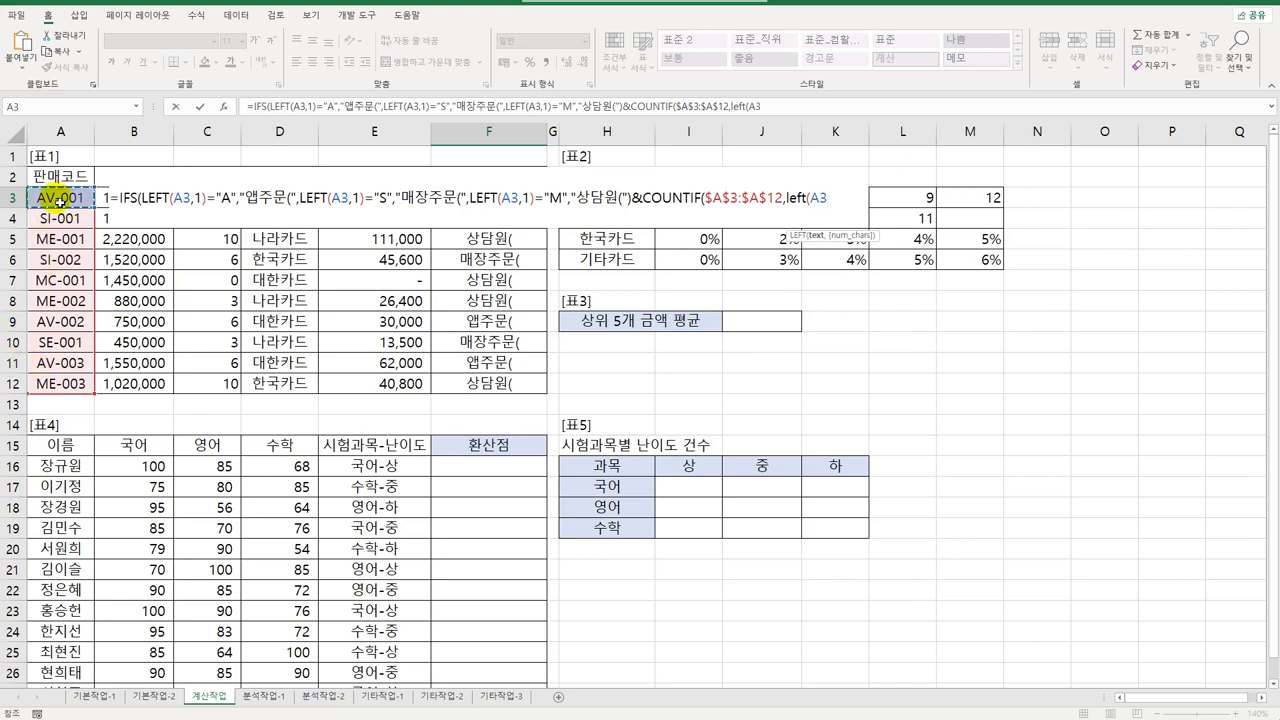
{"action": "type", "text": ",1)"}
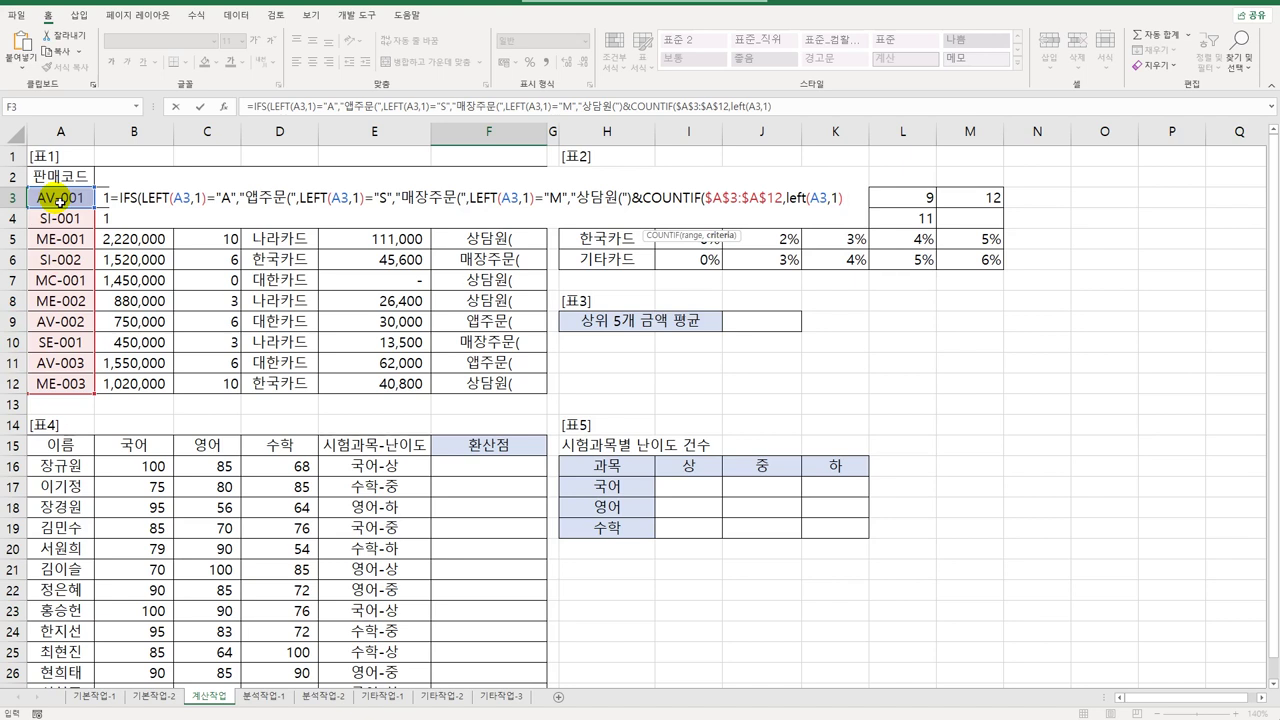
{"action": "type", "text": ")"}
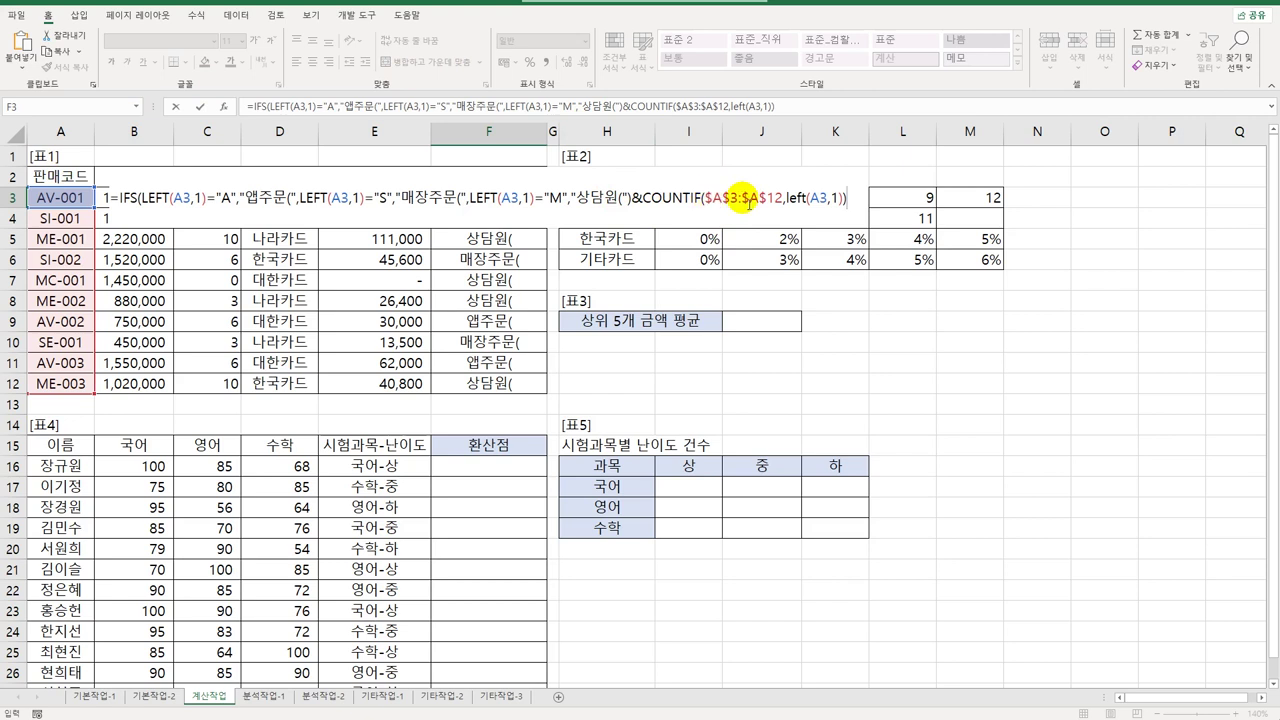
- Replace the end of the COUNTIF range with relative A3 so the range is the expanding $A$3:A3
{"action": "left_click_drag", "start_coordinate": [742, 200], "coordinate": [785, 200]}
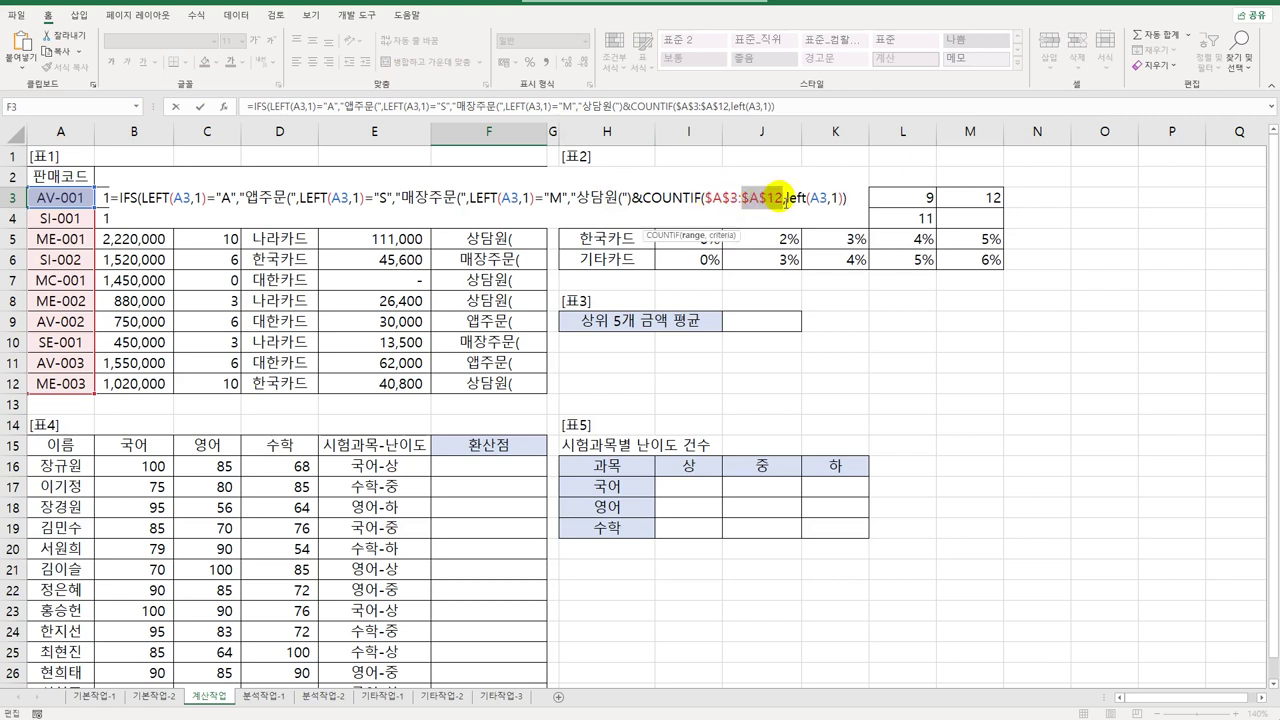
{"action": "key", "text": "BackSpace"}
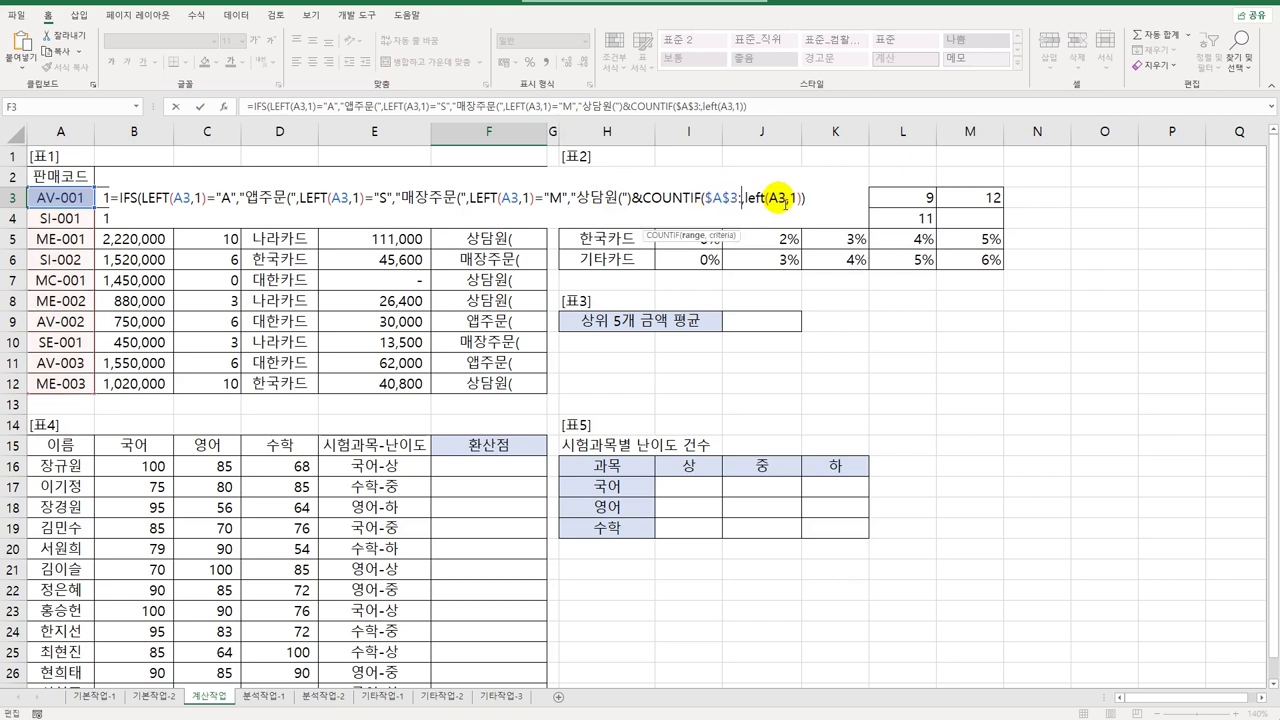
{"action": "left_click", "coordinate": [66, 201]}
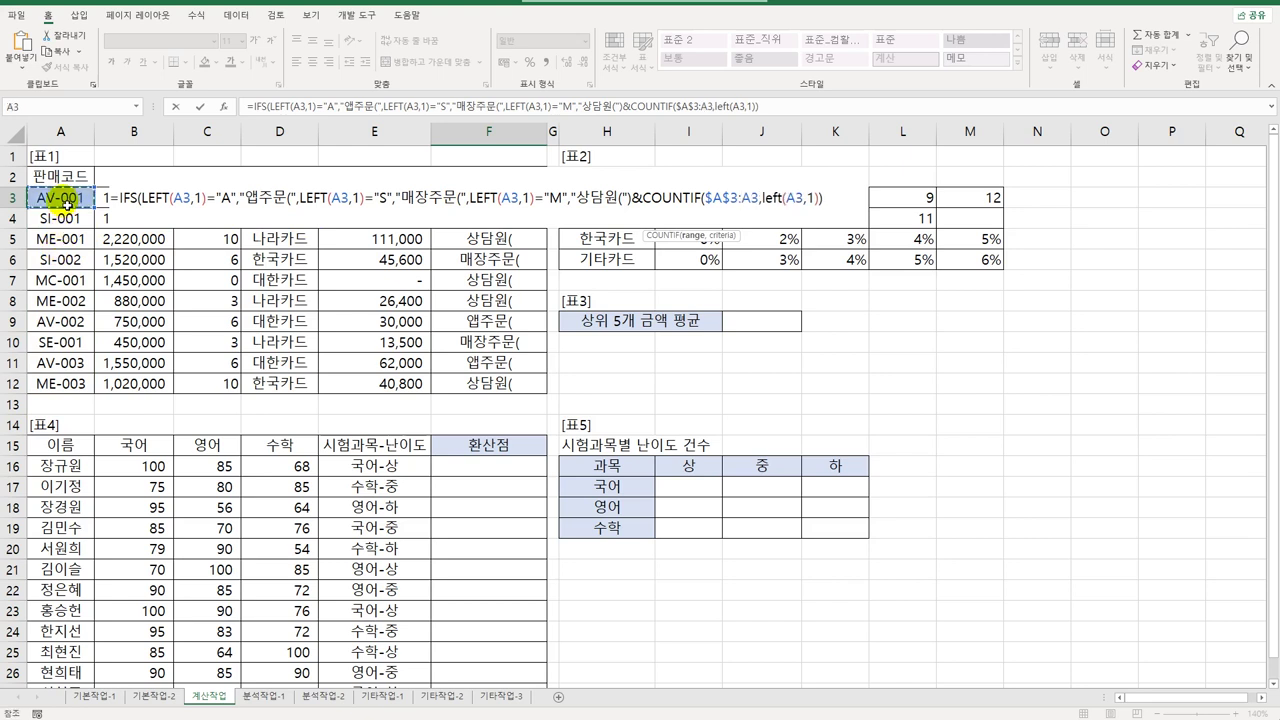
{"action": "left_click", "coordinate": [741, 199]}
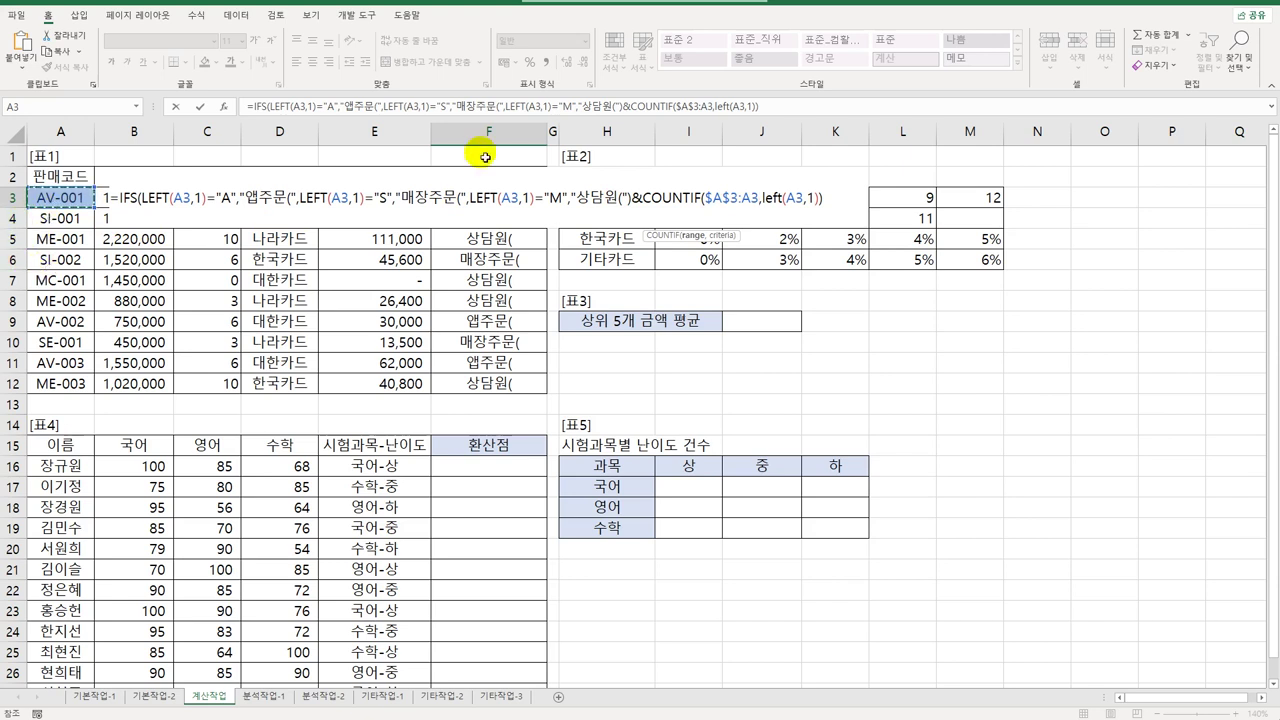
{"action": "mouse_move", "coordinate": [762, 198]}
{"action": "left_mouse_down"}
{"action": "mouse_move", "coordinate": [741, 198]}
{"action": "mouse_move", "coordinate": [758, 200]}
{"action": "left_mouse_up"}
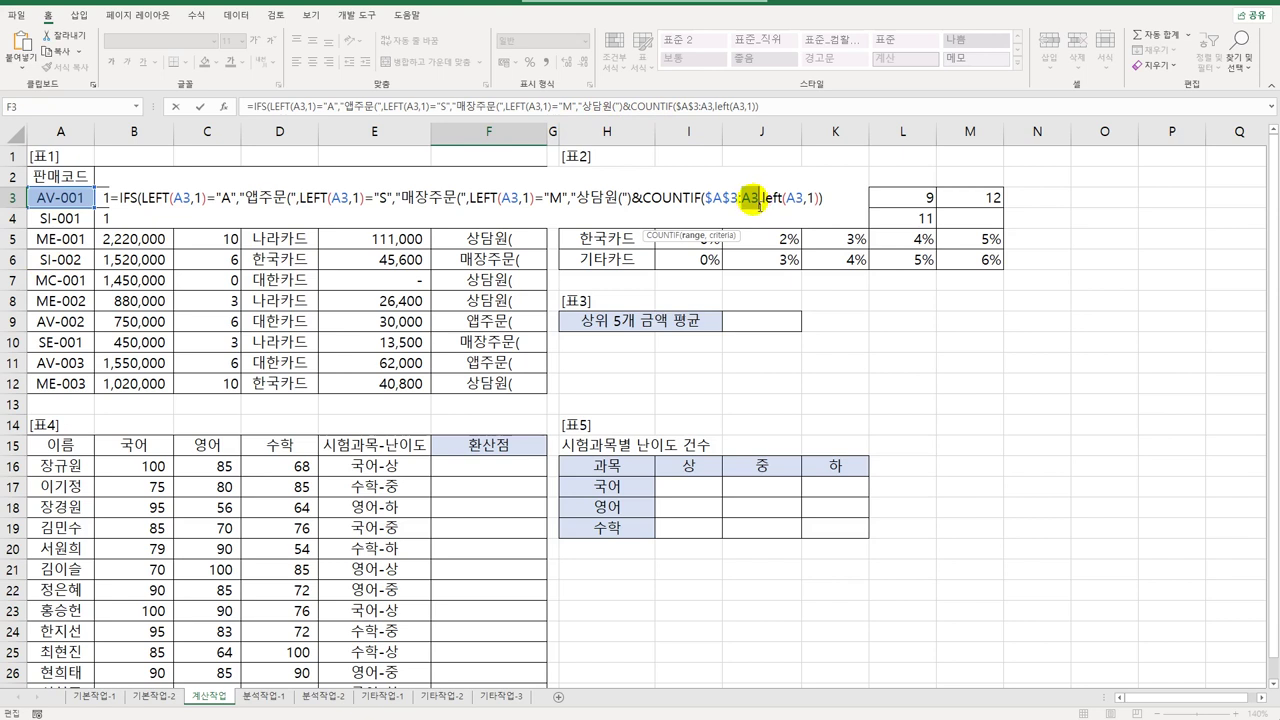
- Append &"*" to the LEFT(A3,1) criterion inside the COUNTIF function in F3
{"action": "left_click", "coordinate": [843, 206]}
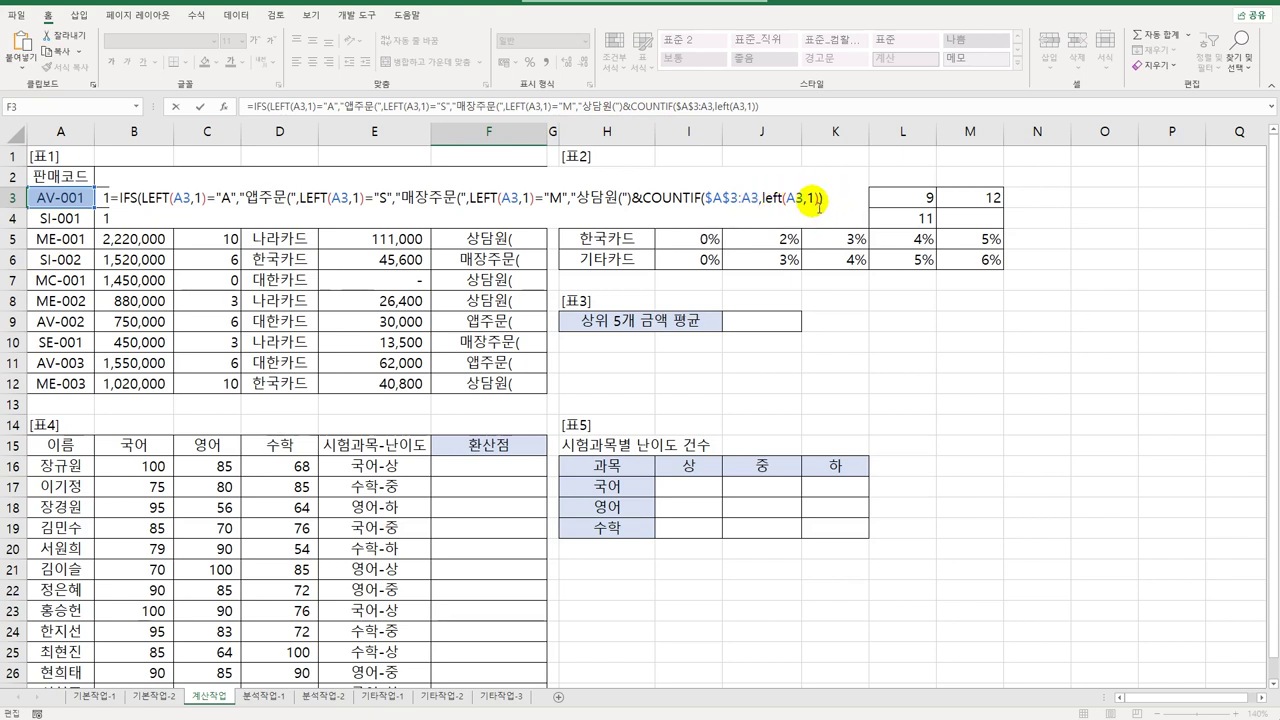
{"action": "left_click", "coordinate": [818, 202]}
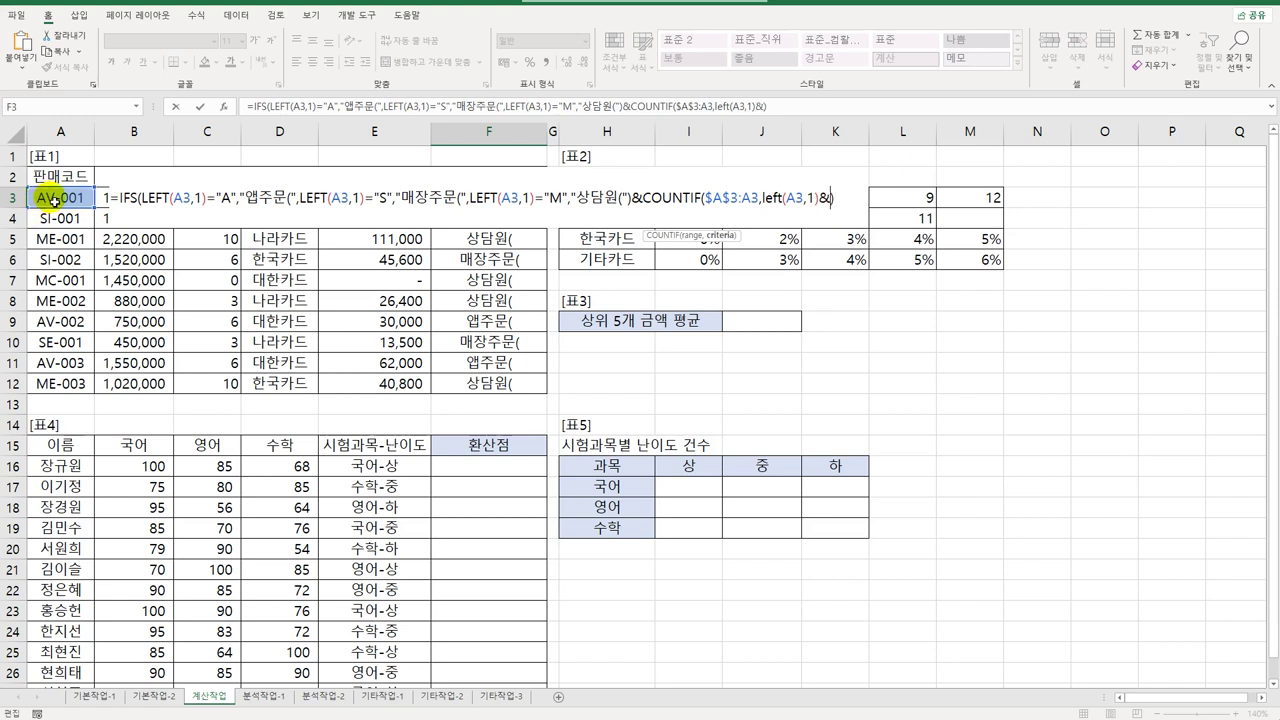
{"action": "type", "text": "\"*\""}
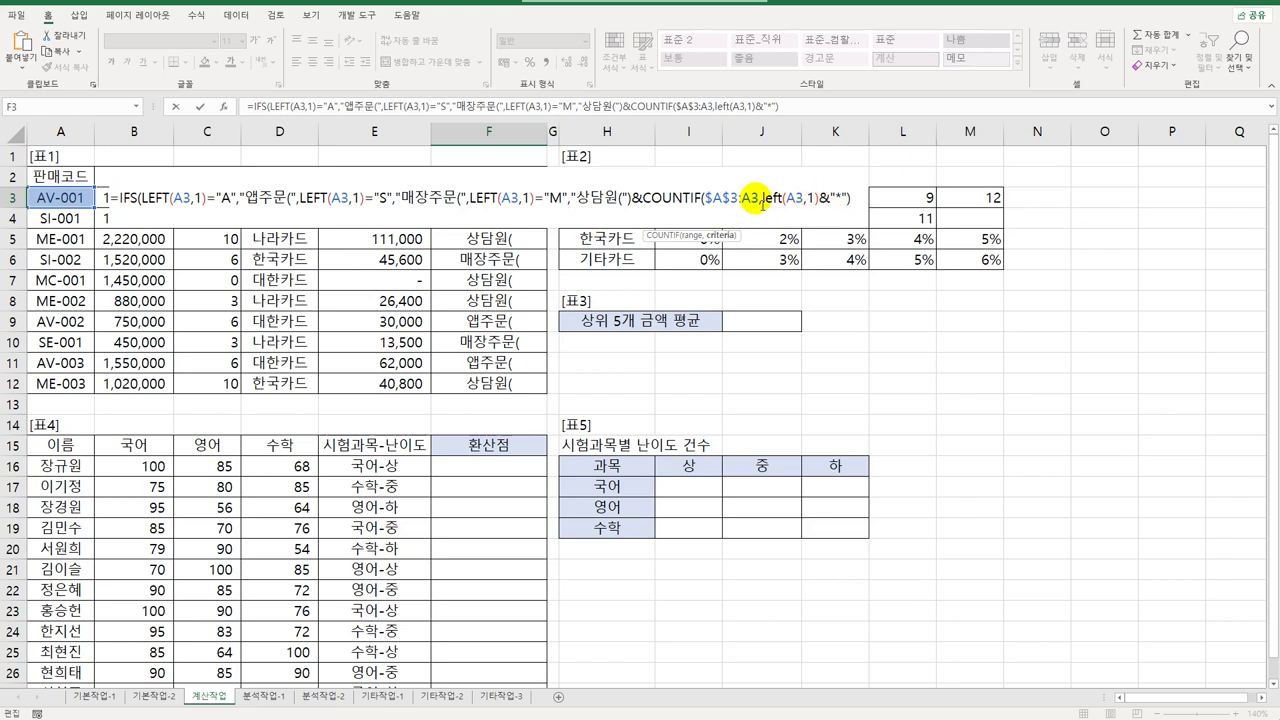
{"action": "left_click_drag", "start_coordinate": [764, 200], "coordinate": [855, 205]}
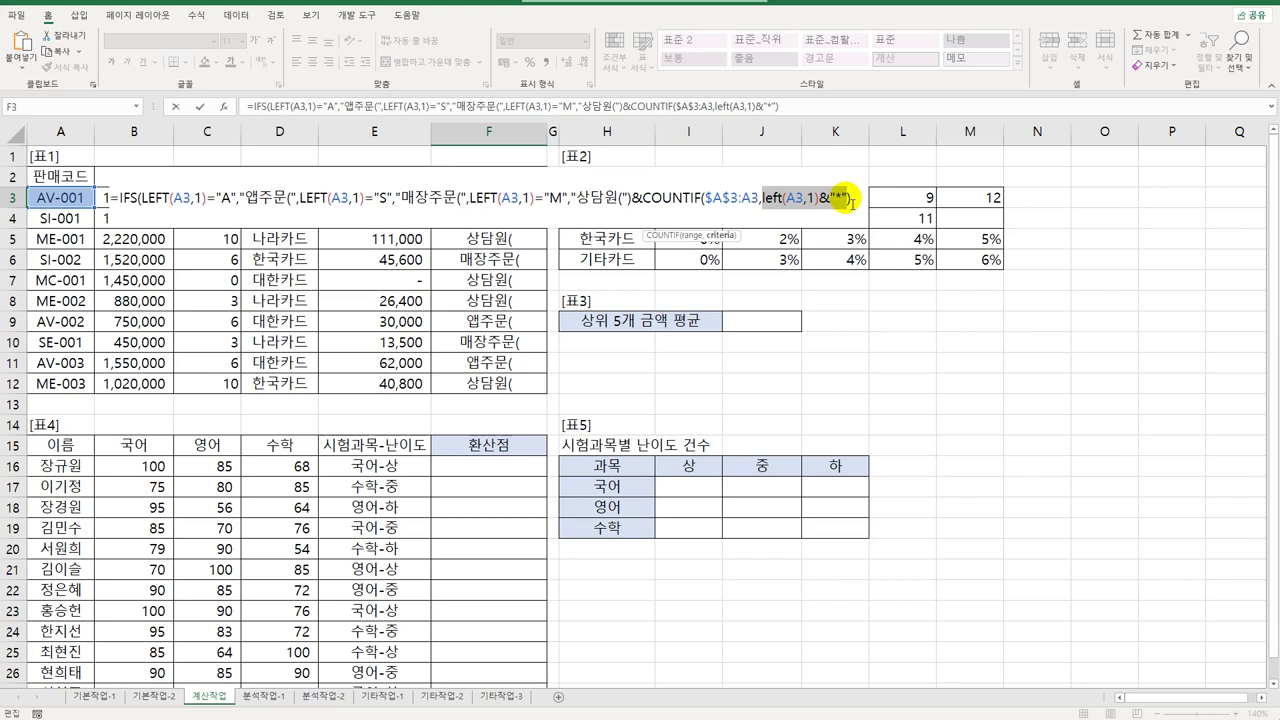
{"action": "left_click", "coordinate": [866, 207]}
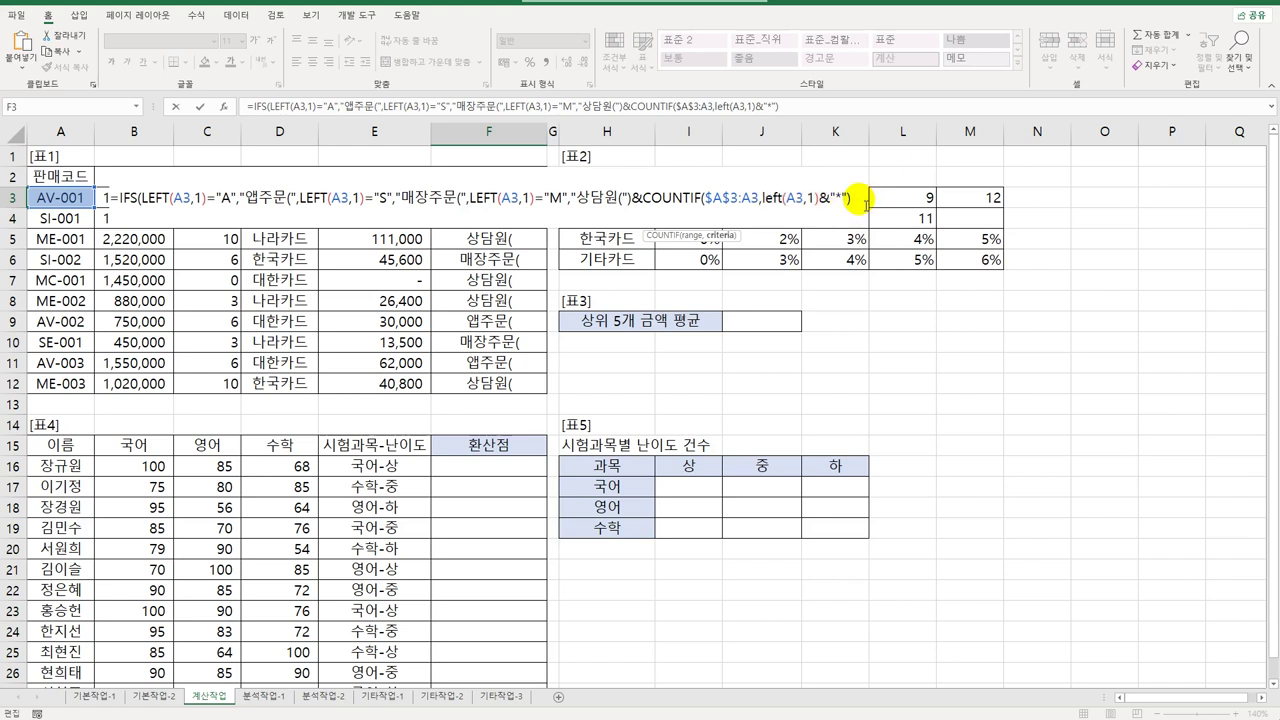
- Append &")" to the end of the F3 formula, complete it, and fill it down through F12
{"action": "type", "text": "&"}
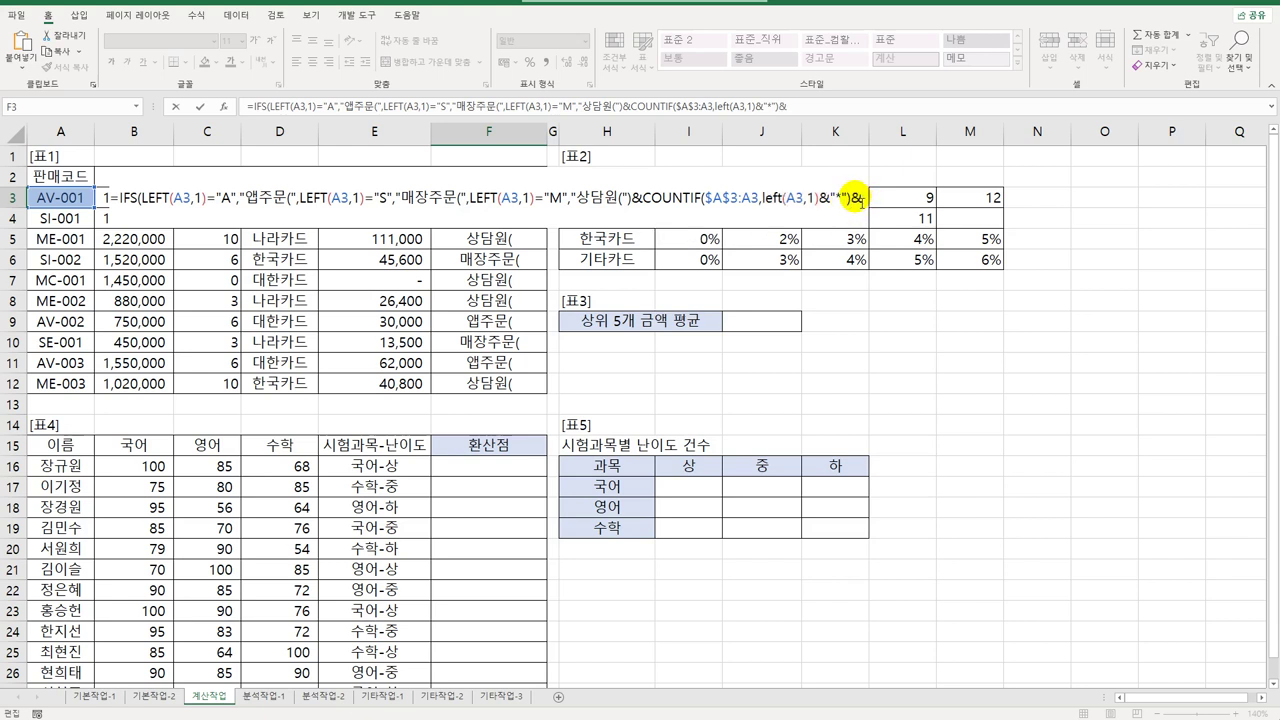
{"action": "type", "text": "\")\""}
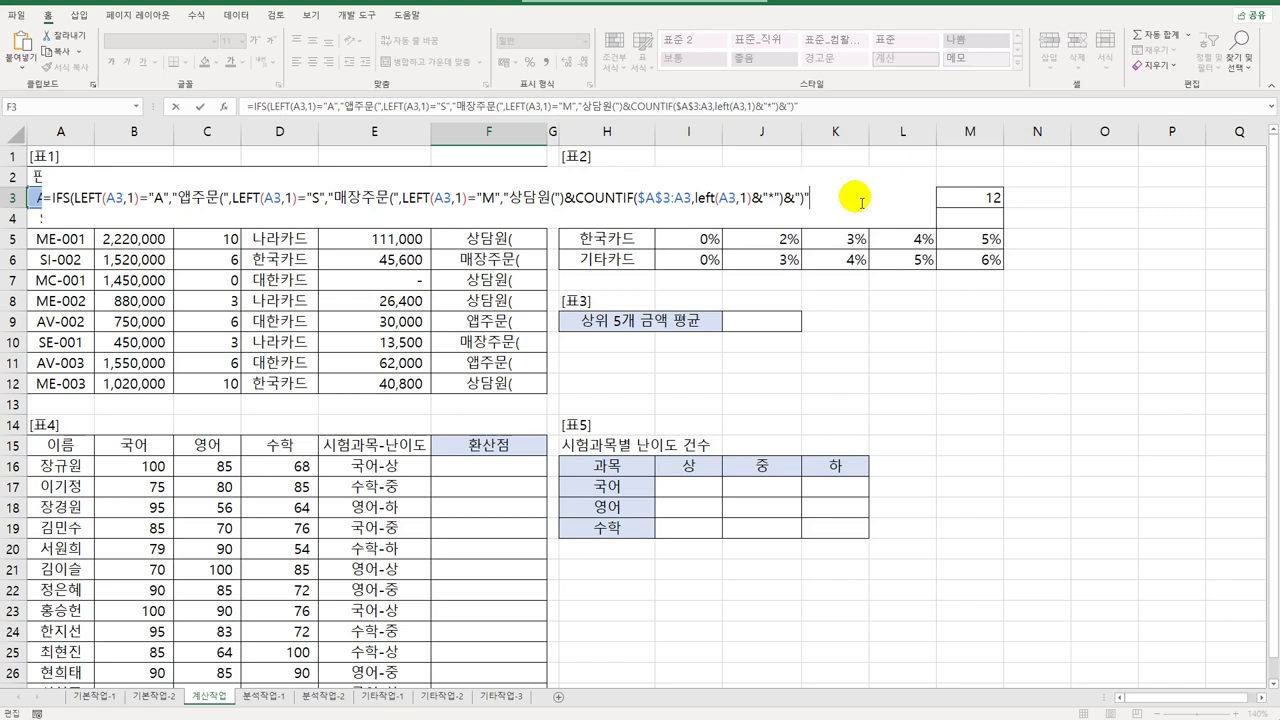
{"action": "key", "text": "ctrl+Return"}
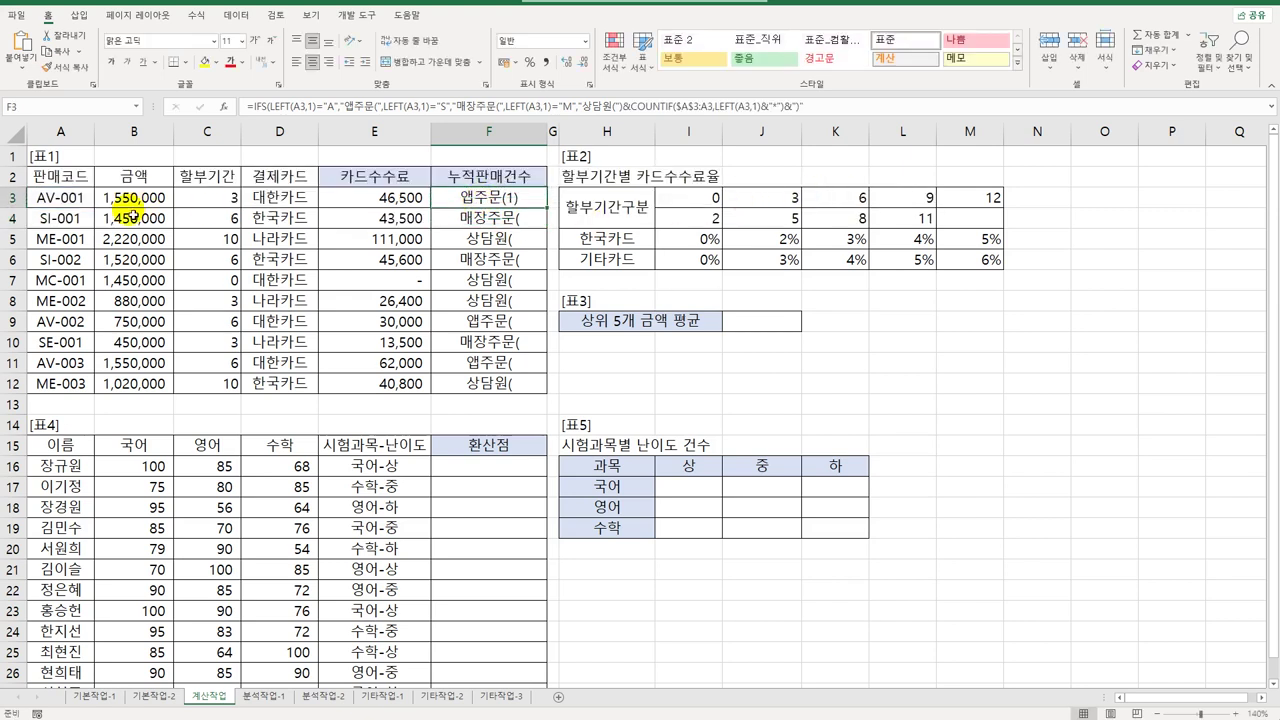
{"action": "left_click_drag", "start_coordinate": [553, 214], "coordinate": [543, 402]}
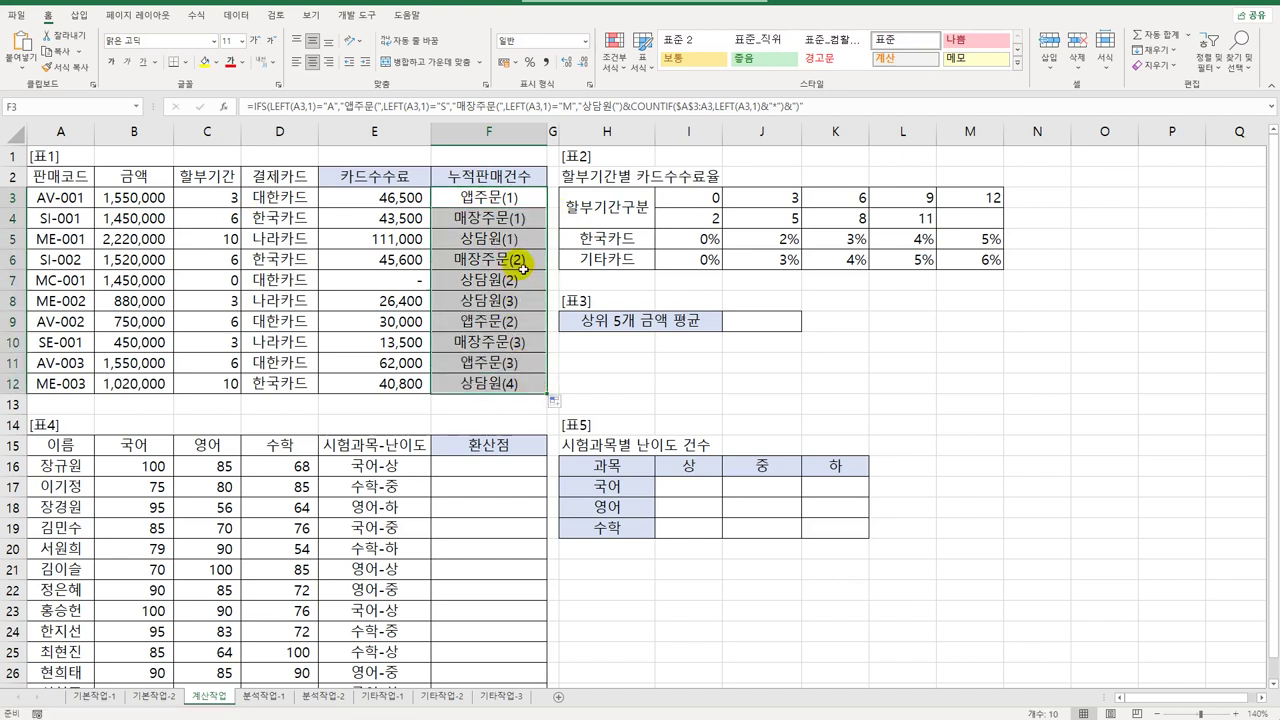
- Review the filled 누적판매건수 cells and the COUNTIF range and criterion in the F3 formula
{"action": "left_click_drag", "start_coordinate": [522, 262], "coordinate": [509, 296]}
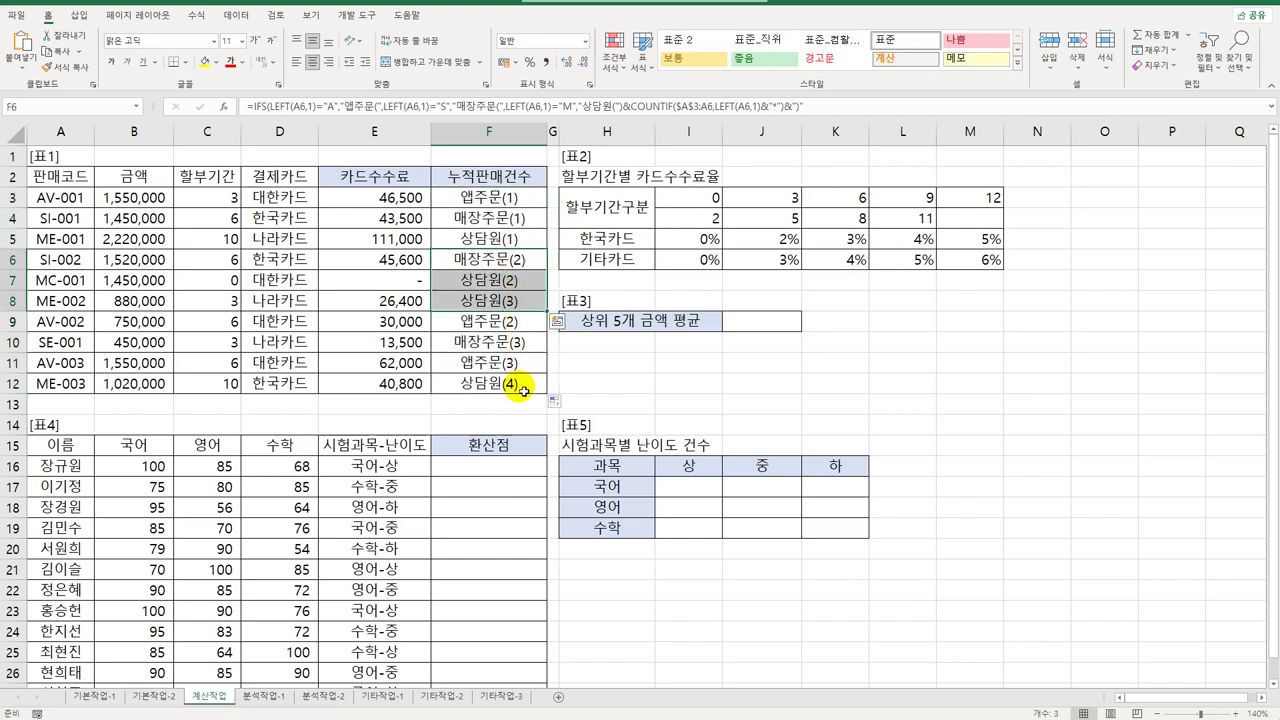
{"action": "left_click", "coordinate": [518, 385]}
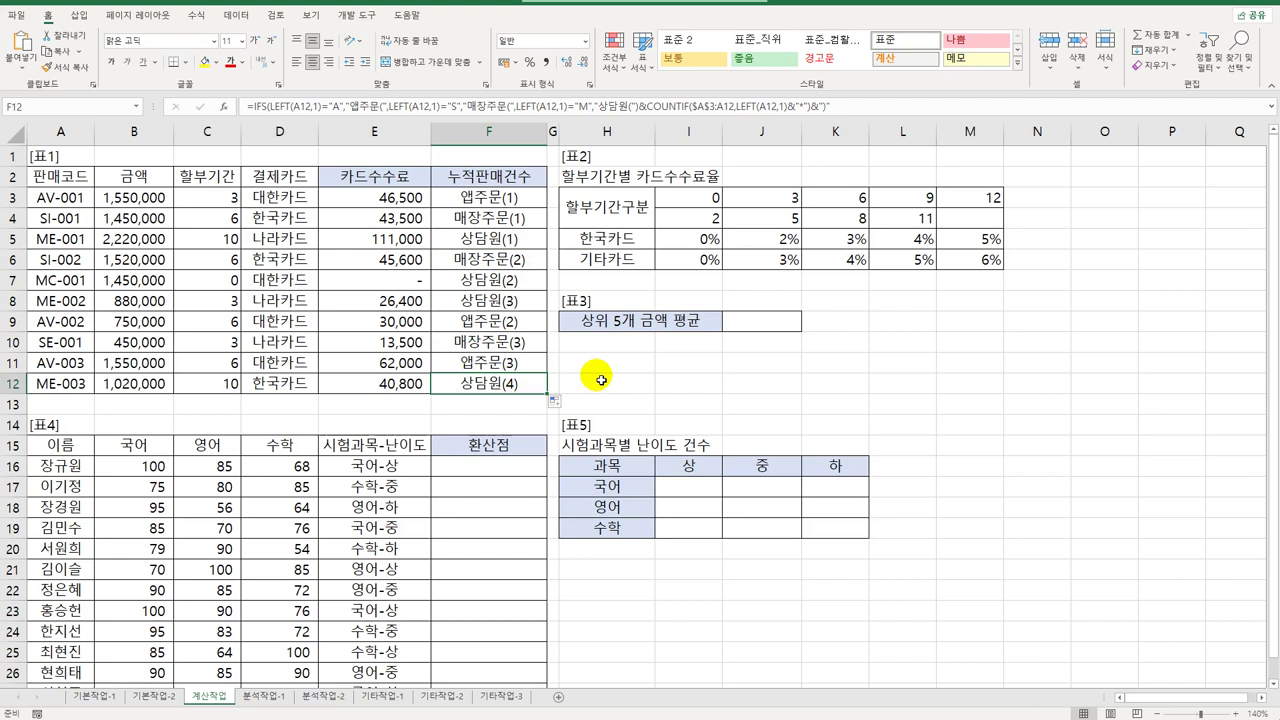
{"action": "double_click", "coordinate": [520, 198]}
{"action": "left_click_drag", "start_coordinate": [748, 204], "coordinate": [845, 208]}
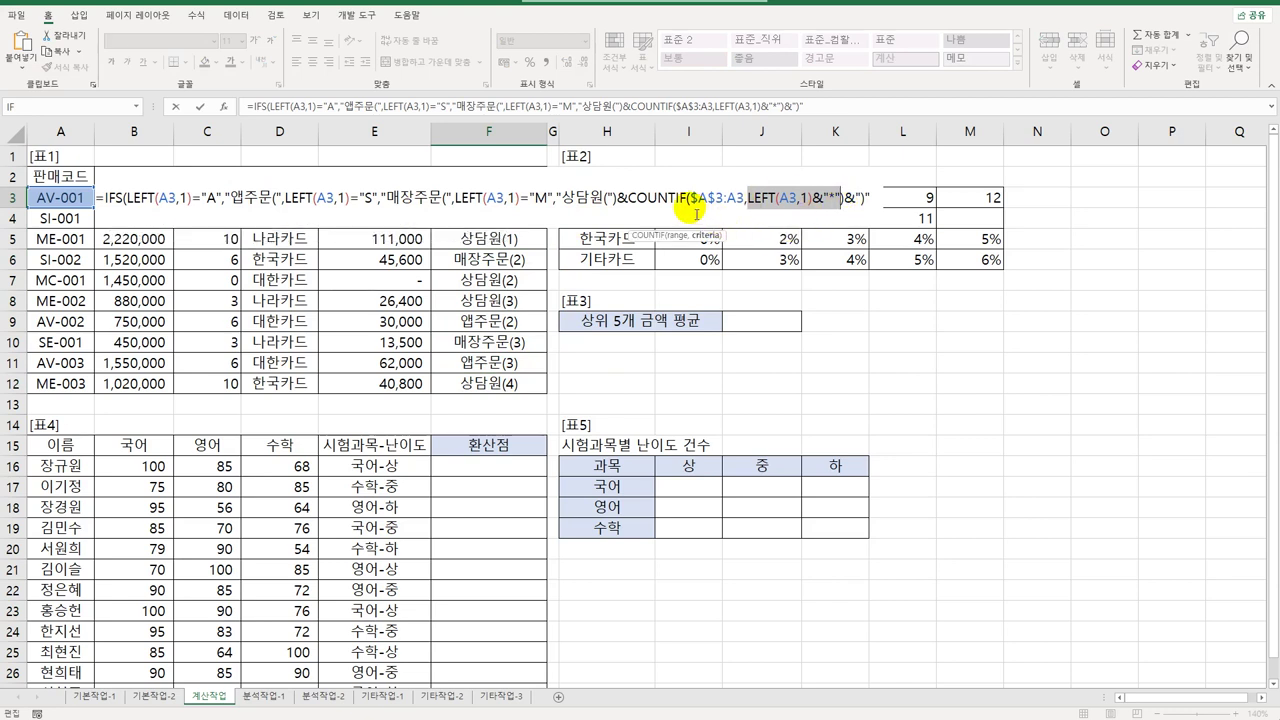
{"action": "left_click_drag", "start_coordinate": [689, 198], "coordinate": [746, 205]}
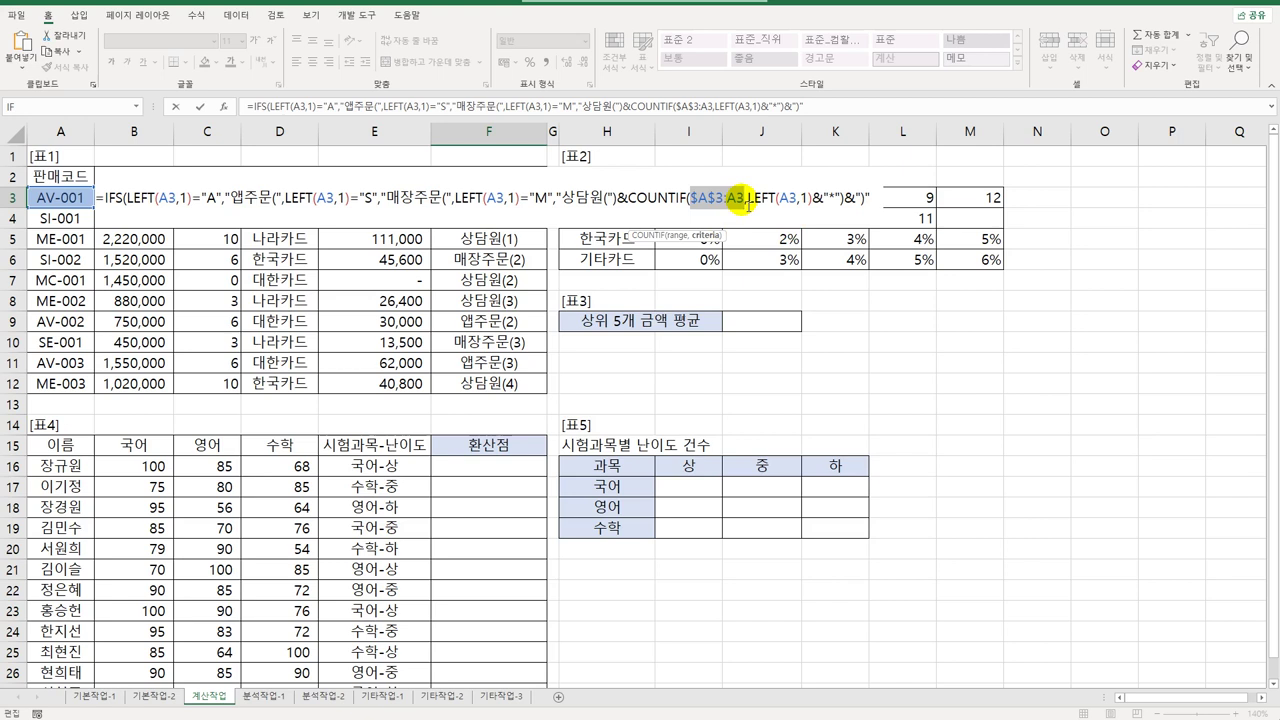
{"action": "left_click", "coordinate": [746, 205]}
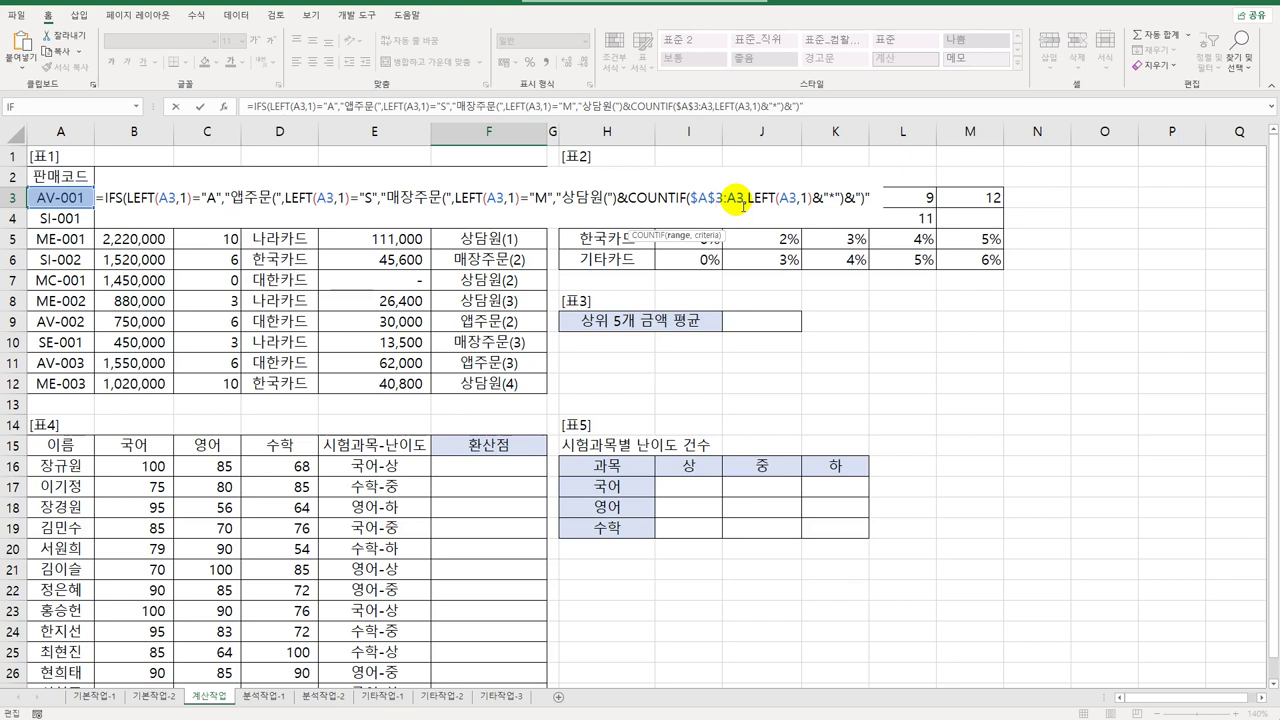
{"action": "key", "text": "ctrl+Return"}
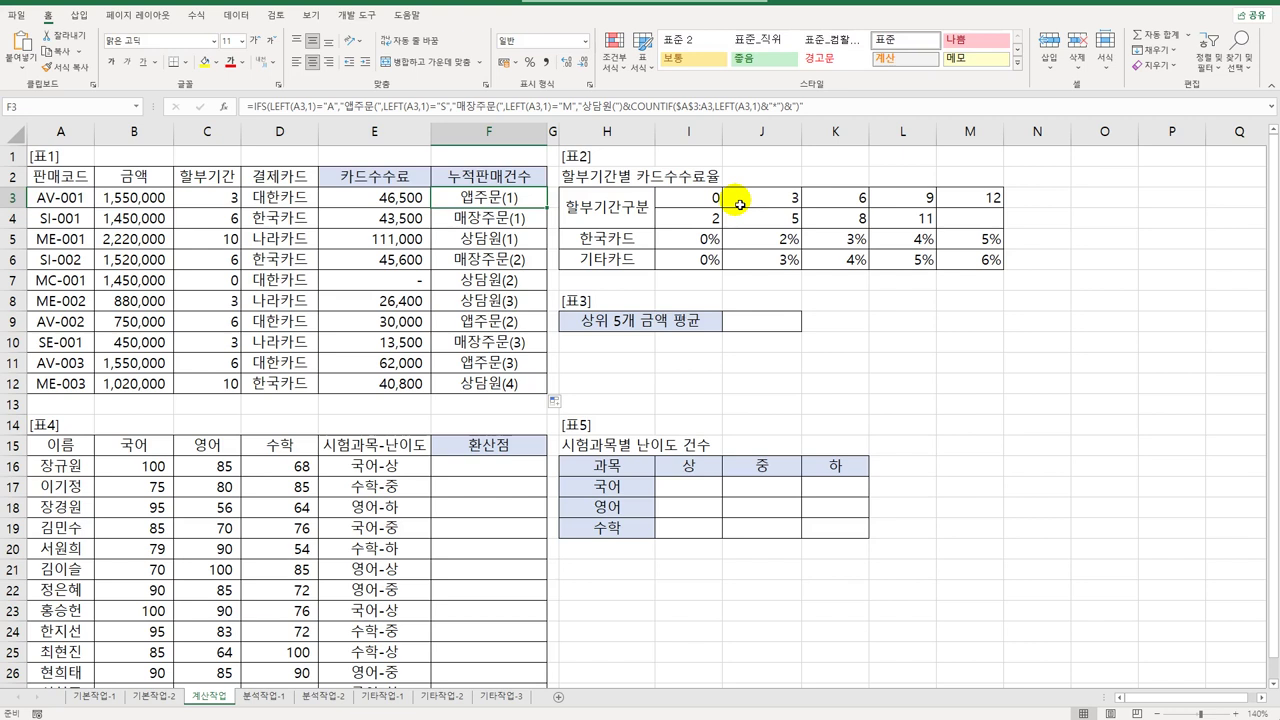
- Begin an AVERAGE formula with a nested LARGE function in 표3 cell J9
{"action": "left_click", "coordinate": [760, 321]}
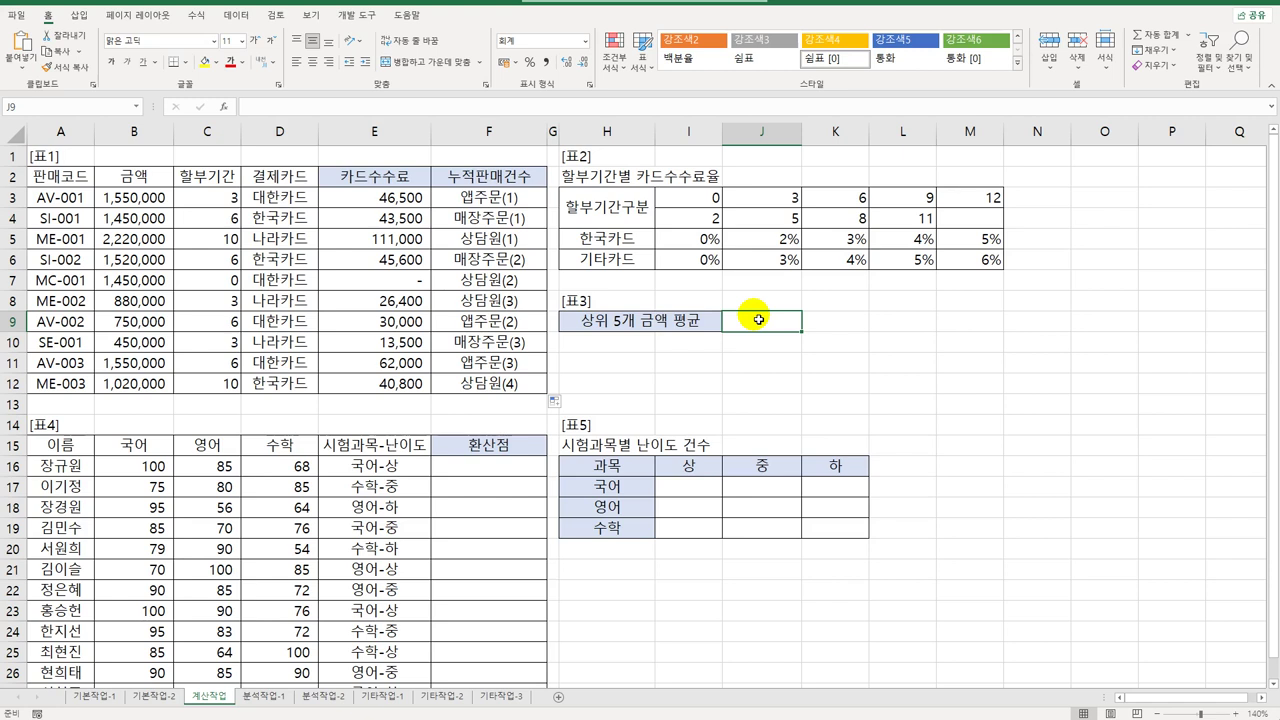
{"action": "type", "text": "="}
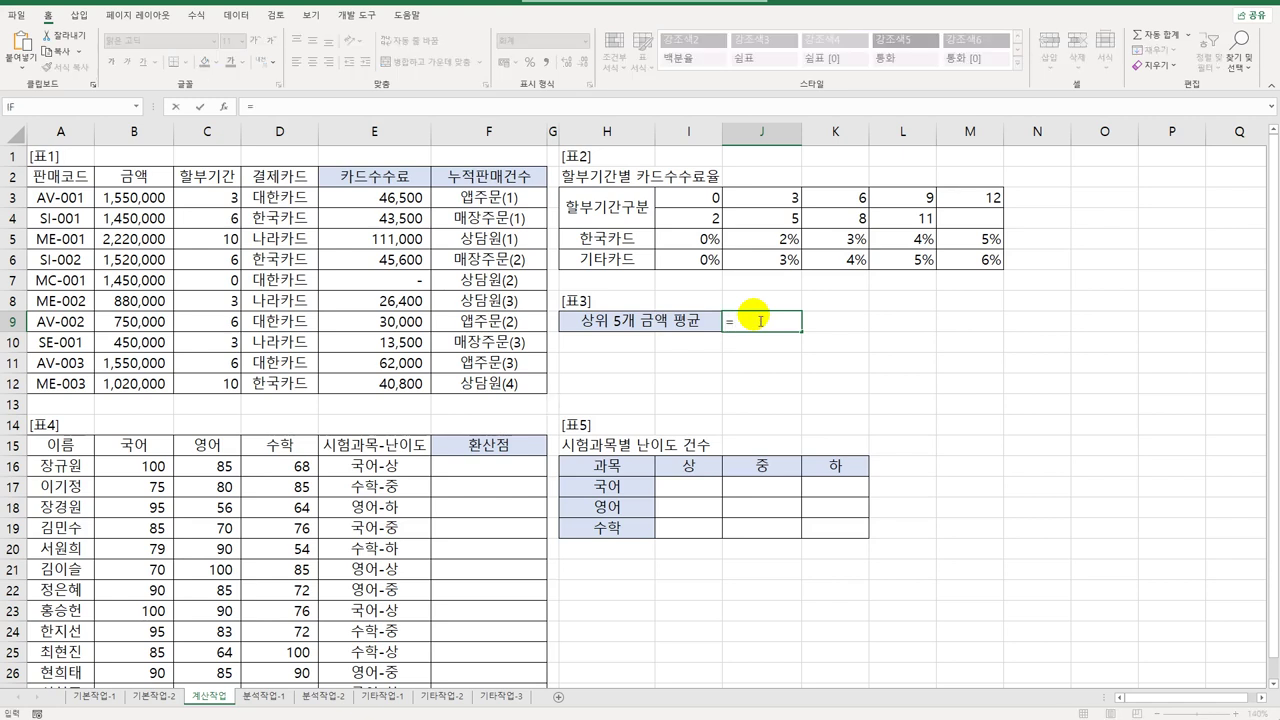
{"action": "type", "text": "ave"}
{"action": "key", "text": "Down"}
{"action": "key", "text": "Tab"}
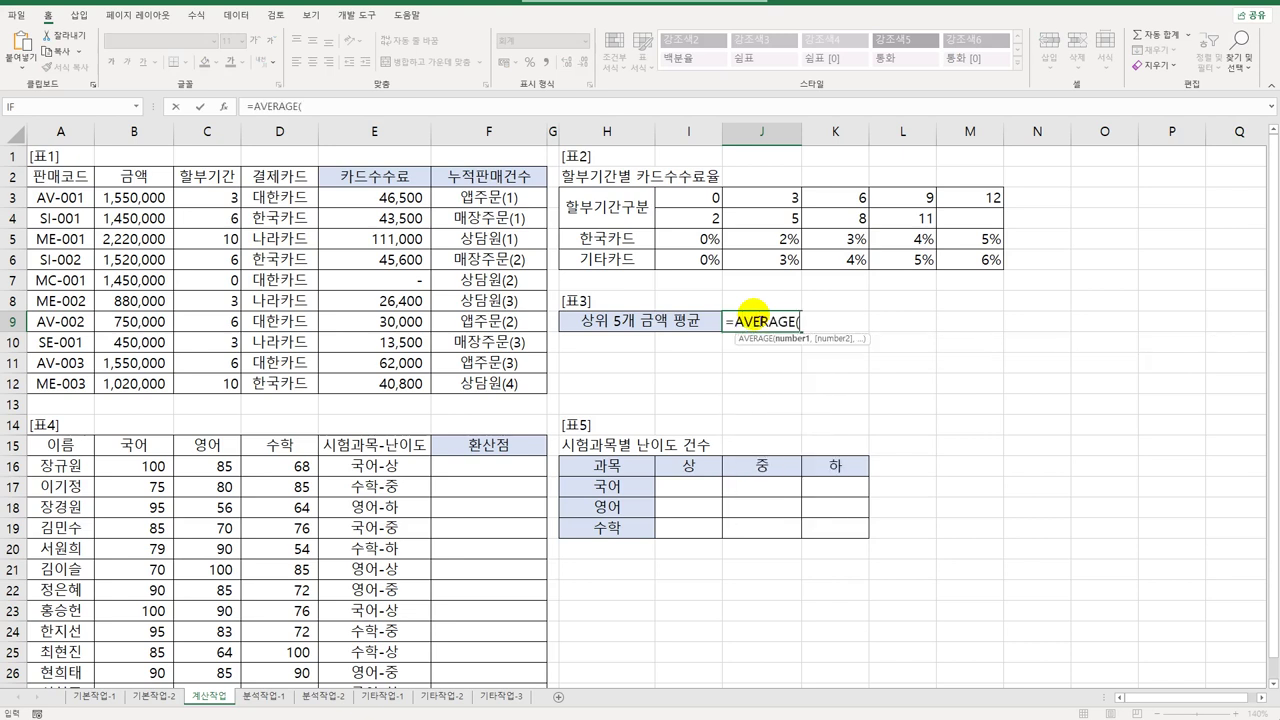
{"action": "type", "text": "lar"}
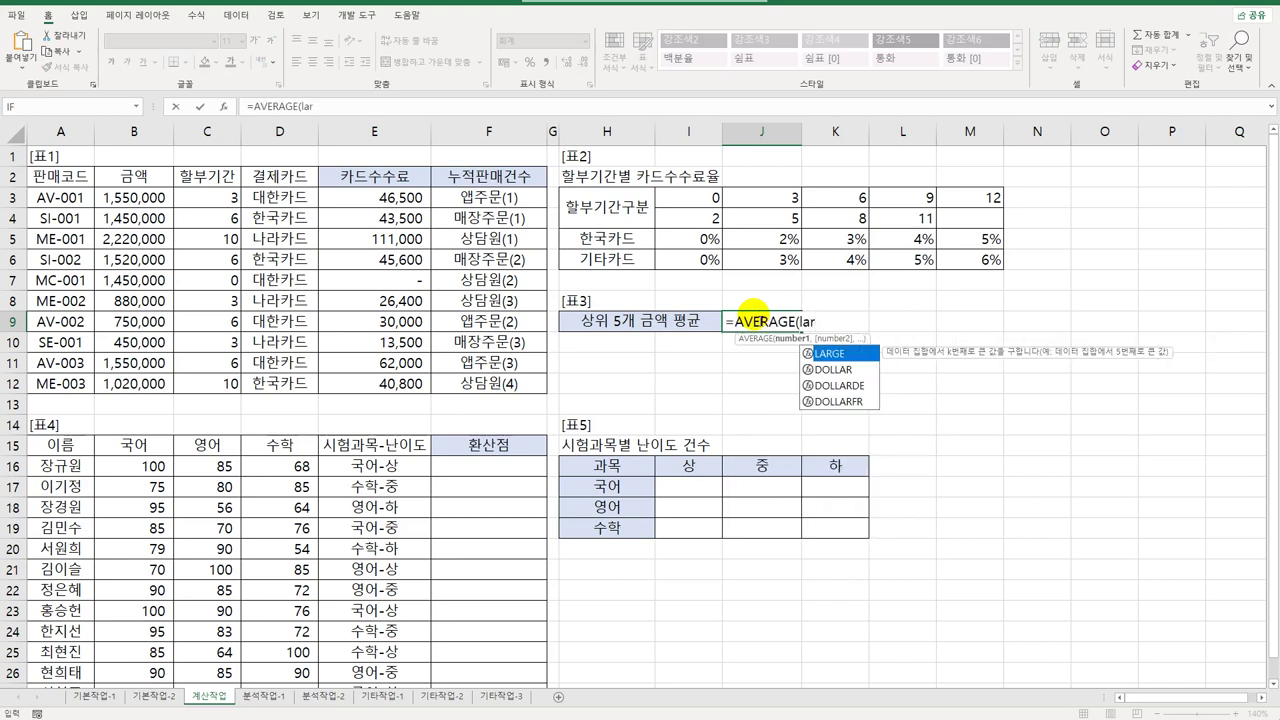
{"action": "key", "text": "Tab"}
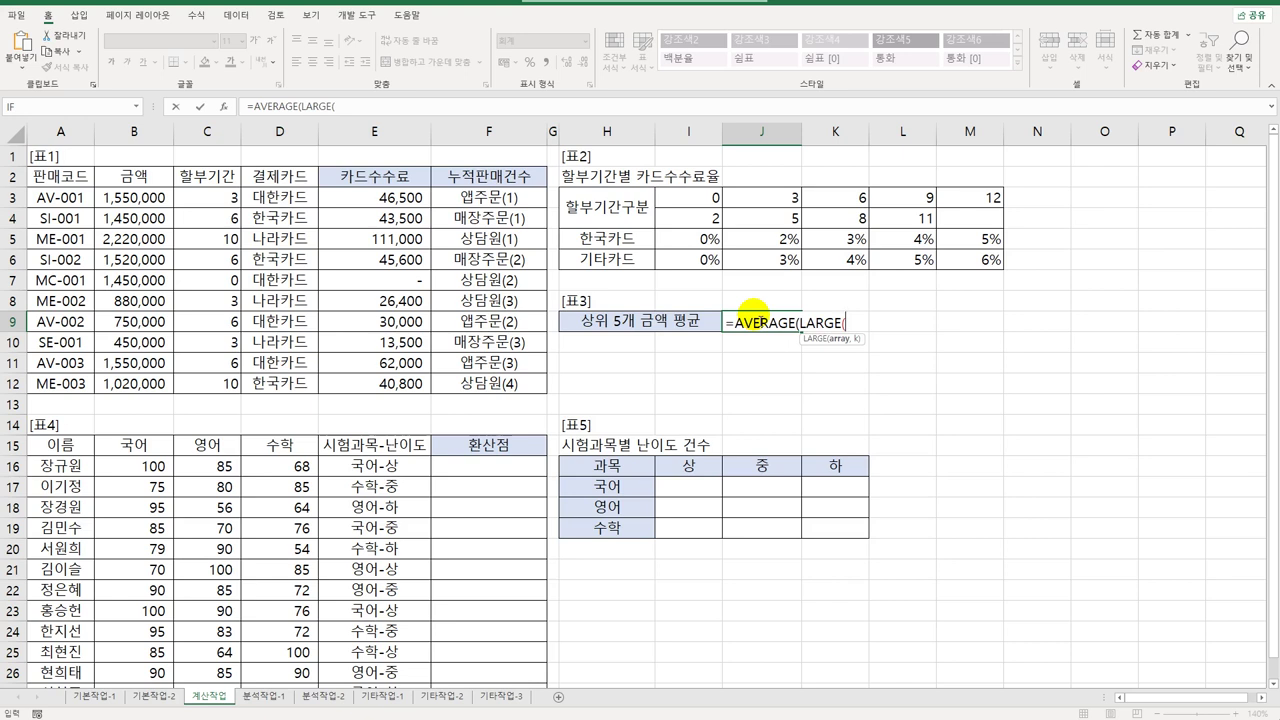
- Give LARGE the range B3:B12 and the constants {1,2,3,4,5}, close both functions, and enter J9 as an array formula
{"action": "left_click_drag", "start_coordinate": [160, 196], "coordinate": [169, 388]}
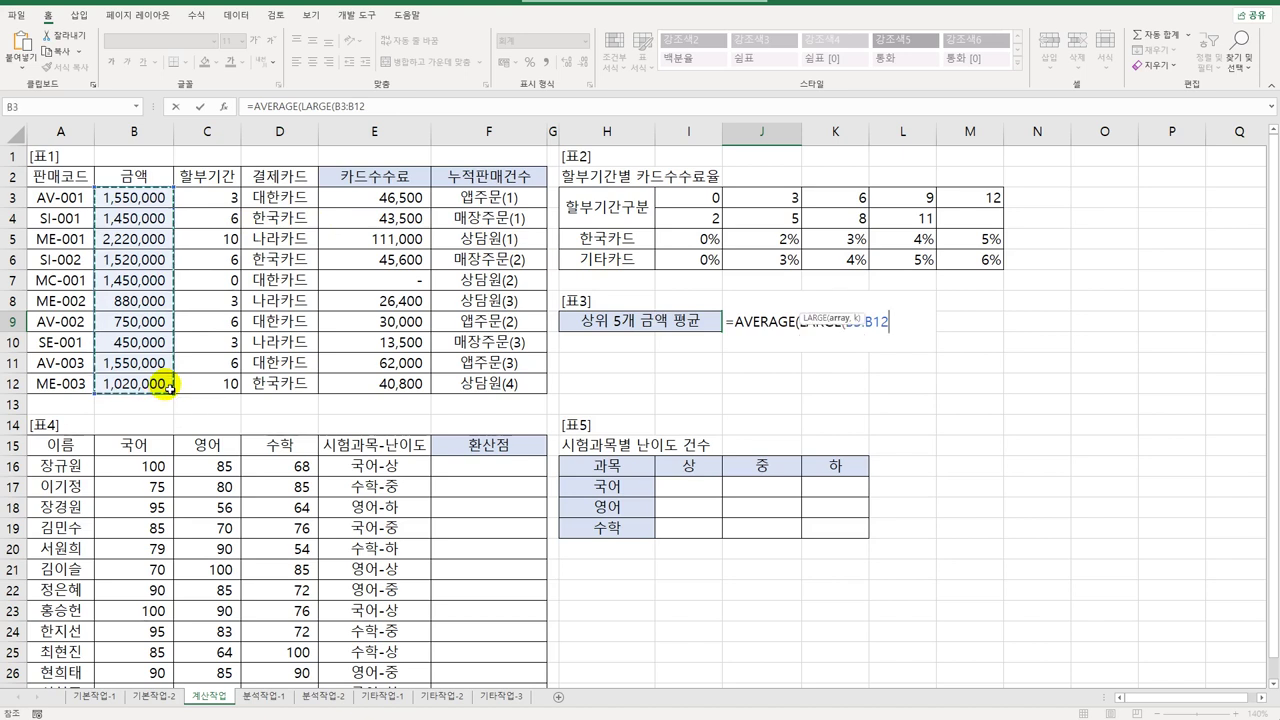
{"action": "type", "text": ",{"}
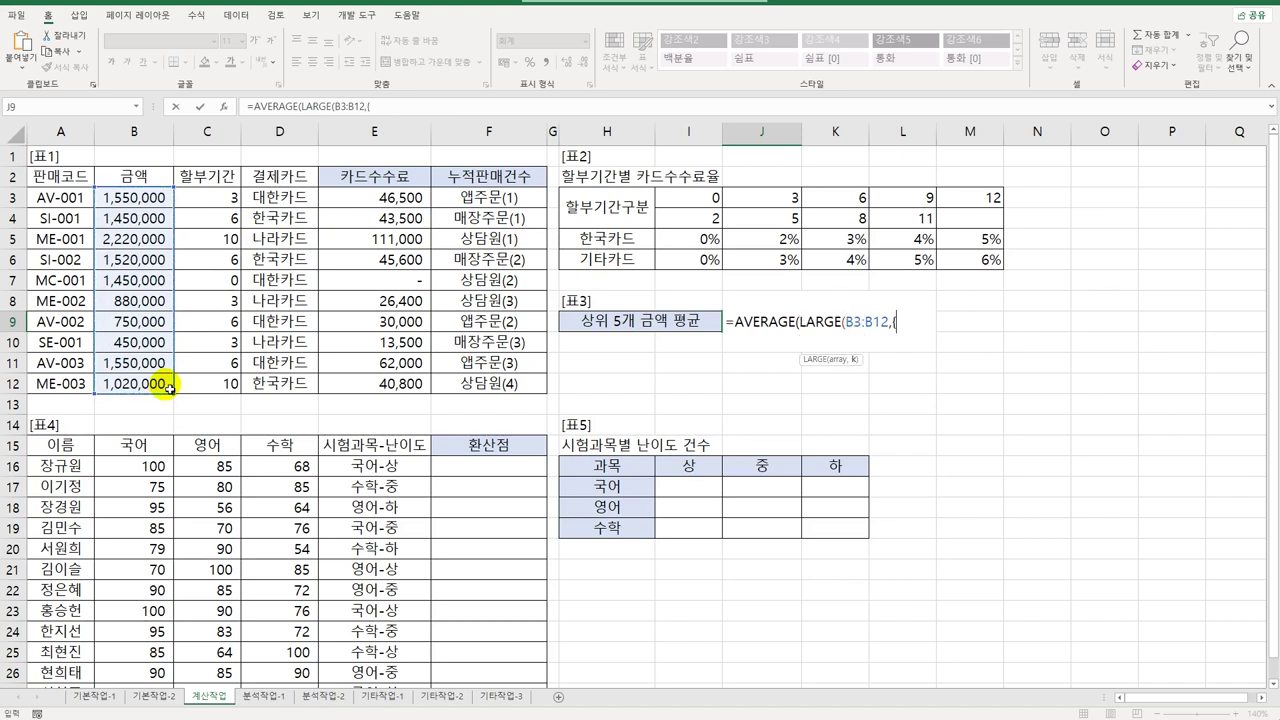
{"action": "type", "text": "1,2,3,4,5"}
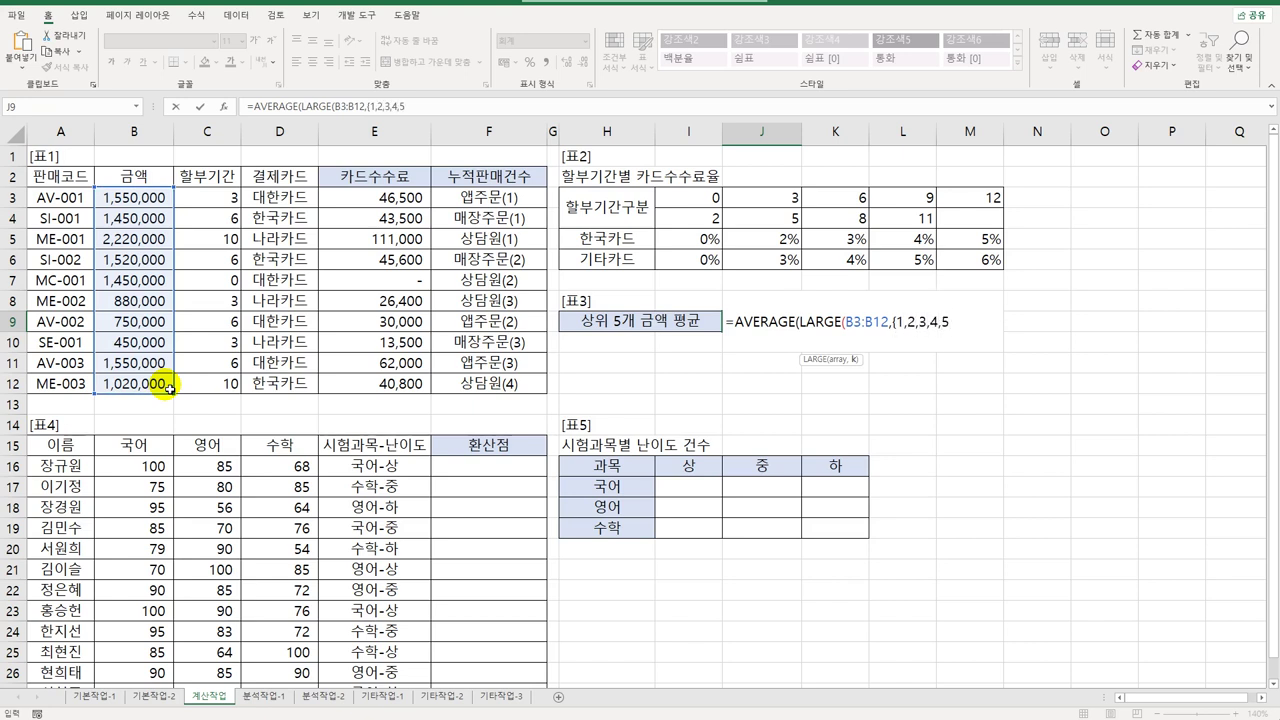
{"action": "type", "text": "})"}
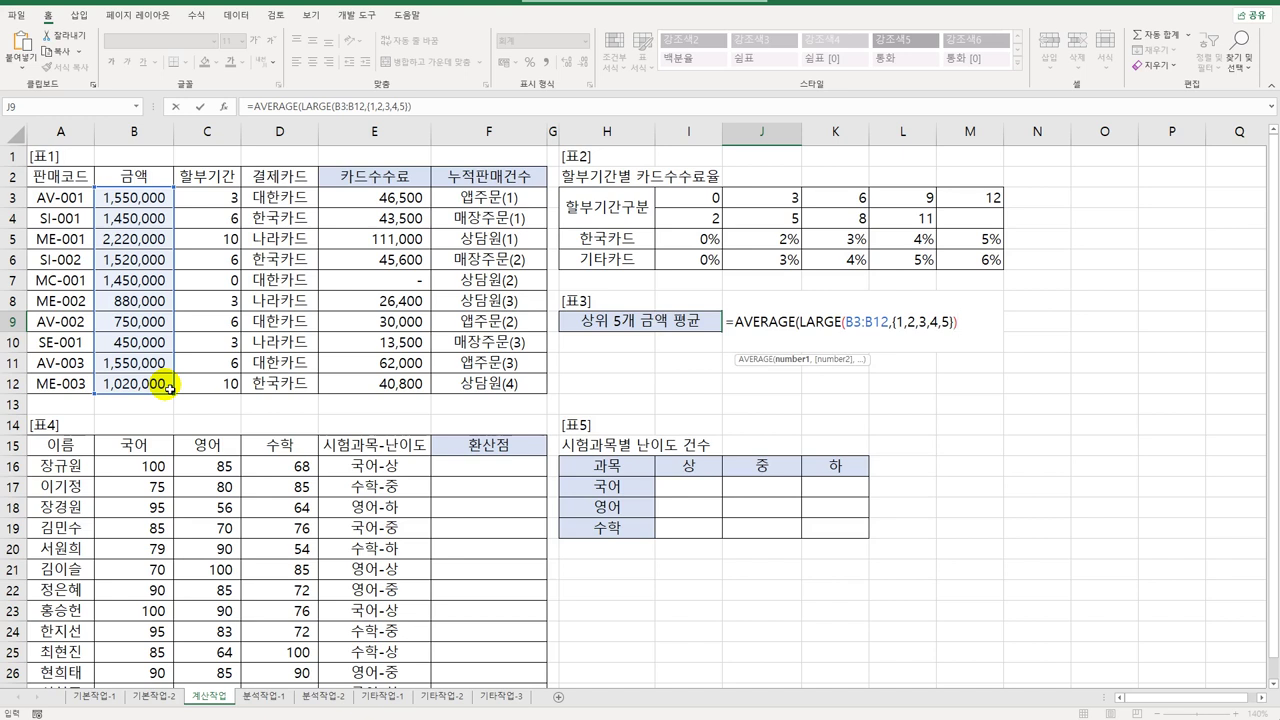
{"action": "type", "text": ")"}
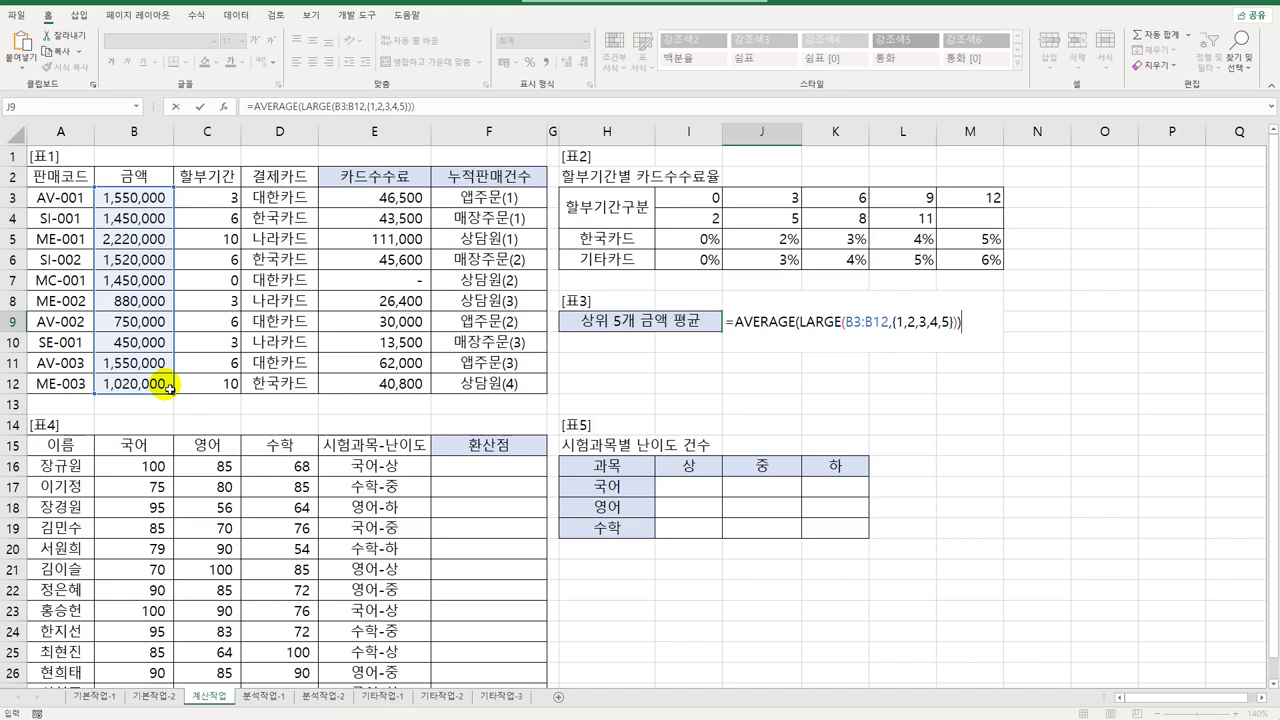
{"action": "key", "text": "ctrl+shift+Return"}
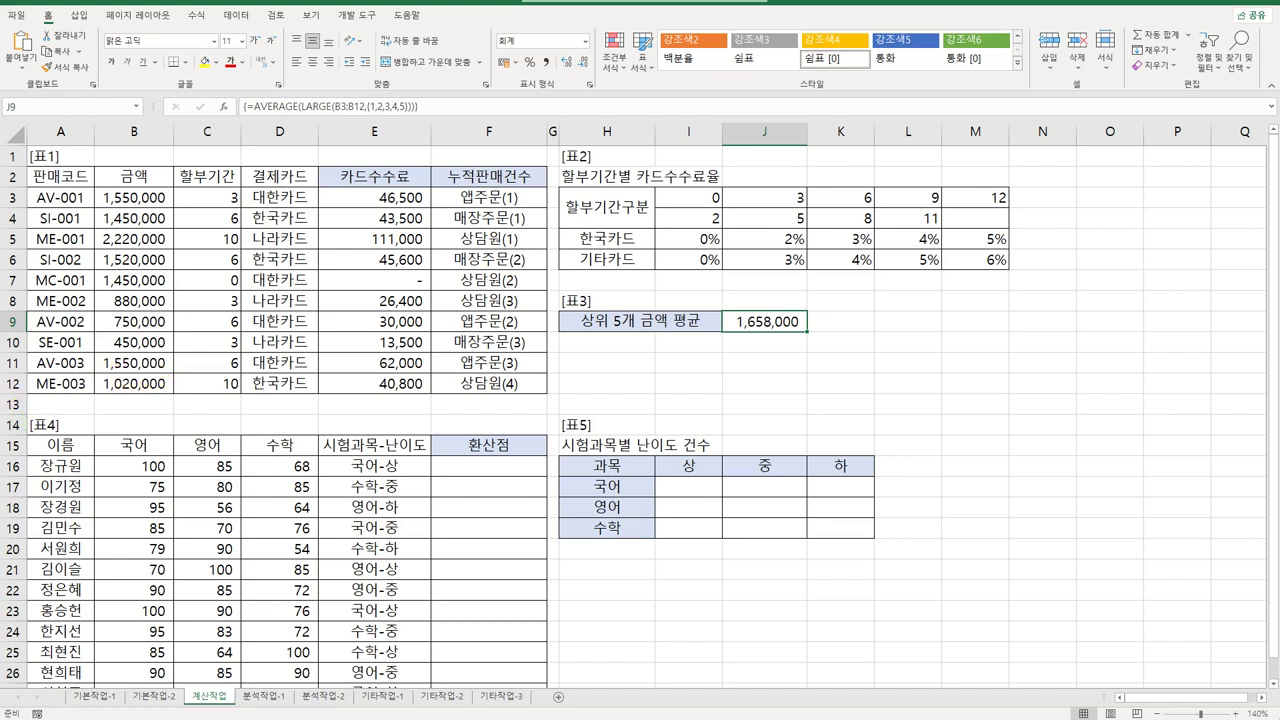
- Examine the 시험과목-난이도 entries in 표4 and the subject and difficulty headings in 표5
{"action": "left_click", "coordinate": [466, 472]}
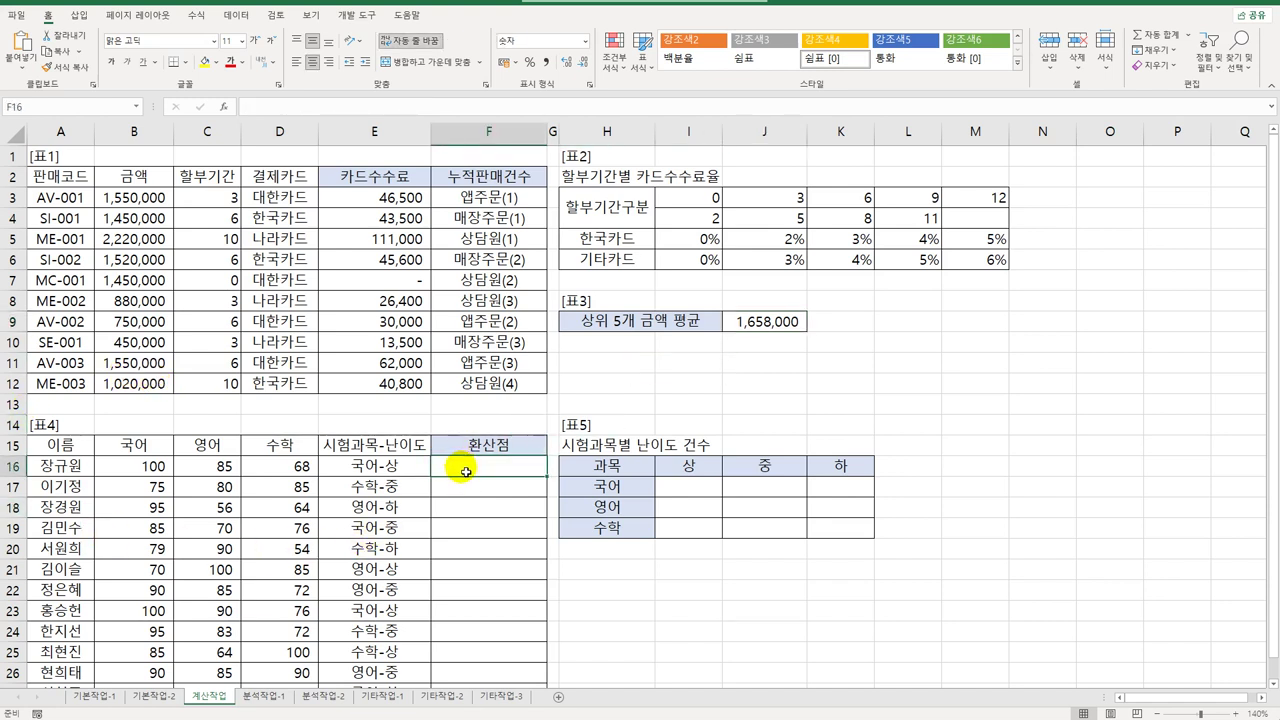
{"action": "left_click", "coordinate": [690, 492]}
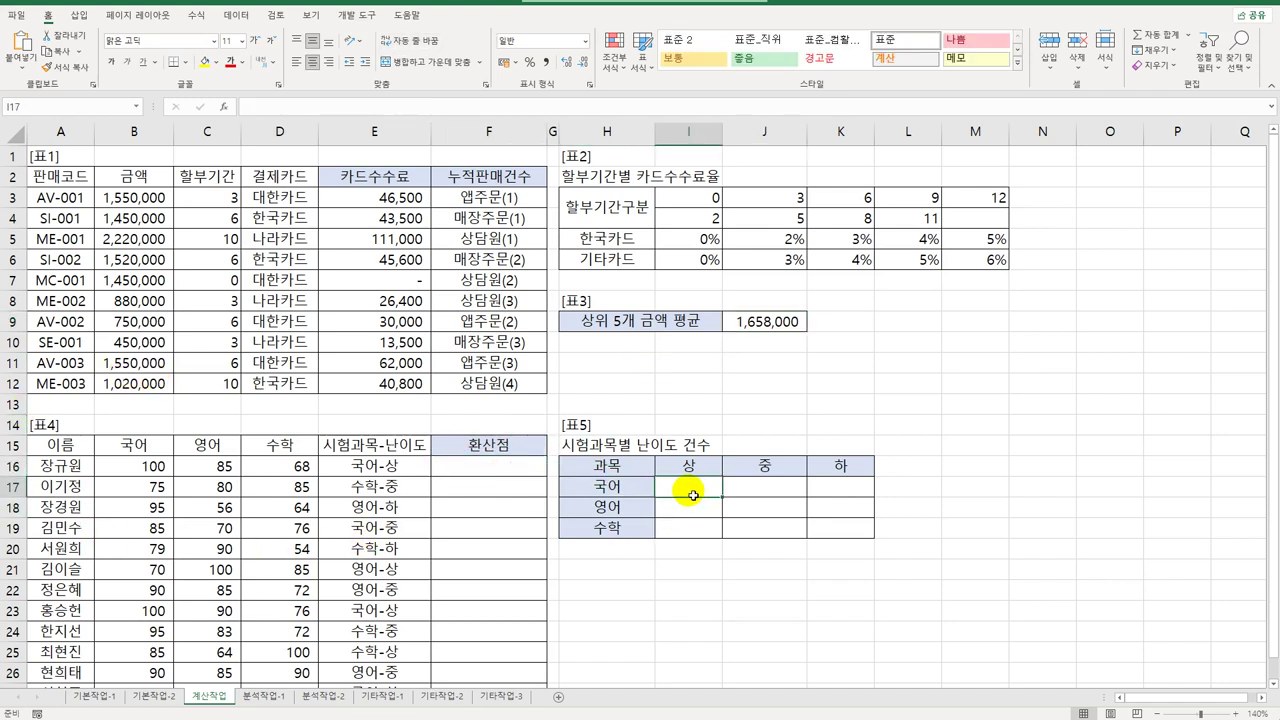
{"action": "scroll", "coordinate": [690, 490], "scroll_direction": "down", "scroll_amount": 3}
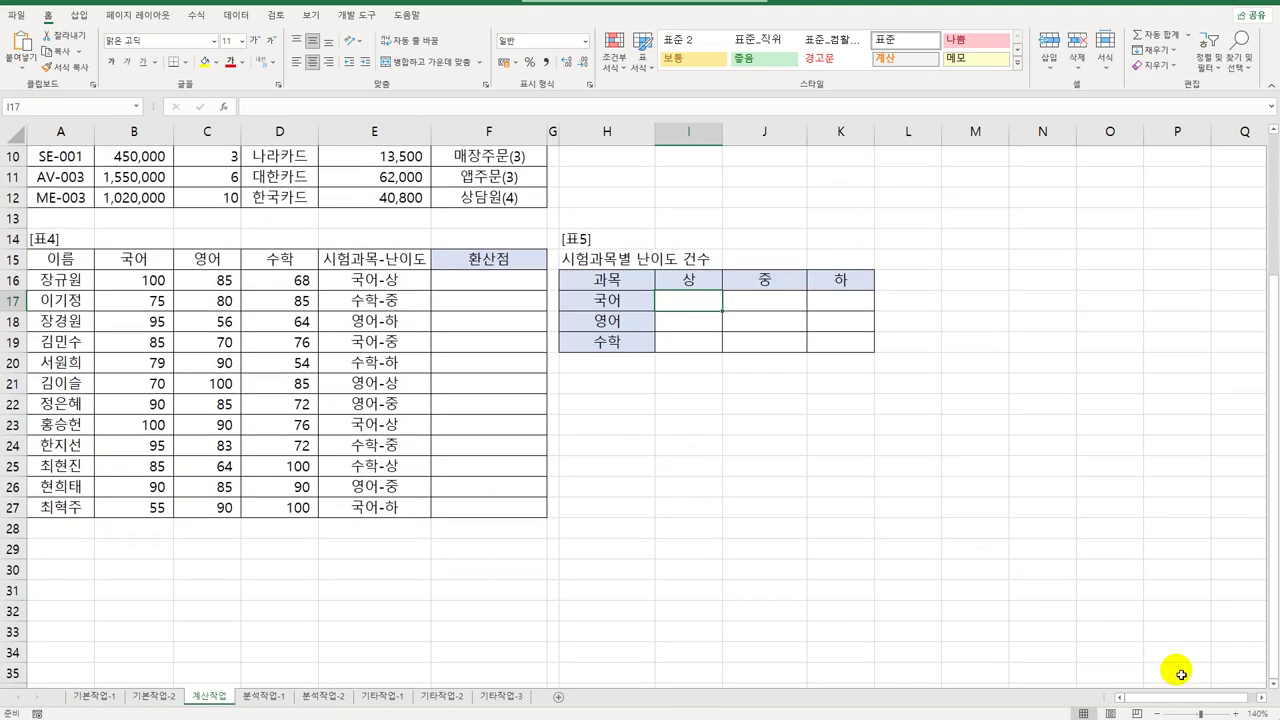
{"action": "left_click", "coordinate": [1273, 684]}
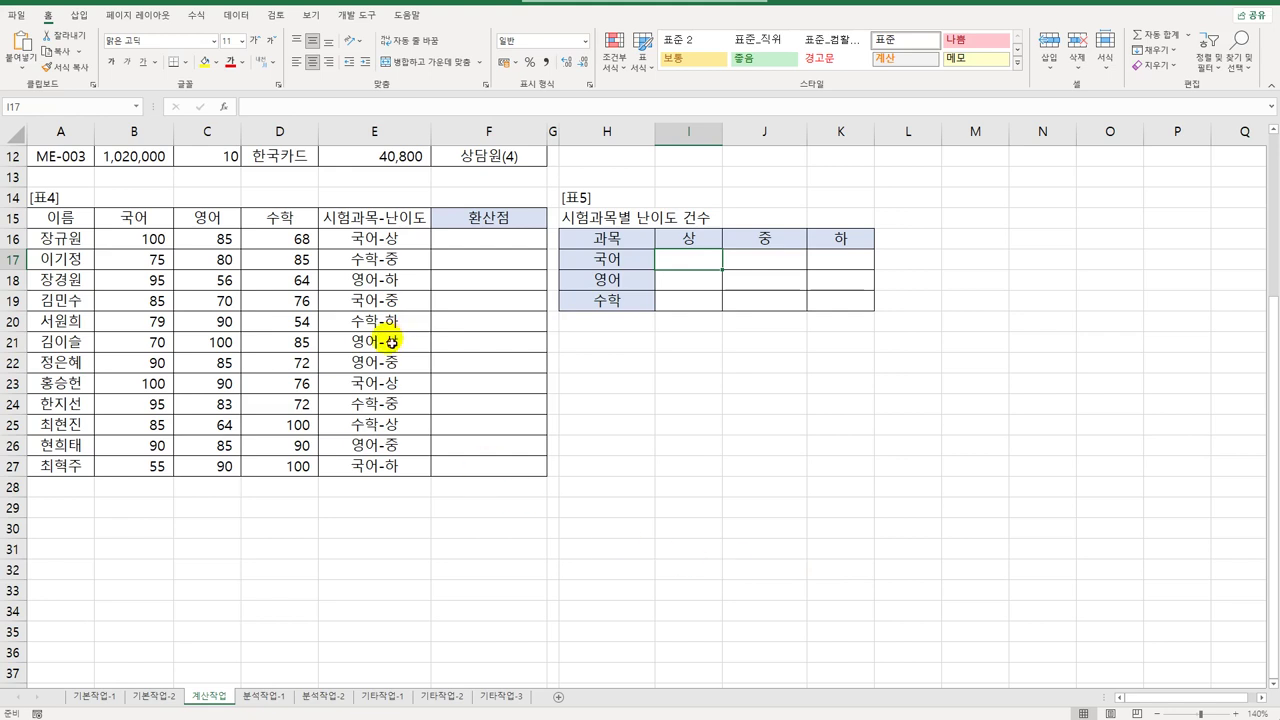
{"action": "left_click_drag", "start_coordinate": [385, 240], "coordinate": [372, 470]}
{"action": "left_click_drag", "start_coordinate": [610, 258], "coordinate": [602, 302]}
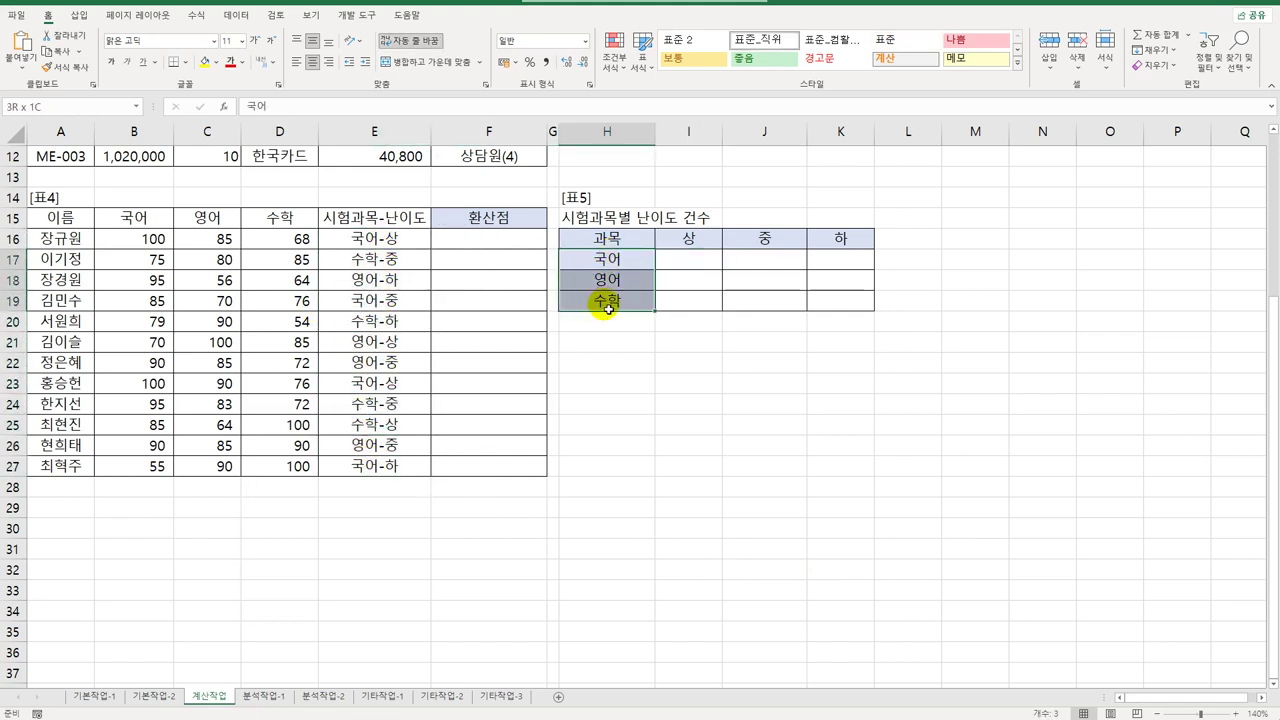
{"action": "left_click_drag", "start_coordinate": [675, 243], "coordinate": [846, 245]}
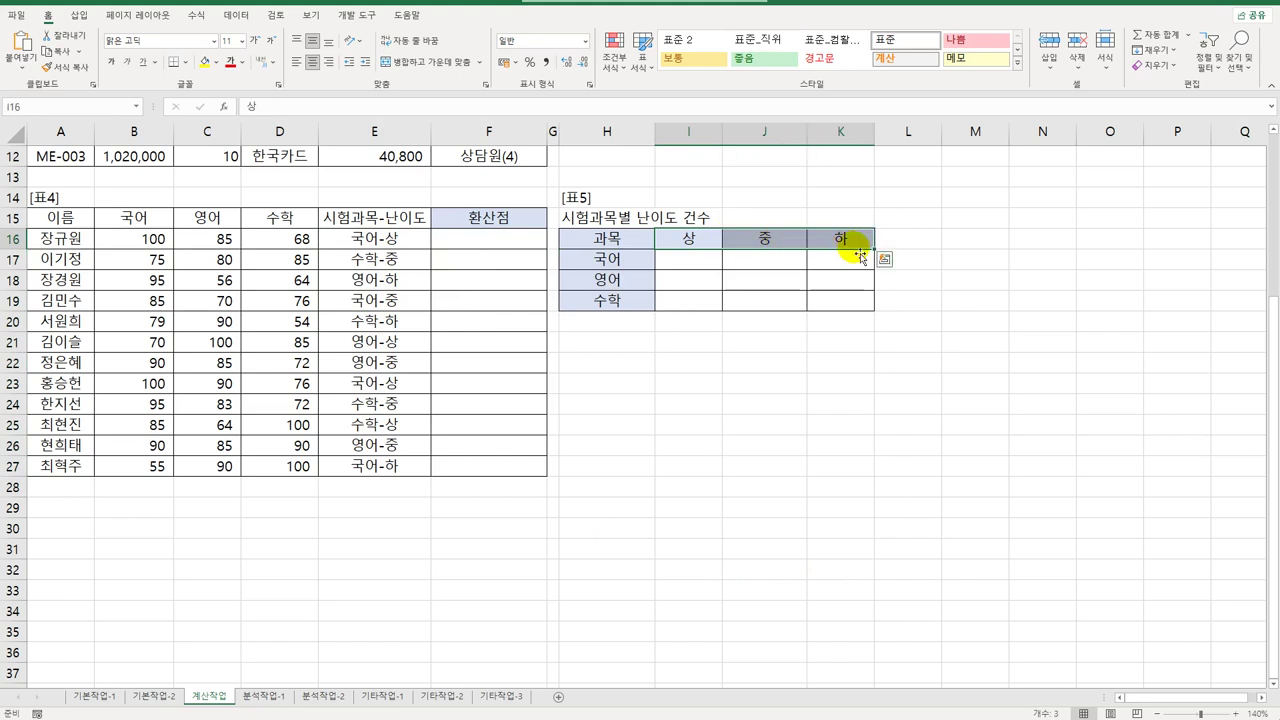
{"action": "left_click", "coordinate": [707, 260]}
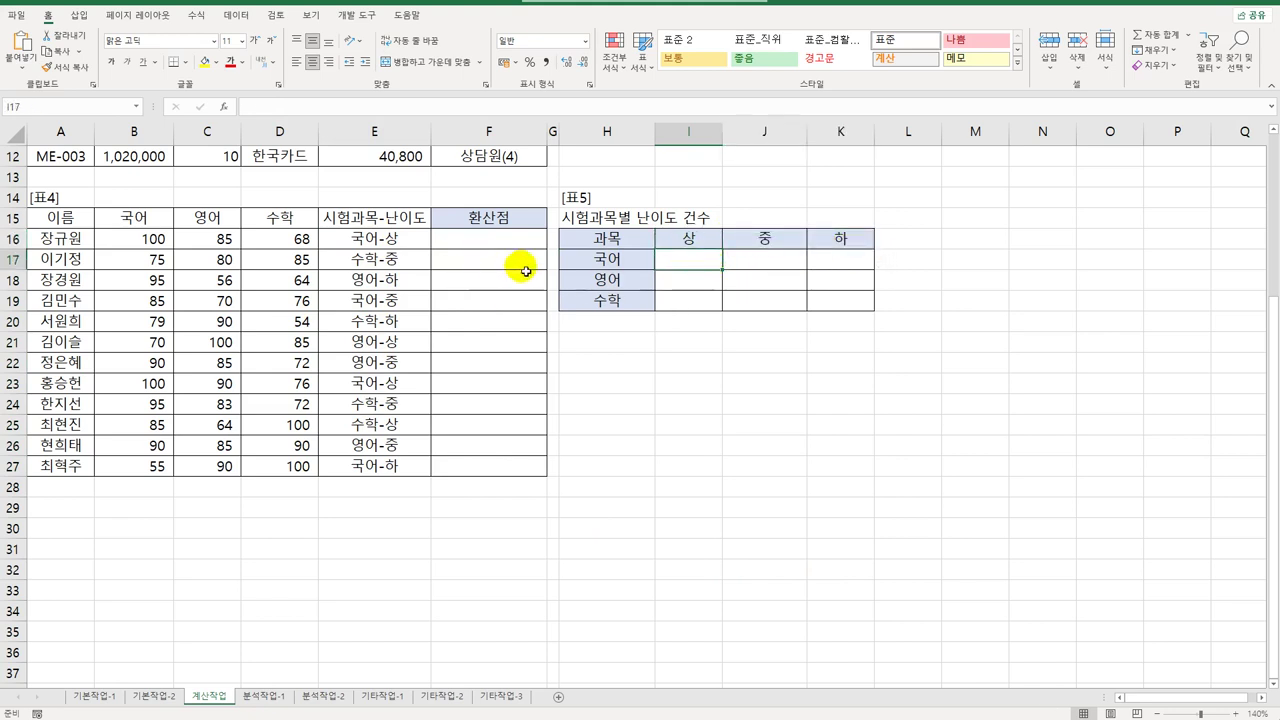
{"action": "left_click_drag", "start_coordinate": [383, 241], "coordinate": [338, 466]}
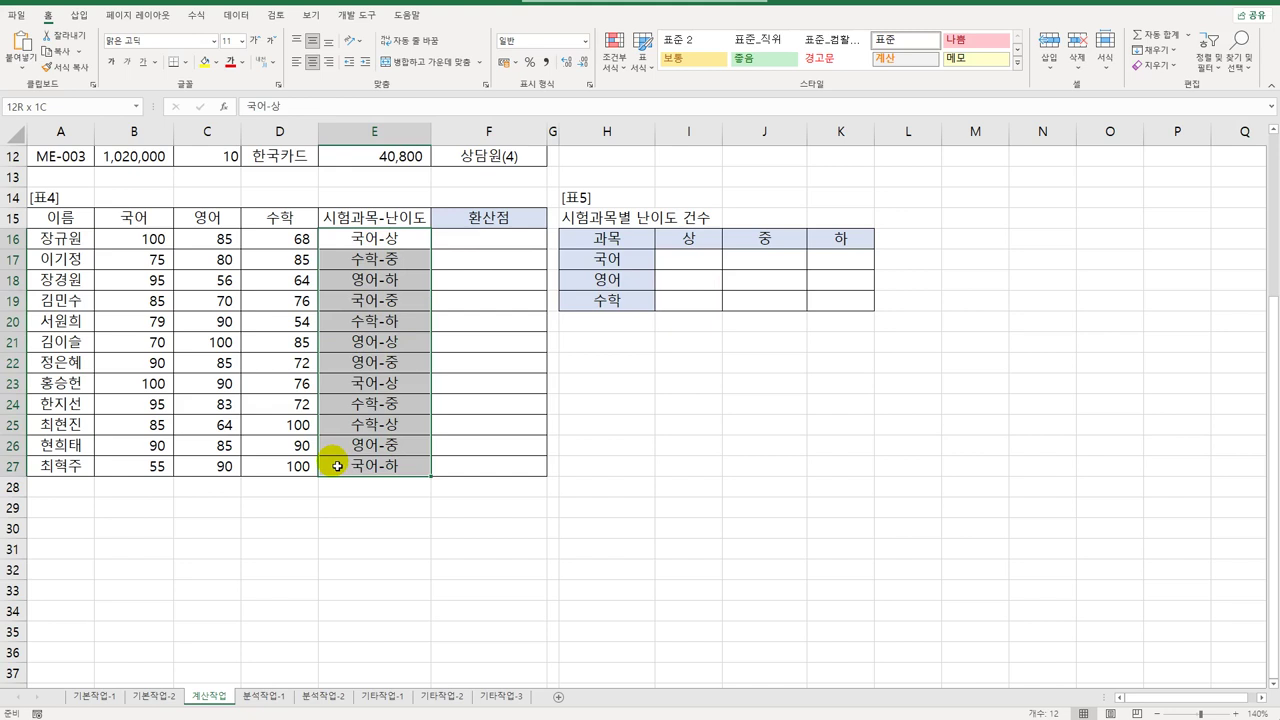
{"action": "left_click_drag", "start_coordinate": [338, 466], "coordinate": [338, 466]}
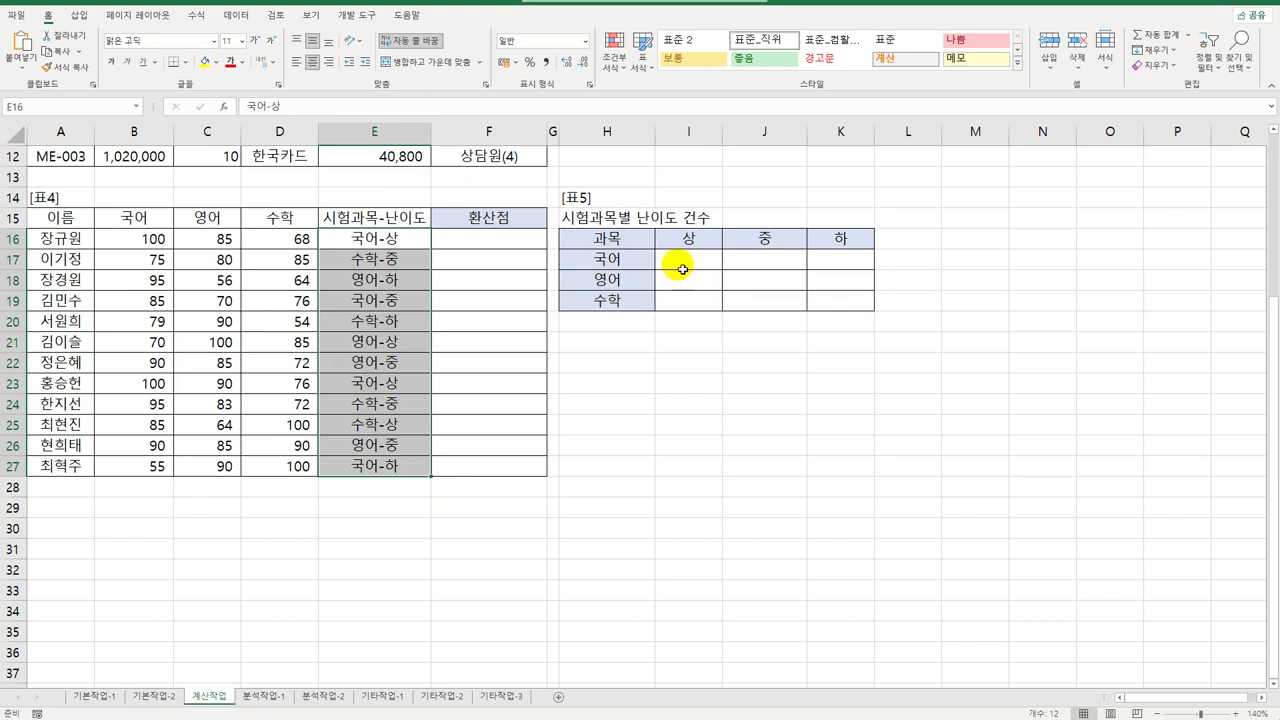
{"action": "left_click", "coordinate": [695, 240]}
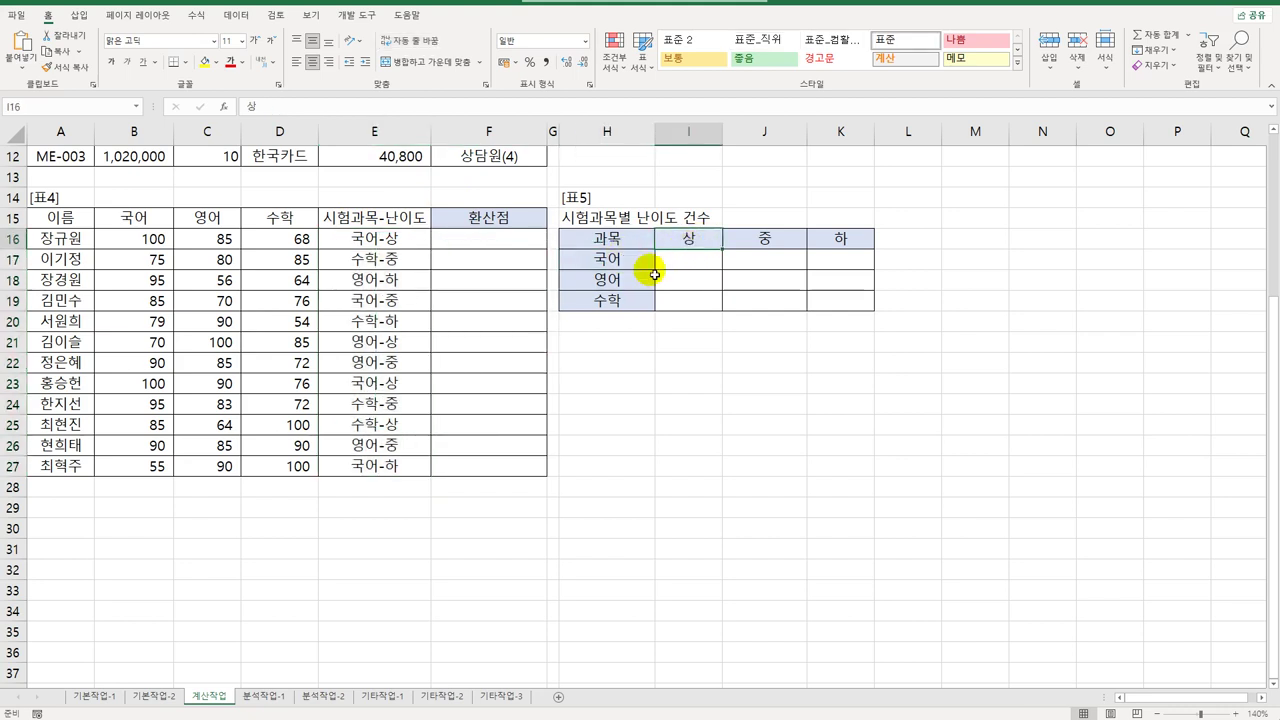
- Begin a COUNT formula in 표5 cell I17 with two empty parenthesised conditions multiplied together, =COUNT(()*())
{"action": "left_click", "coordinate": [680, 263]}
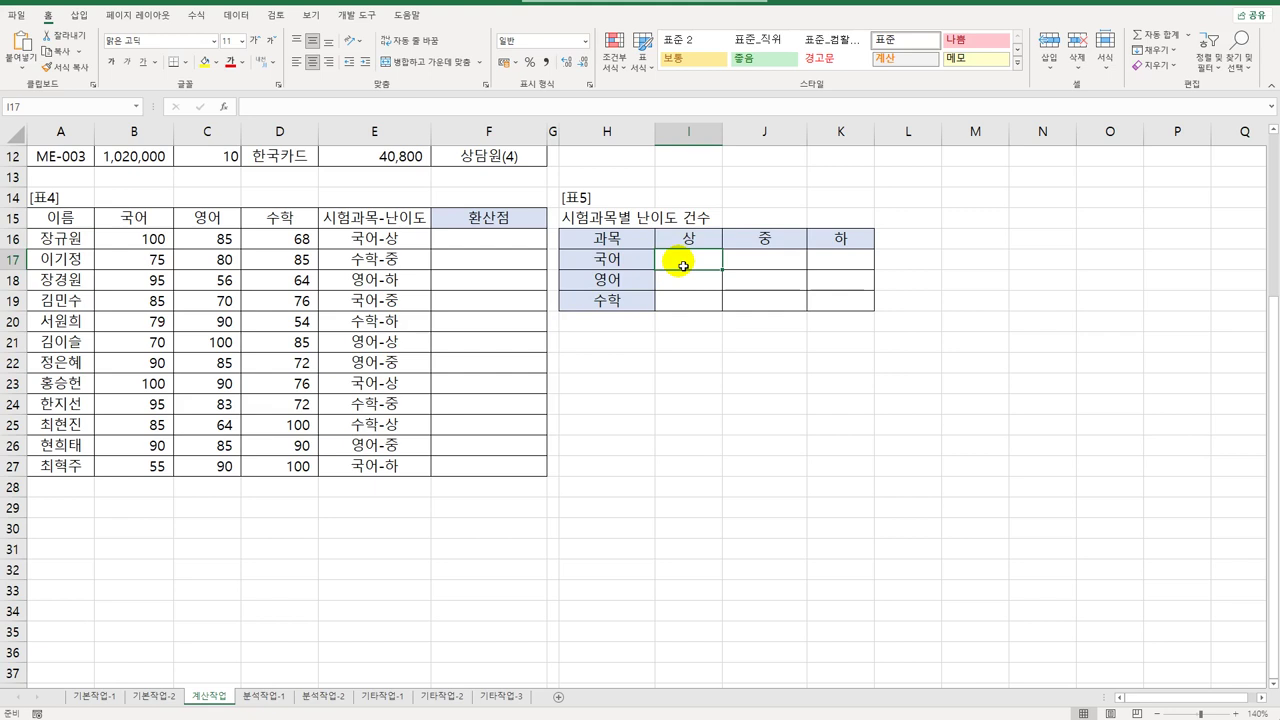
{"action": "type", "text": "=count"}
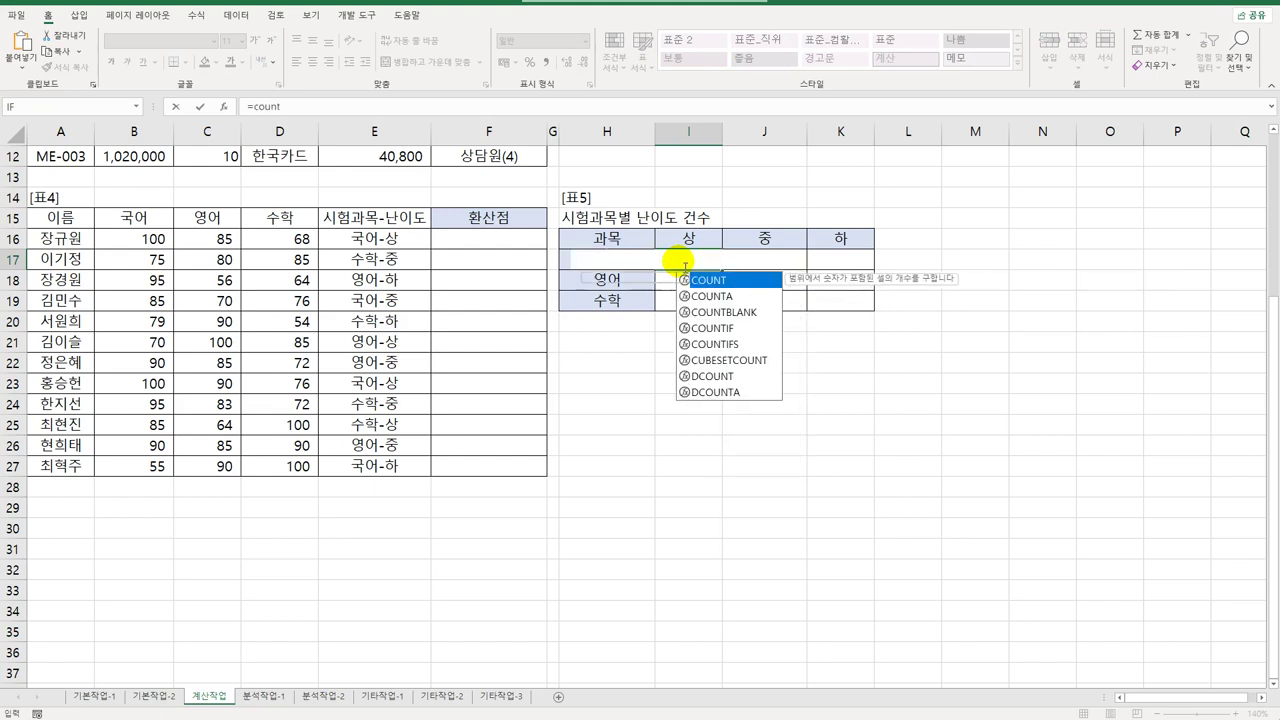
{"action": "key", "text": "Tab"}
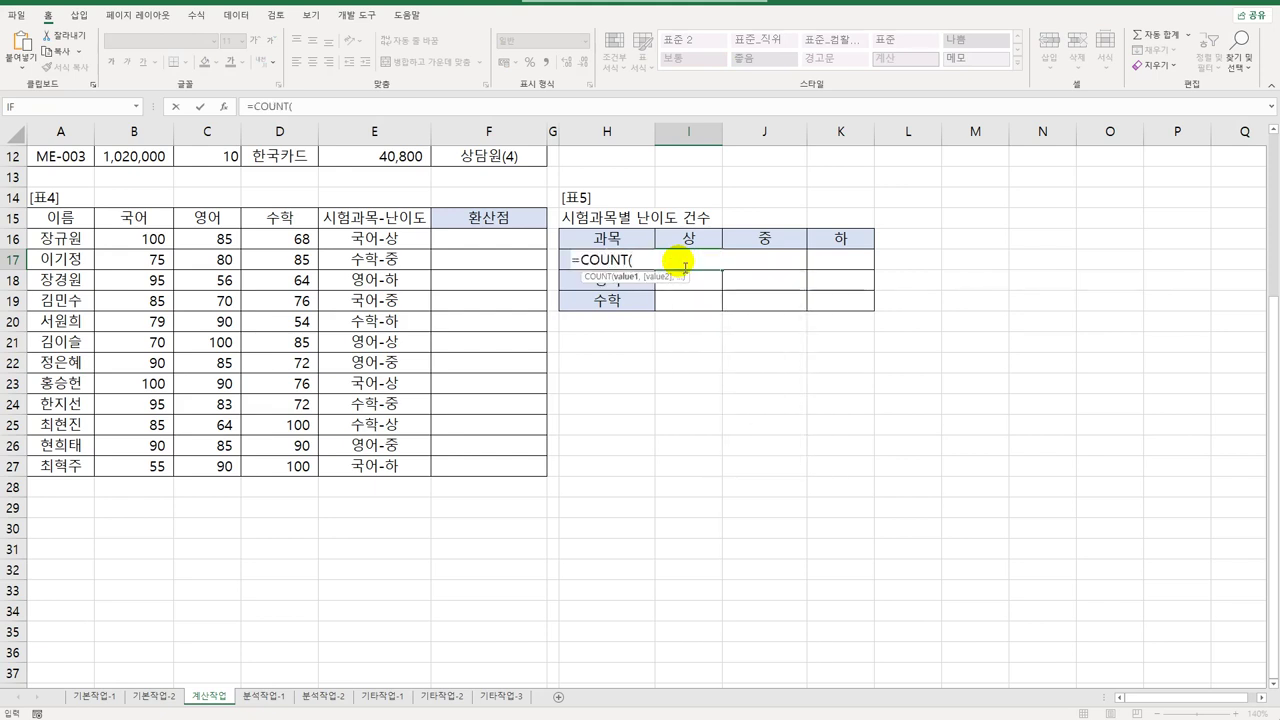
{"action": "type", "text": "()*("}
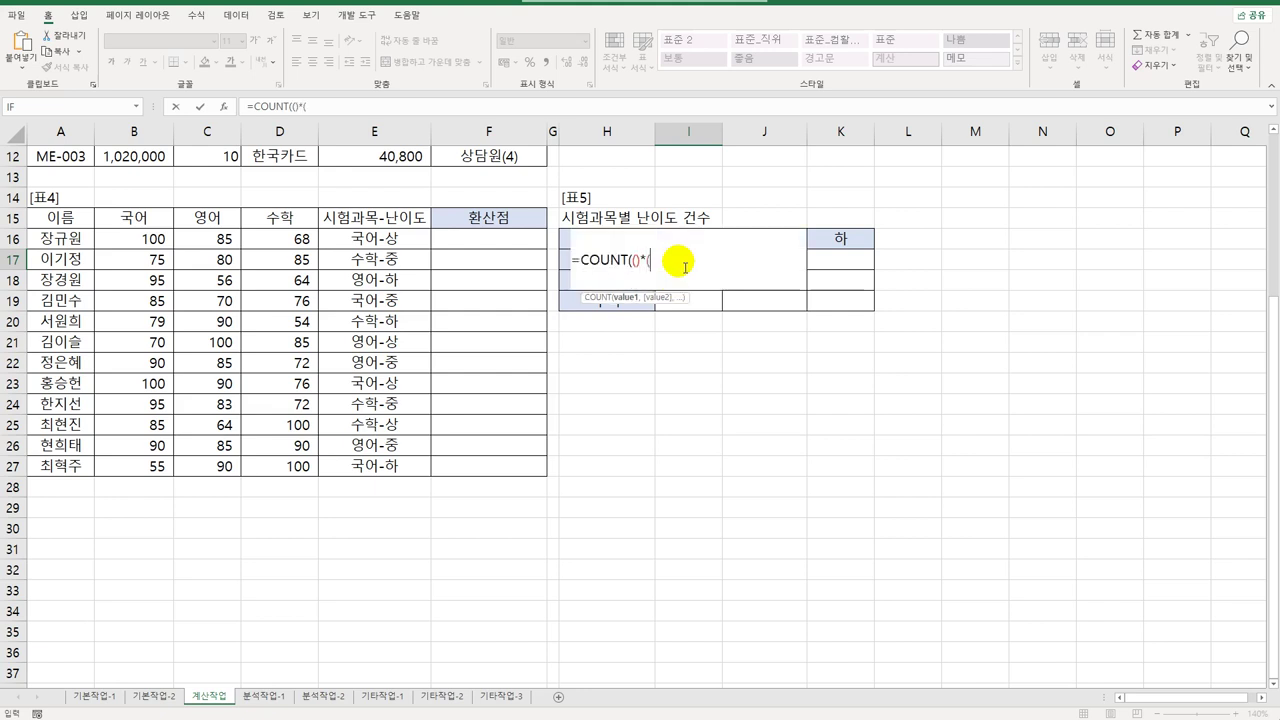
{"action": "type", "text": "))"}
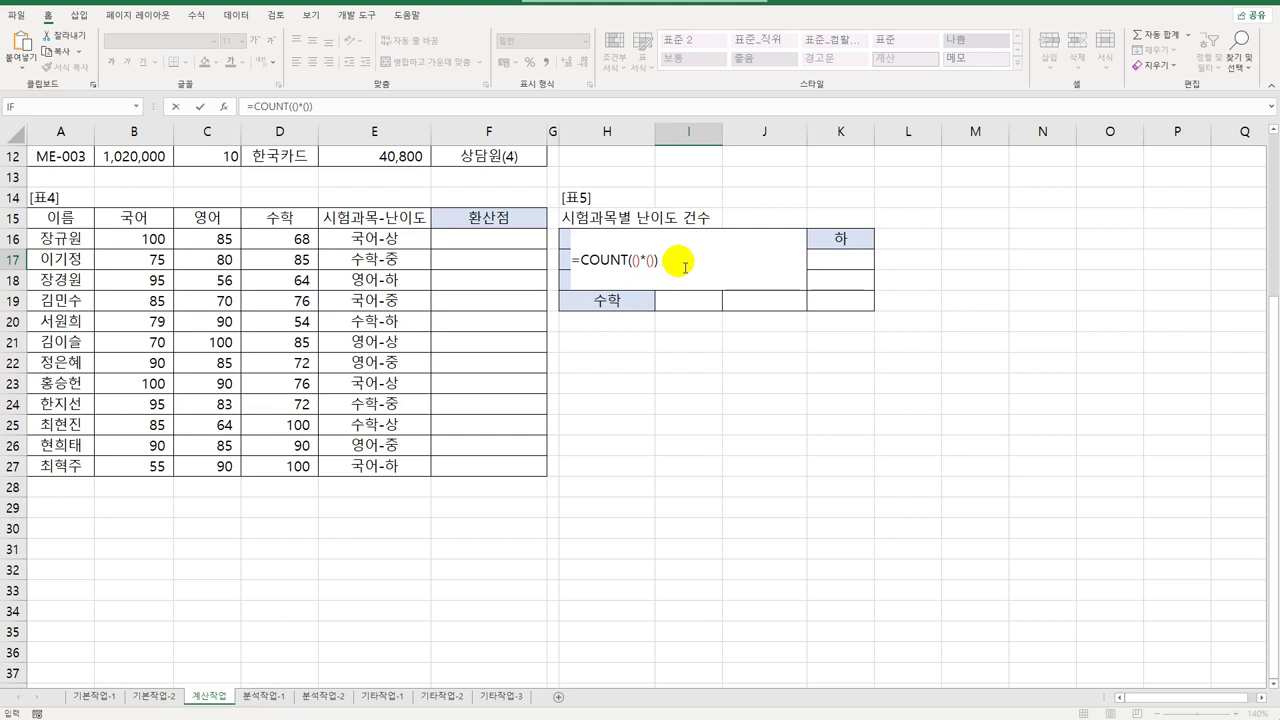
- Insert a FIND function in the first COUNT condition with the column-locked subject cell $H17 as its search text
{"action": "left_click", "coordinate": [635, 261]}
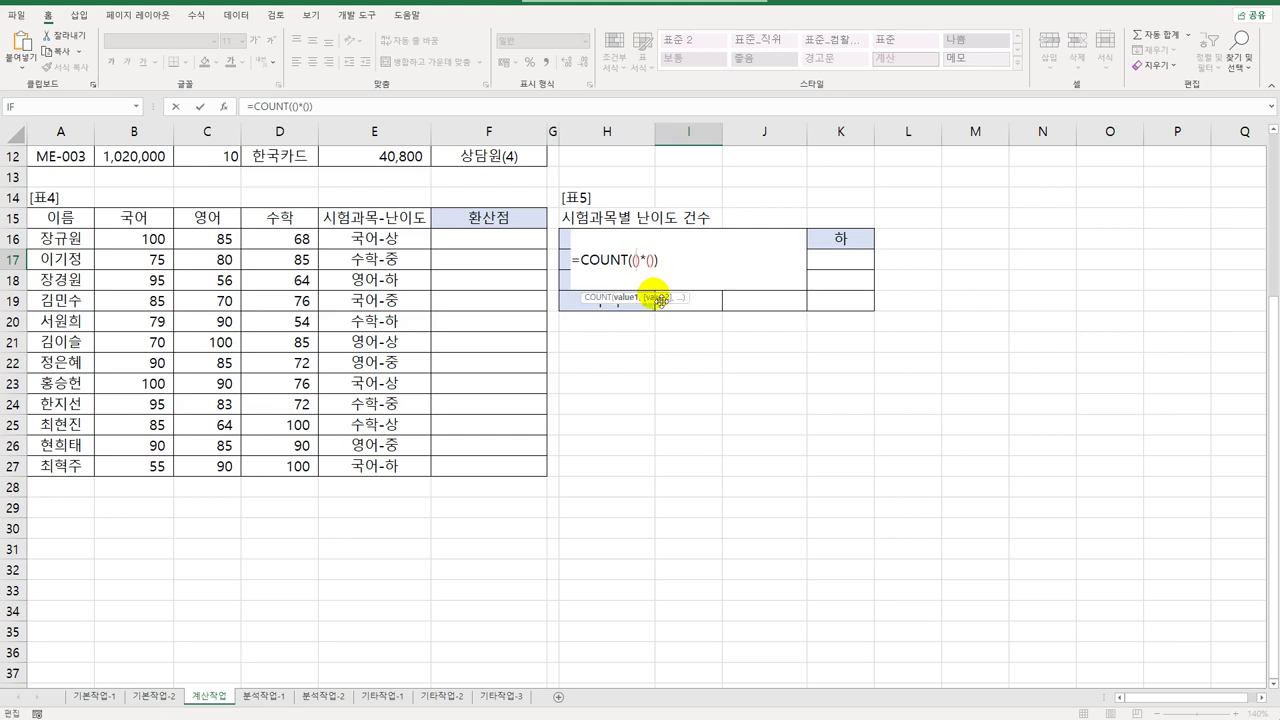
{"action": "type", "text": "find("}
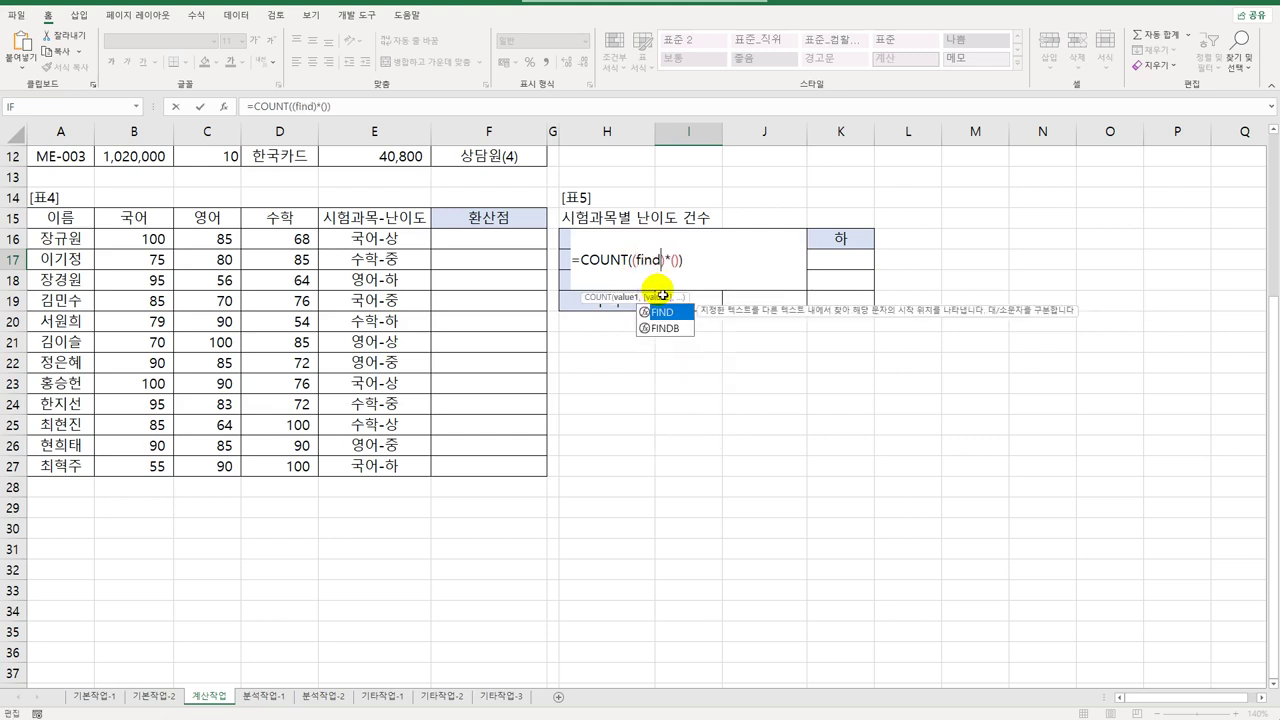
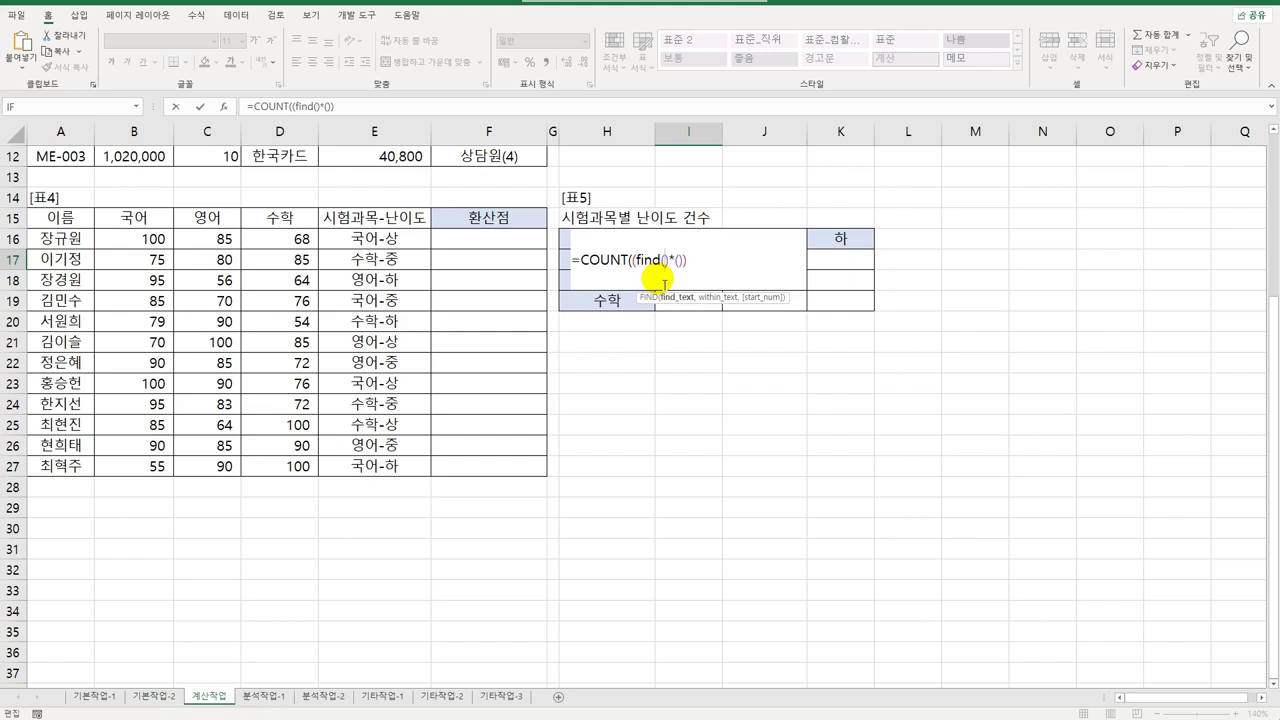
{"action": "left_click", "coordinate": [569, 263]}
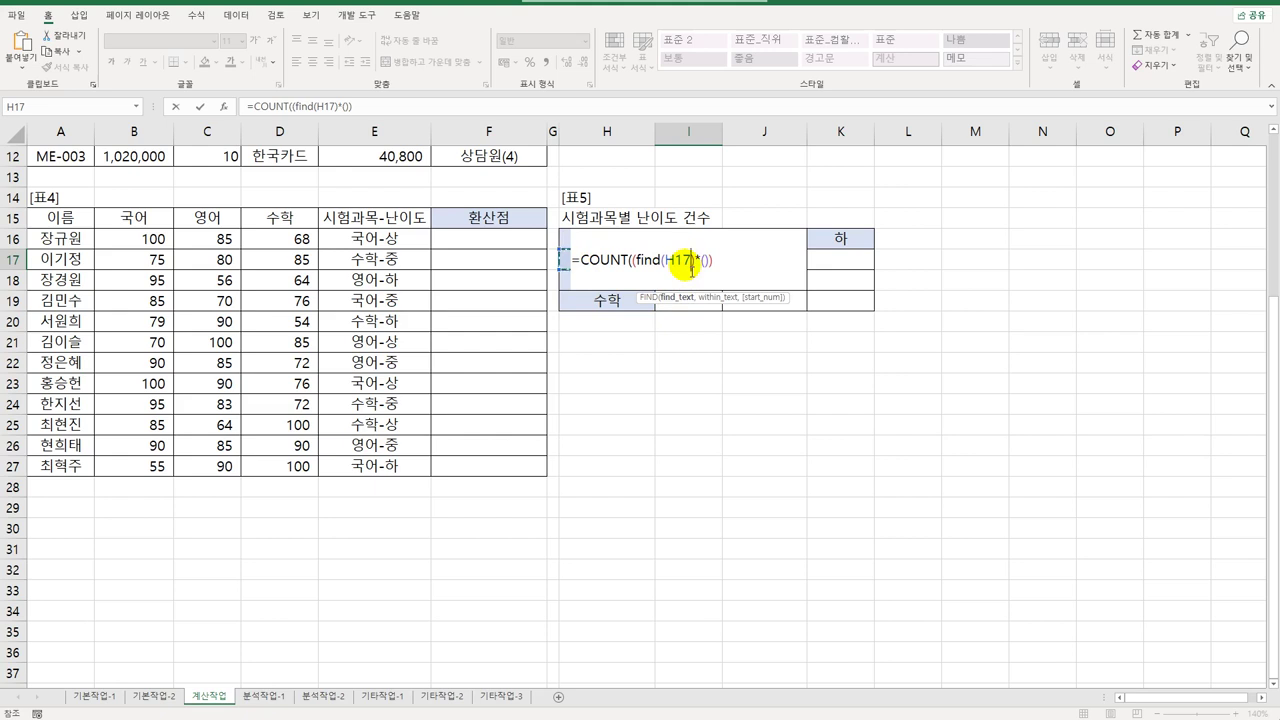
{"action": "key", "text": "F4"}
{"action": "key", "text": "F4"}
{"action": "key", "text": "F4"}
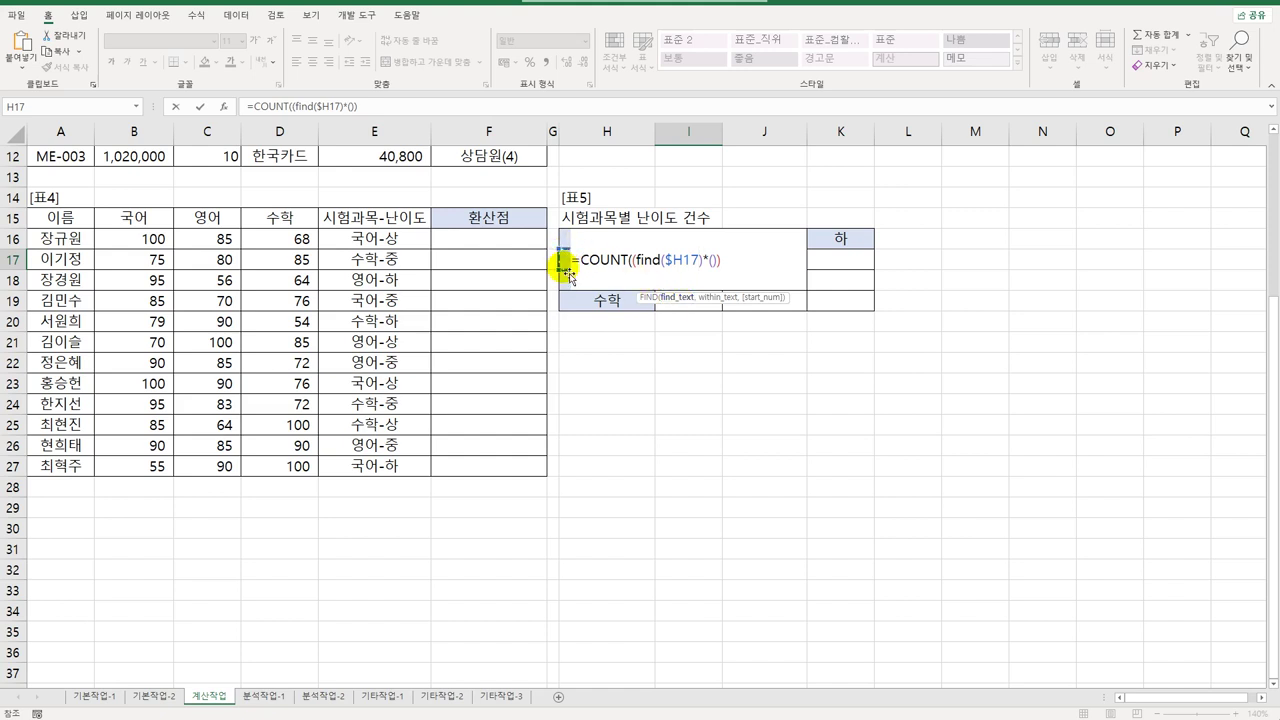
- Add the absolute 시험과목-난이도 range $E$16:$E$27 as the text that FIND searches within
{"action": "type", "text": ","}
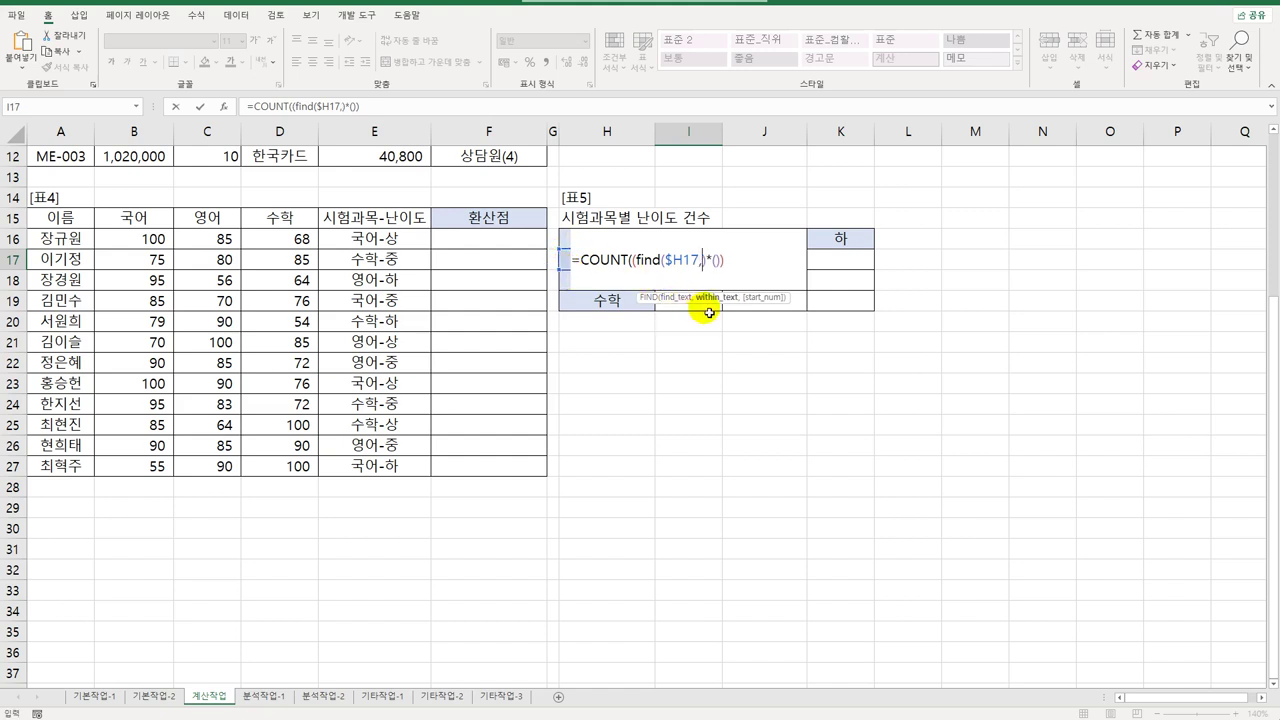
{"action": "left_click_drag", "start_coordinate": [396, 239], "coordinate": [375, 470]}
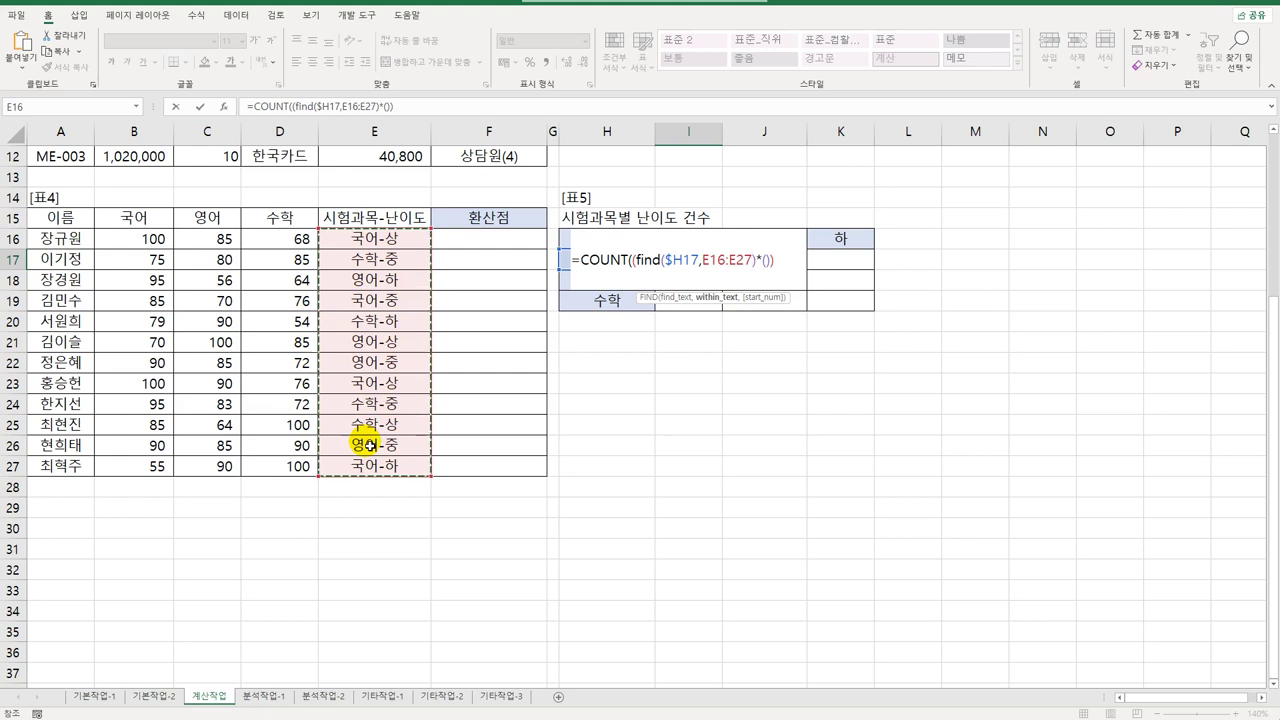
{"action": "key", "text": "F4"}
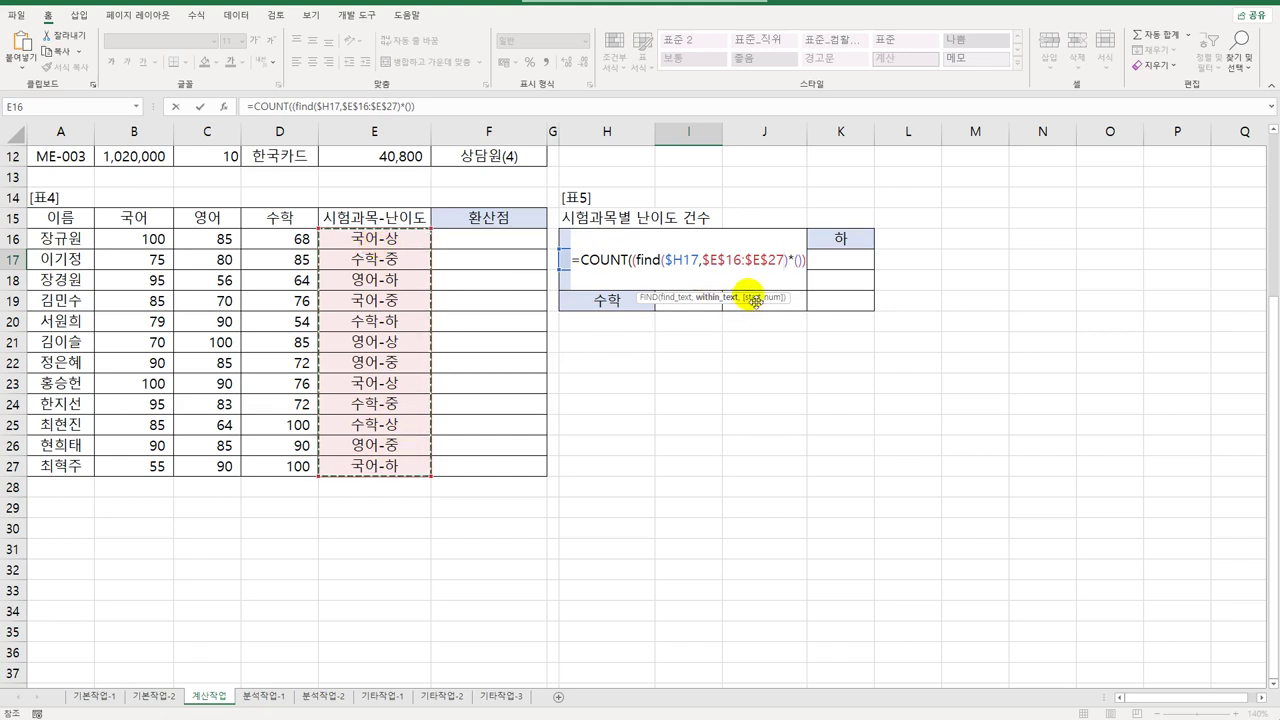
{"action": "left_click", "coordinate": [804, 261]}
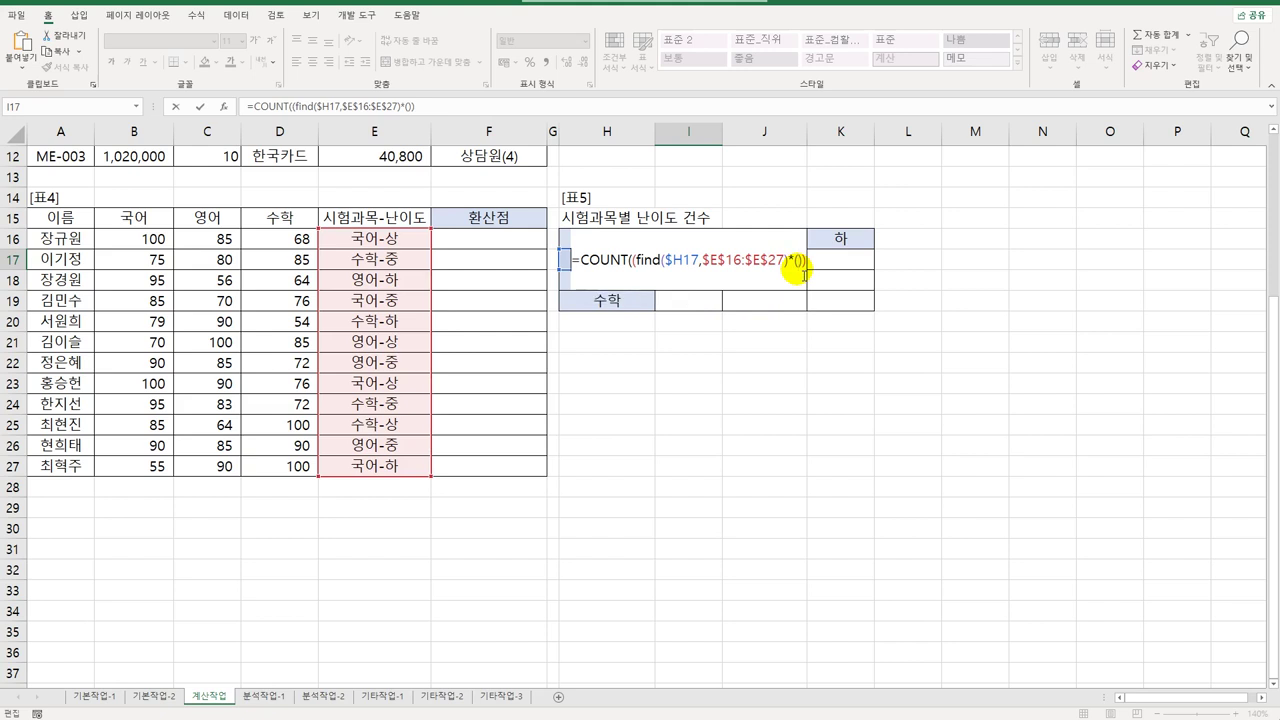
- Insert the row-locked difficulty heading I$16 inside the empty second condition of the COUNT formula
{"action": "key", "text": "Left"}
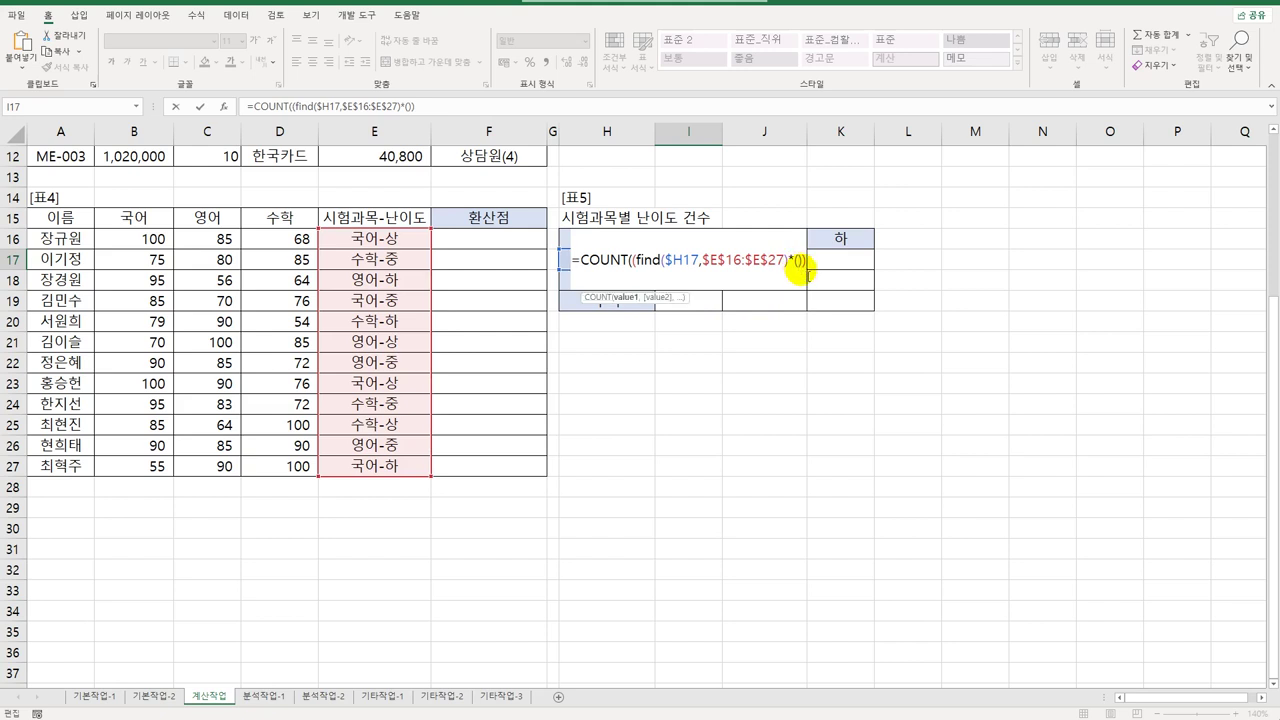
{"action": "left_click", "coordinate": [706, 306]}
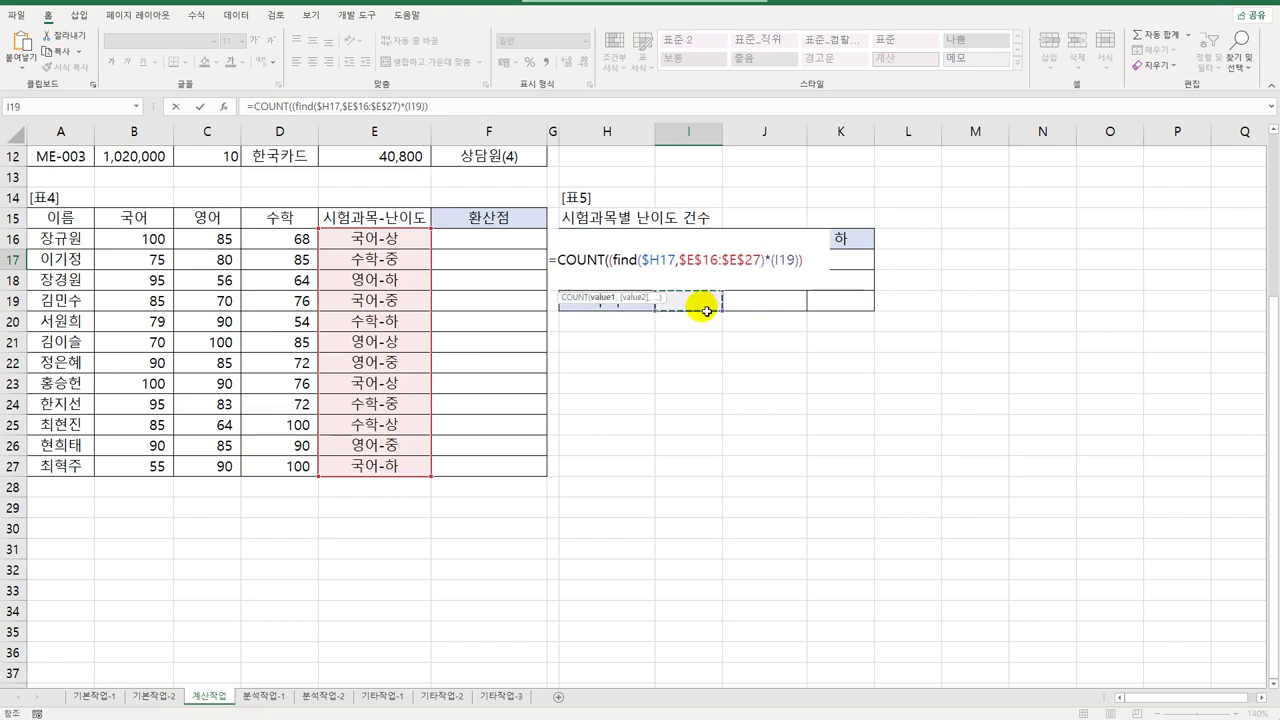
{"action": "key", "text": "Up"}
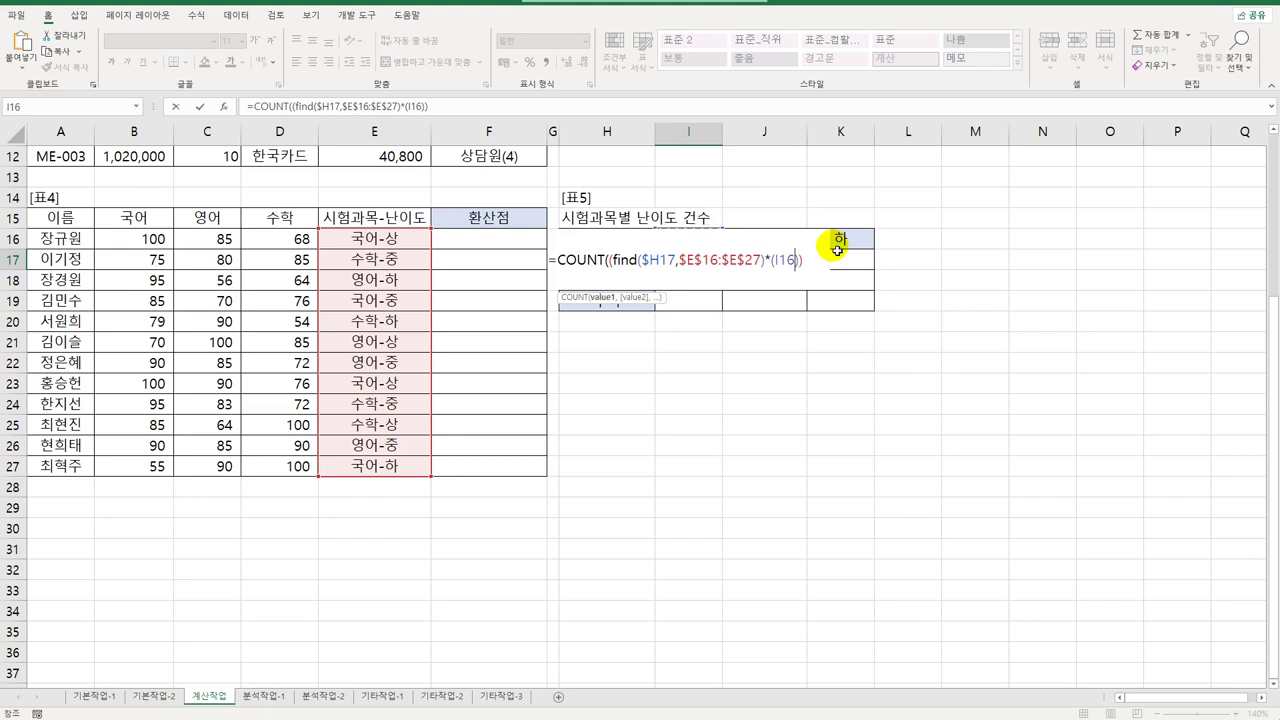
{"action": "key", "text": "F4"}
{"action": "key", "text": "F4"}
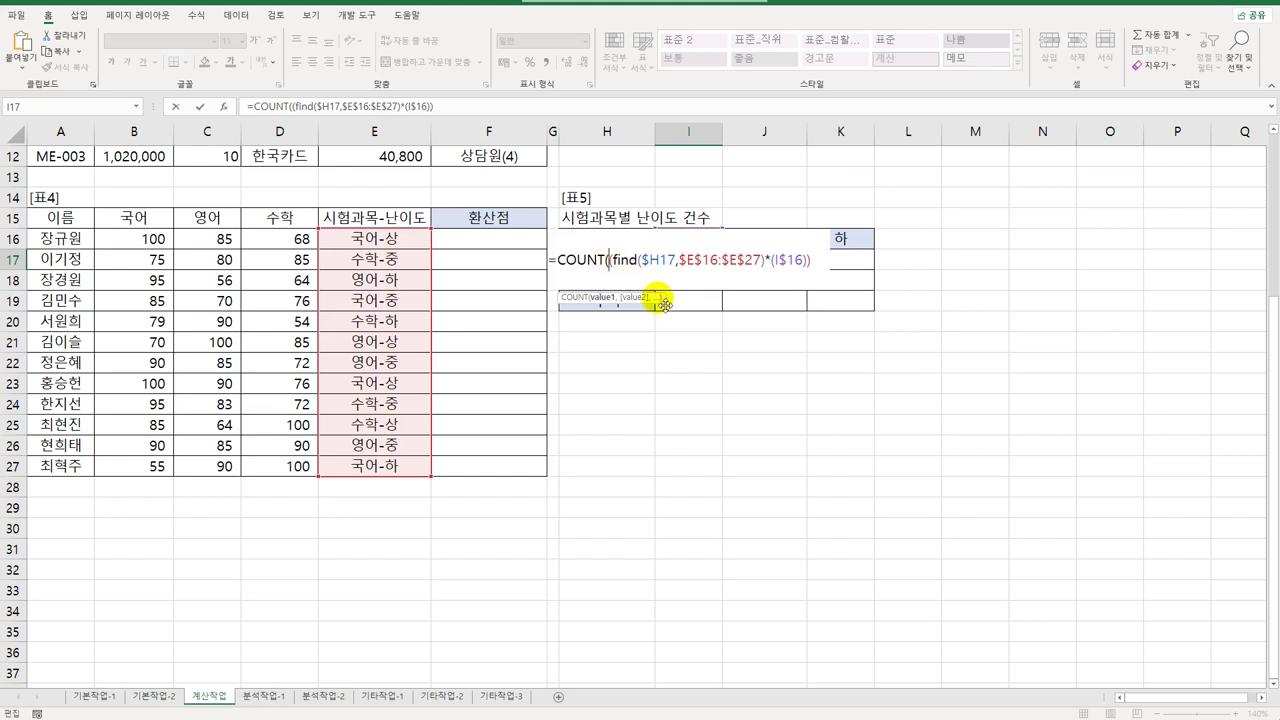
- Remove the extra opening parenthesis before the first FIND and make I$16 the search text of a second FIND function
{"action": "key", "text": "Delete"}
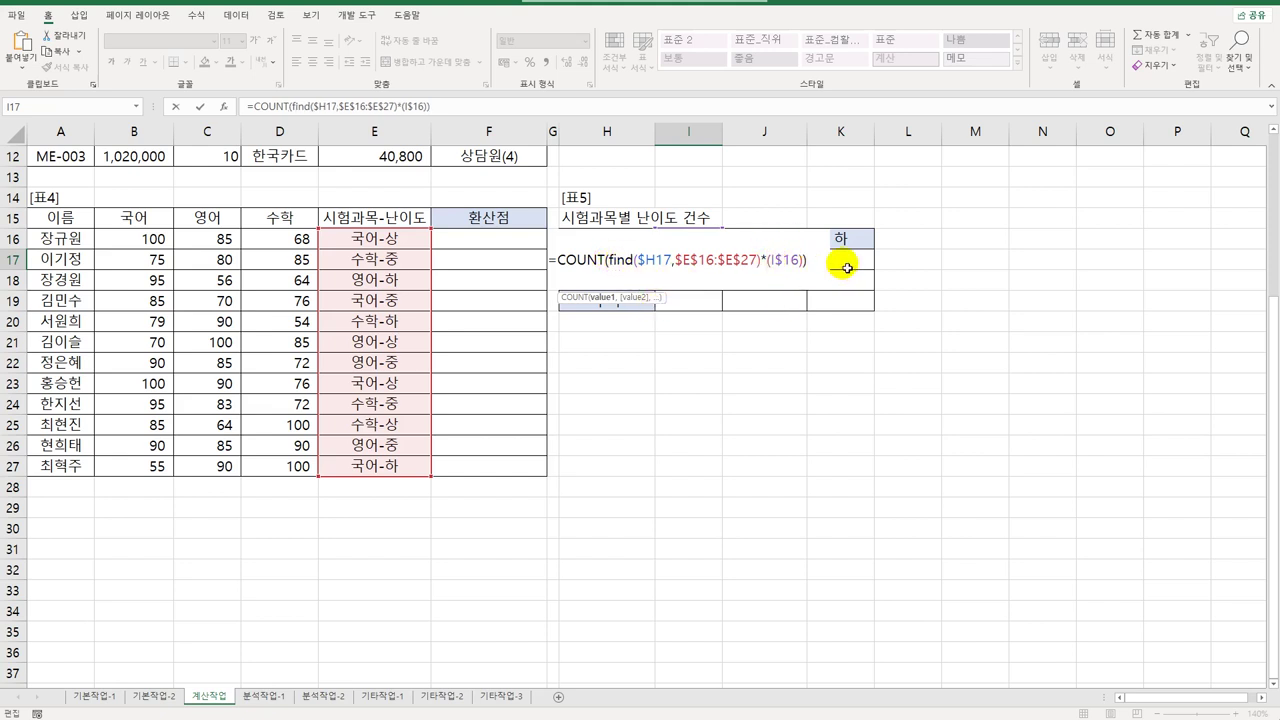
{"action": "type", "text": "find"}
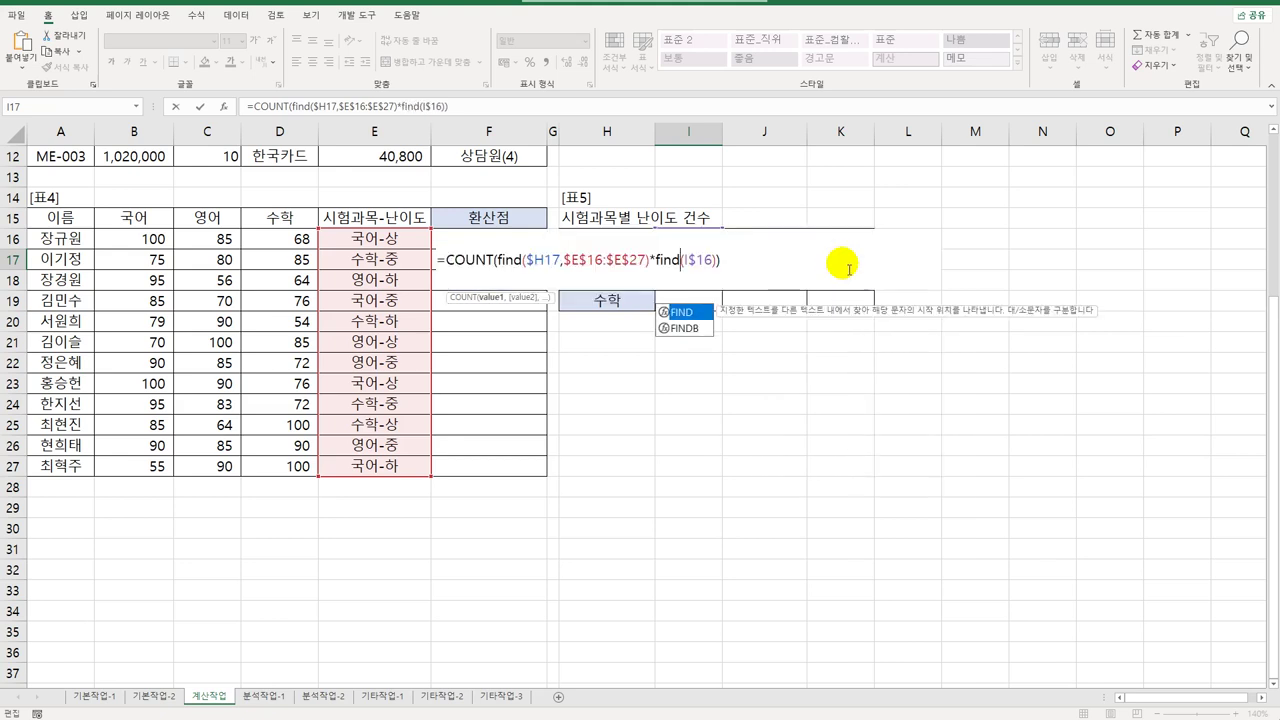
{"action": "key", "text": "BackSpace"}
{"action": "key", "text": "BackSpace"}
{"action": "key", "text": "BackSpace"}
{"action": "key", "text": "BackSpace"}
{"action": "type", "text": "FIND"}
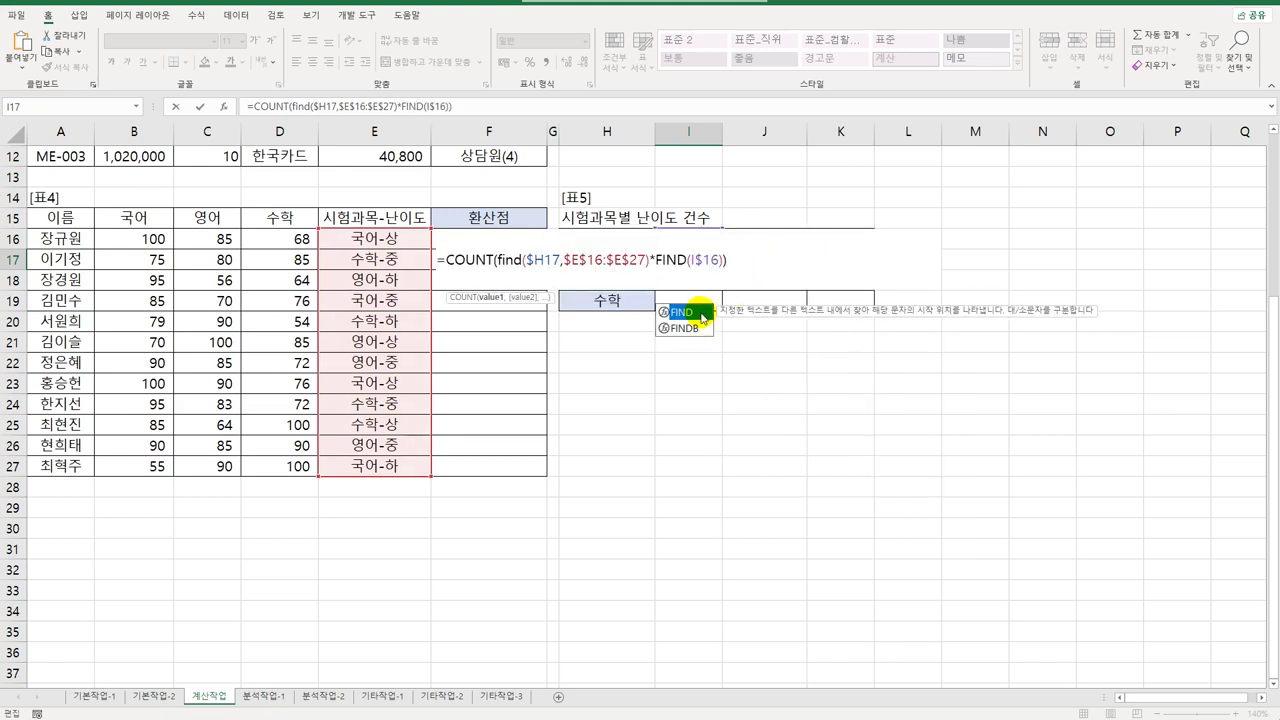
{"action": "left_click", "coordinate": [723, 270]}
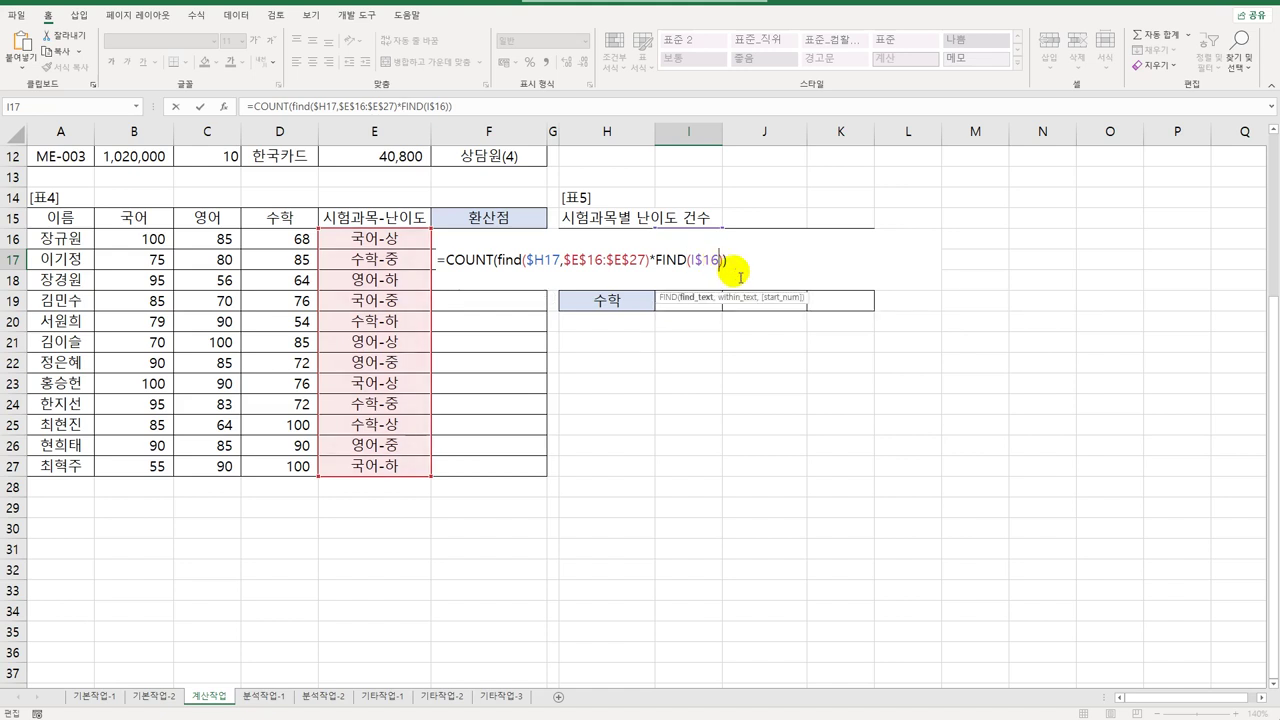
- Add the absolute range $E$16:$E$27 as the text searched by the second FIND function
{"action": "type", "text": ","}
{"action": "left_click_drag", "start_coordinate": [352, 238], "coordinate": [365, 476]}
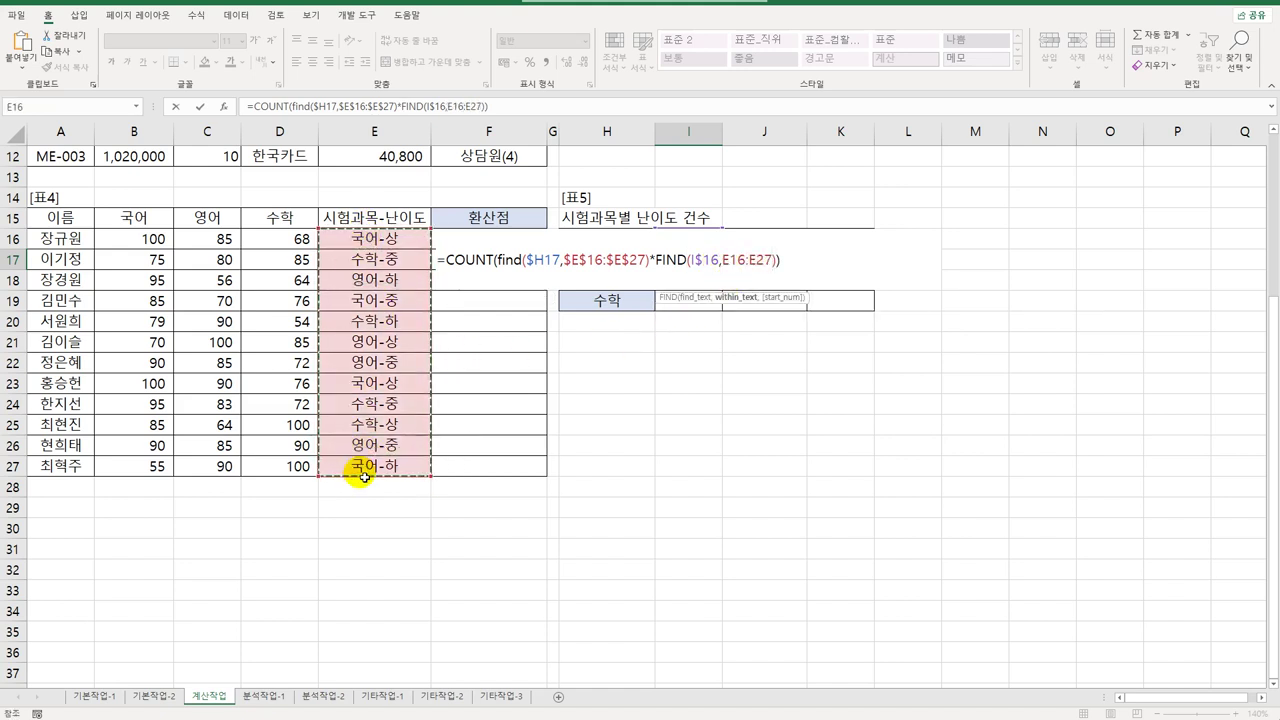
{"action": "key", "text": "F4"}
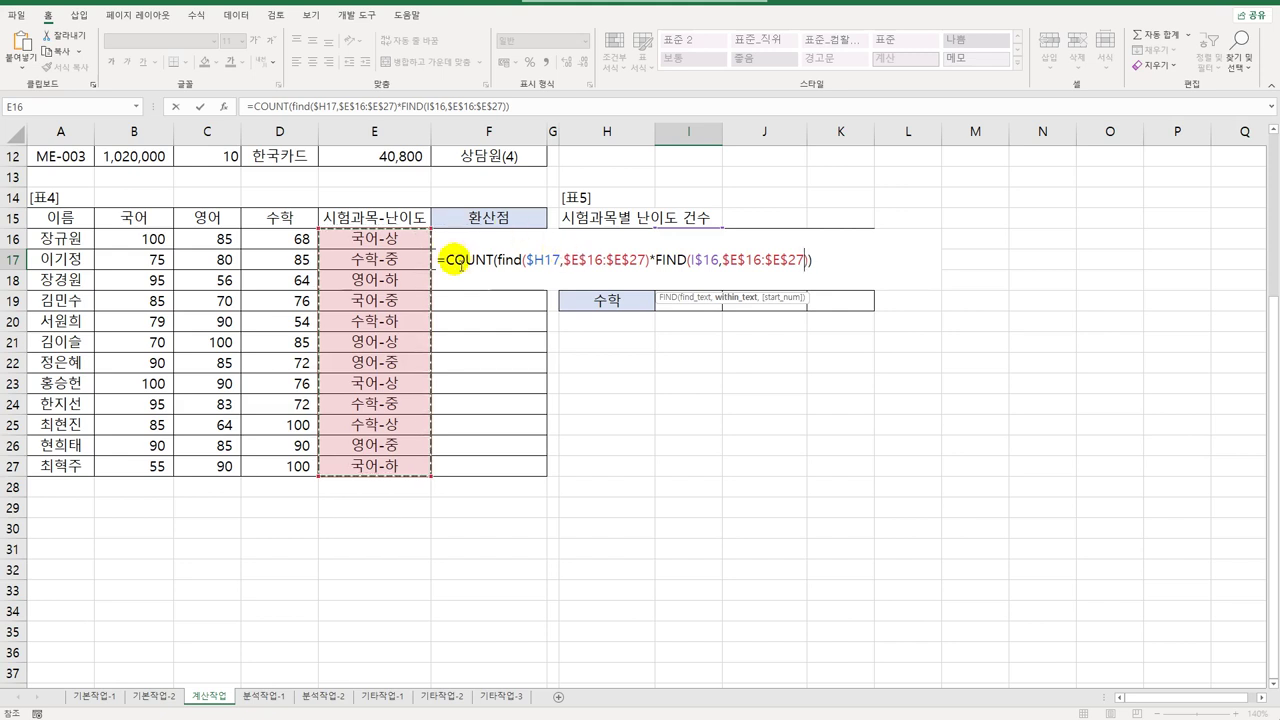
- Commit the I17 COUNT formula as an array formula and fill it across I17:K19 in 표5
{"action": "left_click", "coordinate": [815, 262]}
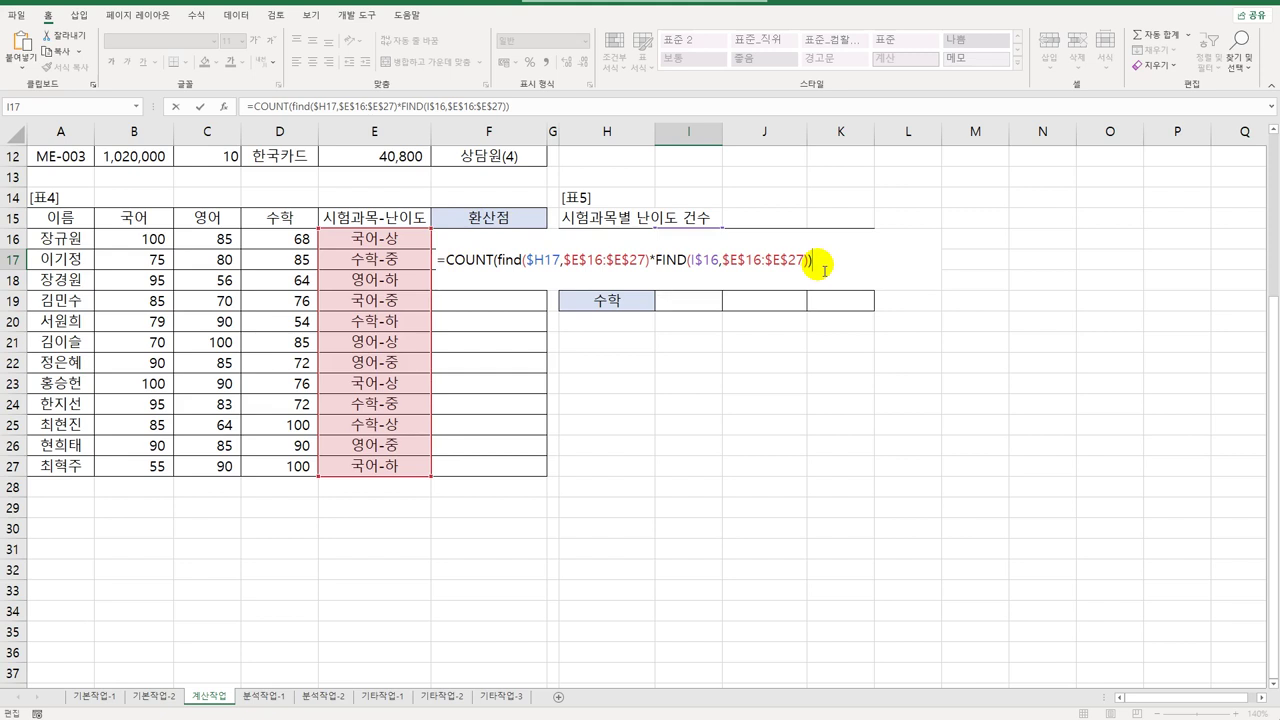
{"action": "key", "text": "ctrl+shift+Return"}
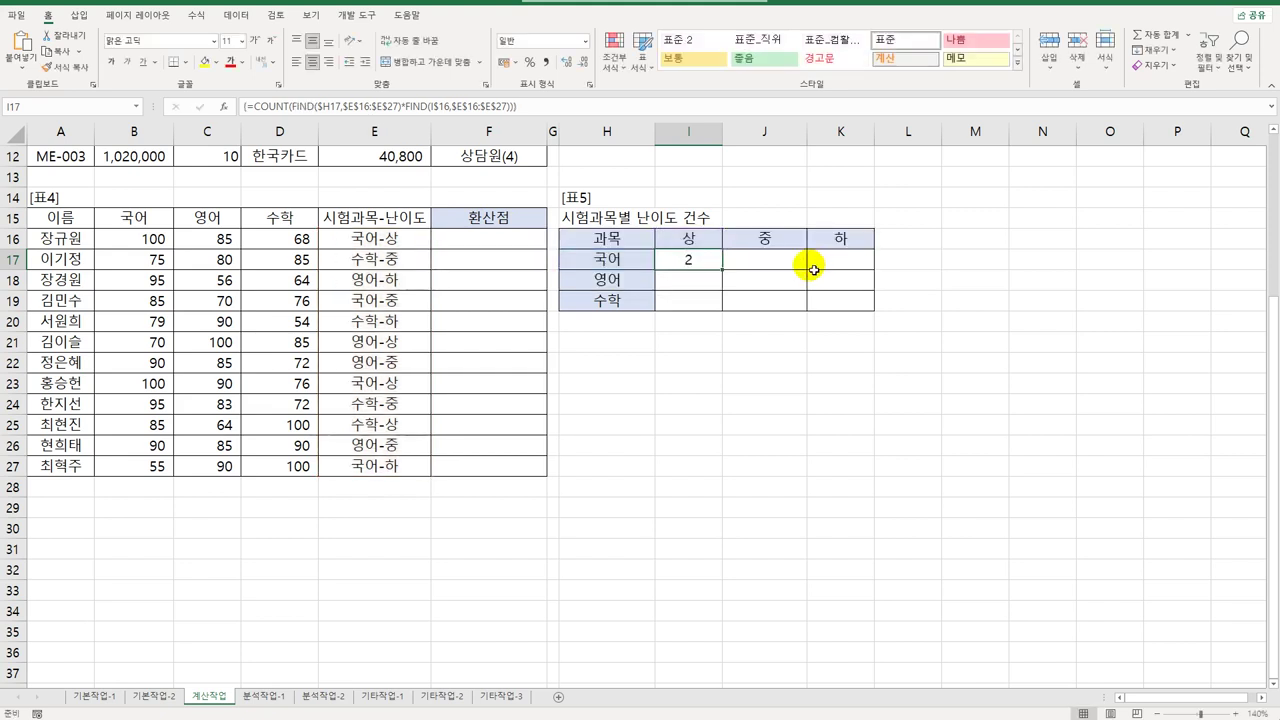
{"action": "left_click_drag", "start_coordinate": [722, 269], "coordinate": [881, 325]}
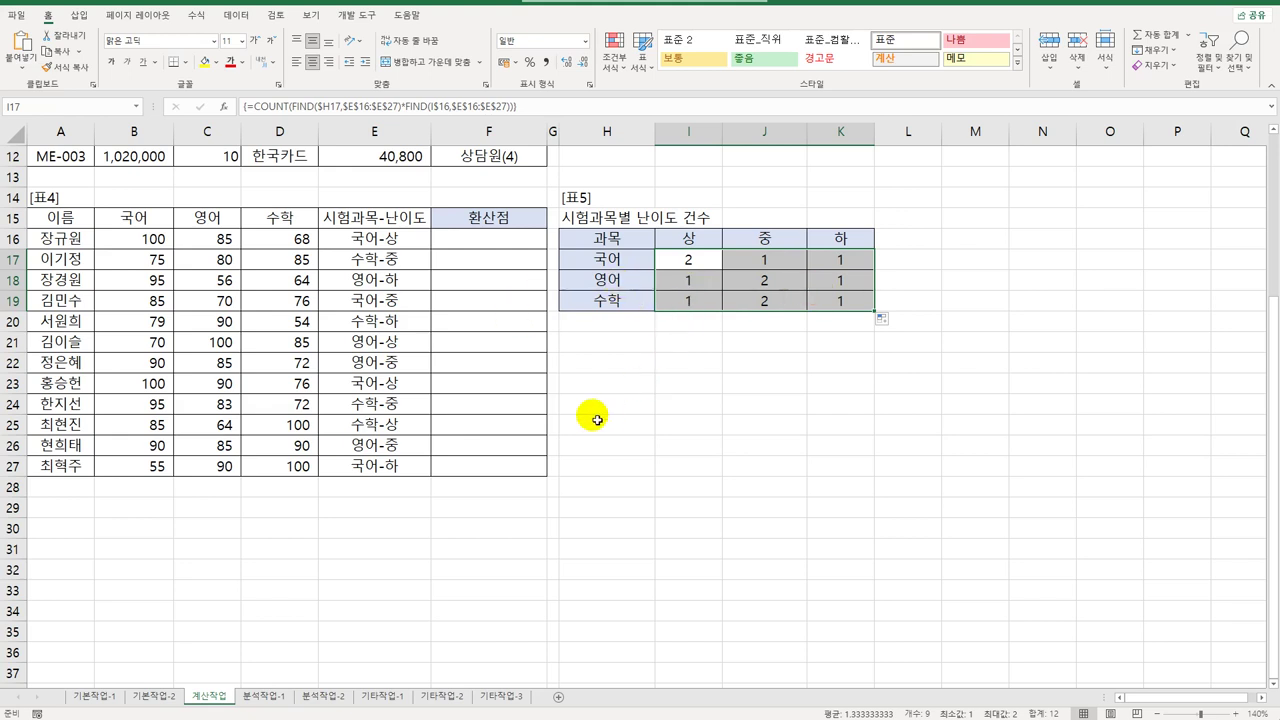
- Start a test FIND function in cell I21 and open its function arguments dialog, placed clear of 표5
{"action": "left_click", "coordinate": [693, 347]}
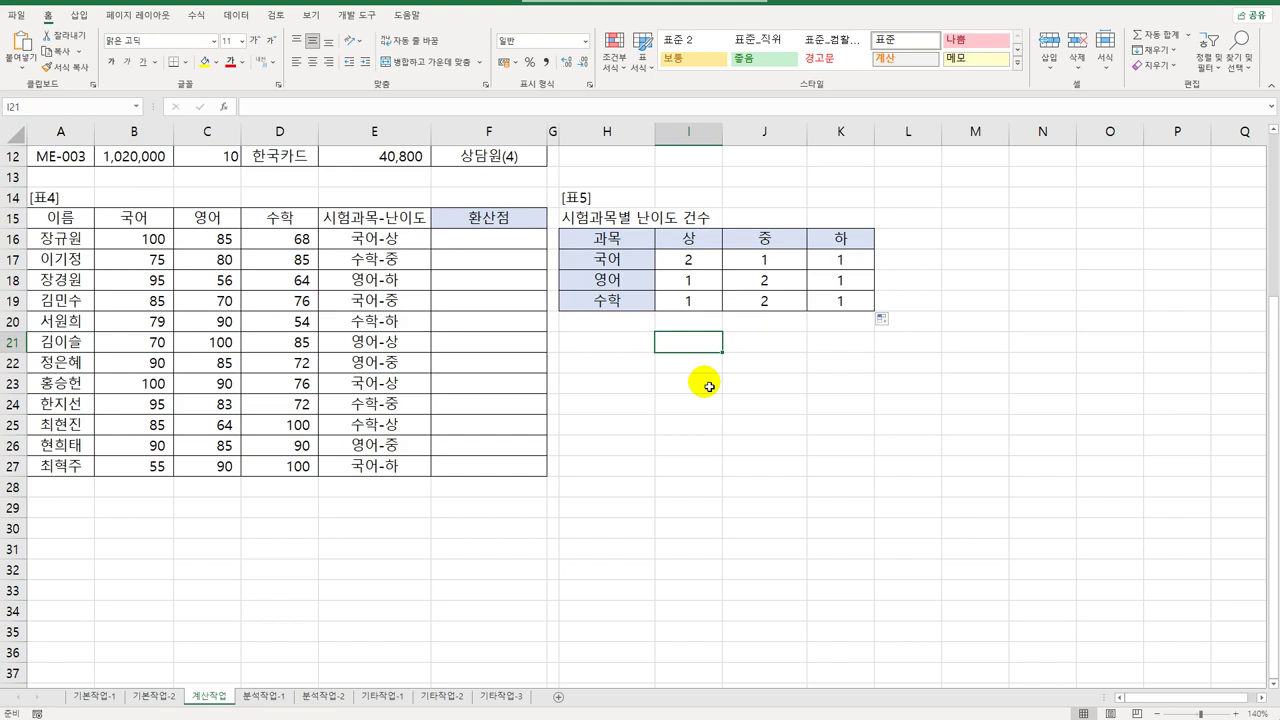
{"action": "type", "text": "=find"}
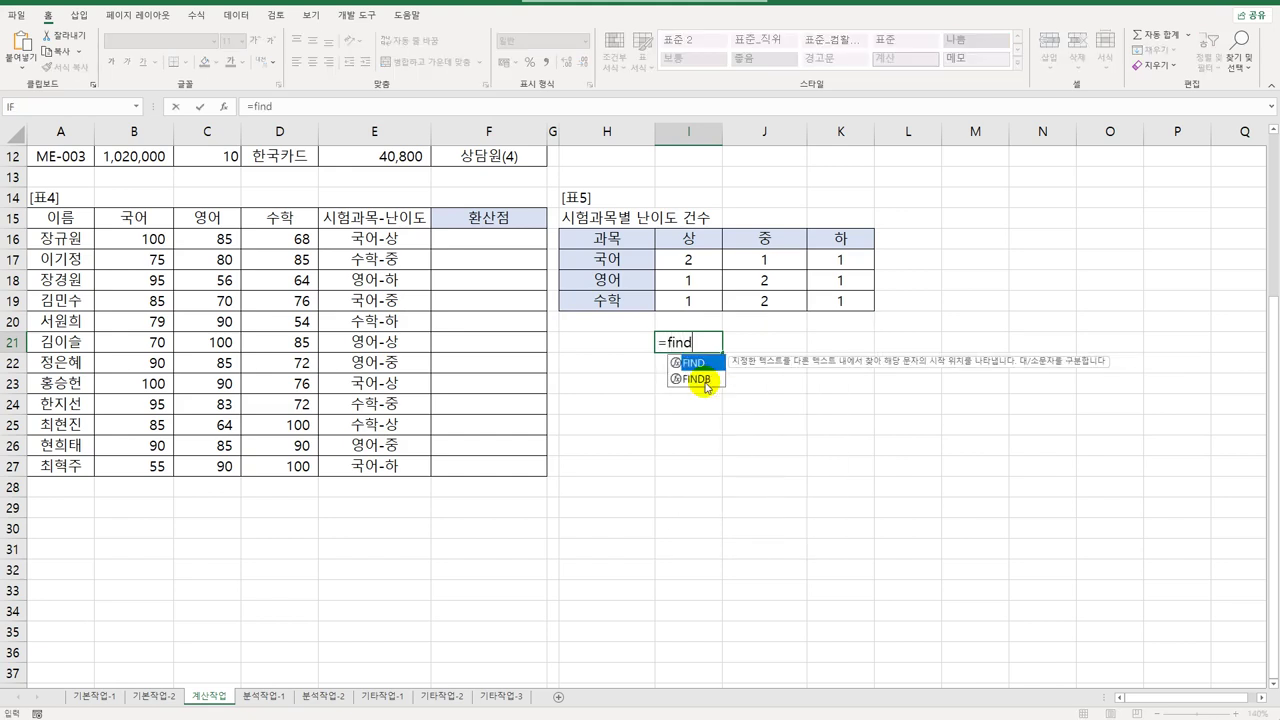
{"action": "key", "text": "Tab"}
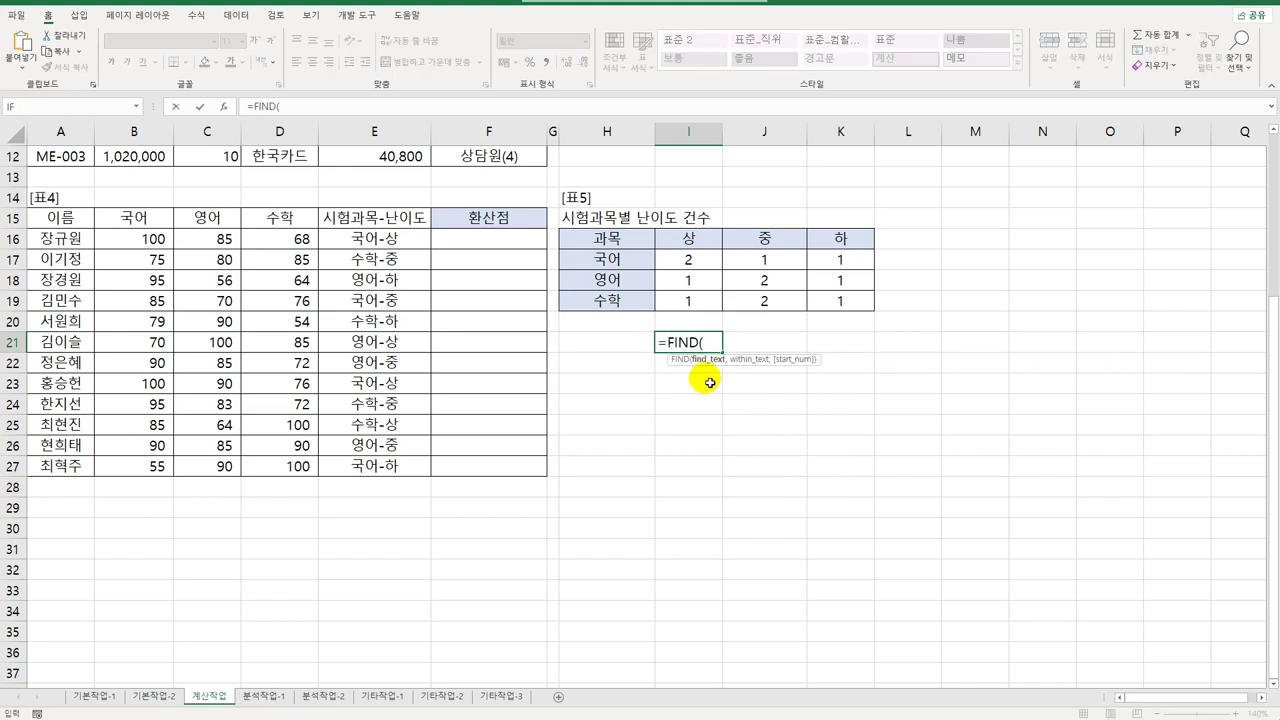
{"action": "left_click", "coordinate": [224, 106]}
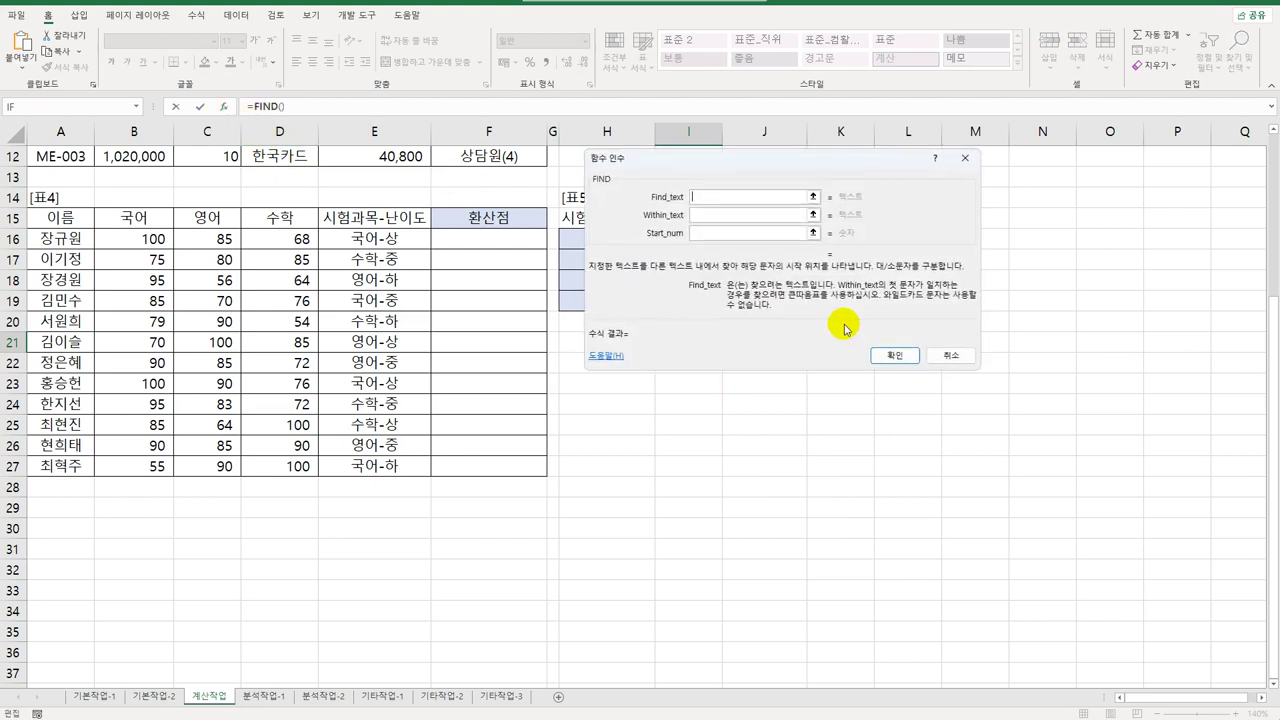
{"action": "left_click_drag", "start_coordinate": [779, 166], "coordinate": [860, 377]}
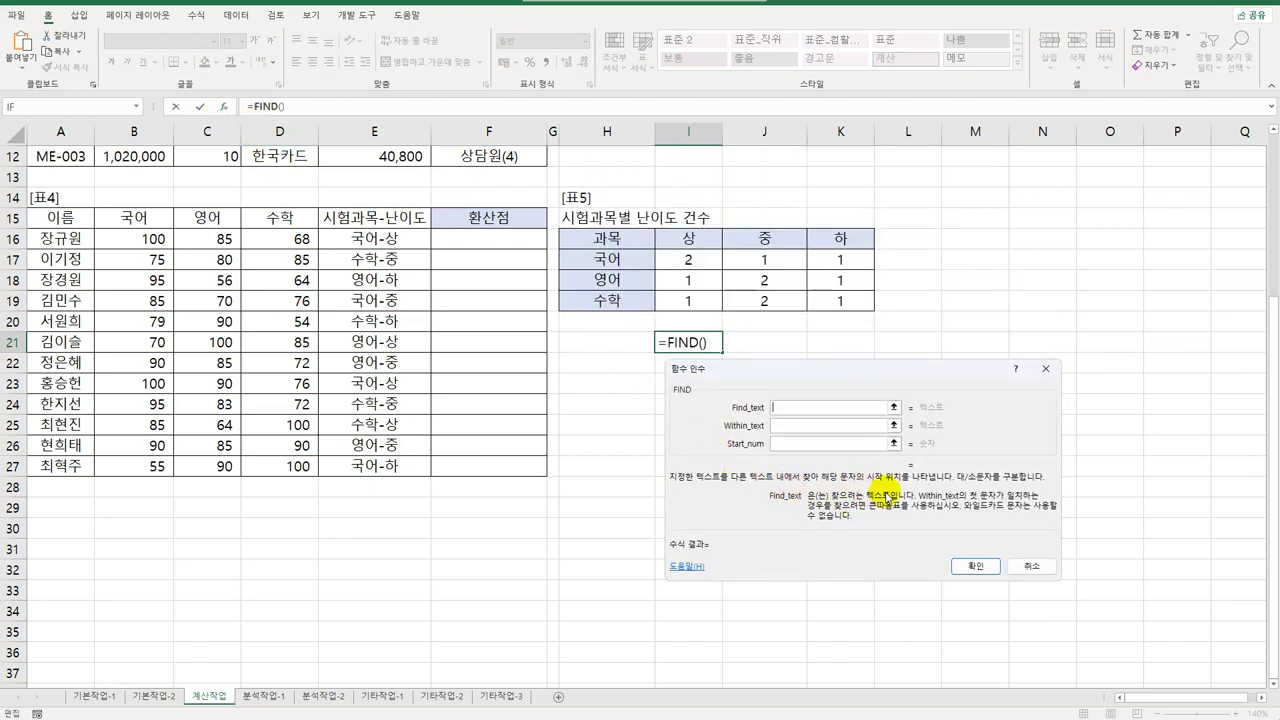
- Set the Find_text argument of the test FIND function to "국어"
{"action": "left_click", "coordinate": [803, 414]}
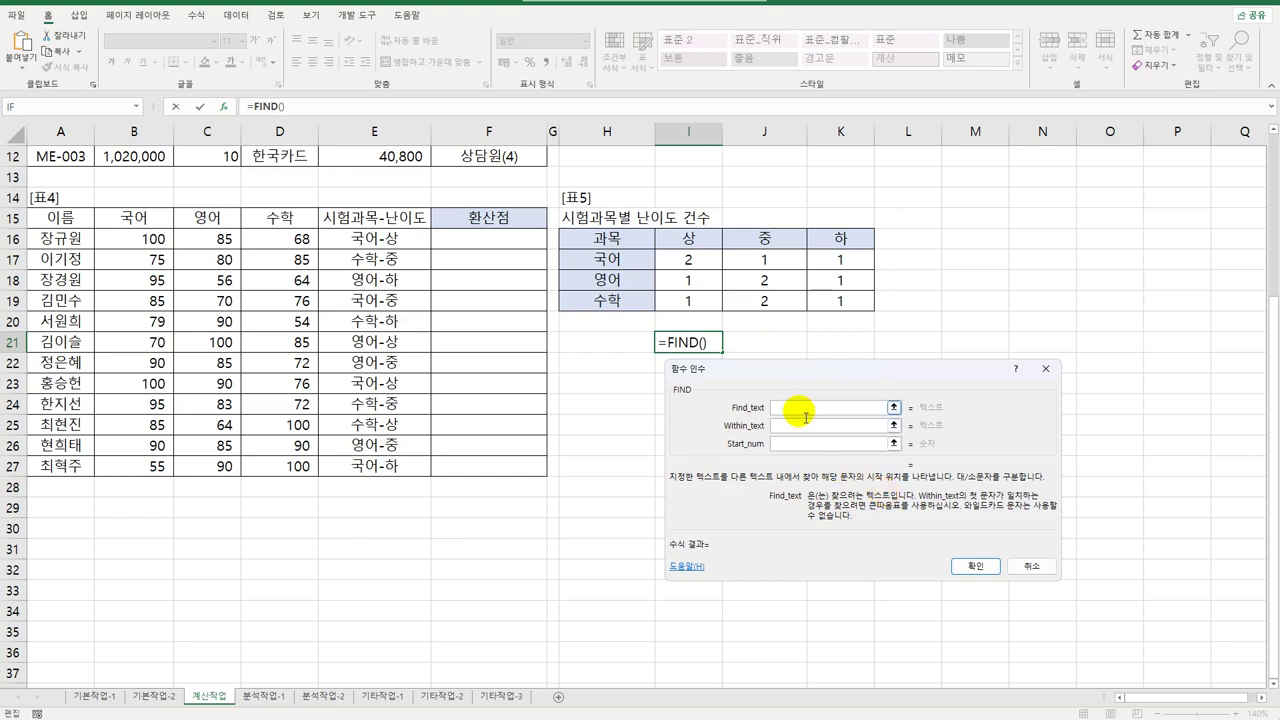
{"action": "key", "text": "BackSpace"}
{"action": "type", "text": "rnr"}
{"action": "key", "text": "BackSpace"}
{"action": "key", "text": "BackSpace"}
{"action": "key", "text": "BackSpace"}
{"action": "type", "text": "\"국어\""}
{"action": "key", "text": "Tab"}
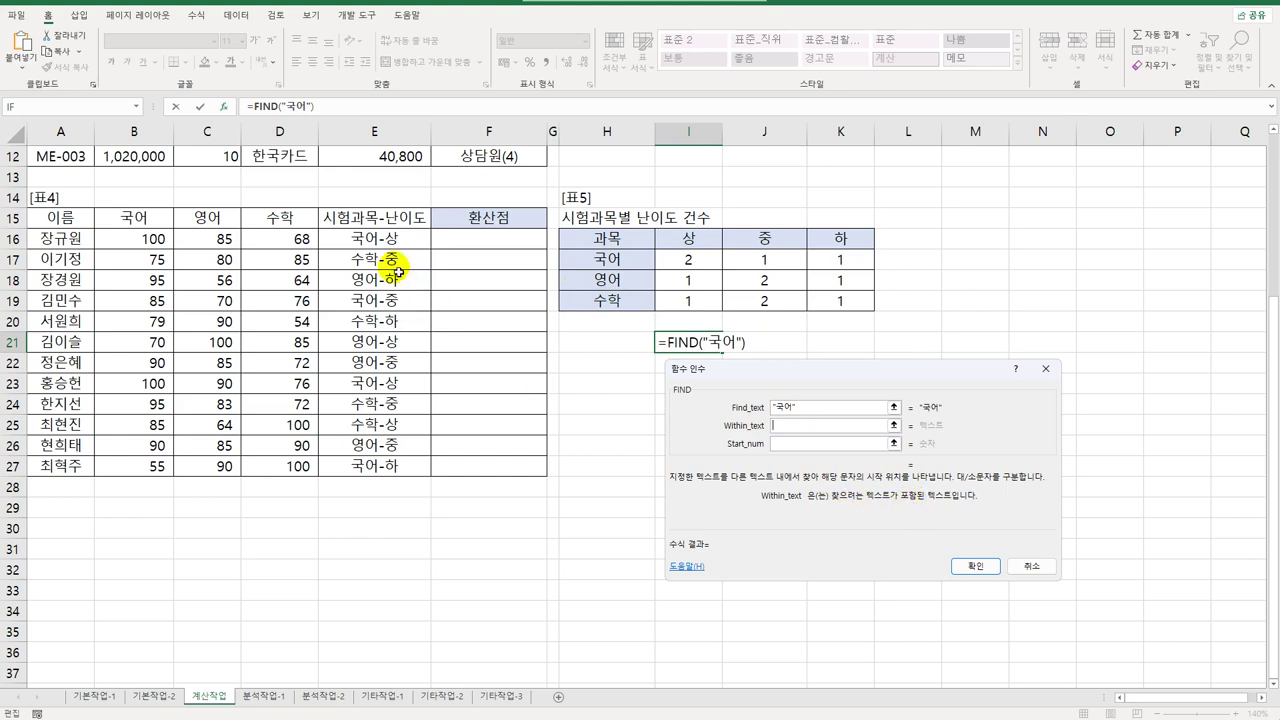
- Set the Within_text argument to cell E16 and complete the test formula =FIND("국어",E16)
{"action": "mouse_move", "coordinate": [366, 240]}
{"action": "left_mouse_down"}
{"action": "mouse_move", "coordinate": [391, 466]}
{"action": "mouse_move", "coordinate": [385, 242]}
{"action": "left_mouse_up"}
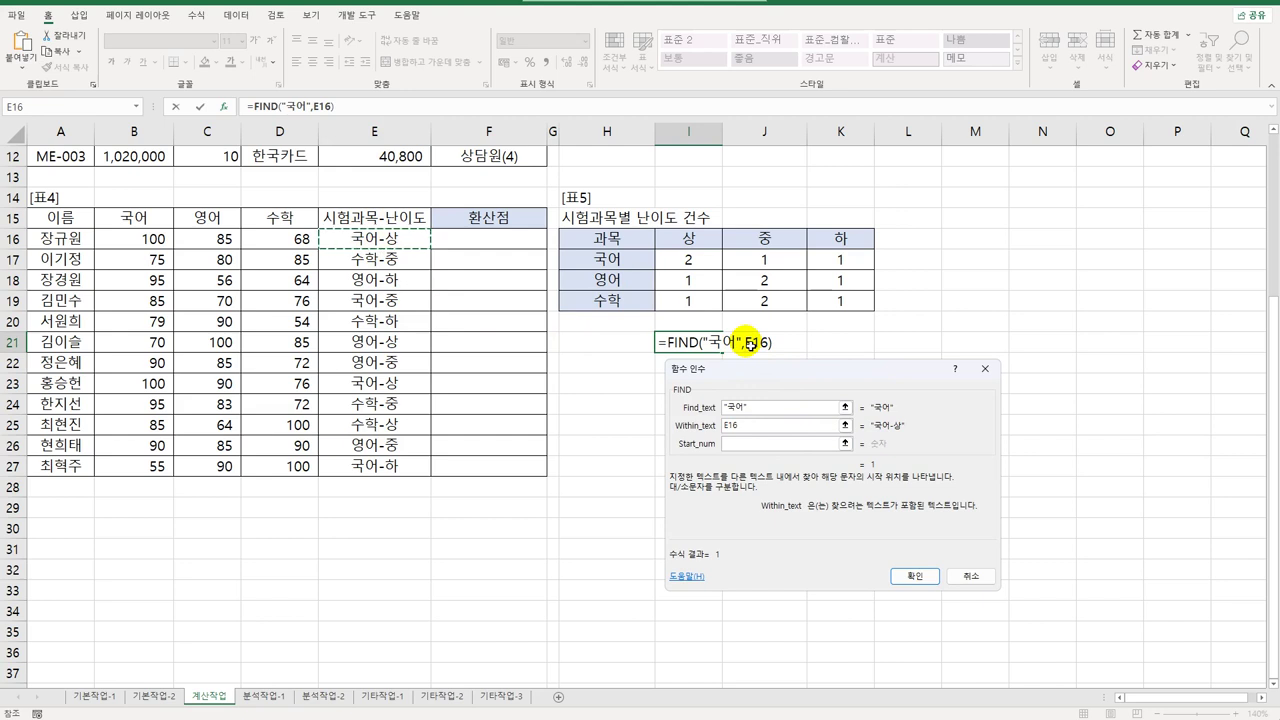
{"action": "left_click", "coordinate": [748, 442]}
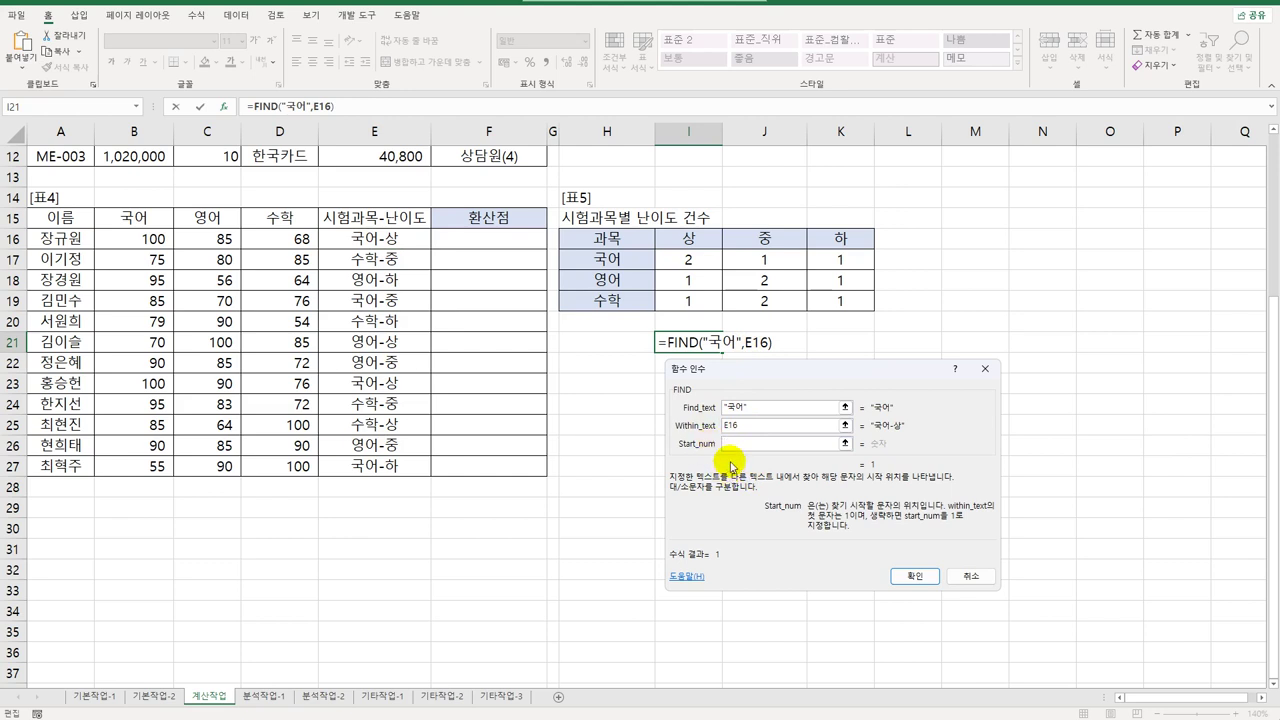
{"action": "type", "text": "1"}
{"action": "left_click", "coordinate": [915, 576]}
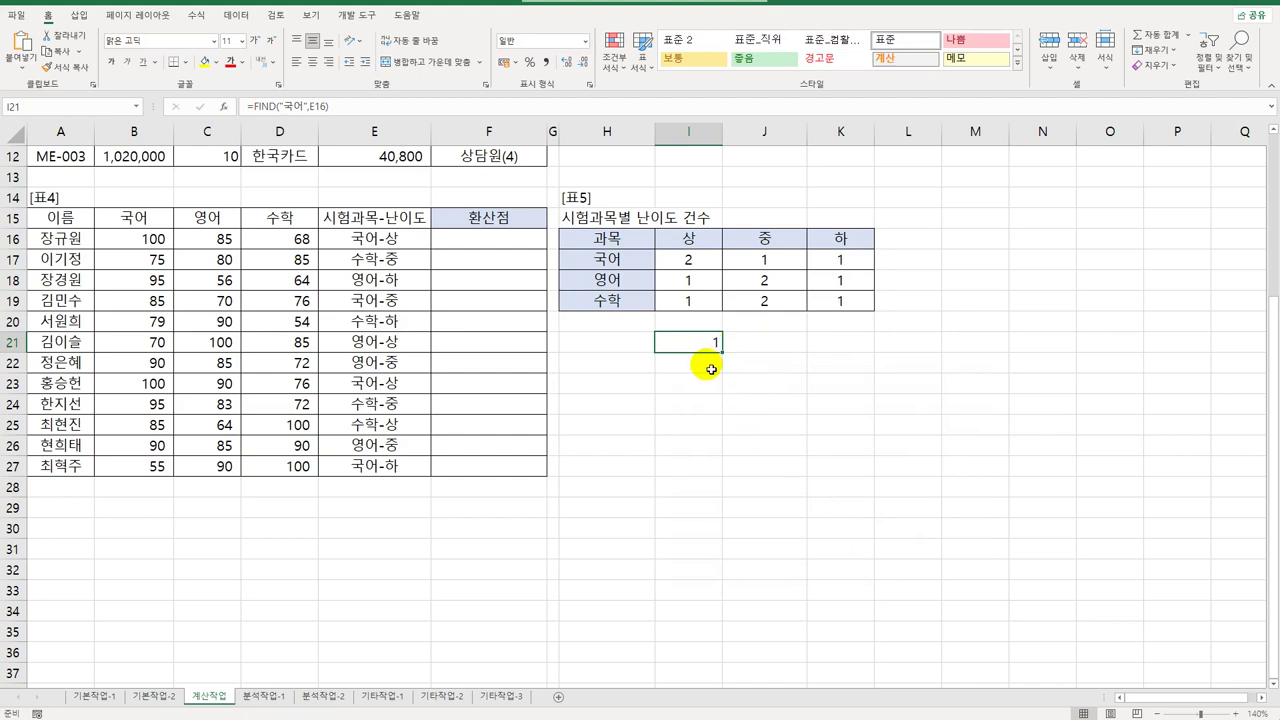
- Change the search text of the FIND formula in I21 to "수학" to test a subject missing from E16
{"action": "left_click", "coordinate": [771, 344]}
{"action": "left_click", "coordinate": [712, 345]}
{"action": "double_click", "coordinate": [712, 345]}
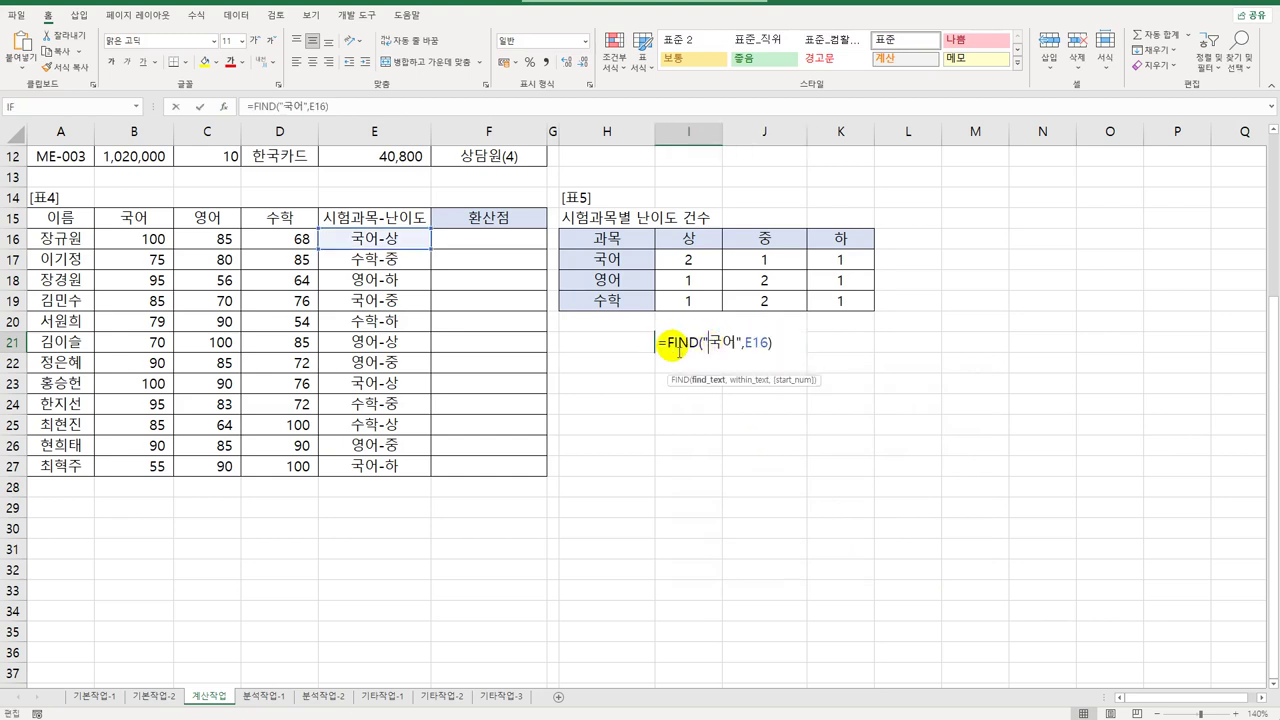
{"action": "left_click_drag", "start_coordinate": [712, 347], "coordinate": [731, 349]}
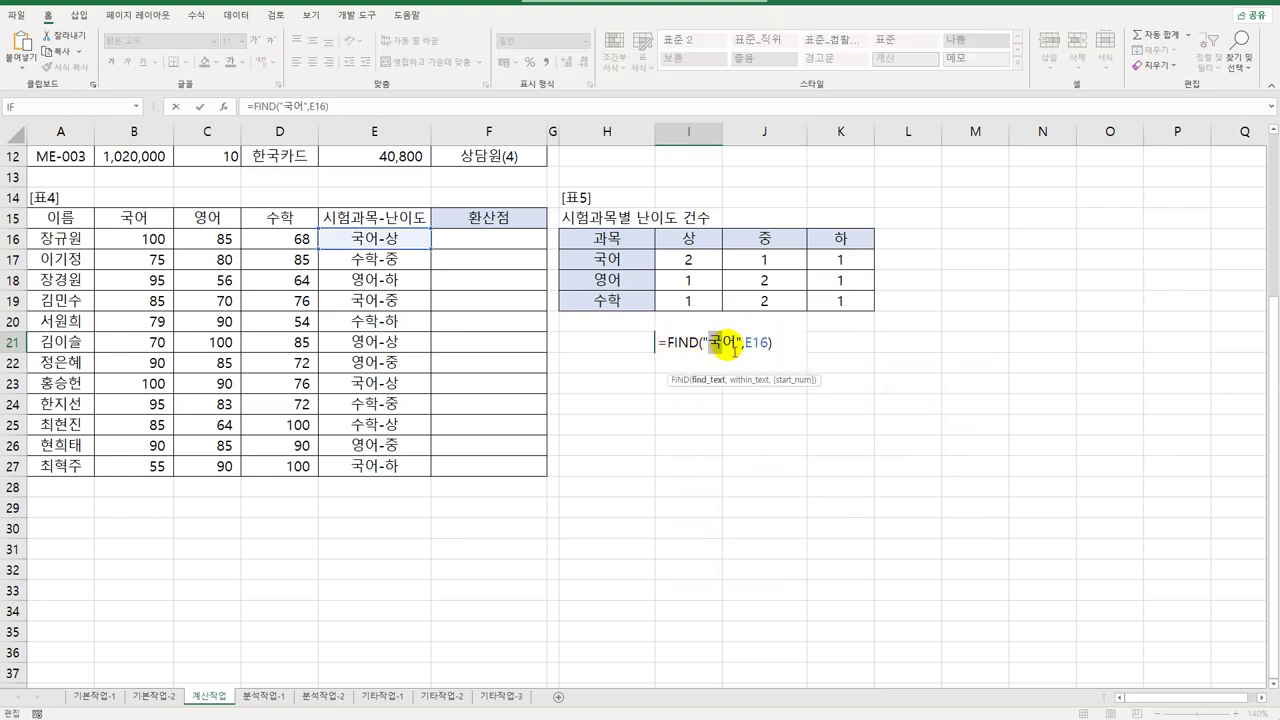
{"action": "type", "text": "수학"}
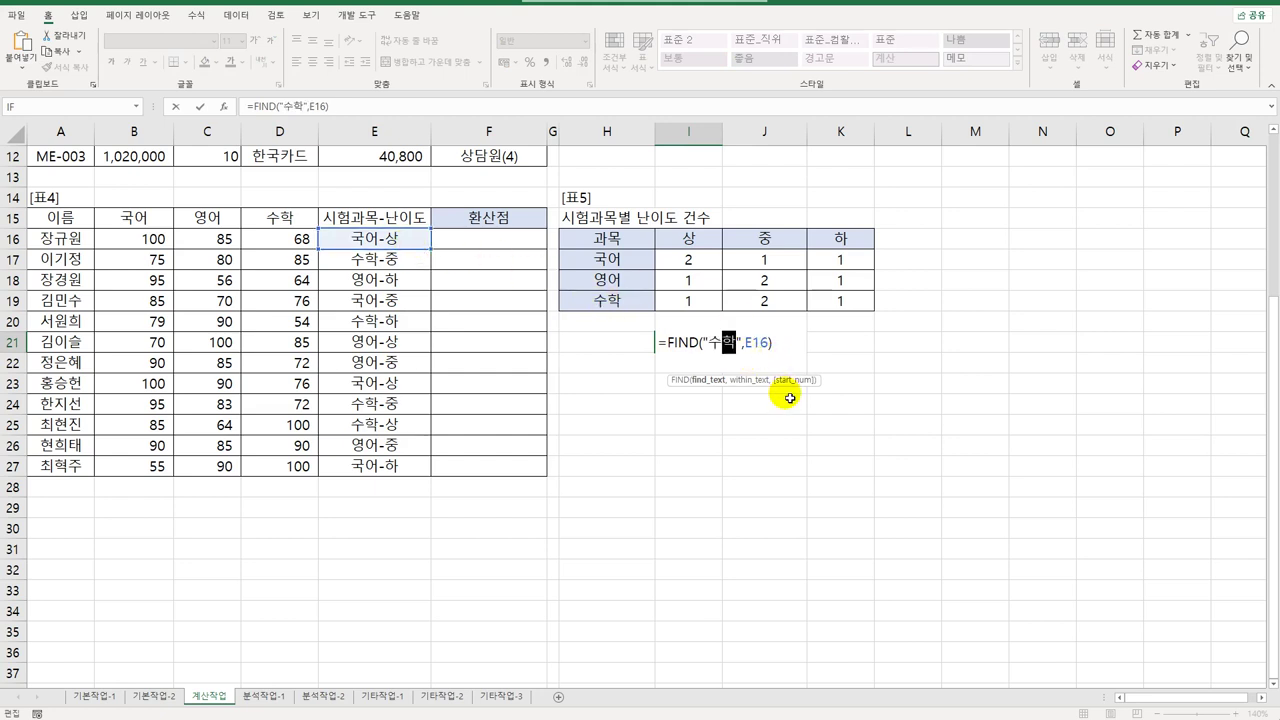
{"action": "key", "text": "Return"}
{"action": "left_click", "coordinate": [700, 345]}
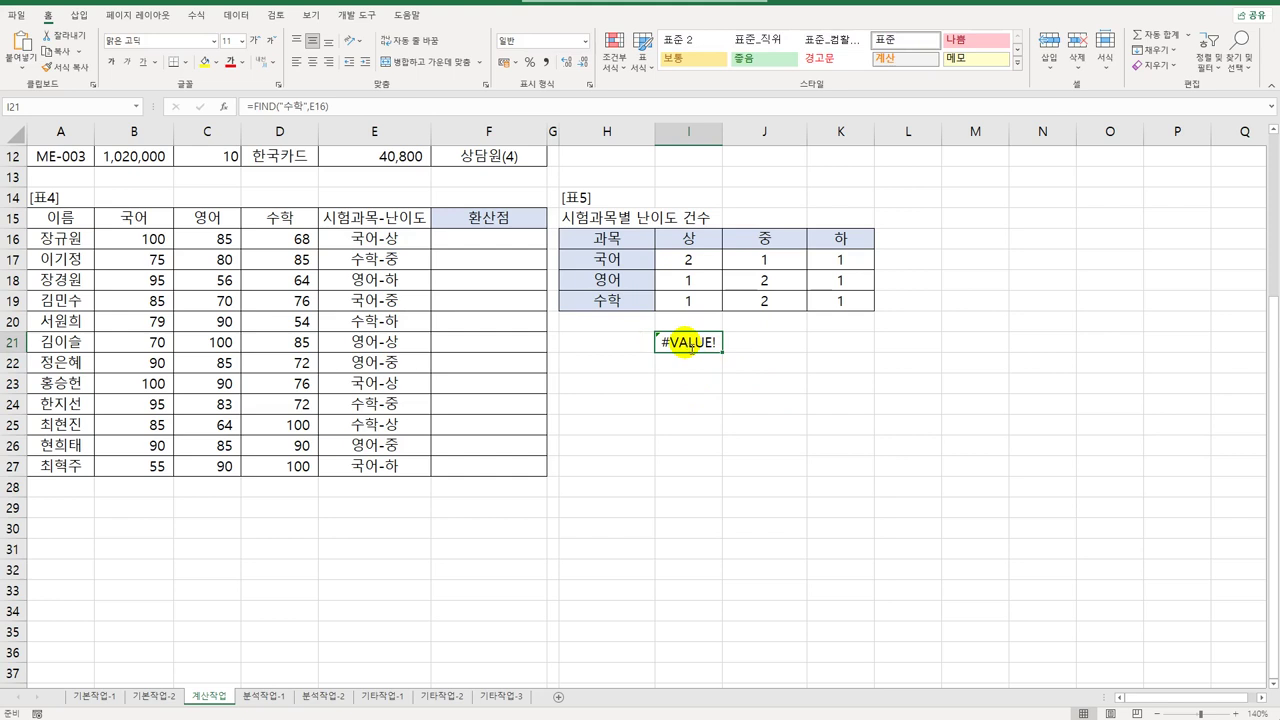
- Set the search text of the FIND formula in I21 back to "국어"
{"action": "double_click", "coordinate": [690, 345]}
{"action": "left_click_drag", "start_coordinate": [707, 343], "coordinate": [757, 363]}
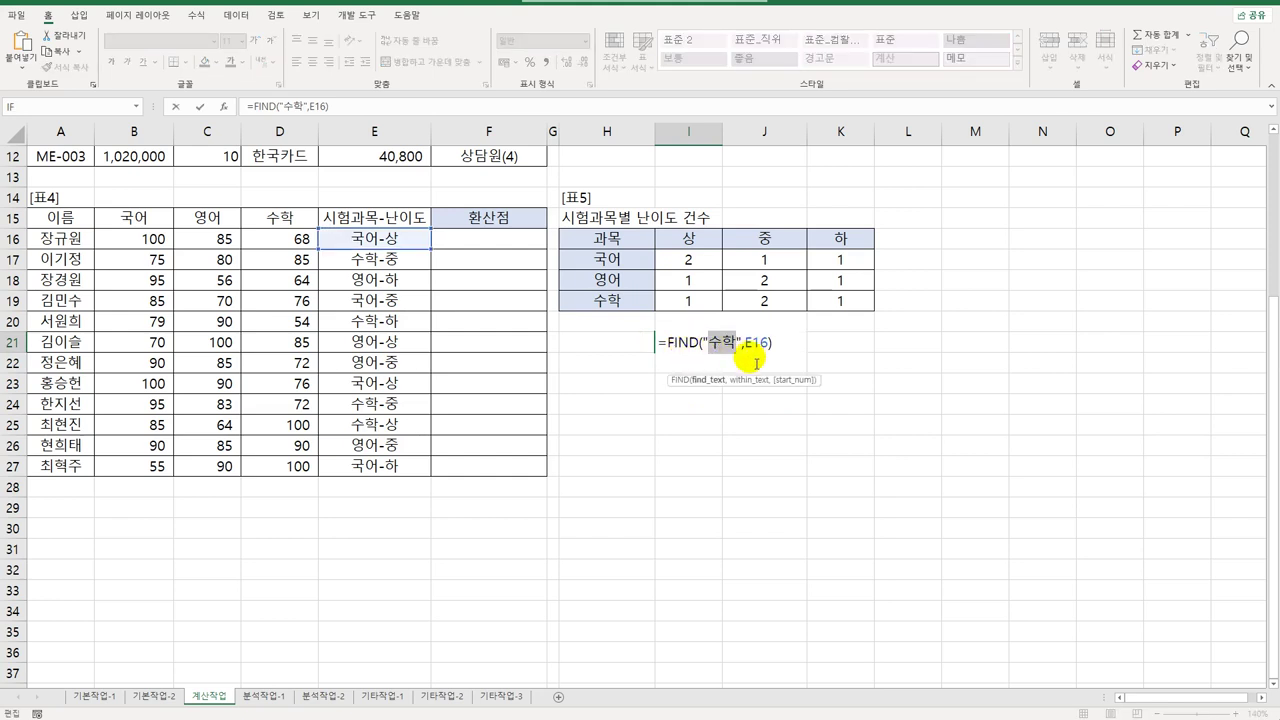
{"action": "type", "text": "국어"}
{"action": "key", "text": "Return"}
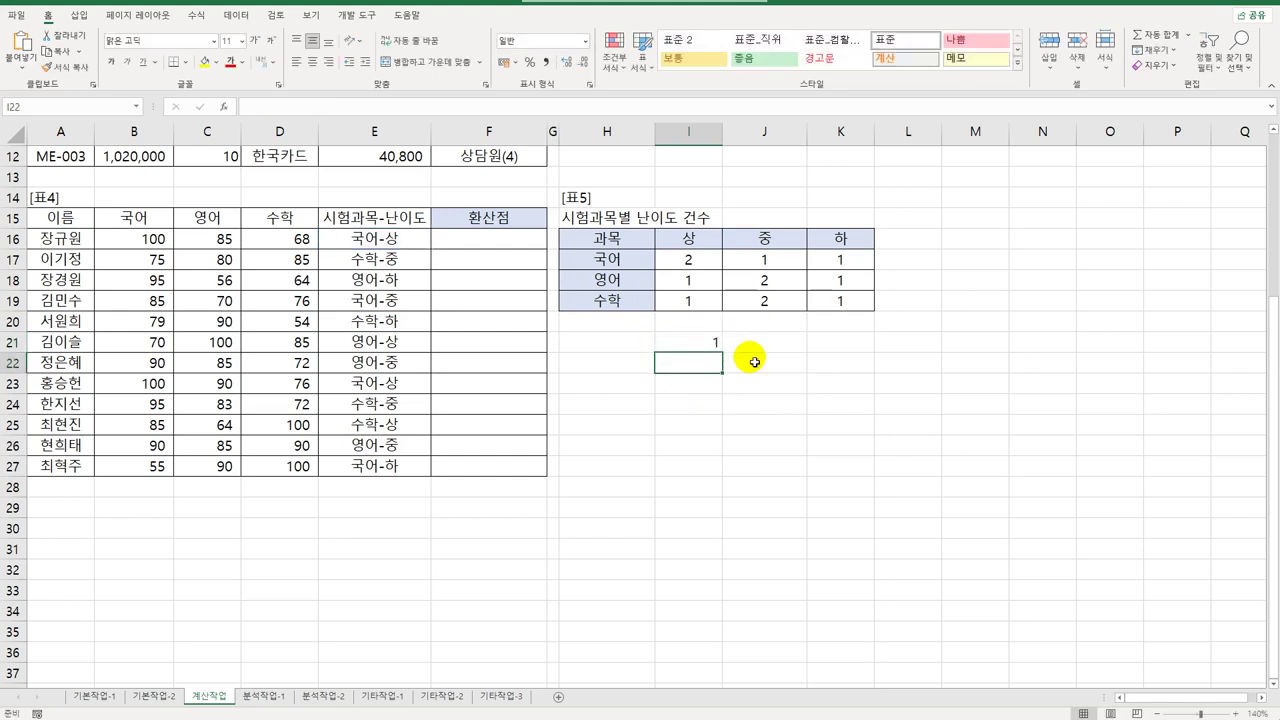
{"action": "left_click", "coordinate": [700, 343]}
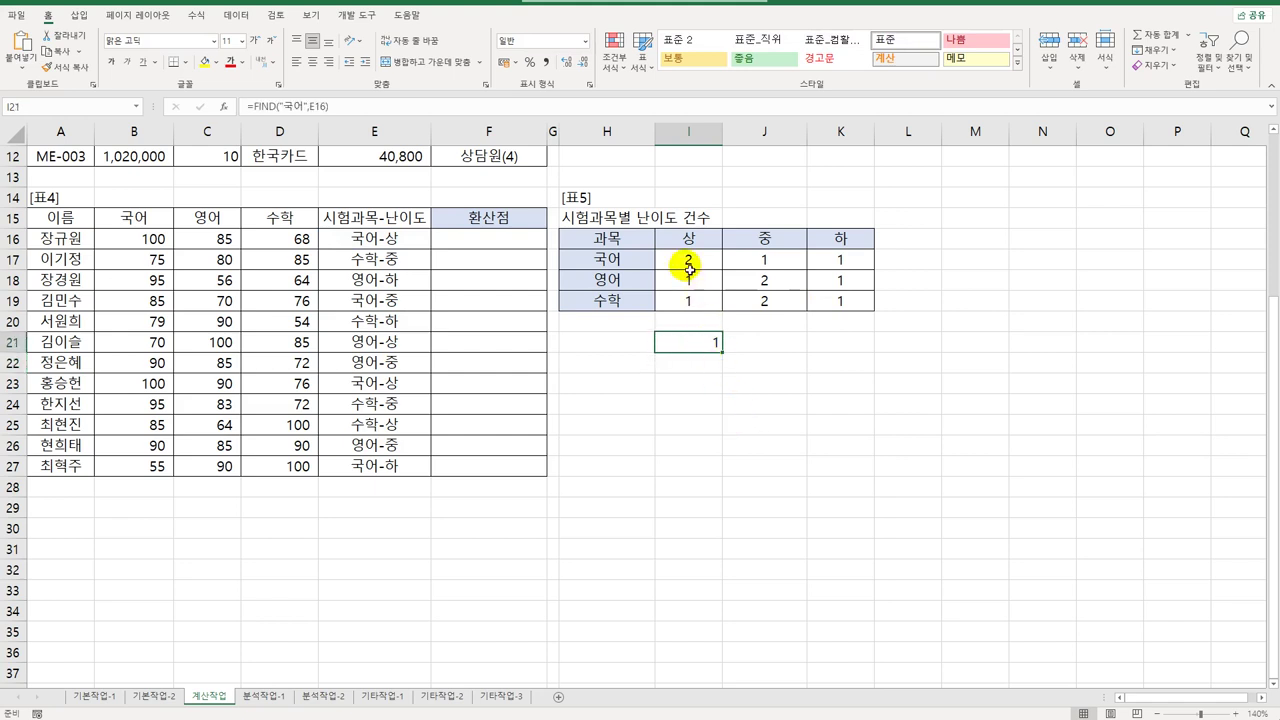
{"action": "left_click_drag", "start_coordinate": [686, 263], "coordinate": [830, 308]}
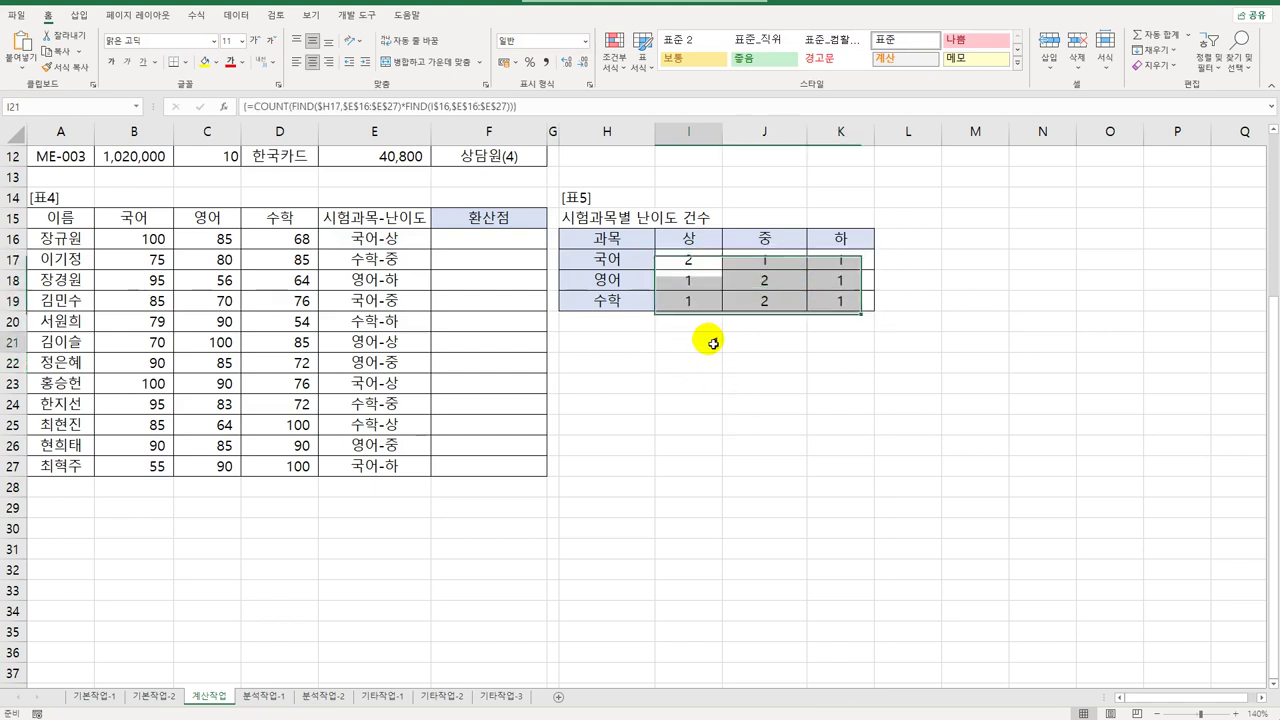
{"action": "left_click", "coordinate": [709, 342]}
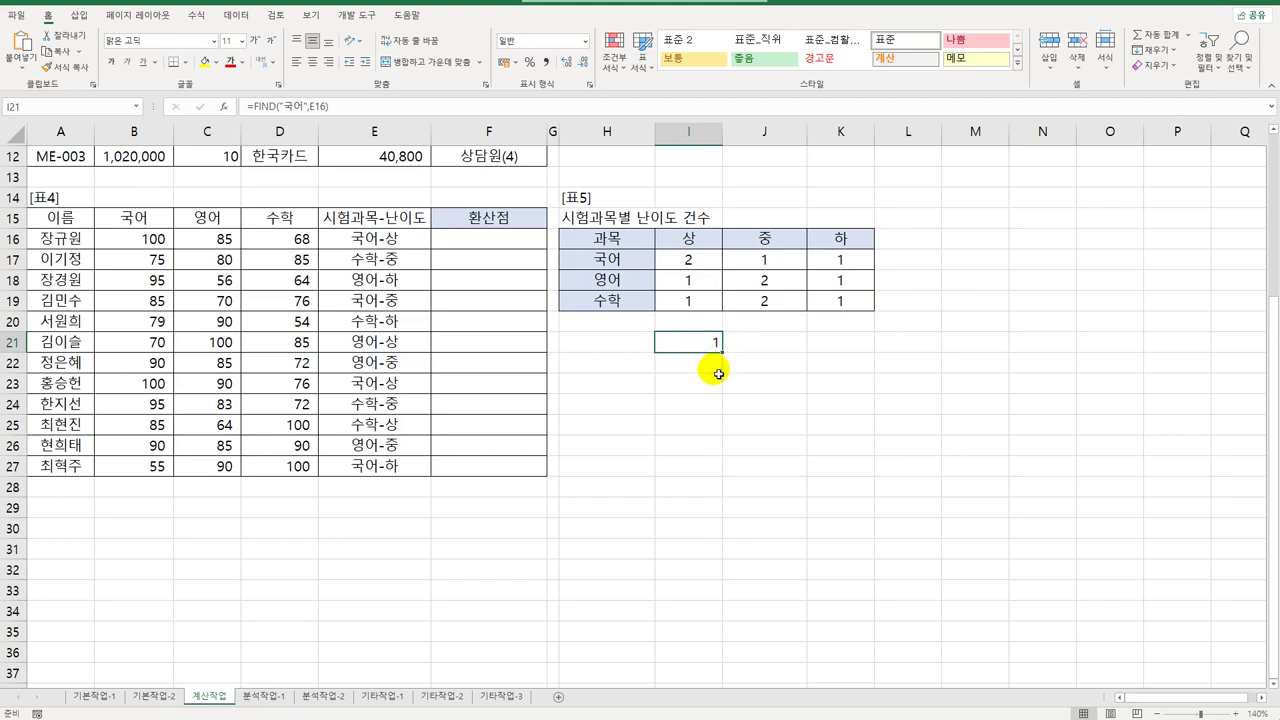
- Enter the test formula =FIND("상",E16) in cell J21, beside the existing FIND test
{"action": "left_click", "coordinate": [766, 342]}
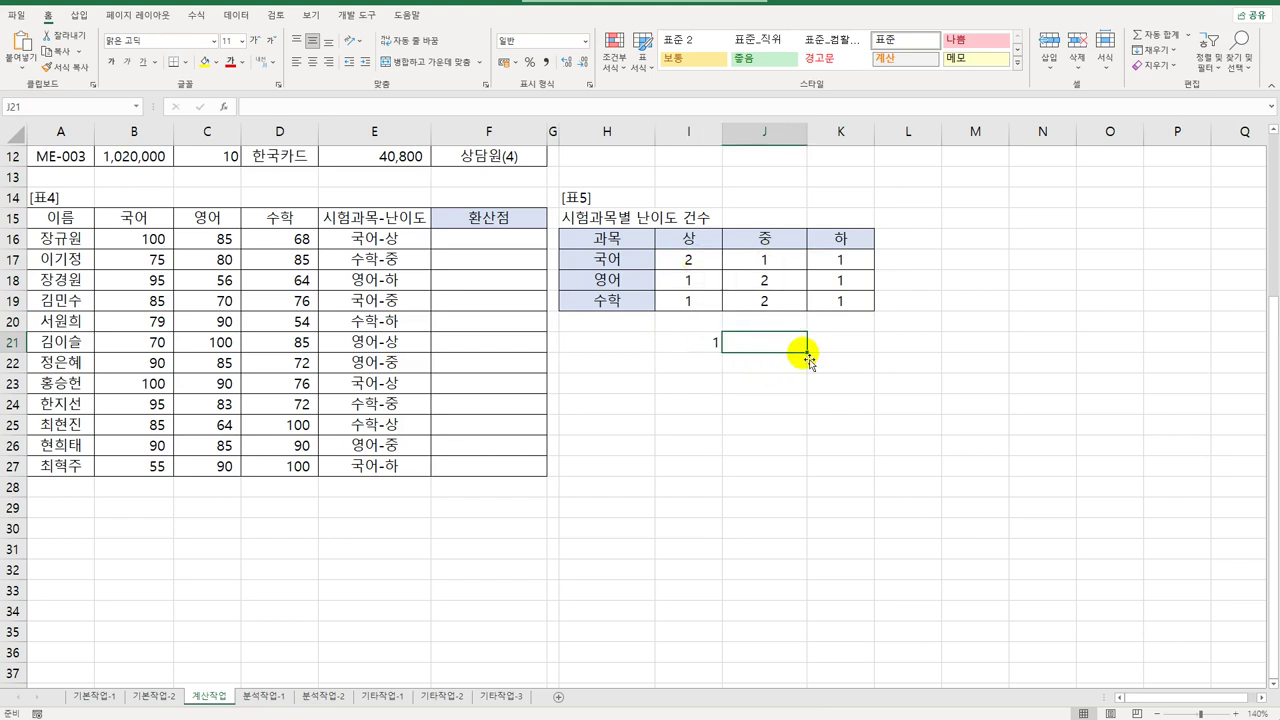
{"action": "type", "text": "="}
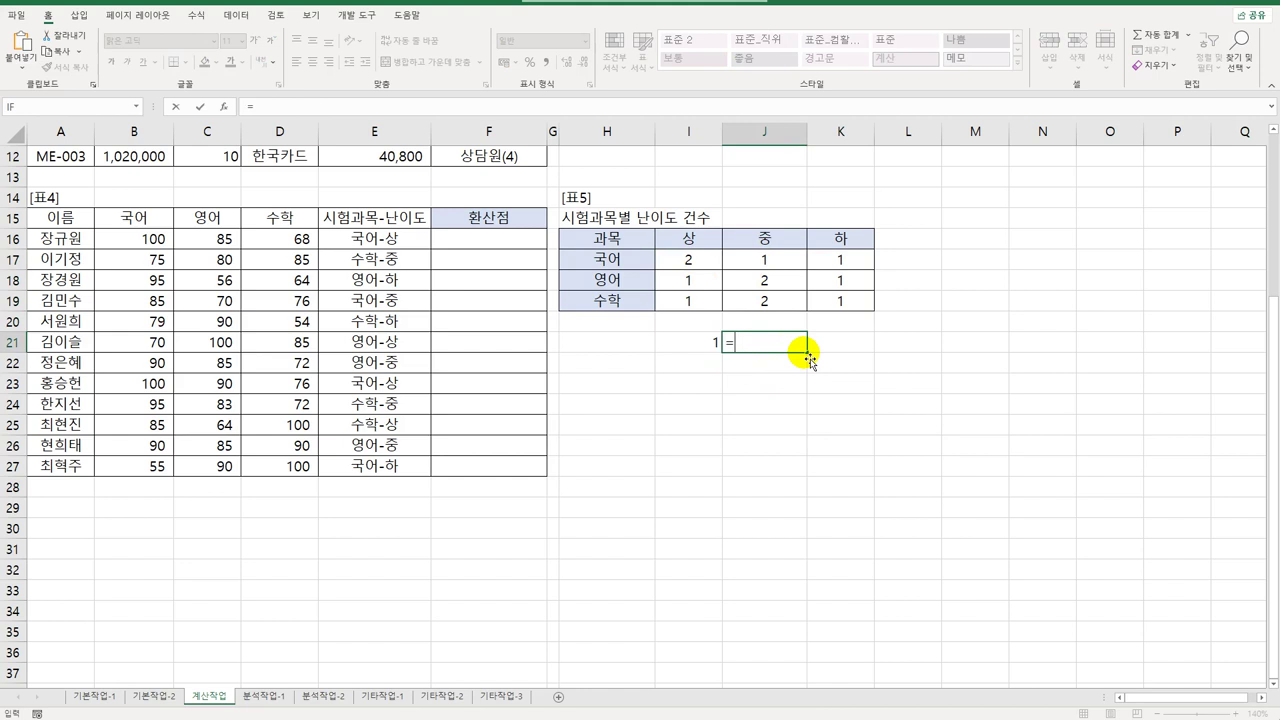
{"action": "type", "text": "fi"}
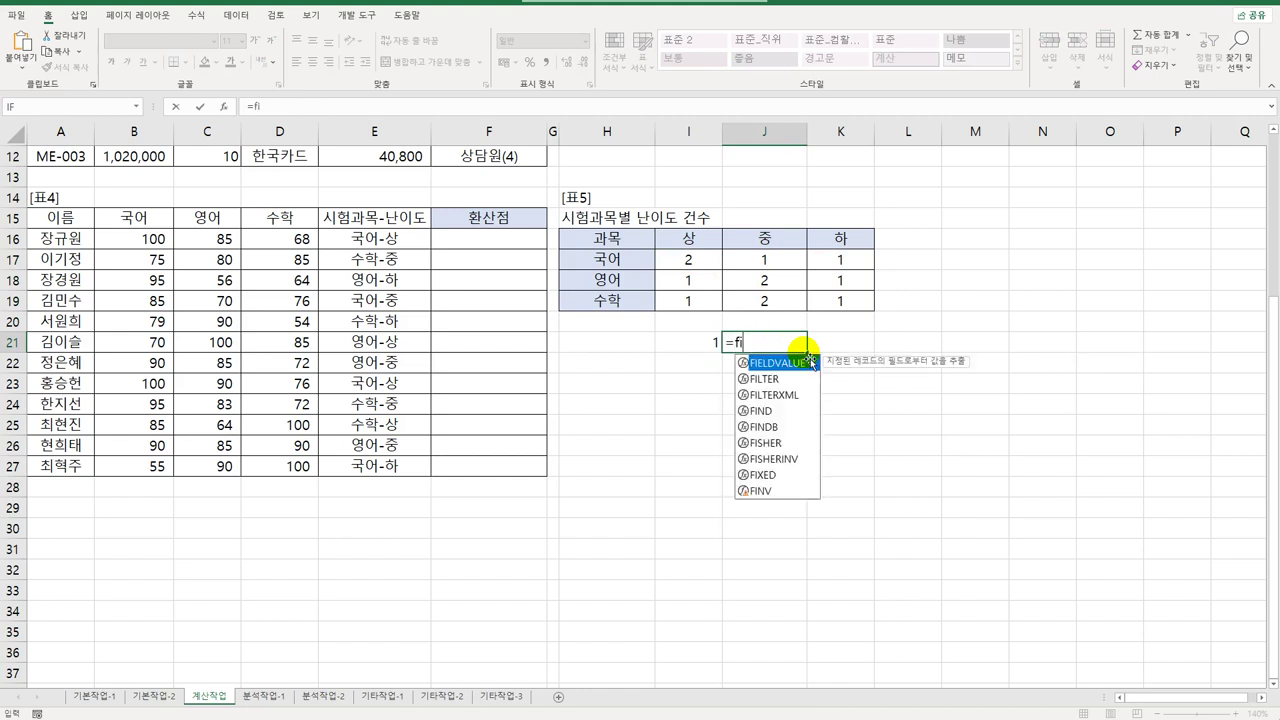
{"action": "type", "text": "nd("}
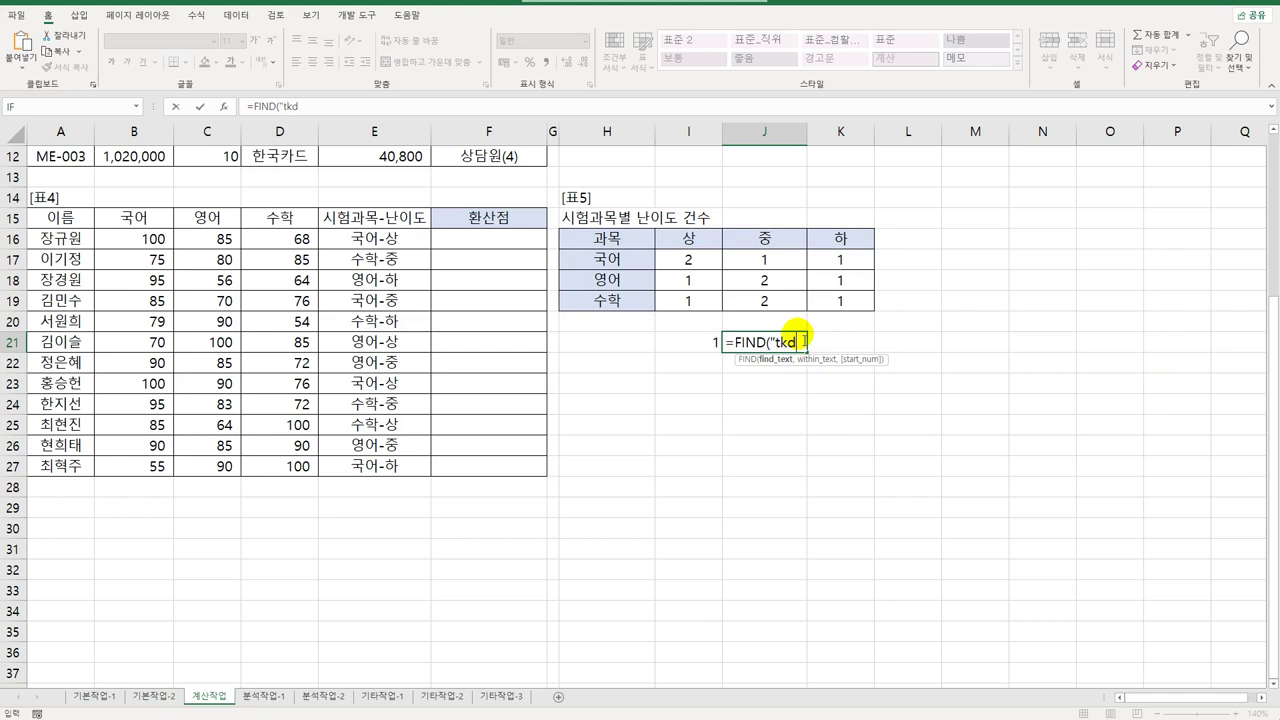
{"action": "type", "text": "\"상\","}
{"action": "left_click", "coordinate": [388, 236]}
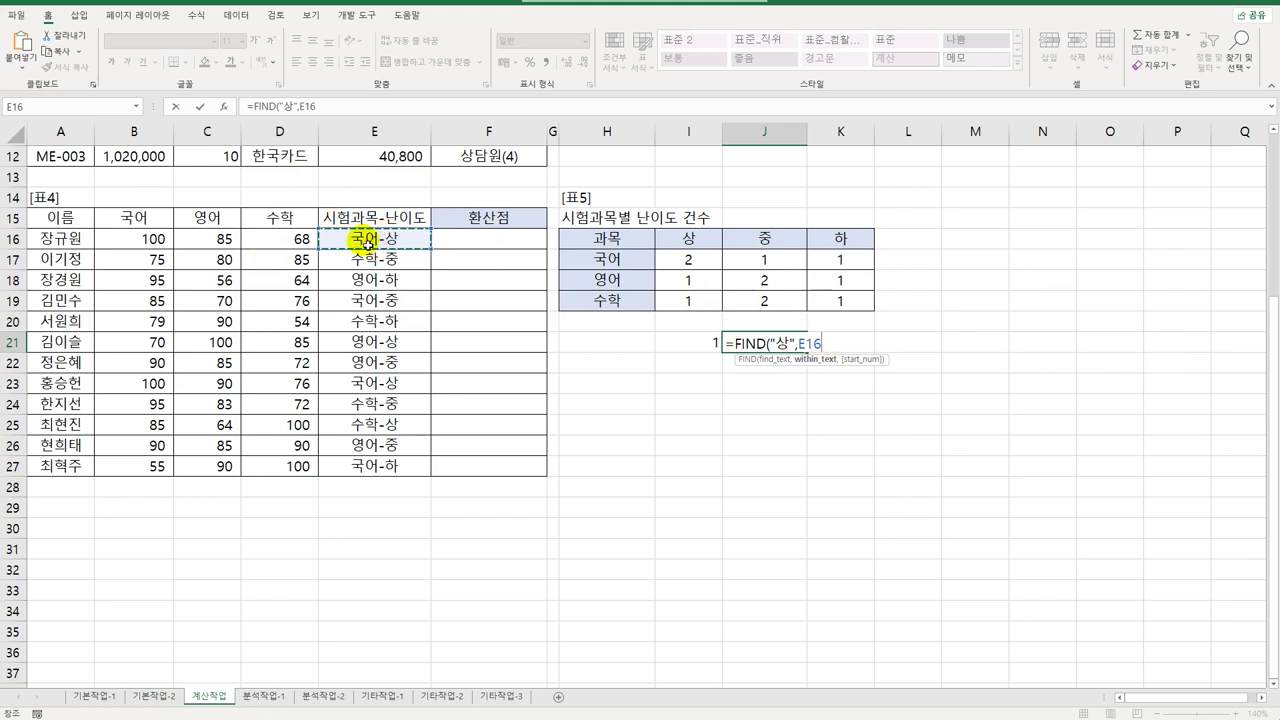
{"action": "type", "text": ")"}
{"action": "key", "text": "Return"}
{"action": "key", "text": "Up"}
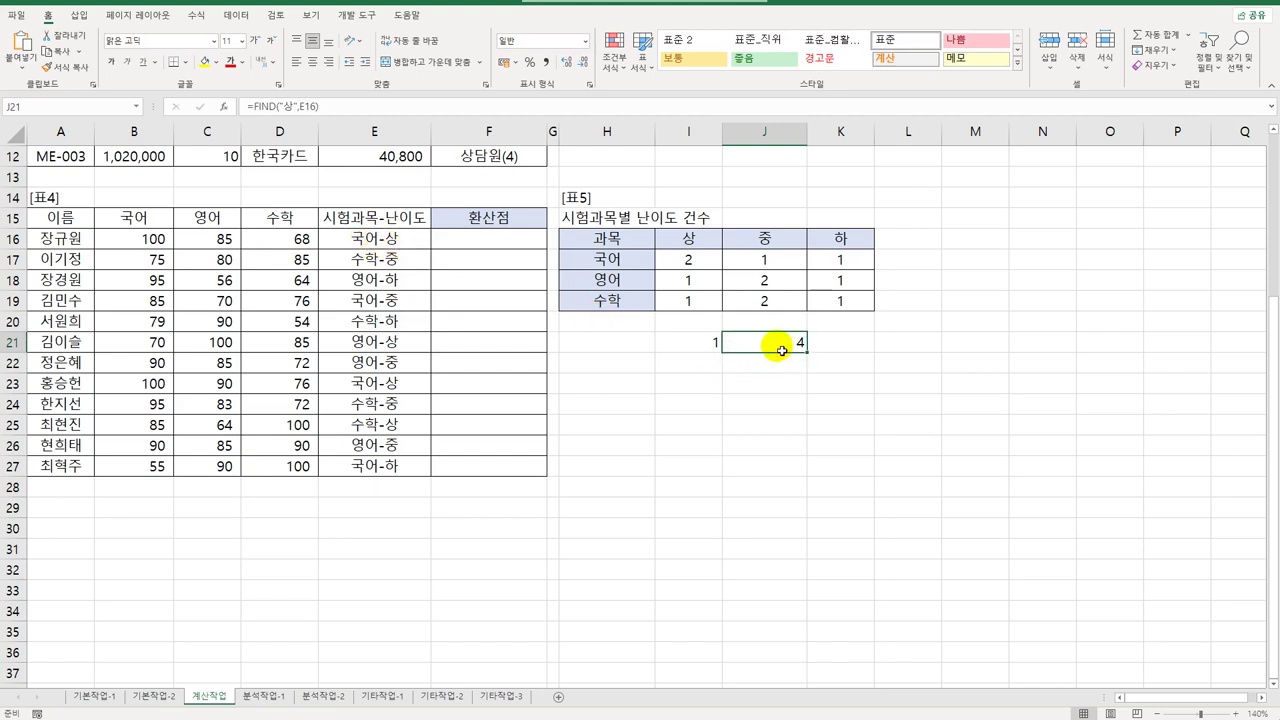
{"action": "left_click", "coordinate": [697, 342]}
{"action": "left_click", "coordinate": [772, 351]}
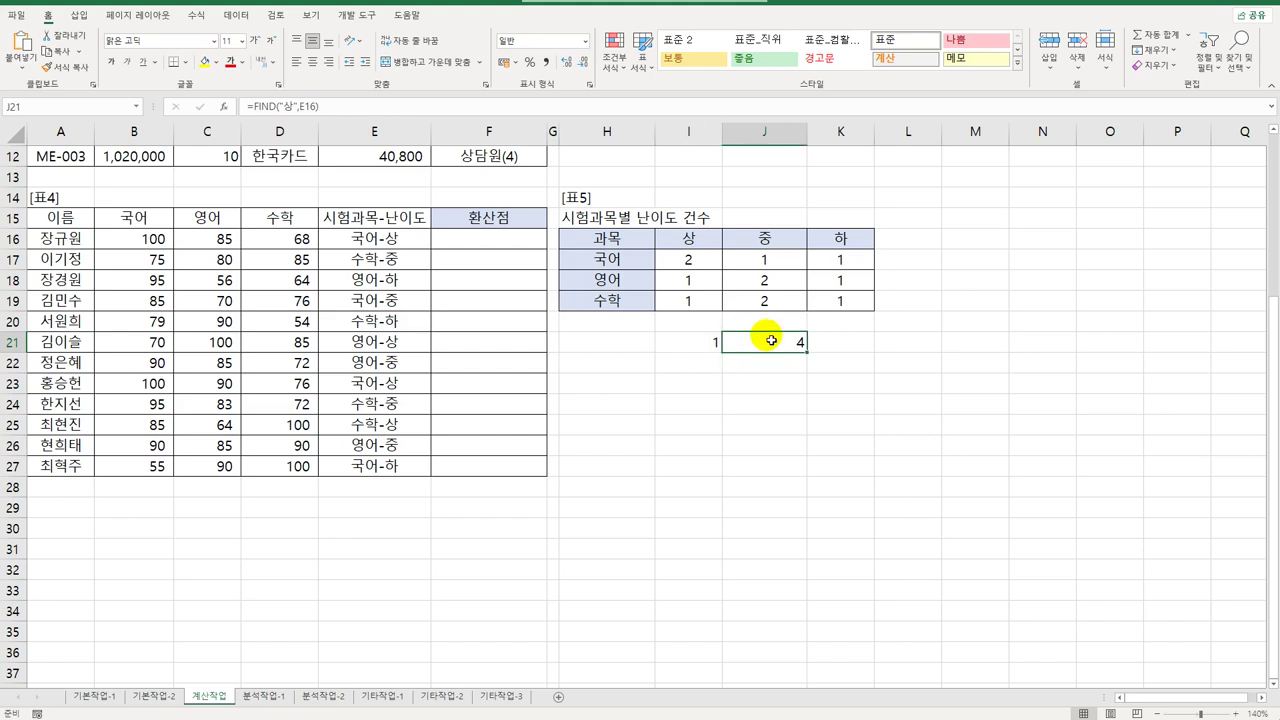
- Change the search text of the FIND formula in J21 to "중" to test a difficulty missing from E16
{"action": "left_click", "coordinate": [701, 266]}
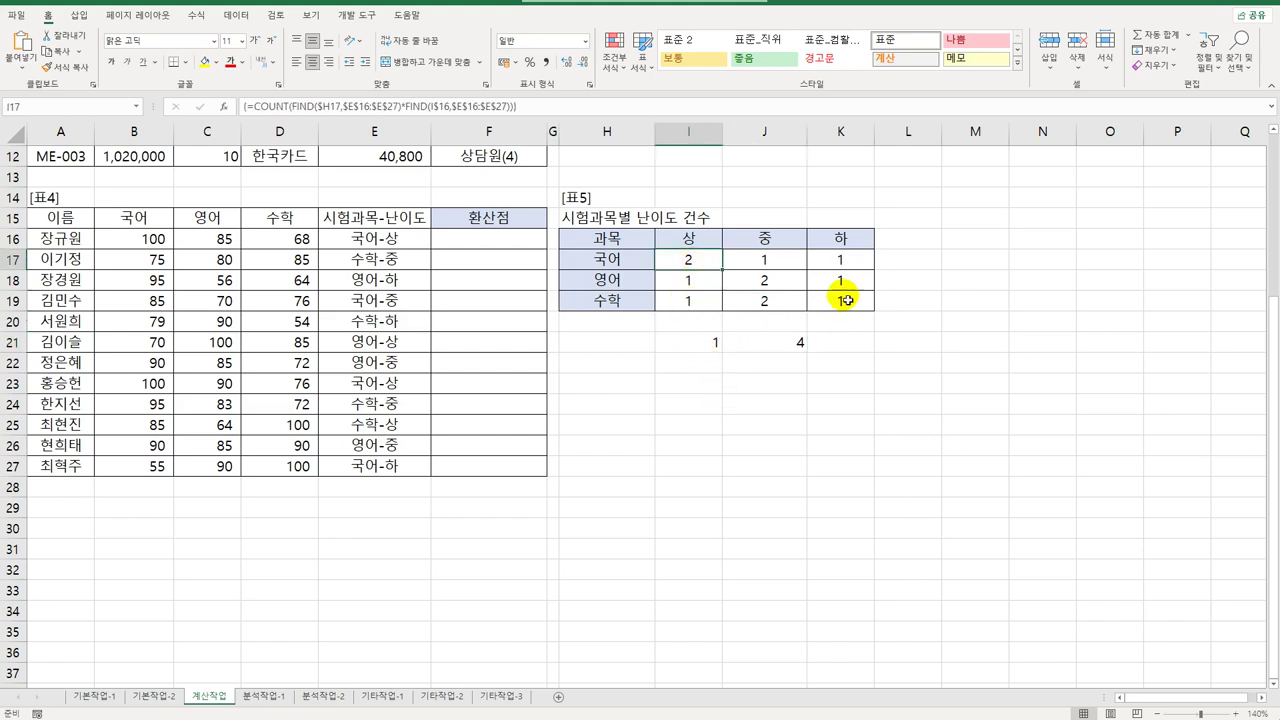
{"action": "left_click", "coordinate": [772, 347]}
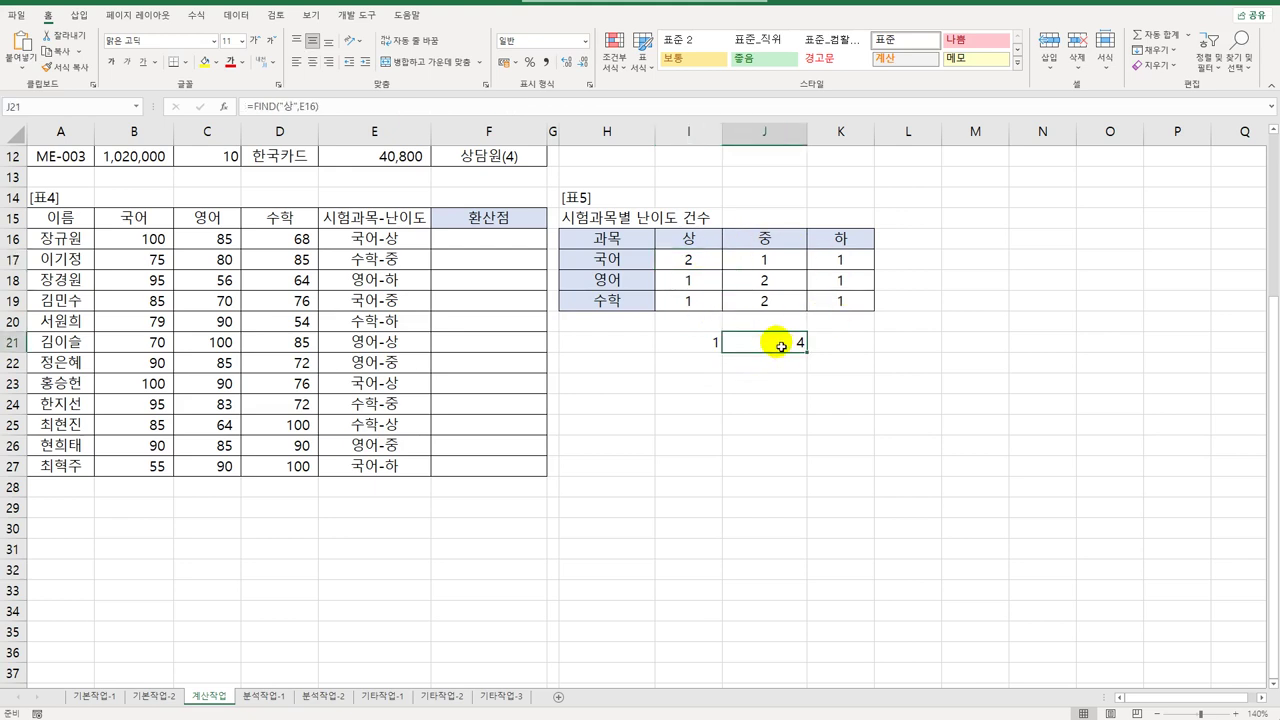
{"action": "double_click", "coordinate": [772, 347]}
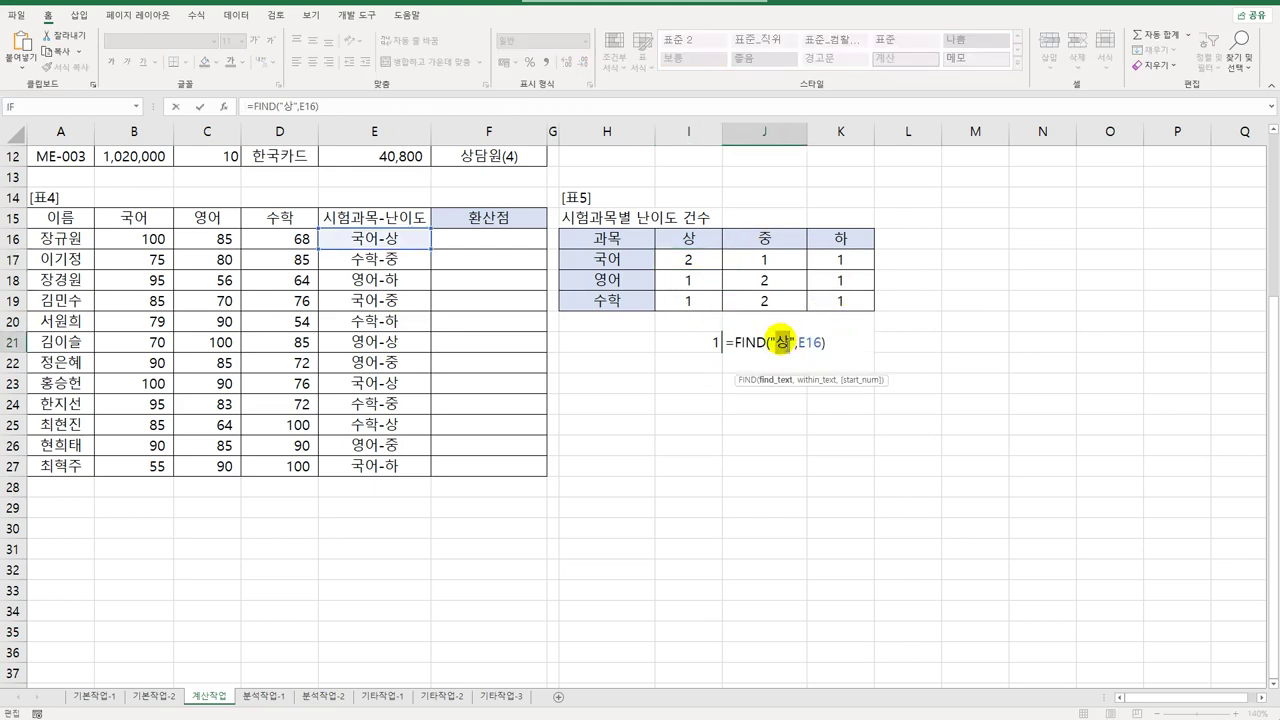
{"action": "type", "text": "ㅈ"}
{"action": "key", "text": "ctrl+Return"}
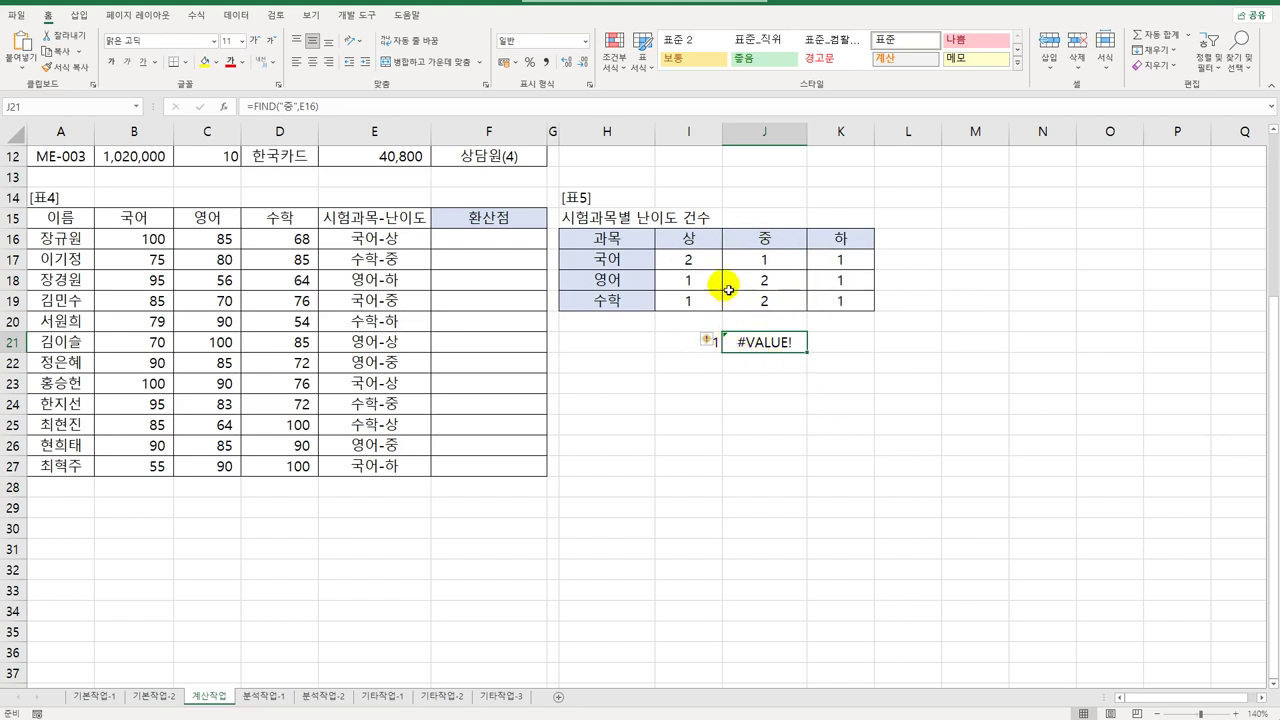
- Clear the two FIND test formulas in cells I21:J21 below 표5
{"action": "left_click_drag", "start_coordinate": [705, 262], "coordinate": [829, 306]}
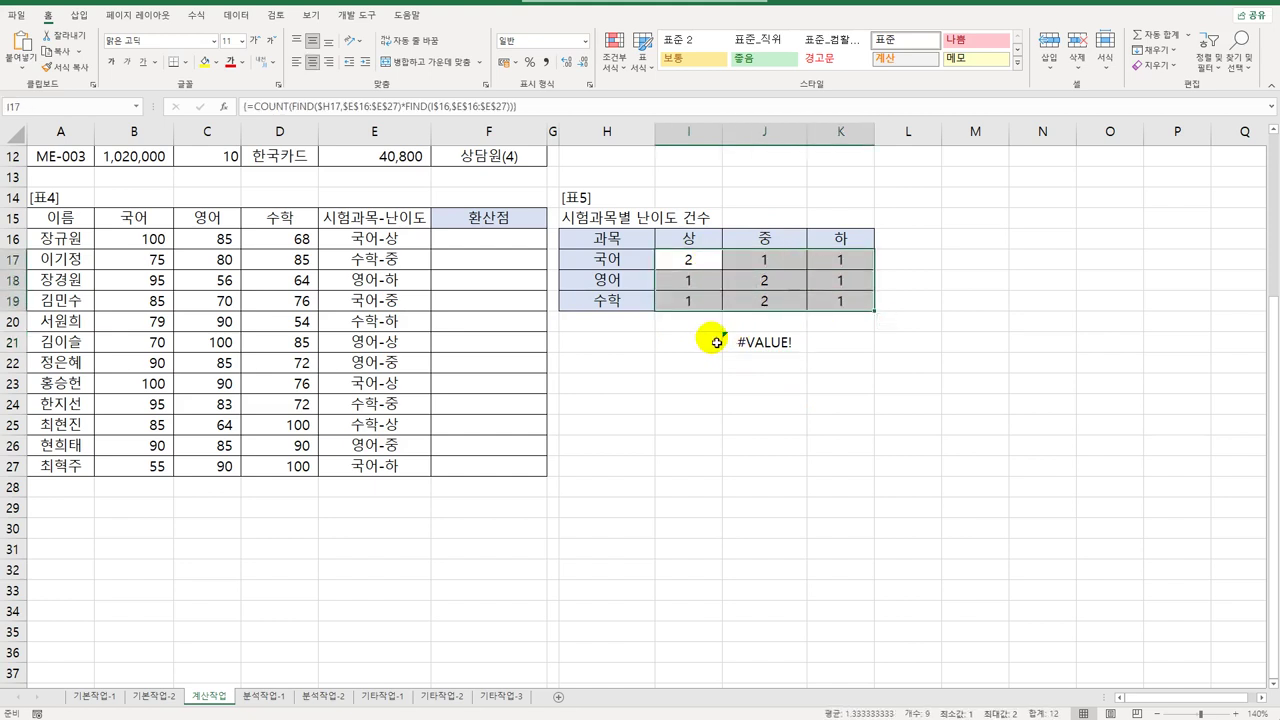
{"action": "left_click_drag", "start_coordinate": [714, 340], "coordinate": [750, 340]}
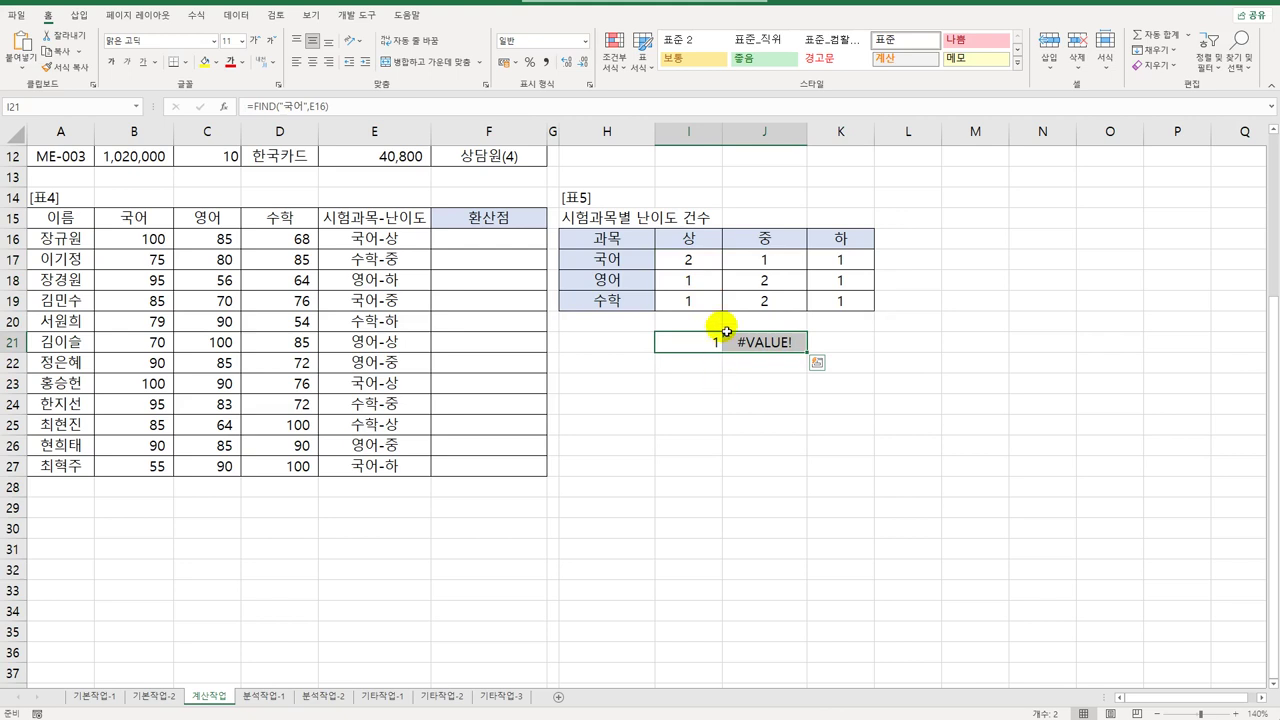
{"action": "key", "text": "Delete"}
- Review the COUNT/FIND formula in I17, highlighting its $E$16:$E$27 range, and re-enter it as an array formula
{"action": "left_click", "coordinate": [712, 260]}
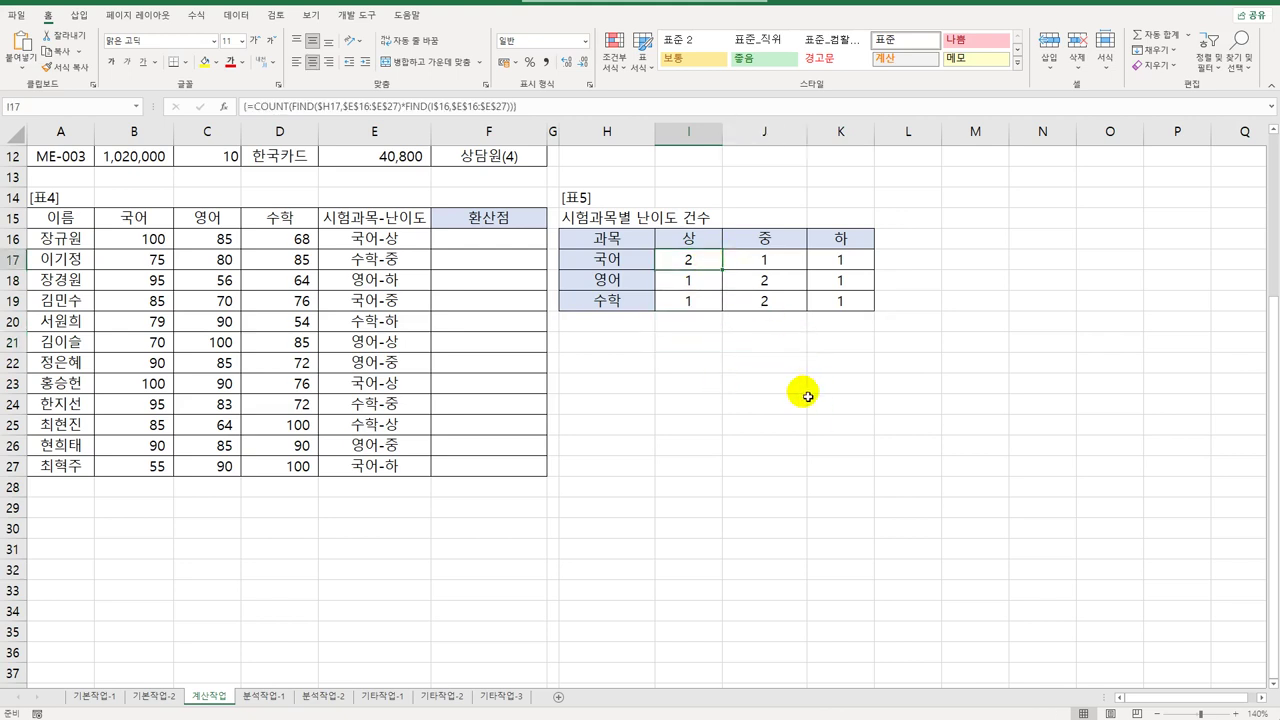
{"action": "double_click", "coordinate": [694, 258]}
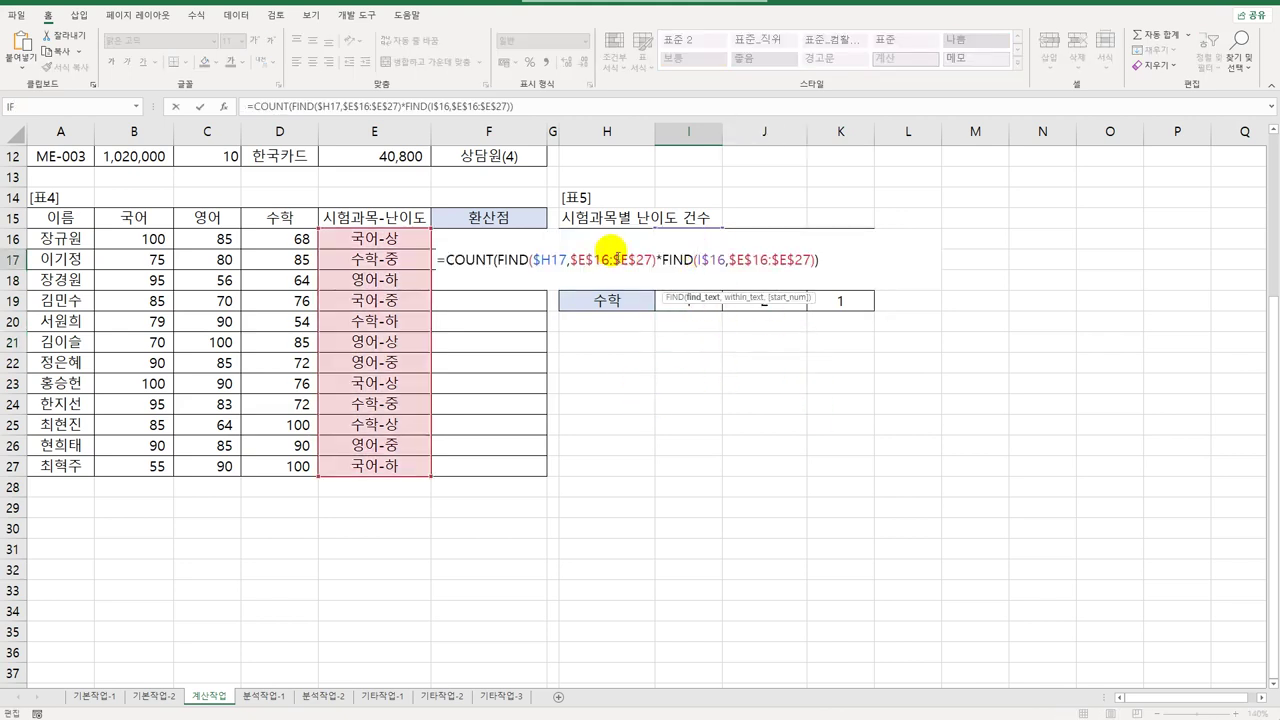
{"action": "left_click_drag", "start_coordinate": [570, 260], "coordinate": [655, 265]}
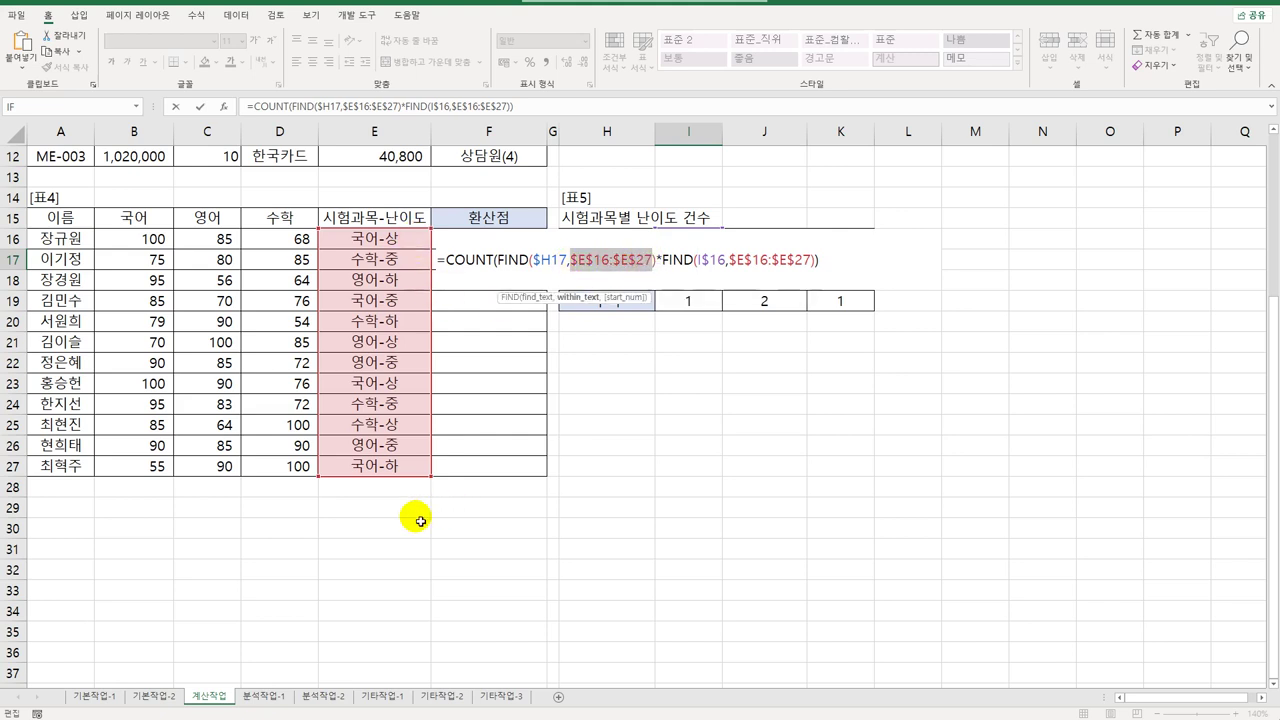
{"action": "key", "text": "ctrl+shift+Return"}
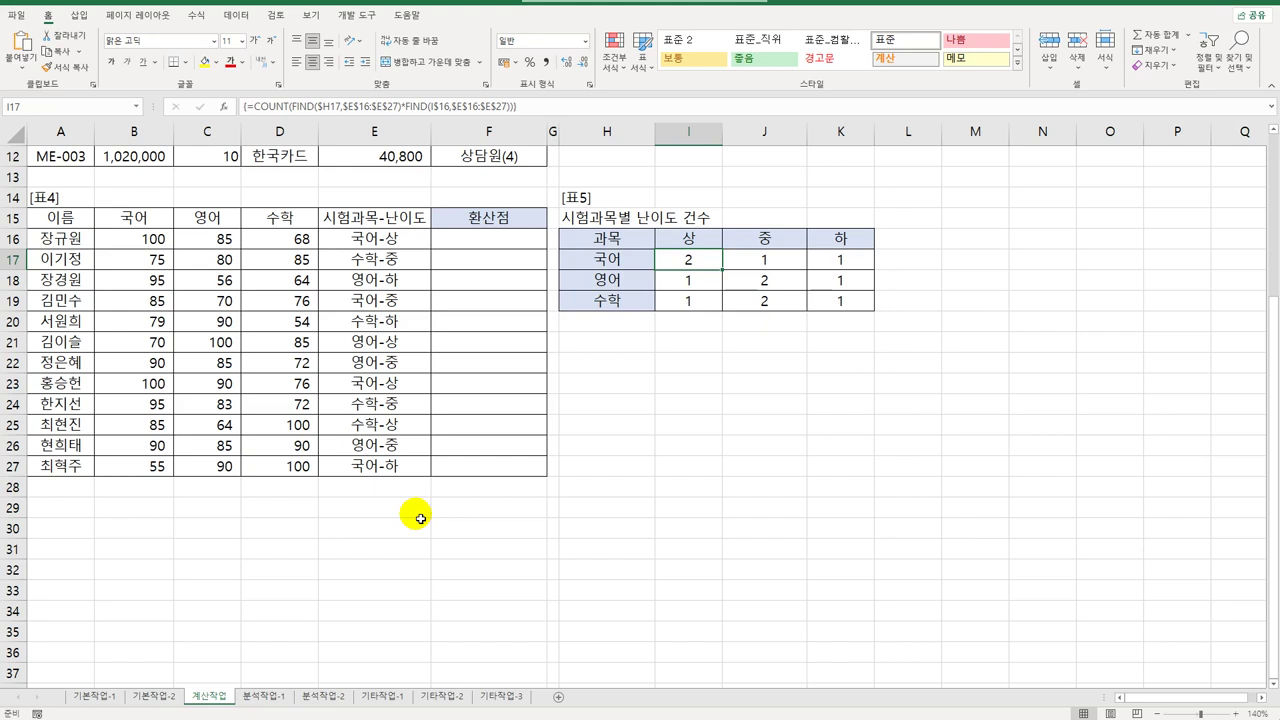
- Select cell F16 in the 환산점 column and open the Visual Basic editor
{"action": "left_click", "coordinate": [532, 242]}
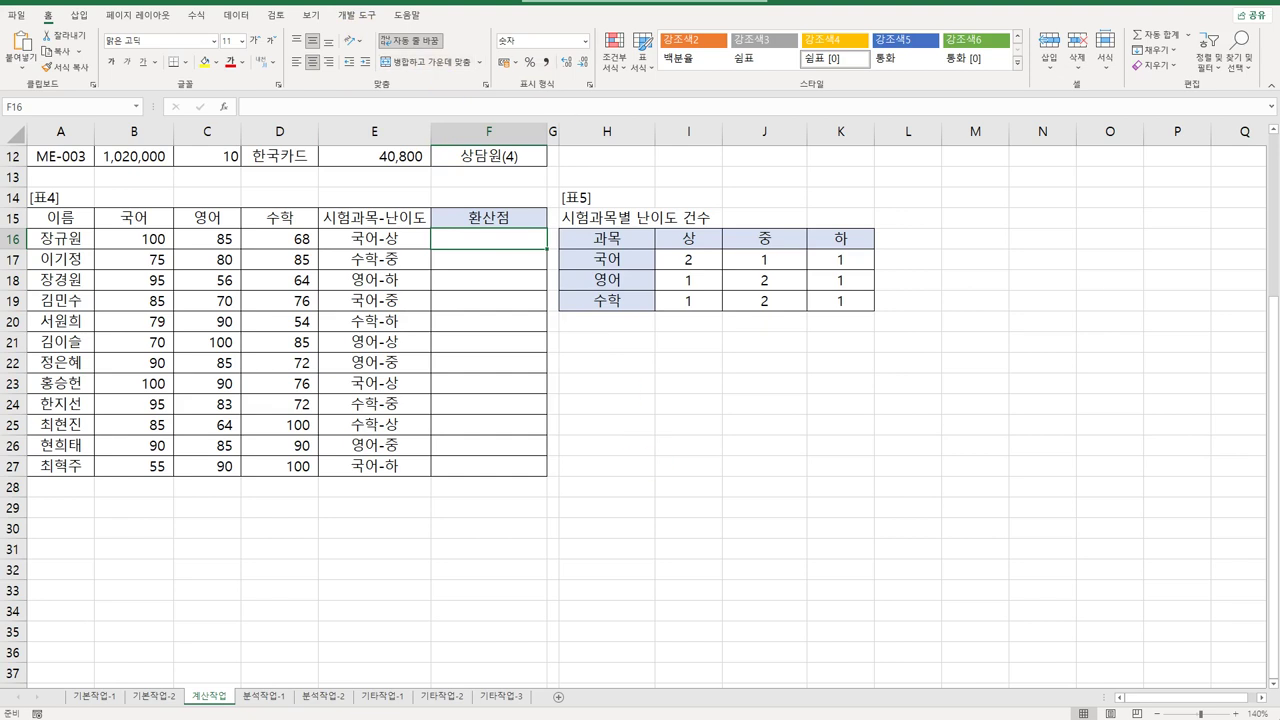
{"action": "left_click", "coordinate": [356, 15]}
{"action": "left_click", "coordinate": [17, 55]}
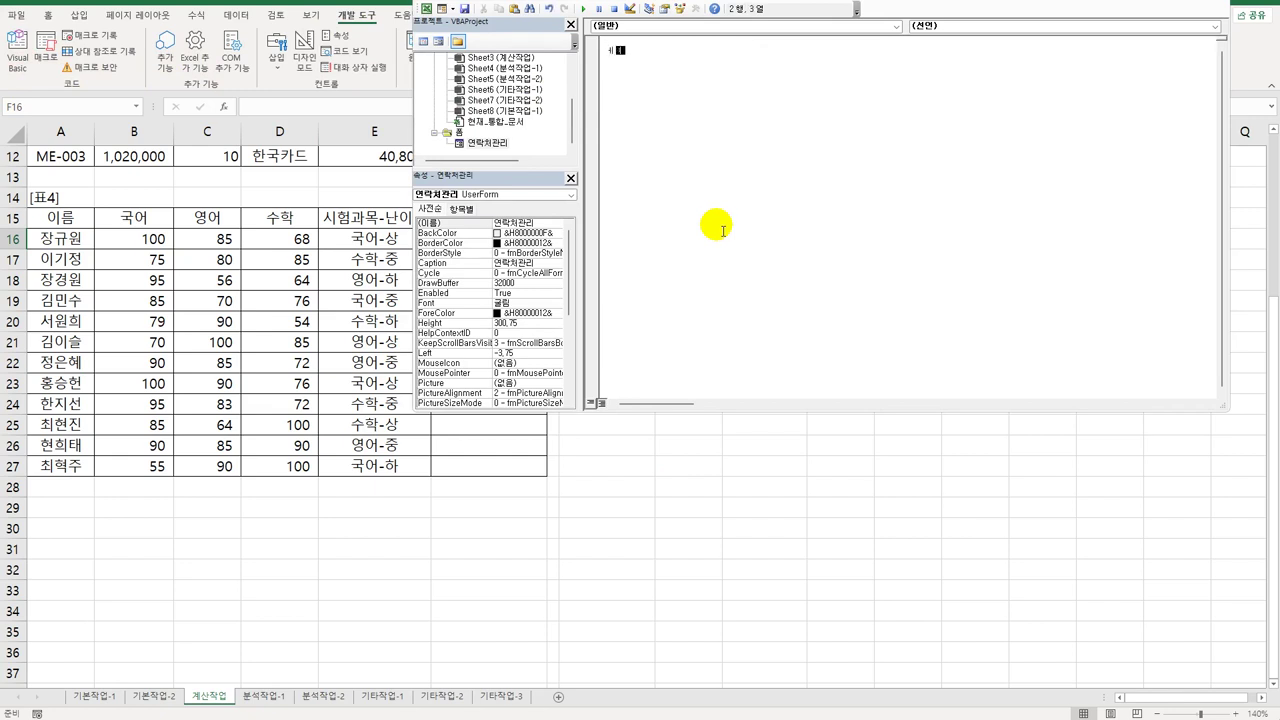
- Declare the public function fn환산점 with the arguments 국어, 영어 and 수학
{"action": "type", "text": "publi"}
{"action": "type", "text": "c function "}
{"action": "type", "text": "루gh"}
{"action": "key", "text": "BackSpace"}
{"action": "key", "text": "BackSpace"}
{"action": "key", "text": "BackSpace"}
{"action": "type", "text": "루g"}
{"action": "key", "text": "BackSpace"}
{"action": "key", "text": "BackSpace"}
{"action": "type", "text": "ㄹ"}
{"action": "type", "text": "ㅎ"}
{"action": "type", "text": "환산점("}
{"action": "type", "text": "국어, 영어"}
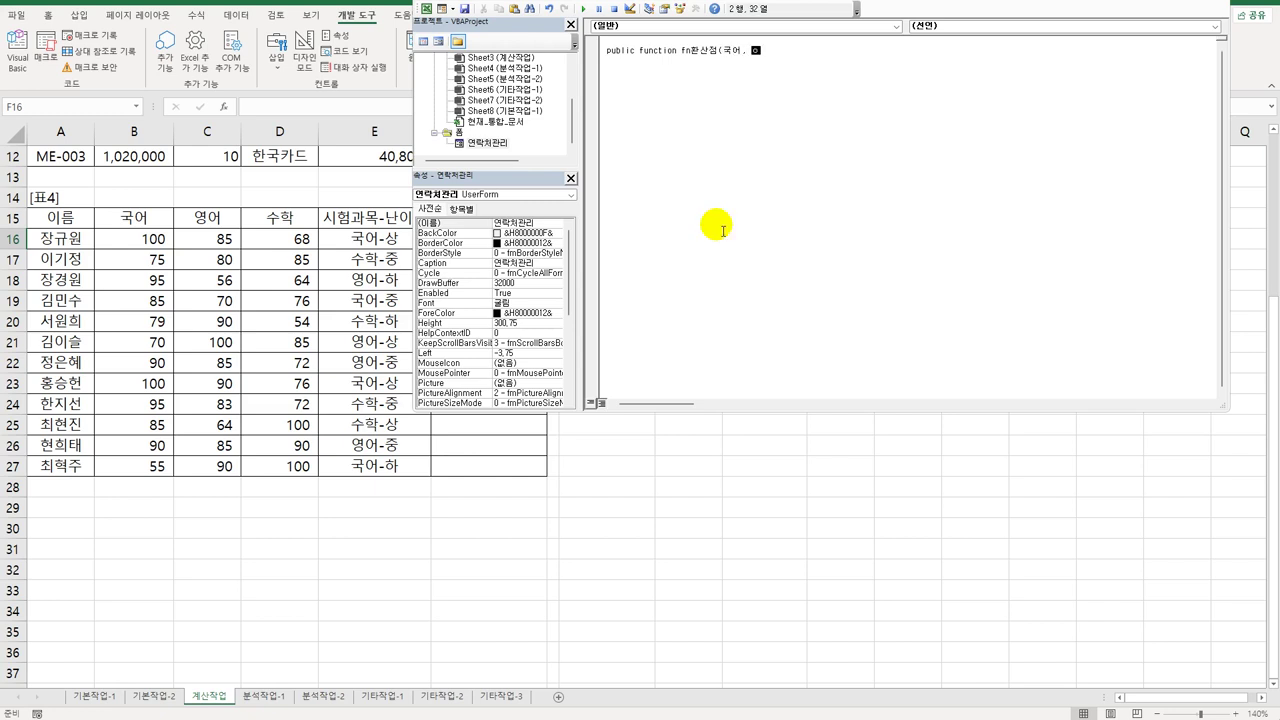
{"action": "type", "text": ", 수학)"}
{"action": "key", "text": "Return"}
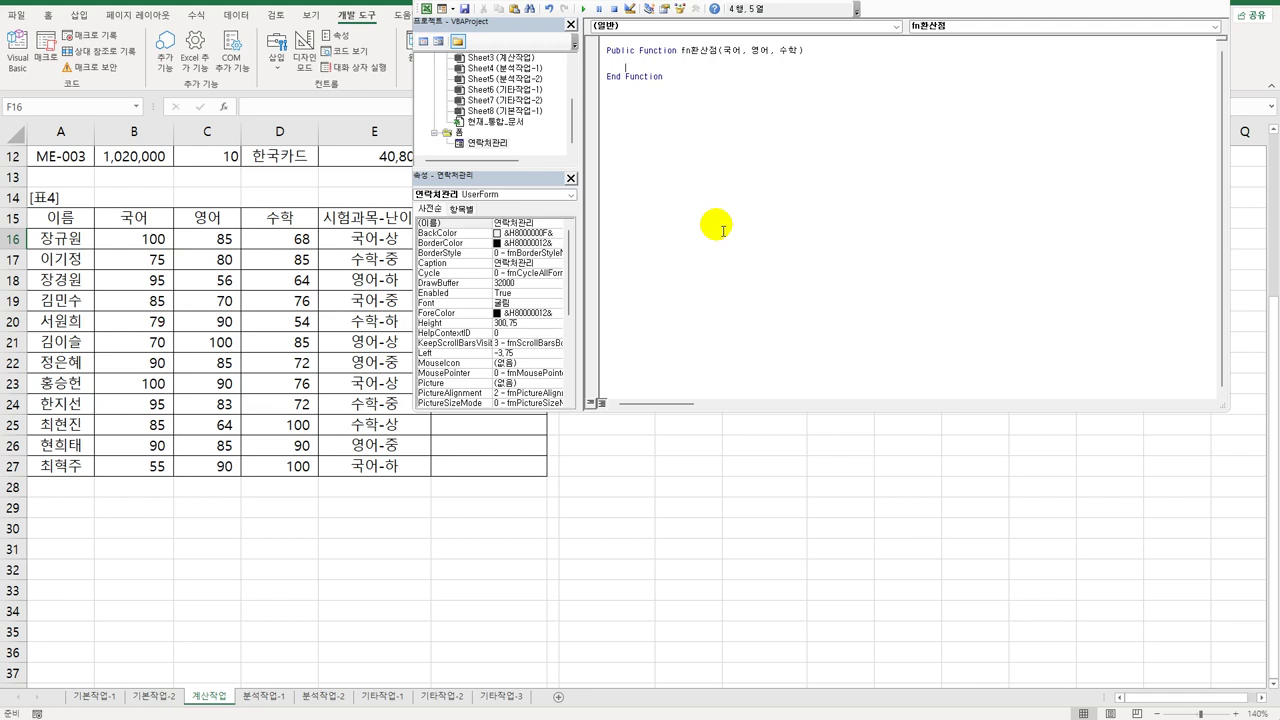
- Add the condition If 국어 < 60 Or 영어 < 60 Or 수학 < 60 Then, with fn환산점 = 0 as its result
{"action": "type", "text": "ㅑㄹ"}
{"action": "key", "text": "BackSpace"}
{"action": "key", "text": "BackSpace"}
{"action": "type", "text": "if 국어"}
{"action": "key", "text": "BackSpace"}
{"action": "type", "text": "<60 ㅇ"}
{"action": "type", "text": "r 영어 <"}
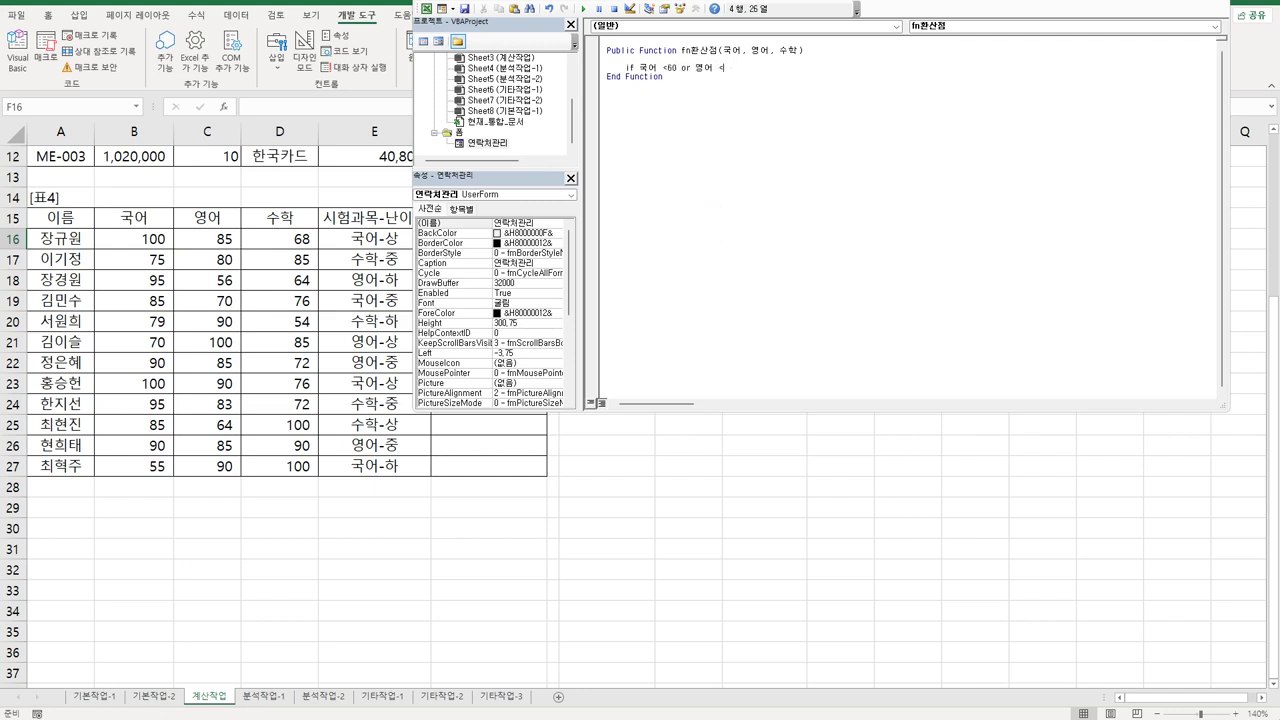
{"action": "type", "text": "60 or "}
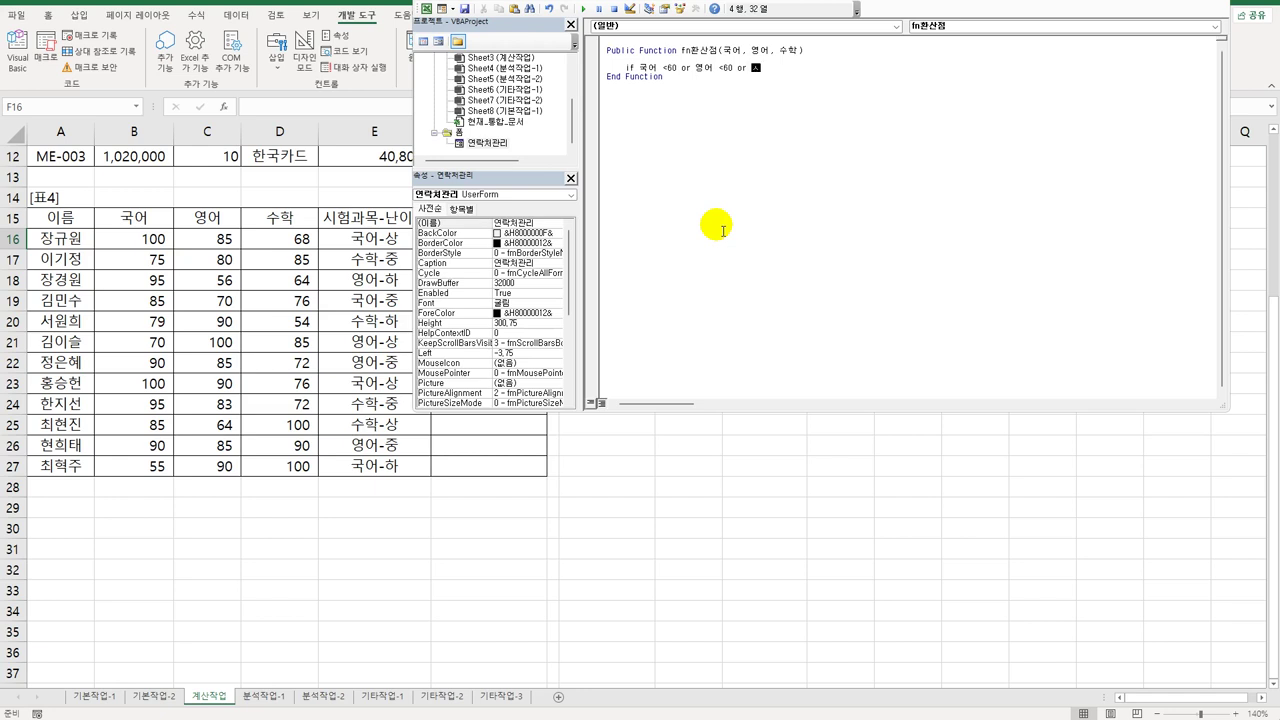
{"action": "type", "text": "수학 < 60 "}
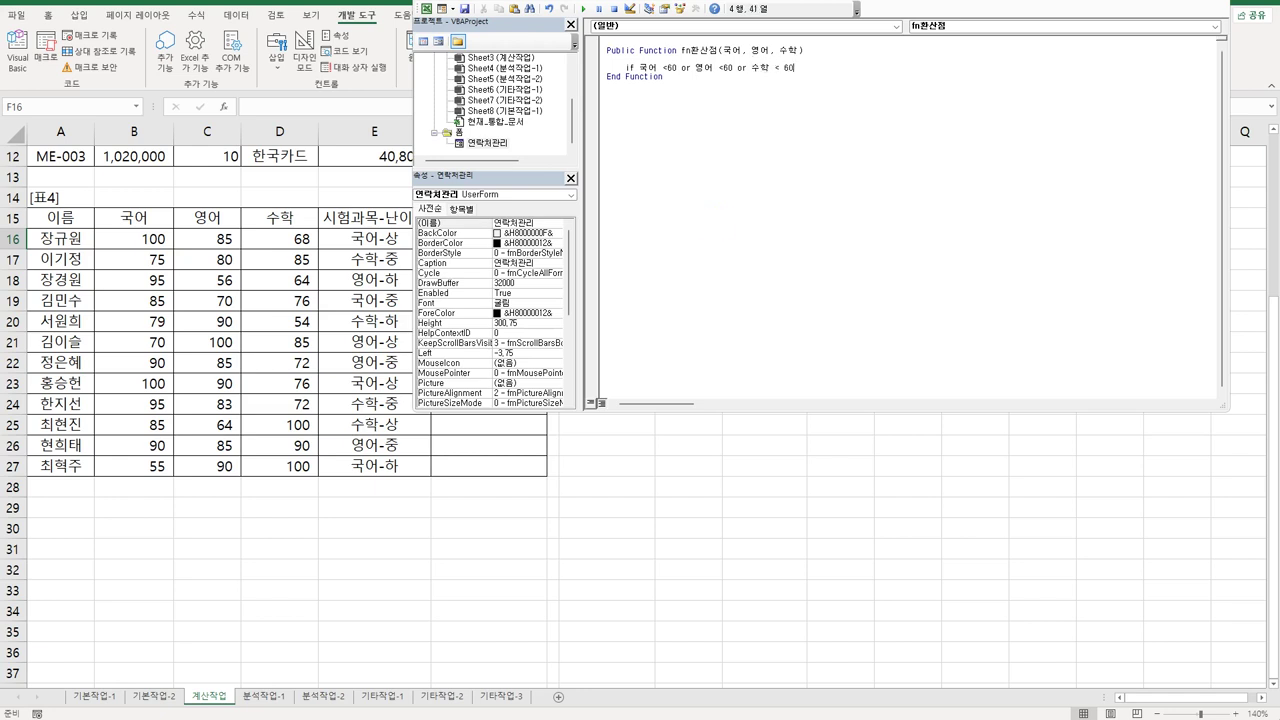
{"action": "type", "text": "then"}
{"action": "key", "text": "Return"}
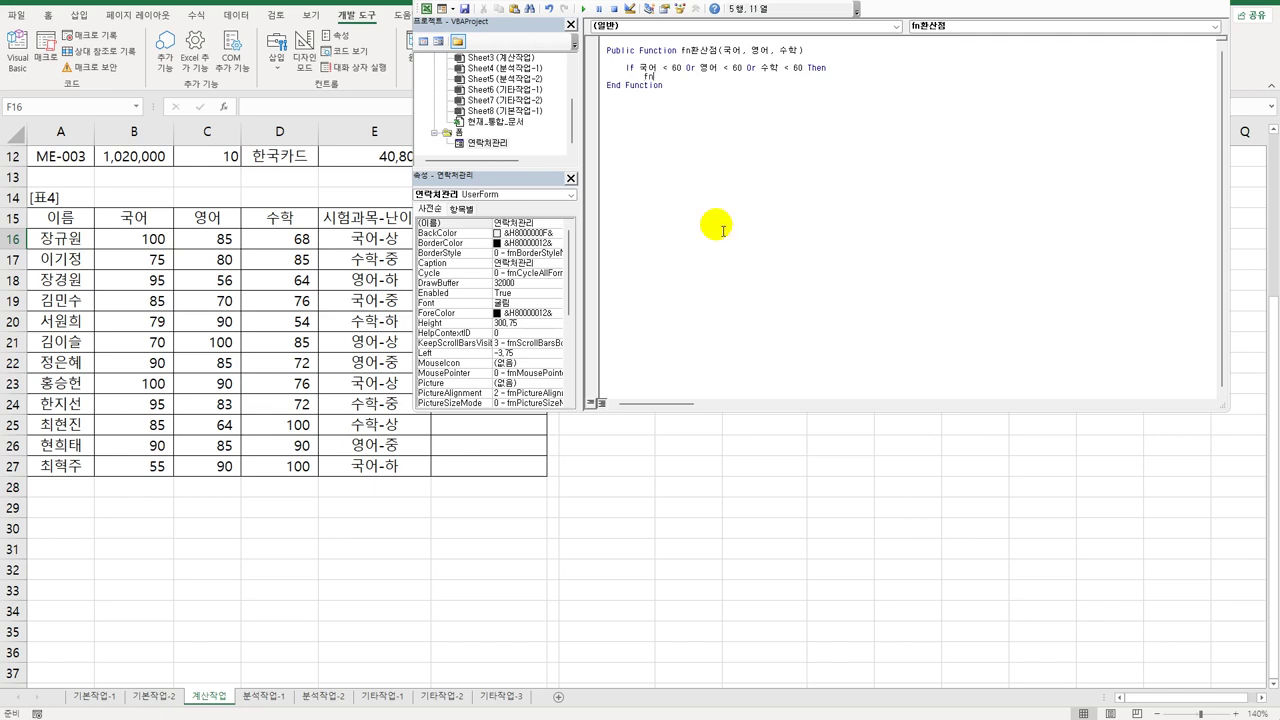
{"action": "type", "text": "fn환산점 = 0"}
{"action": "key", "text": "Return"}
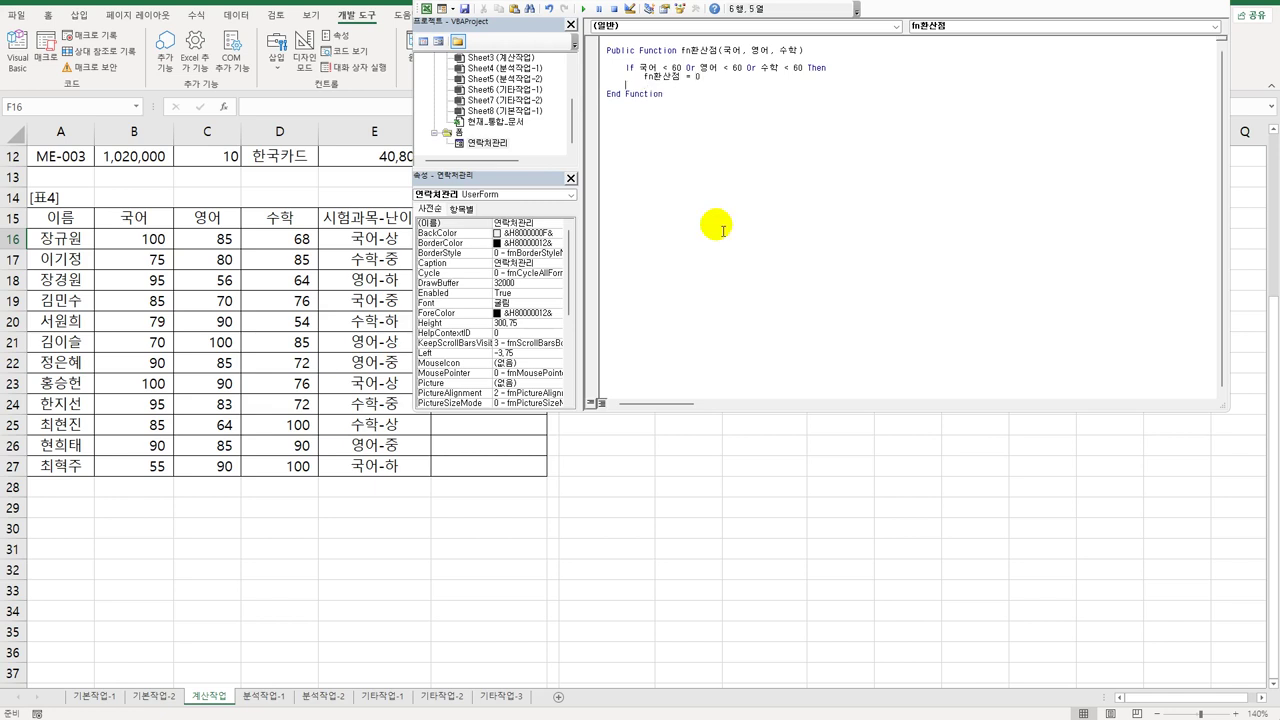
- Add an Else branch and copy the fn환산점 = 0 assignment into it
{"action": "type", "text": "ese"}
{"action": "key", "text": "Return"}
{"action": "key", "text": "shift+End"}
{"action": "key", "text": "ctrl+c"}
{"action": "key", "text": "Down"}
{"action": "key", "text": "Down"}
{"action": "key", "text": "ctrl+v"}
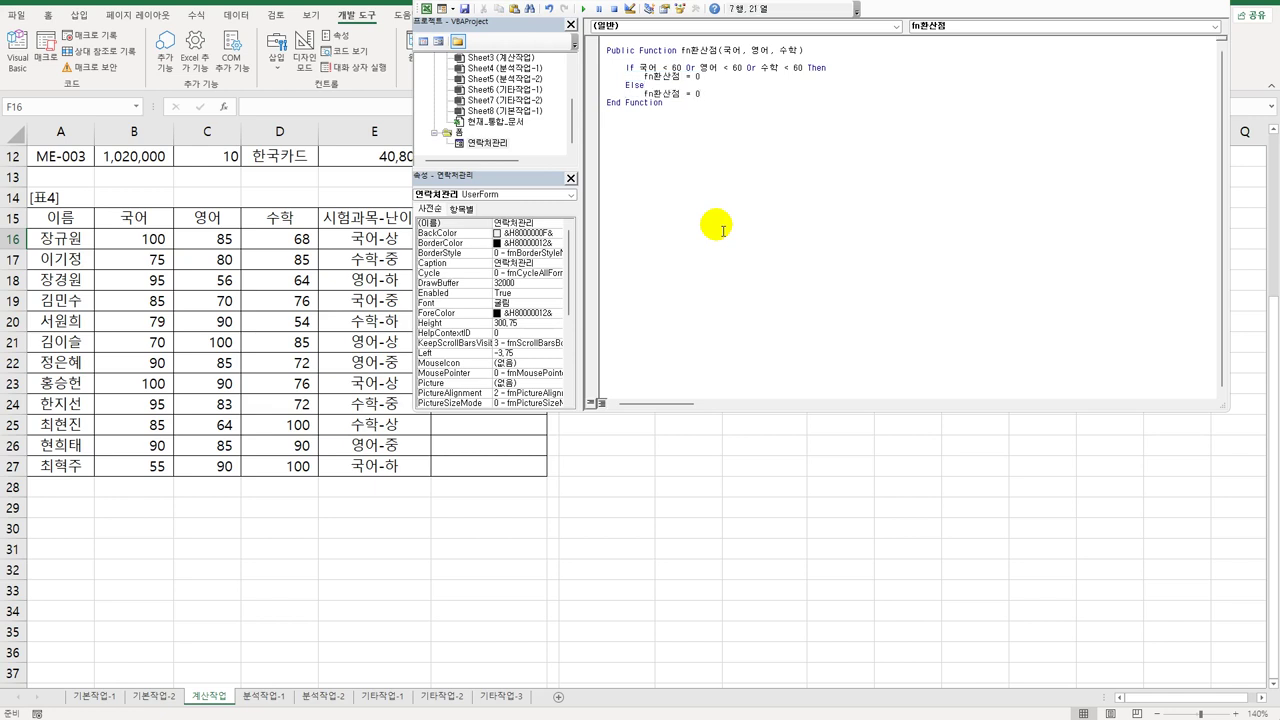
- Change the Else assignment to fn환산점 = 국어 * 0.4 + 영어 * 0.3 + 수학 * 0.3
{"action": "key", "text": "shift+Left"}
{"action": "type", "text": "rn"}
{"action": "key", "text": "BackSpace"}
{"action": "key", "text": "BackSpace"}
{"action": "type", "text": "국어 +0.4* 영어 *0"}
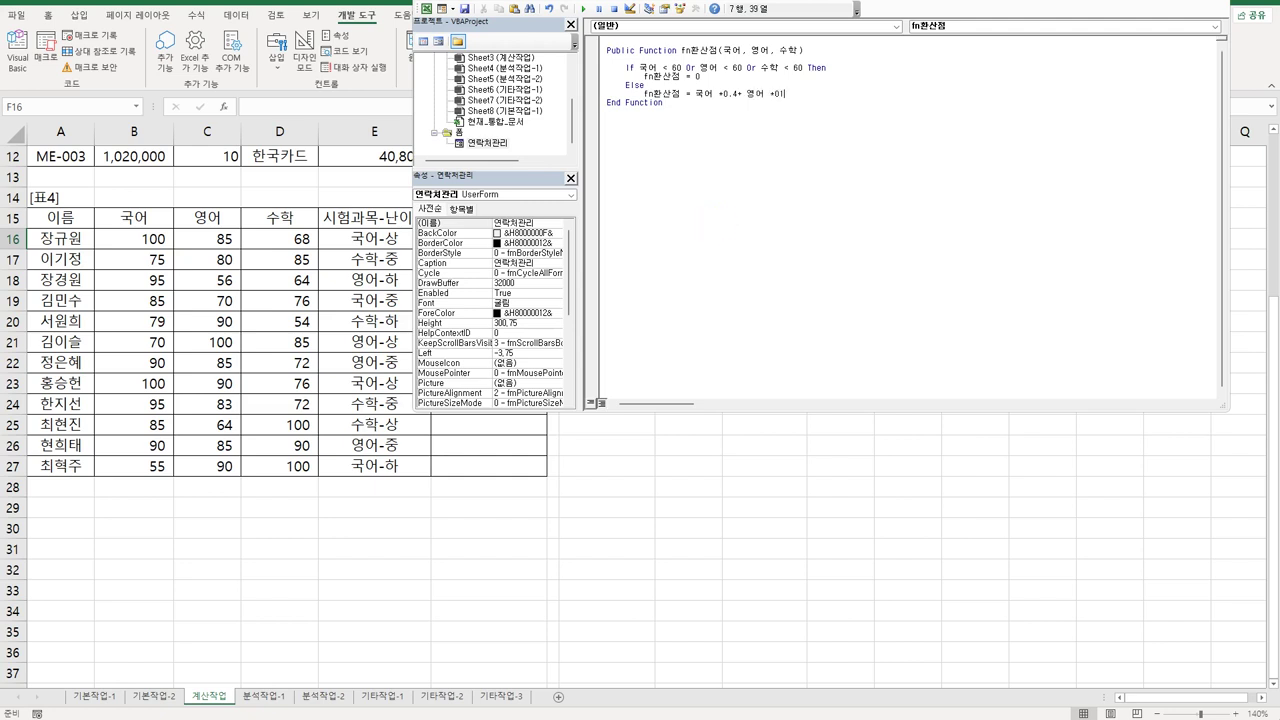
{"action": "type", "text": "."}
{"action": "key", "text": "BackSpace"}
{"action": "key", "text": "BackSpace"}
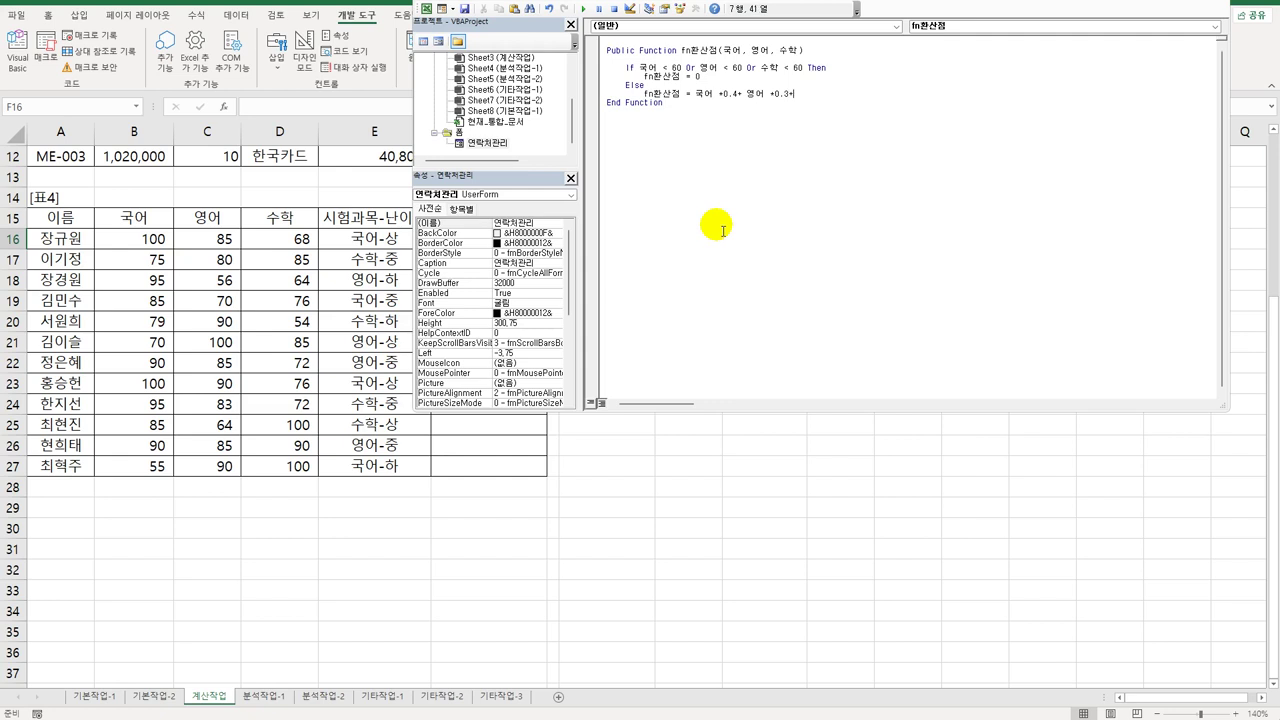
{"action": "type", "text": ".3 + 수학 * 0.3"}
{"action": "key", "text": "Return"}
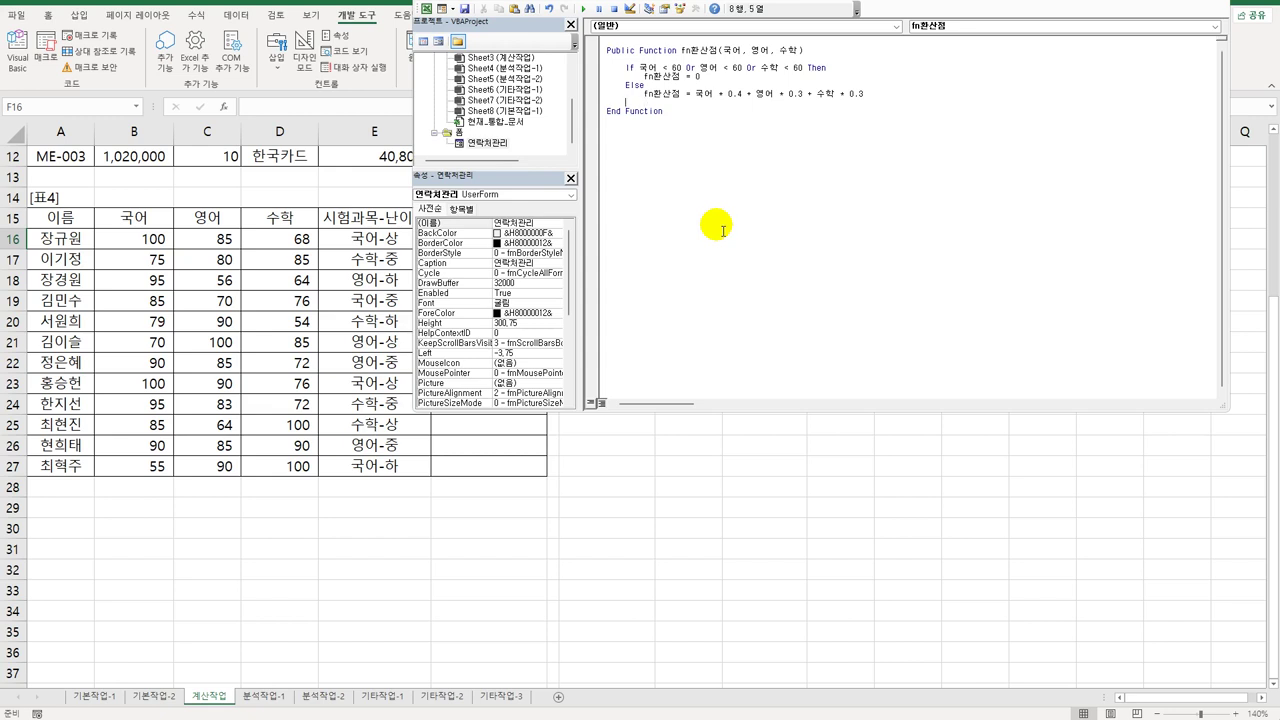
- Close the condition with End If and return from the code editor to the worksheet
{"action": "type", "text": "end if"}
{"action": "key", "text": "Return"}
{"action": "key", "text": "alt+q"}
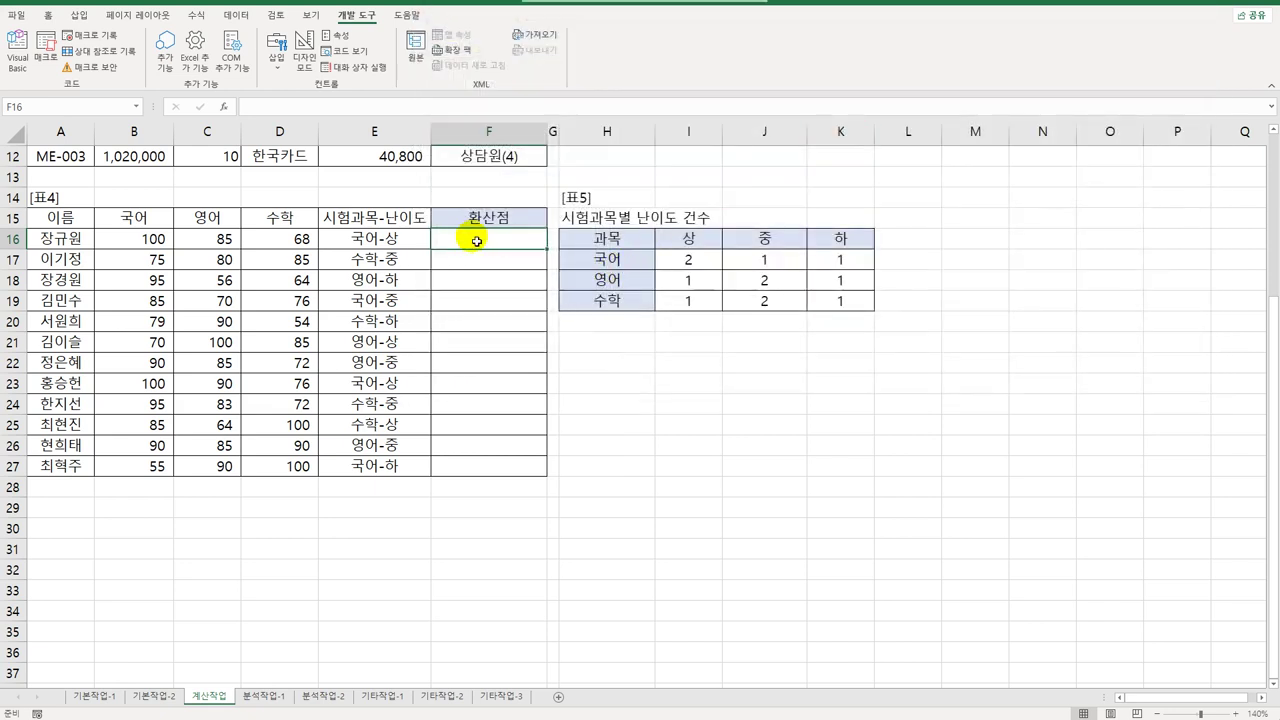
{"action": "left_click", "coordinate": [224, 106]}
{"action": "left_click", "coordinate": [795, 412]}
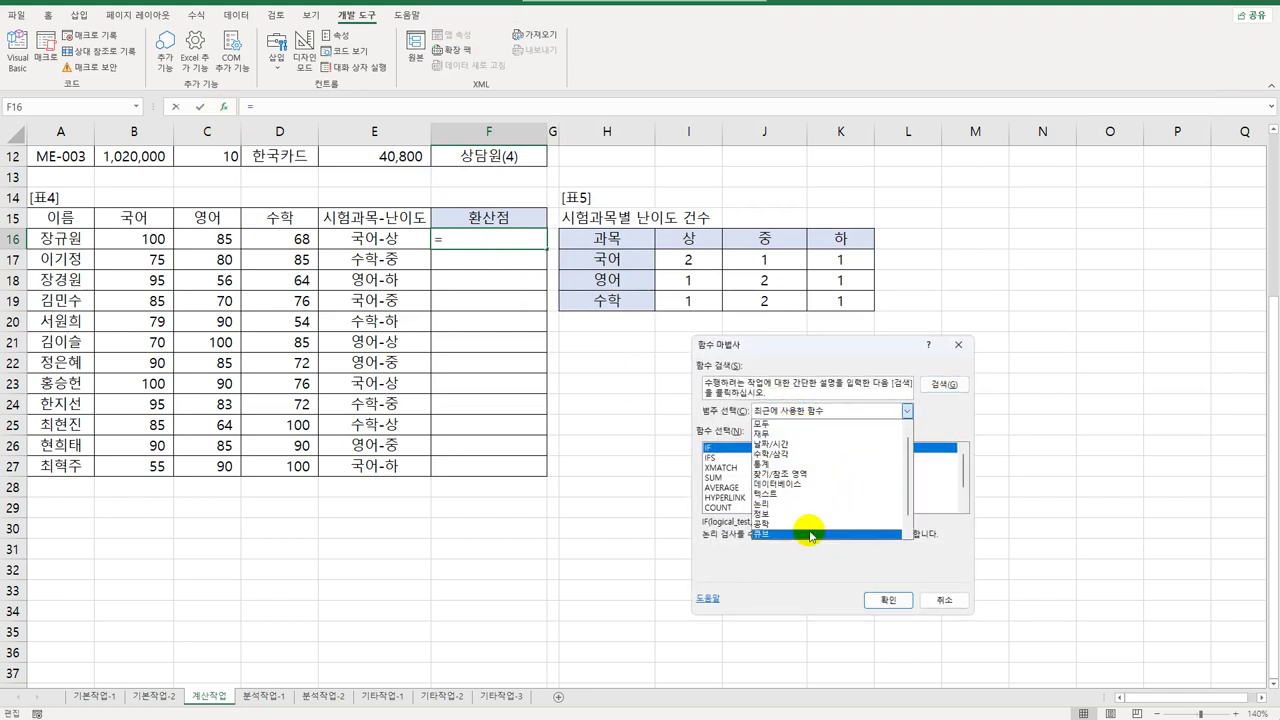
{"action": "scroll", "coordinate": [870, 500], "scroll_direction": "down", "scroll_amount": 1}
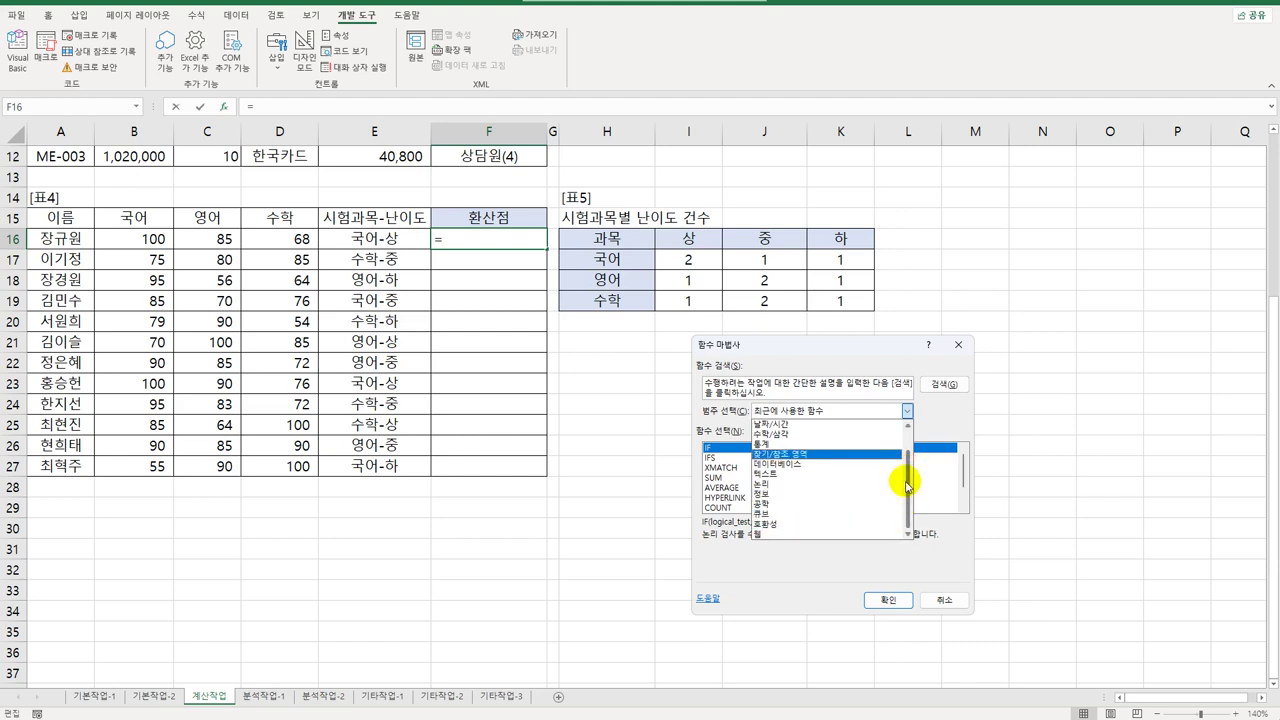
{"action": "left_click_drag", "start_coordinate": [906, 478], "coordinate": [907, 514]}
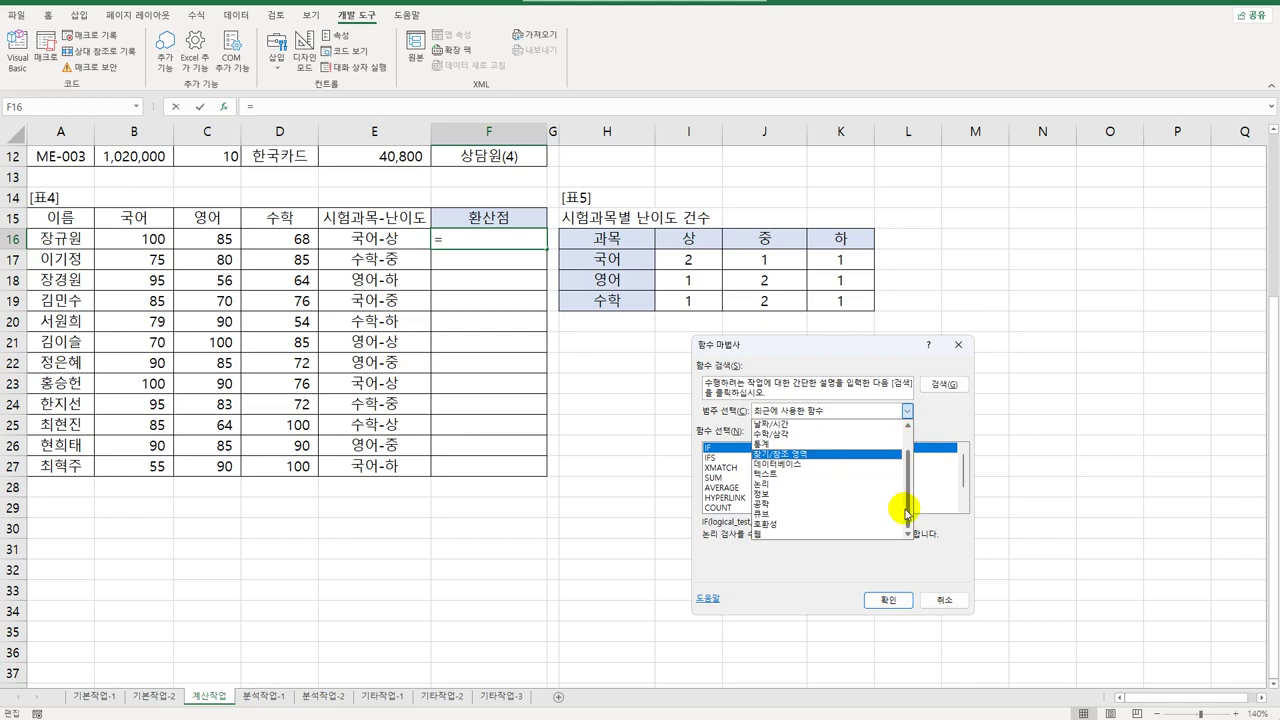
{"action": "left_click", "coordinate": [944, 600]}
{"action": "left_click", "coordinate": [686, 447]}
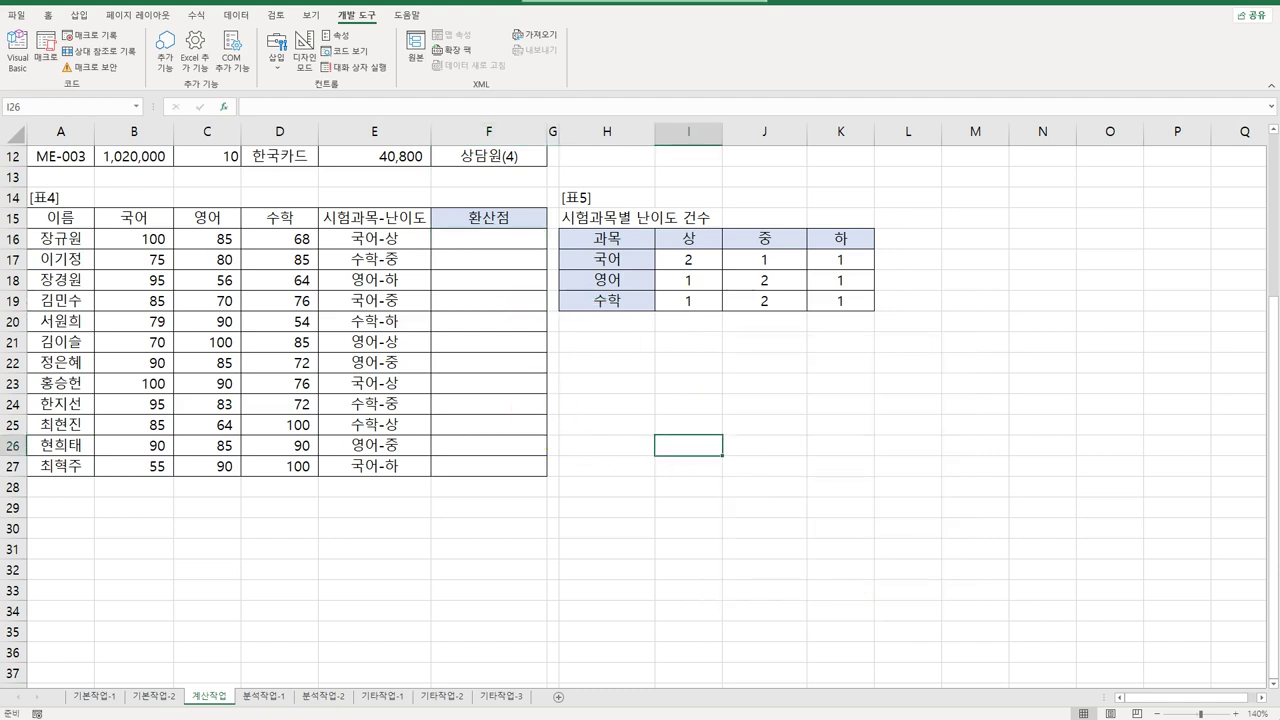
- Move the entire fn환산점 function code out of the 연락처관리 form's code into a newly inserted standard module
{"action": "left_click", "coordinate": [16, 56]}
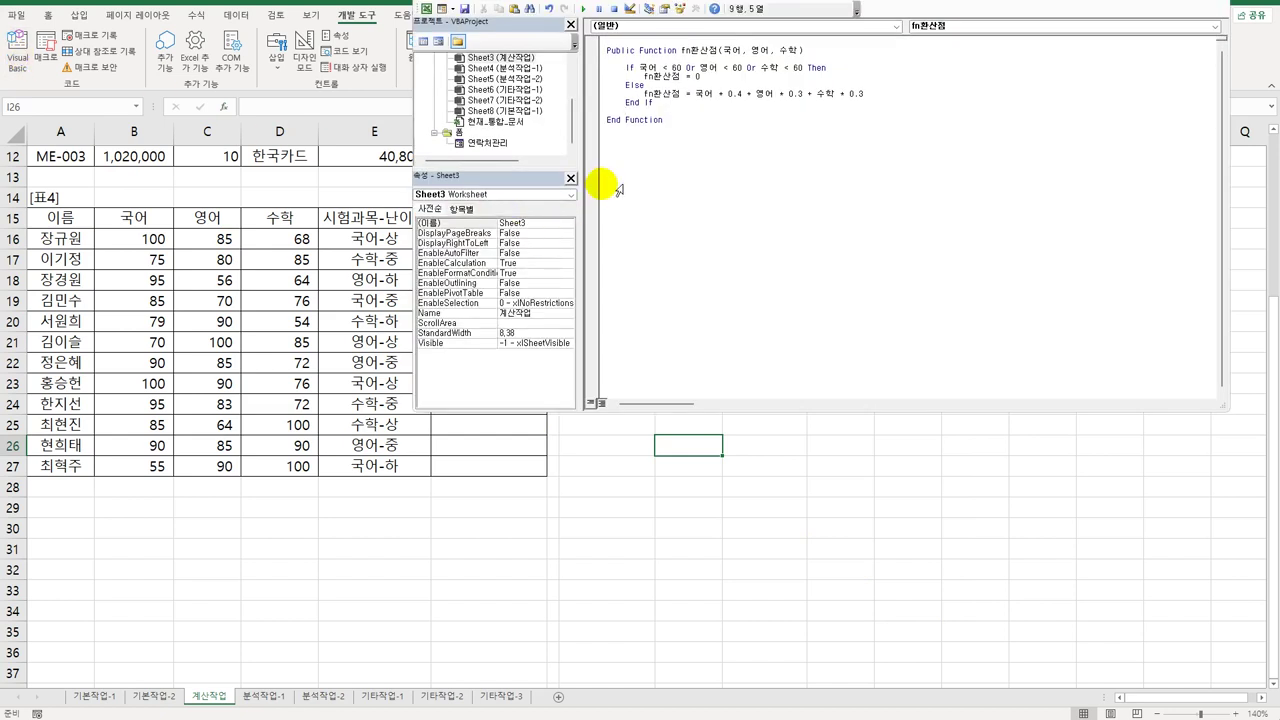
{"action": "left_click_drag", "start_coordinate": [686, 130], "coordinate": [589, 50]}
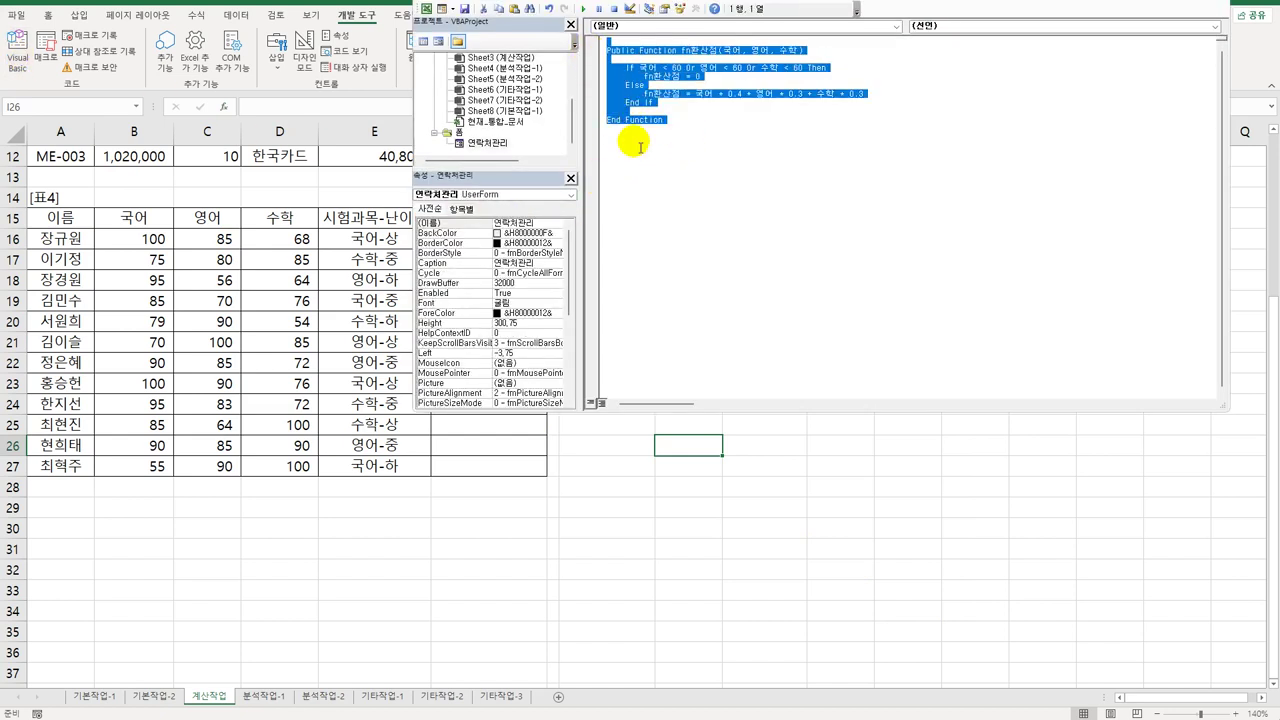
{"action": "key", "text": "Delete"}
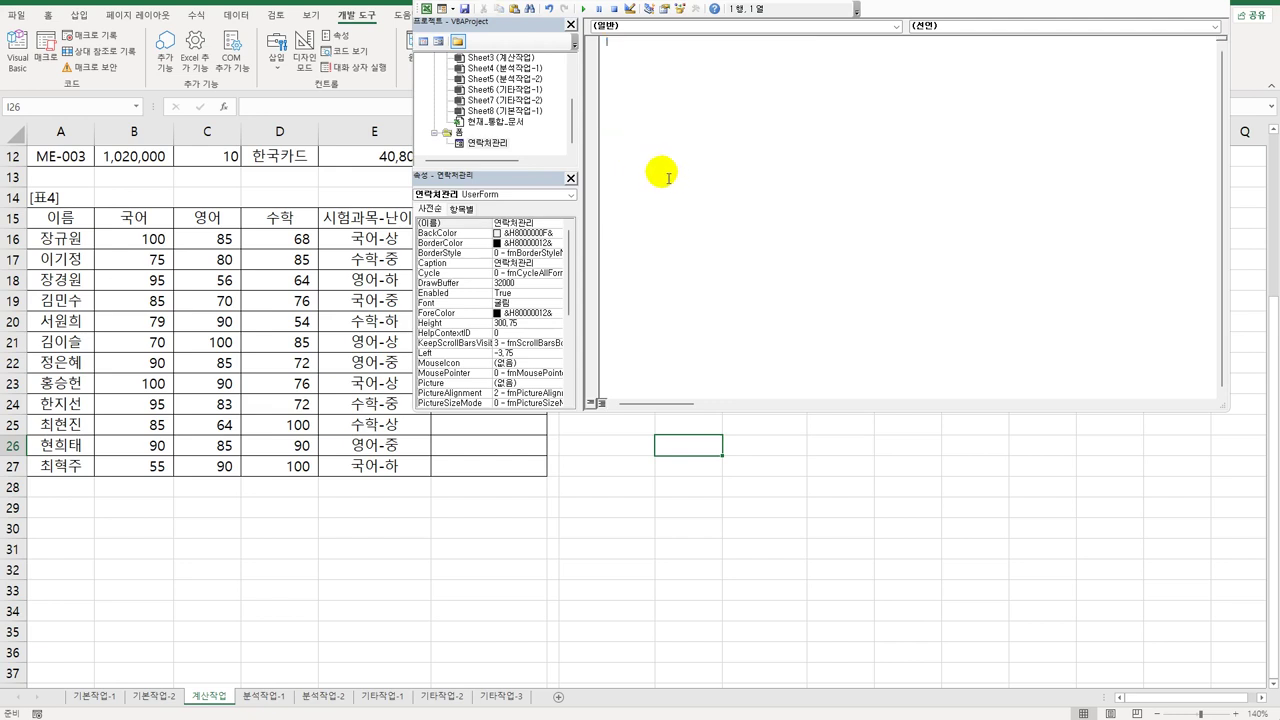
{"action": "key", "text": "alt+i"}
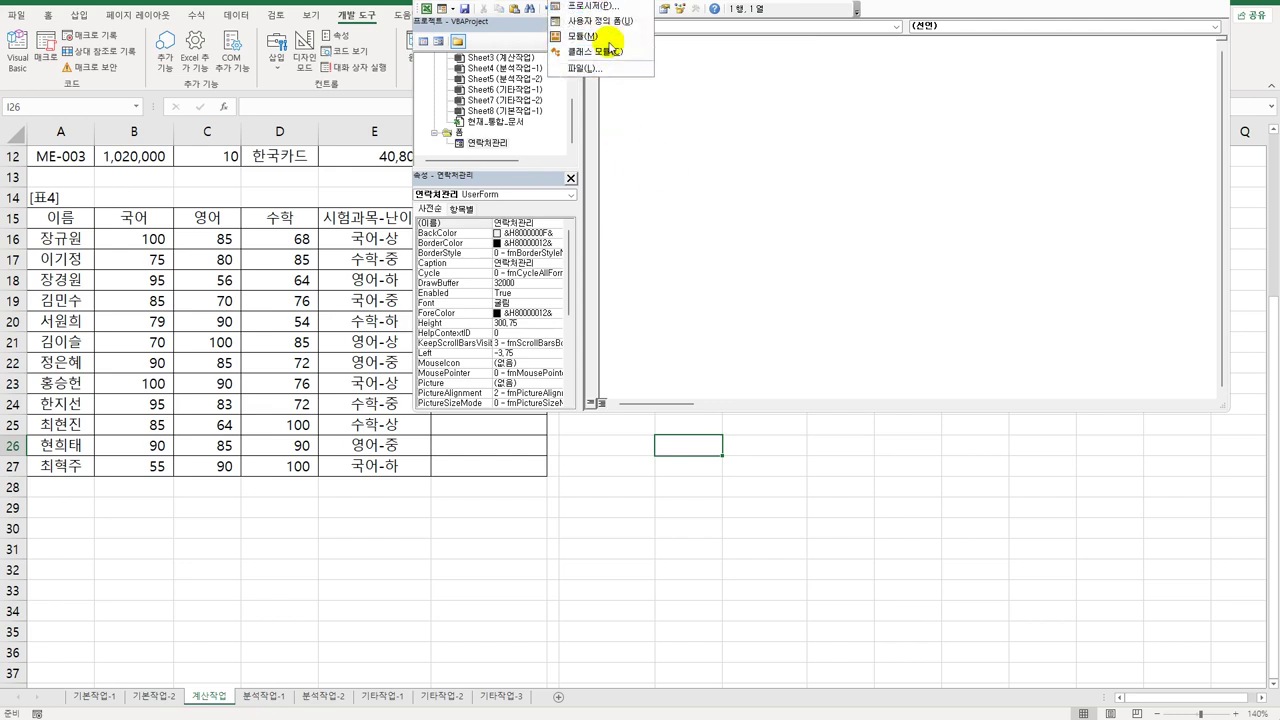
{"action": "left_click", "coordinate": [590, 42]}
{"action": "key", "text": "ctrl+v"}
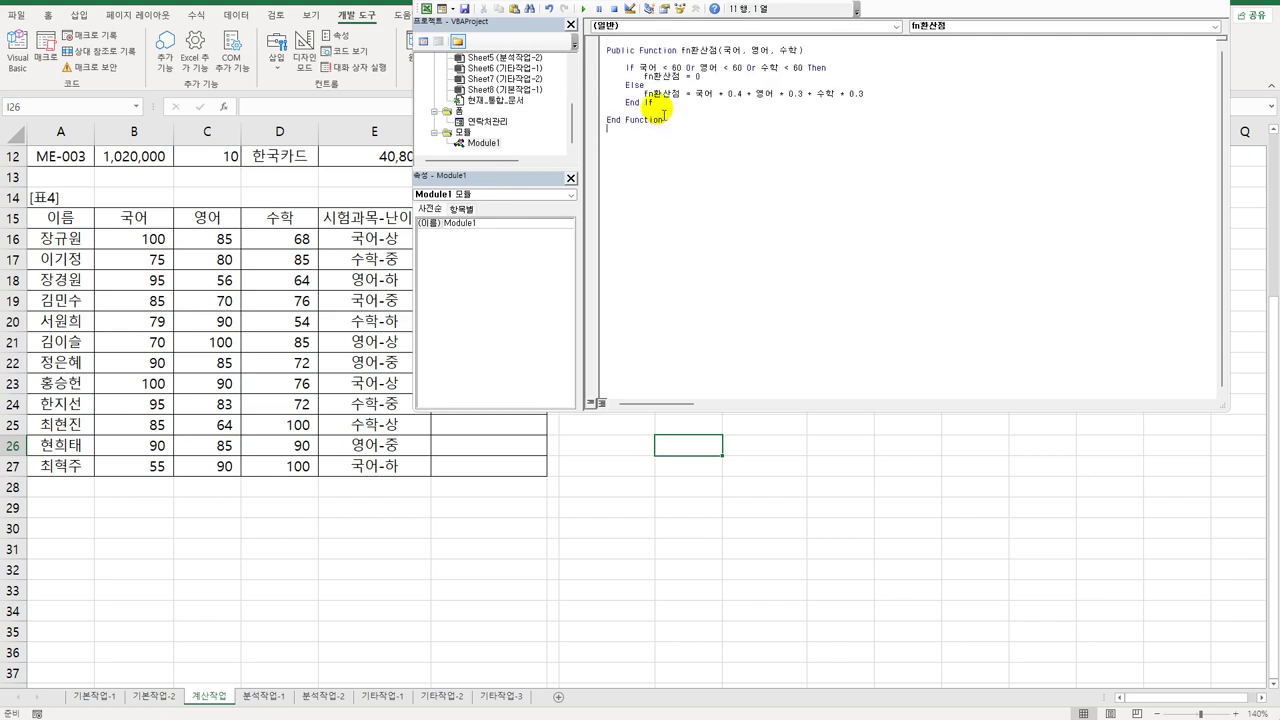
- Review the fn환산점 code in the new module within the project tree and return to the worksheet
{"action": "scroll", "coordinate": [560, 108], "scroll_direction": "up", "scroll_amount": 2}
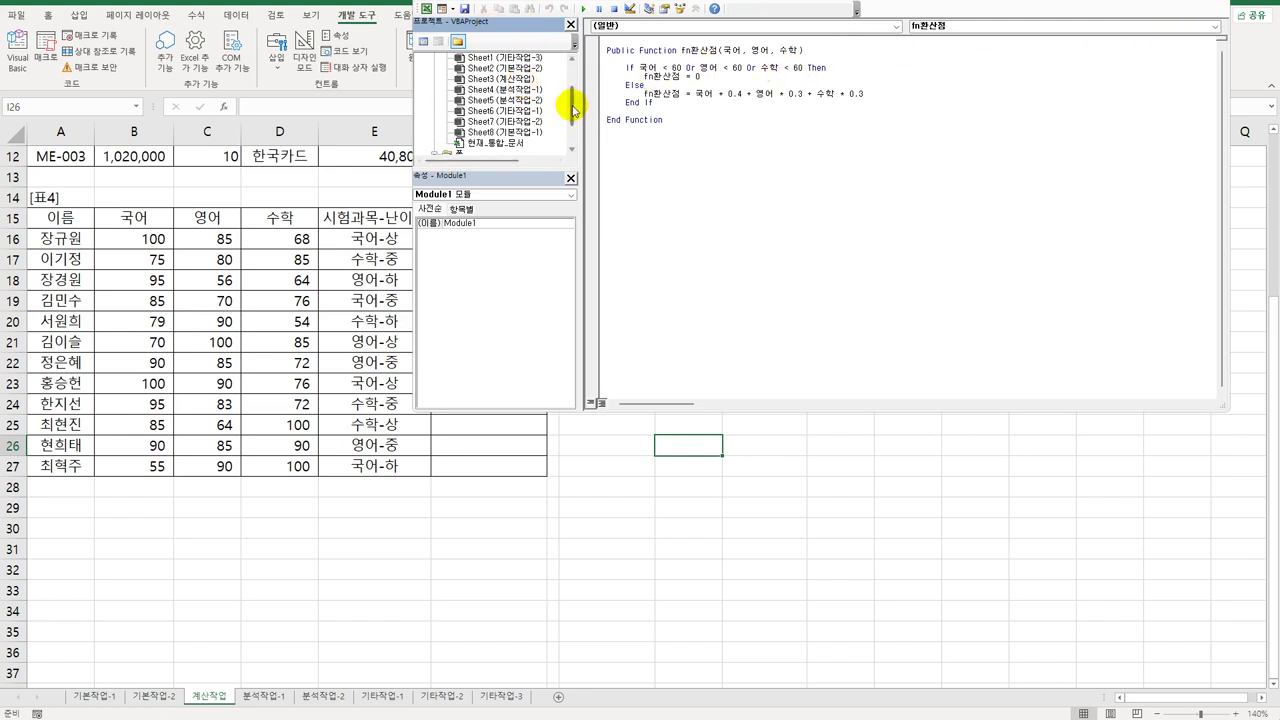
{"action": "scroll", "coordinate": [569, 110], "scroll_direction": "down", "scroll_amount": 2}
{"action": "left_click", "coordinate": [488, 145]}
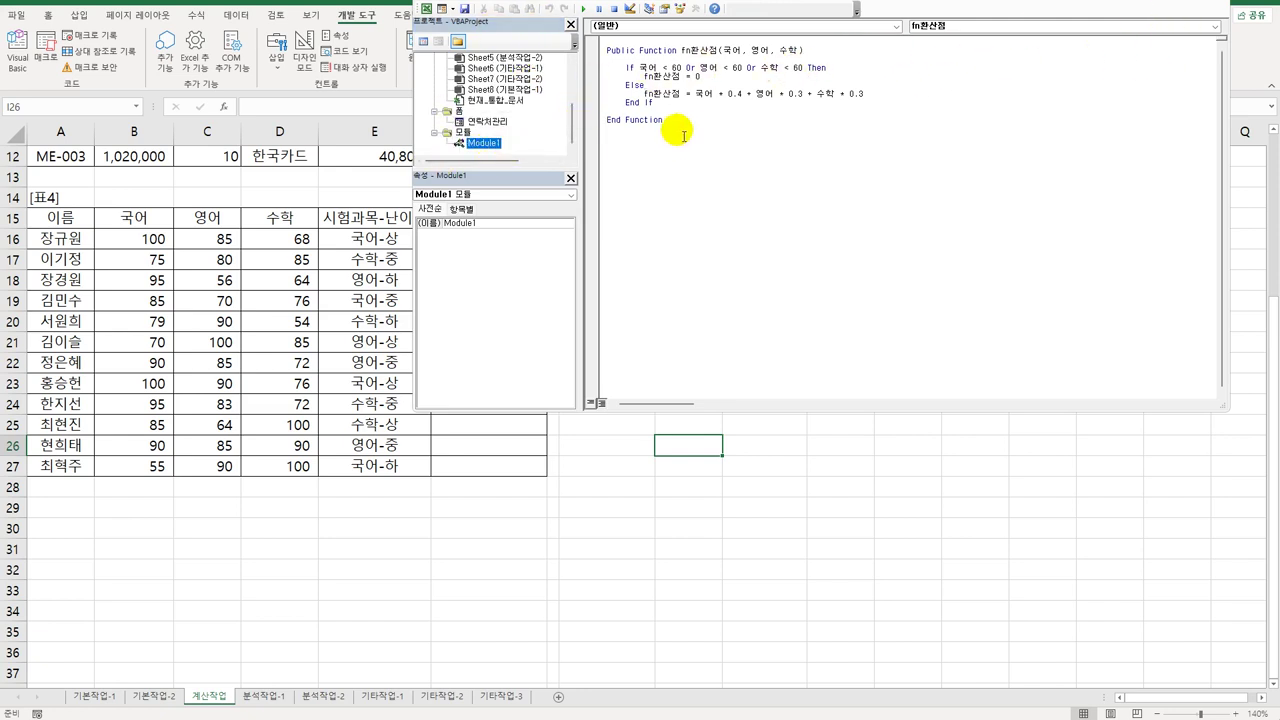
{"action": "left_click_drag", "start_coordinate": [686, 126], "coordinate": [616, 60]}
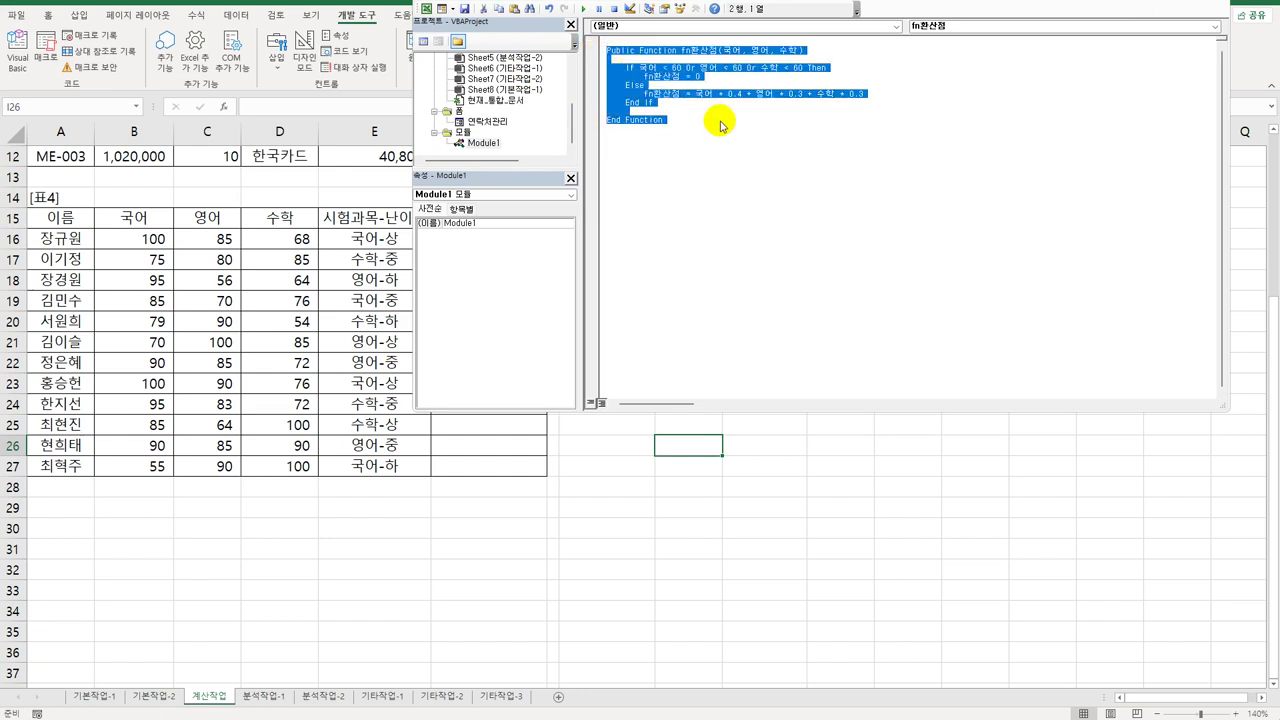
{"action": "left_click", "coordinate": [700, 218]}
{"action": "key", "text": "alt+F11"}
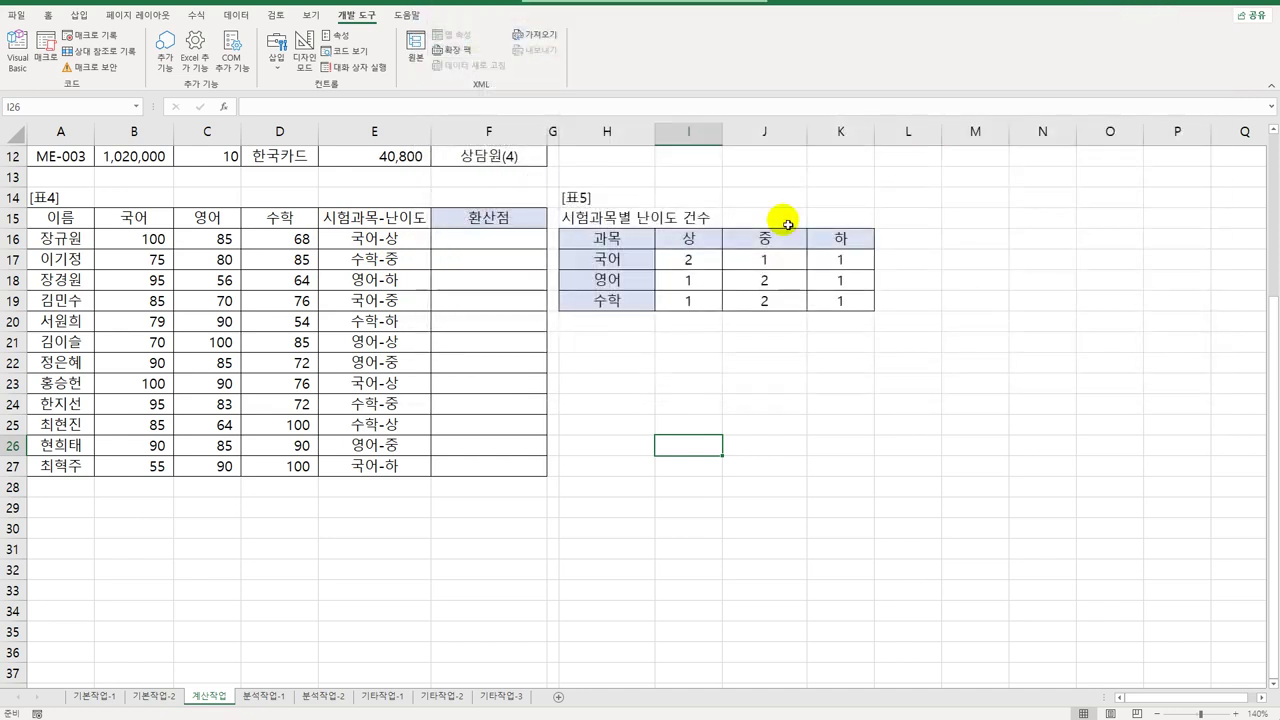
- Insert the user-defined function fn환산점 in cell F16, the first 환산점 cell of 표4
{"action": "left_click", "coordinate": [489, 248]}
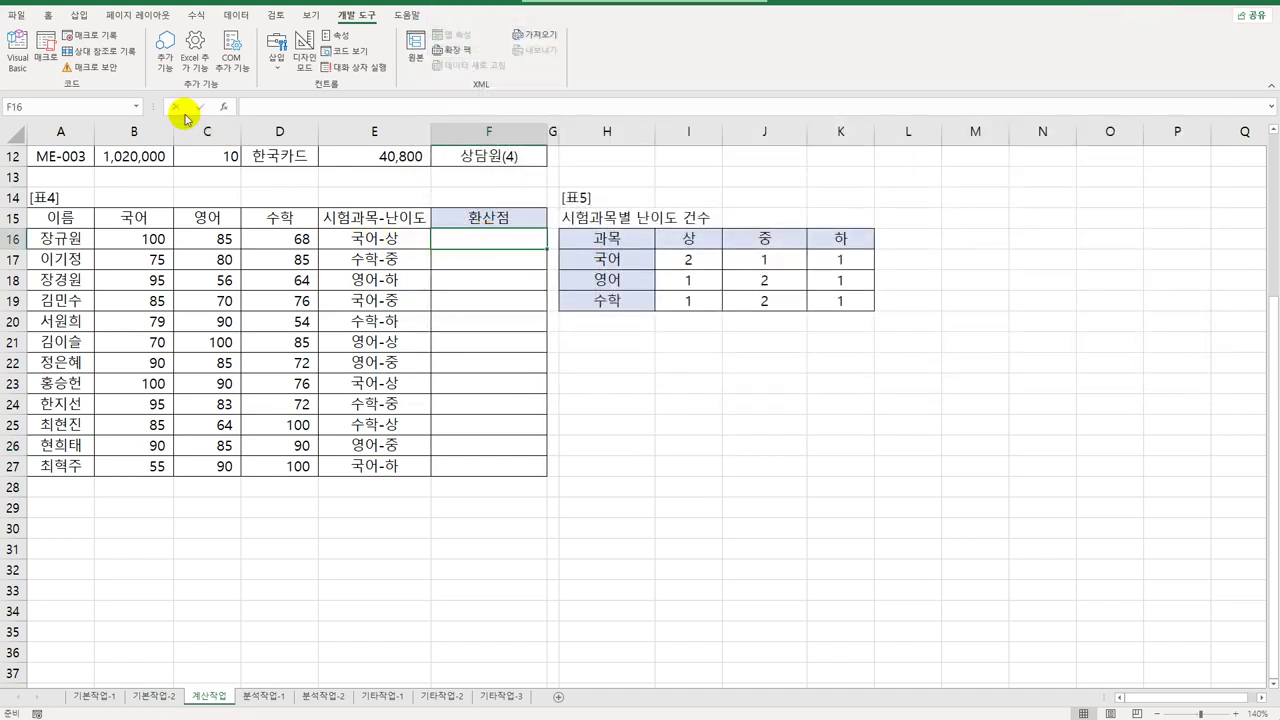
{"action": "left_click", "coordinate": [223, 106]}
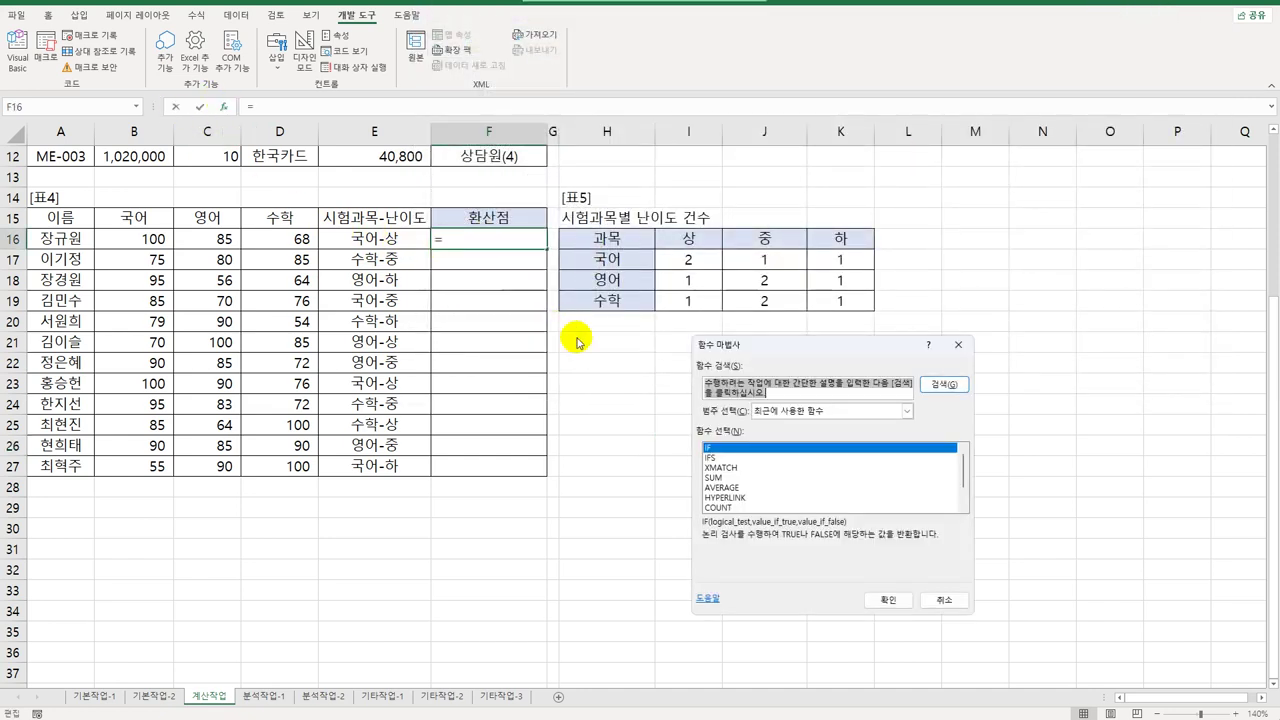
{"action": "left_click", "coordinate": [816, 411]}
{"action": "left_click", "coordinate": [793, 536]}
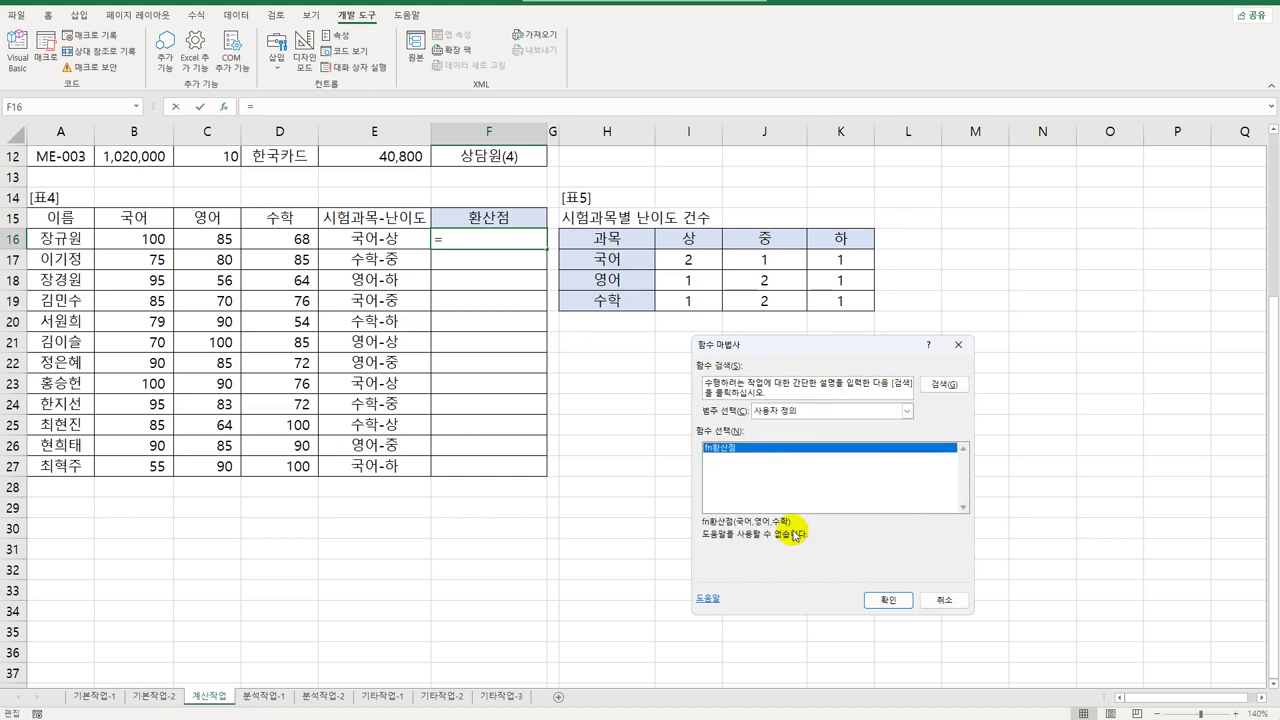
{"action": "left_click", "coordinate": [887, 600]}
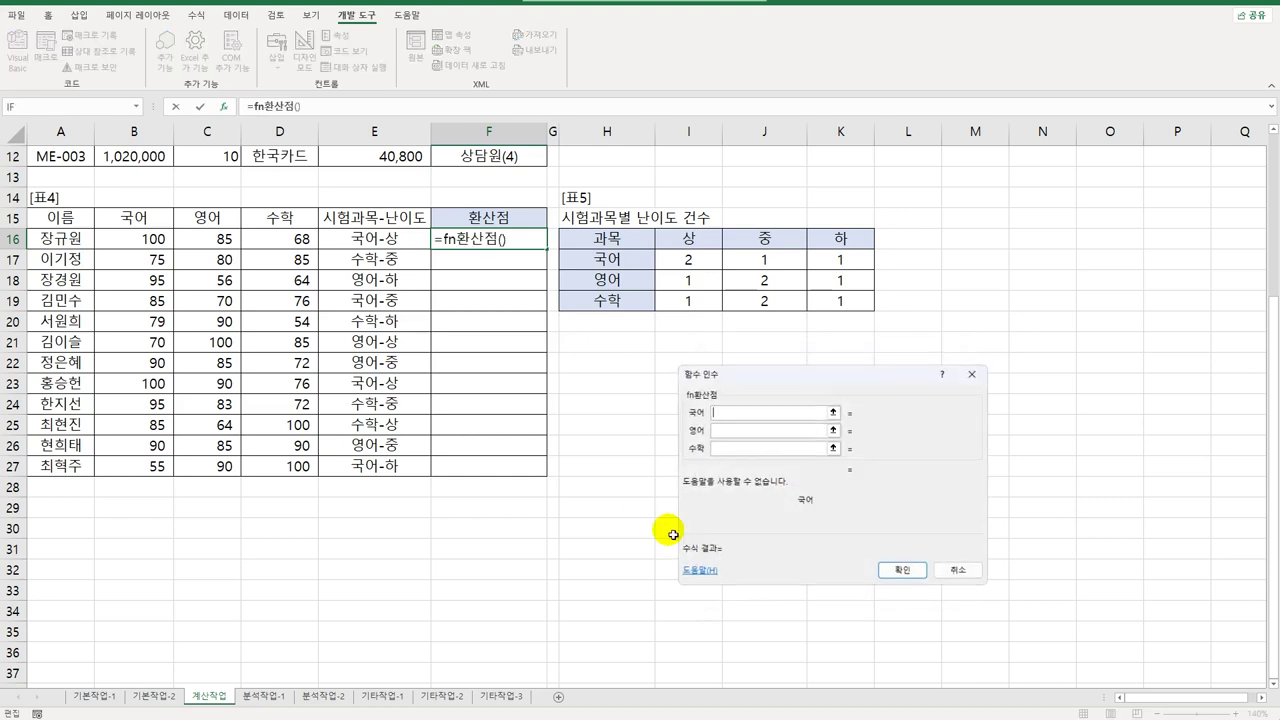
- Set the fn환산점 arguments to B16 for 국어, C16 for 영어 and D16 for 수학
{"action": "left_click", "coordinate": [138, 238]}
{"action": "left_click", "coordinate": [742, 432]}
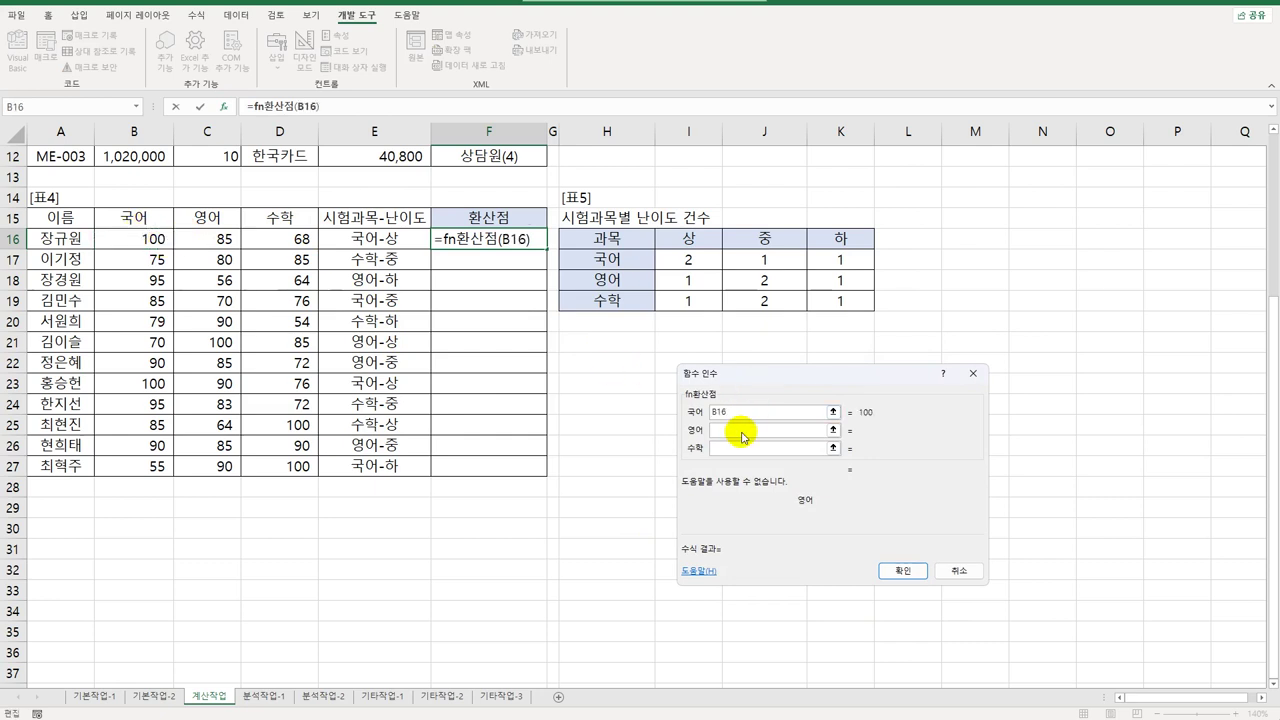
{"action": "left_click", "coordinate": [222, 240]}
{"action": "left_click", "coordinate": [738, 447]}
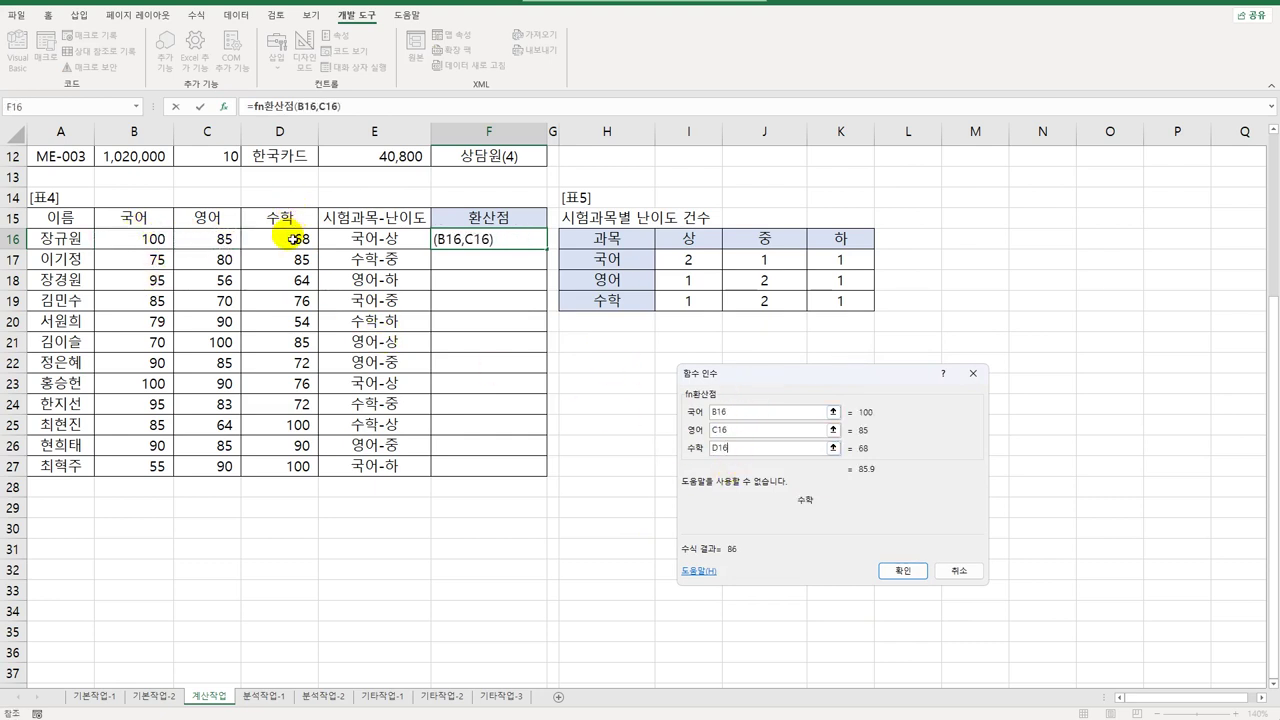
- Complete the fn환산점 formula in F16 with D16 as the 수학 argument and fill it down through F27
{"action": "left_click", "coordinate": [290, 238]}
{"action": "left_click", "coordinate": [899, 572]}
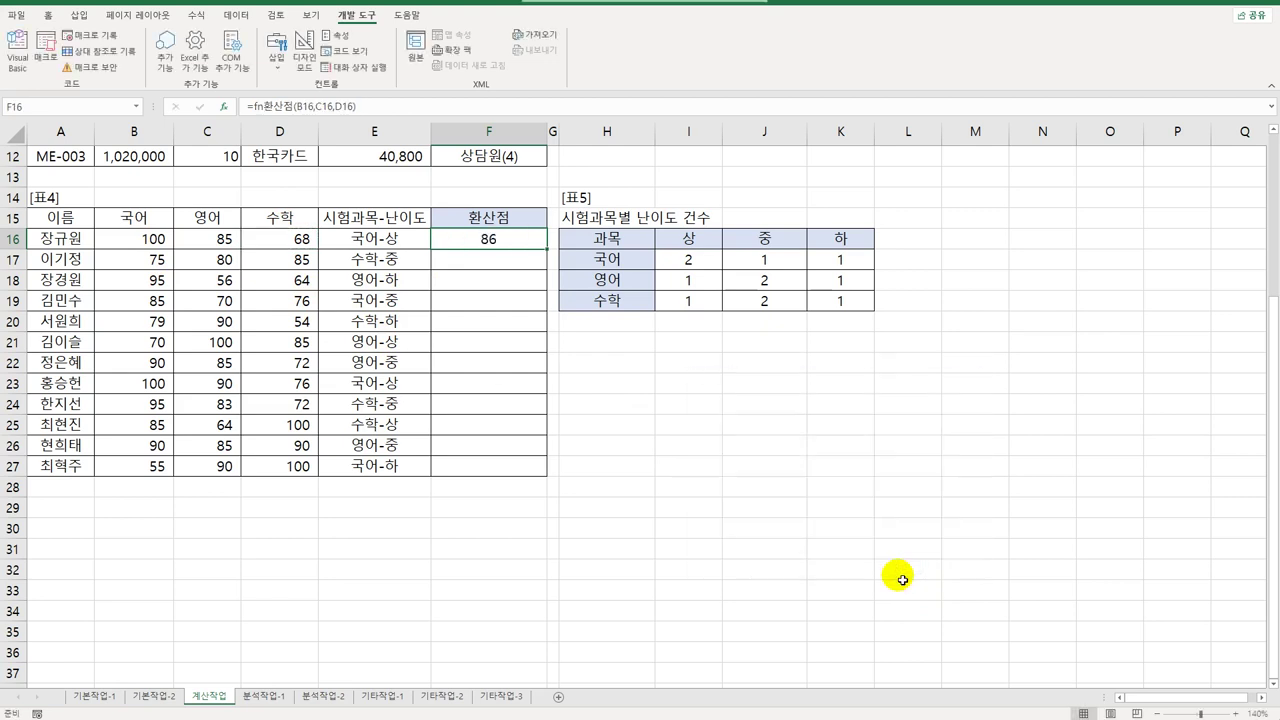
{"action": "left_click_drag", "start_coordinate": [551, 253], "coordinate": [508, 489]}
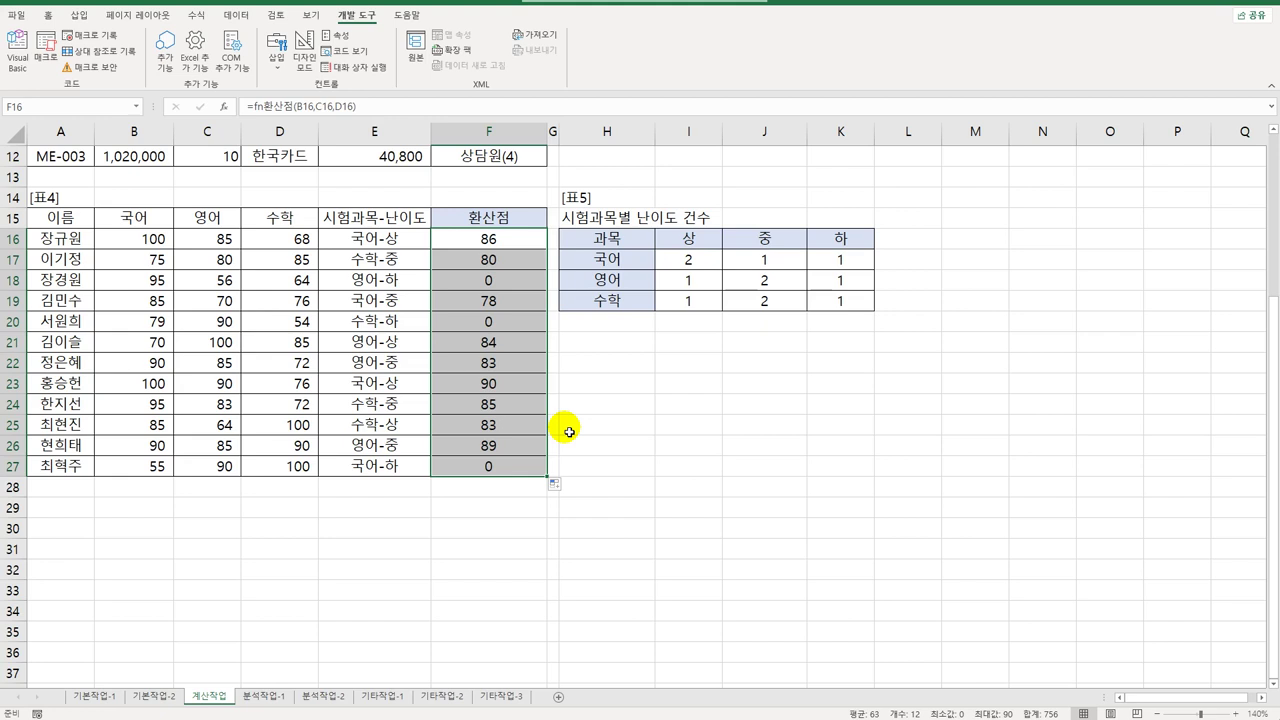
- On sheet 분석작업-1, start a Microsoft Query import at cell A3 using the MS Access Database source
{"action": "left_click", "coordinate": [272, 697]}
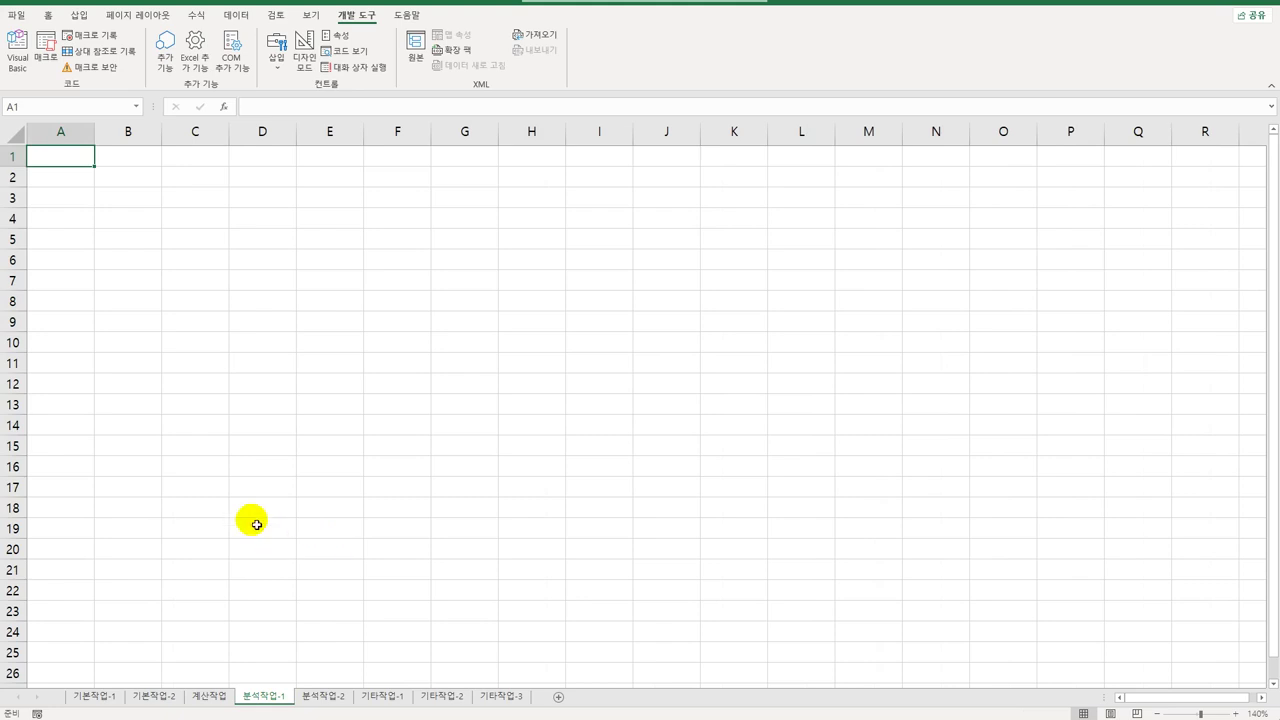
{"action": "left_click", "coordinate": [73, 203]}
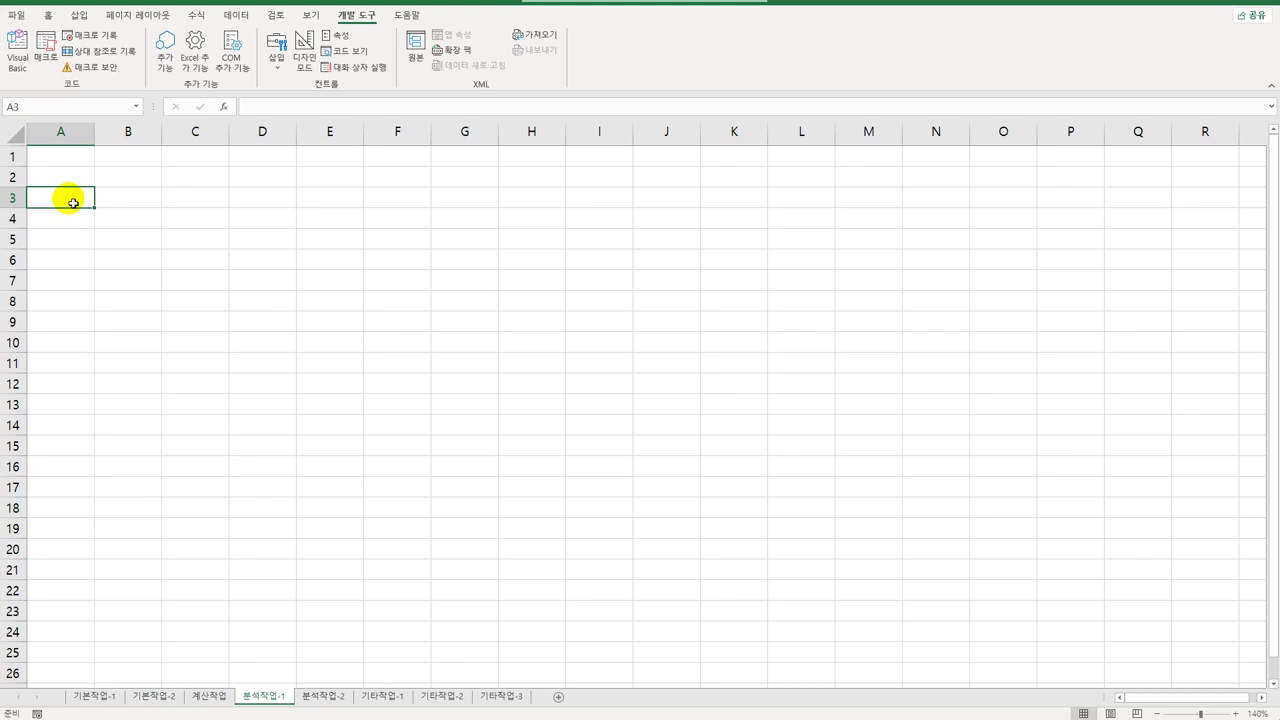
{"action": "left_click", "coordinate": [249, 22]}
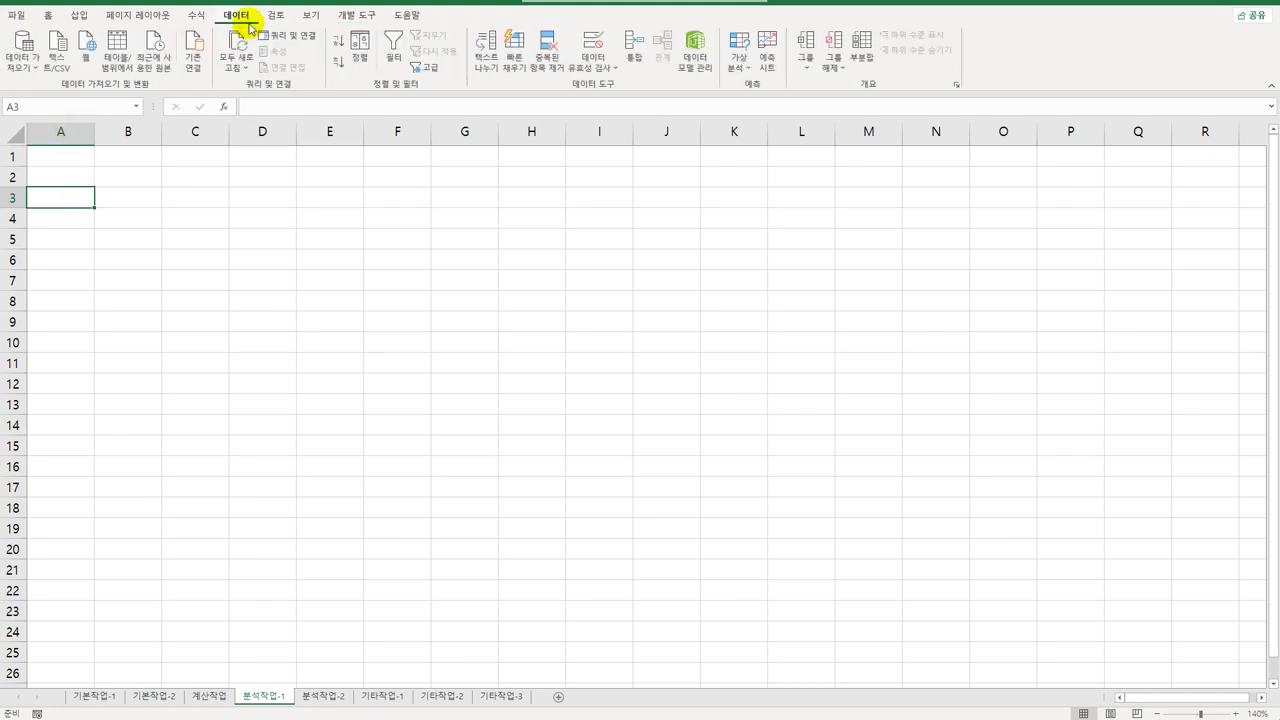
{"action": "left_click", "coordinate": [28, 72]}
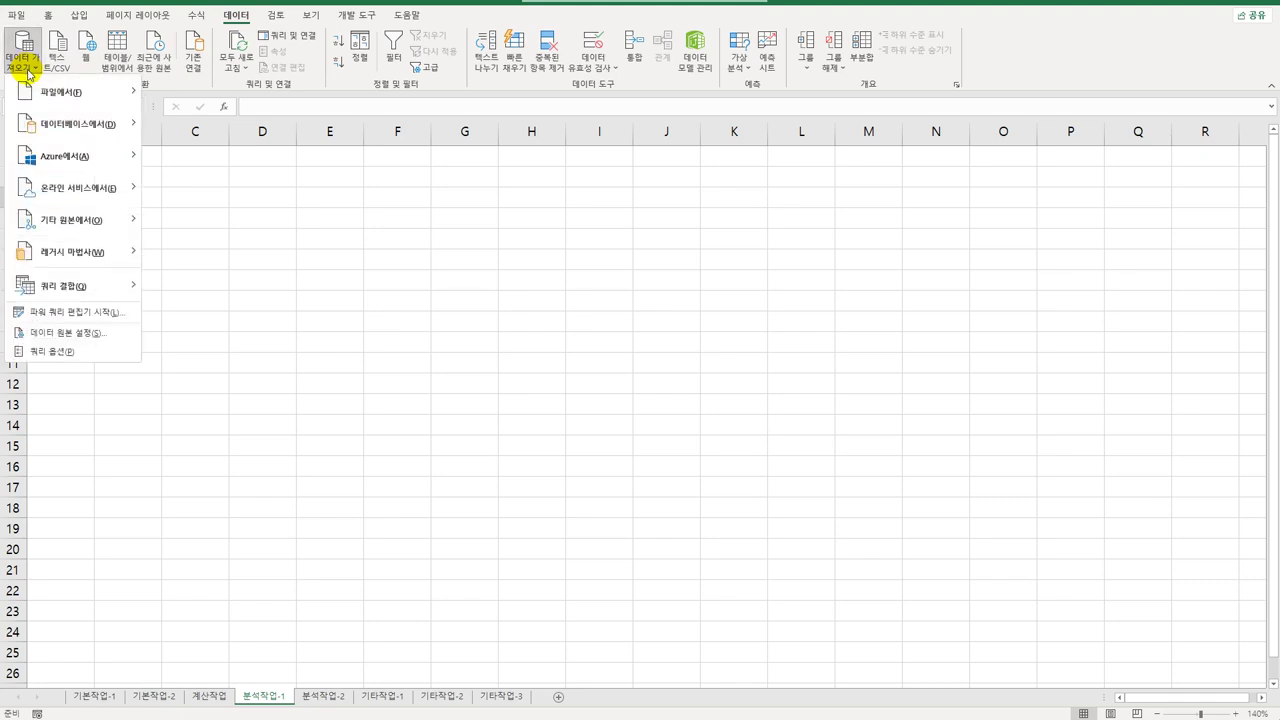
{"action": "mouse_move", "coordinate": [98, 222]}
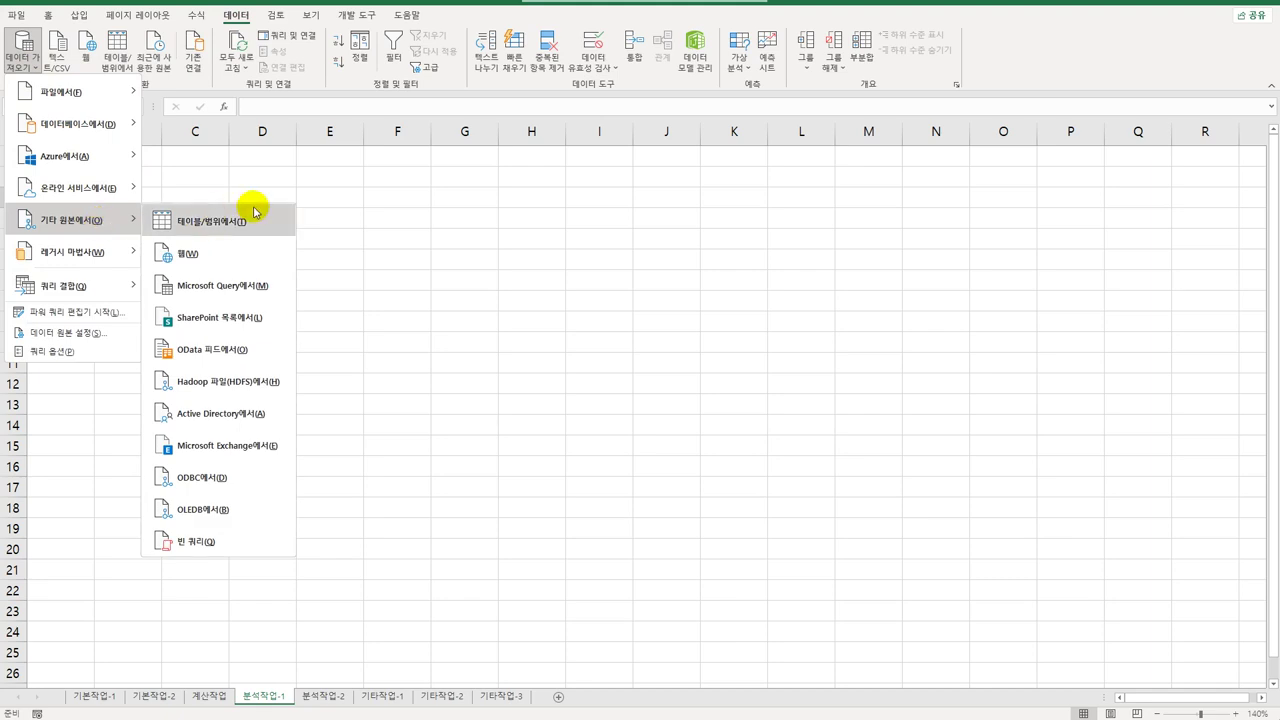
{"action": "left_click", "coordinate": [252, 286]}
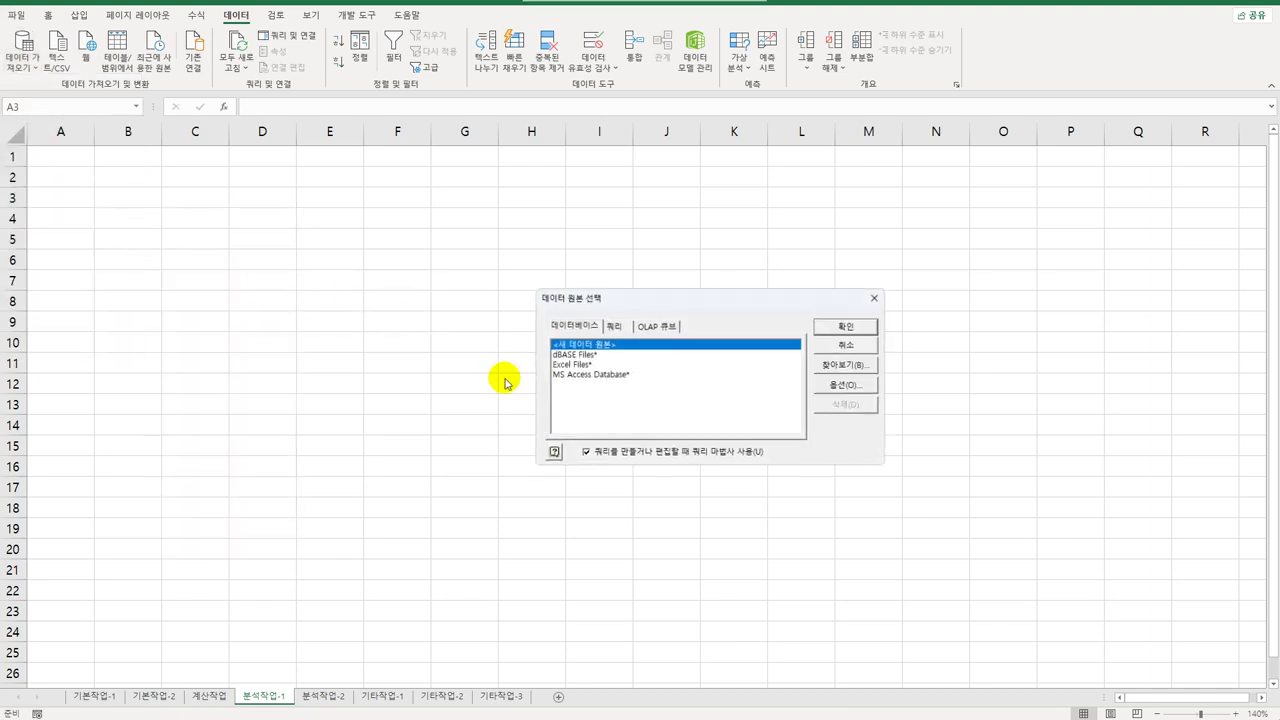
{"action": "left_click", "coordinate": [620, 377]}
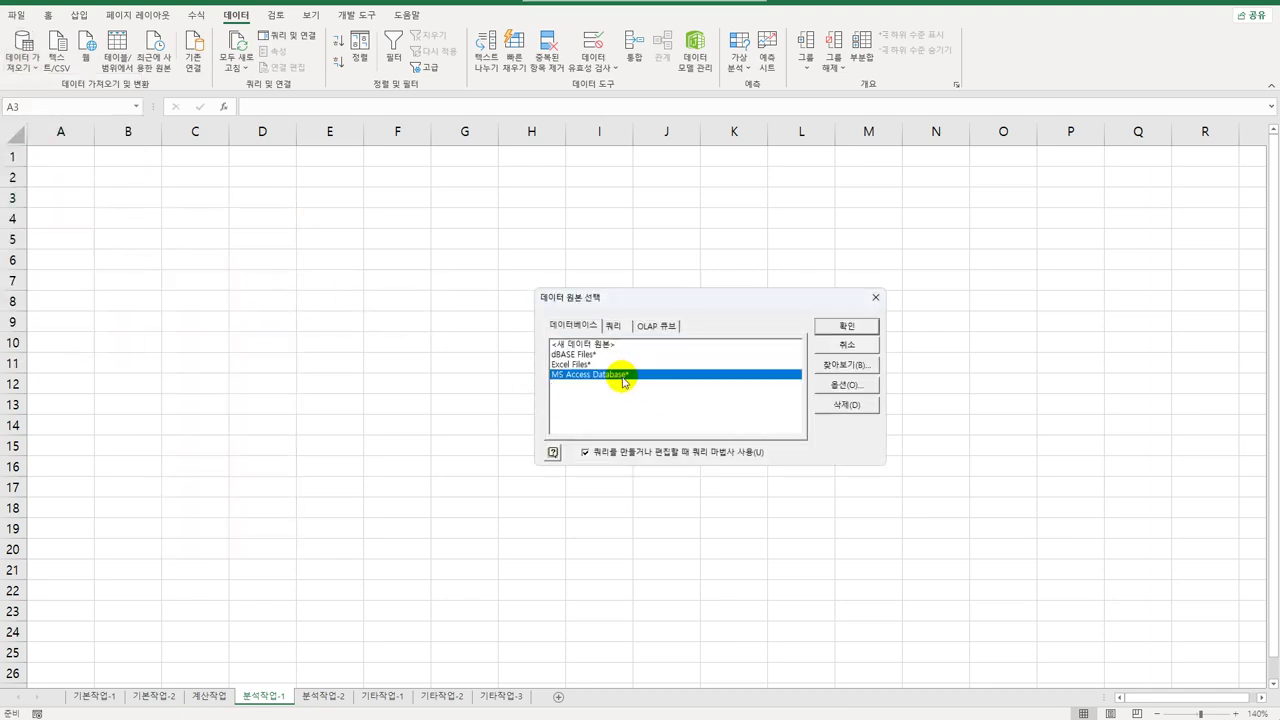
{"action": "left_click", "coordinate": [823, 328]}
- Choose 판매.accdb as the database for the query
{"action": "left_click_drag", "start_coordinate": [180, 8], "coordinate": [666, 237]}
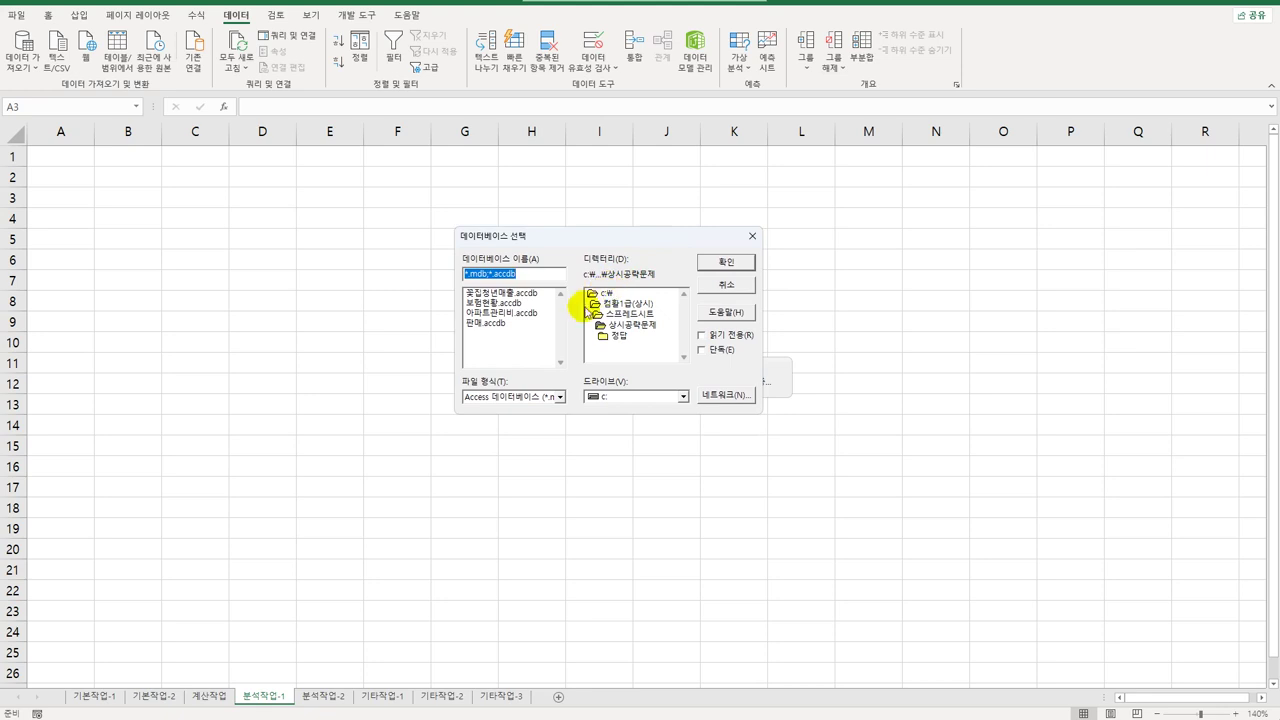
{"action": "left_click", "coordinate": [494, 333]}
{"action": "left_click", "coordinate": [494, 325]}
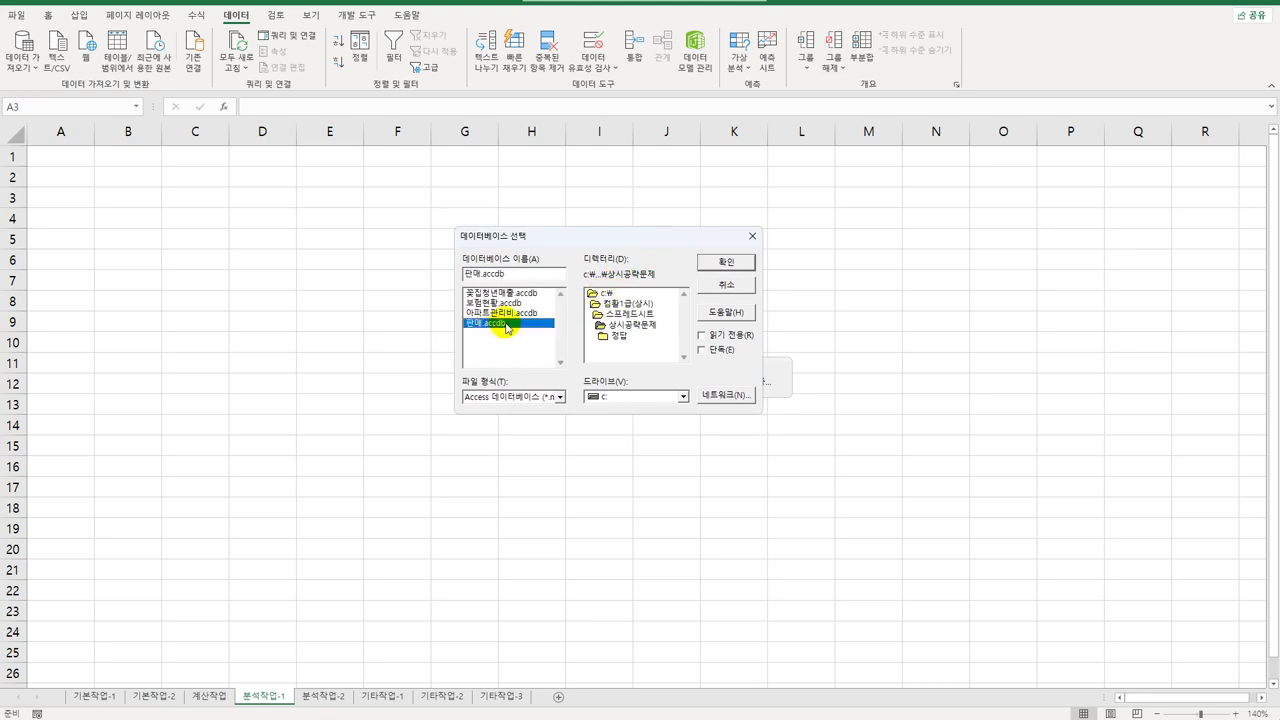
{"action": "left_click", "coordinate": [724, 263]}
- Add the columns 구분, 브랜드명, 제조일, 판매가 and 판매량 from the 국산제품 table to the query
{"action": "double_click", "coordinate": [510, 342]}
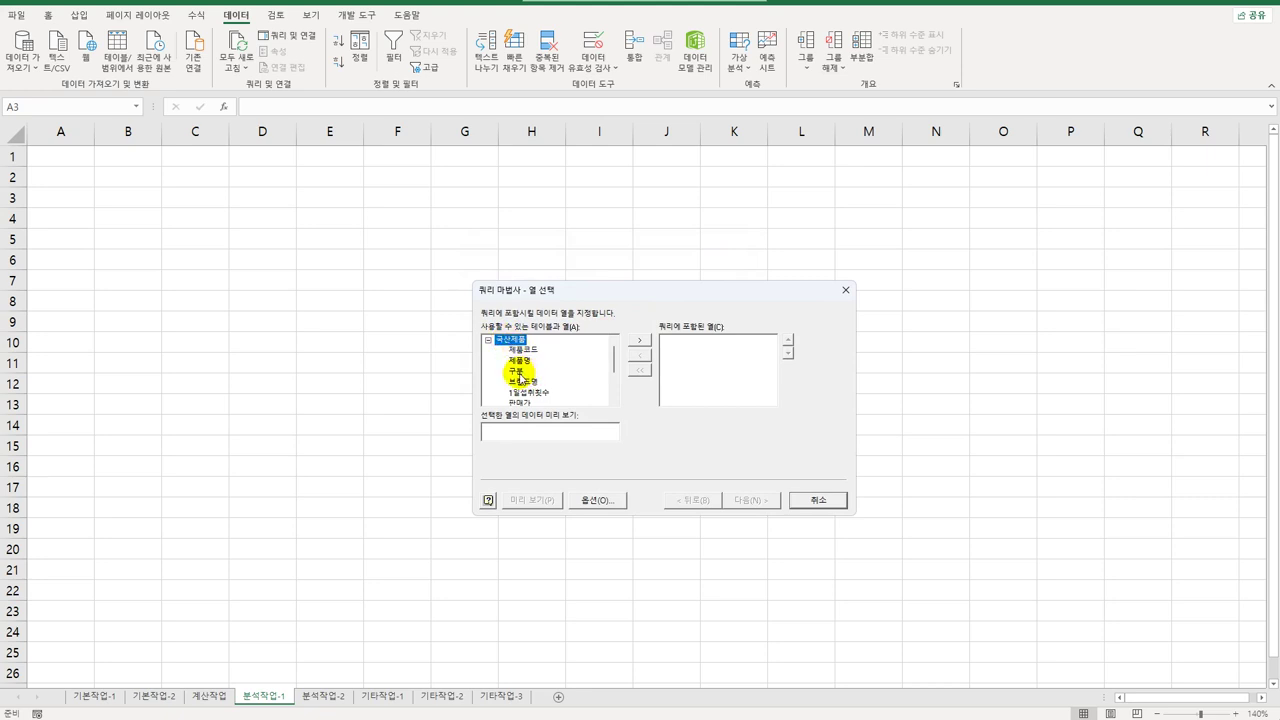
{"action": "double_click", "coordinate": [519, 372]}
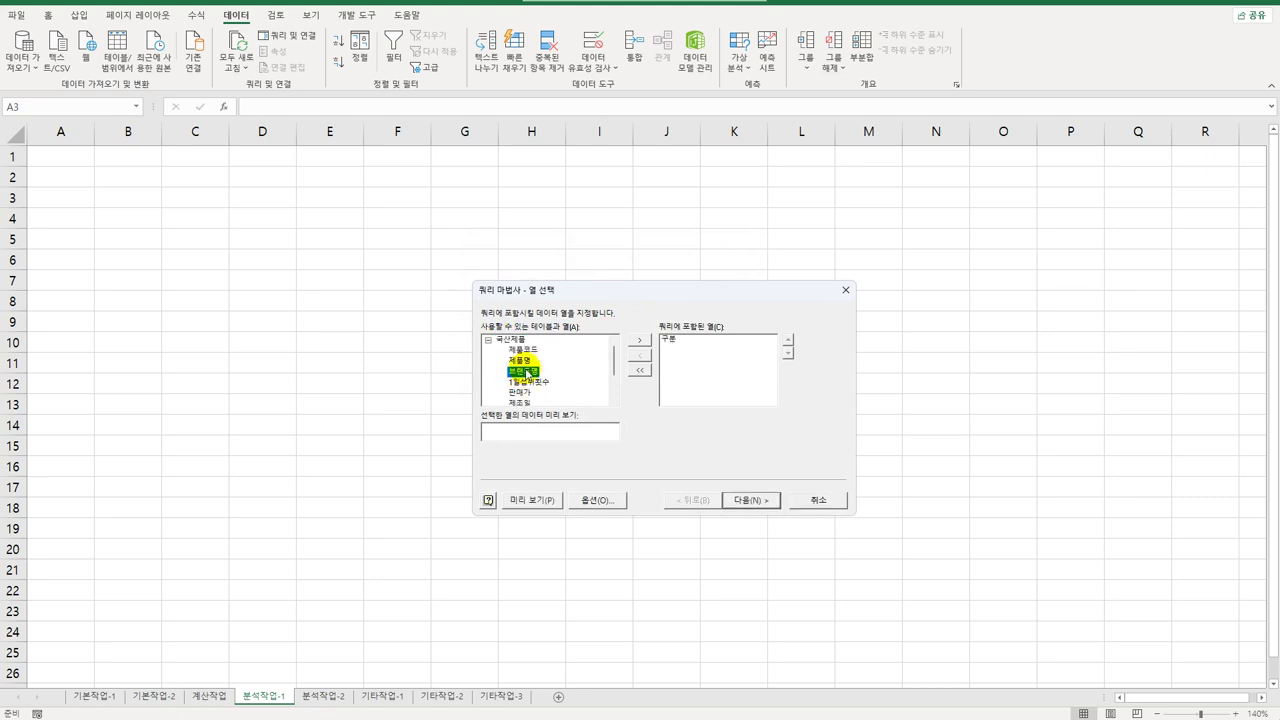
{"action": "double_click", "coordinate": [526, 372]}
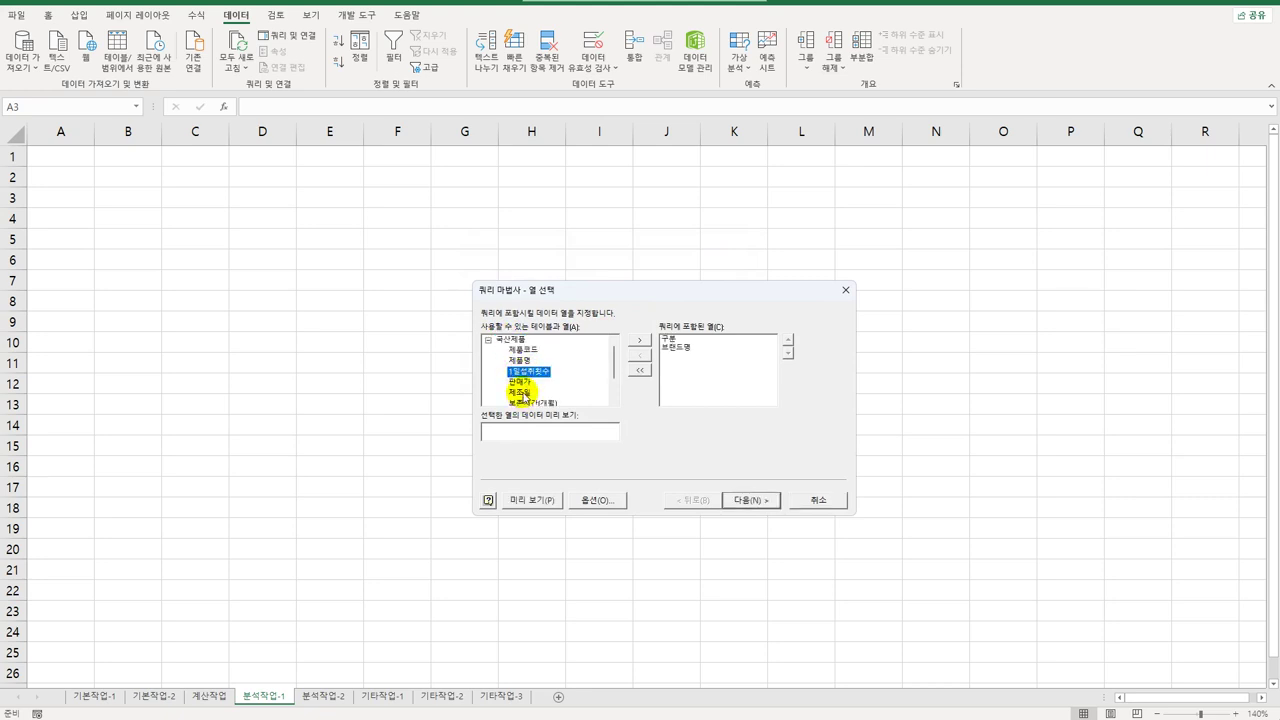
{"action": "double_click", "coordinate": [528, 392]}
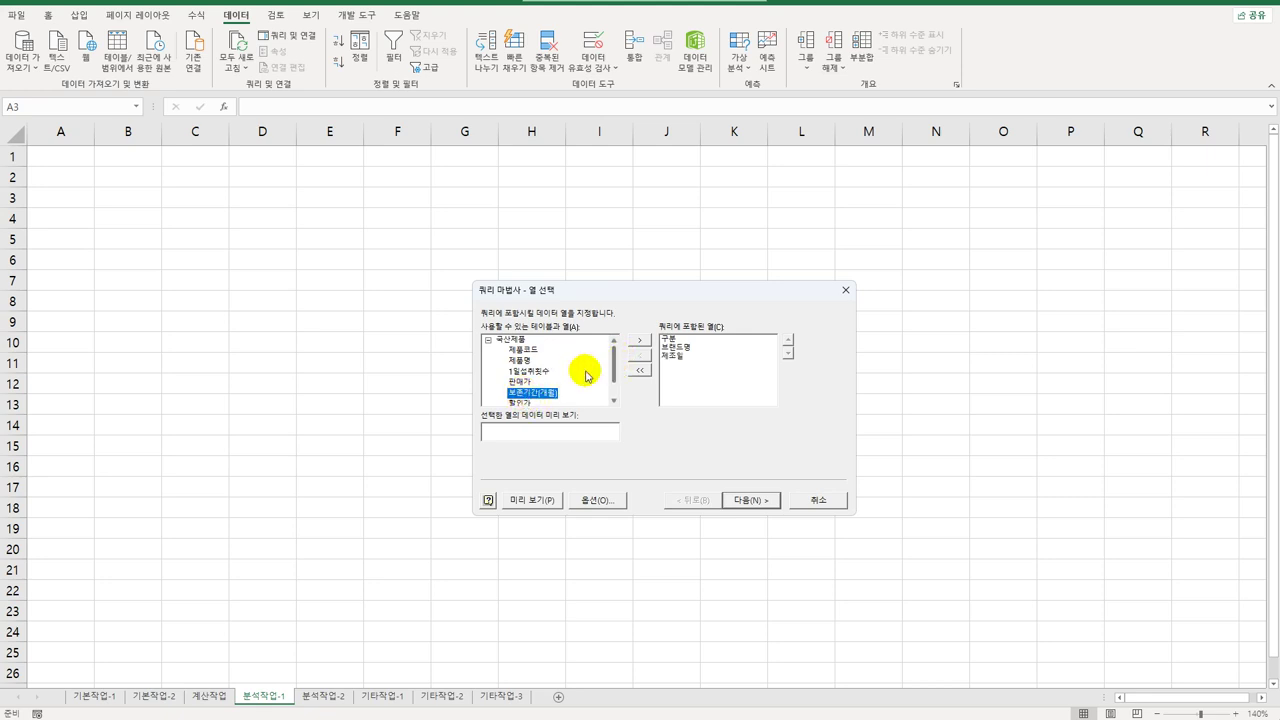
{"action": "left_click", "coordinate": [521, 382]}
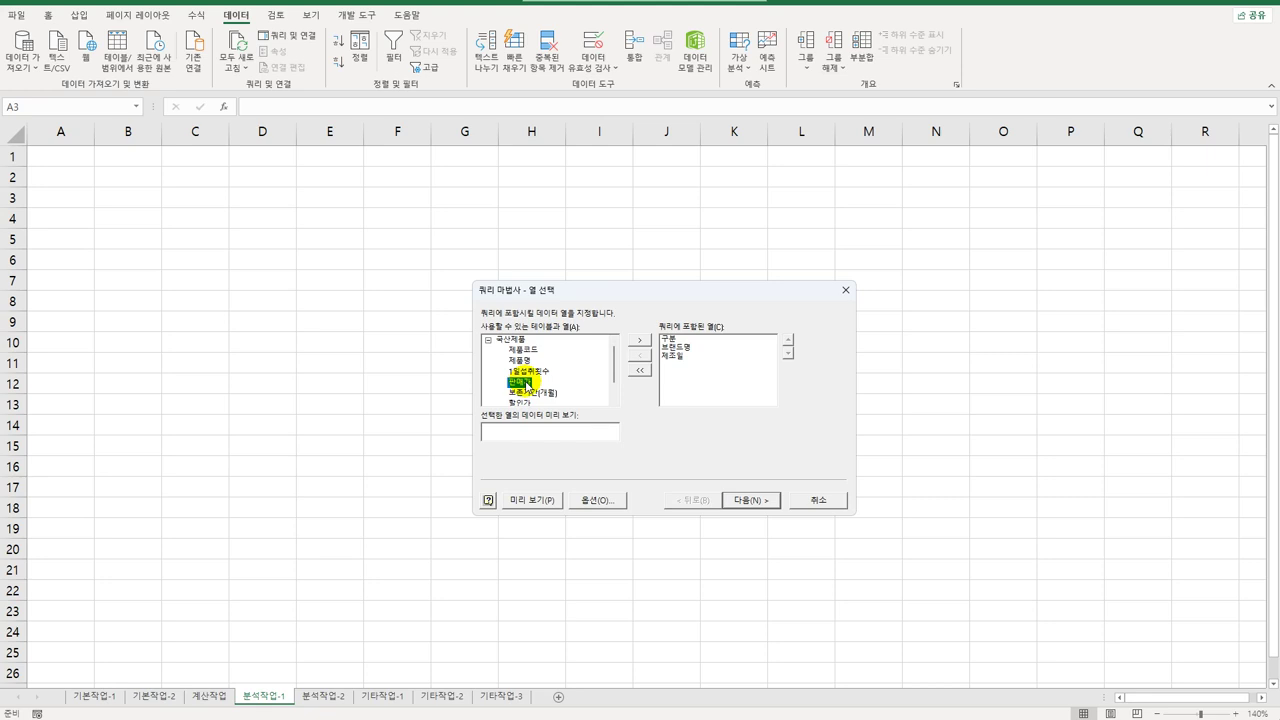
{"action": "double_click", "coordinate": [527, 382]}
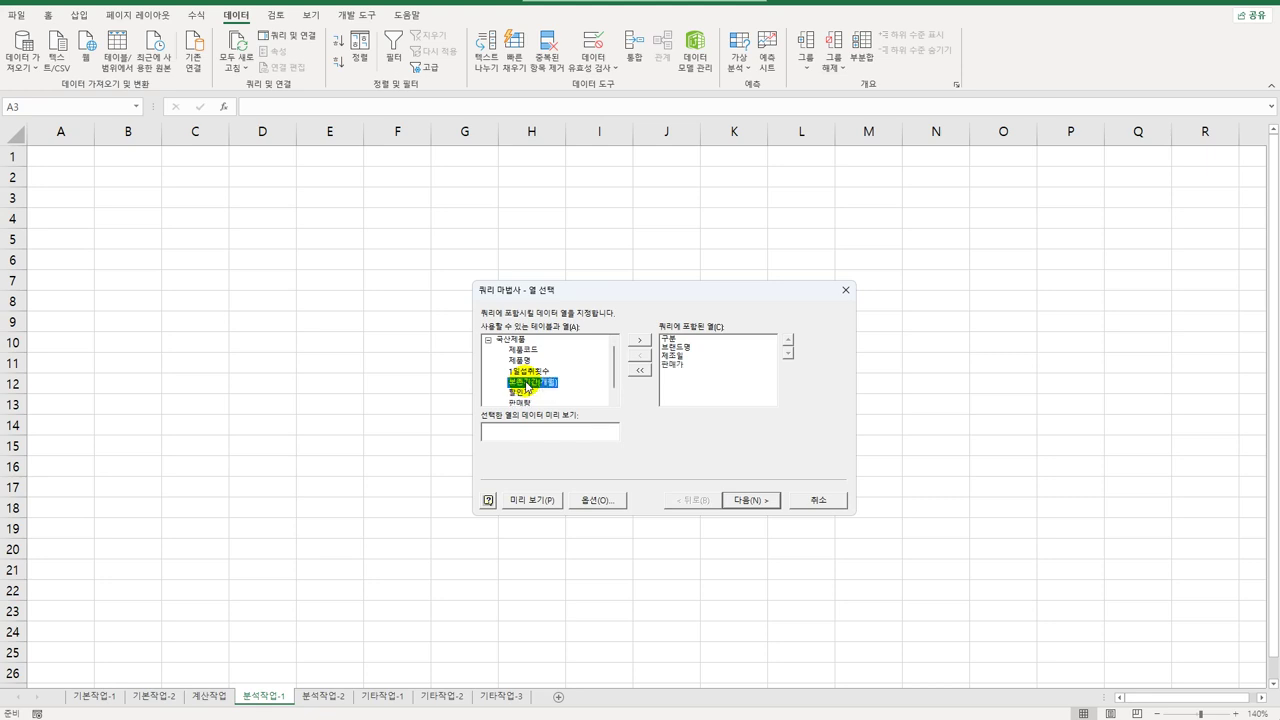
{"action": "double_click", "coordinate": [520, 403]}
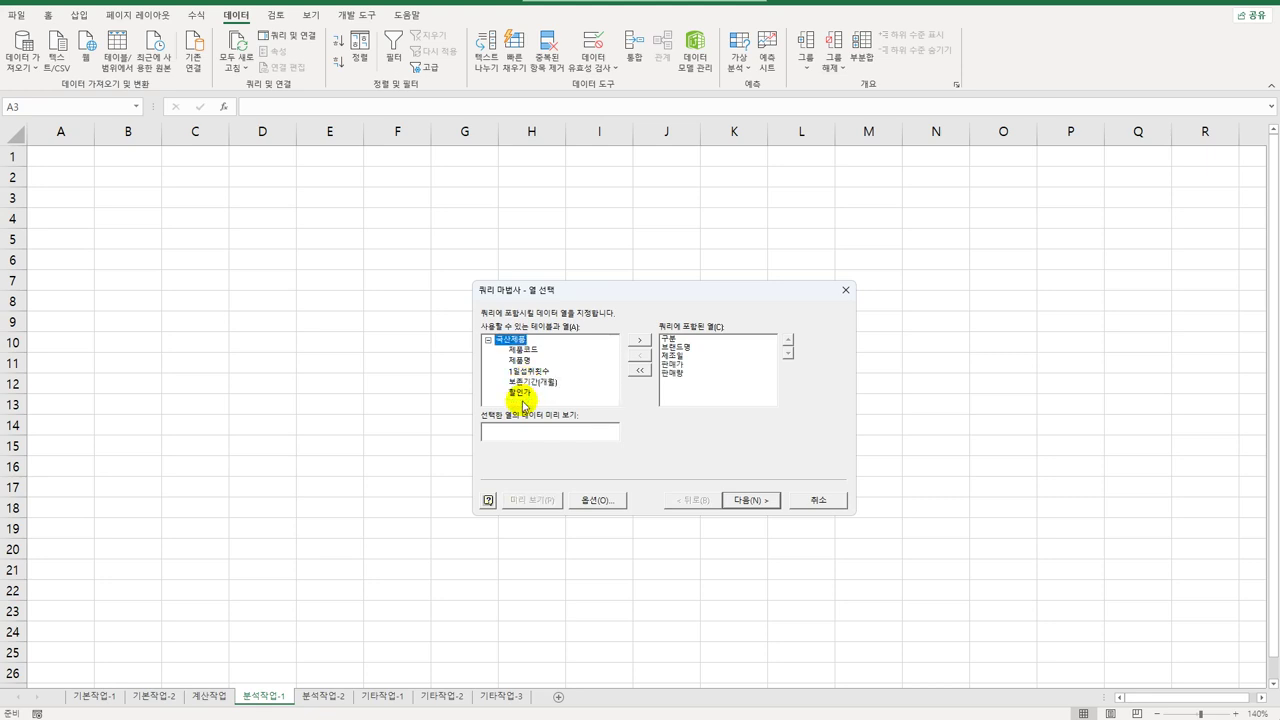
{"action": "left_click", "coordinate": [694, 348]}
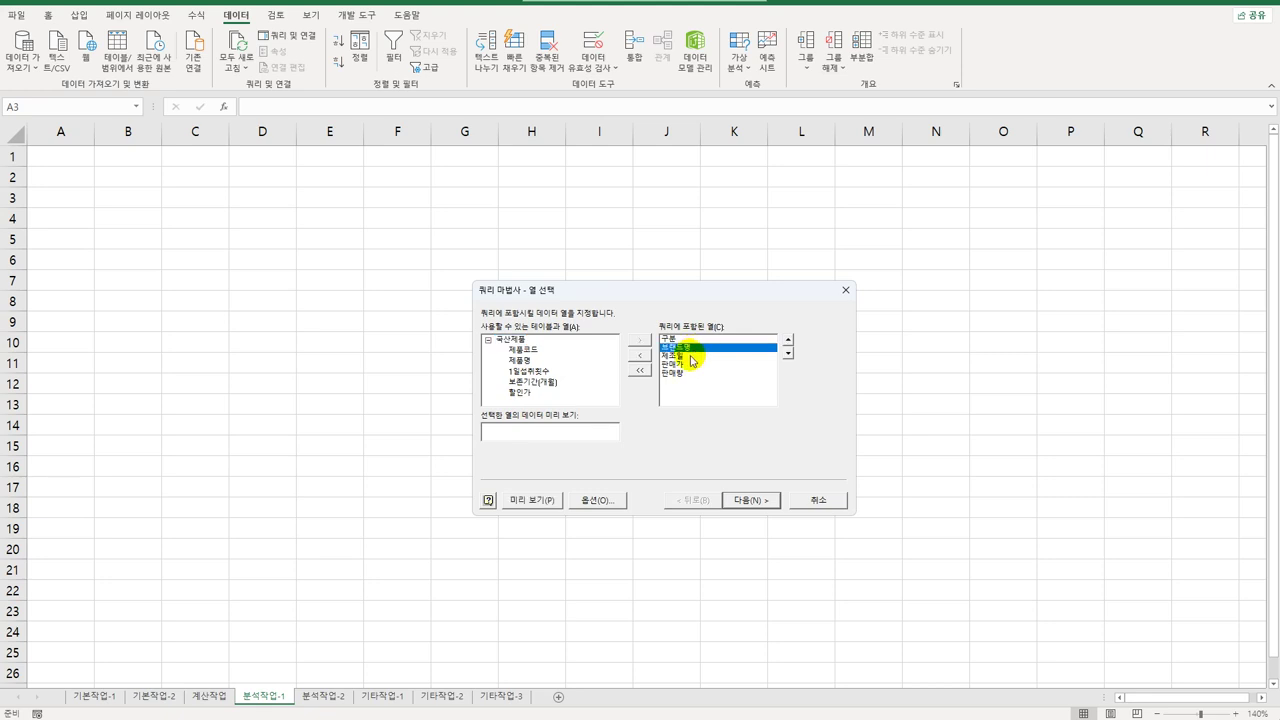
{"action": "left_click", "coordinate": [682, 365]}
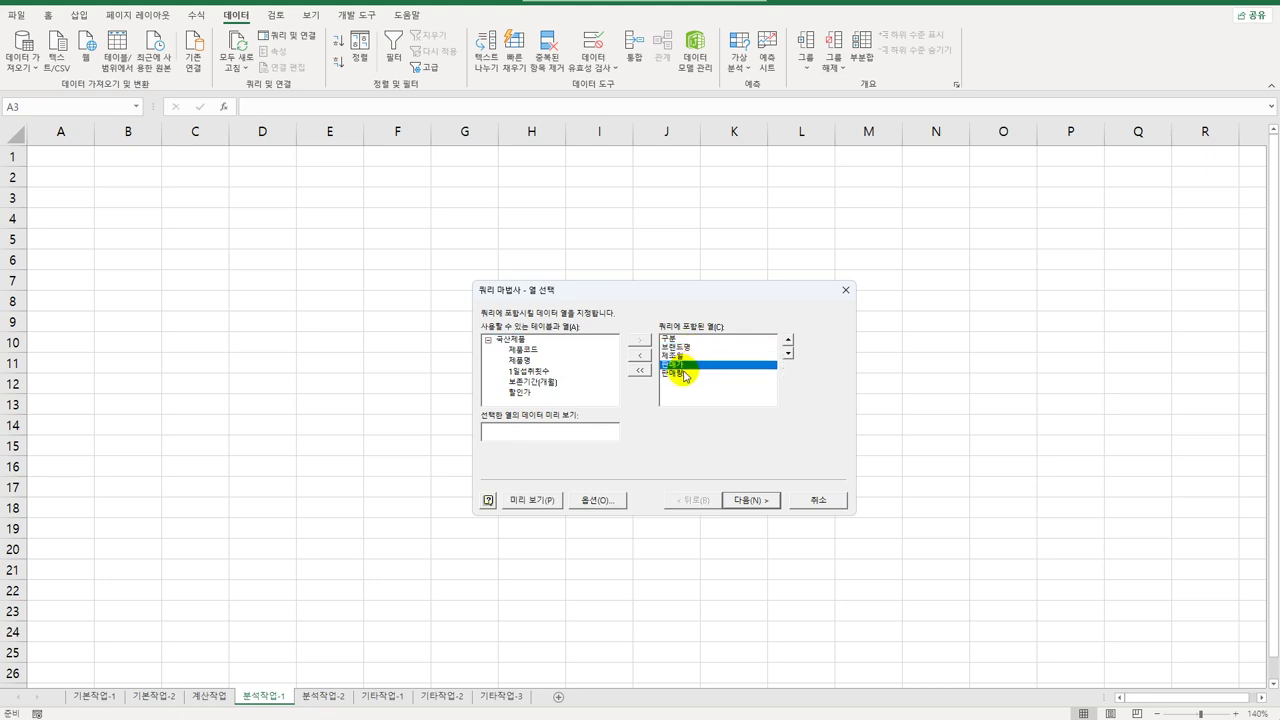
- Finish the query without filtering or sorting and return its data as a PivotTable report at A3 of the existing worksheet
{"action": "left_click", "coordinate": [742, 501]}
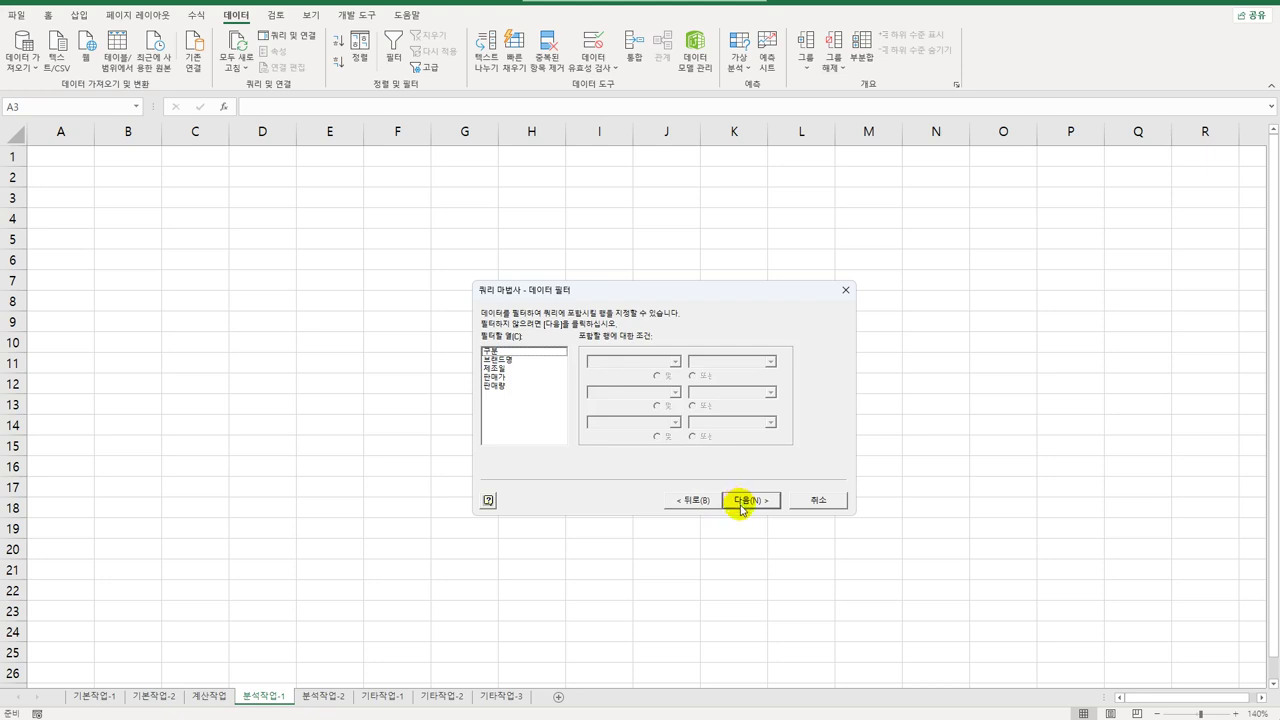
{"action": "left_click", "coordinate": [743, 501]}
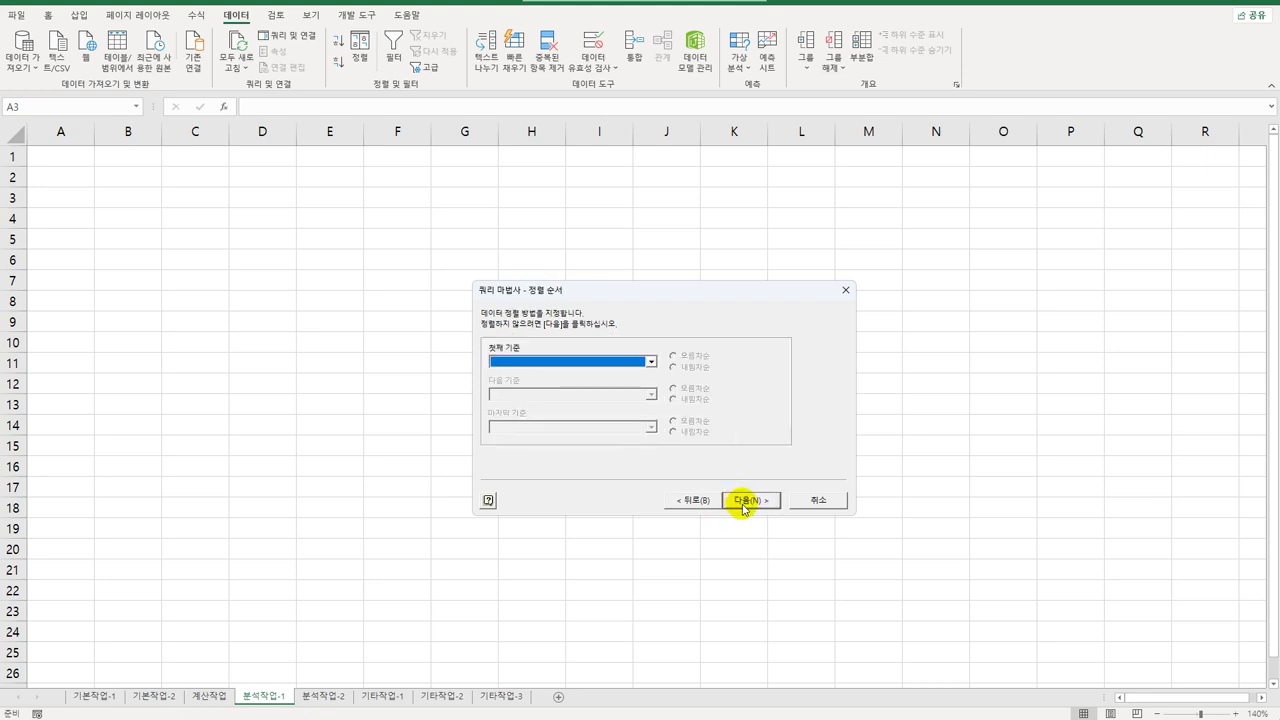
{"action": "left_click", "coordinate": [744, 502]}
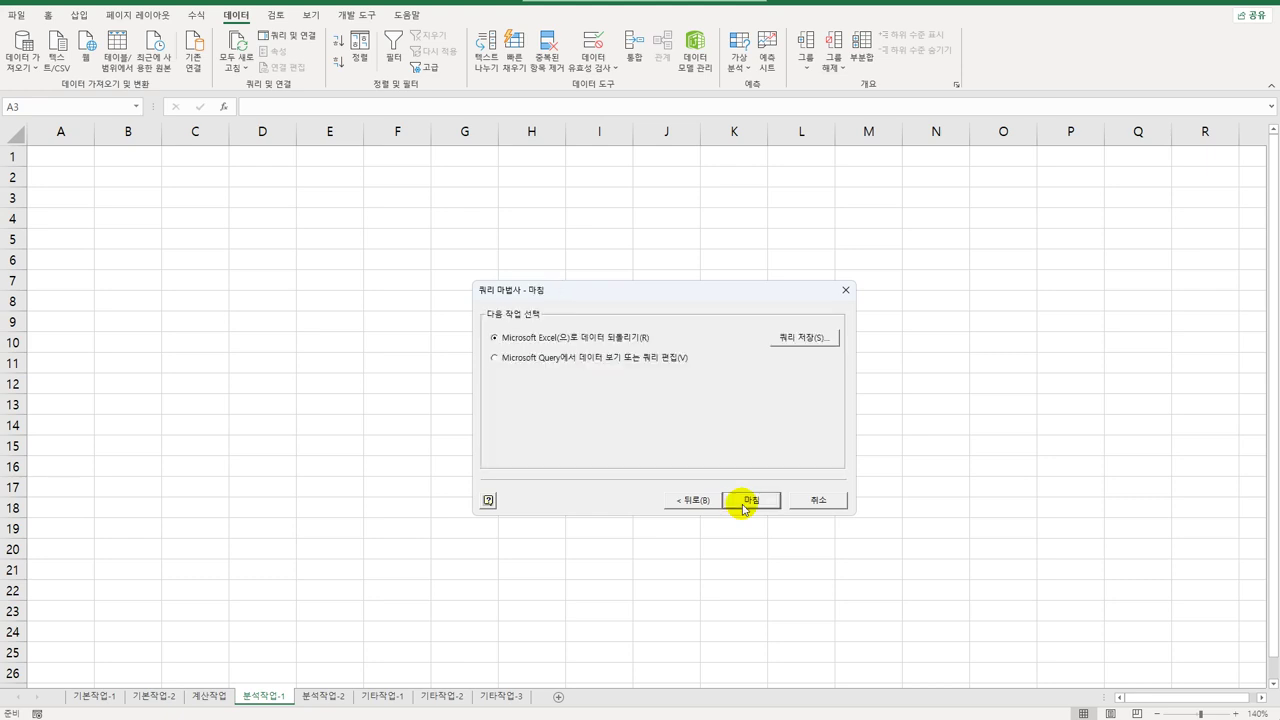
{"action": "left_click", "coordinate": [750, 500]}
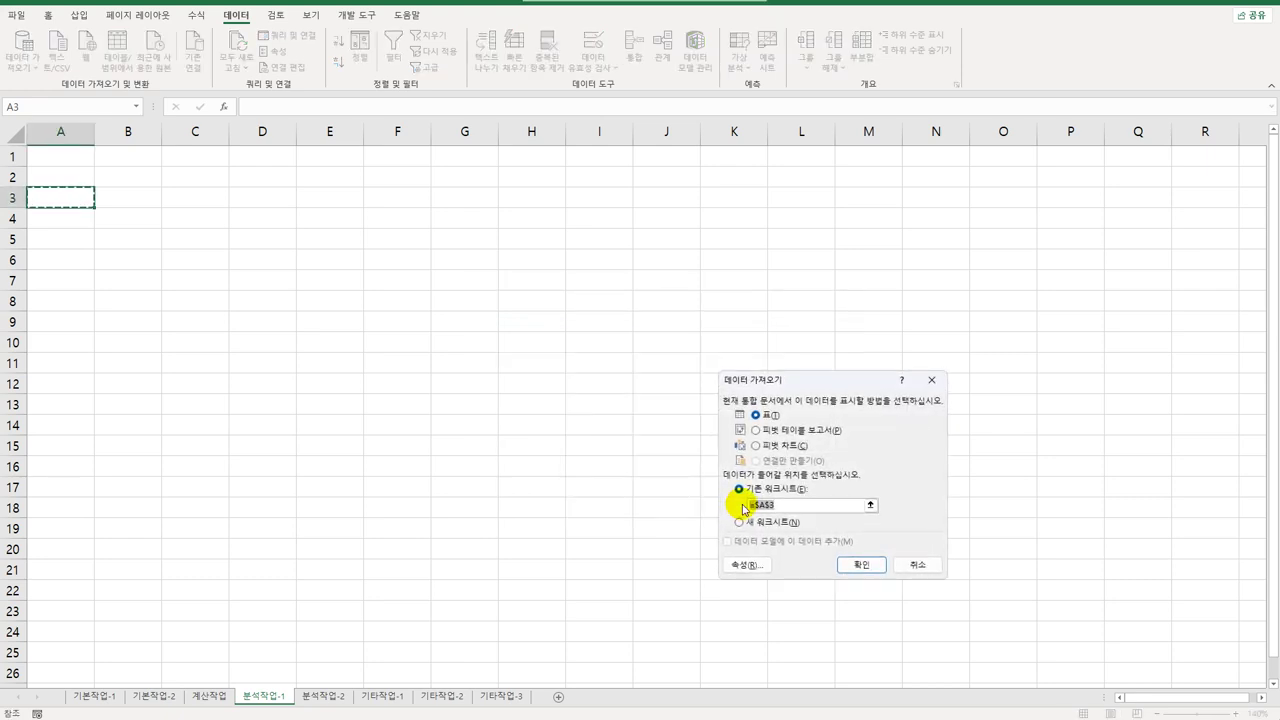
{"action": "left_click", "coordinate": [760, 431]}
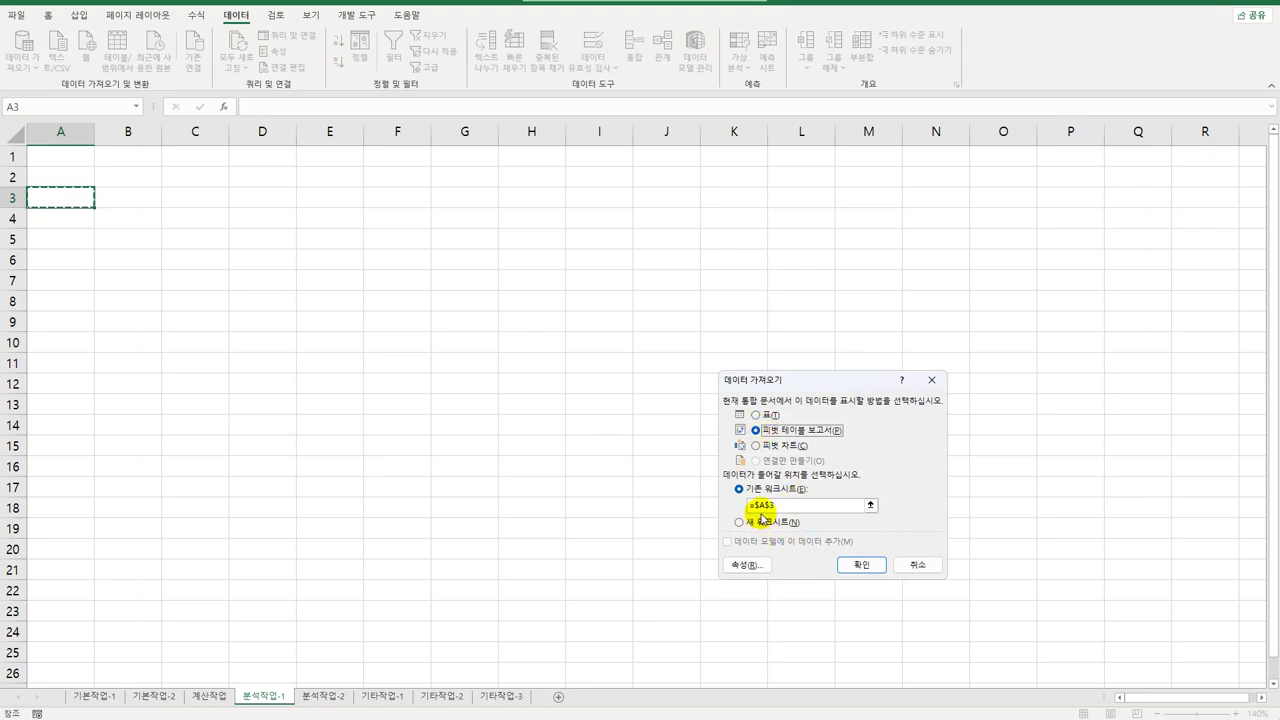
{"action": "left_click", "coordinate": [848, 564]}
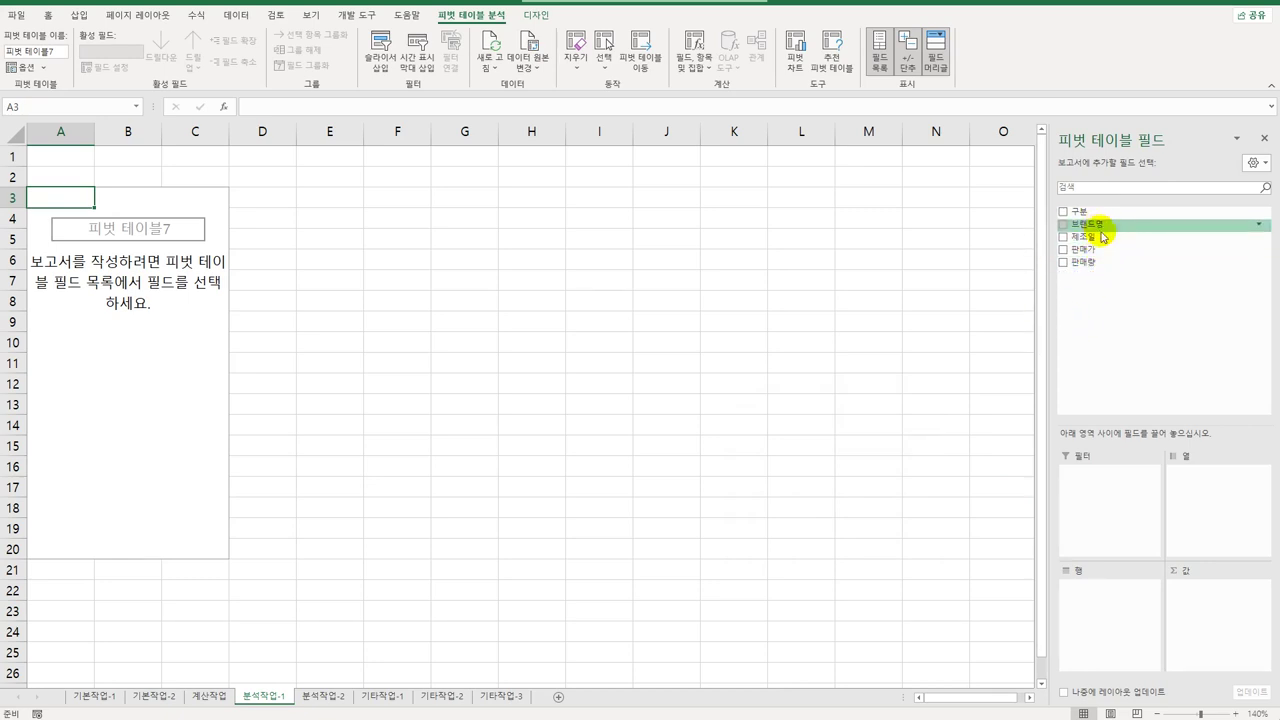
- Lay out the PivotTable with 브랜드명 as filter, 제조일 as rows, 구분 as columns and 판매가 as values
{"action": "left_click_drag", "start_coordinate": [1104, 236], "coordinate": [1124, 536]}
{"action": "left_click_drag", "start_coordinate": [1082, 237], "coordinate": [1103, 610]}
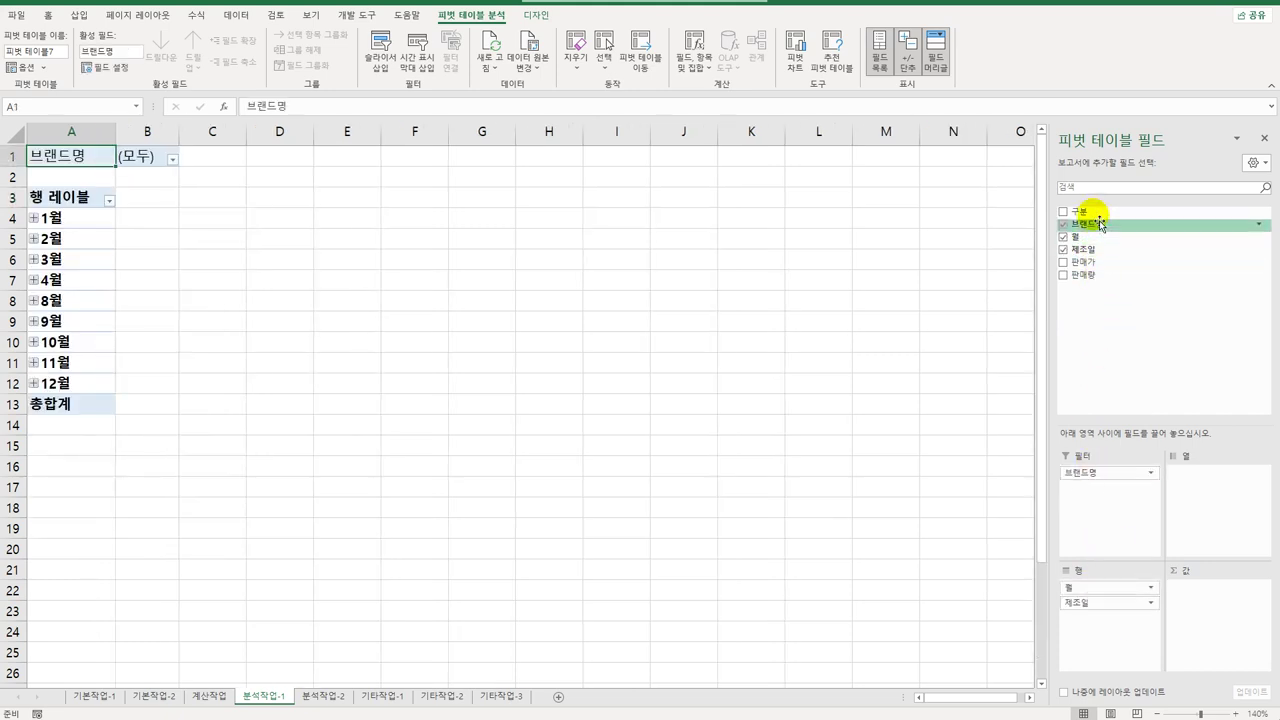
{"action": "left_click_drag", "start_coordinate": [1097, 213], "coordinate": [1188, 500]}
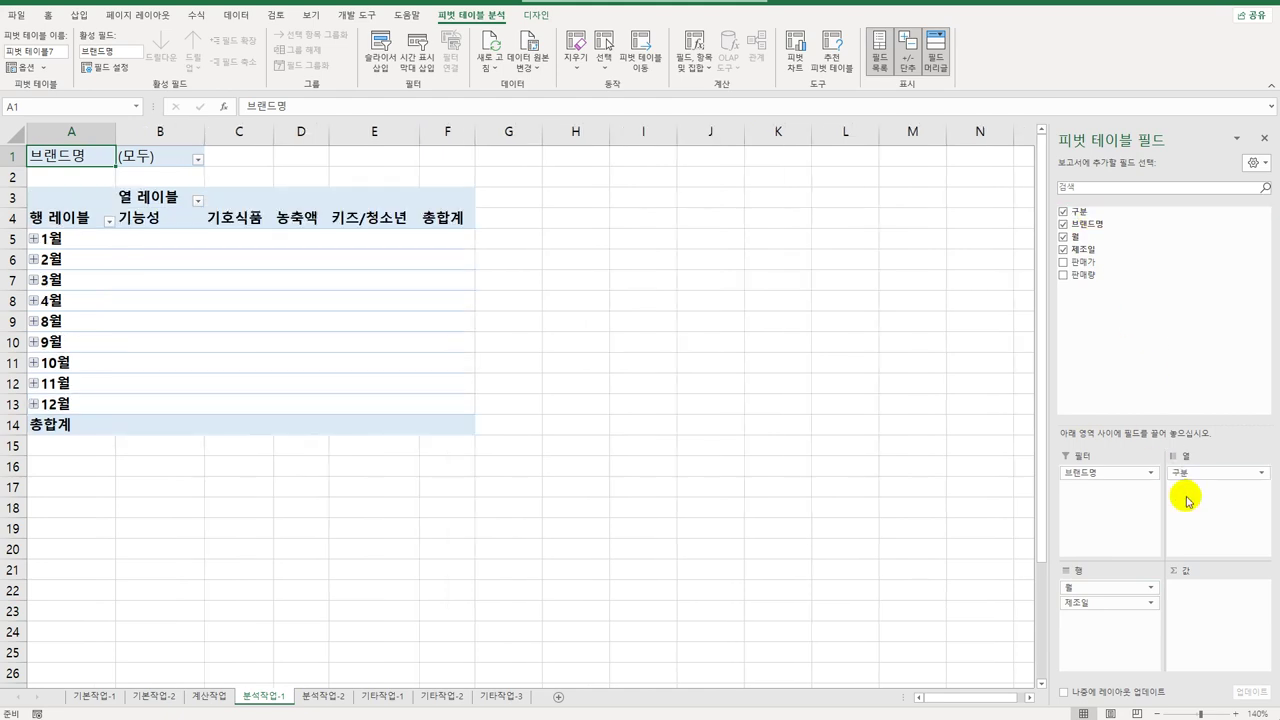
{"action": "left_click_drag", "start_coordinate": [1102, 274], "coordinate": [1180, 374]}
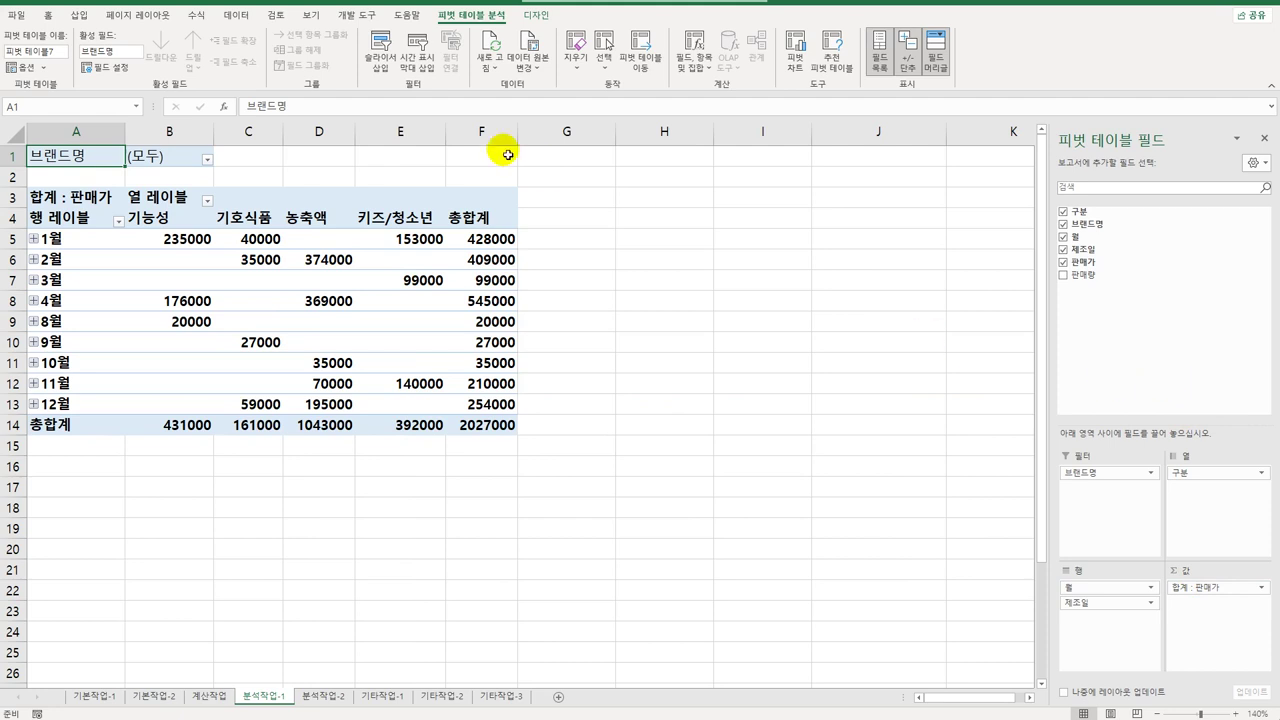
- Insert a calculated field named 판매금액 in the PivotTable with the formula 판매가*판매량
{"action": "left_click", "coordinate": [700, 66]}
{"action": "left_click", "coordinate": [714, 87]}
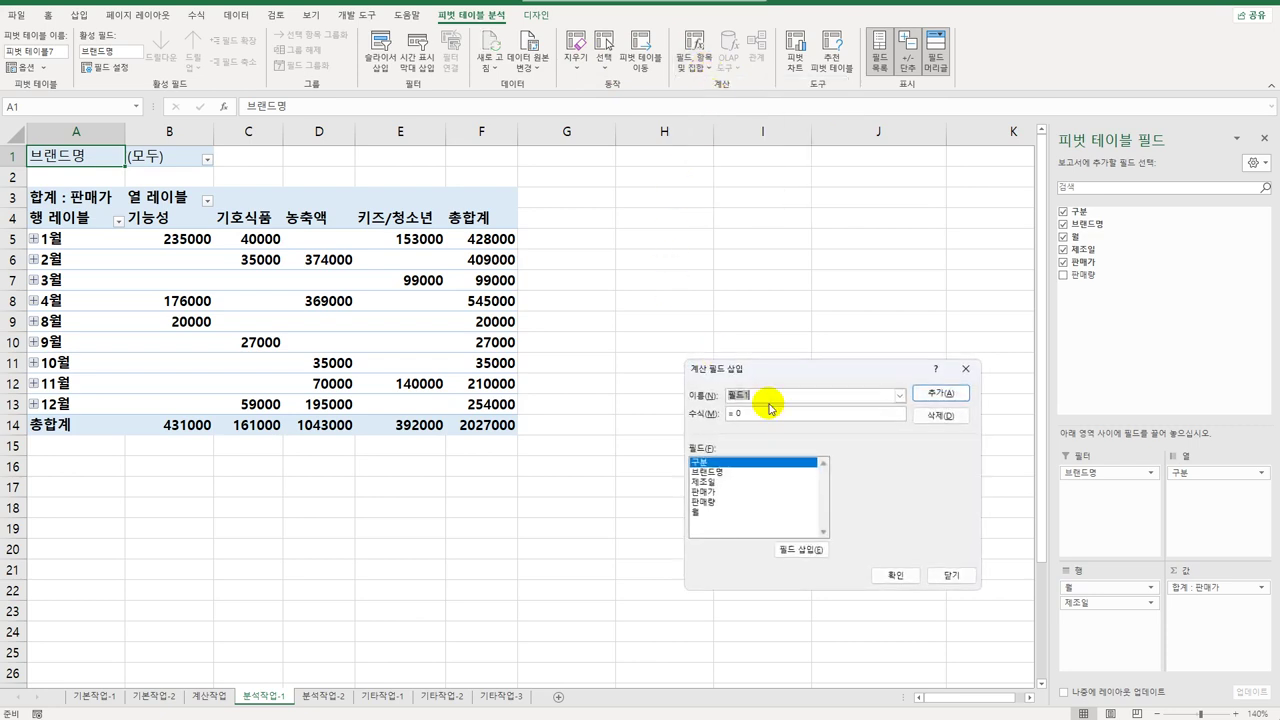
{"action": "key", "text": "BackSpace"}
{"action": "type", "text": "판매가"}
{"action": "type", "text": "액"}
{"action": "key", "text": "Tab"}
{"action": "type", "text": "="}
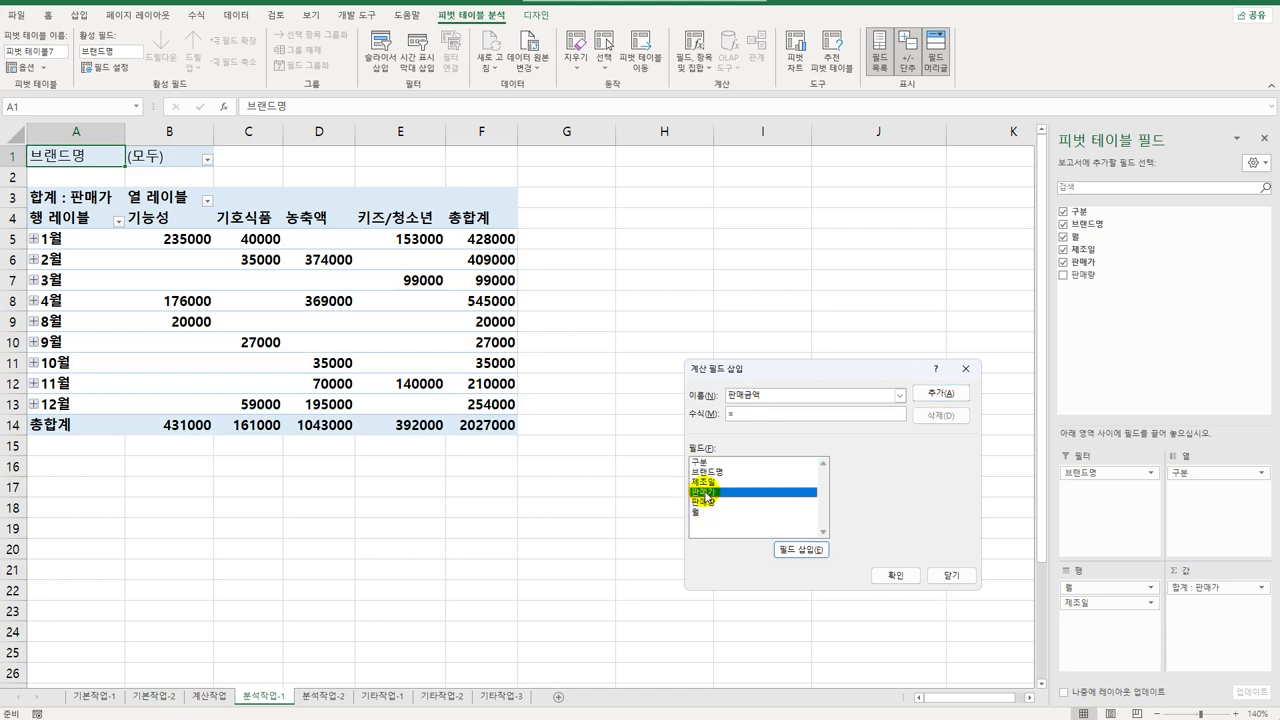
{"action": "double_click", "coordinate": [703, 491]}
{"action": "type", "text": "*"}
{"action": "double_click", "coordinate": [703, 502]}
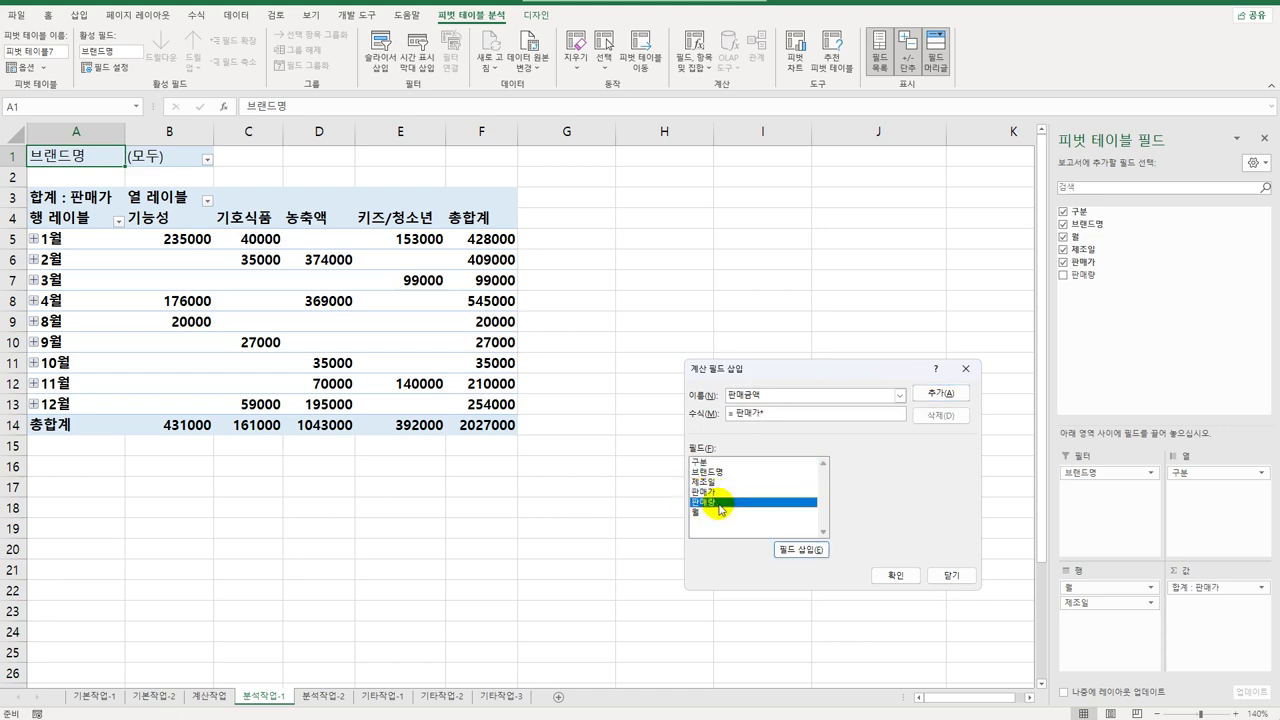
{"action": "left_click", "coordinate": [945, 394]}
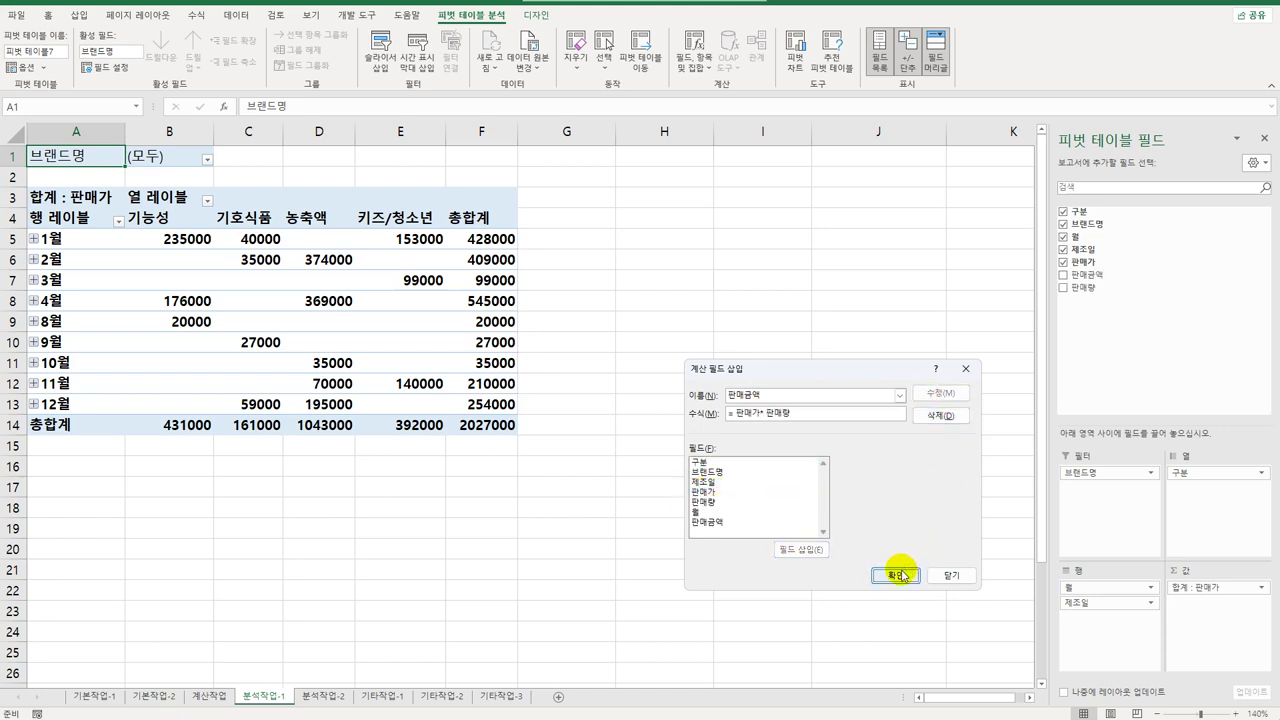
{"action": "left_click", "coordinate": [895, 575]}
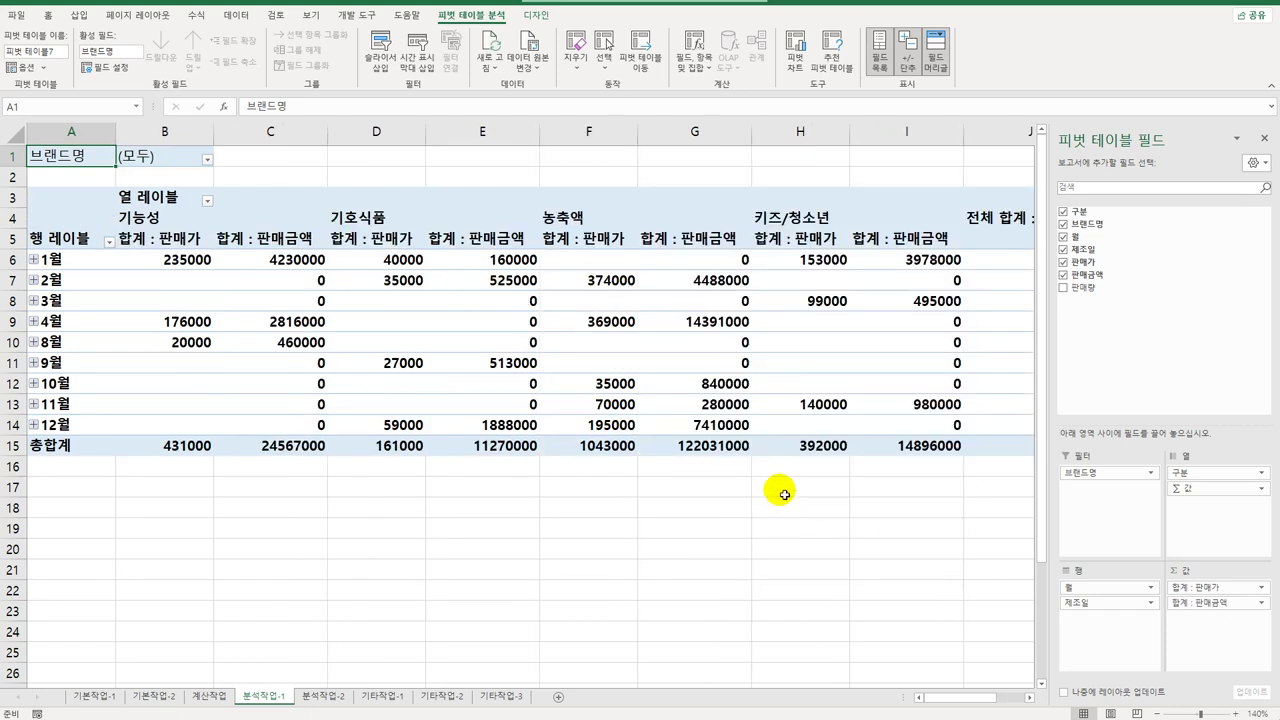
{"action": "mouse_move", "coordinate": [643, 459]}
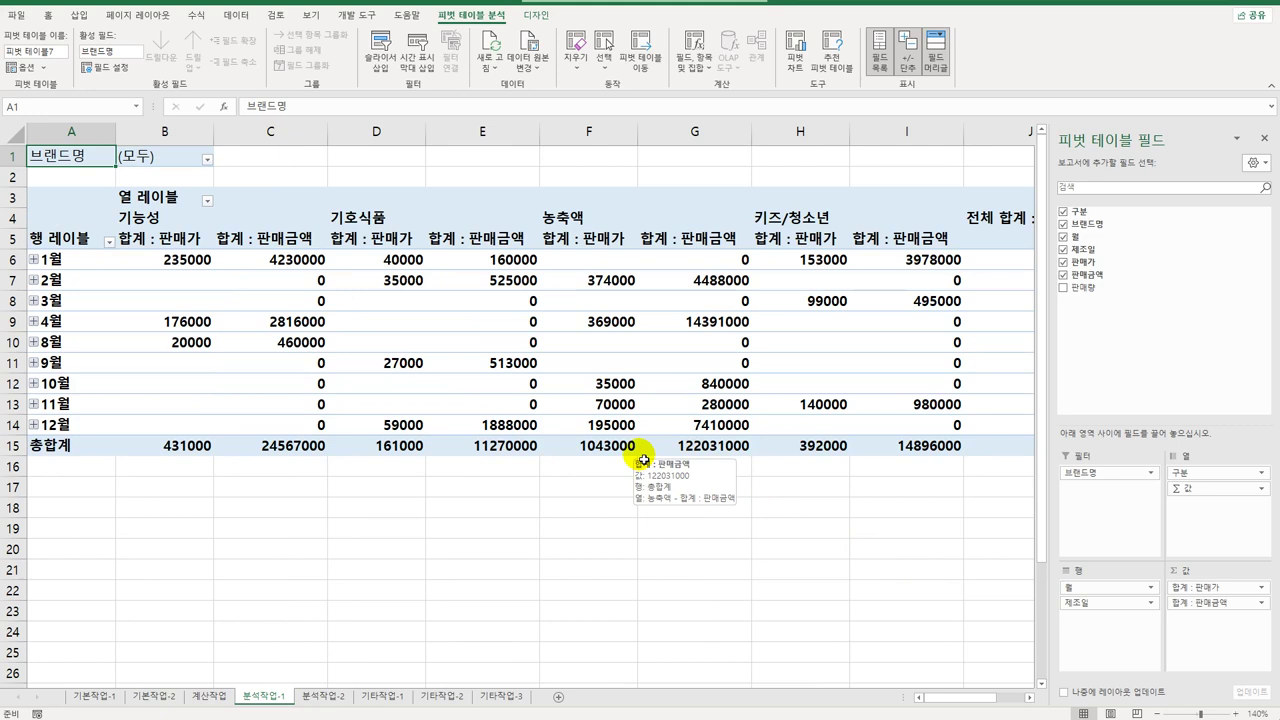
- Show the PivotTable report in outline form (개요 형식)
{"action": "left_click", "coordinate": [536, 17]}
{"action": "left_click", "coordinate": [85, 55]}
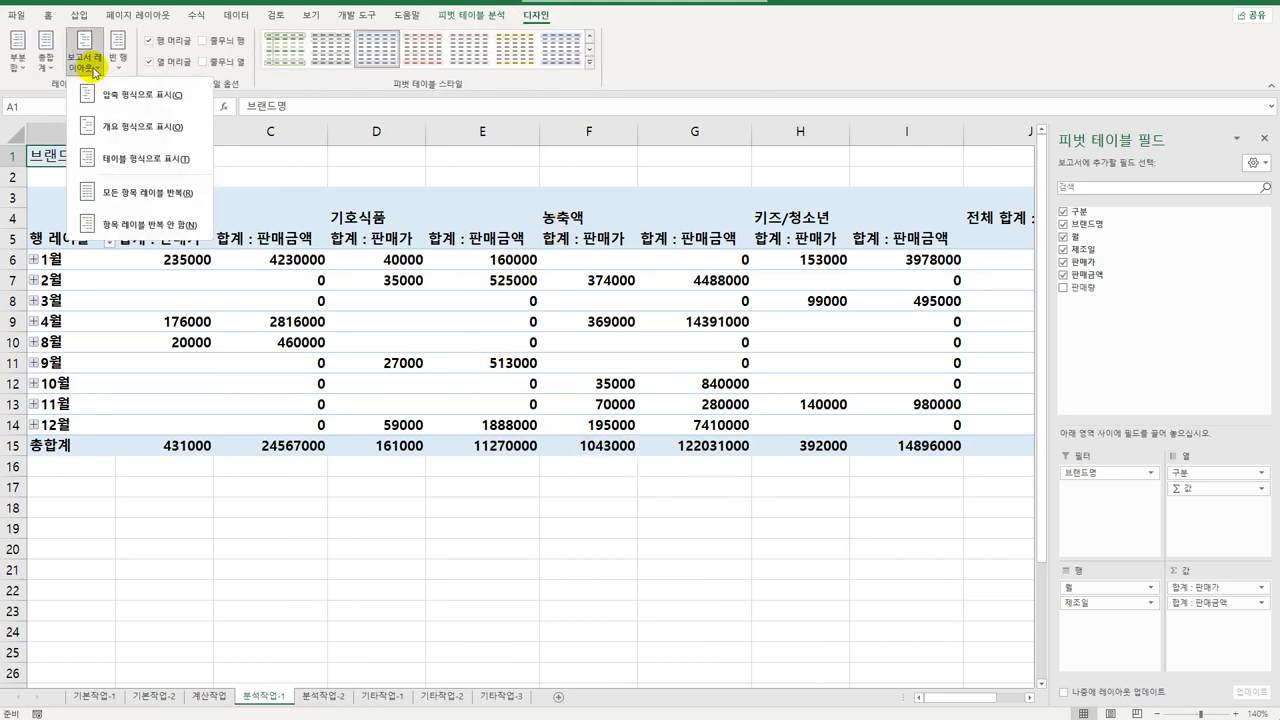
{"action": "left_click", "coordinate": [105, 128]}
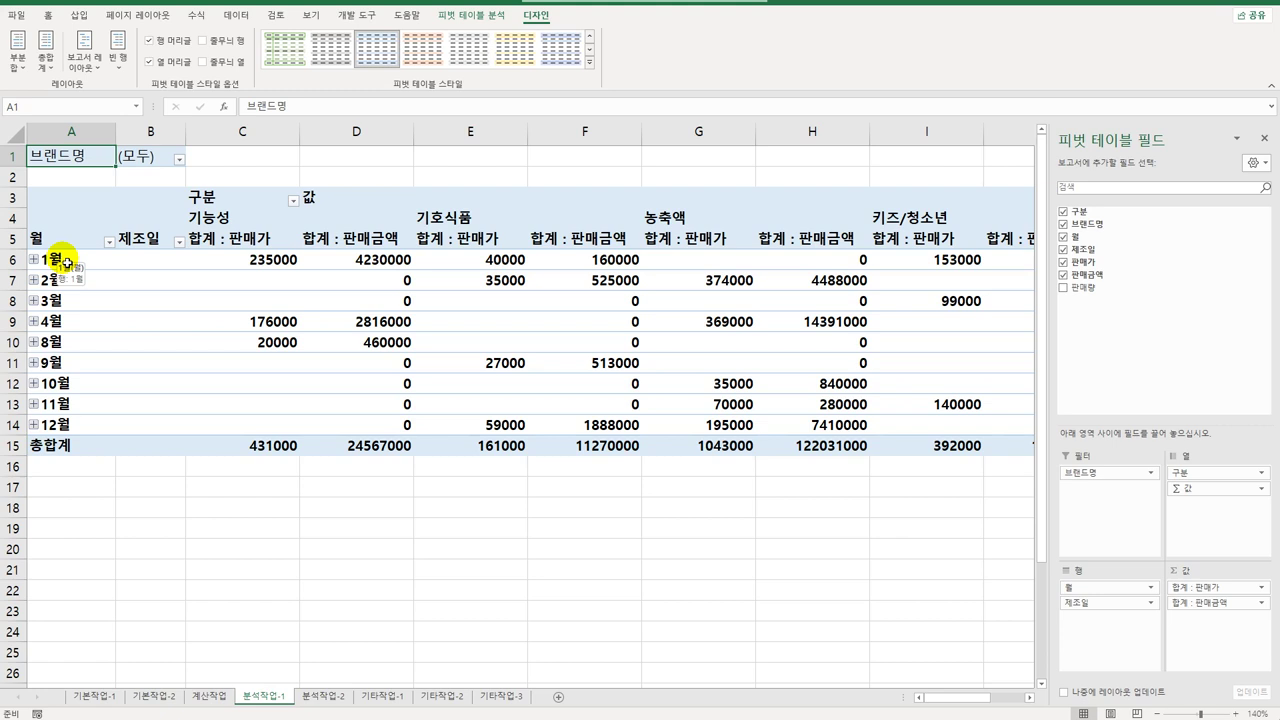
- Group the 제조일 row dates by 일 only, in intervals of 60 days
{"action": "left_click", "coordinate": [66, 262]}
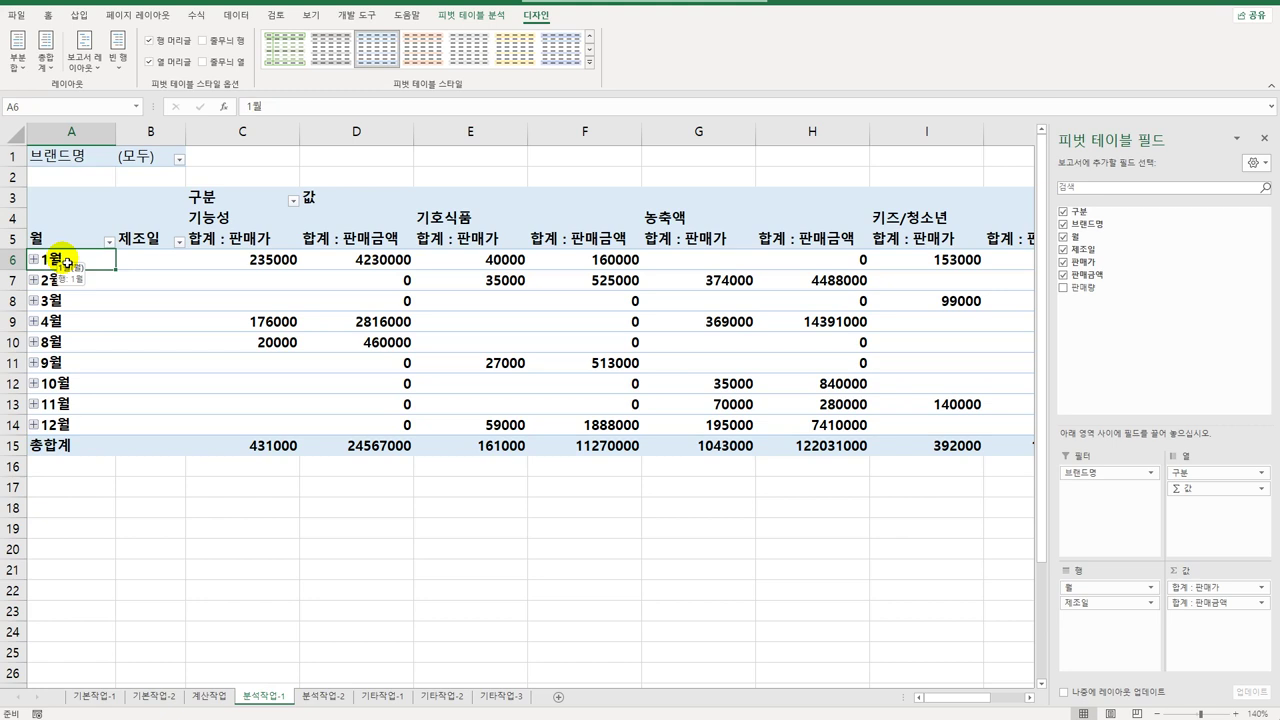
{"action": "right_click", "coordinate": [66, 262]}
{"action": "left_click", "coordinate": [125, 410]}
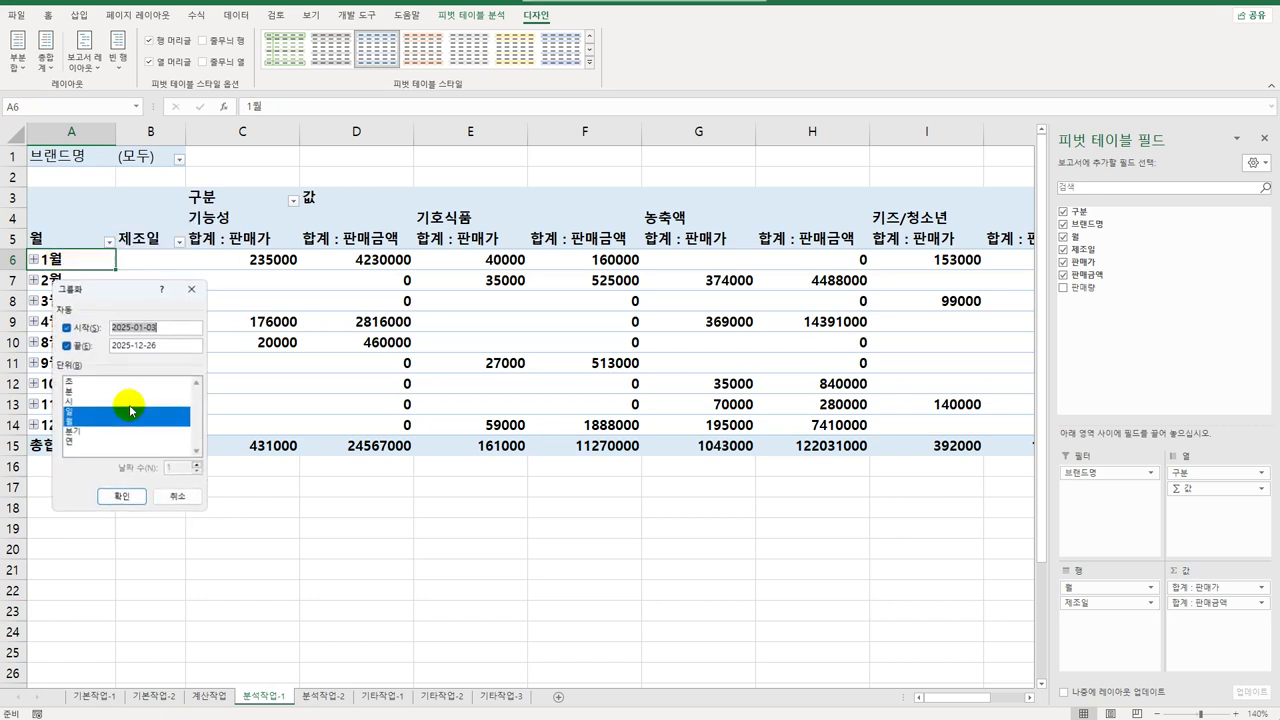
{"action": "left_click", "coordinate": [80, 421]}
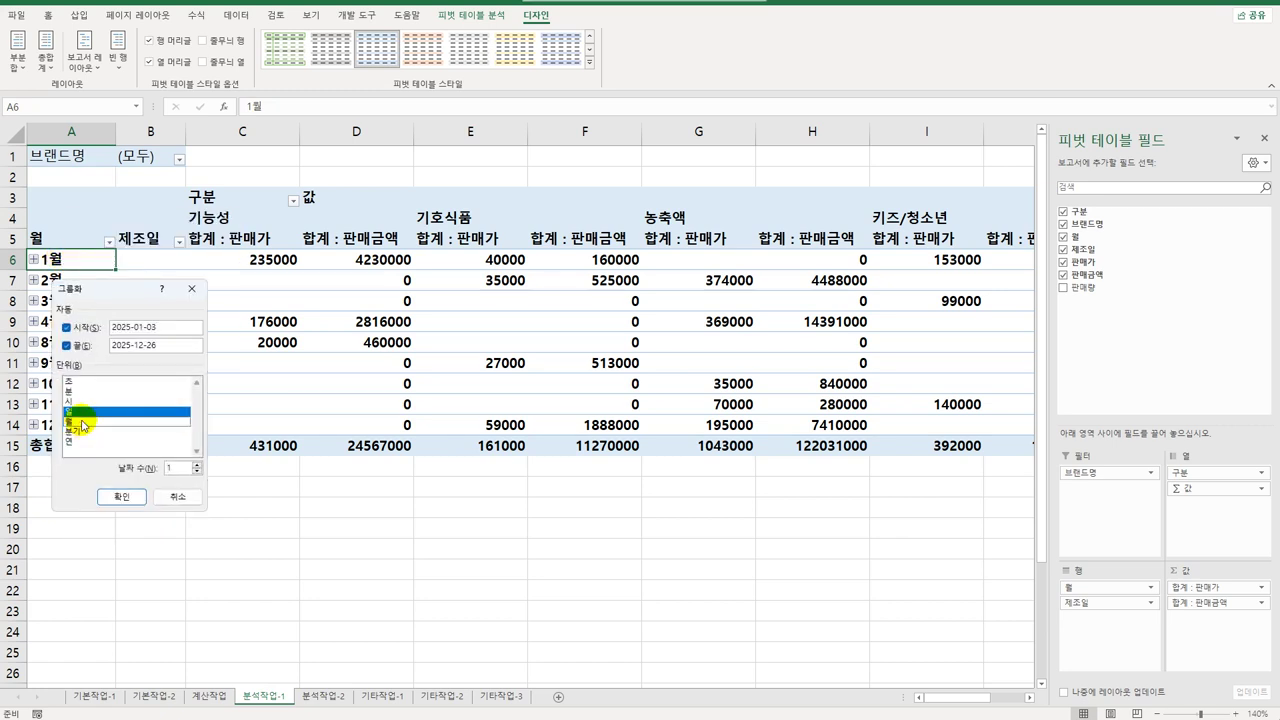
{"action": "double_click", "coordinate": [162, 468]}
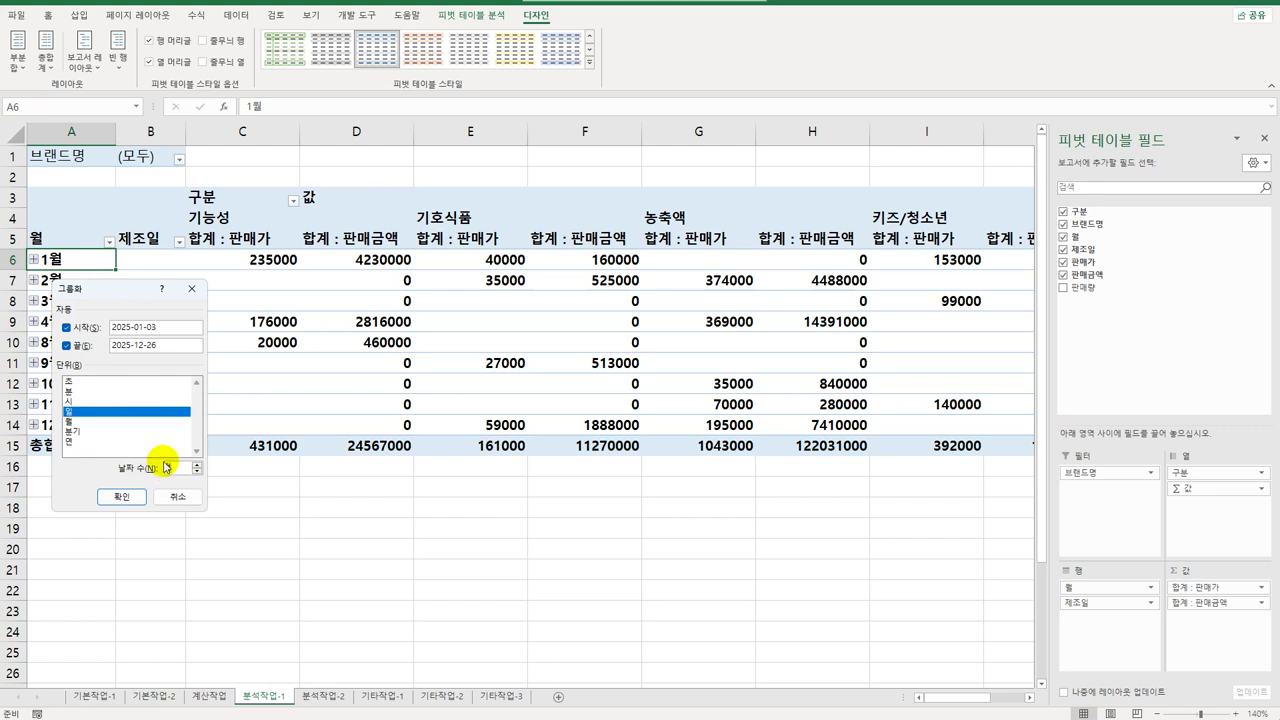
{"action": "type", "text": "30"}
{"action": "key", "text": "BackSpace"}
{"action": "key", "text": "BackSpace"}
{"action": "type", "text": "60"}
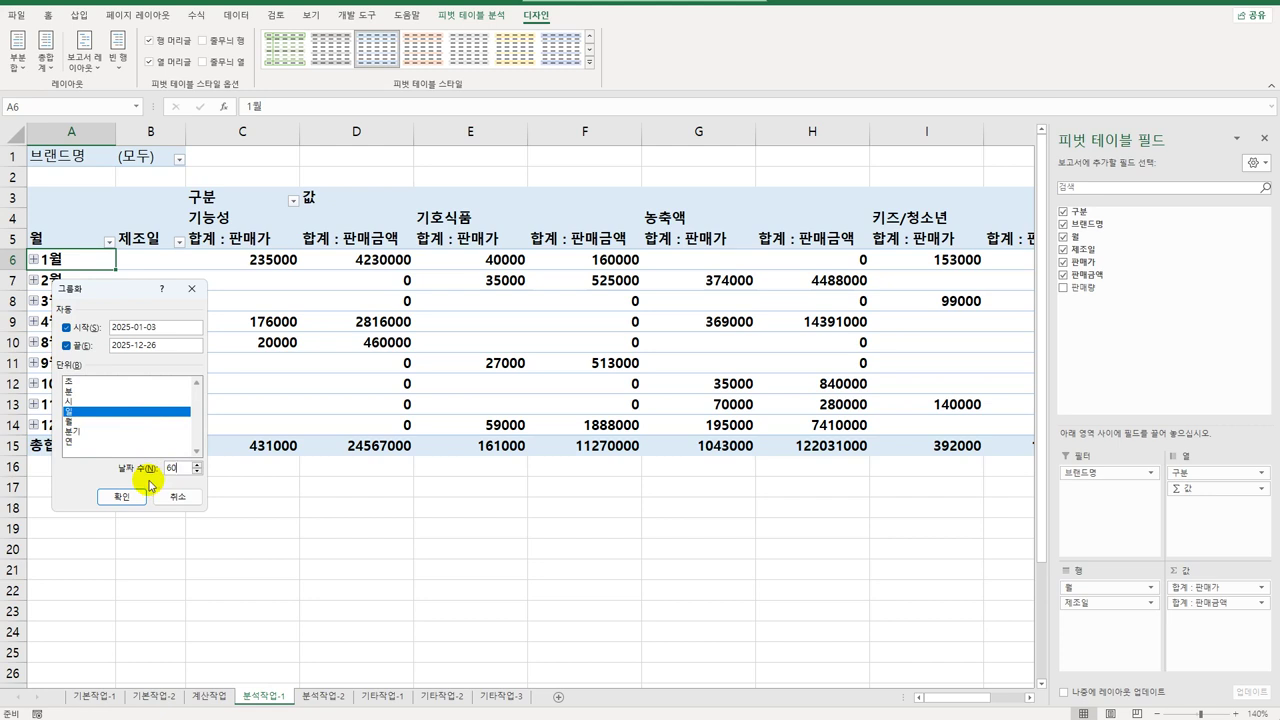
{"action": "left_click", "coordinate": [118, 496]}
{"action": "mouse_move", "coordinate": [242, 359]}
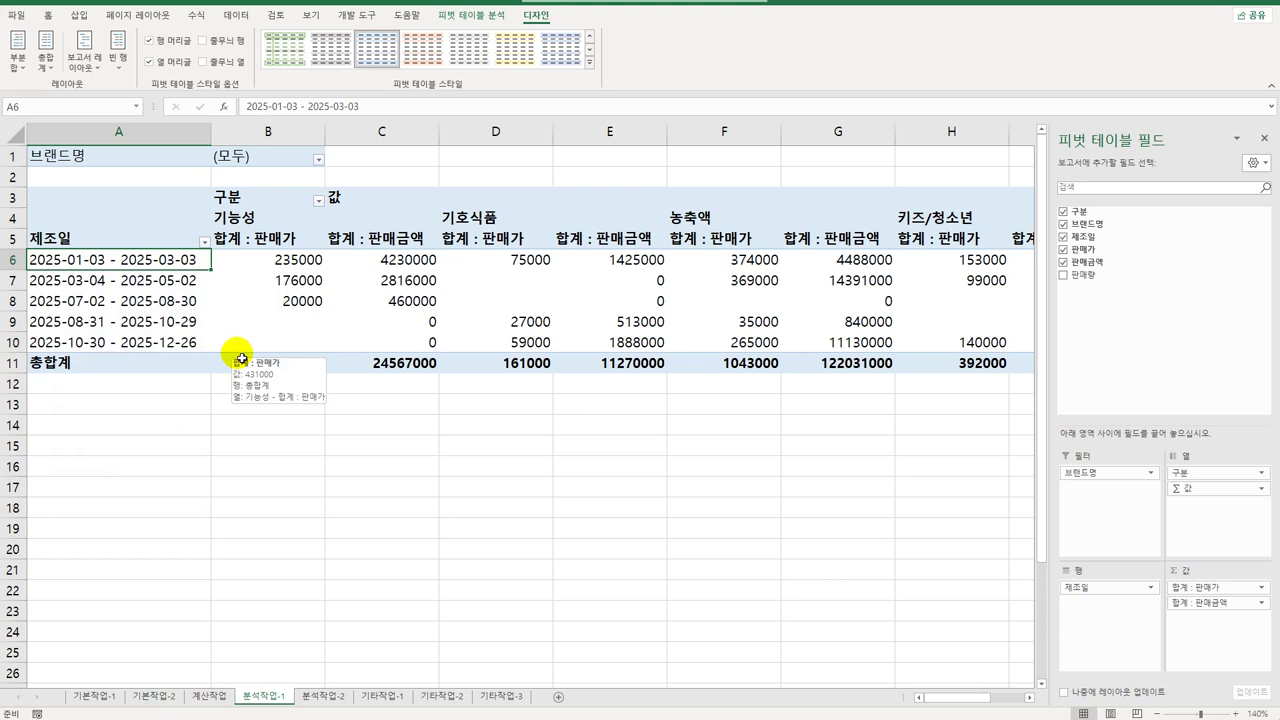
- Format the 판매가 value field as 숫자 with 0 decimal places and the 1000 단위 구분 기호
{"action": "left_click", "coordinate": [386, 243]}
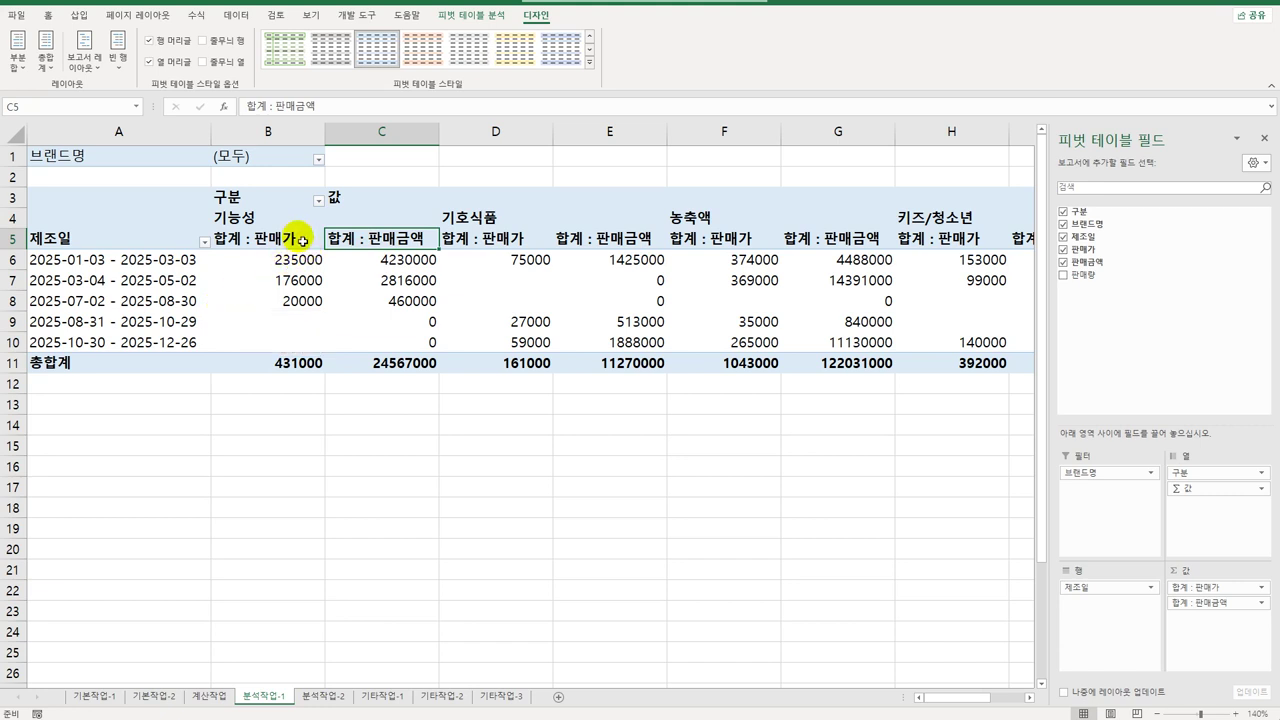
{"action": "left_click", "coordinate": [264, 240]}
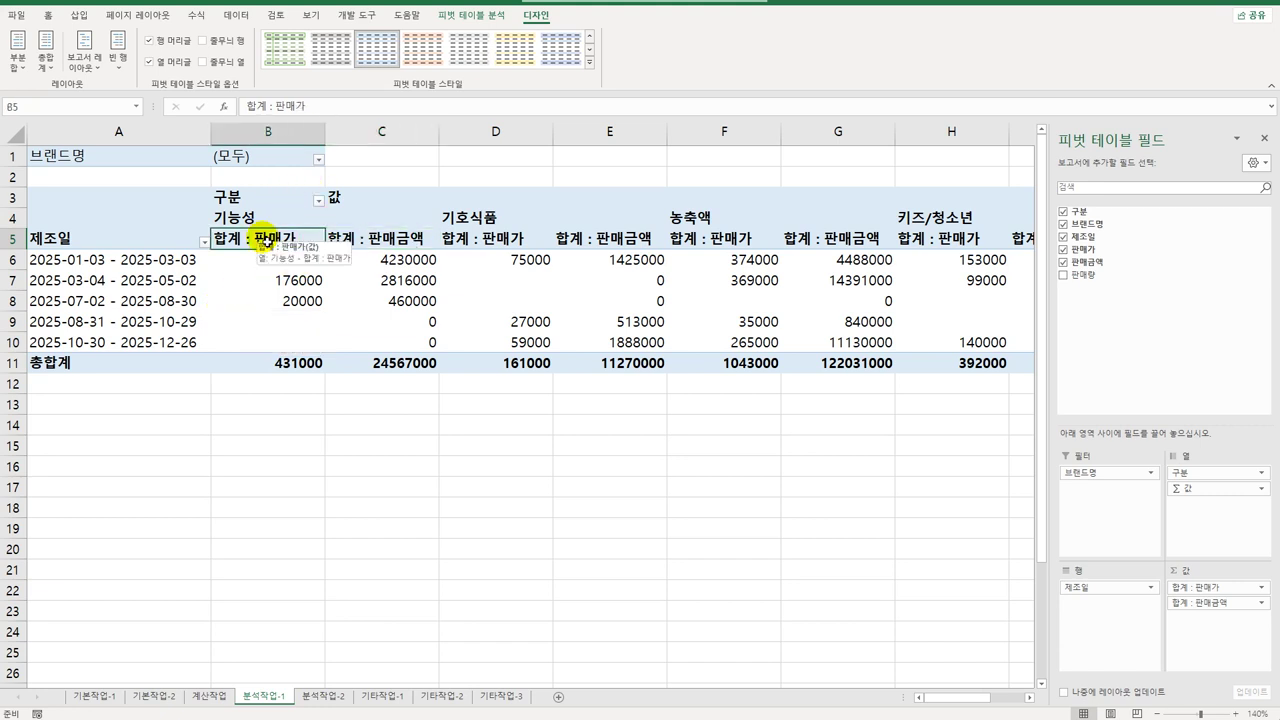
{"action": "double_click", "coordinate": [267, 240]}
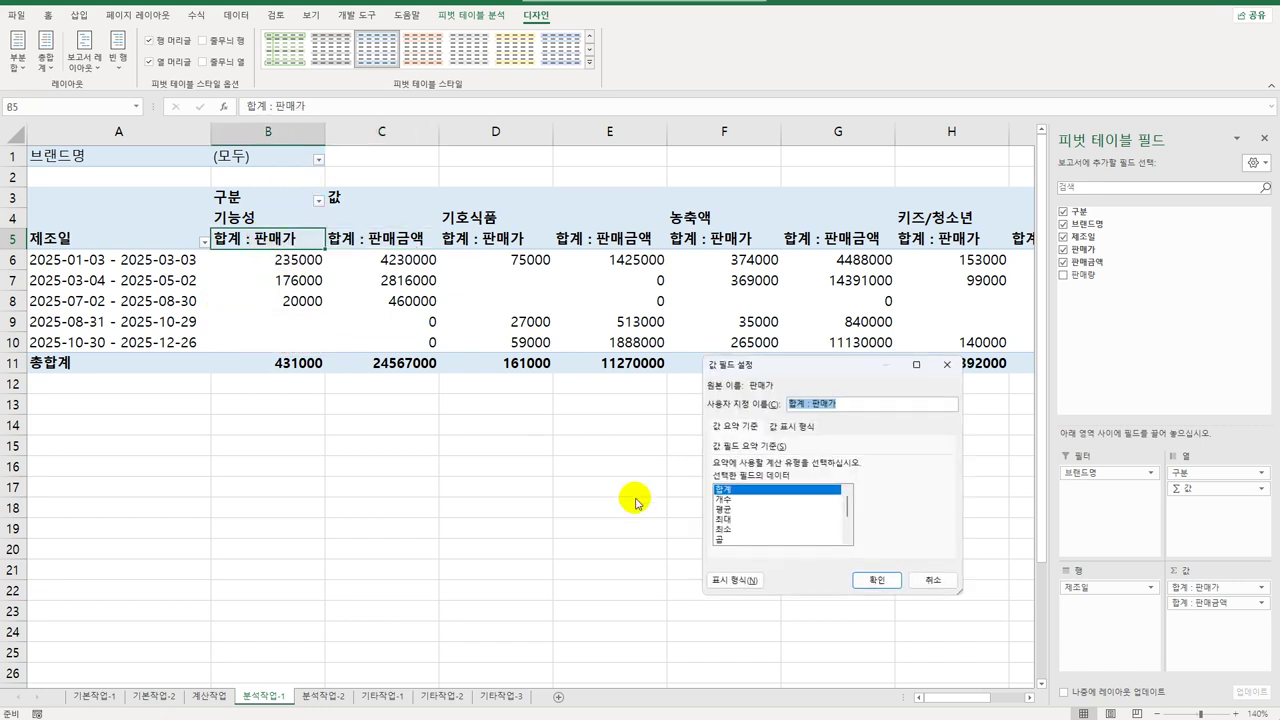
{"action": "left_click", "coordinate": [731, 581]}
{"action": "left_click", "coordinate": [690, 367]}
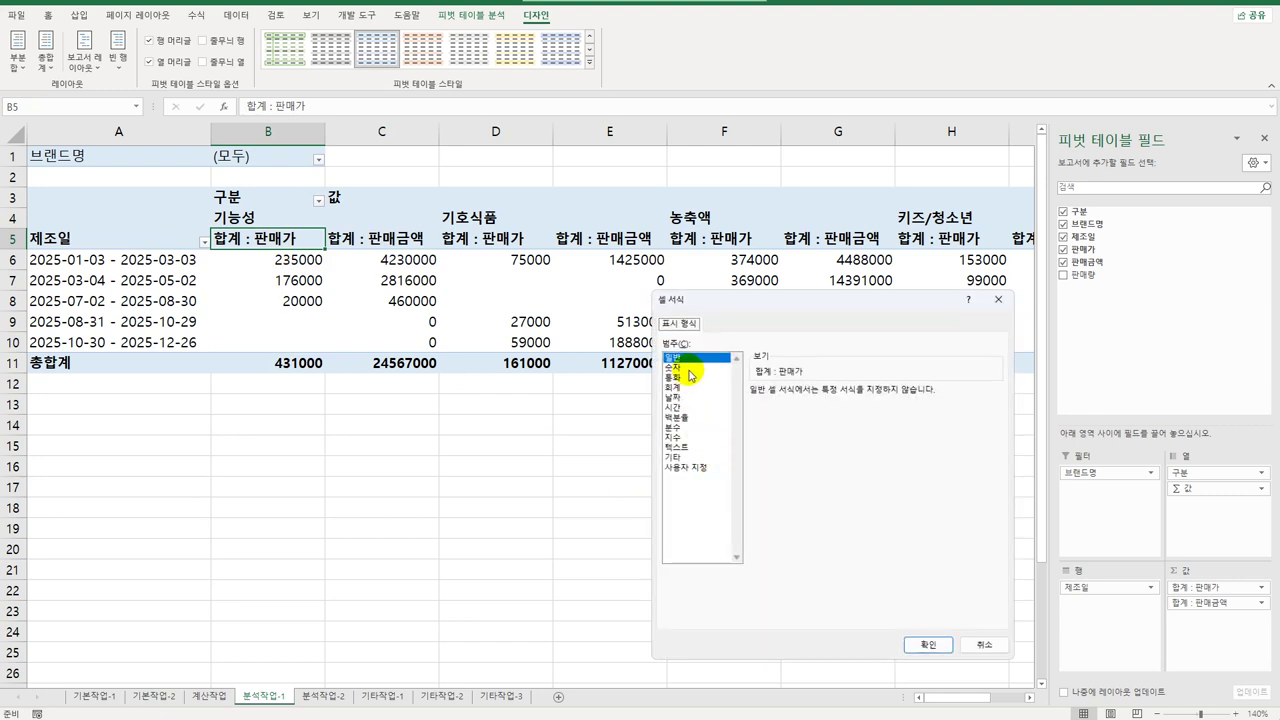
{"action": "left_click", "coordinate": [754, 410]}
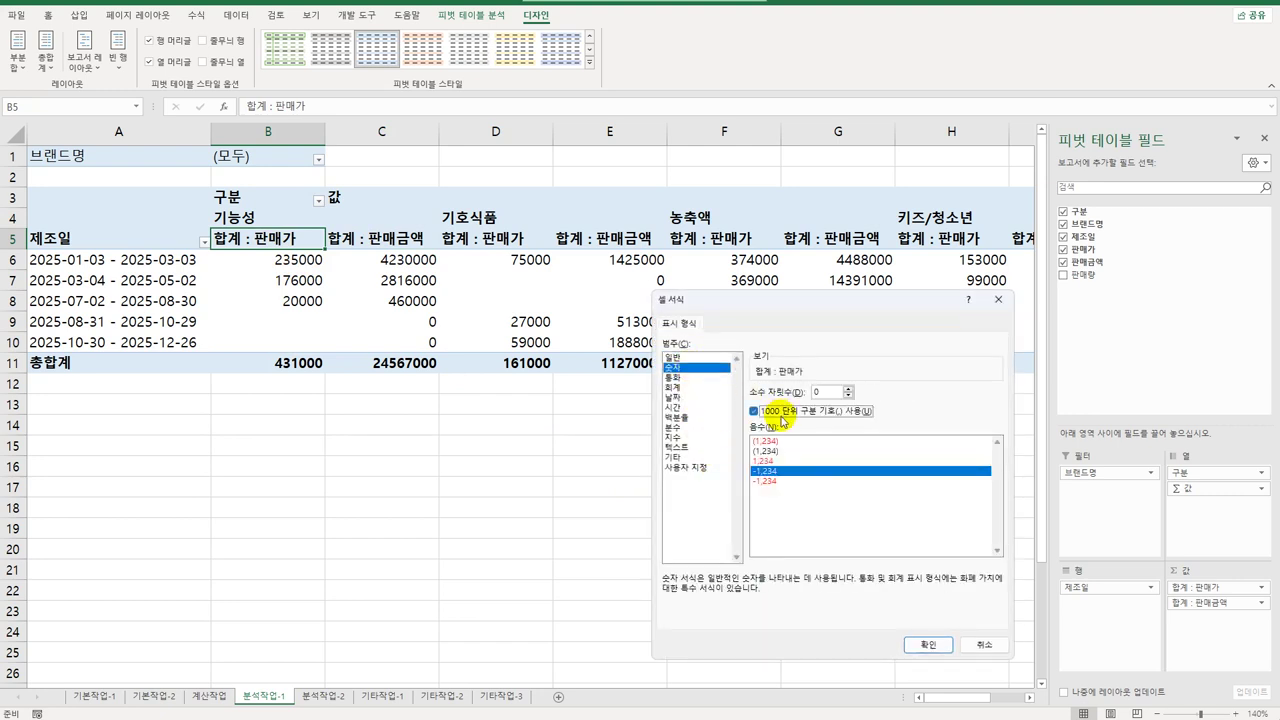
{"action": "left_click", "coordinate": [928, 645]}
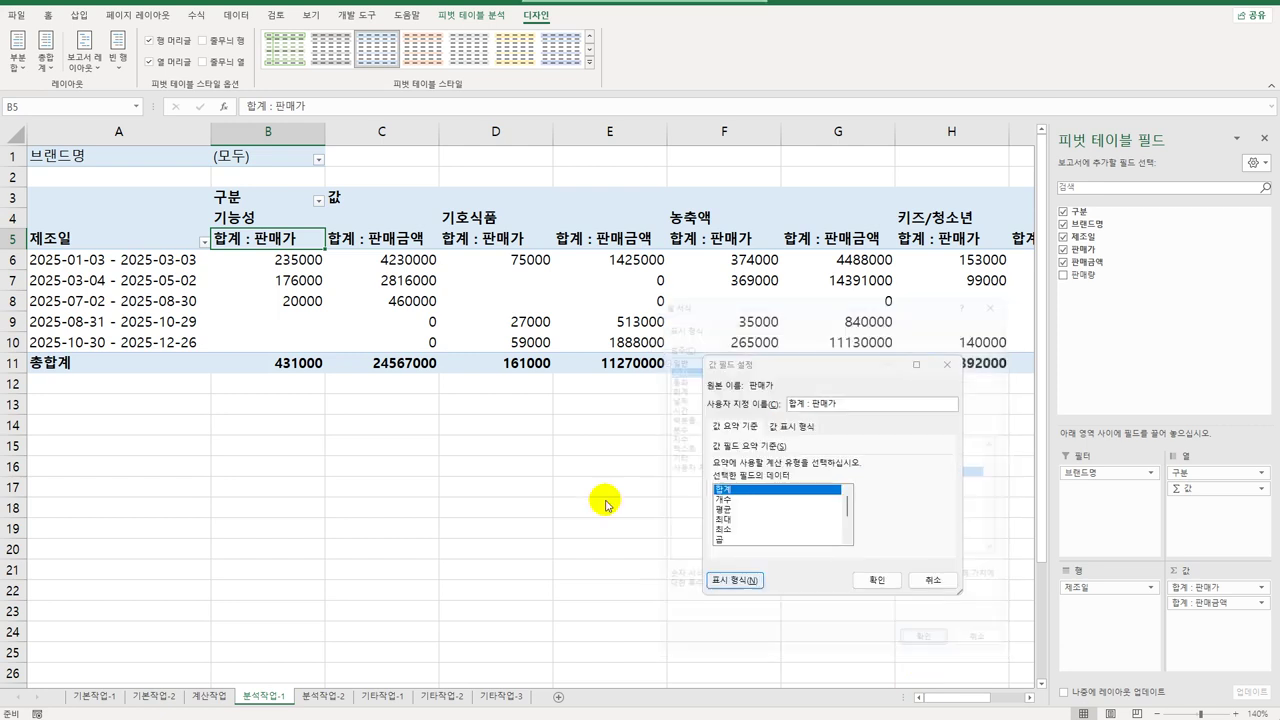
{"action": "left_click", "coordinate": [876, 580]}
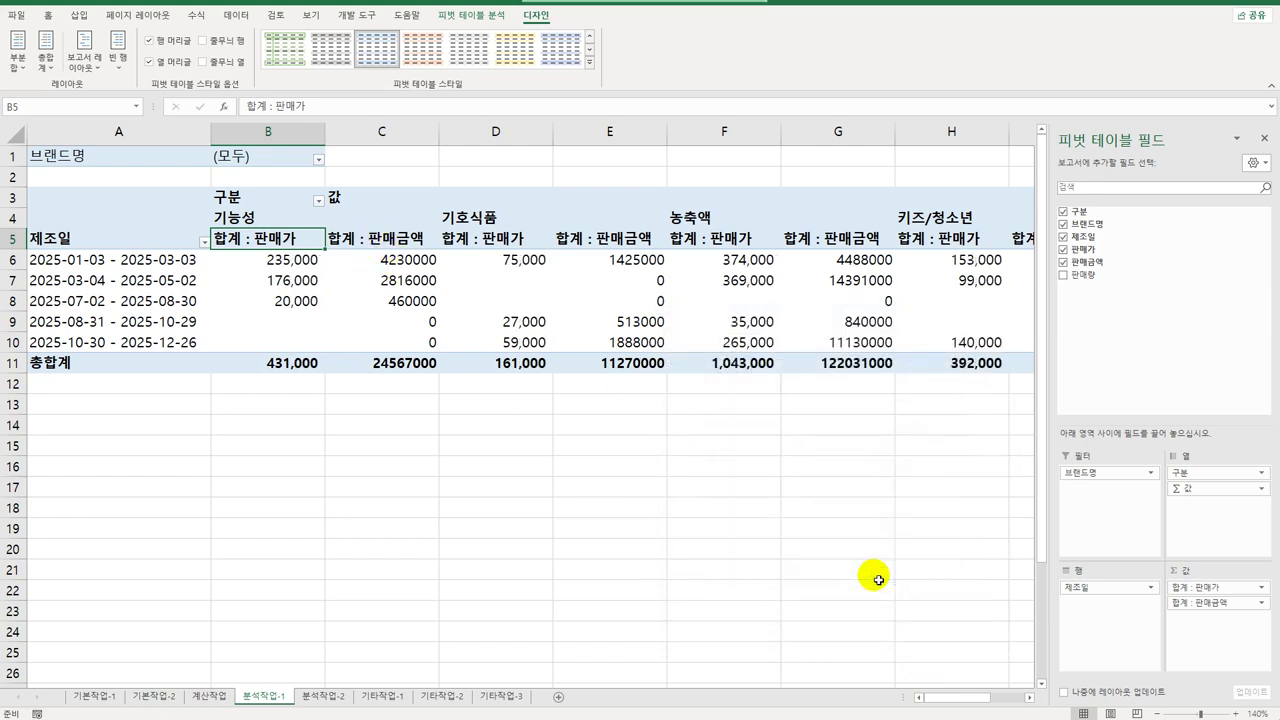
- Format the 판매금액 value field as 숫자 with 0 decimal places and the 1000 단위 구분 기호
{"action": "double_click", "coordinate": [405, 245]}
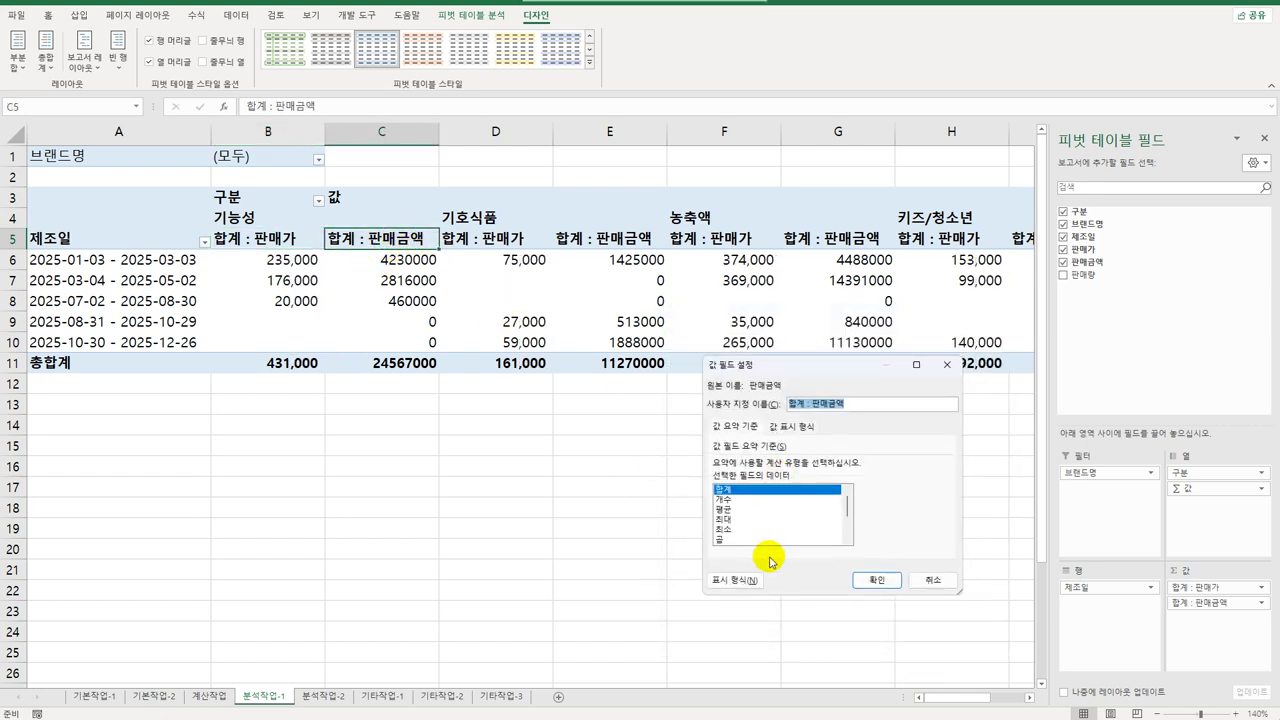
{"action": "left_click", "coordinate": [740, 581]}
{"action": "left_click", "coordinate": [680, 369]}
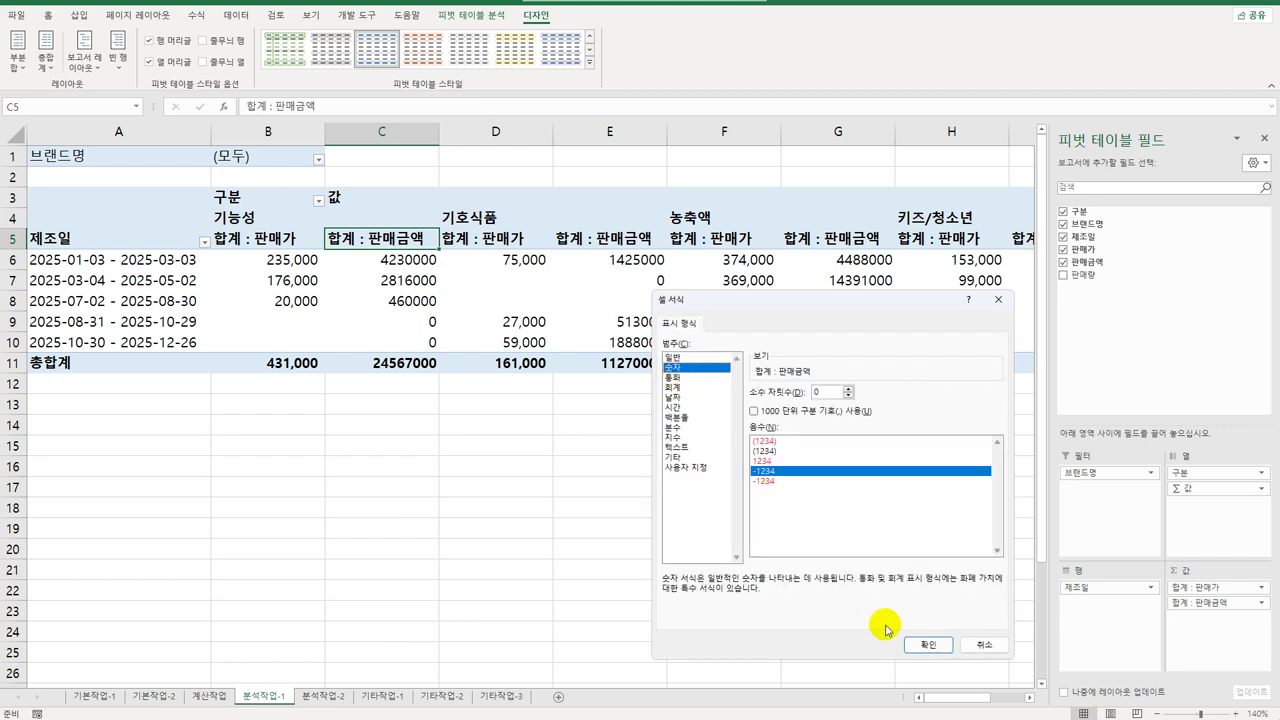
{"action": "left_click", "coordinate": [922, 641]}
{"action": "left_click", "coordinate": [878, 580]}
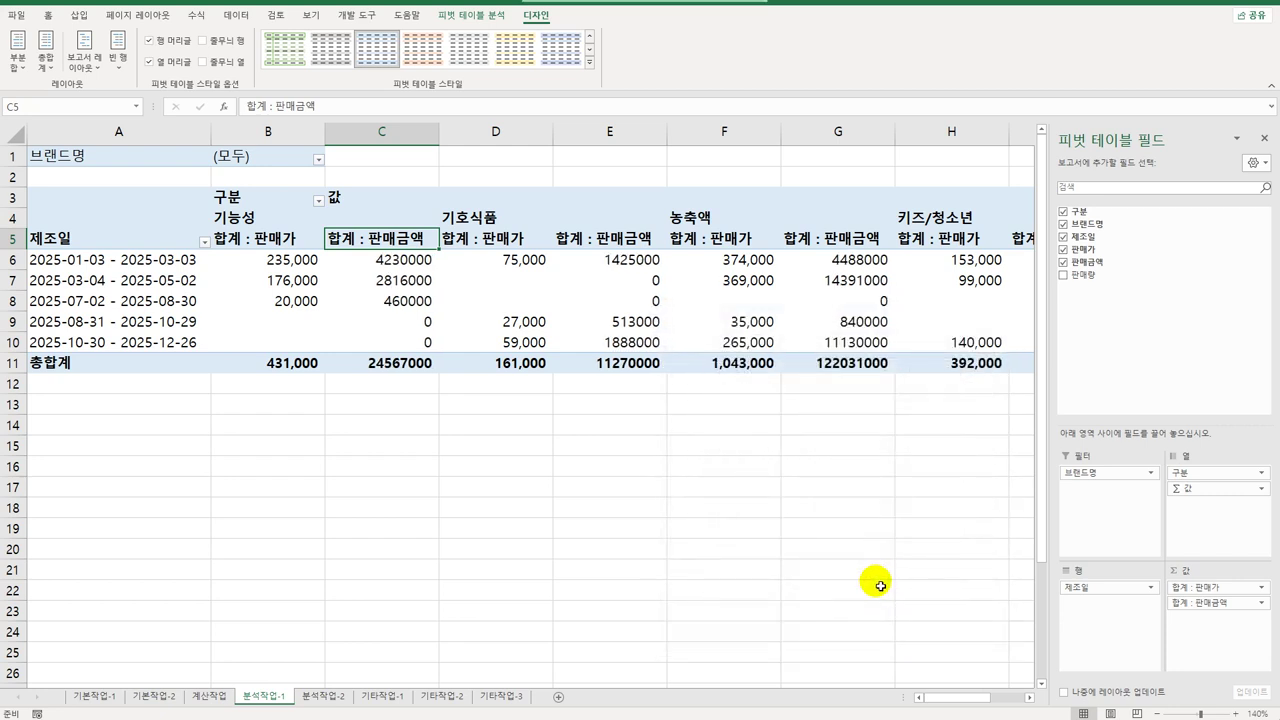
{"action": "double_click", "coordinate": [396, 239]}
{"action": "left_click", "coordinate": [737, 580]}
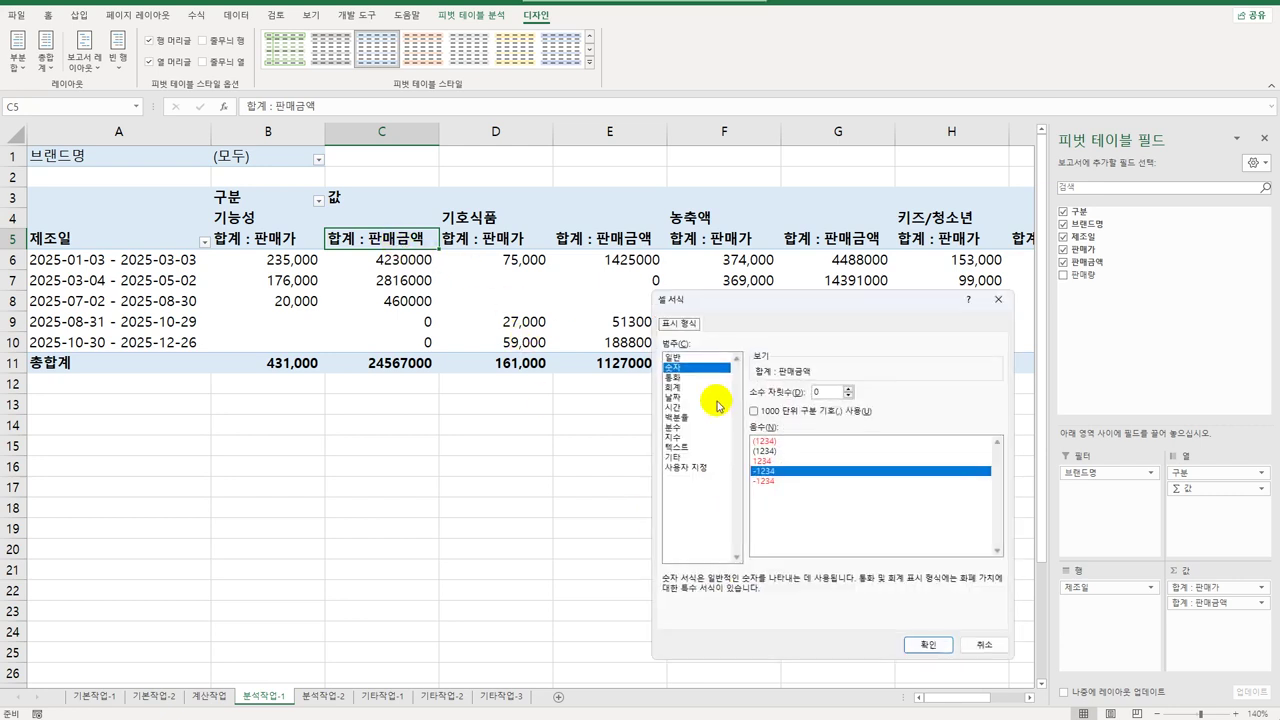
{"action": "left_click", "coordinate": [925, 645]}
{"action": "left_click", "coordinate": [877, 581]}
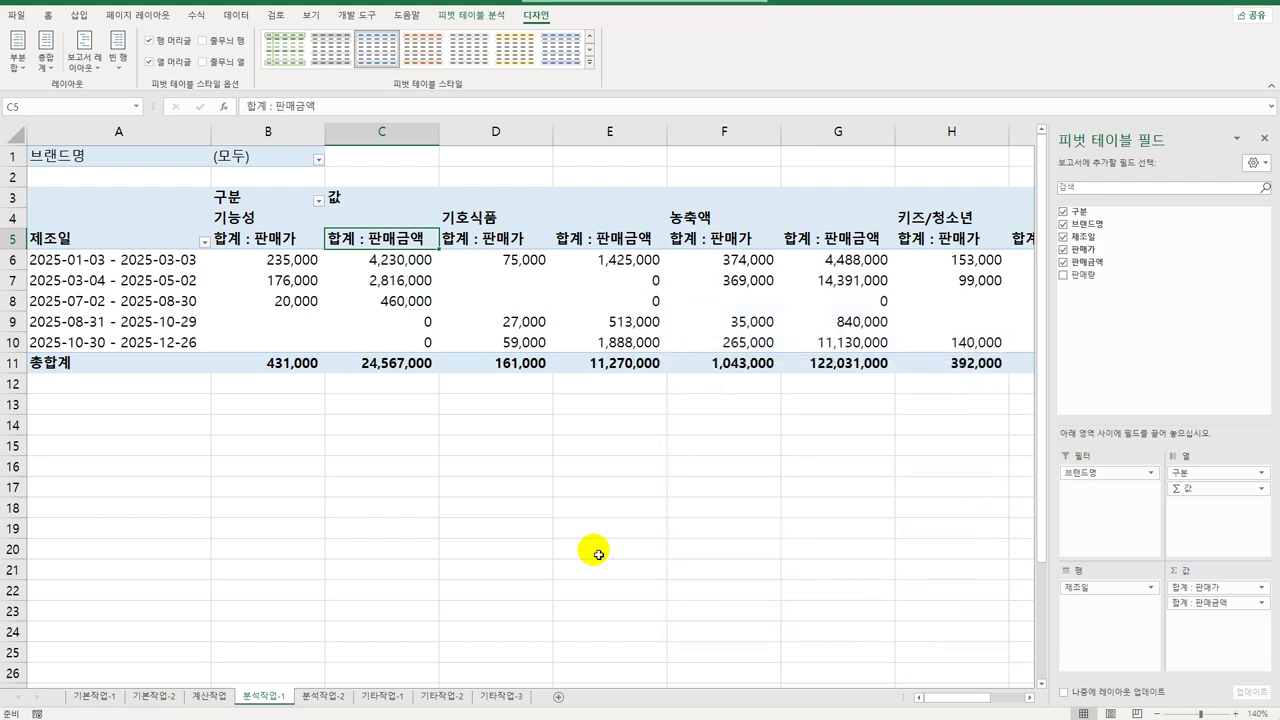
- Set the 판매가 value field's number format to 회계 with 0 decimal places and the symbol 없음
{"action": "double_click", "coordinate": [279, 243]}
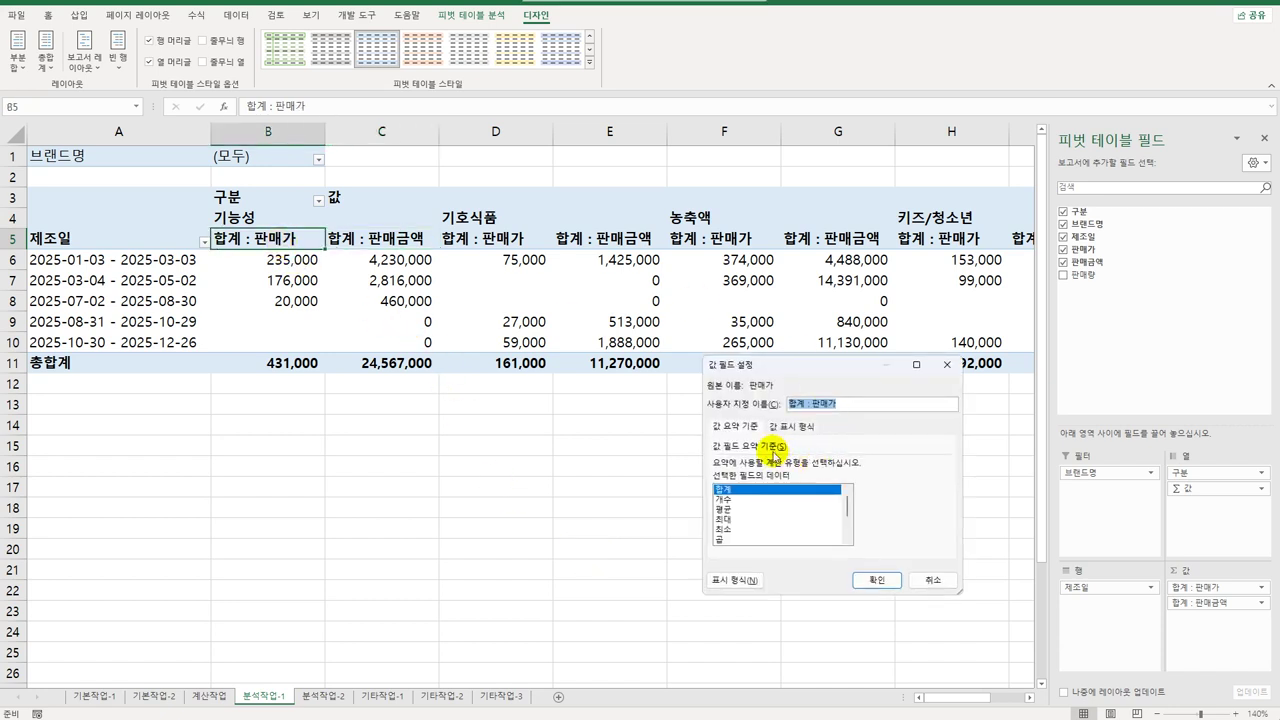
{"action": "left_click", "coordinate": [735, 579]}
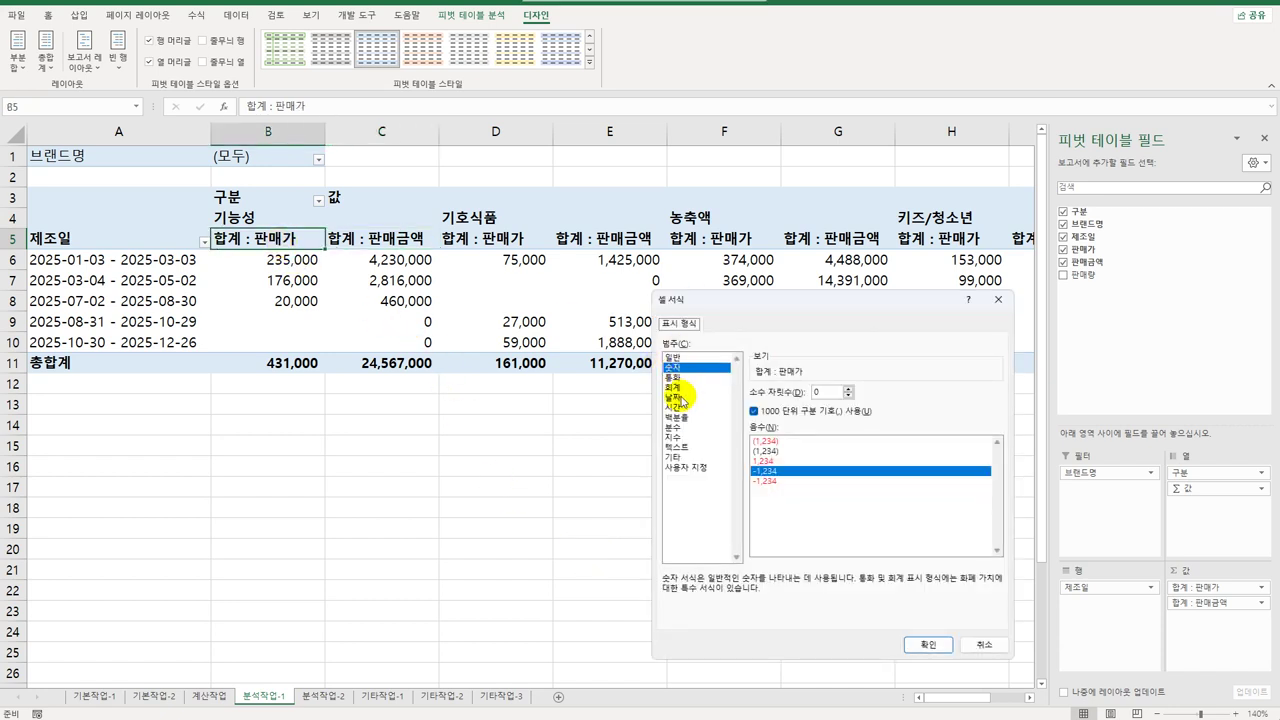
{"action": "left_click", "coordinate": [686, 386]}
{"action": "left_click", "coordinate": [779, 425]}
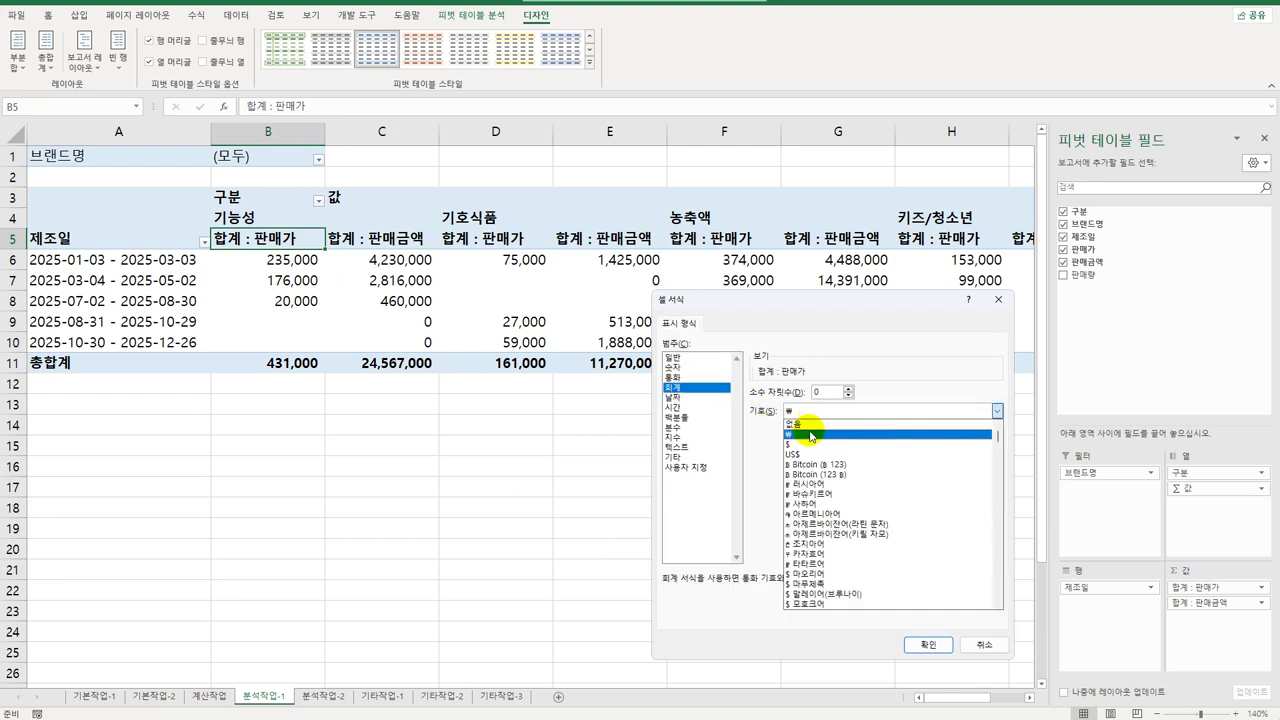
{"action": "left_click", "coordinate": [809, 426]}
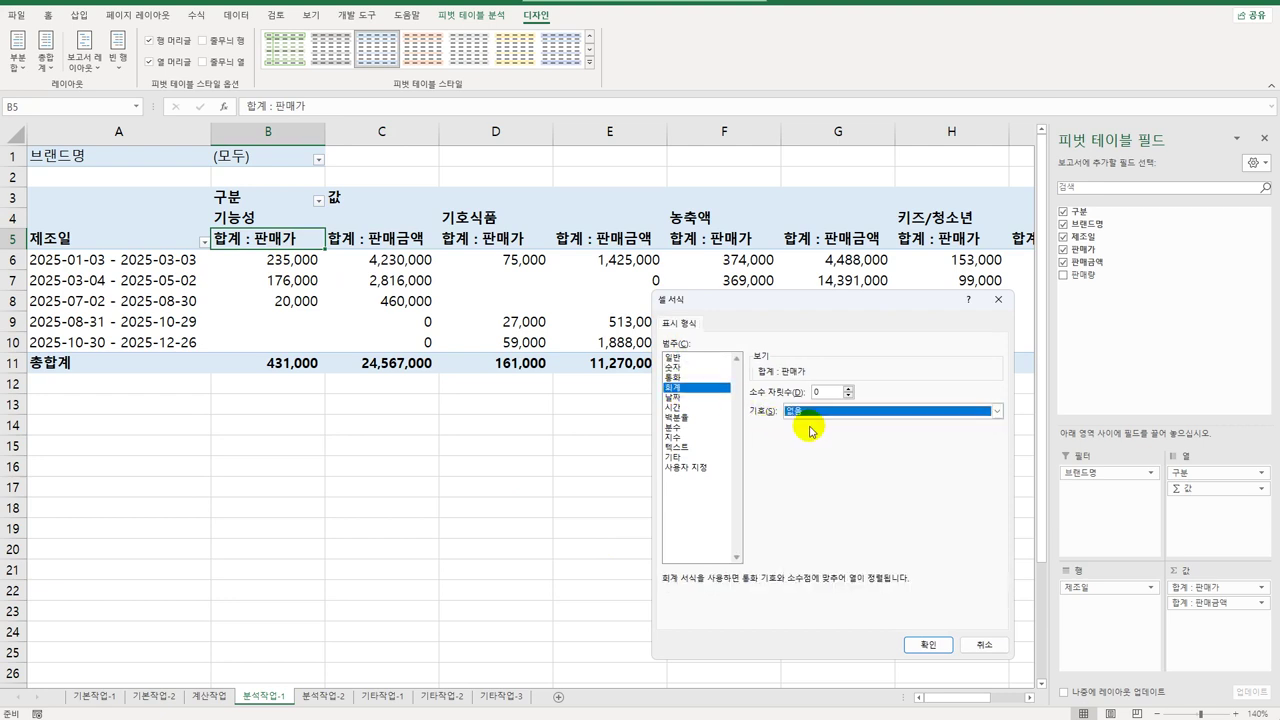
{"action": "left_click", "coordinate": [920, 648]}
{"action": "left_click", "coordinate": [863, 586]}
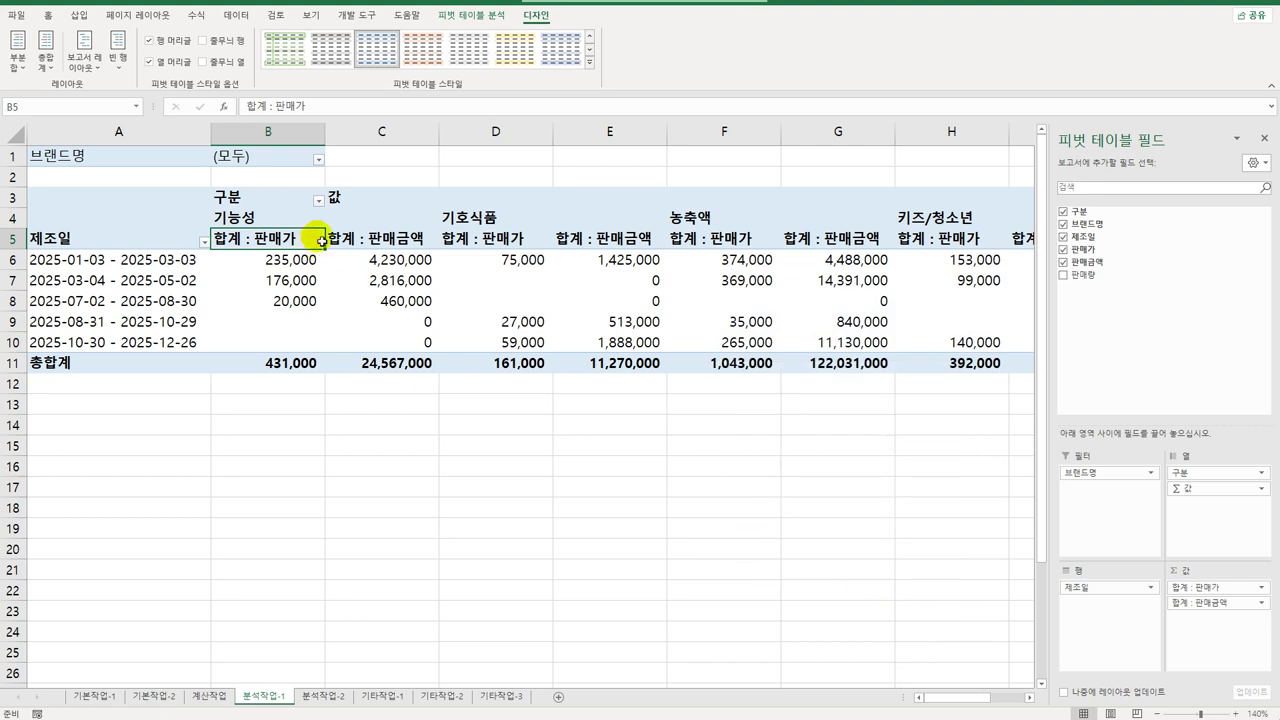
- Set the 판매금액 value field's number format to 회계 with 0 decimal places and the symbol 없음
{"action": "left_click", "coordinate": [378, 240]}
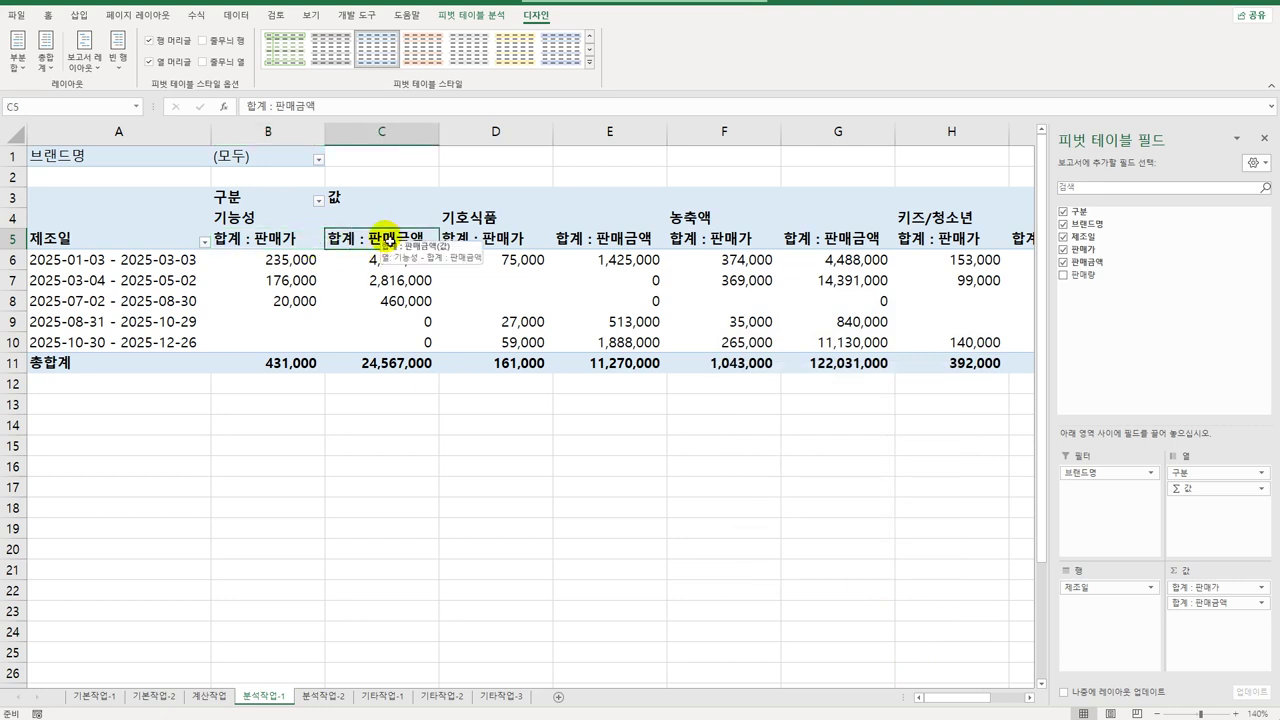
{"action": "double_click", "coordinate": [385, 236]}
{"action": "left_click", "coordinate": [729, 574]}
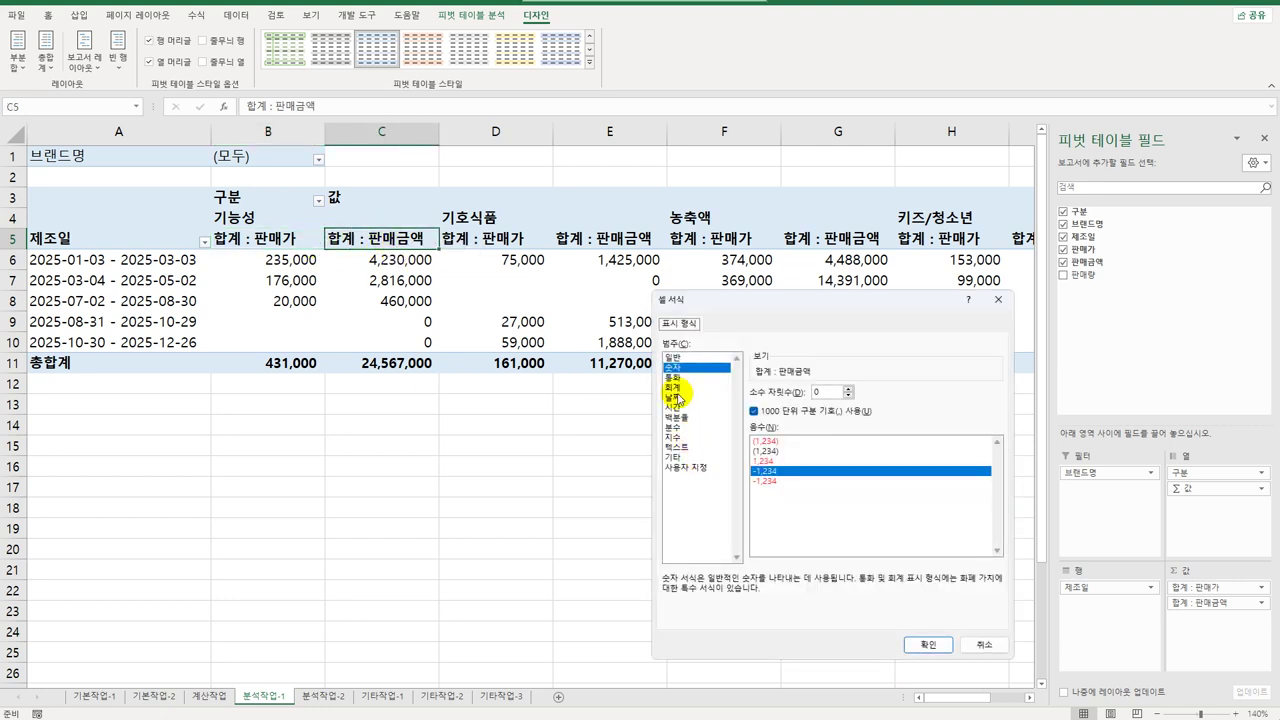
{"action": "left_click", "coordinate": [680, 387]}
{"action": "left_click", "coordinate": [800, 411]}
{"action": "left_click", "coordinate": [810, 436]}
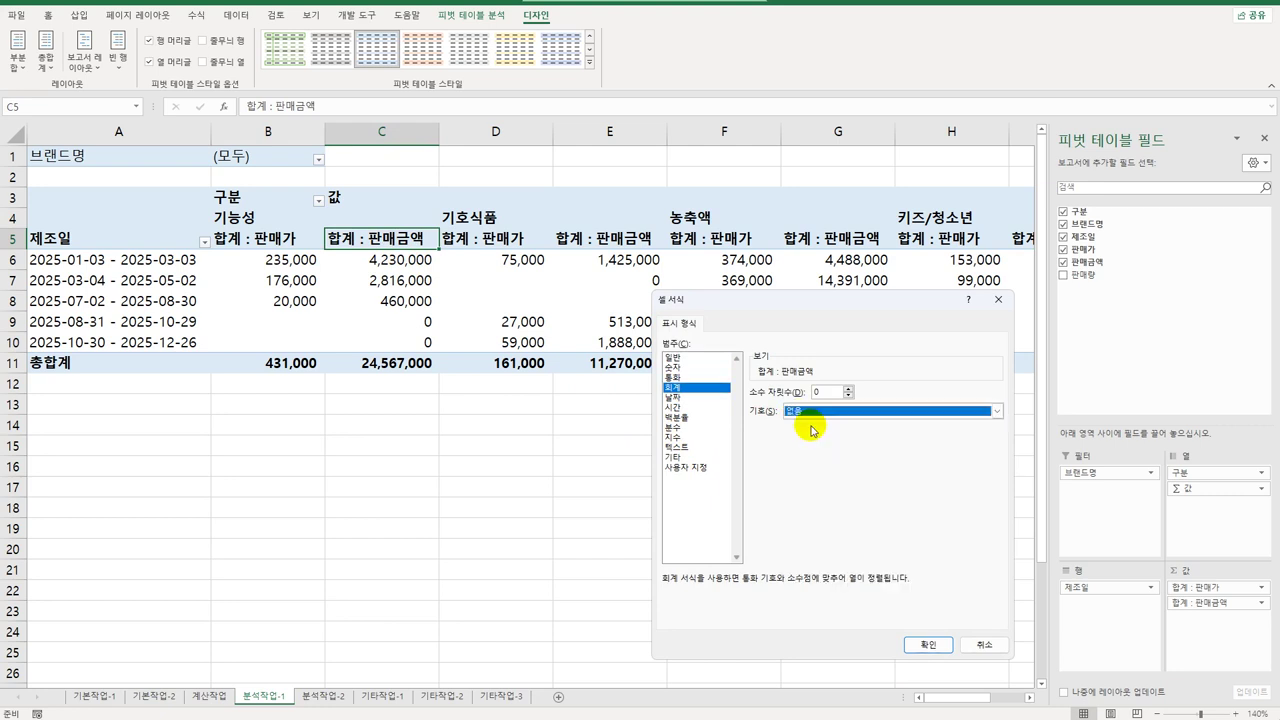
{"action": "left_click", "coordinate": [928, 645]}
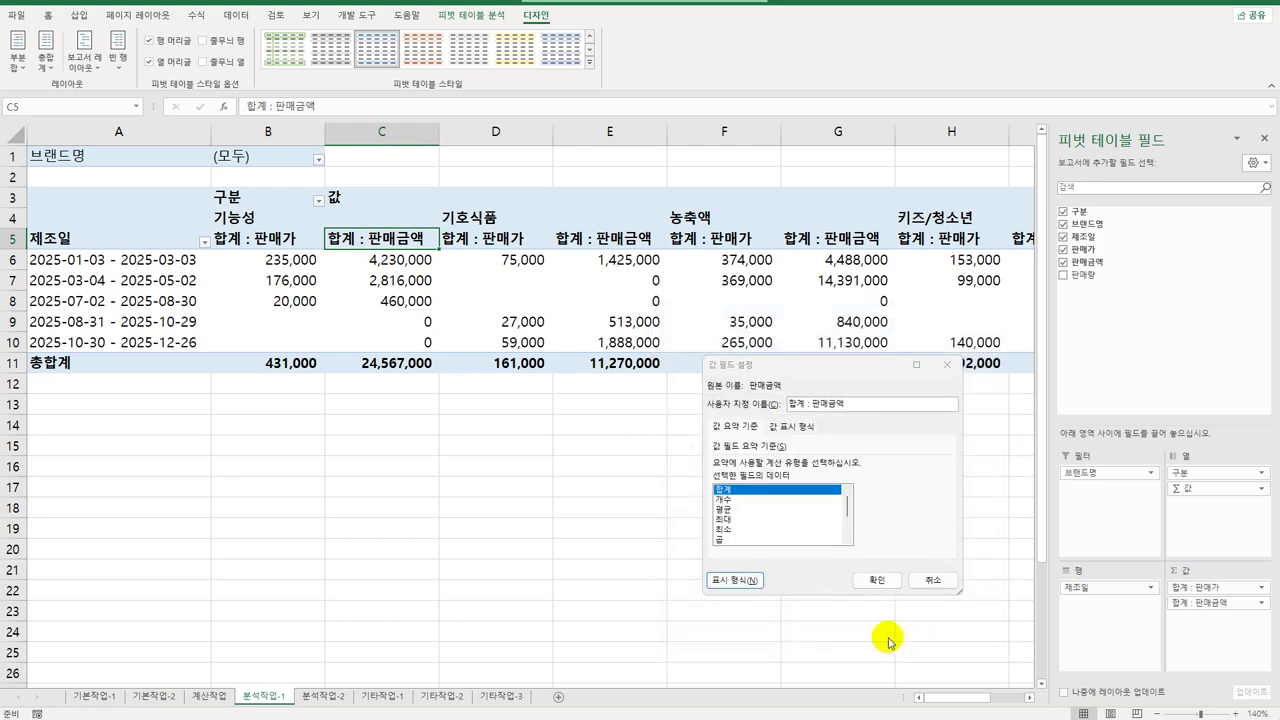
{"action": "left_click", "coordinate": [875, 582]}
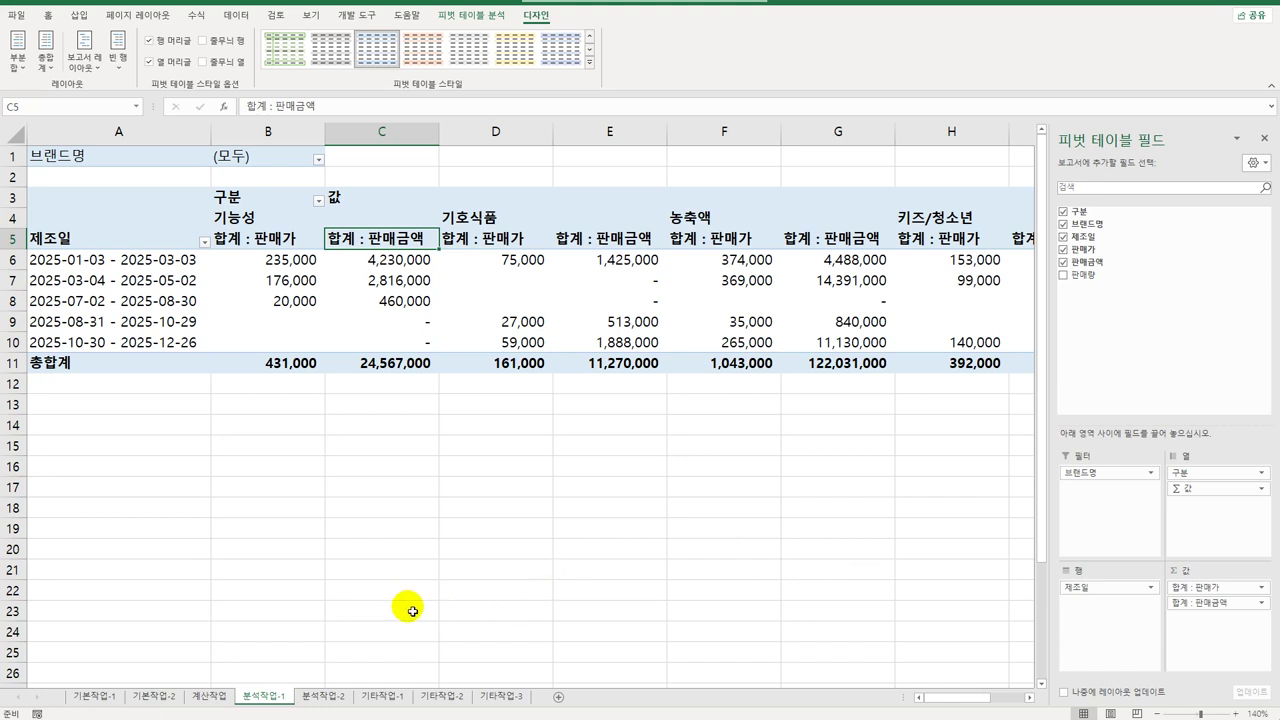
- Set the PivotTable options to show empty cells as * and to merge and center cells with labels
{"action": "left_click", "coordinate": [462, 15]}
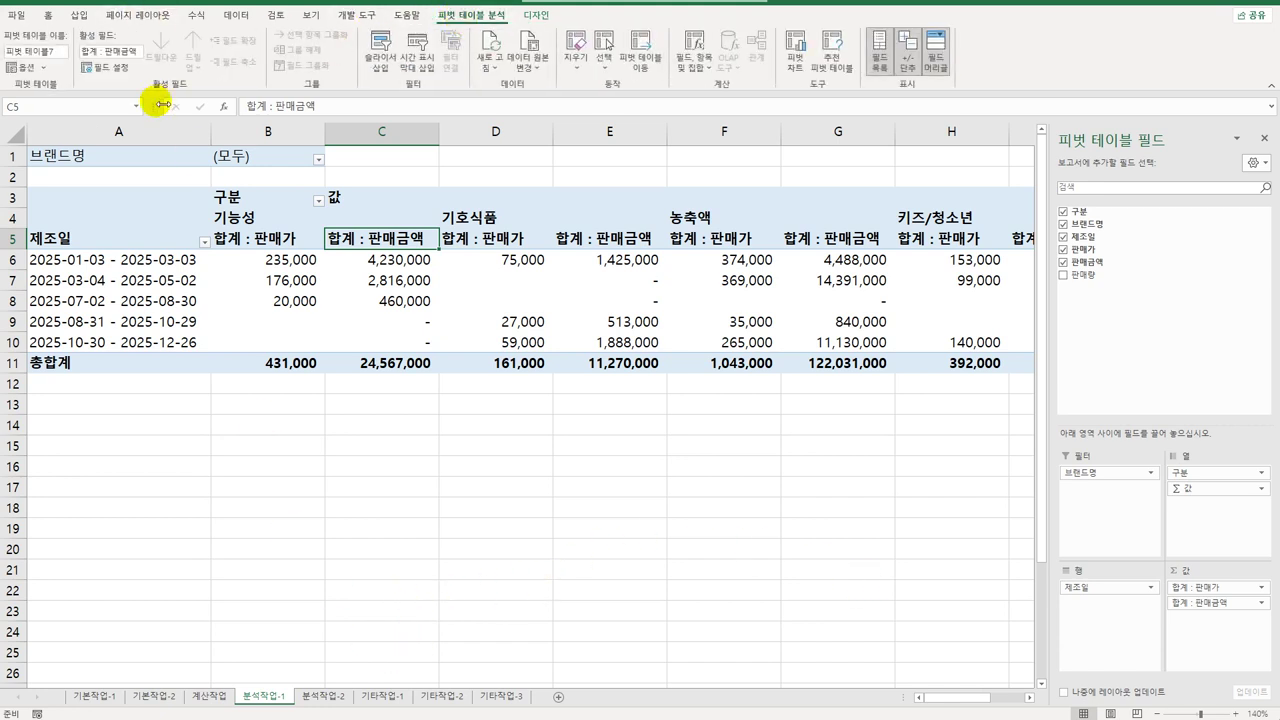
{"action": "left_click", "coordinate": [24, 67]}
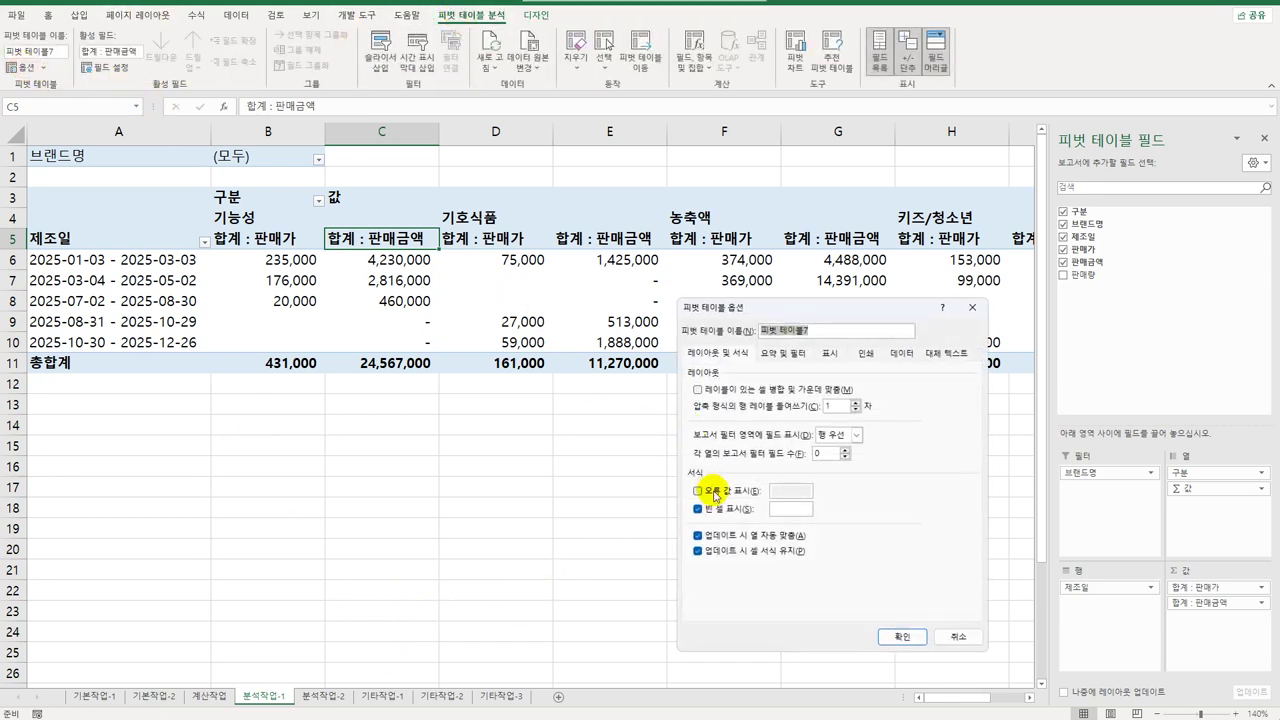
{"action": "left_click", "coordinate": [792, 509]}
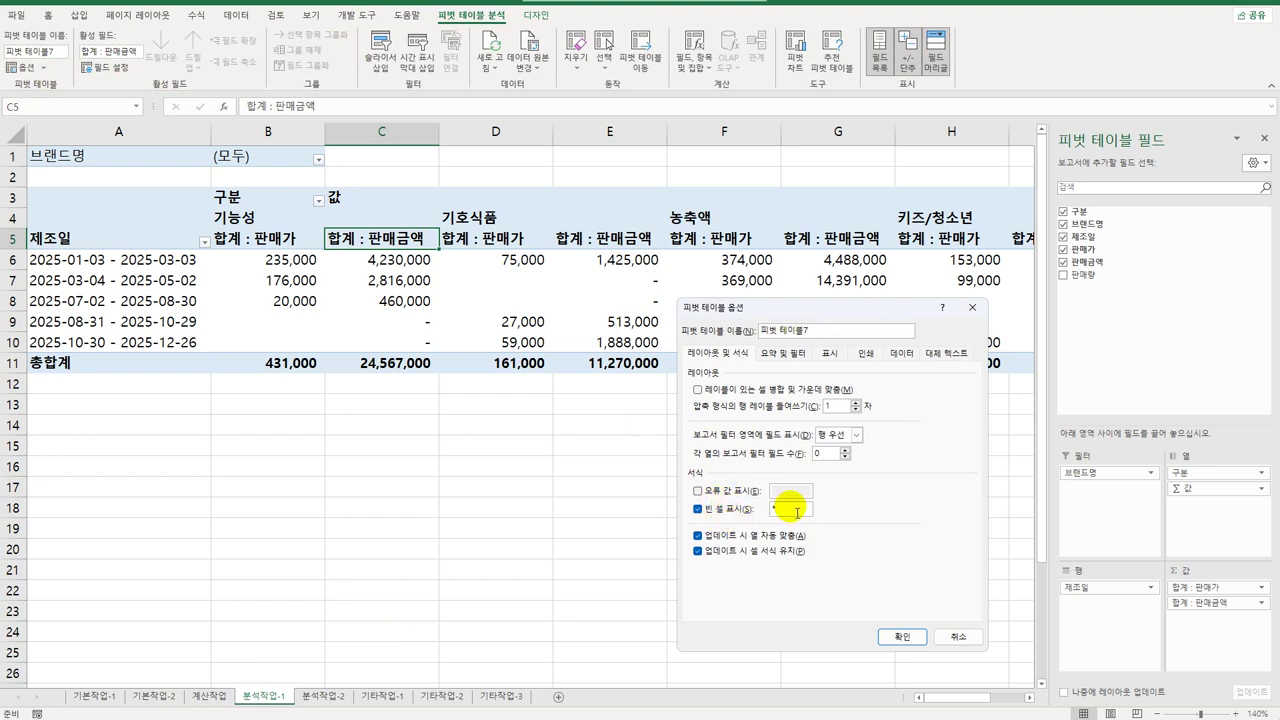
{"action": "left_click", "coordinate": [700, 392]}
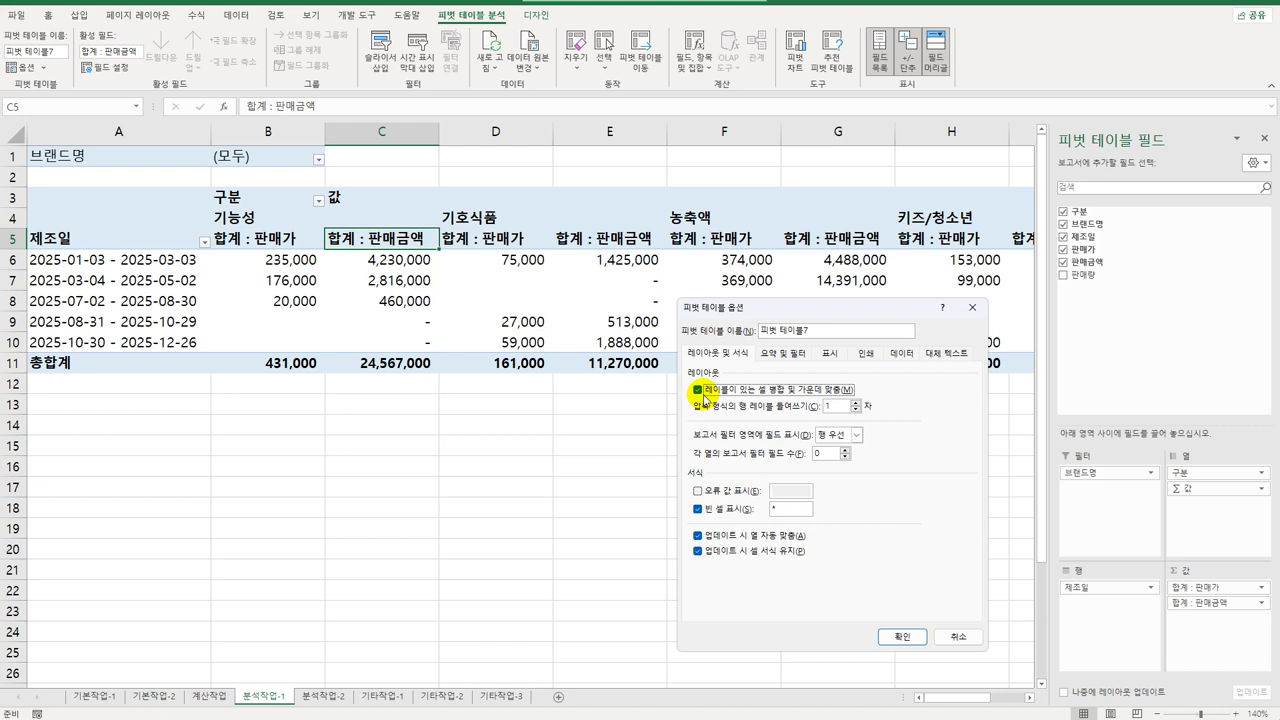
- Turn off 행 총합계 표시 in the PivotTable options and apply the options
{"action": "left_click", "coordinate": [783, 353]}
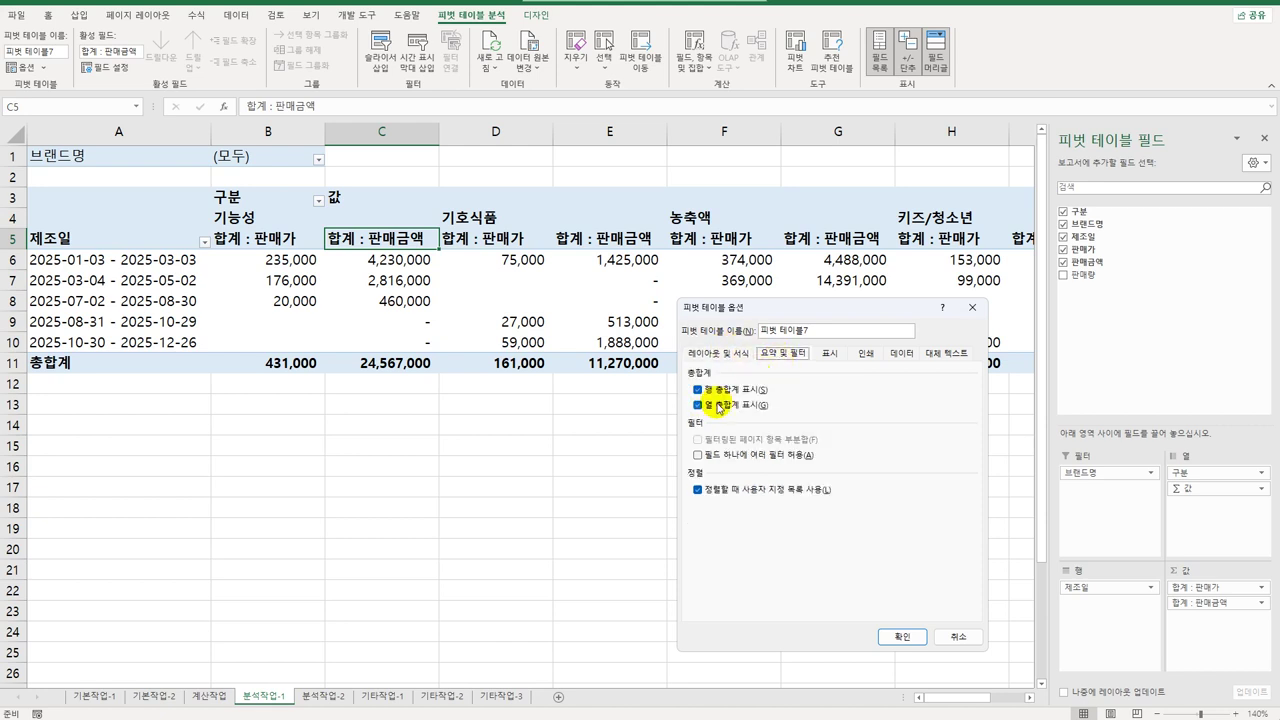
{"action": "left_click", "coordinate": [720, 392]}
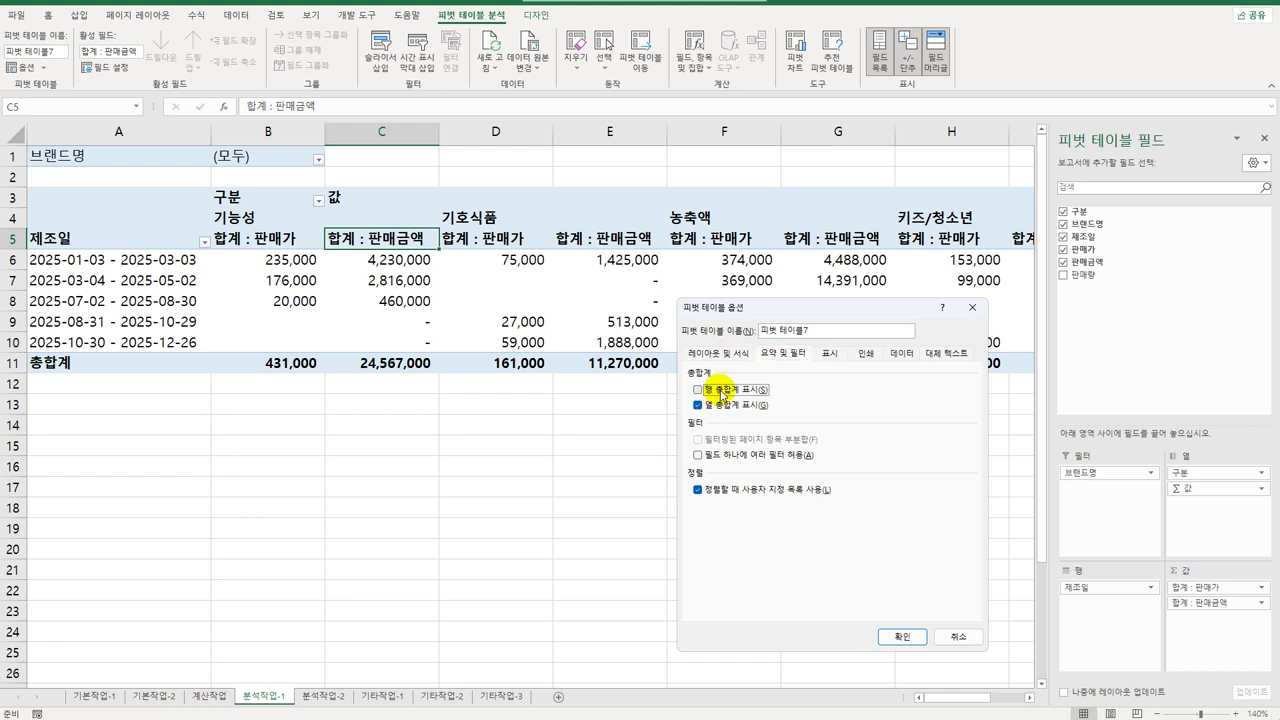
{"action": "left_click", "coordinate": [901, 641]}
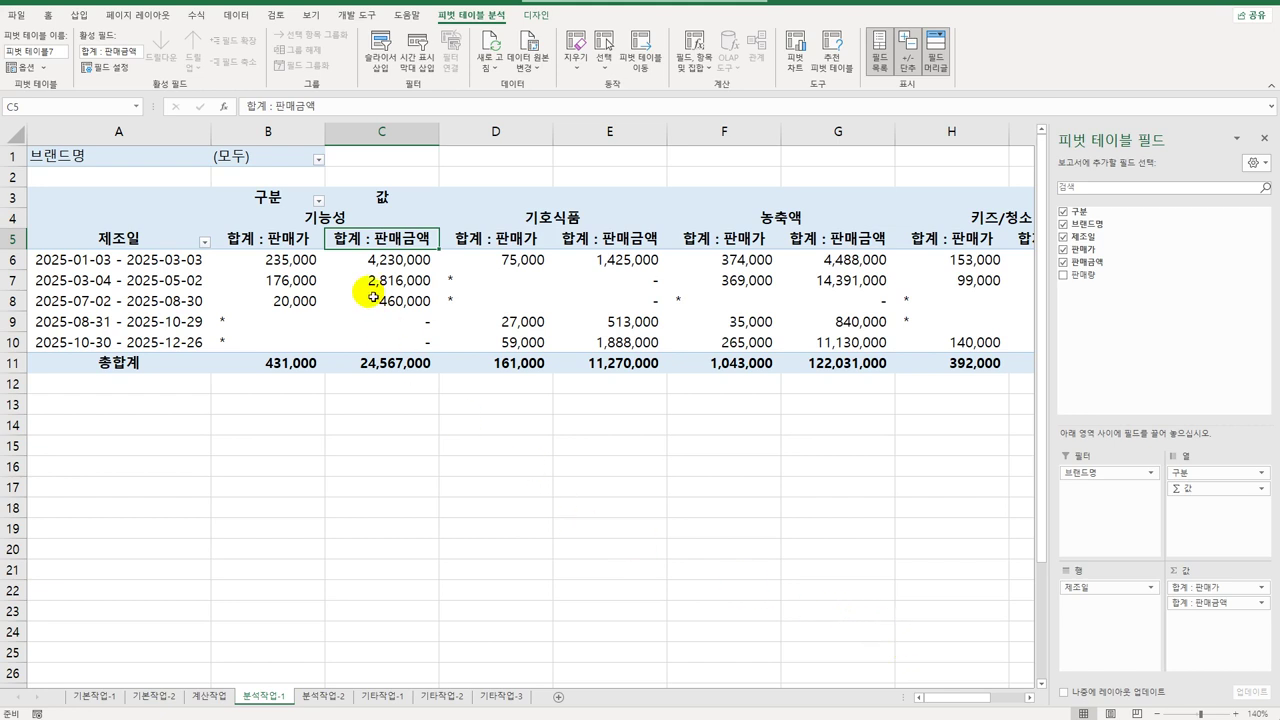
- Filter the PivotTable's 구분 column field to only 기능성 and 농축액
{"action": "left_click", "coordinate": [290, 160]}
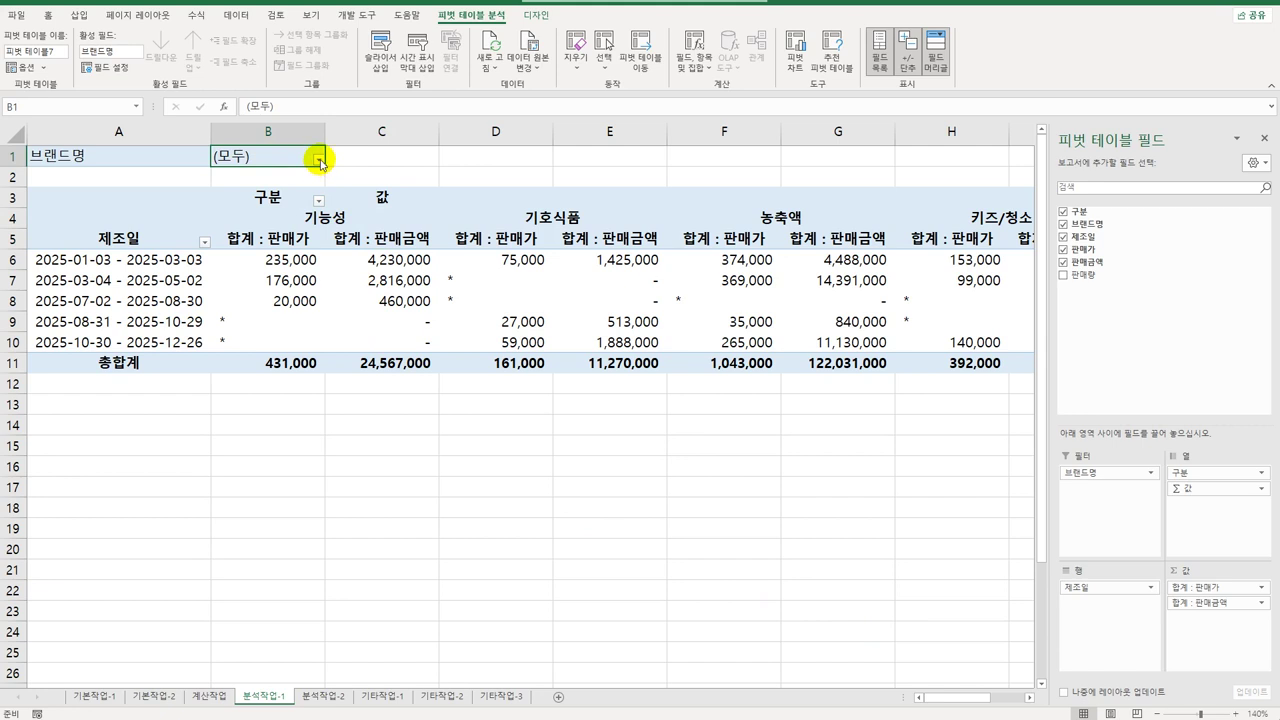
{"action": "left_click", "coordinate": [305, 200]}
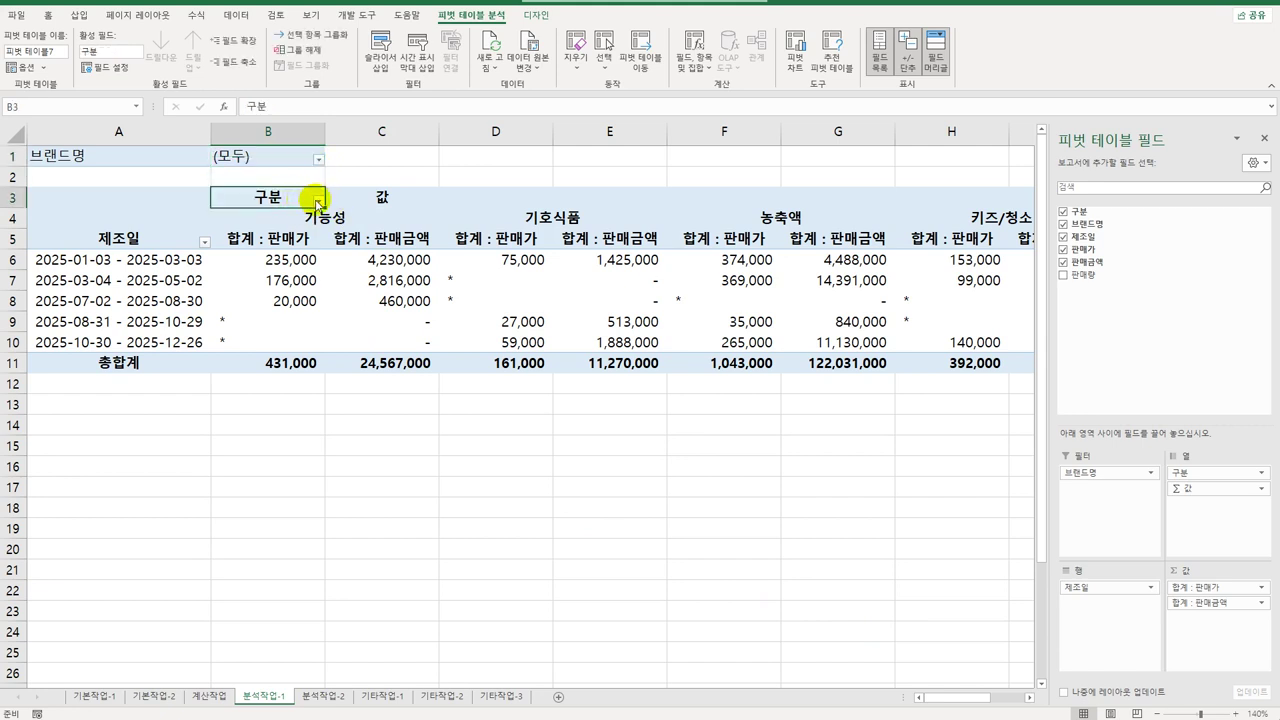
{"action": "left_click", "coordinate": [317, 201]}
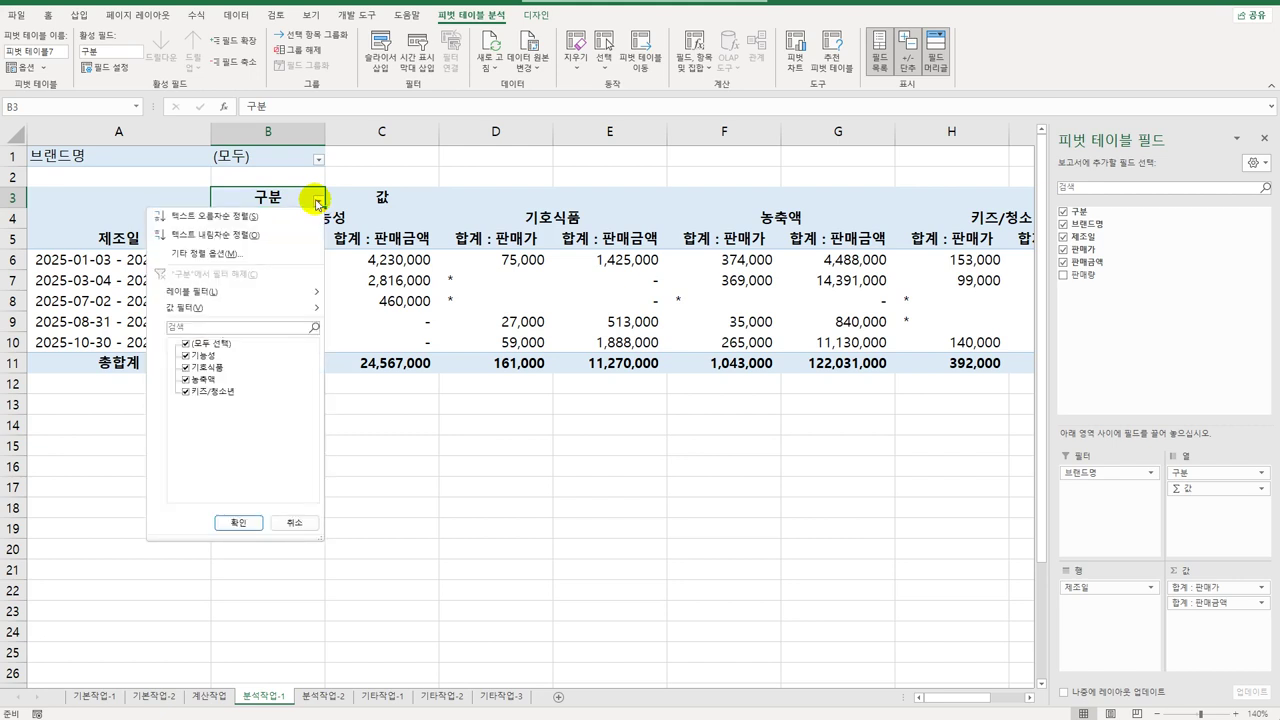
{"action": "left_click", "coordinate": [221, 343]}
{"action": "left_click", "coordinate": [187, 344]}
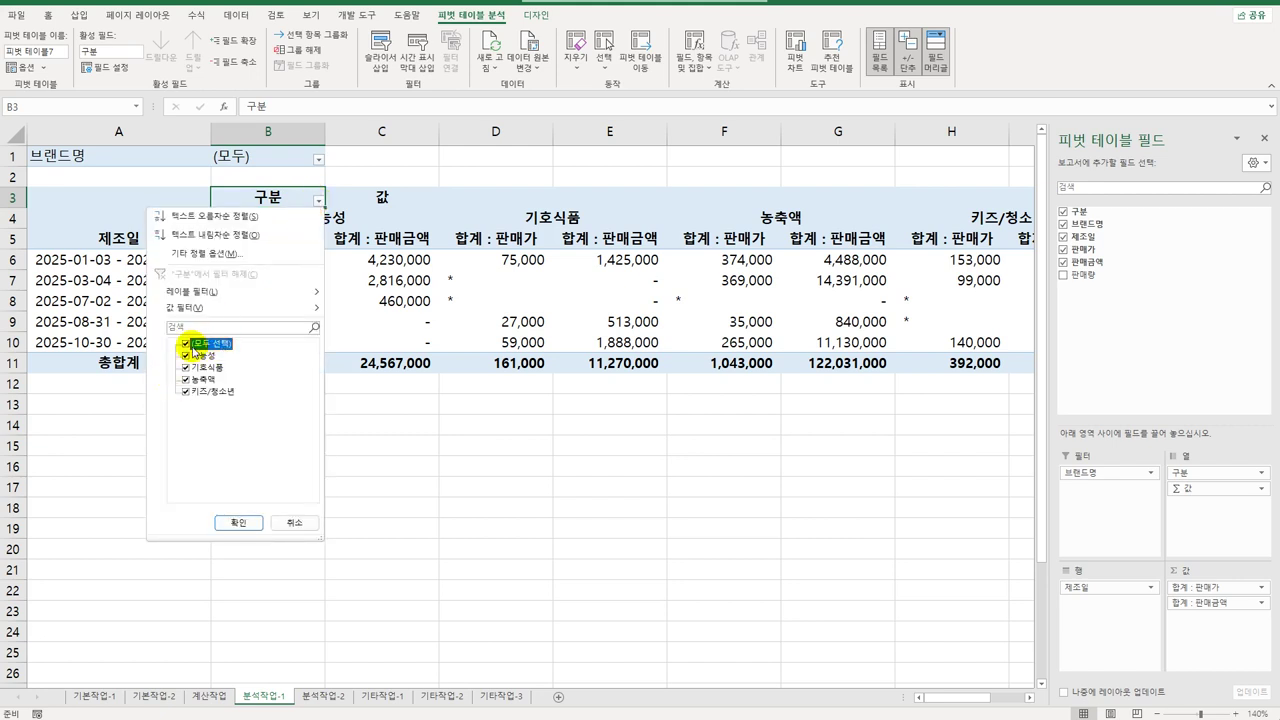
{"action": "left_click", "coordinate": [186, 344]}
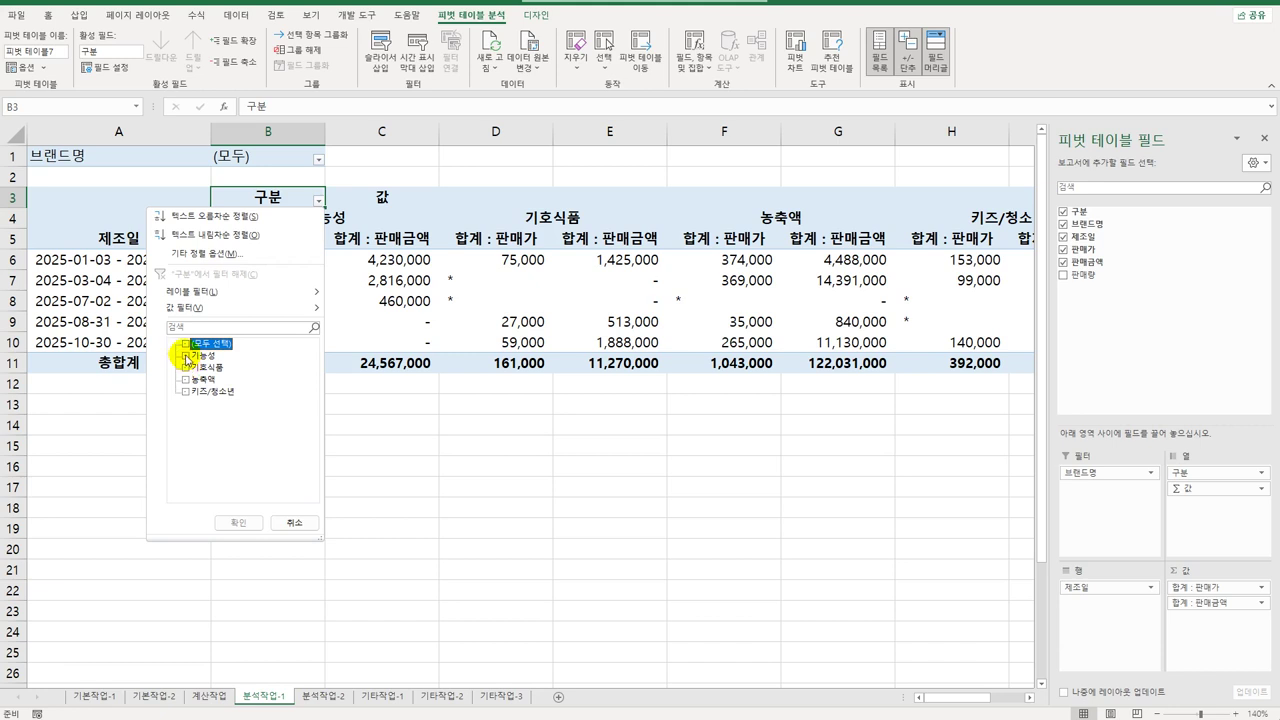
{"action": "left_click", "coordinate": [186, 355]}
{"action": "left_click", "coordinate": [186, 379]}
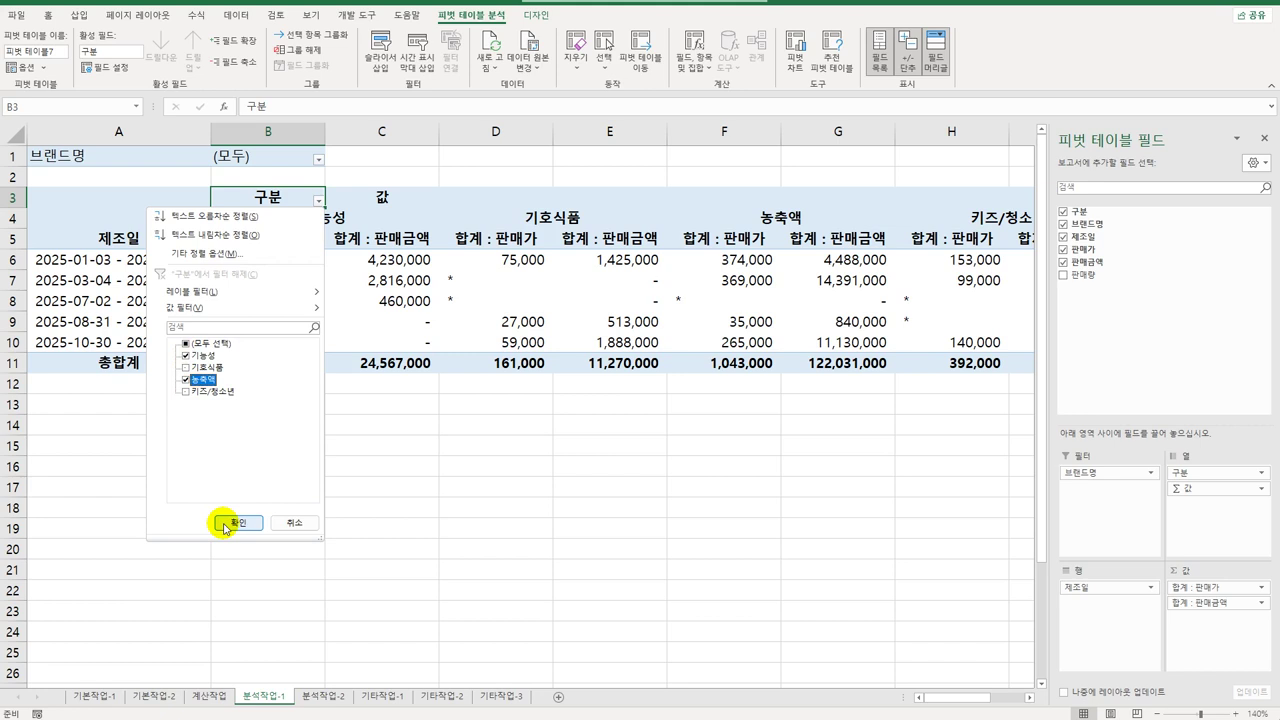
{"action": "left_click", "coordinate": [225, 524]}
{"action": "left_click", "coordinate": [386, 506]}
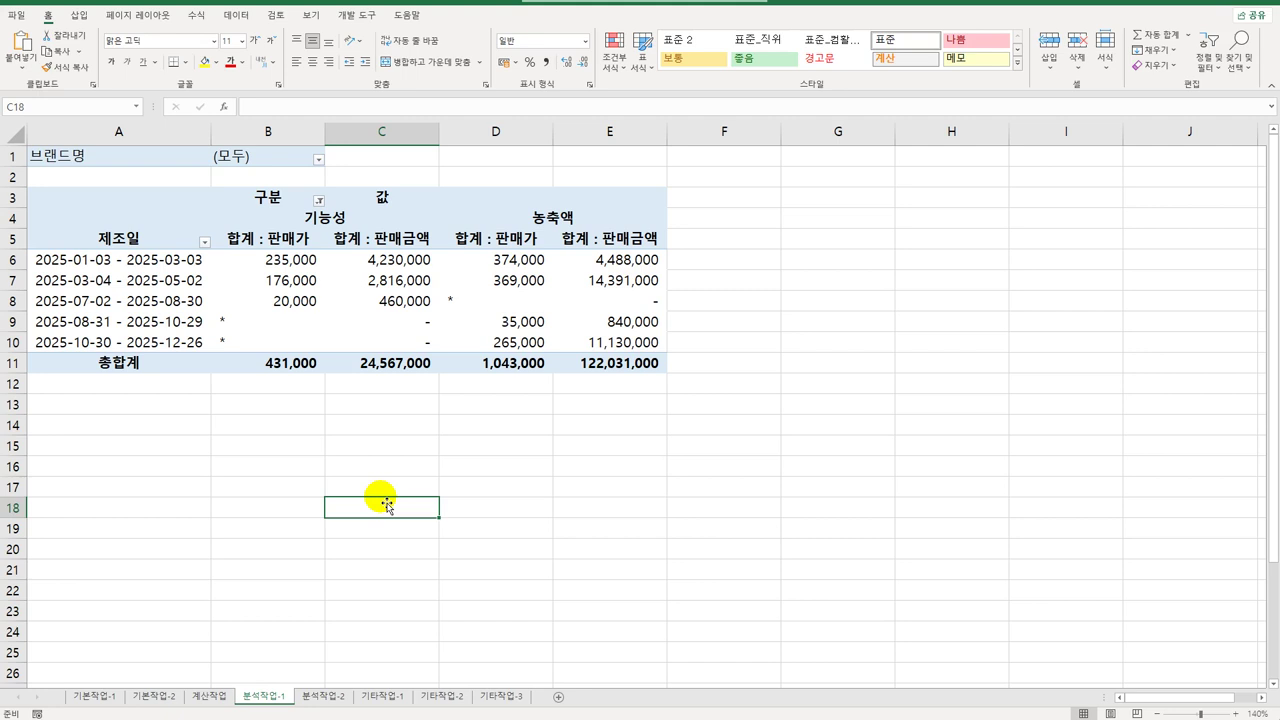
- Review the number format settings of the PivotTable's 판매가 value field without changing them
{"action": "left_click", "coordinate": [262, 242]}
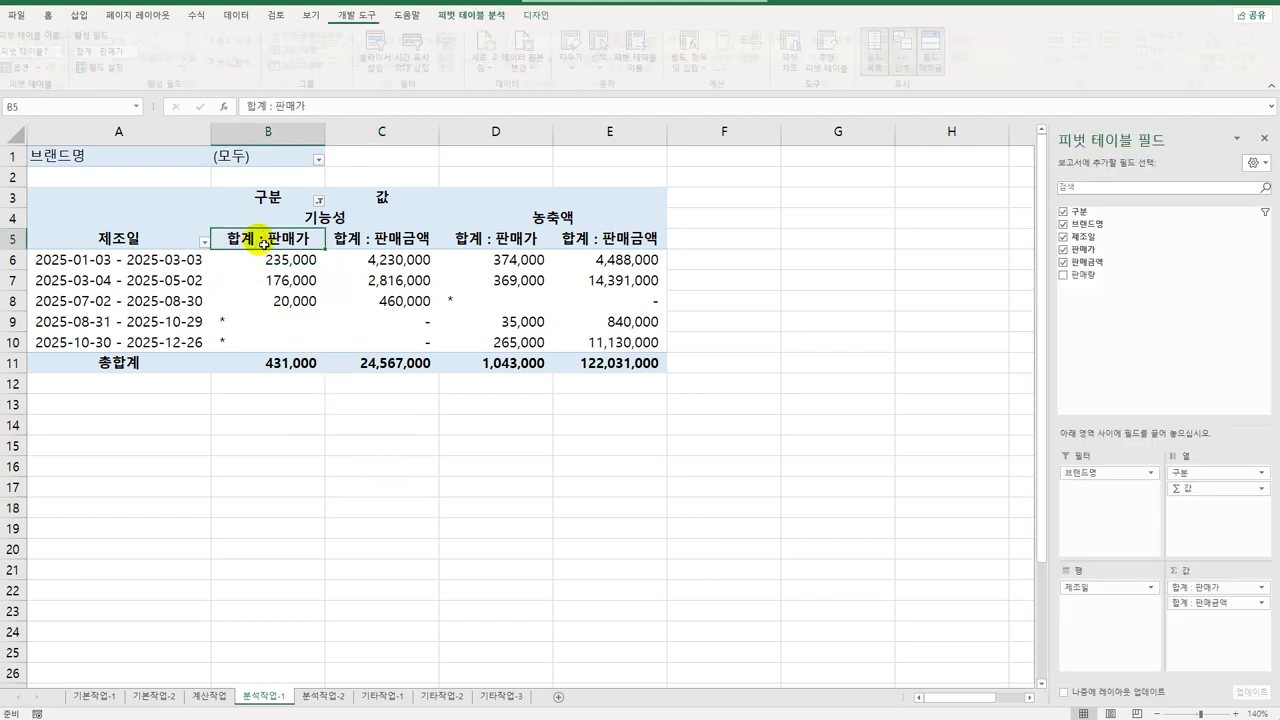
{"action": "right_click", "coordinate": [263, 243]}
{"action": "left_click", "coordinate": [306, 411]}
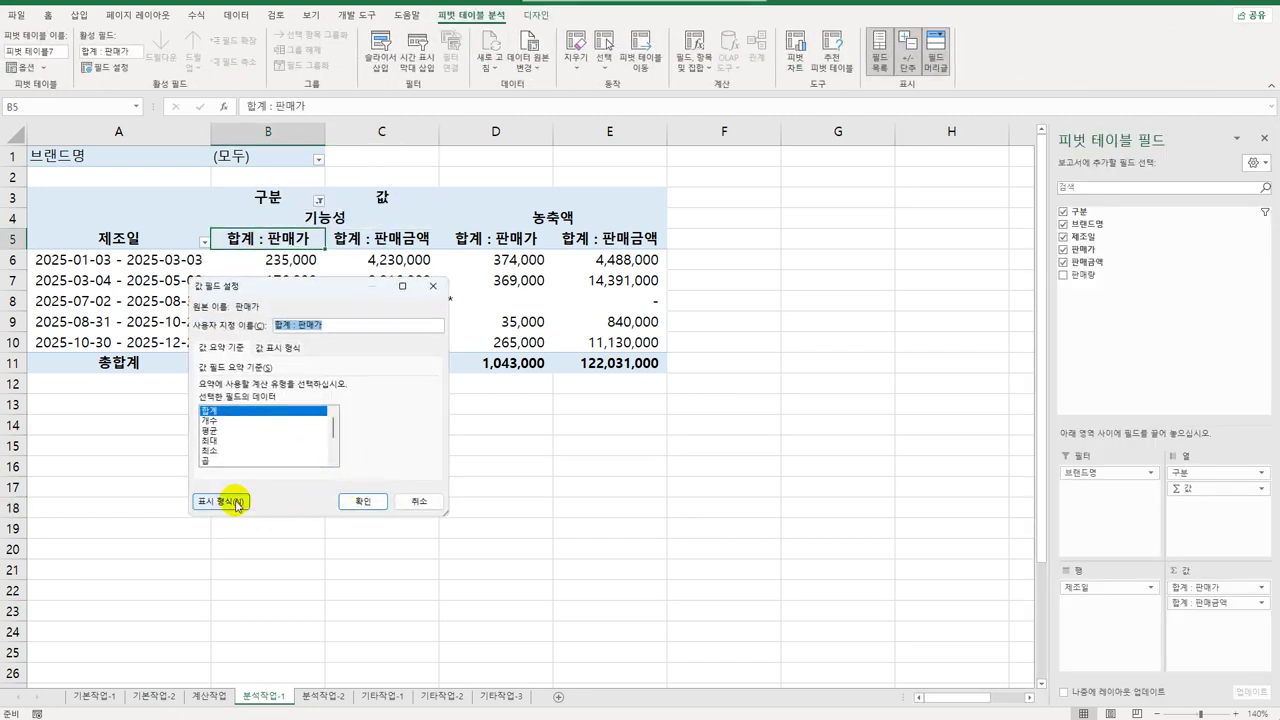
{"action": "left_click", "coordinate": [237, 503]}
{"action": "left_click", "coordinate": [160, 309]}
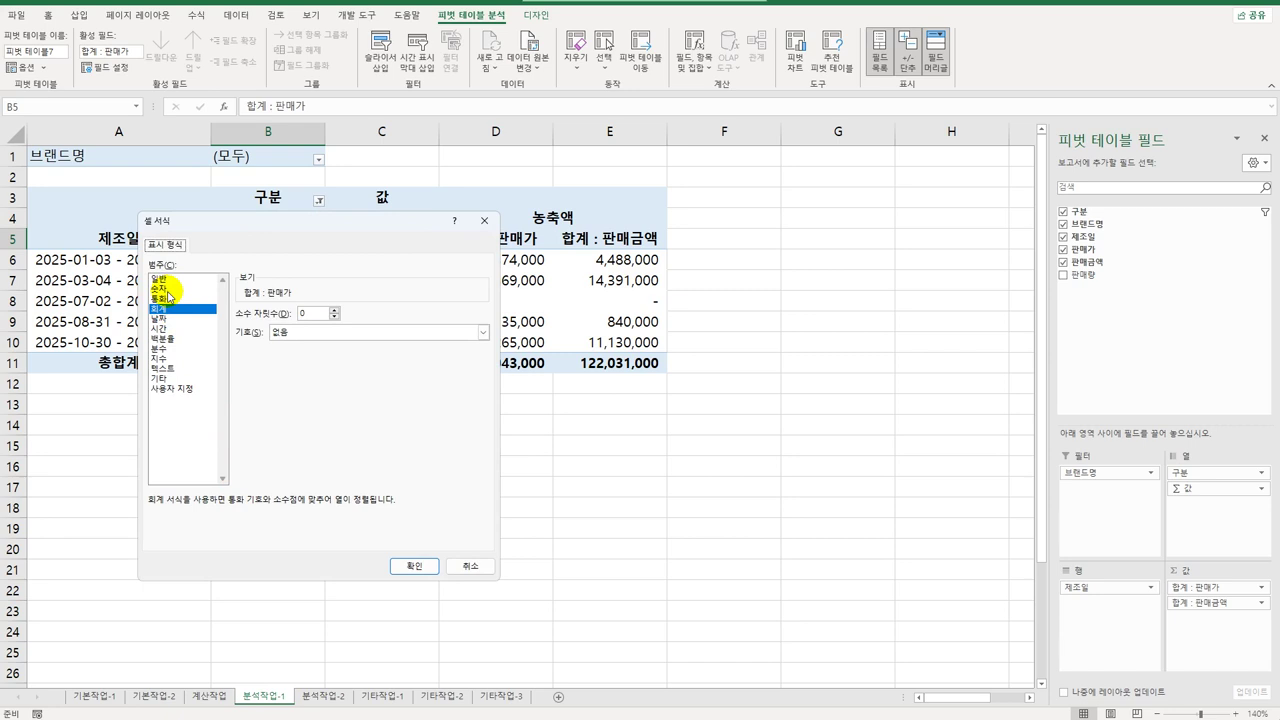
{"action": "left_click", "coordinate": [471, 569]}
{"action": "left_click", "coordinate": [425, 503]}
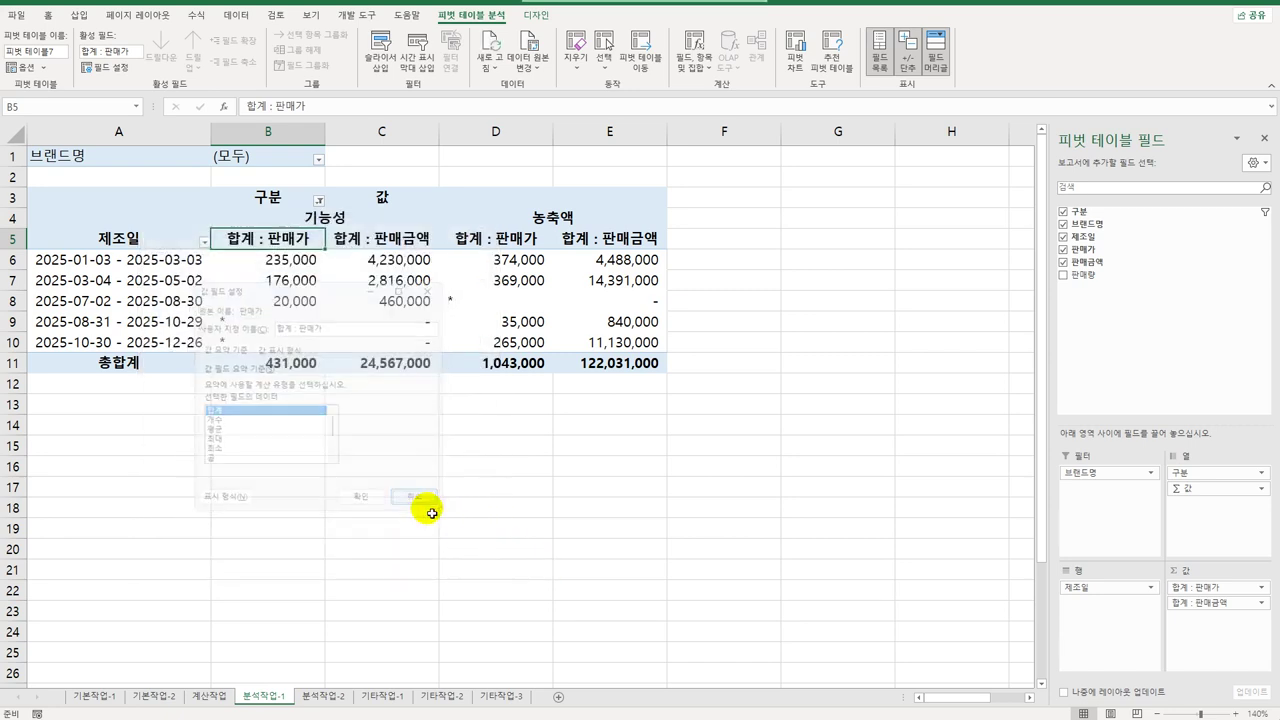
{"action": "left_click", "coordinate": [543, 524]}
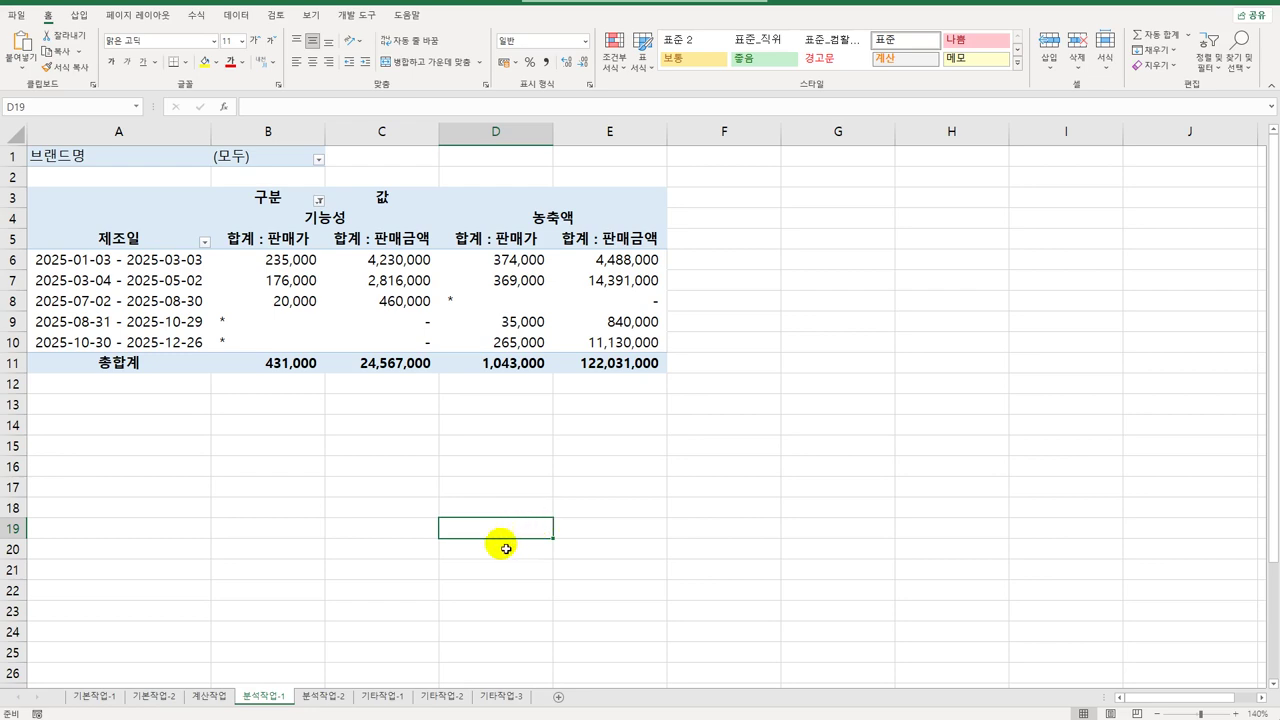
- On the 분석작업-2 sheet, apply 목록 data validation to the 항공편 cells C3:C18 with the source =$K$3:$K$5
{"action": "left_click", "coordinate": [334, 700]}
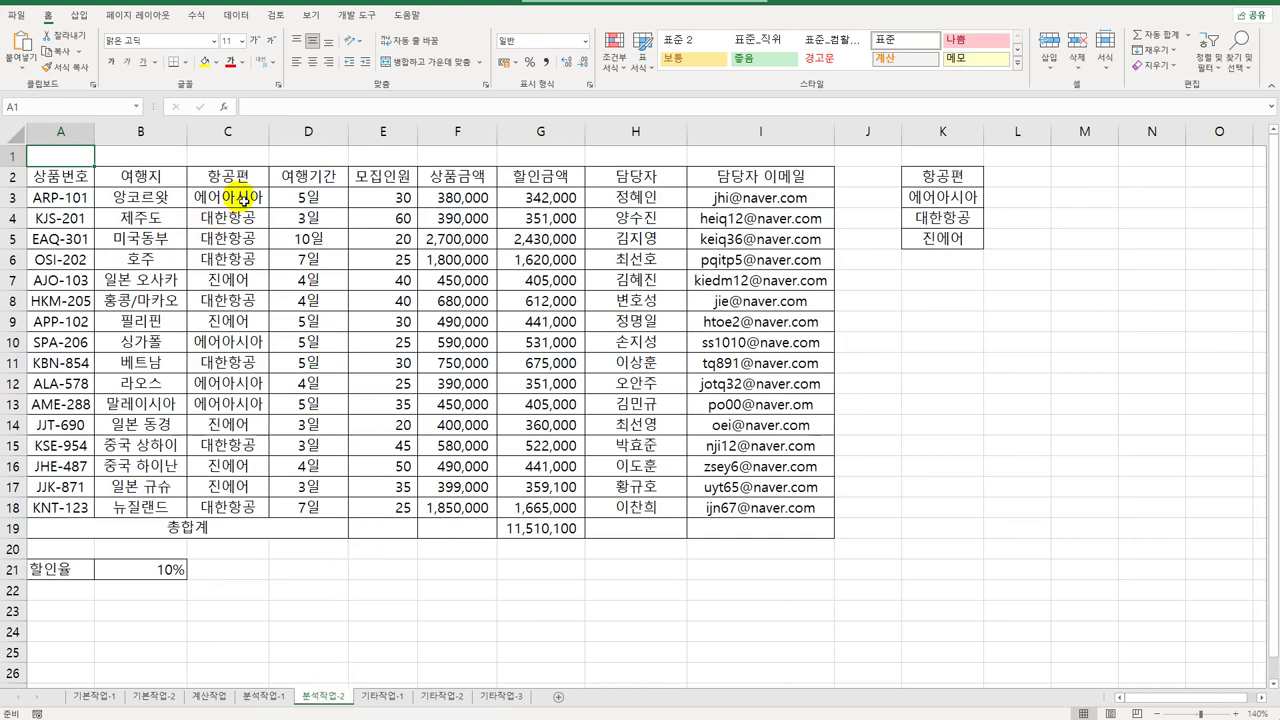
{"action": "left_click_drag", "start_coordinate": [243, 199], "coordinate": [240, 510]}
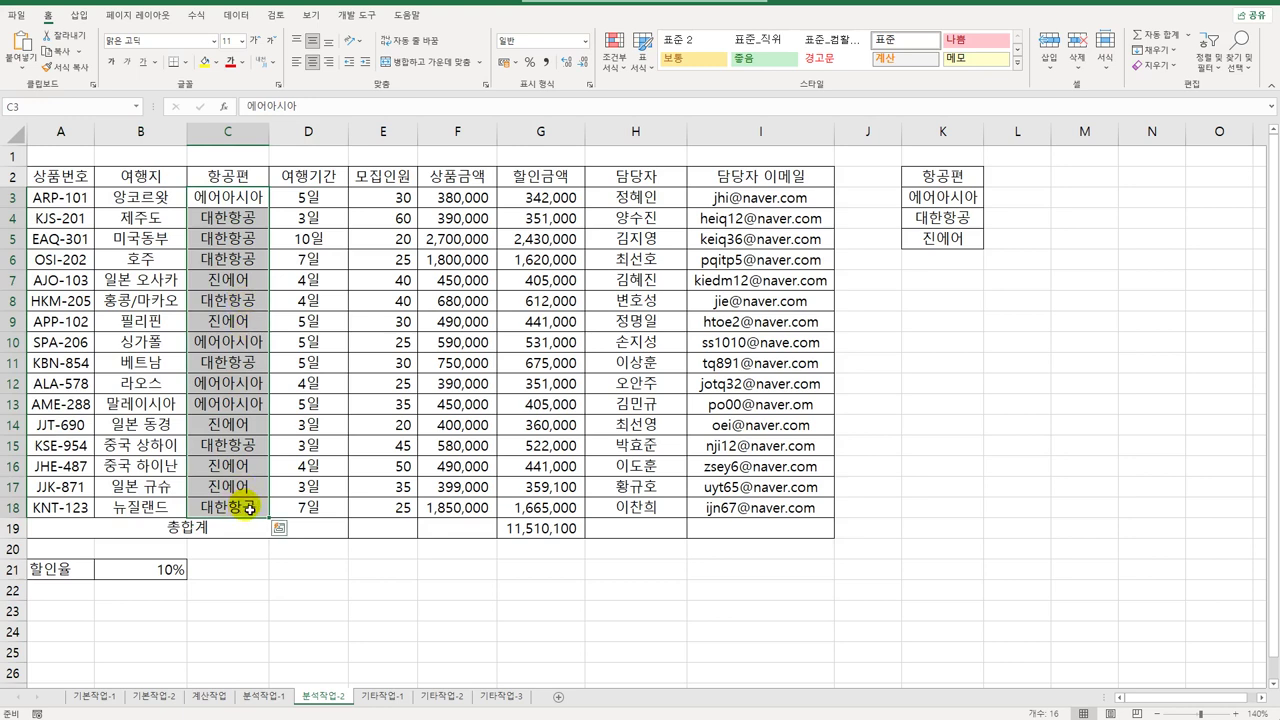
{"action": "left_click", "coordinate": [237, 15]}
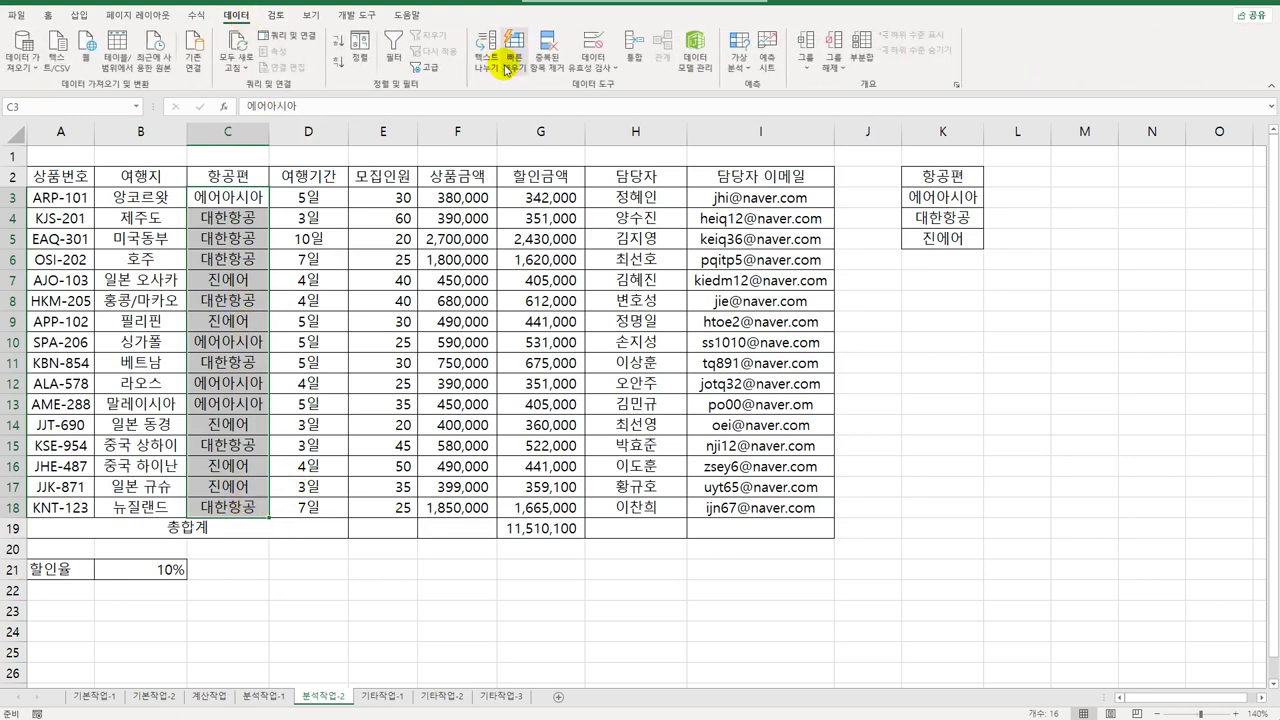
{"action": "left_click", "coordinate": [594, 55]}
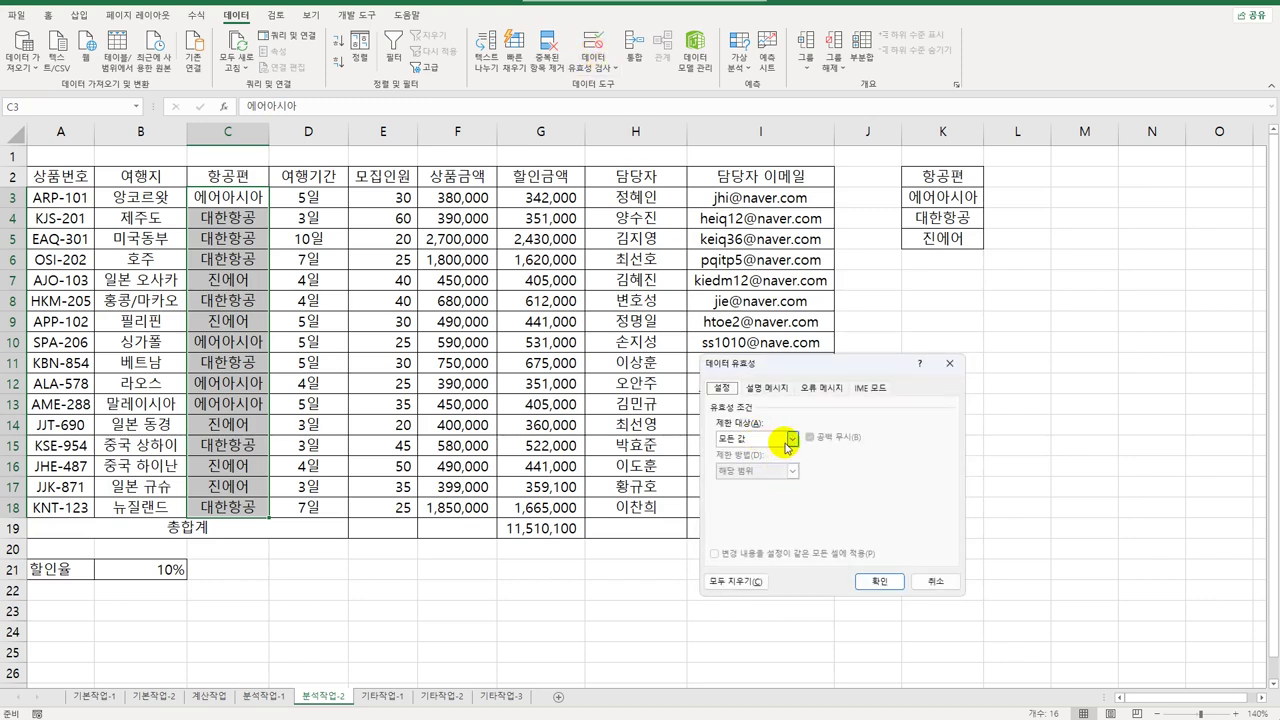
{"action": "left_click", "coordinate": [790, 440]}
{"action": "left_click", "coordinate": [767, 490]}
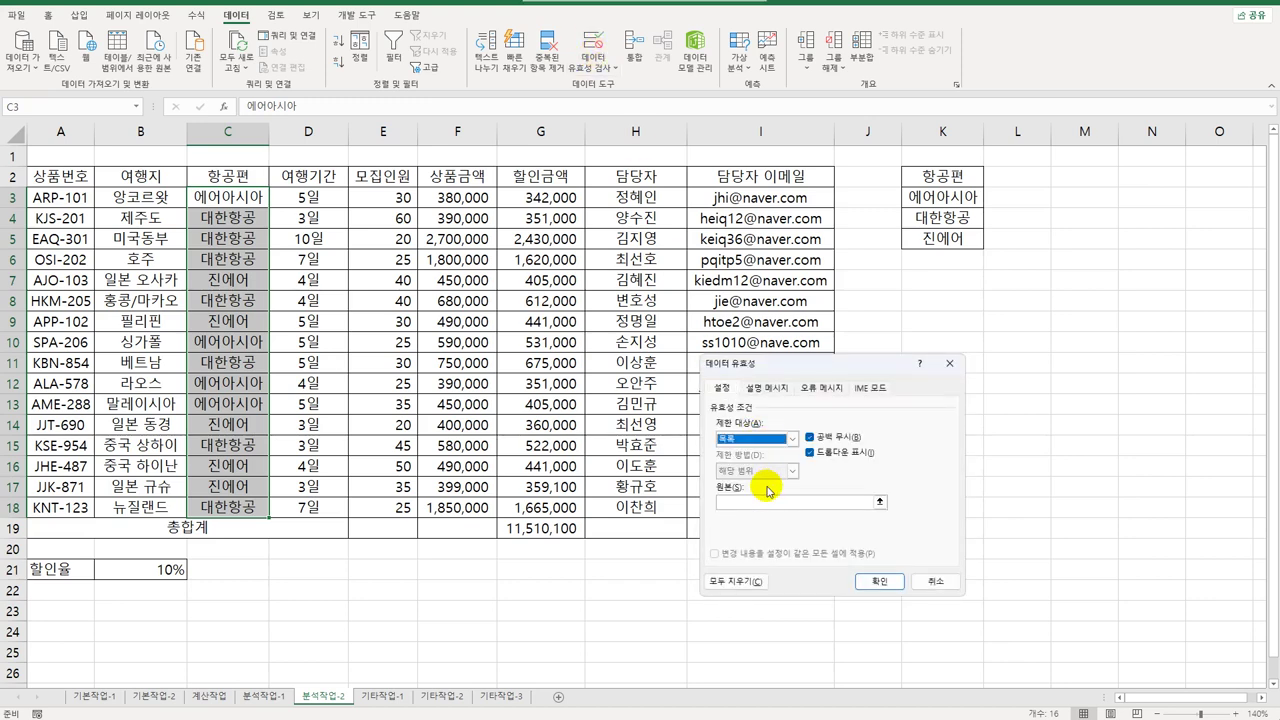
{"action": "left_click", "coordinate": [760, 502]}
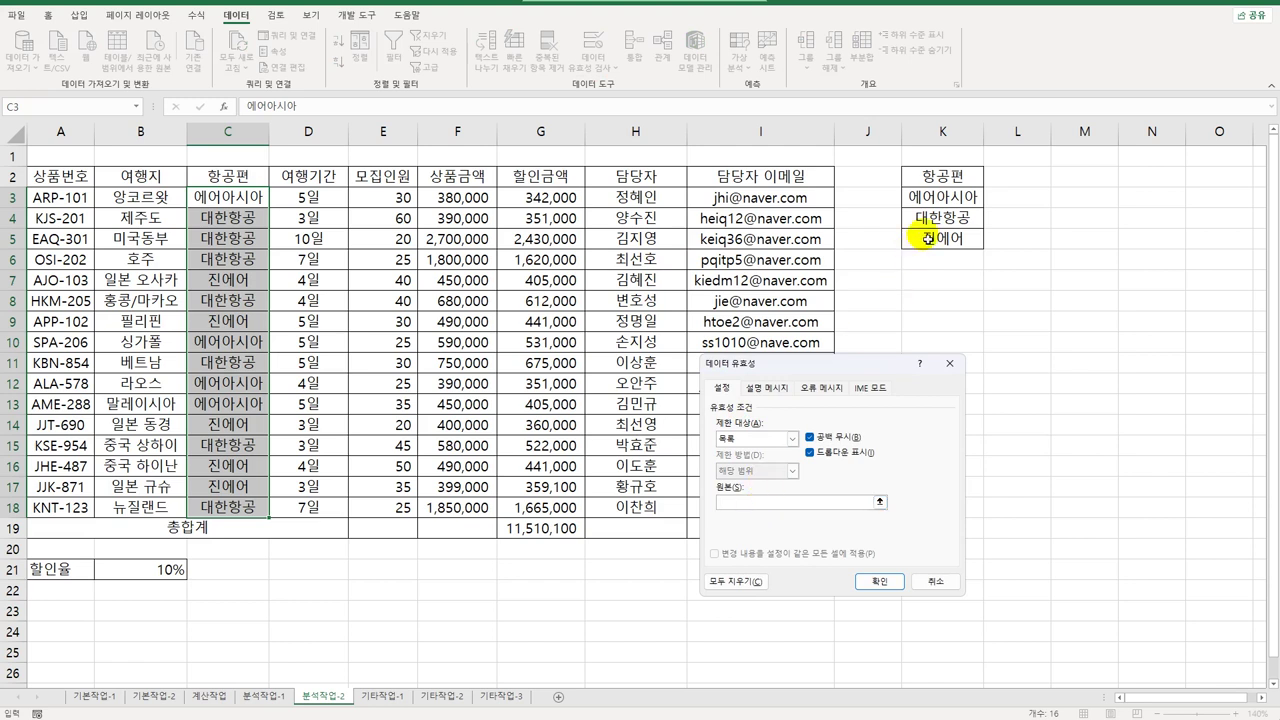
{"action": "left_click_drag", "start_coordinate": [928, 198], "coordinate": [935, 218]}
{"action": "left_click_drag", "start_coordinate": [929, 240], "coordinate": [929, 242]}
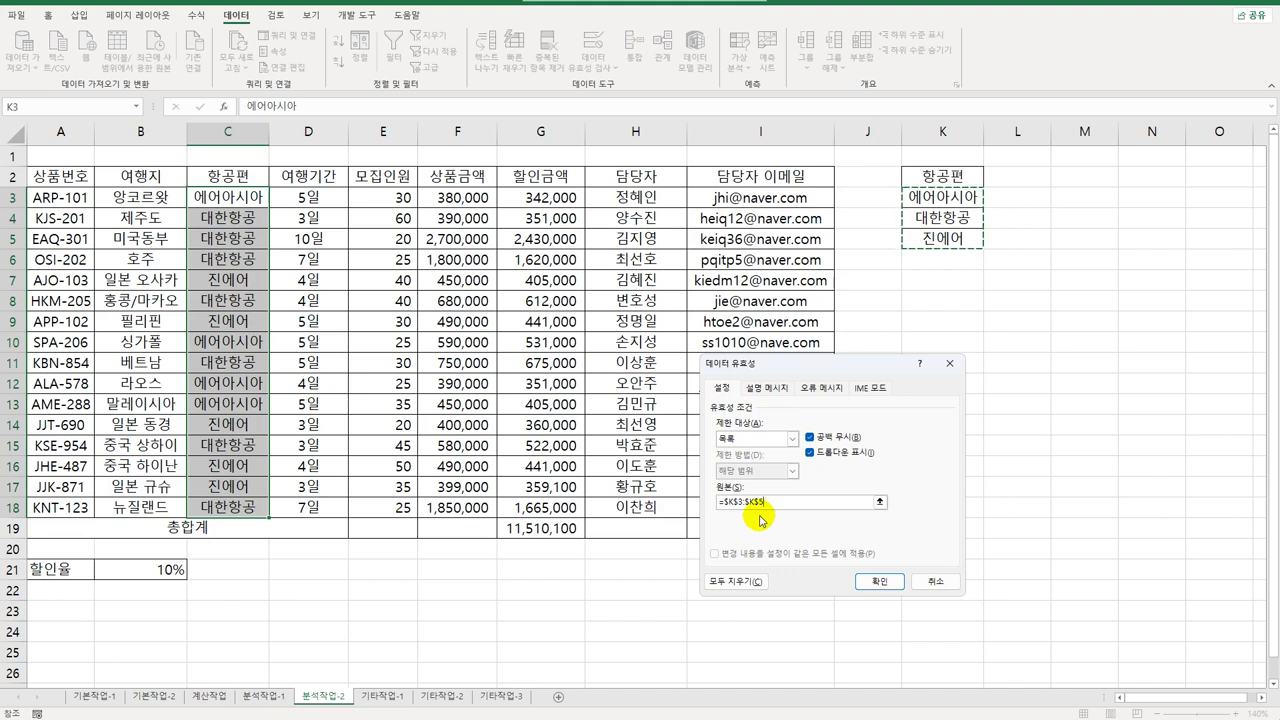
{"action": "left_click", "coordinate": [880, 580]}
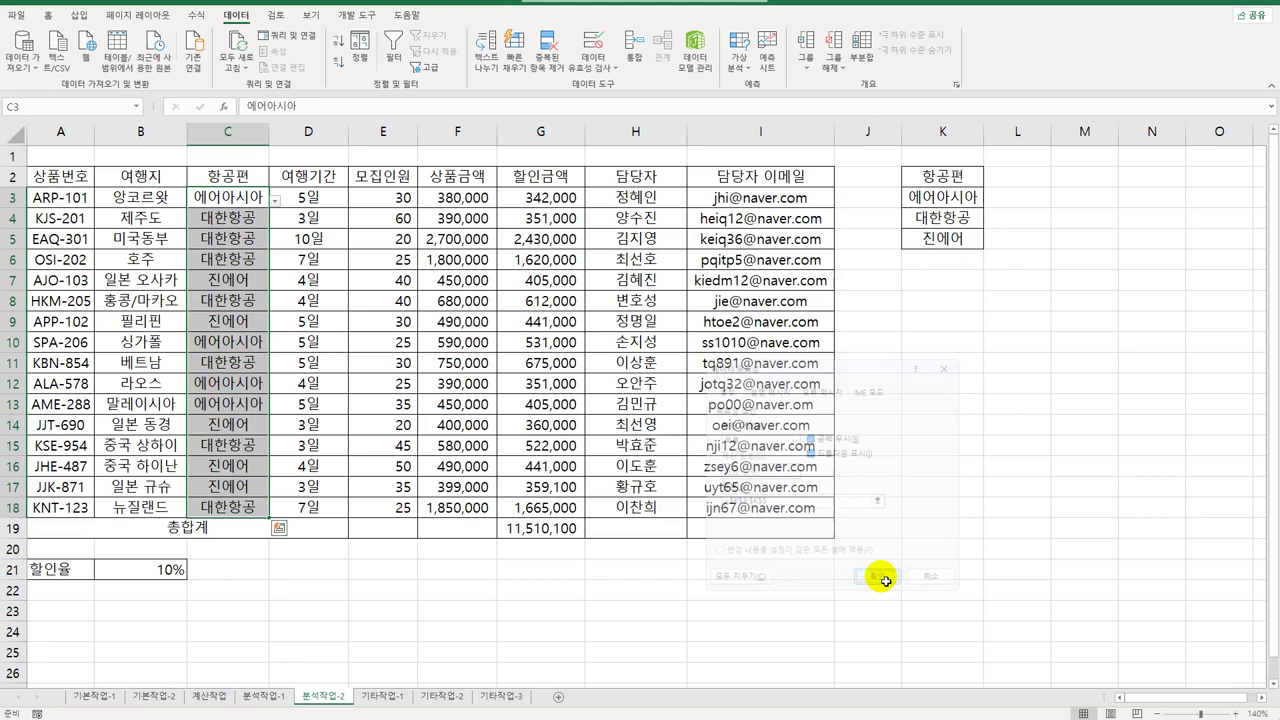
{"action": "left_click", "coordinate": [246, 201]}
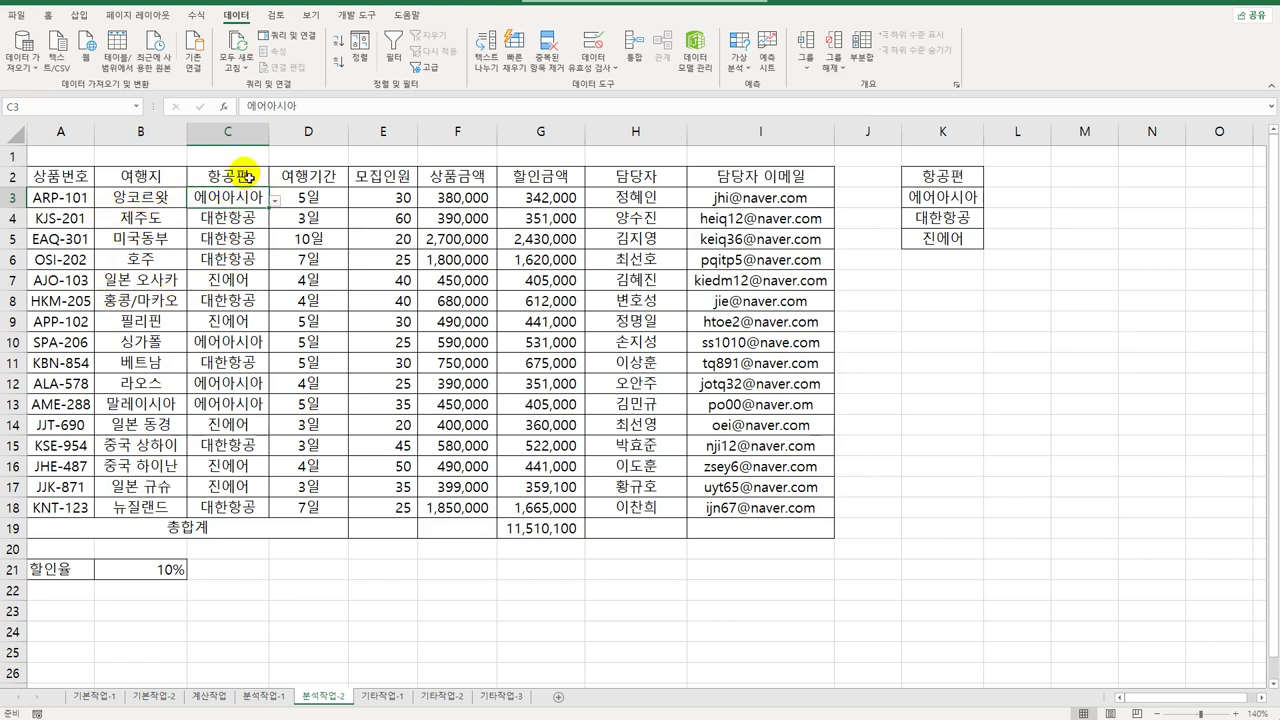
- Set up a sort of the table A2:I18 by 항공편 on cell values, with the order taken from a custom list
{"action": "left_click", "coordinate": [88, 182]}
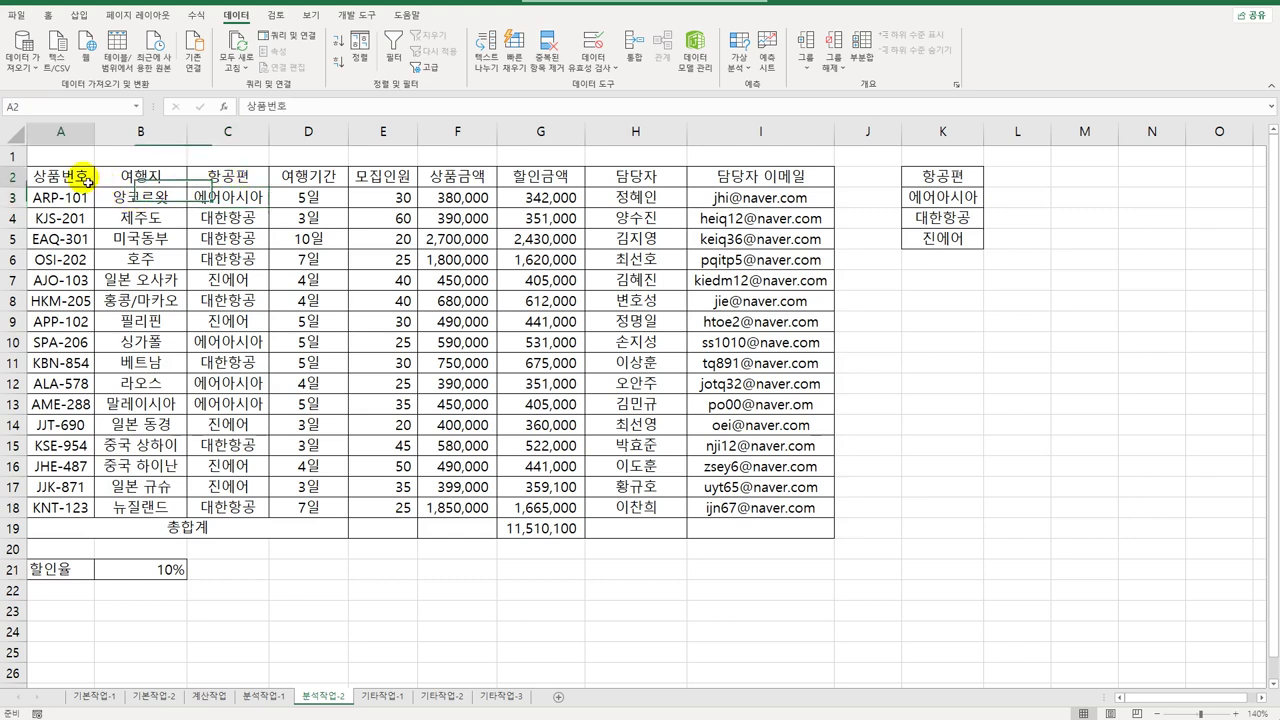
{"action": "left_click_drag", "start_coordinate": [88, 182], "coordinate": [710, 510]}
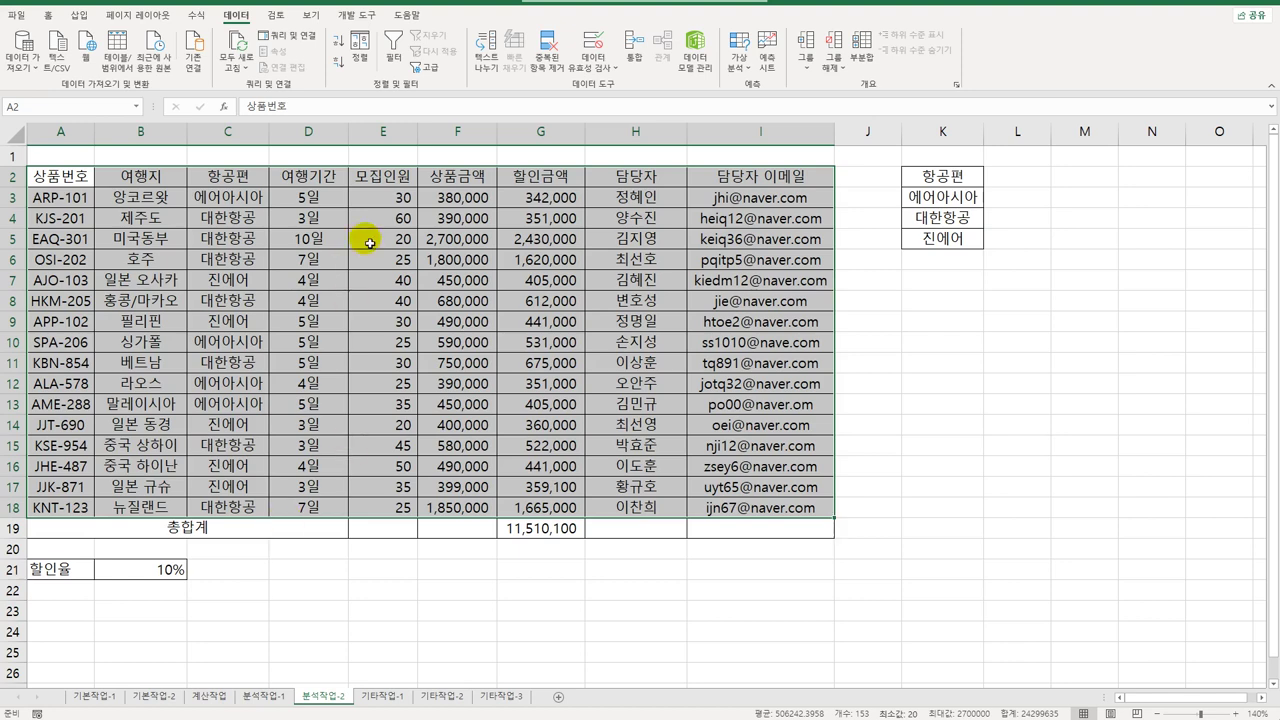
{"action": "left_click", "coordinate": [362, 56]}
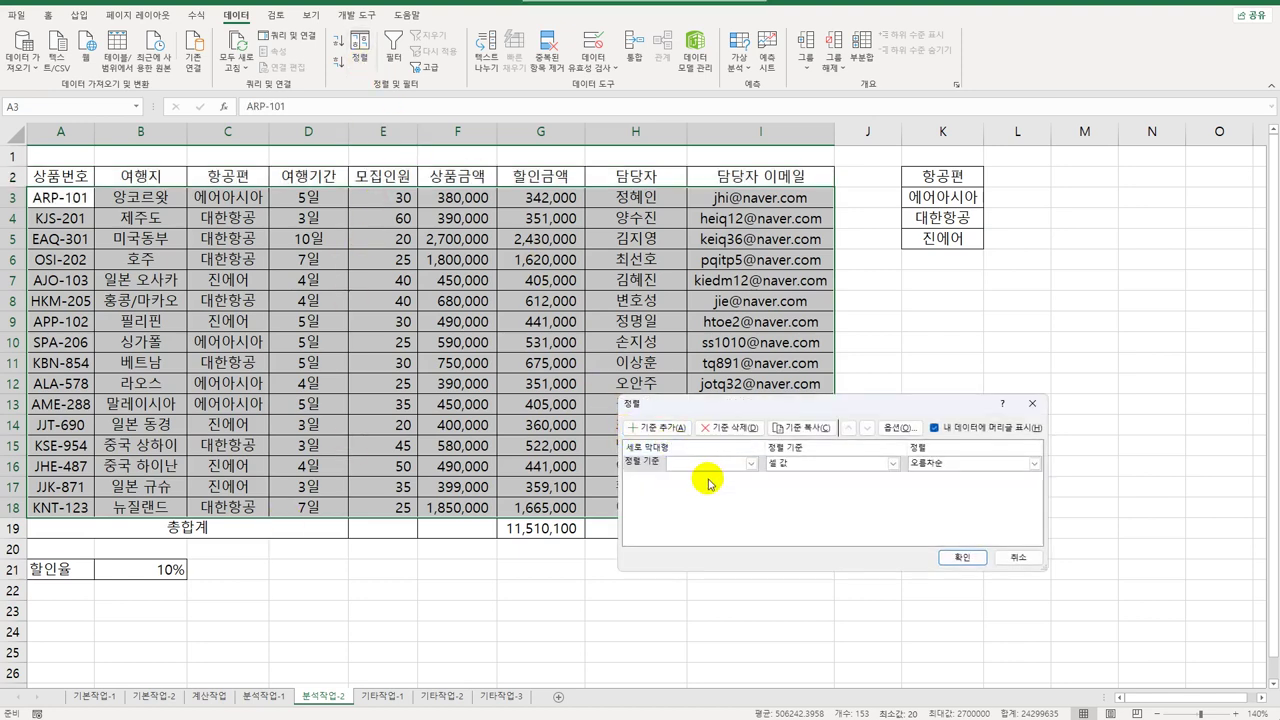
{"action": "left_click", "coordinate": [718, 465]}
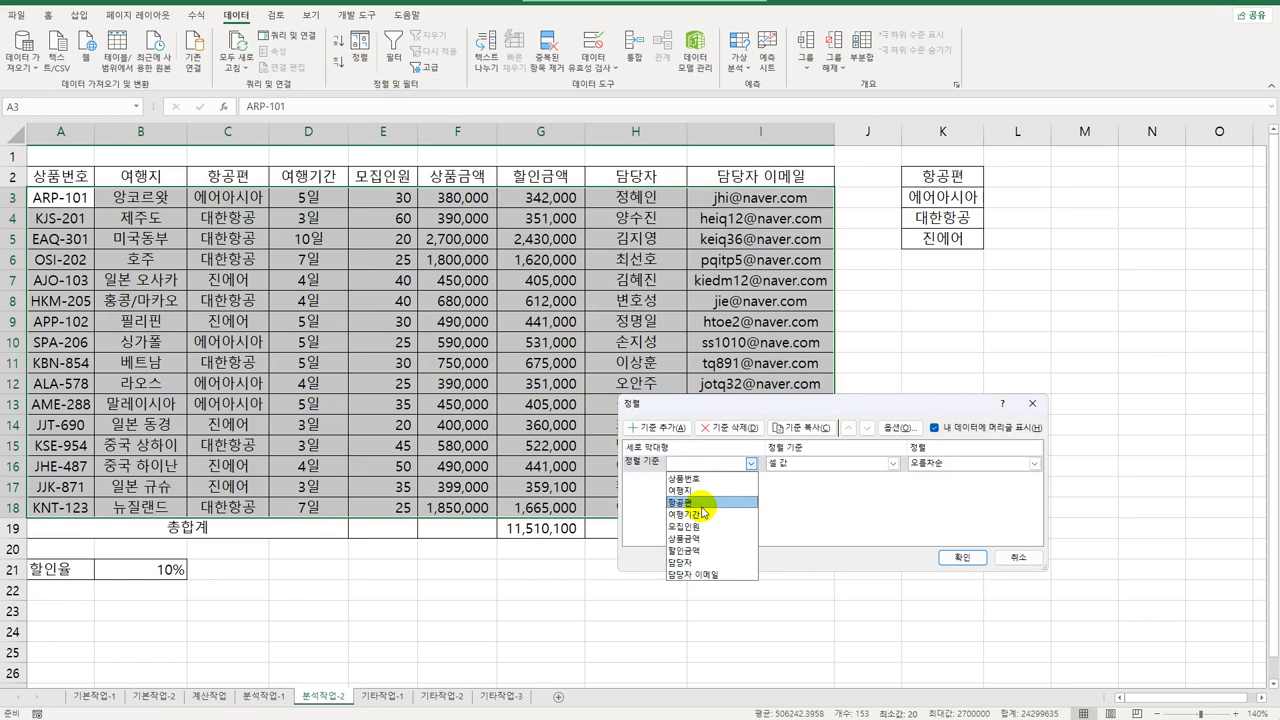
{"action": "left_click", "coordinate": [704, 503]}
{"action": "left_click", "coordinate": [930, 464]}
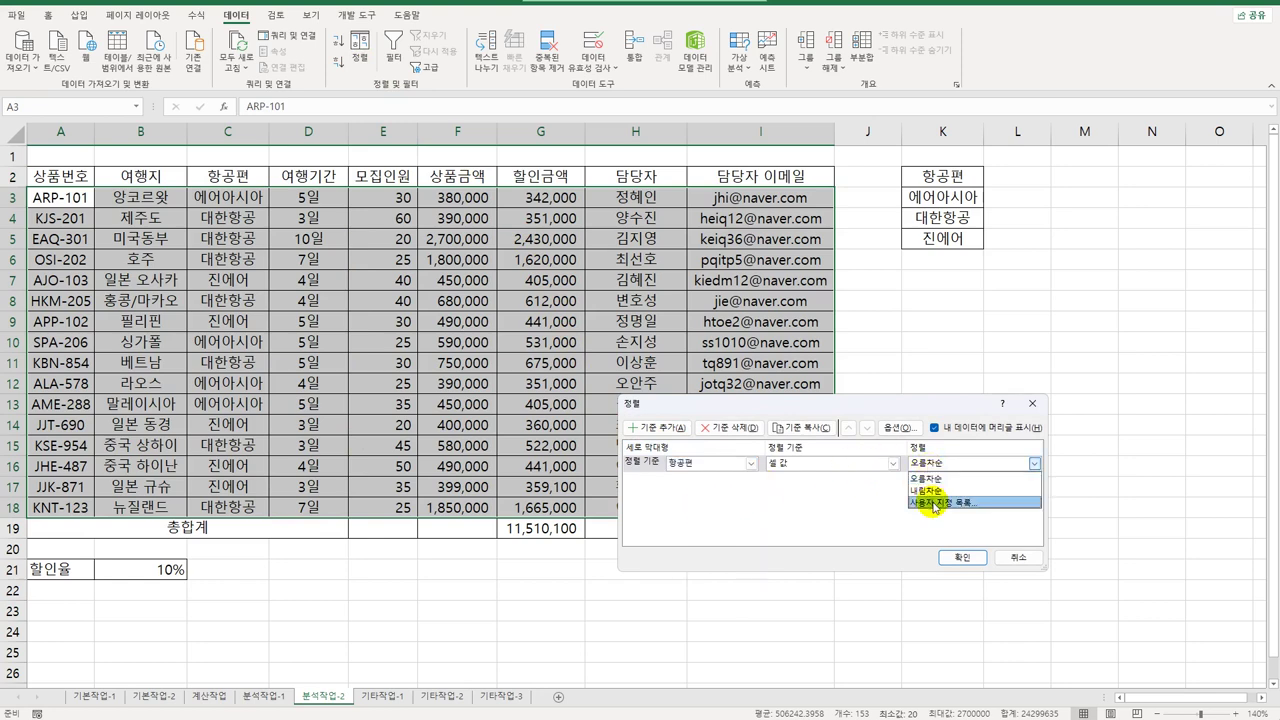
{"action": "left_click", "coordinate": [934, 503]}
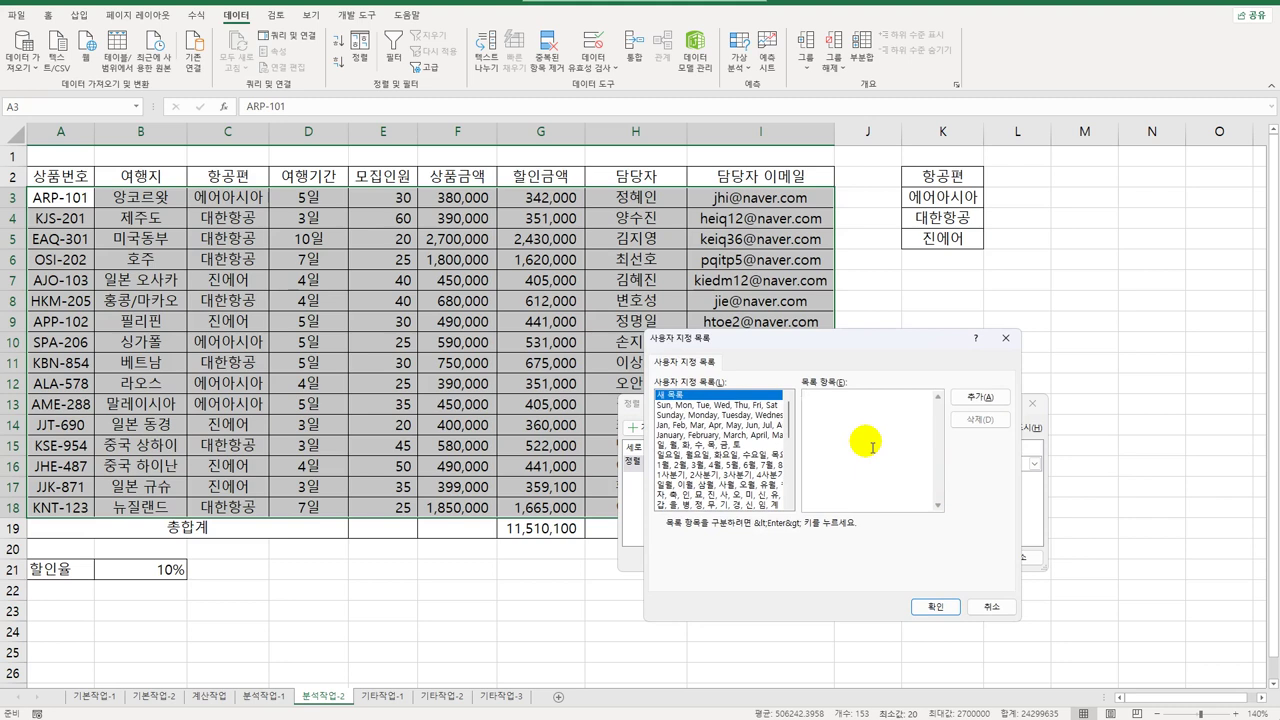
- Create a custom list 대한항공, 진에어, 에어아시아 and use it as the sort order for 항공편
{"action": "type", "text": "대한항공"}
{"action": "key", "text": "Return"}
{"action": "type", "text": "진에어"}
{"action": "key", "text": "Return"}
{"action": "type", "text": "에어아시아"}
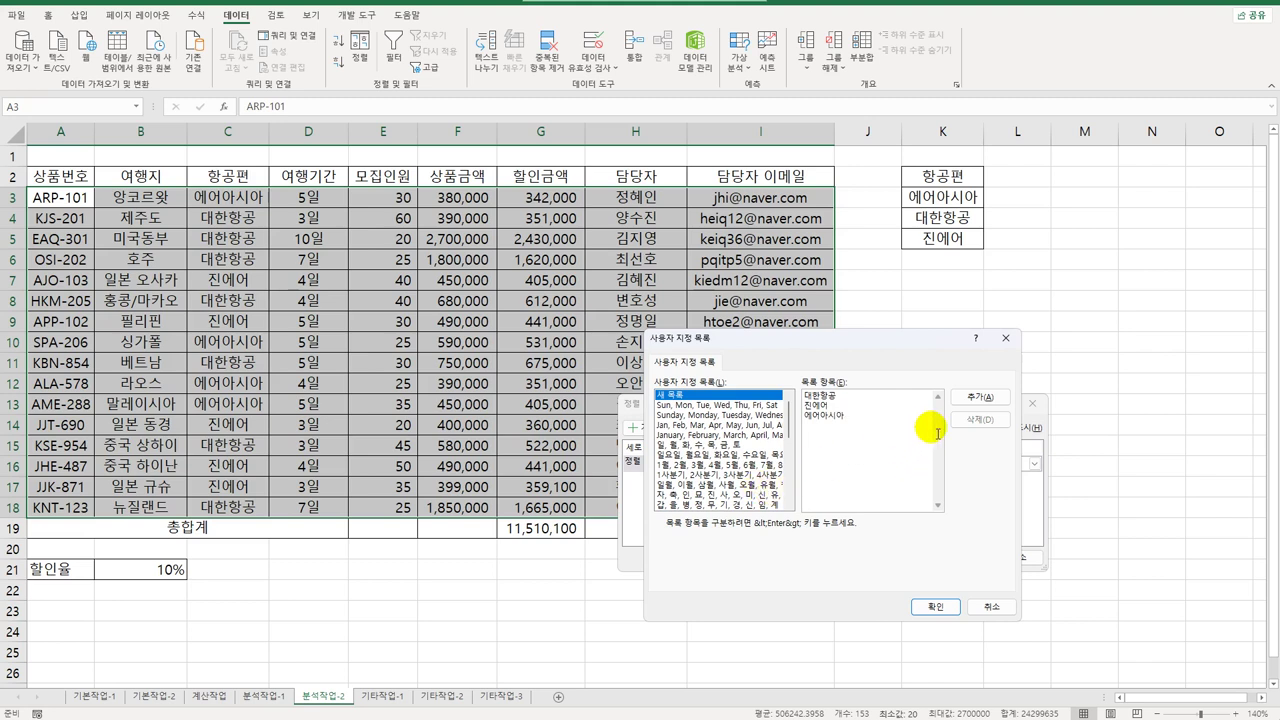
{"action": "left_click", "coordinate": [976, 399]}
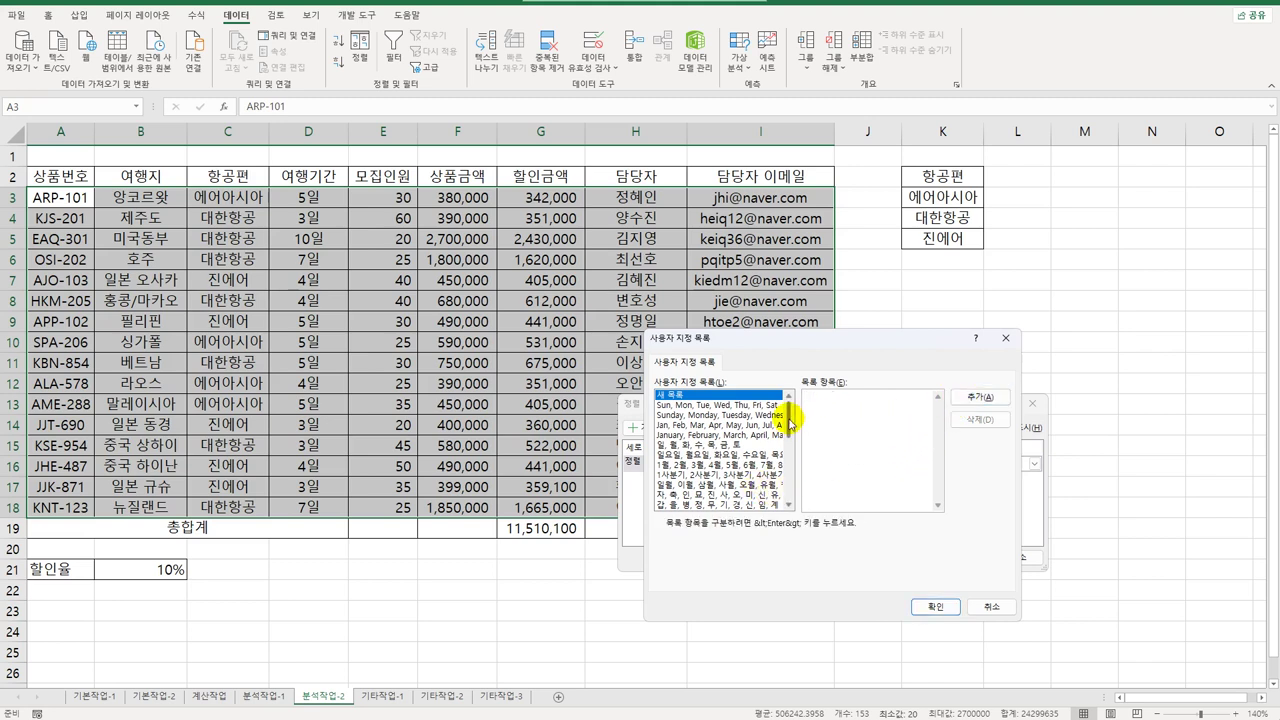
{"action": "left_click_drag", "start_coordinate": [790, 424], "coordinate": [788, 492]}
{"action": "left_click", "coordinate": [765, 494]}
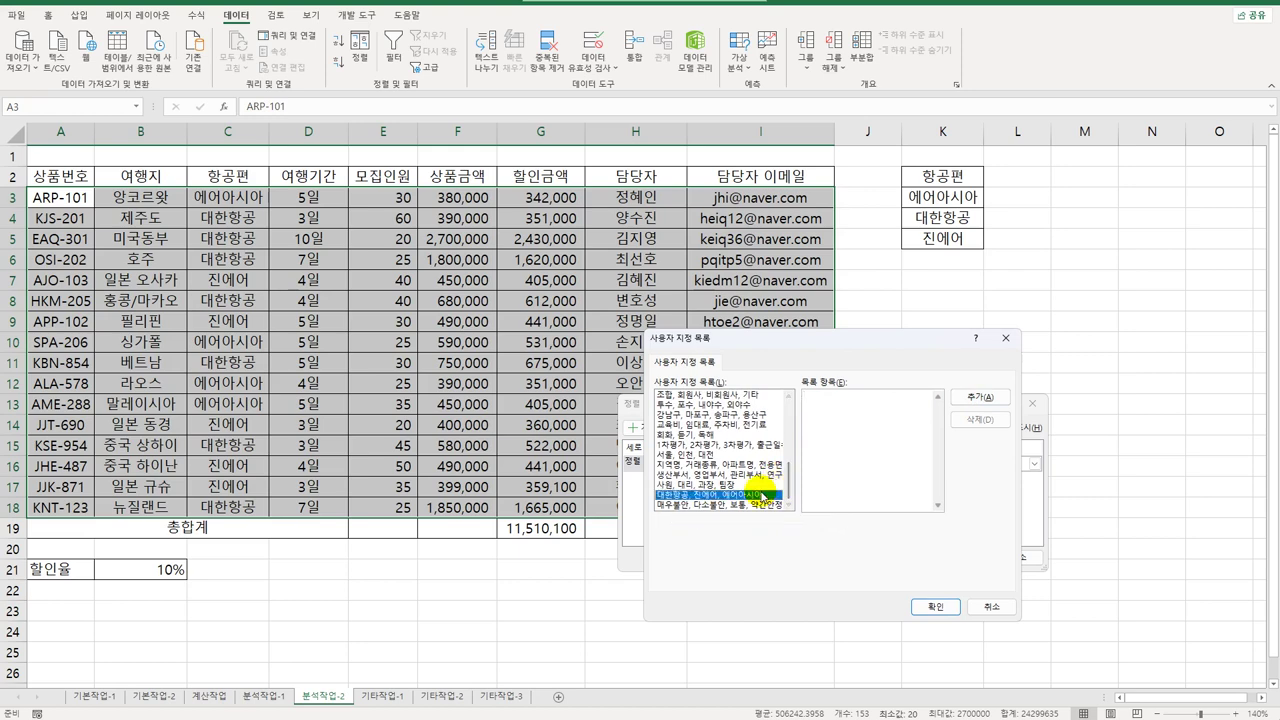
{"action": "left_click", "coordinate": [933, 606]}
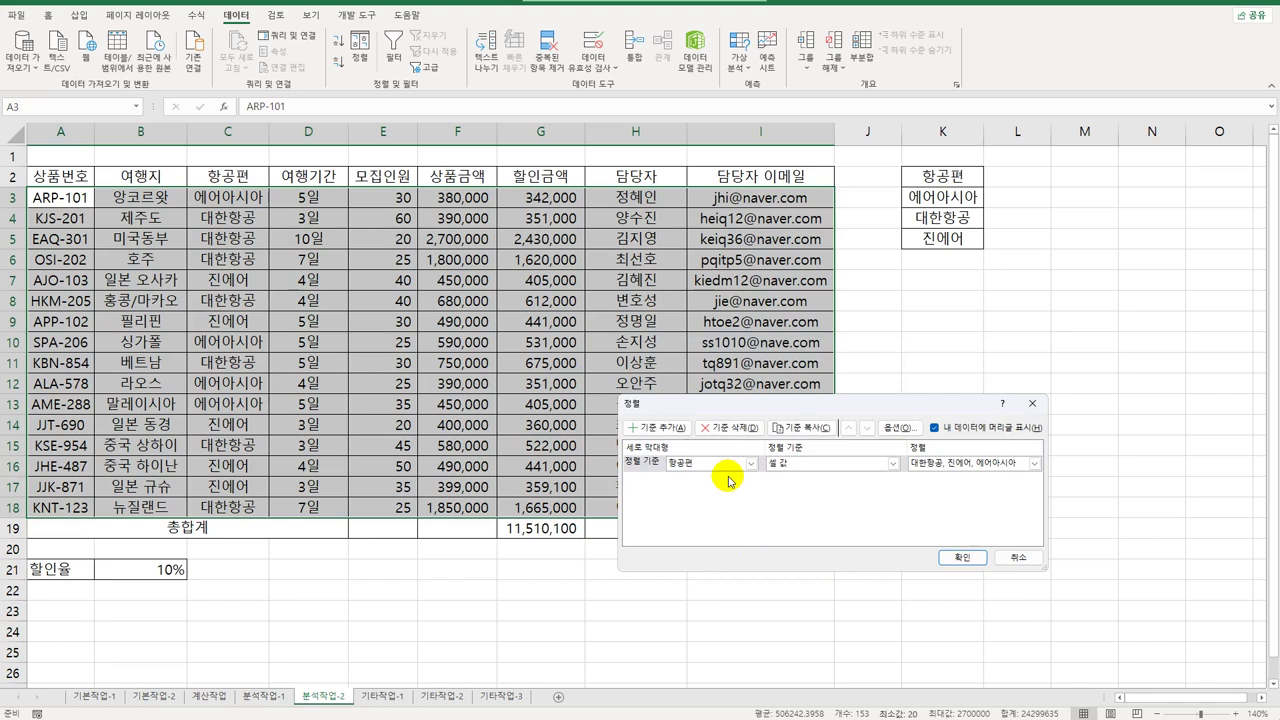
- Add a second sort level by 여행지 on cell values in 오름차순 order and apply the sort
{"action": "left_click", "coordinate": [656, 427]}
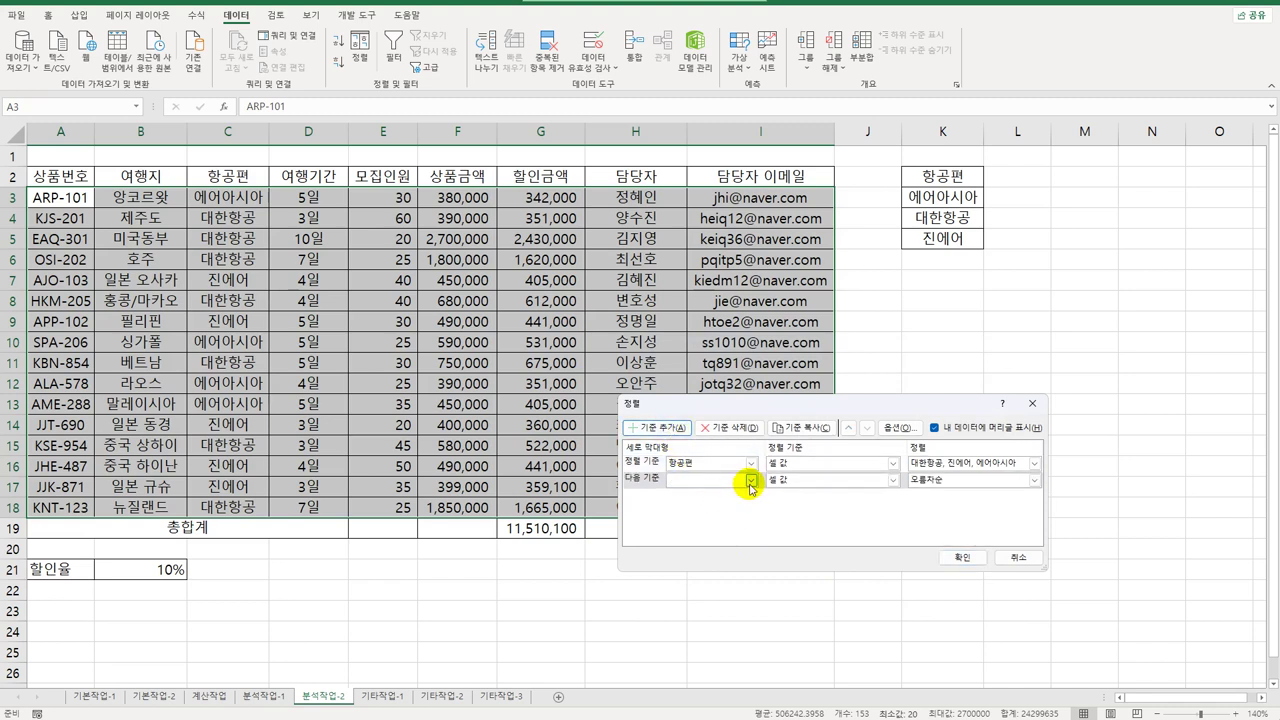
{"action": "left_click", "coordinate": [751, 481]}
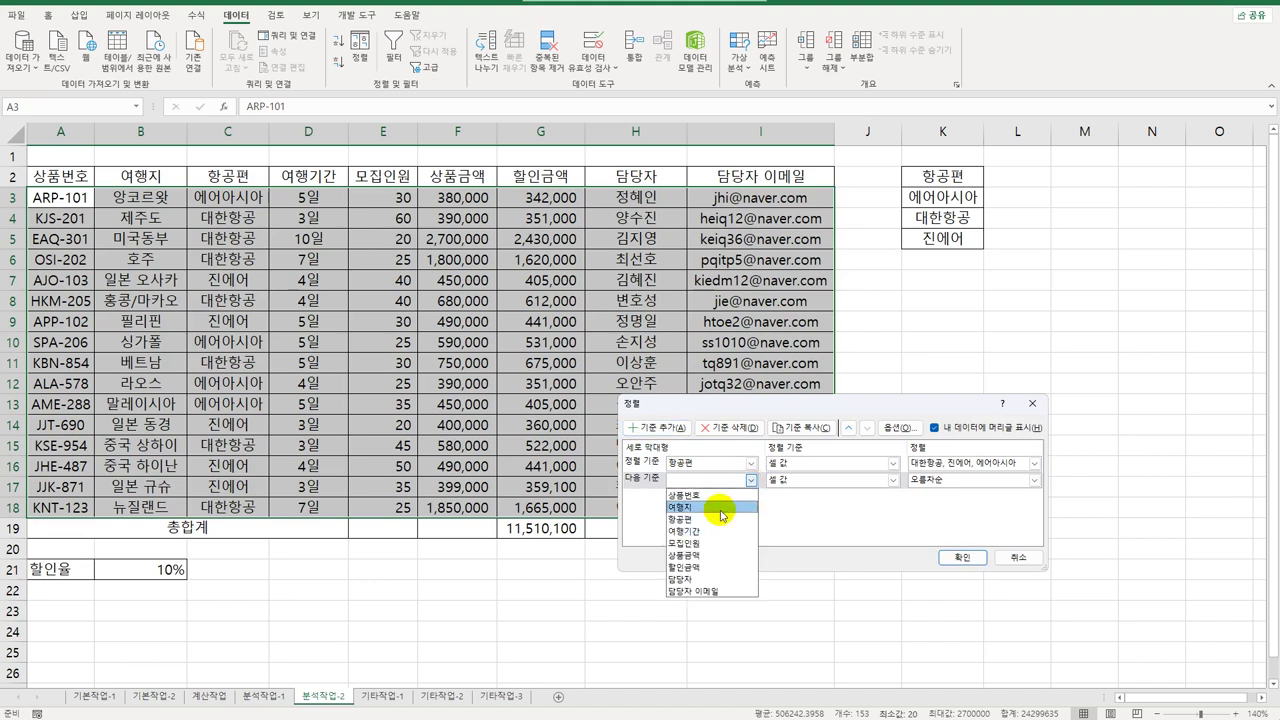
{"action": "left_click", "coordinate": [721, 507]}
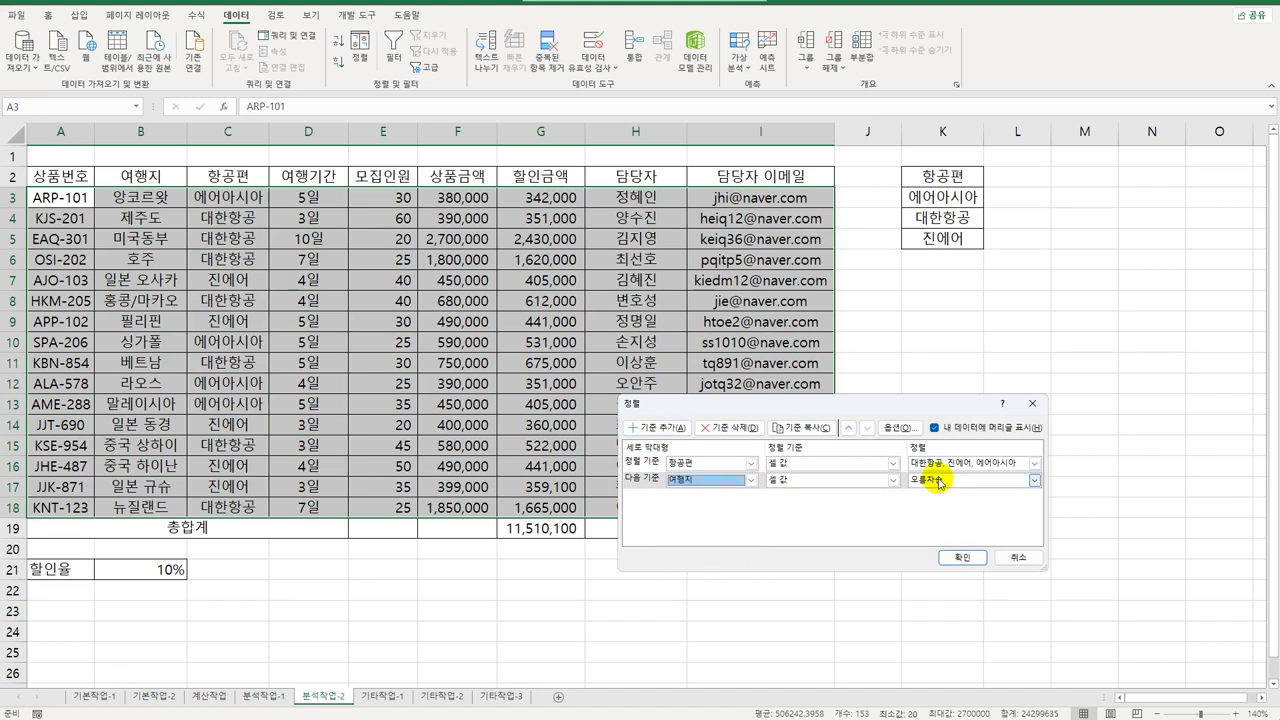
{"action": "left_click", "coordinate": [960, 557]}
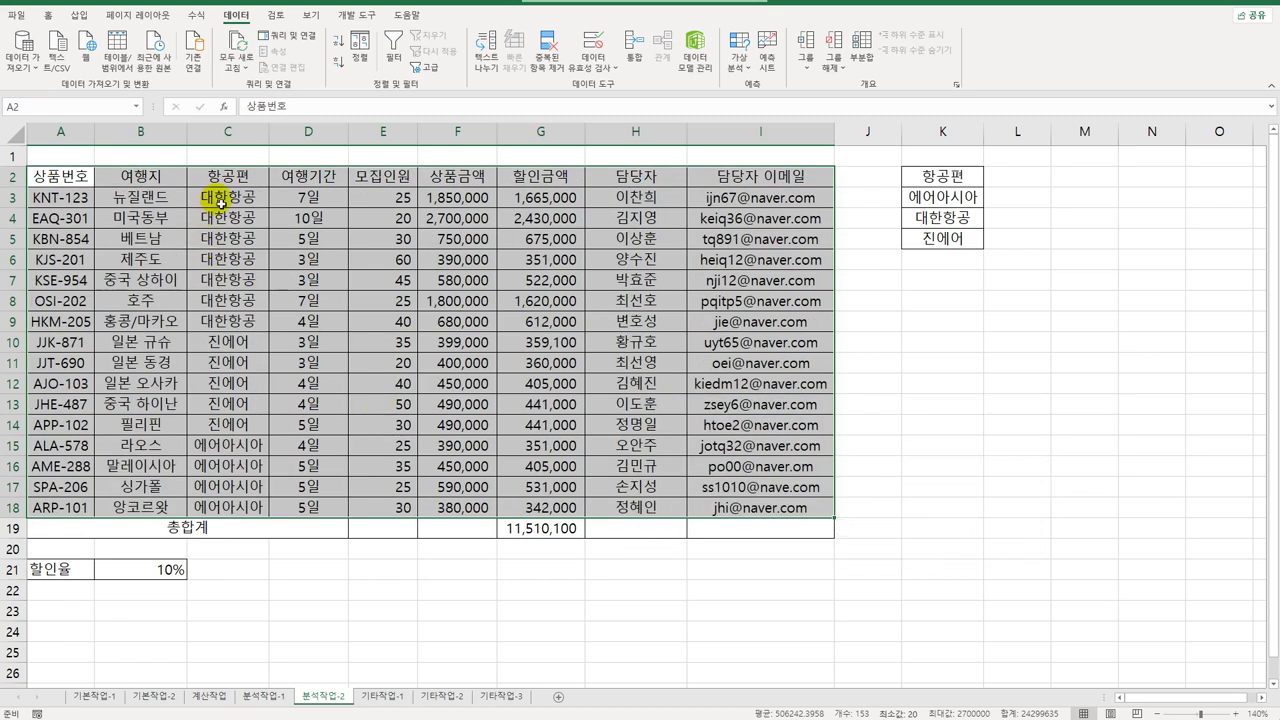
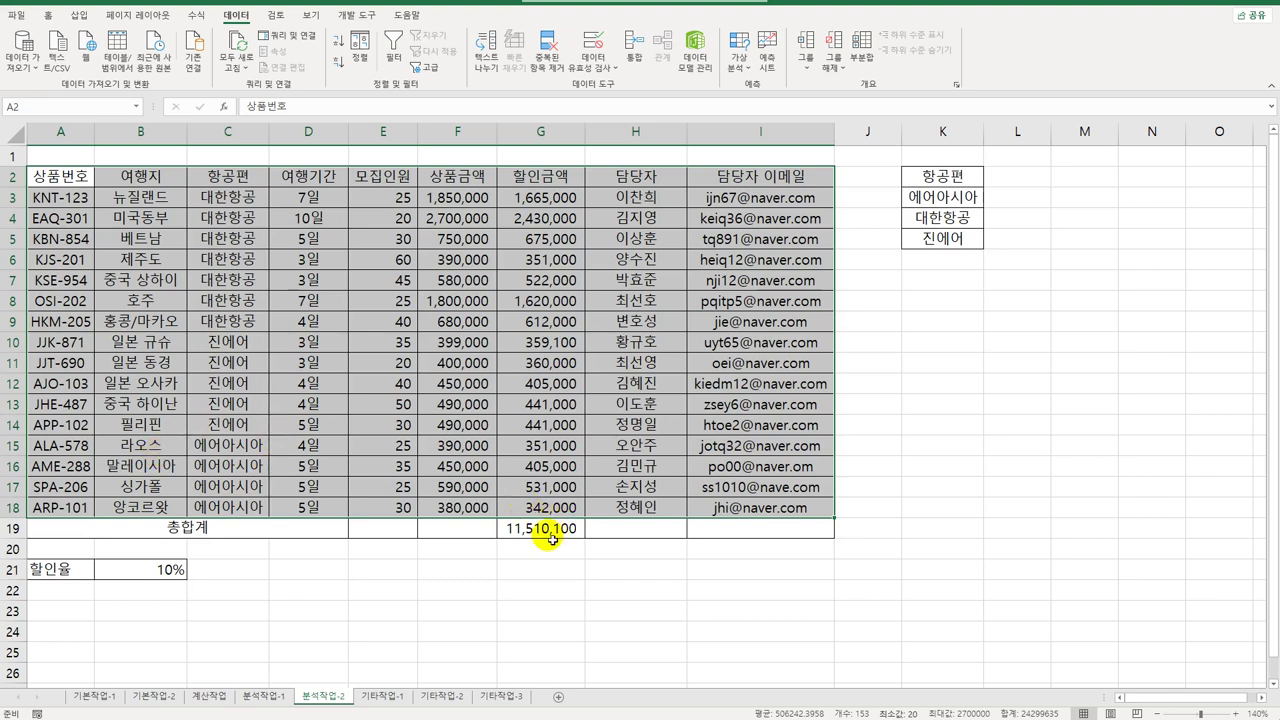
- Define the name 할인율 for cell B21
{"action": "left_click", "coordinate": [152, 578]}
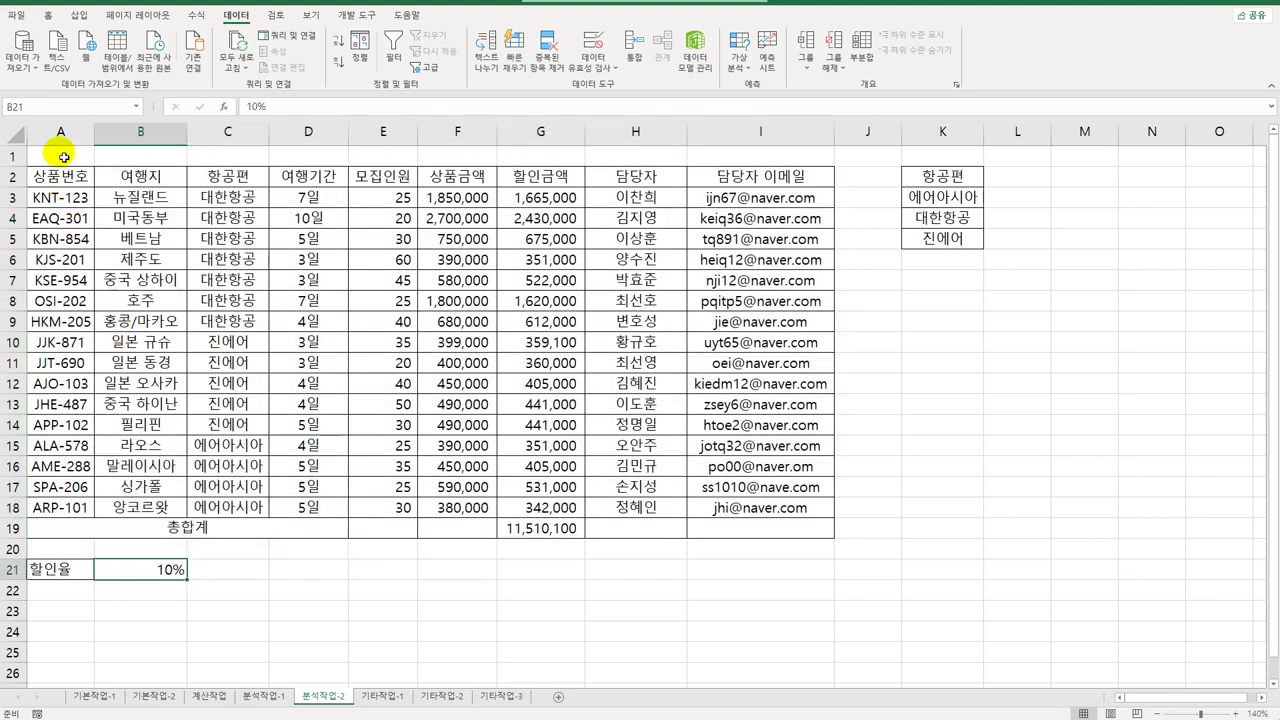
{"action": "left_click", "coordinate": [60, 108]}
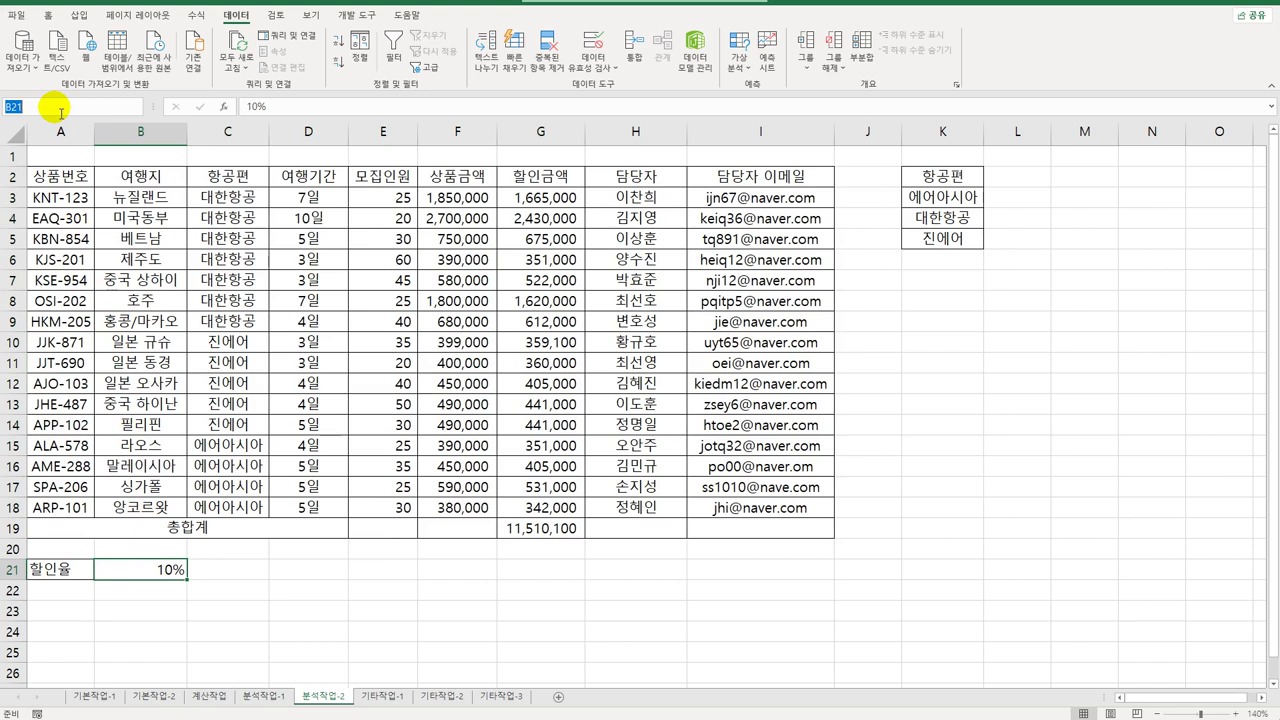
{"action": "type", "text": "할인율"}
{"action": "key", "text": "Return"}
- Define the name 할인금액합계 for the total cell G19
{"action": "left_click", "coordinate": [538, 530]}
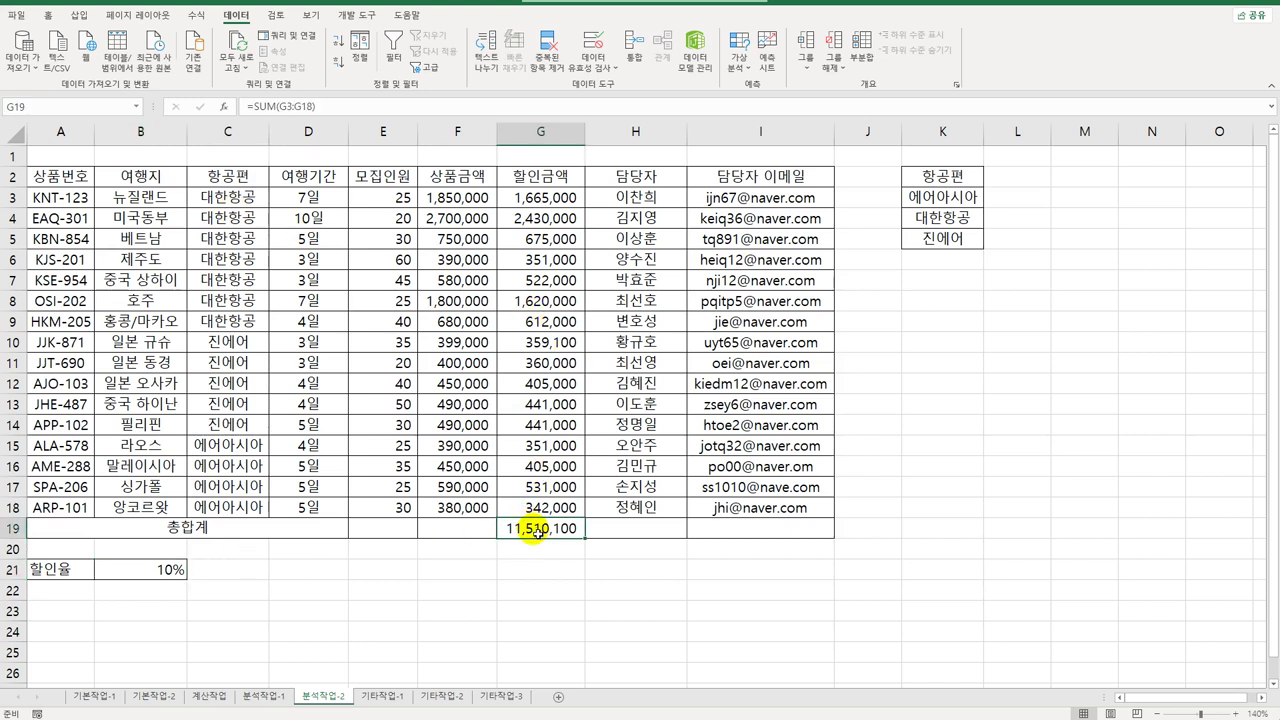
{"action": "left_click", "coordinate": [76, 112]}
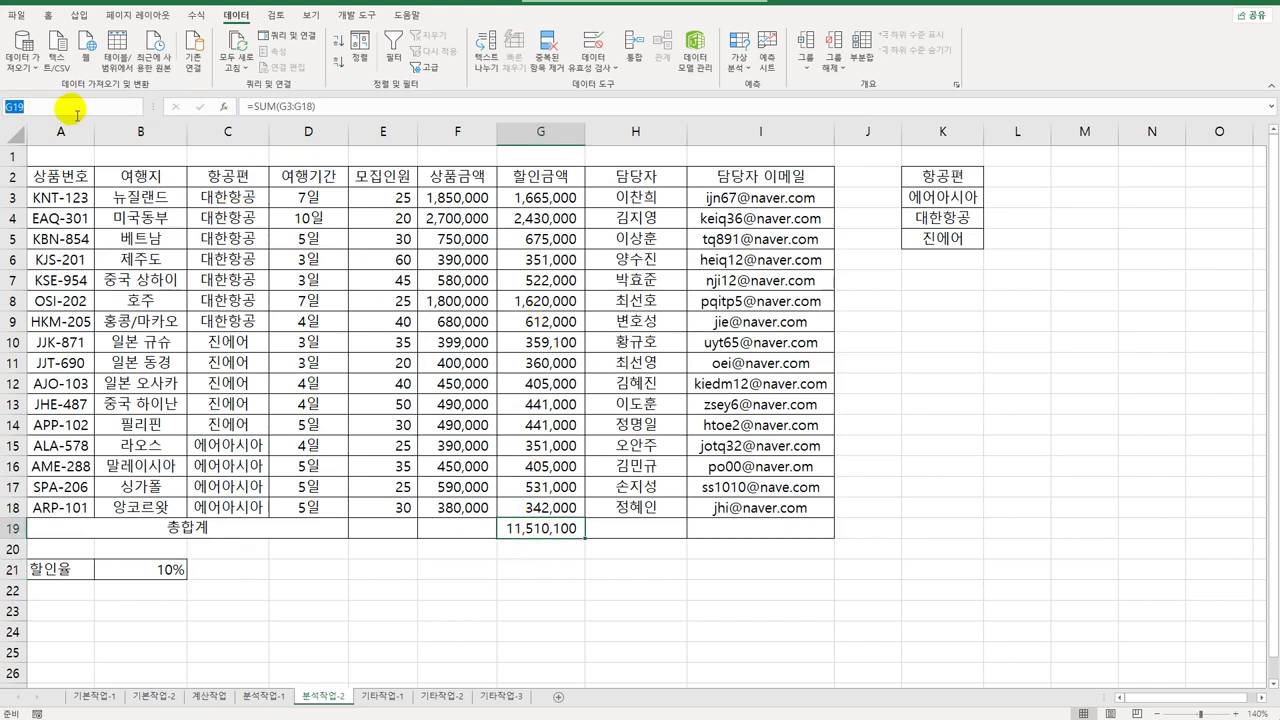
{"action": "type", "text": "ㅎ"}
{"action": "type", "text": "할인금액"}
{"action": "type", "text": "합계"}
{"action": "key", "text": "Return"}
- Add a scenario named 할인율 인하 with B21 as the changing cell and an empty description
{"action": "left_click", "coordinate": [170, 578]}
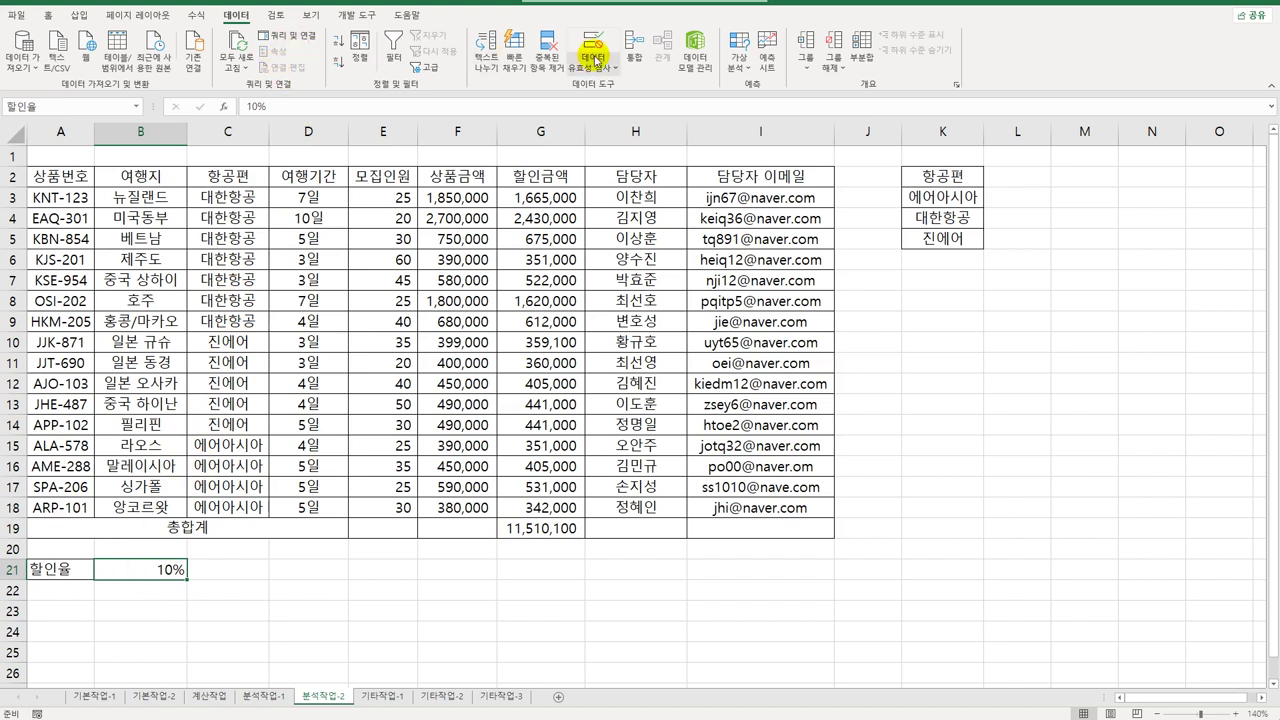
{"action": "left_click", "coordinate": [729, 72]}
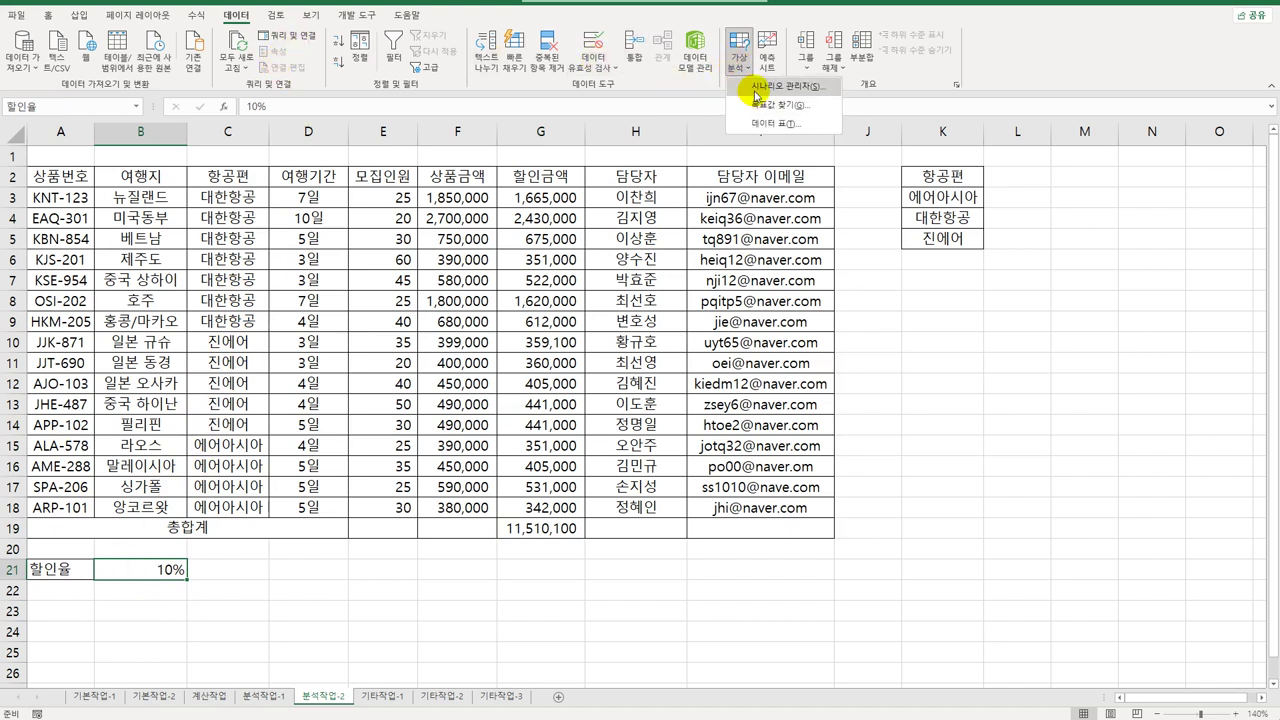
{"action": "left_click", "coordinate": [756, 94]}
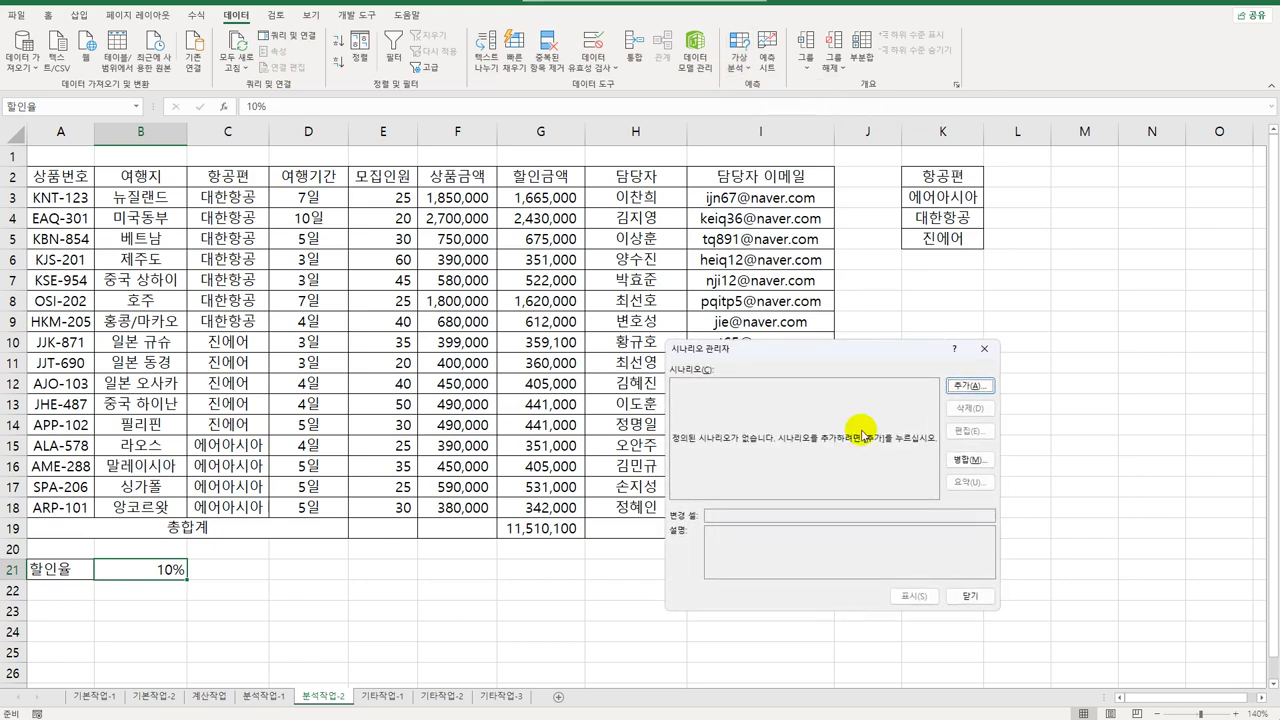
{"action": "left_click", "coordinate": [886, 382]}
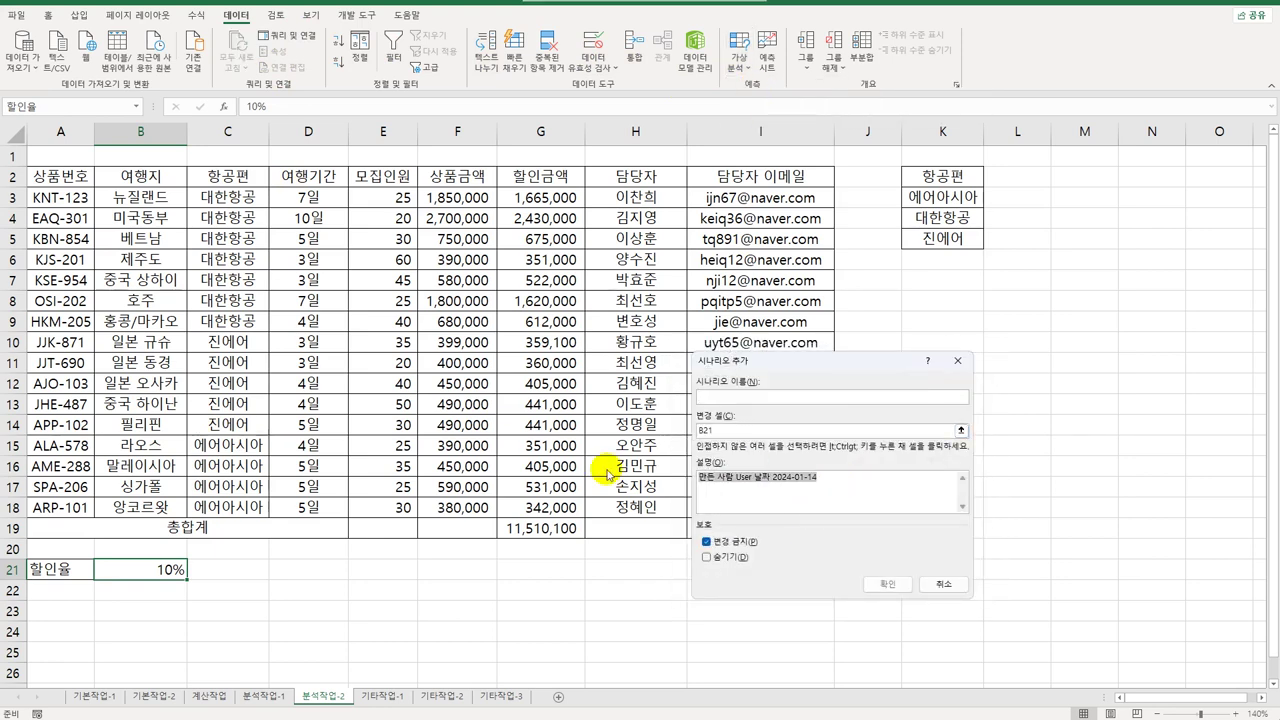
{"action": "left_click_drag", "start_coordinate": [846, 478], "coordinate": [600, 468]}
{"action": "key", "text": "Delete"}
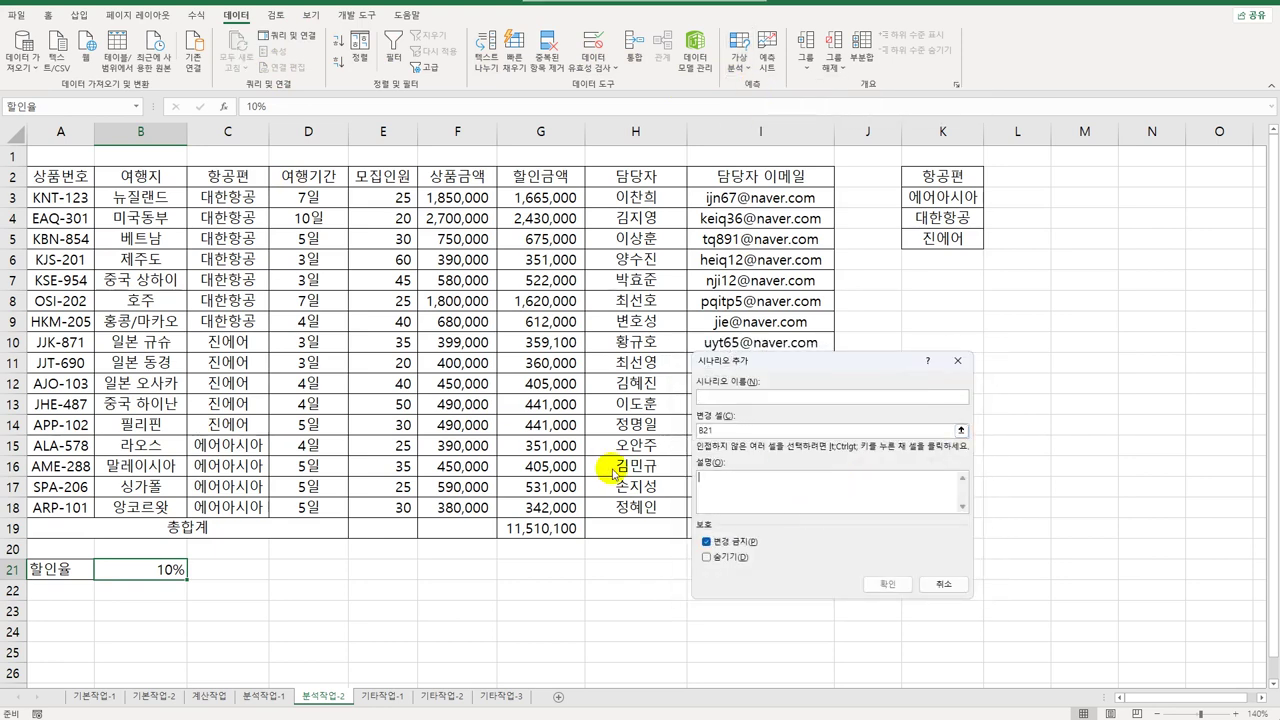
{"action": "left_click", "coordinate": [710, 400]}
{"action": "type", "text": "할인율"}
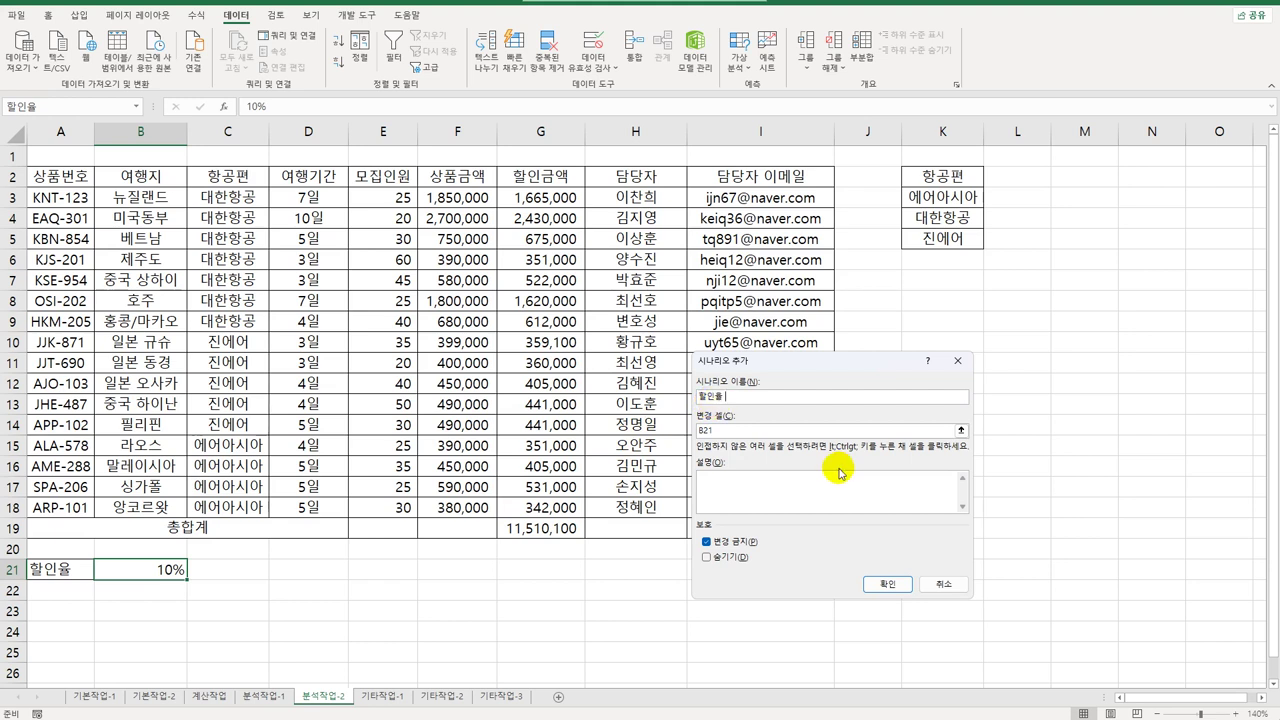
{"action": "type", "text": " 인상"}
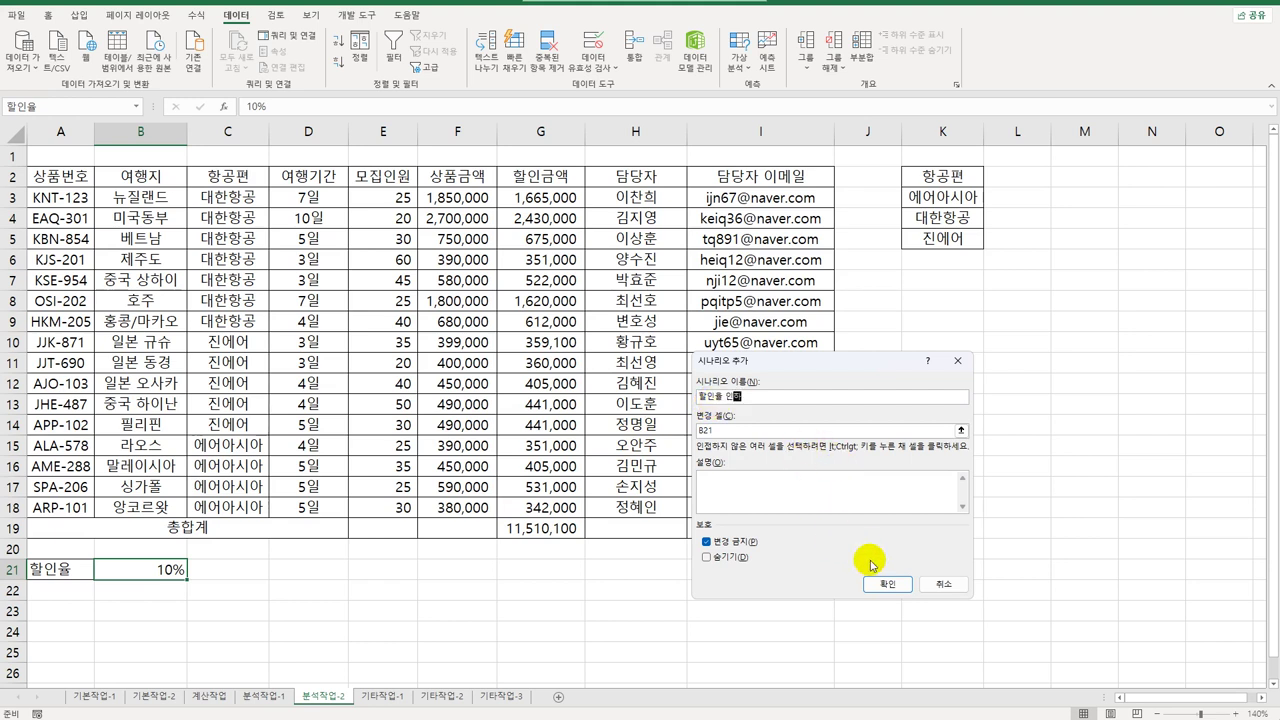
{"action": "left_click", "coordinate": [887, 583]}
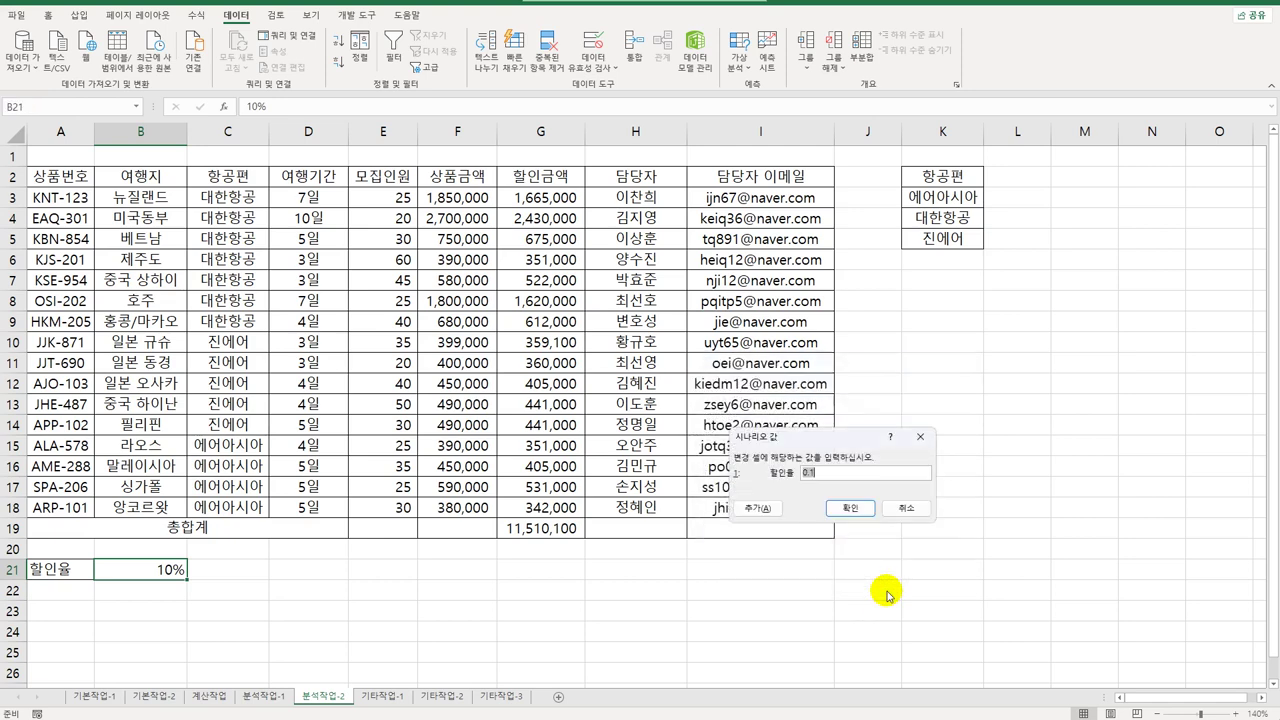
- Set the 할인율 value of the 할인율 인하 scenario to 5% and continue to adding another scenario
{"action": "type", "text": "6"}
{"action": "key", "text": "BackSpace"}
{"action": "key", "text": "BackSpace"}
{"action": "type", "text": "5%"}
{"action": "left_click", "coordinate": [757, 508]}
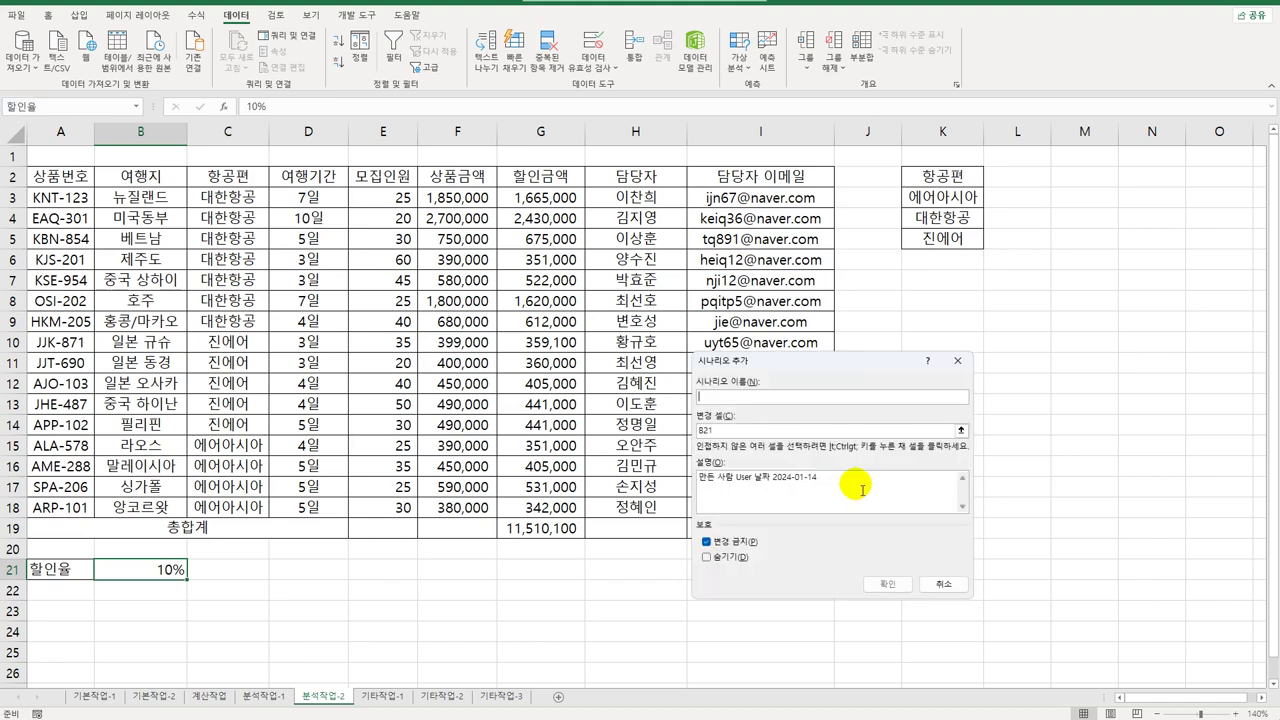
- Add a scenario named 할인율 인상 with an empty description that changes B21 to 15%
{"action": "key", "text": "Delete"}
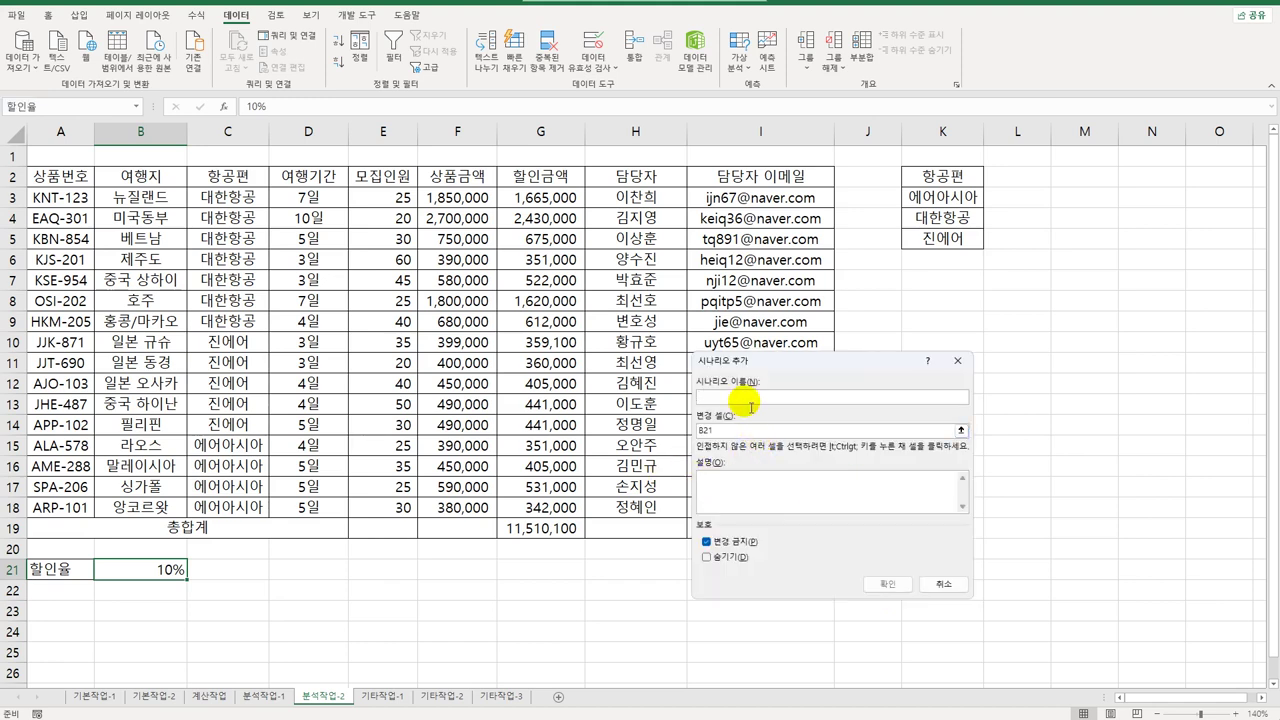
{"action": "type", "text": "할인율 인상"}
{"action": "key", "text": "Tab"}
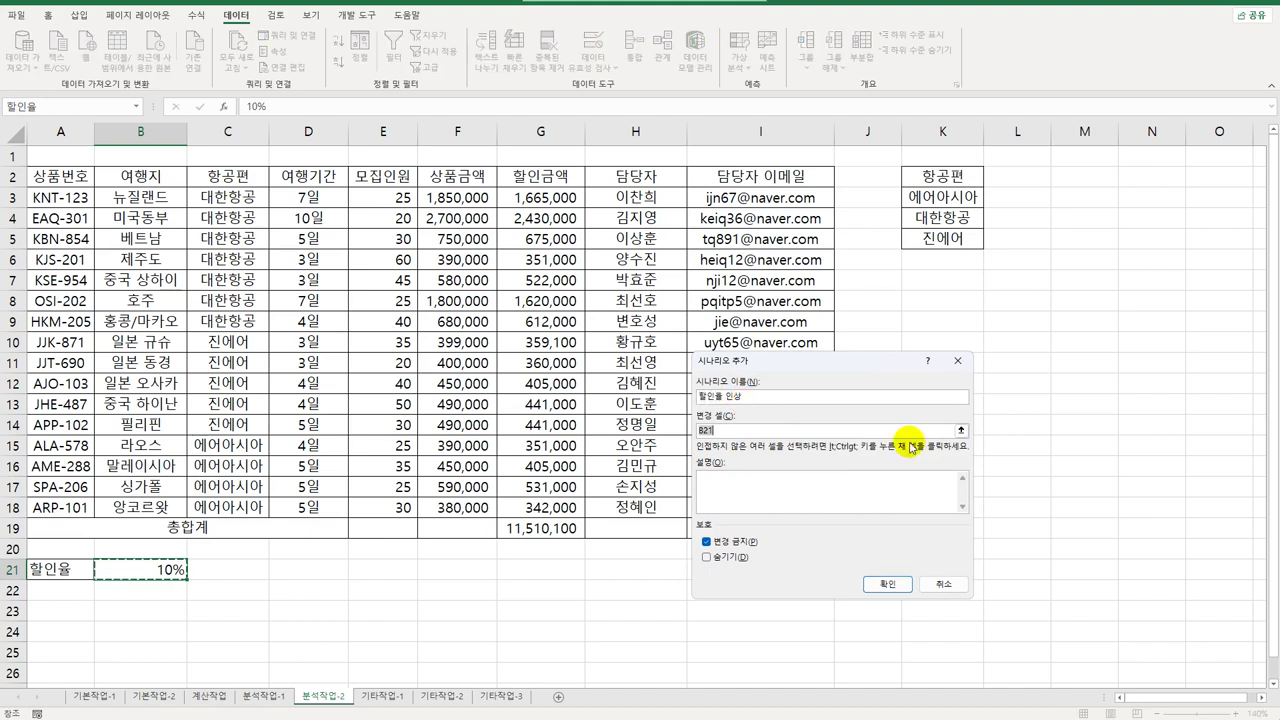
{"action": "left_click", "coordinate": [886, 584]}
{"action": "type", "text": "15"}
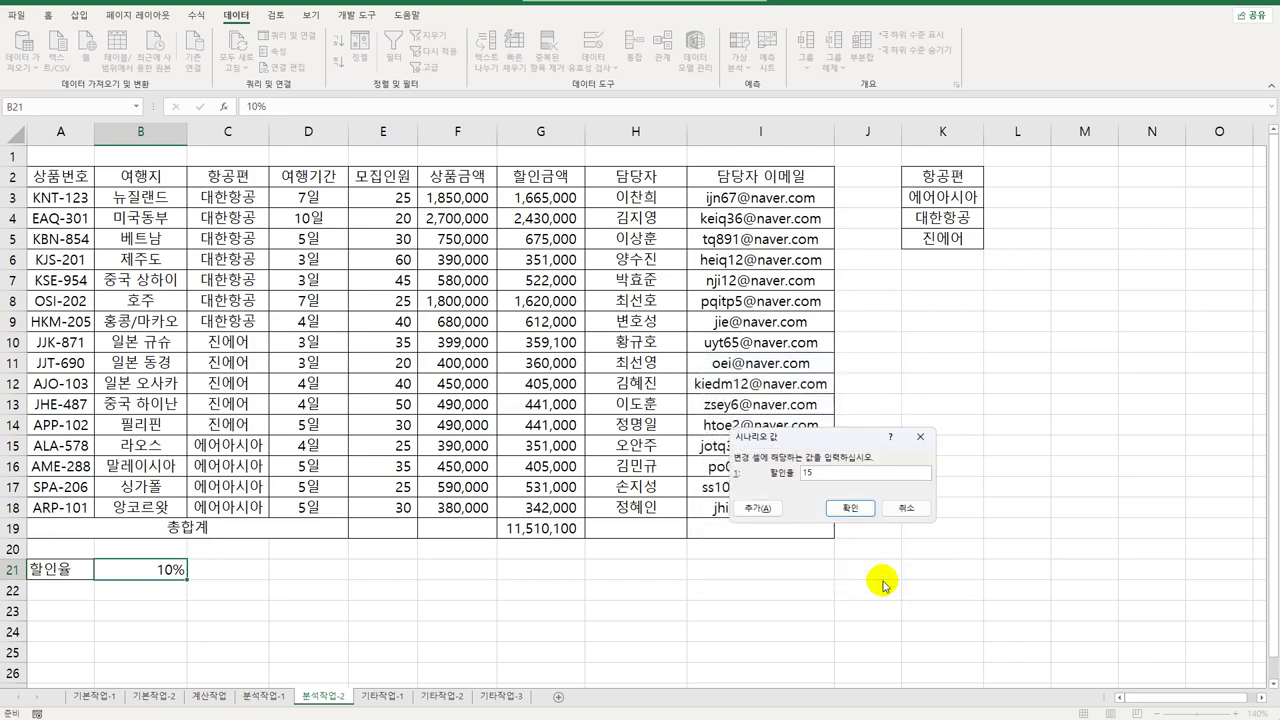
{"action": "left_click", "coordinate": [850, 508]}
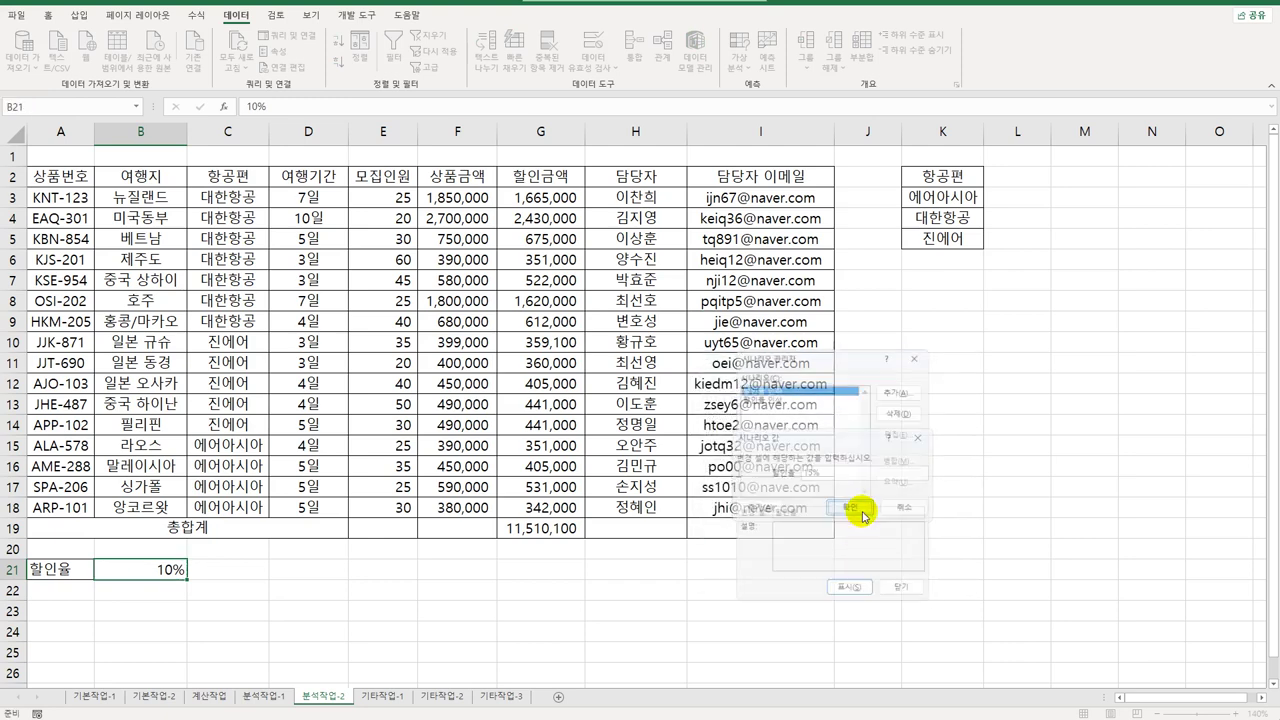
- Generate a 시나리오 요약 report with G19 as the result cell
{"action": "left_click", "coordinate": [904, 484]}
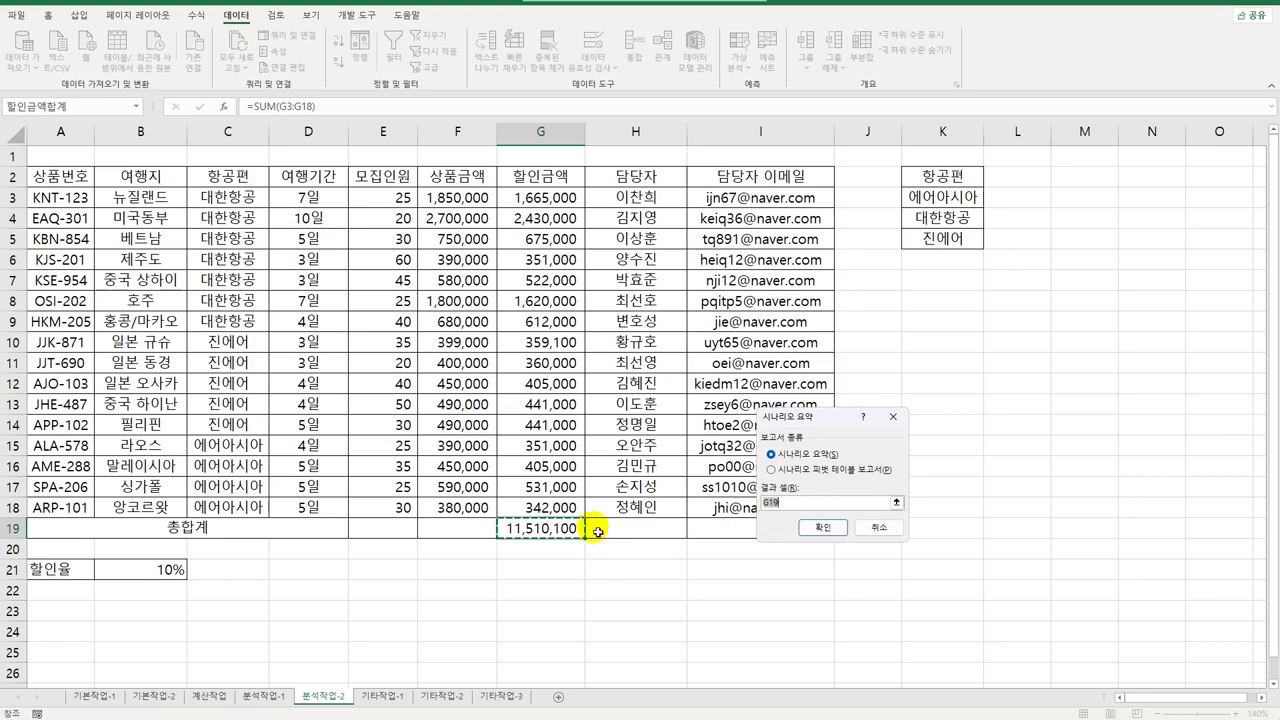
{"action": "left_click", "coordinate": [548, 540]}
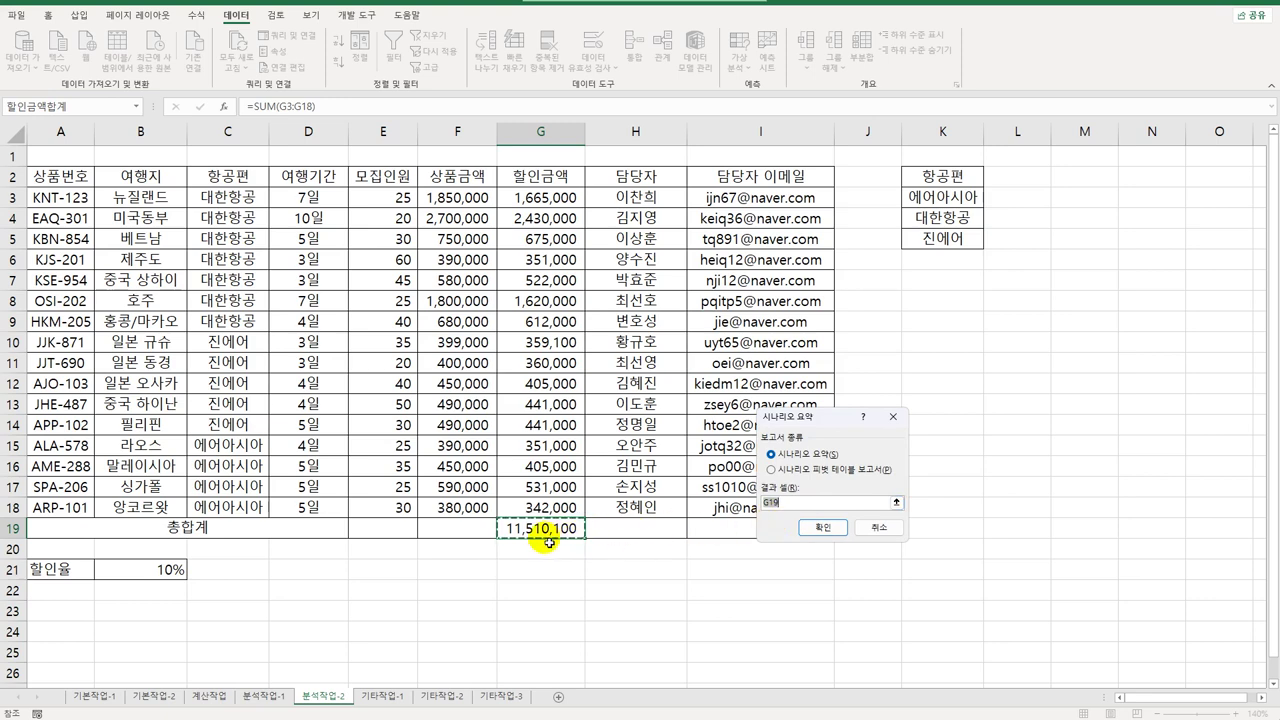
{"action": "left_click", "coordinate": [822, 527]}
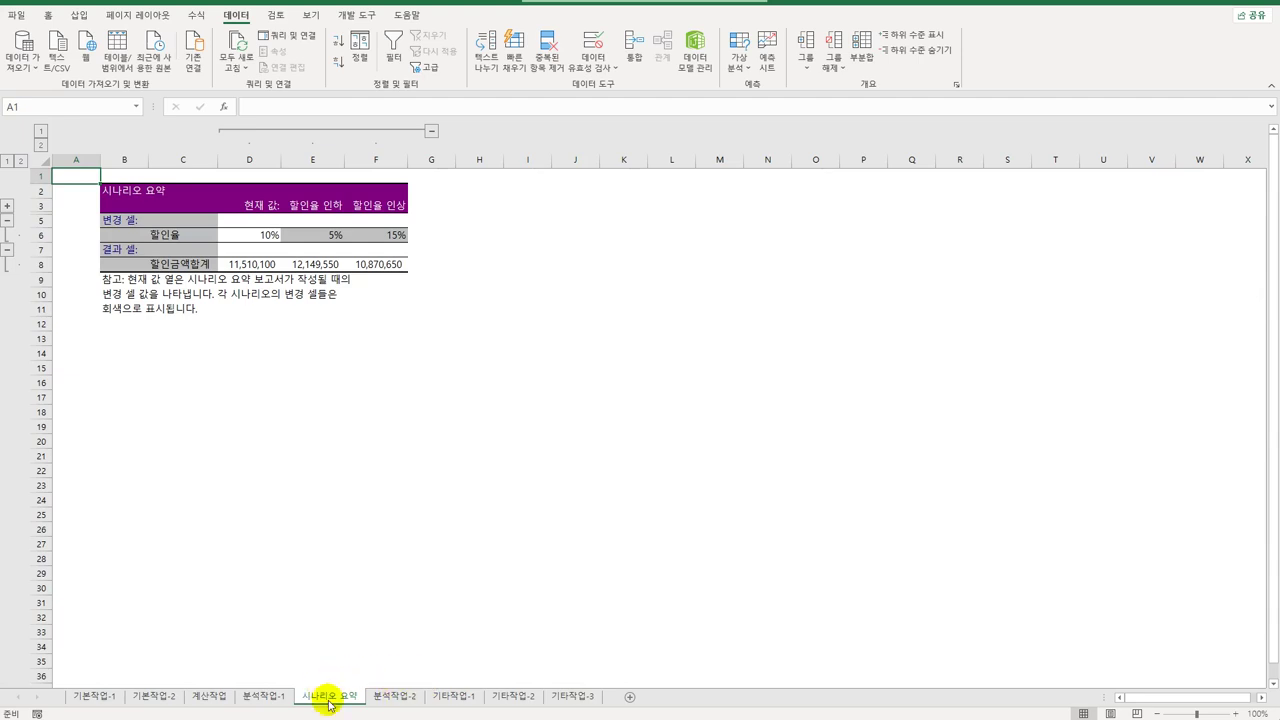
- Examine the 할인율 and 할인금액합계 values of each scenario on the 시나리오 요약 sheet at 130% zoom
{"action": "left_click", "coordinate": [1236, 714]}
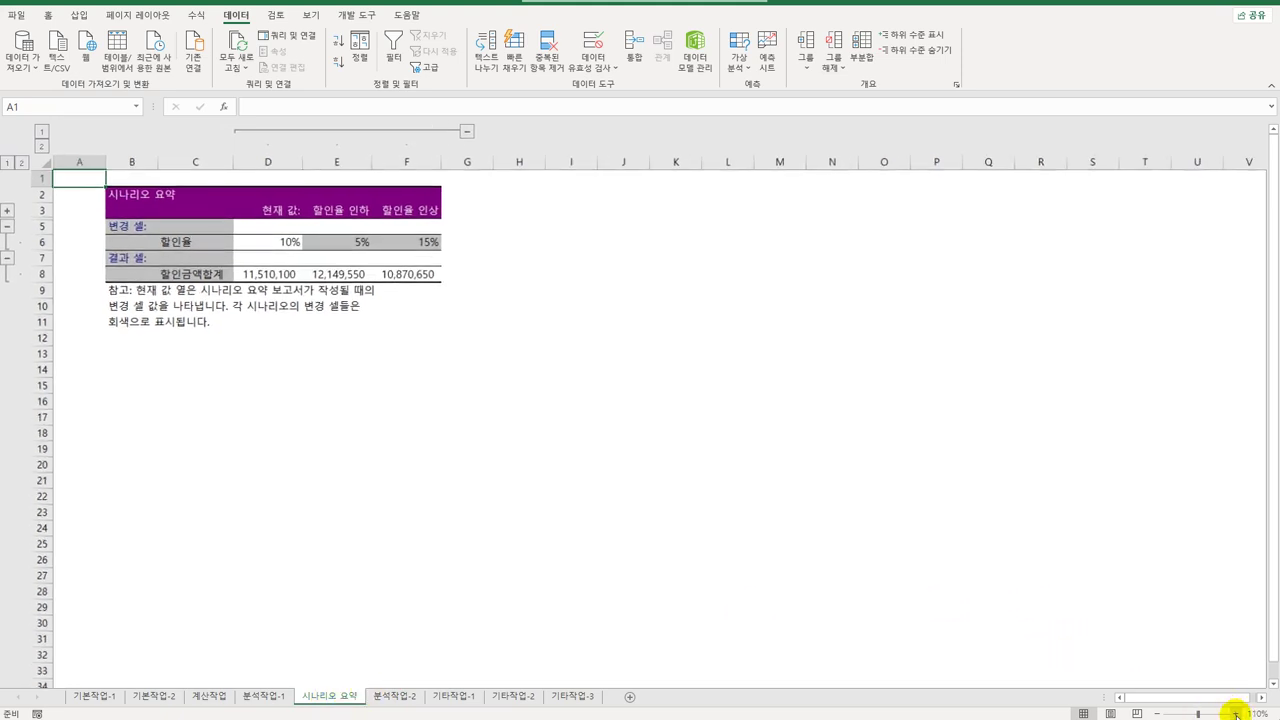
{"action": "left_click", "coordinate": [1236, 714]}
{"action": "left_click", "coordinate": [1236, 714]}
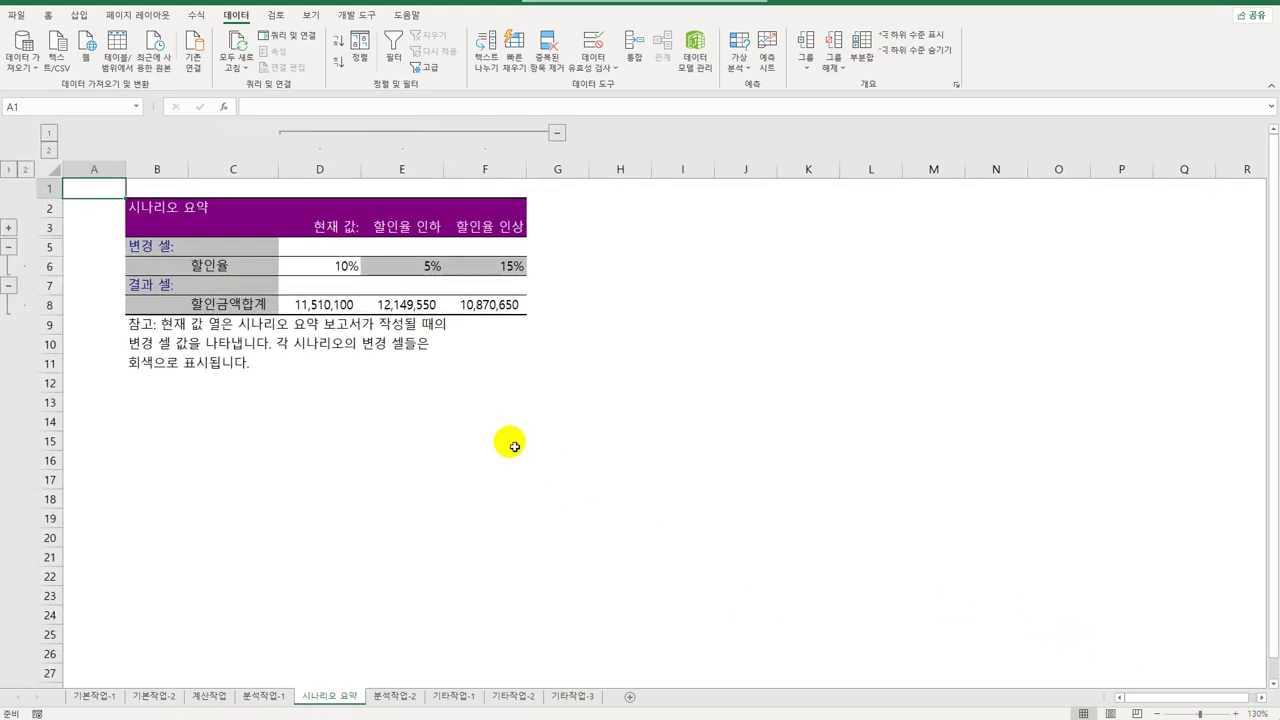
{"action": "left_click", "coordinate": [337, 266]}
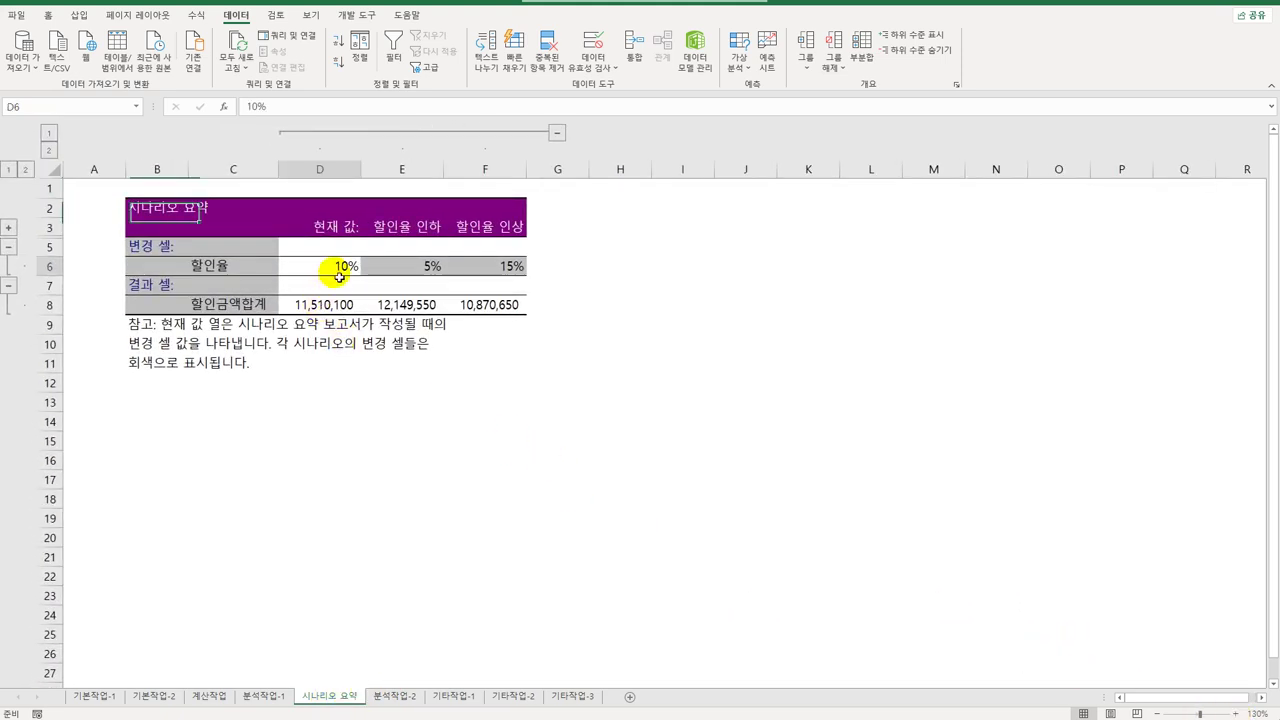
{"action": "left_click", "coordinate": [487, 269]}
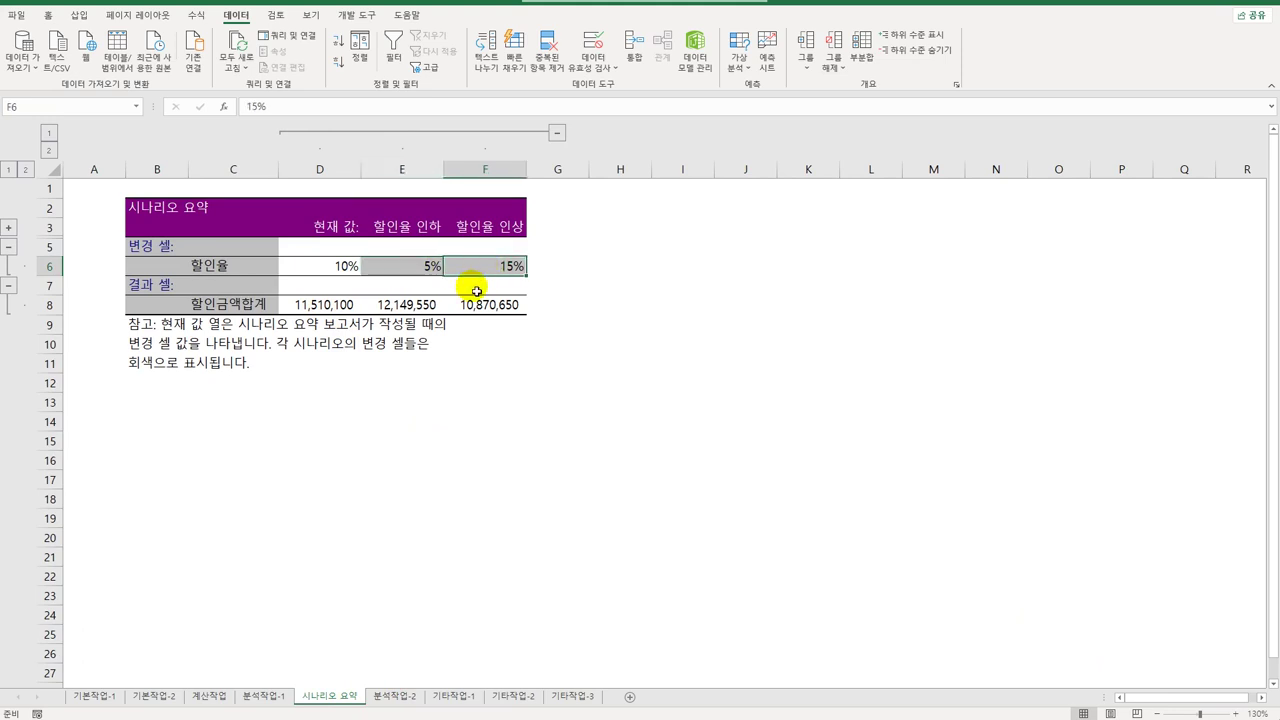
{"action": "left_click", "coordinate": [410, 306]}
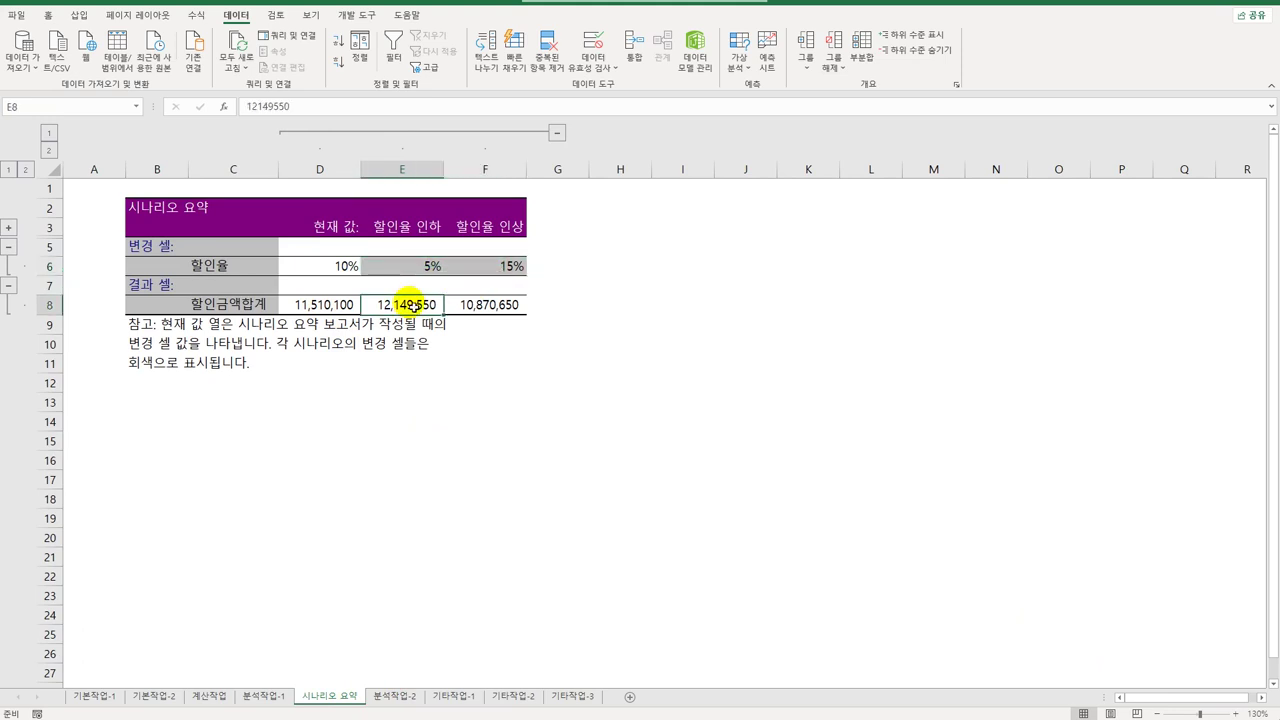
{"action": "left_click", "coordinate": [474, 309]}
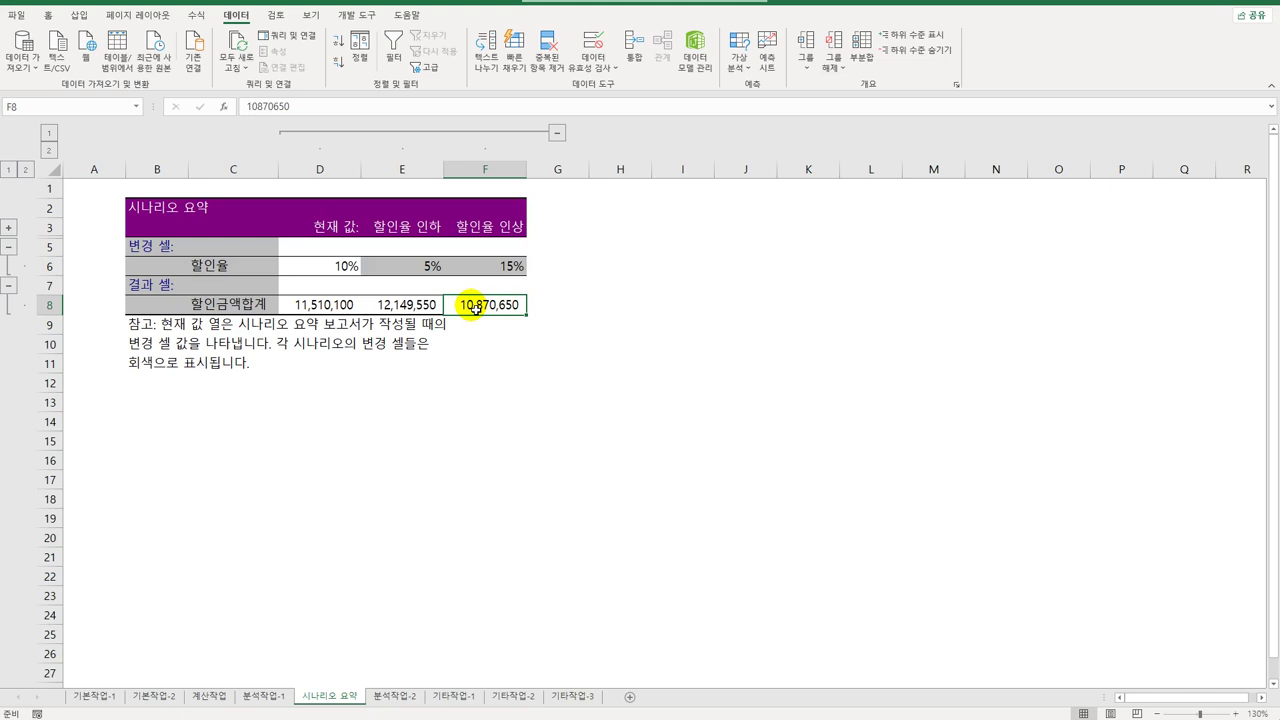
- Delete the 상품금액 series from the column chart on the 기타작업-1 sheet
{"action": "left_click", "coordinate": [454, 695]}
{"action": "scroll", "coordinate": [430, 520], "scroll_direction": "down", "scroll_amount": 6}
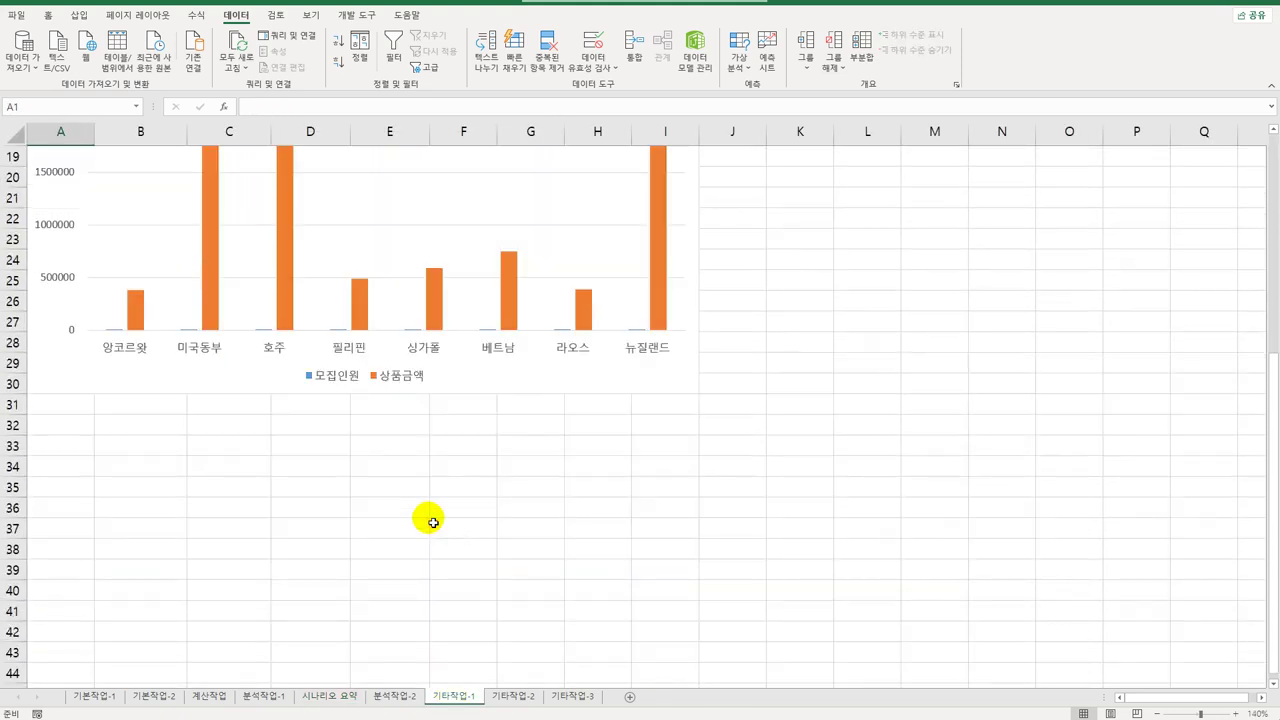
{"action": "scroll", "coordinate": [430, 520], "scroll_direction": "up", "scroll_amount": 3}
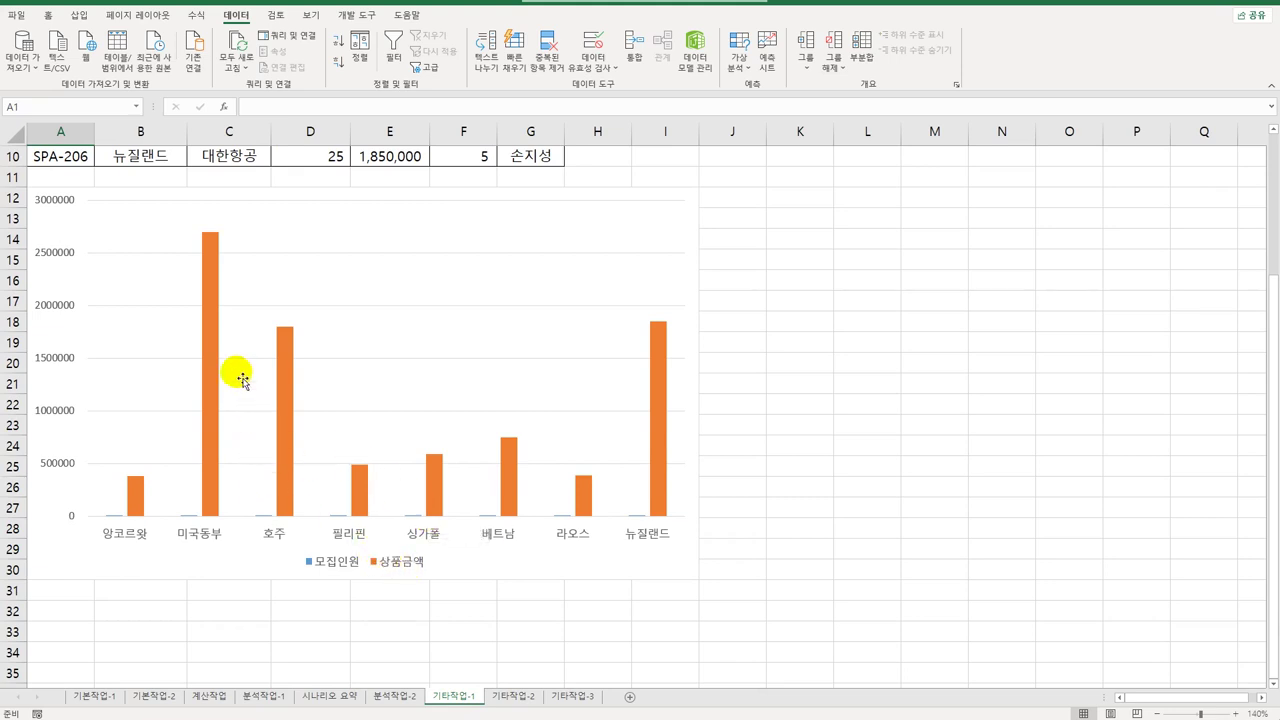
{"action": "left_click", "coordinate": [212, 330]}
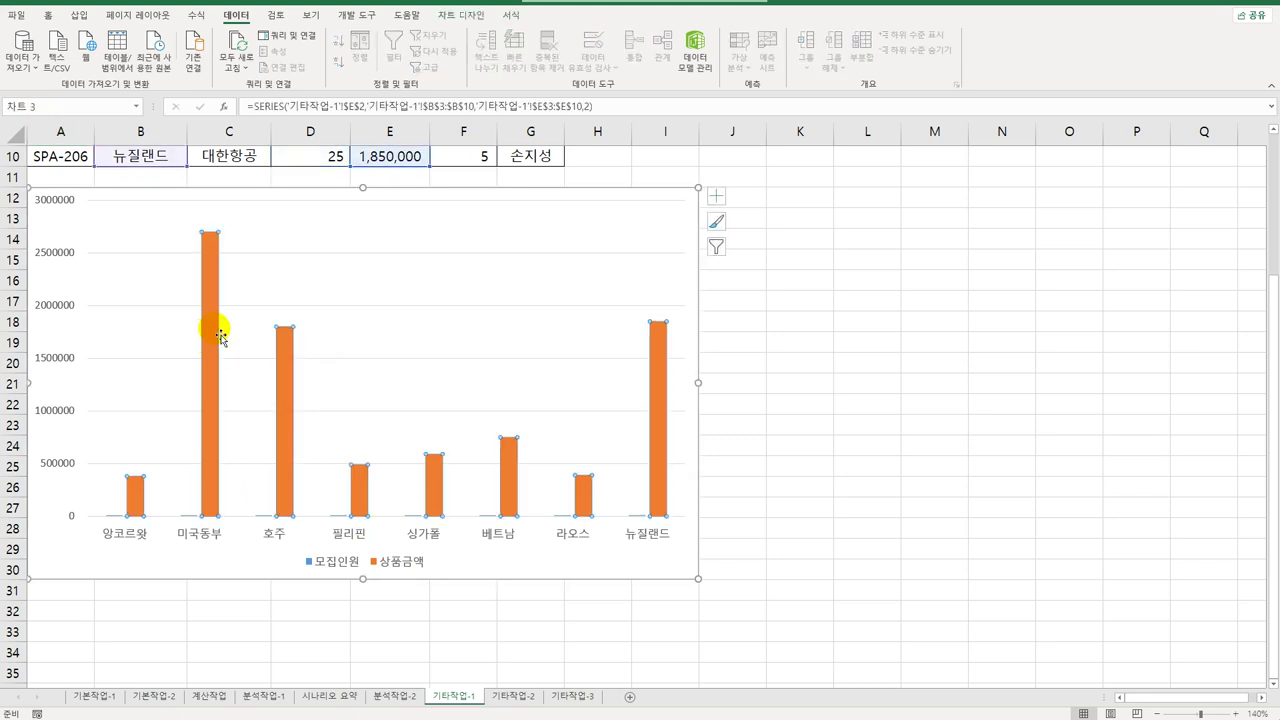
{"action": "key", "text": "Delete"}
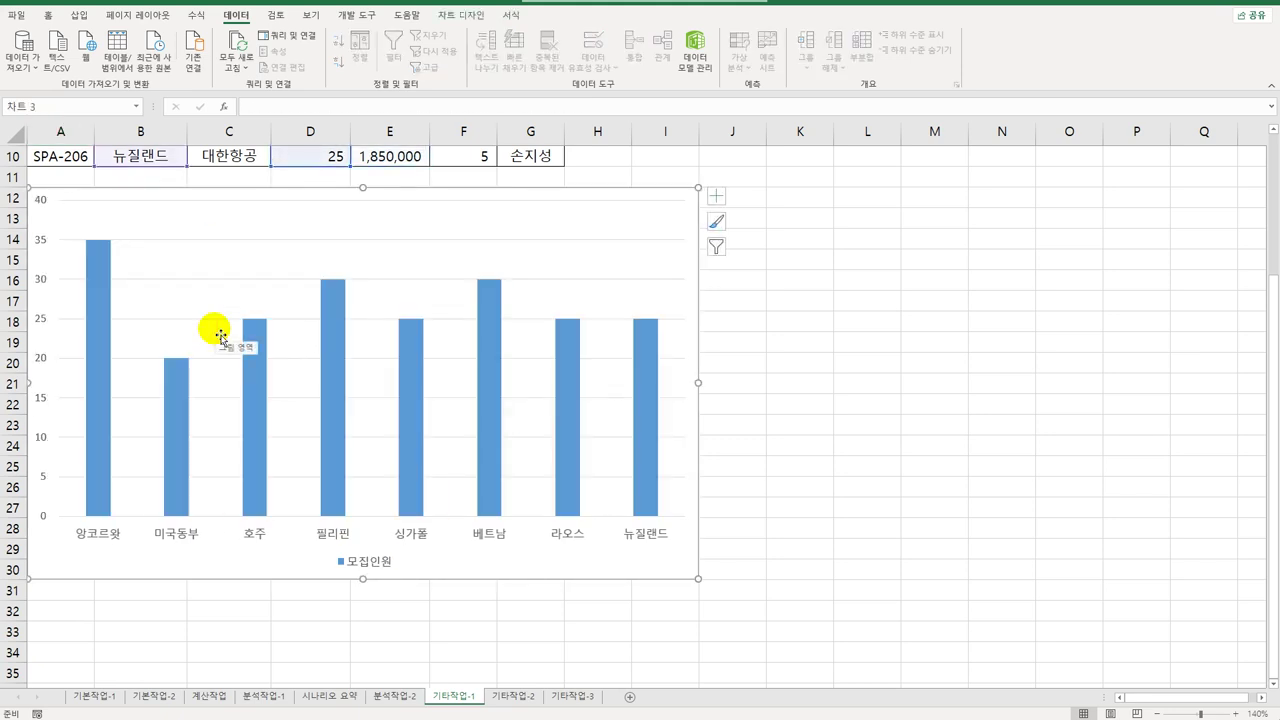
- Change the chart type of the remaining 모집인원 series to 원형 대 원형
{"action": "left_click", "coordinate": [99, 292]}
{"action": "right_click", "coordinate": [101, 279]}
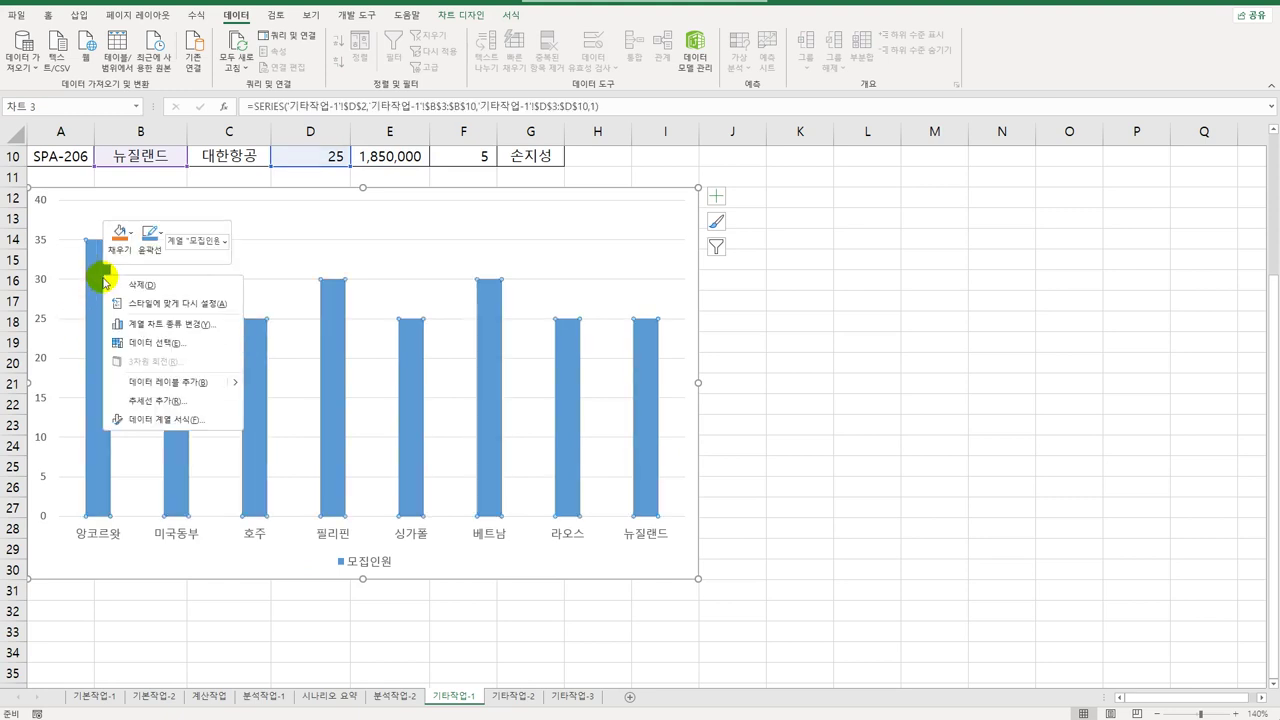
{"action": "left_click", "coordinate": [178, 333]}
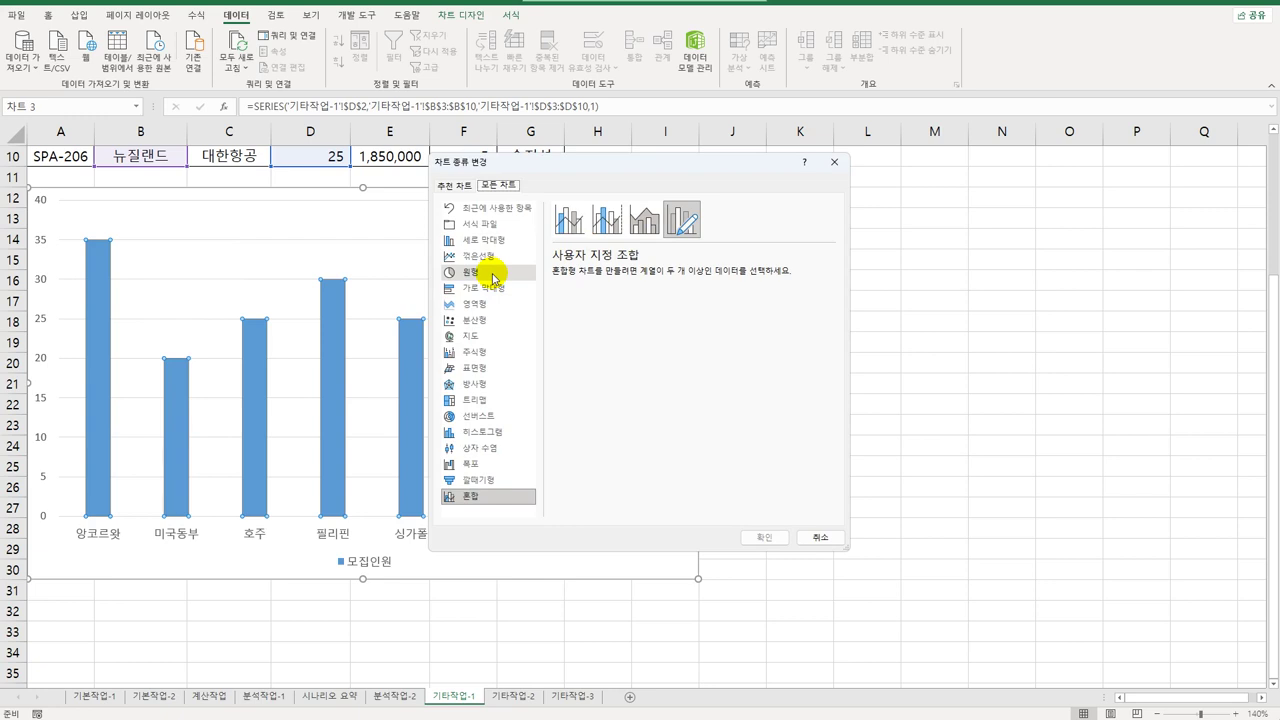
{"action": "left_click", "coordinate": [493, 274]}
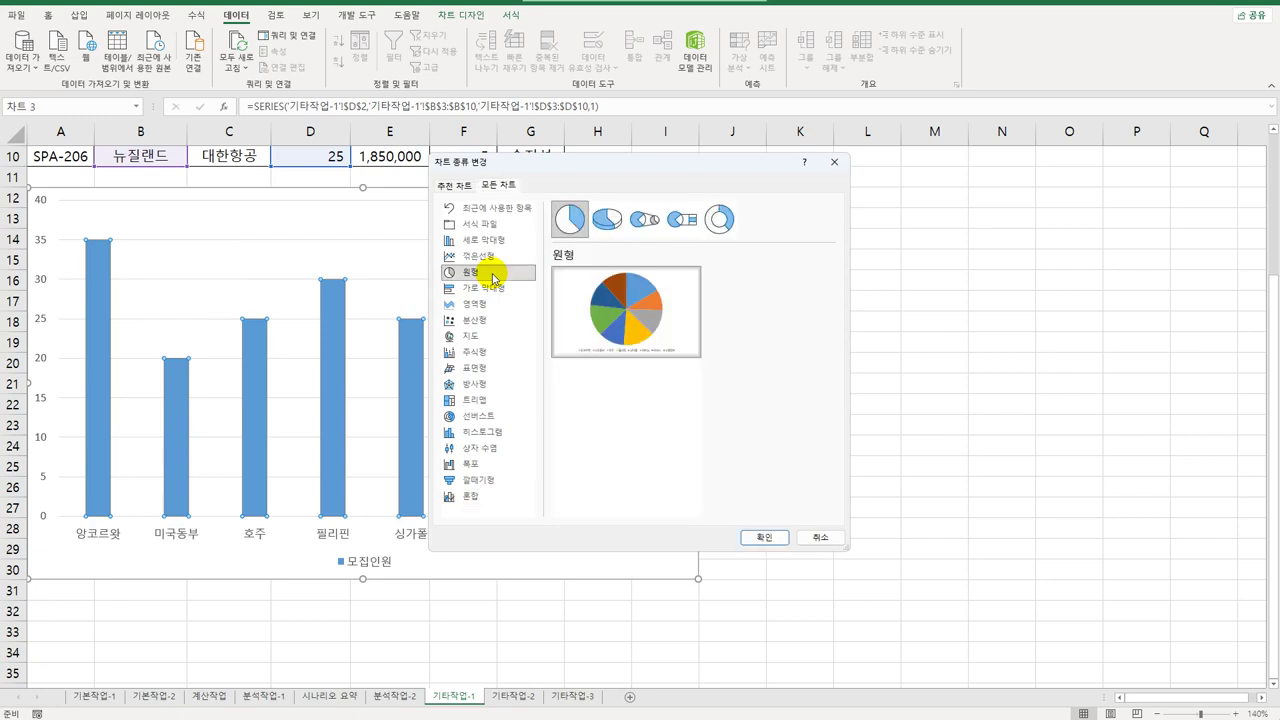
{"action": "left_click", "coordinate": [638, 218]}
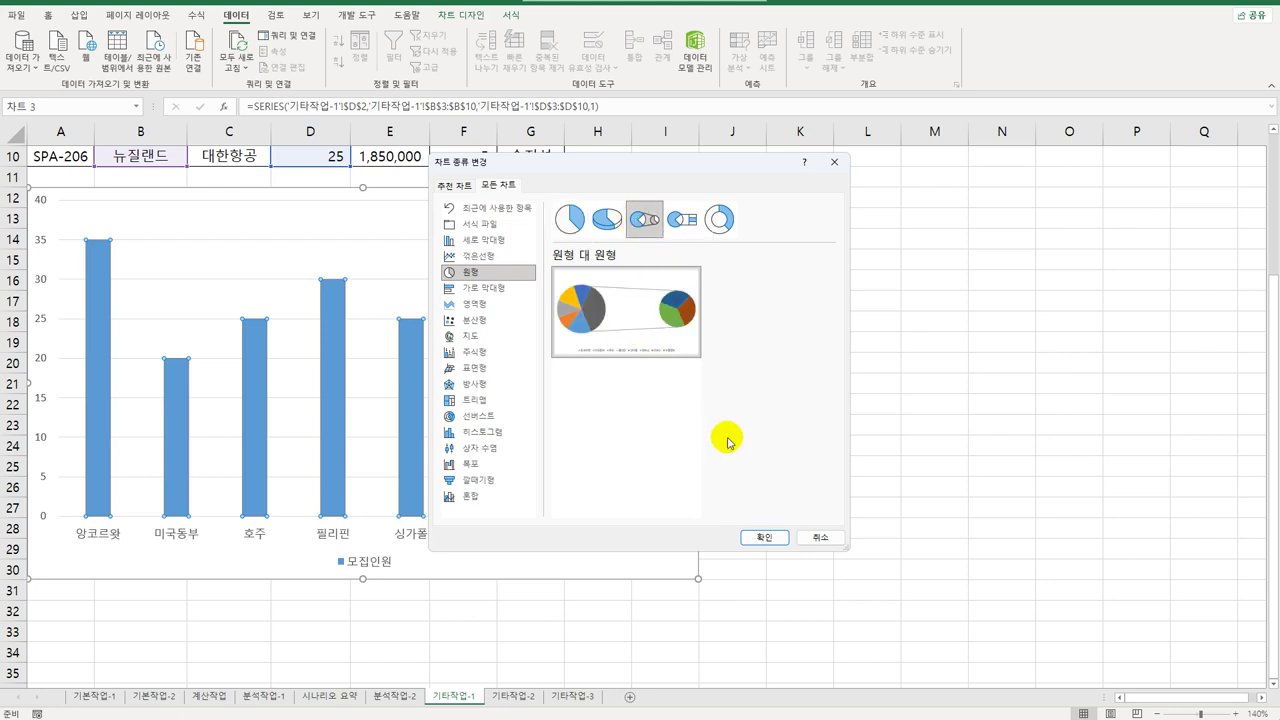
{"action": "left_click", "coordinate": [764, 537]}
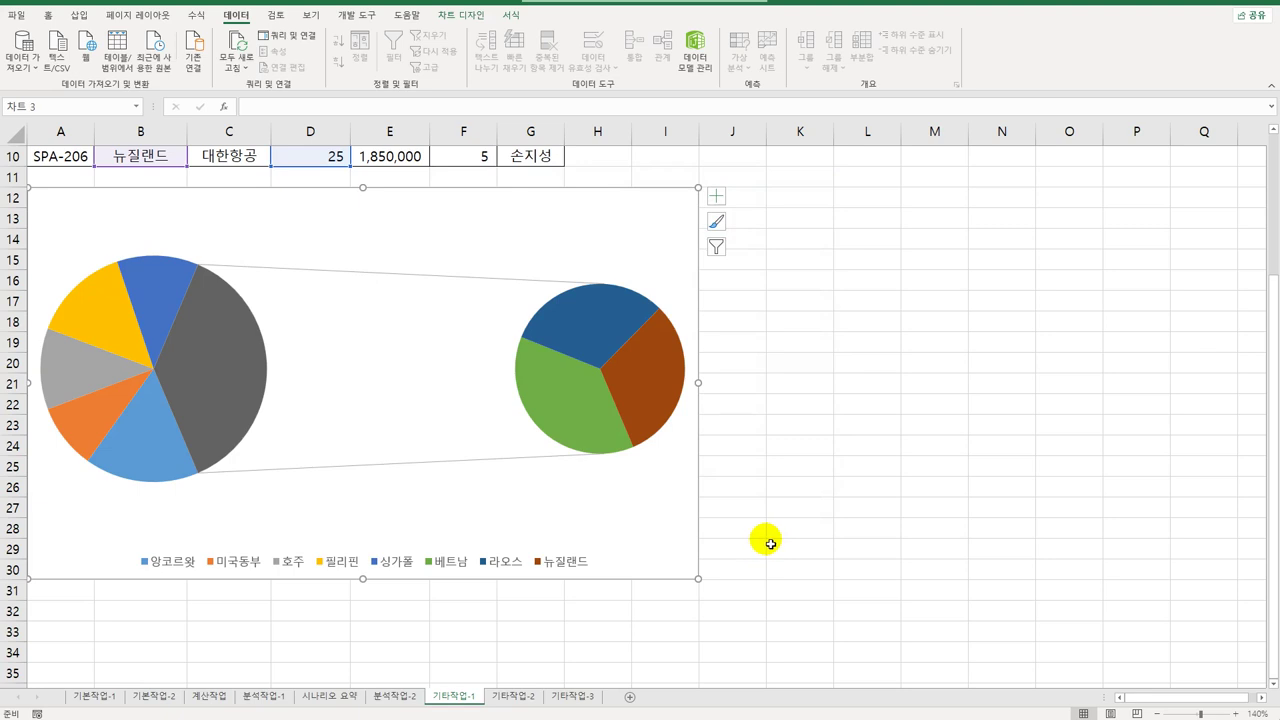
- Add a chart title to the pie-of-pie chart and make it read 여행지별 모집인원
{"action": "left_click", "coordinate": [718, 200]}
{"action": "left_click", "coordinate": [766, 213]}
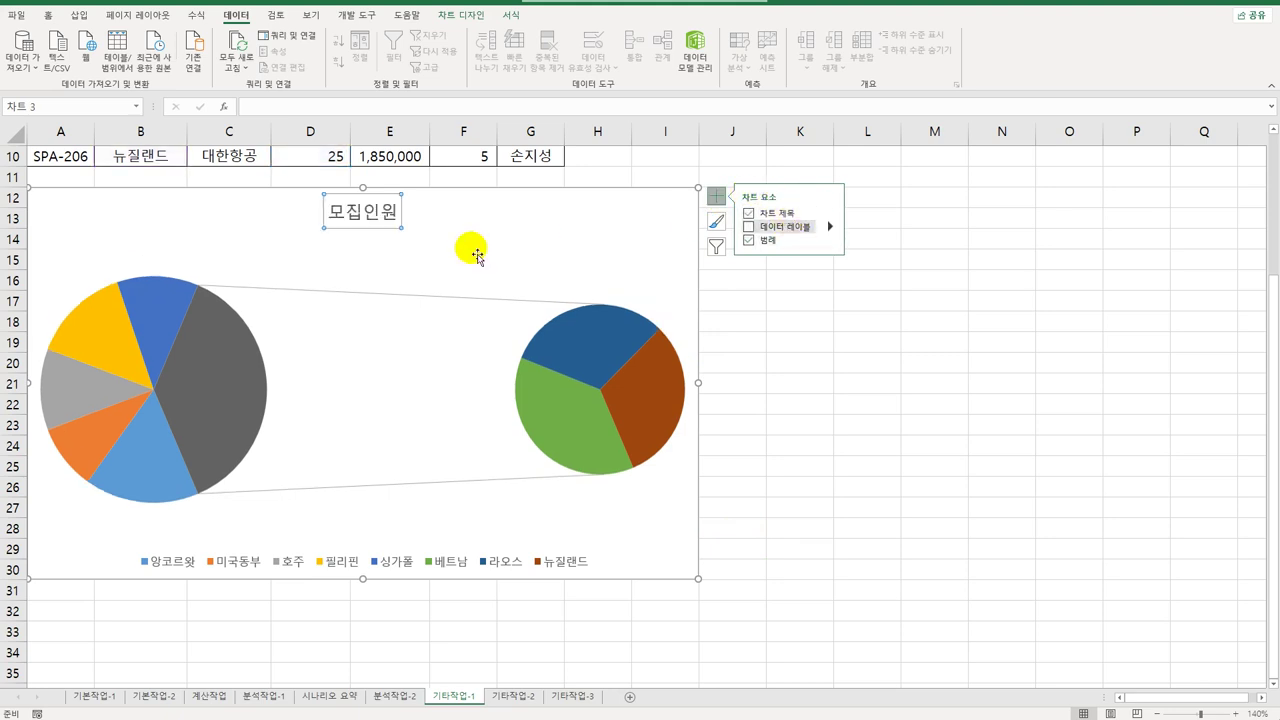
{"action": "left_click", "coordinate": [337, 219]}
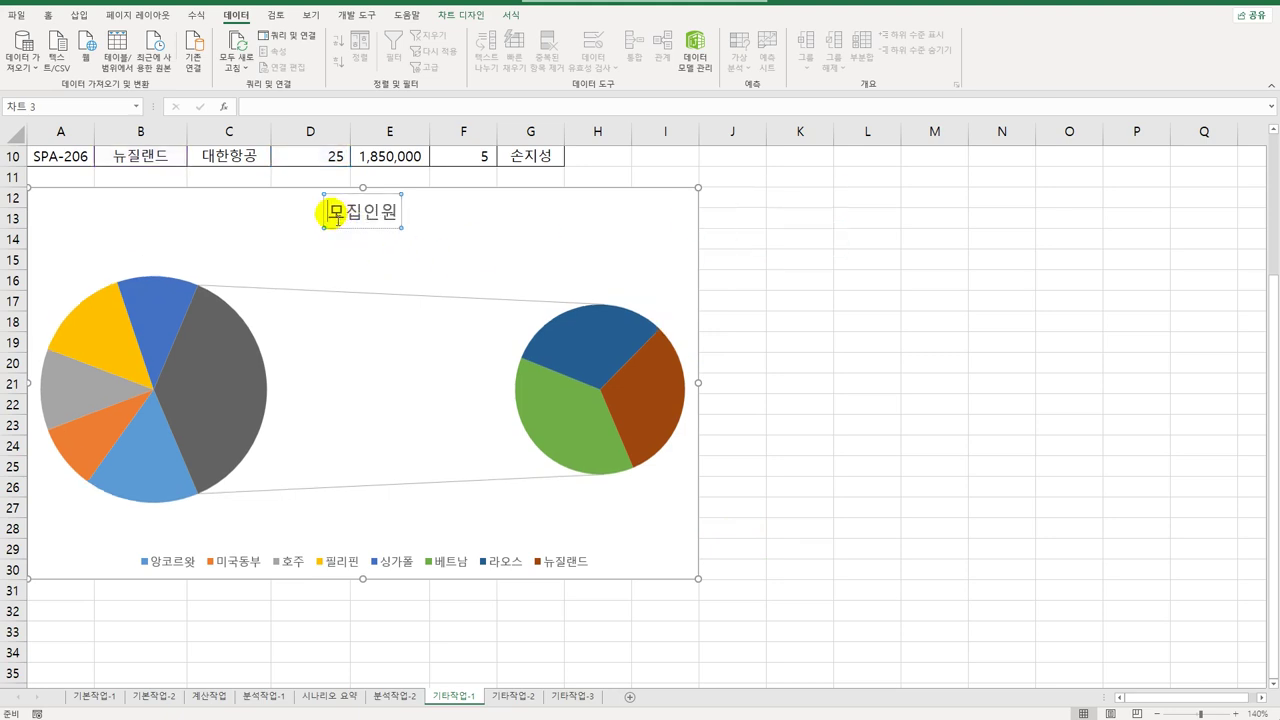
{"action": "type", "text": "여행지"}
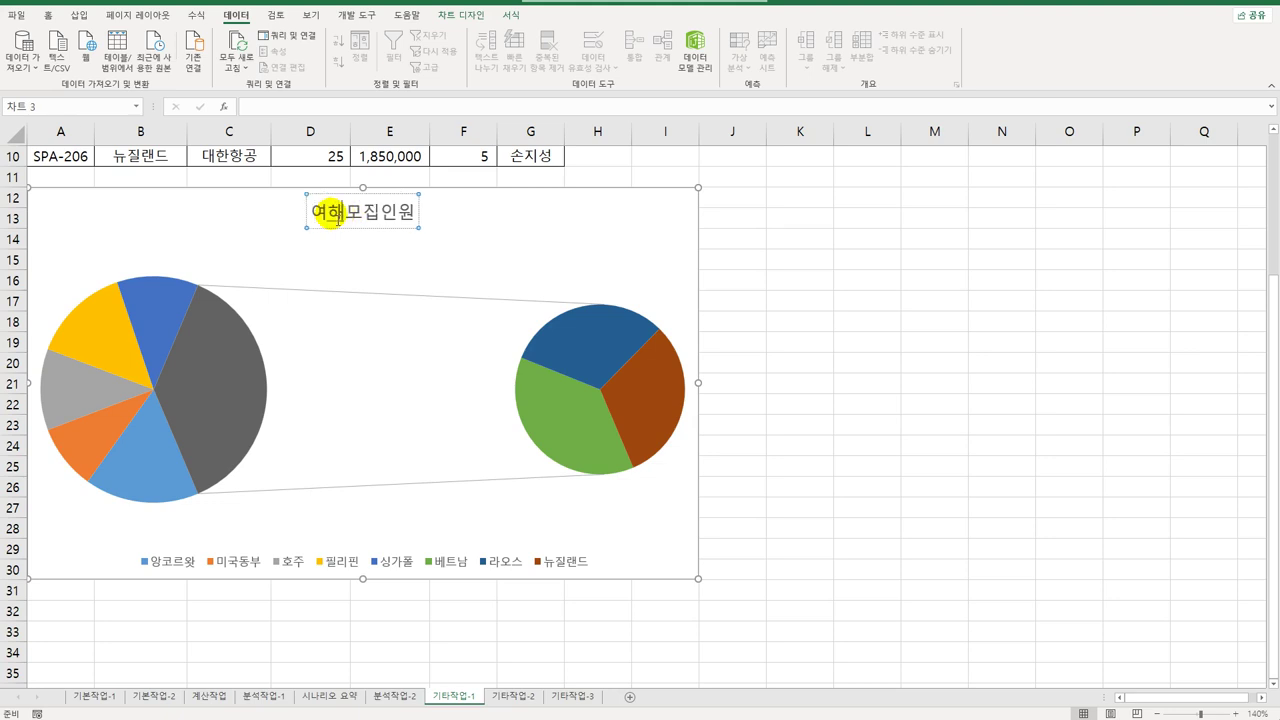
{"action": "type", "text": "별"}
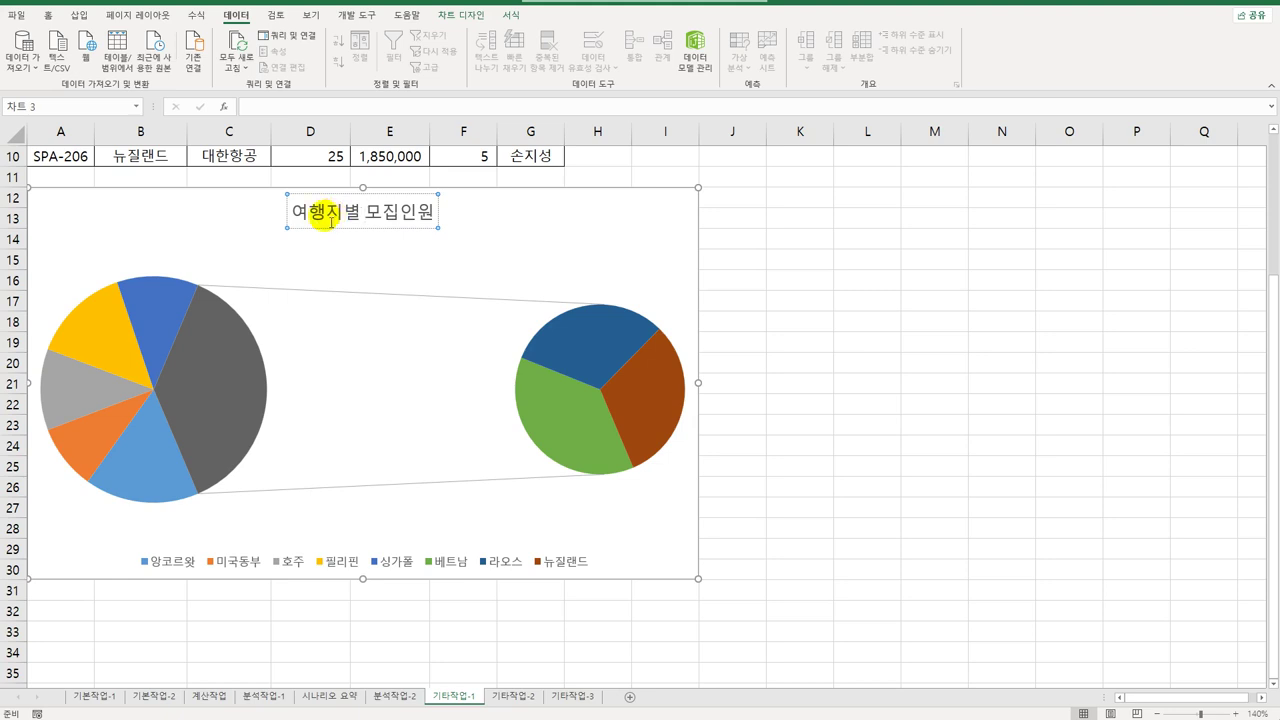
- Apply the shape style 미세 효과 - 파랑, 강조 1 to the chart title
{"action": "left_click", "coordinate": [349, 229]}
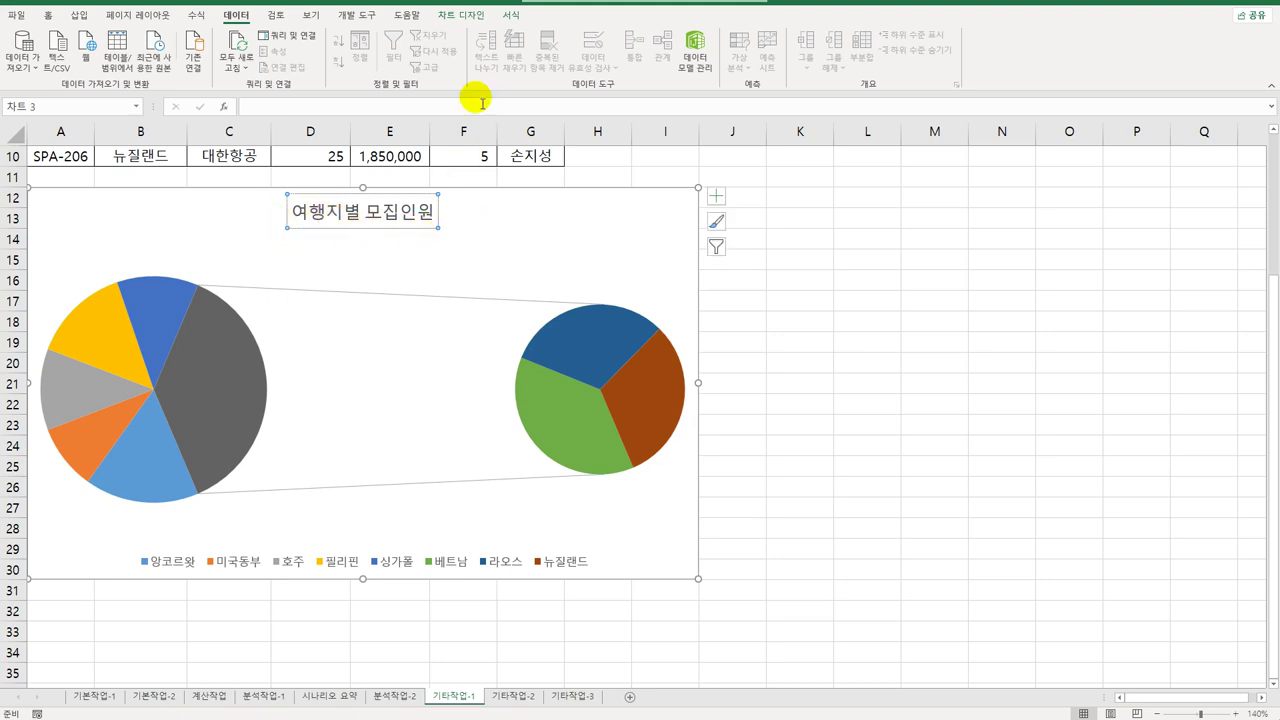
{"action": "left_click", "coordinate": [511, 15]}
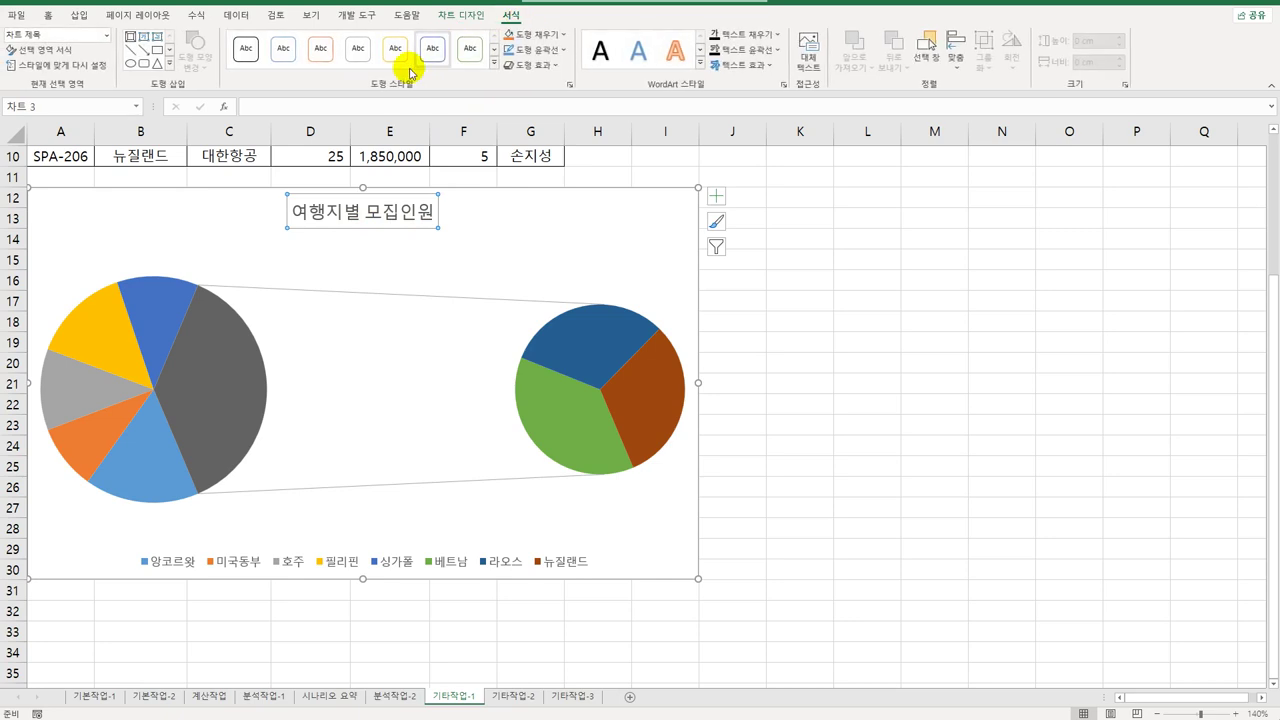
{"action": "left_click", "coordinate": [493, 64]}
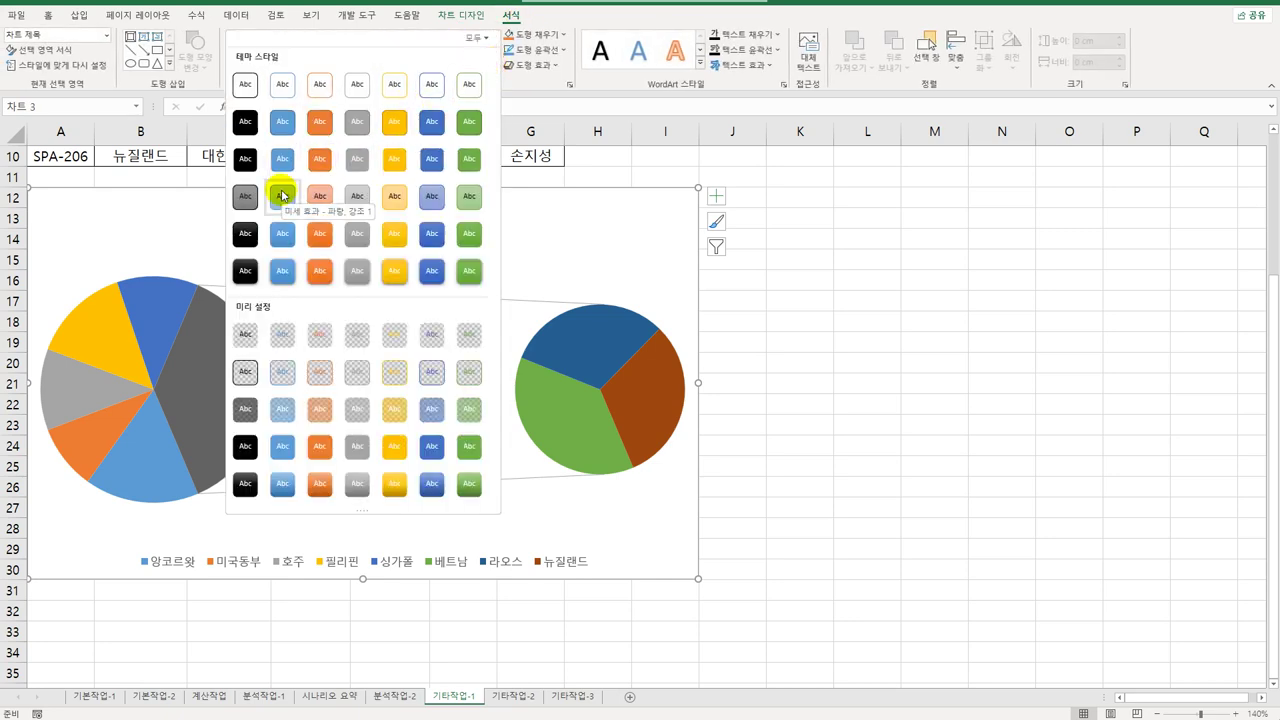
{"action": "left_click", "coordinate": [283, 196]}
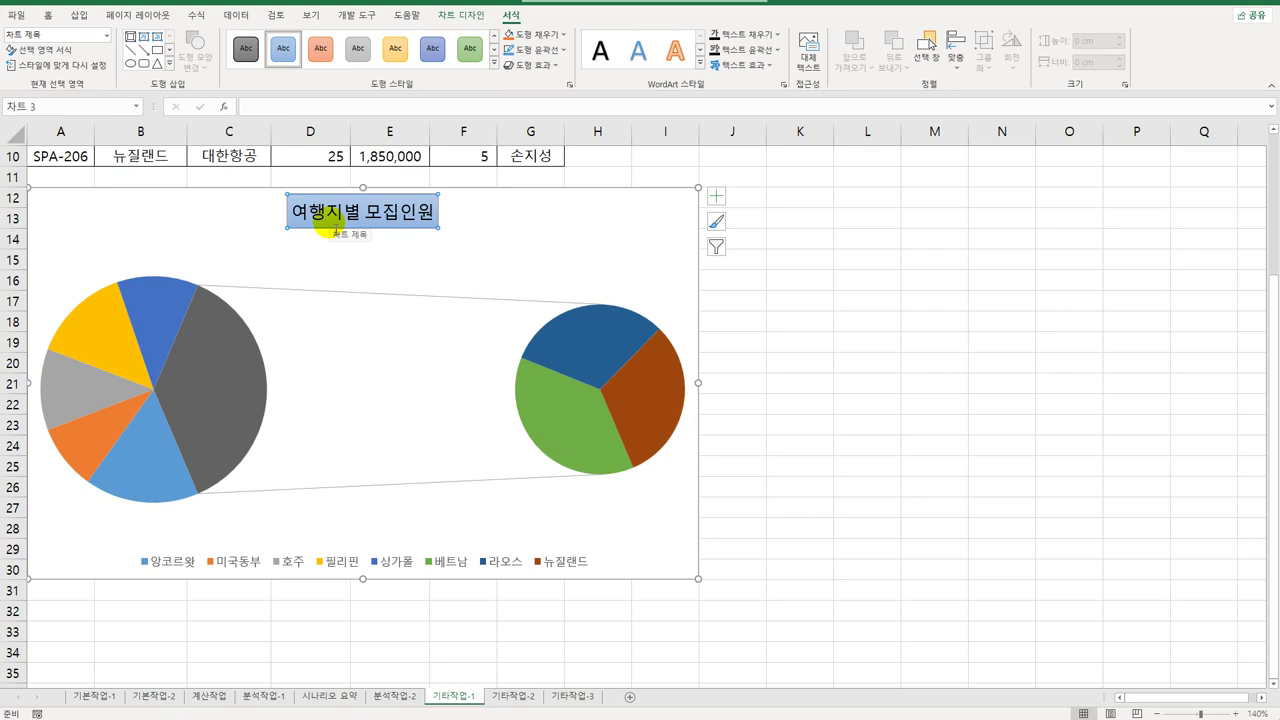
- Format the 모집인원 series with a 간격 너비 of 90% and a 둘째 영역 크기 of 80%
{"action": "left_click", "coordinate": [251, 397]}
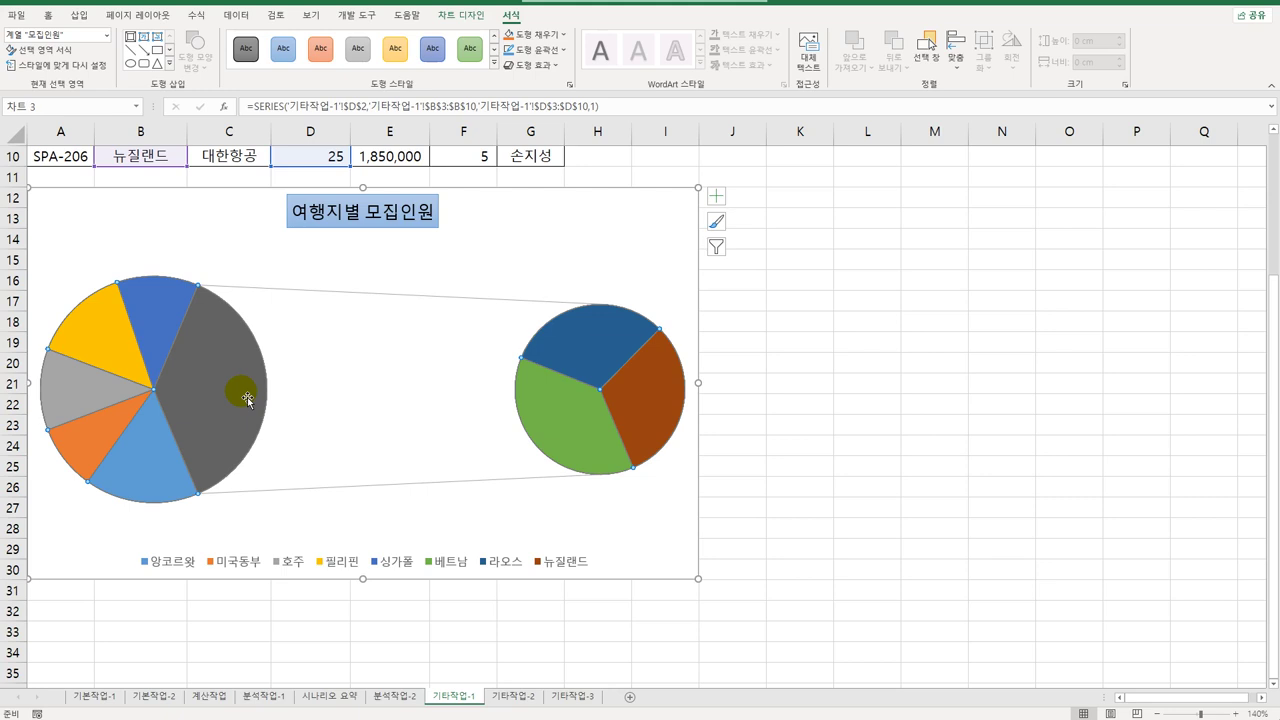
{"action": "right_click", "coordinate": [247, 398]}
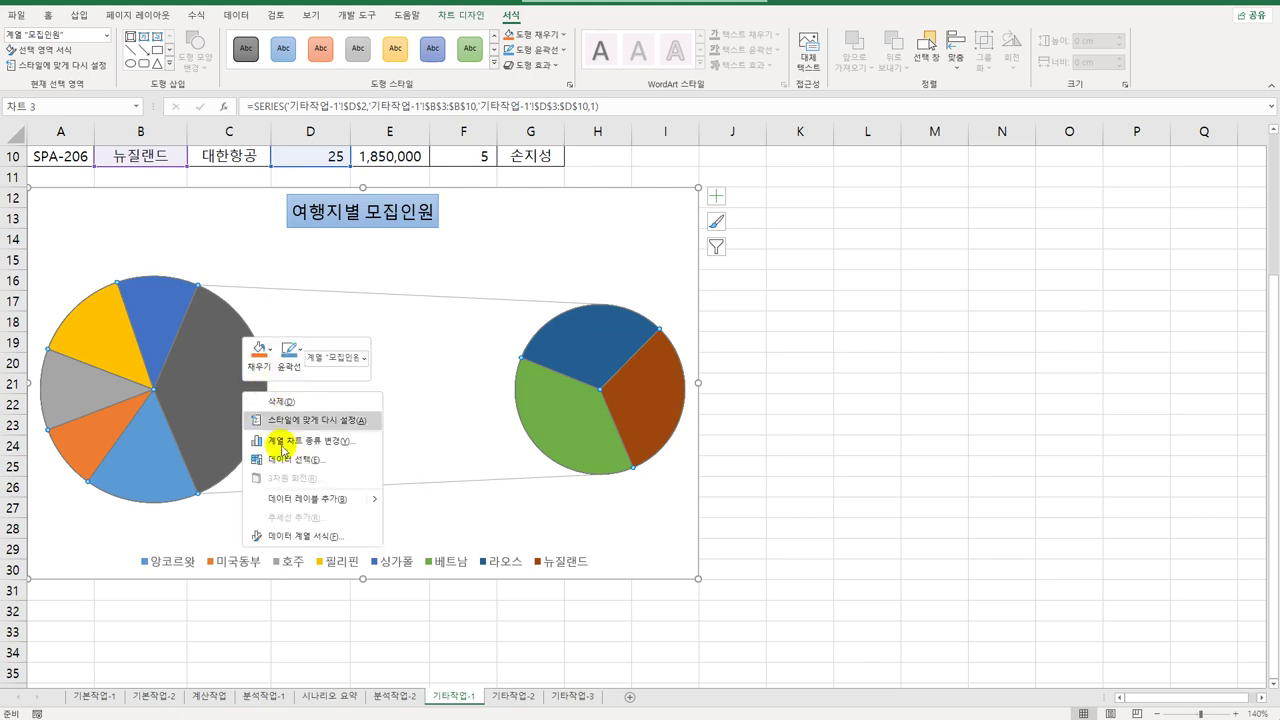
{"action": "left_click", "coordinate": [298, 534]}
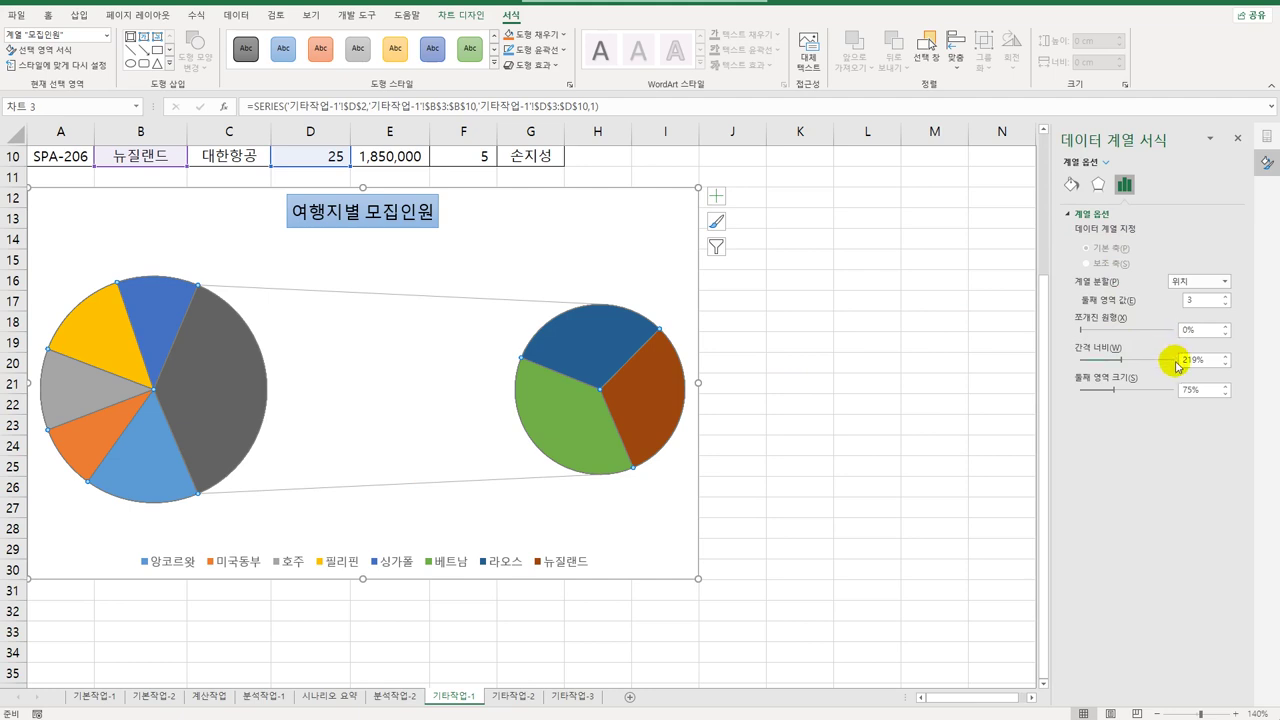
{"action": "left_click_drag", "start_coordinate": [1222, 360], "coordinate": [1137, 353]}
{"action": "type", "text": "90"}
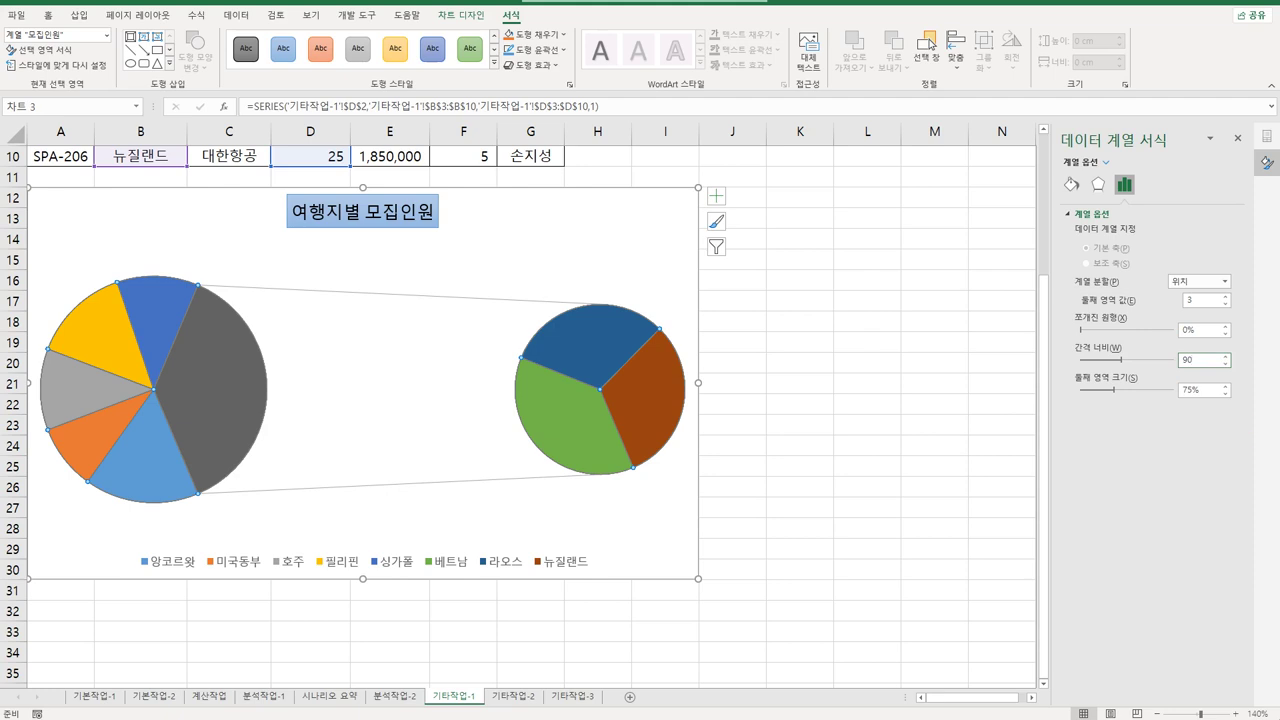
{"action": "left_click_drag", "start_coordinate": [1215, 390], "coordinate": [1128, 380]}
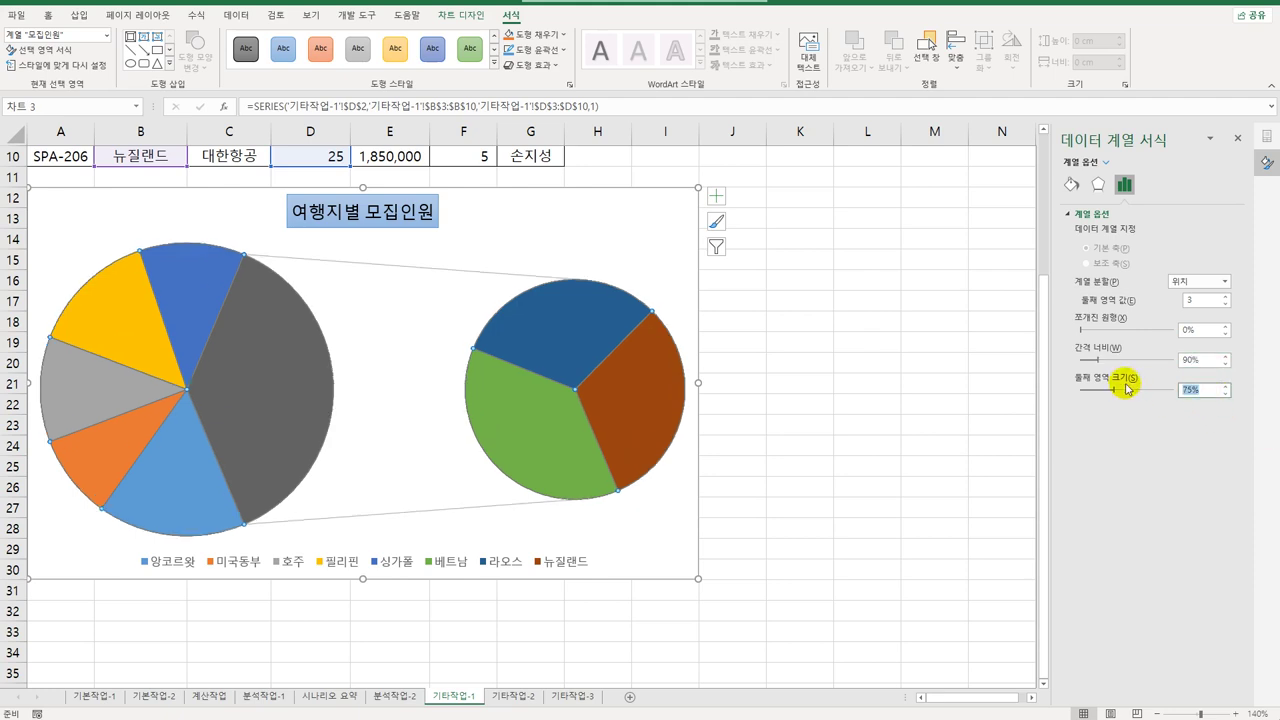
{"action": "type", "text": "80"}
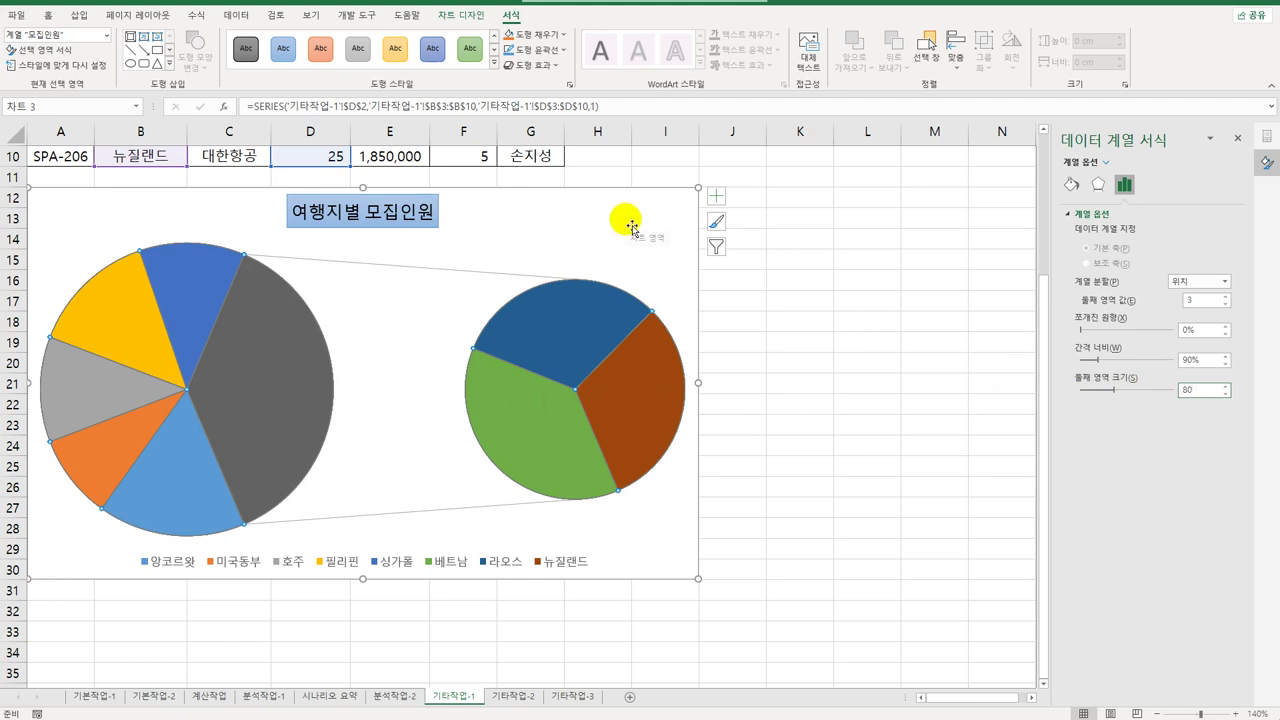
- Add data labels showing 항목 이름 and 값 to the pie slices, positioned at 안쪽 끝에
{"action": "left_click", "coordinate": [716, 196]}
{"action": "left_click", "coordinate": [829, 227]}
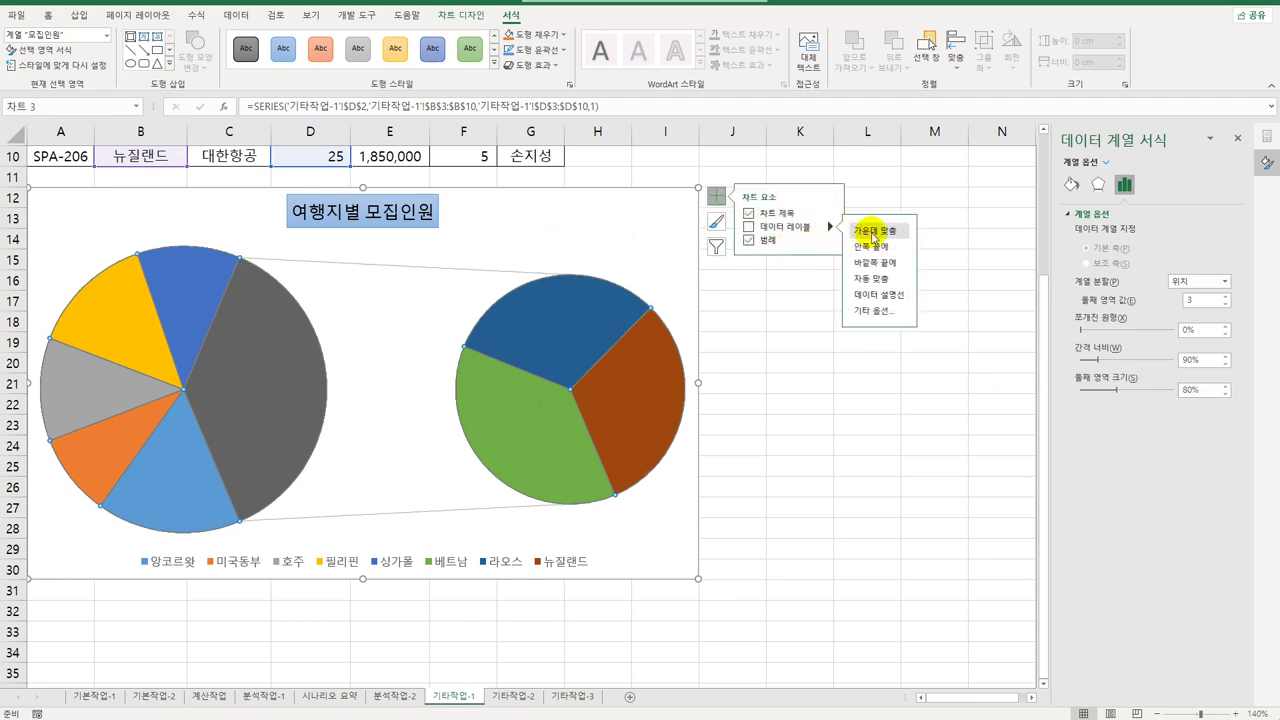
{"action": "left_click", "coordinate": [884, 311]}
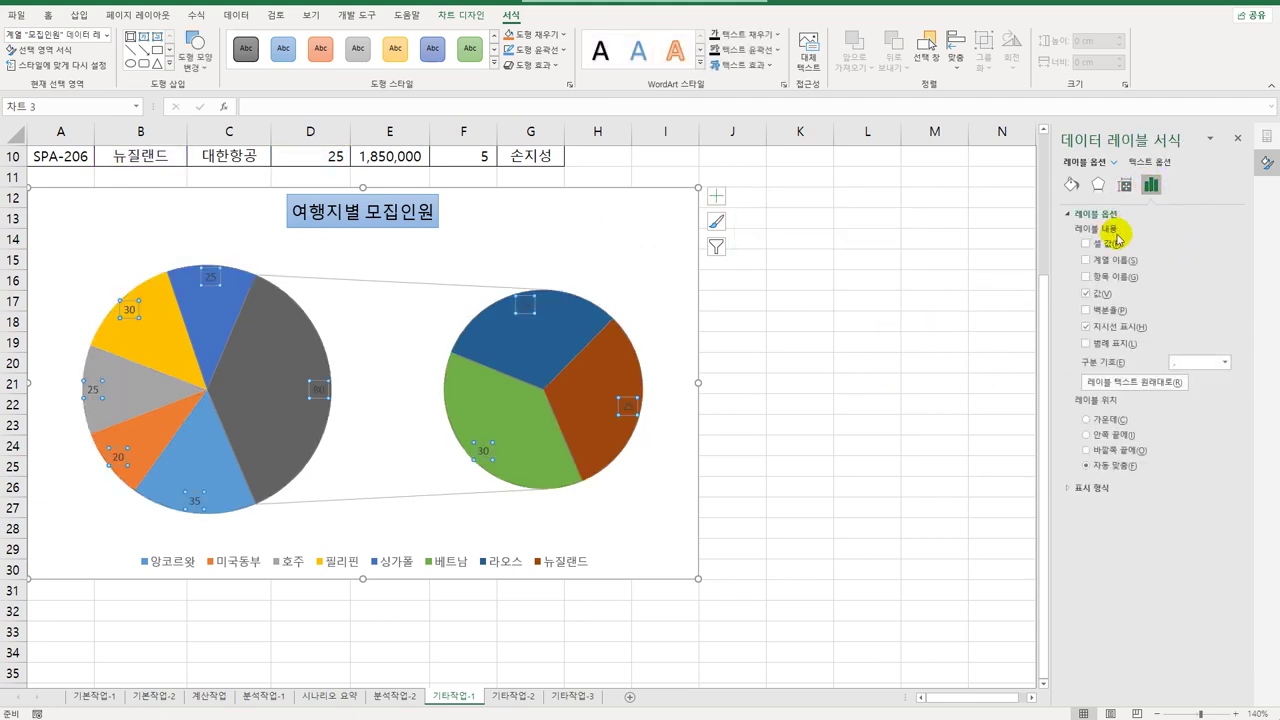
{"action": "left_click", "coordinate": [1115, 277]}
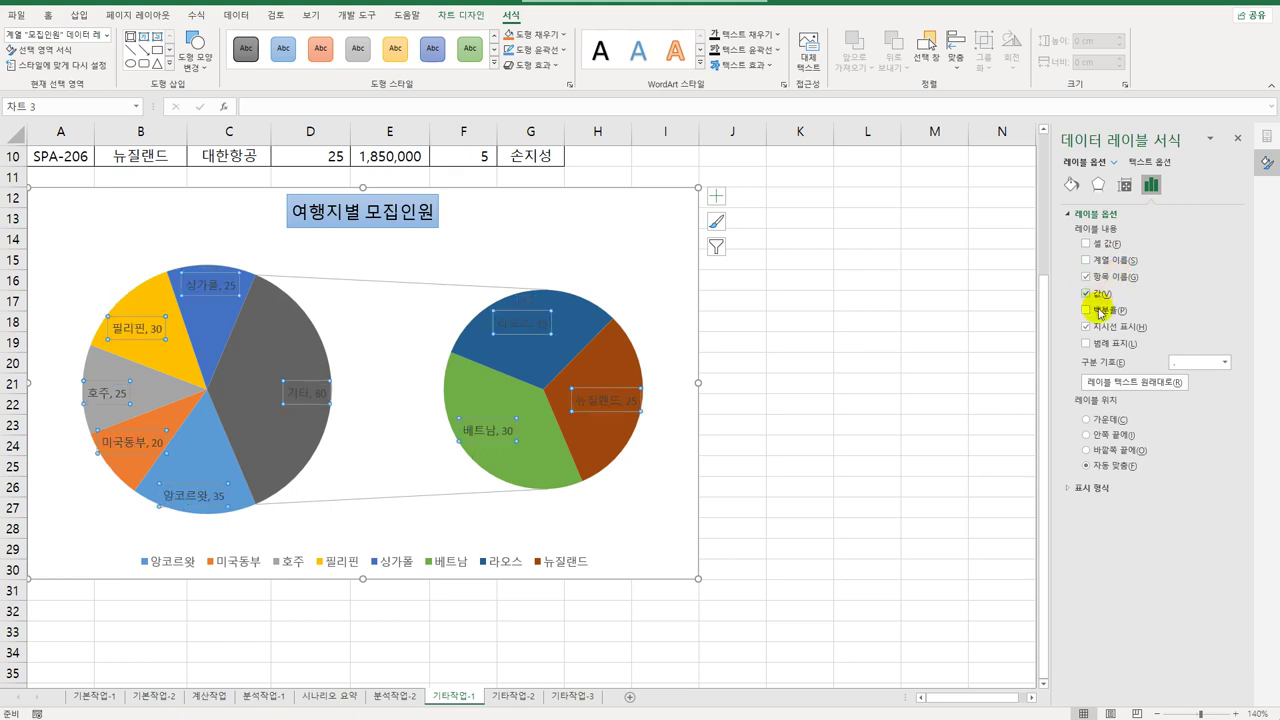
{"action": "left_click", "coordinate": [1104, 437]}
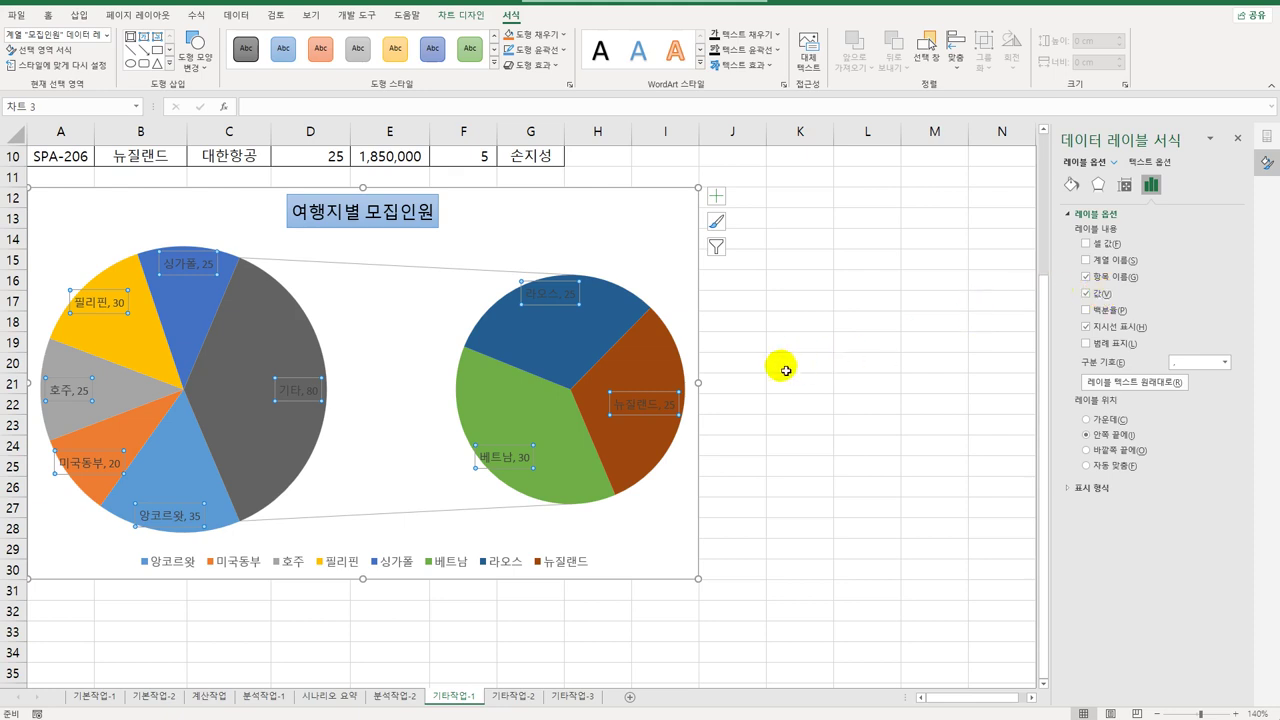
- Apply the second 미리 설정 shape effect to the 앙코르왓 slice only
{"action": "left_click", "coordinate": [178, 458]}
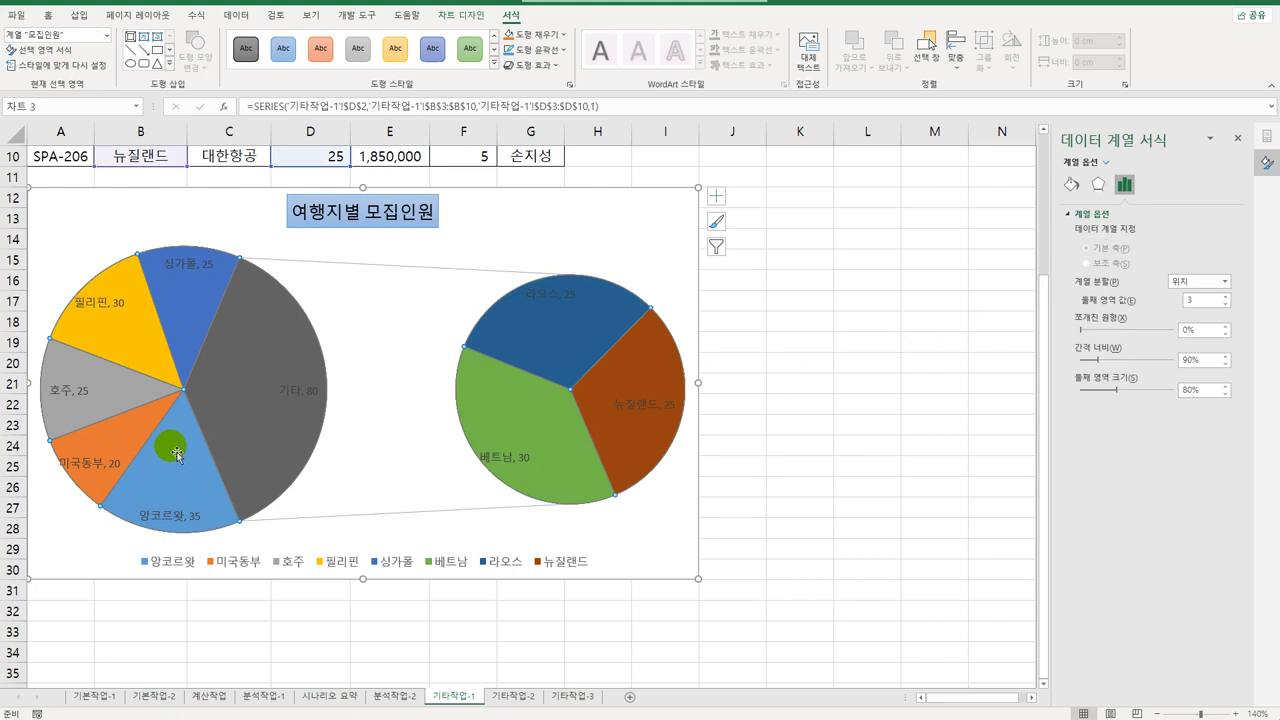
{"action": "left_click", "coordinate": [178, 455]}
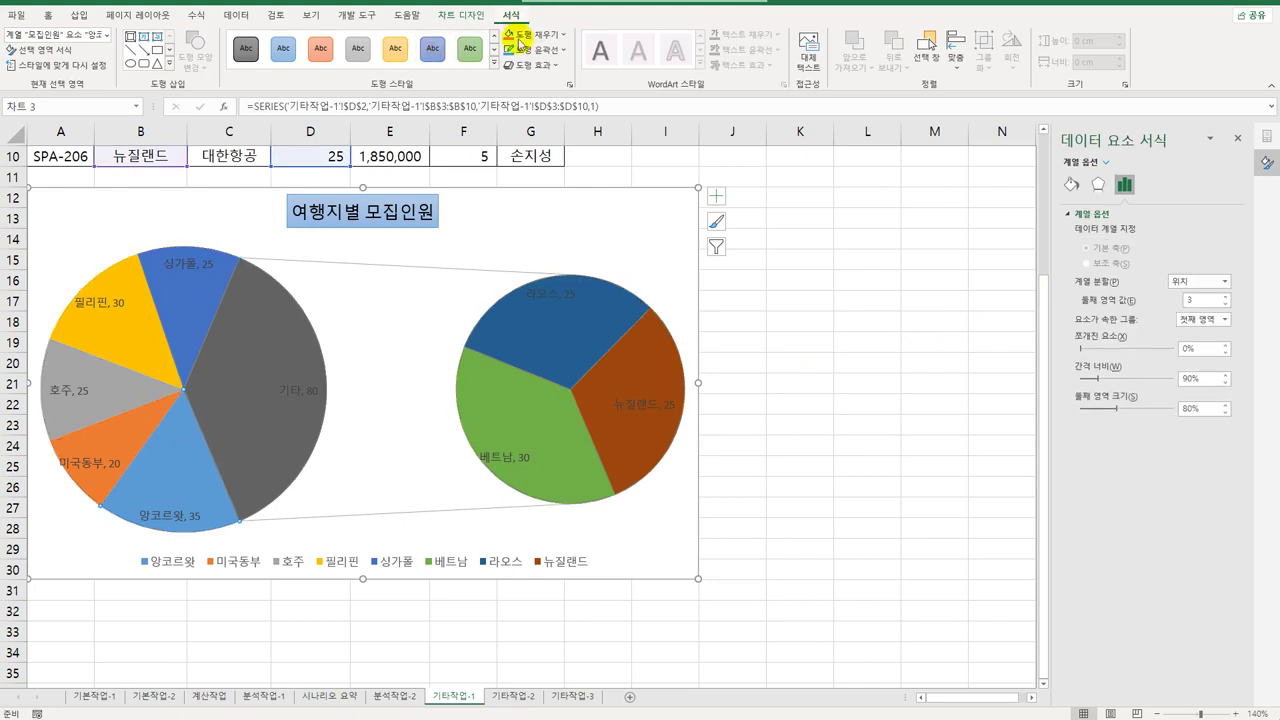
{"action": "left_click", "coordinate": [530, 65]}
{"action": "mouse_move", "coordinate": [570, 95]}
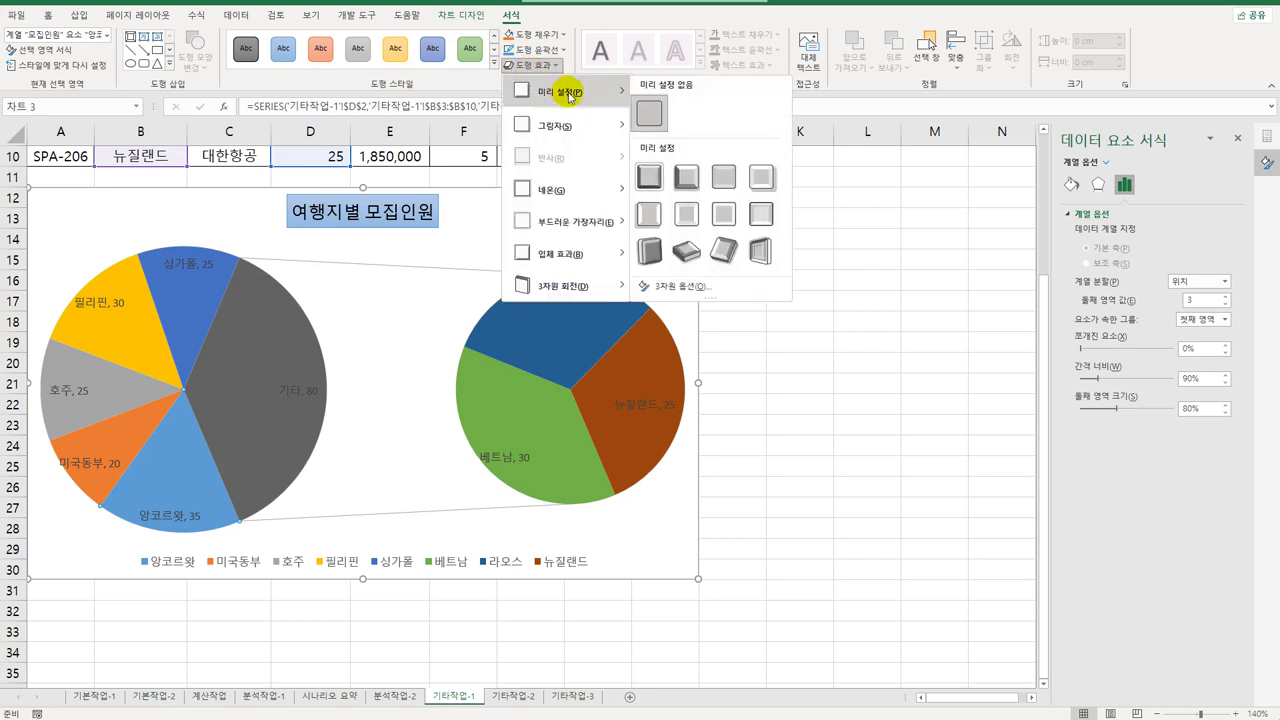
{"action": "left_click", "coordinate": [686, 178]}
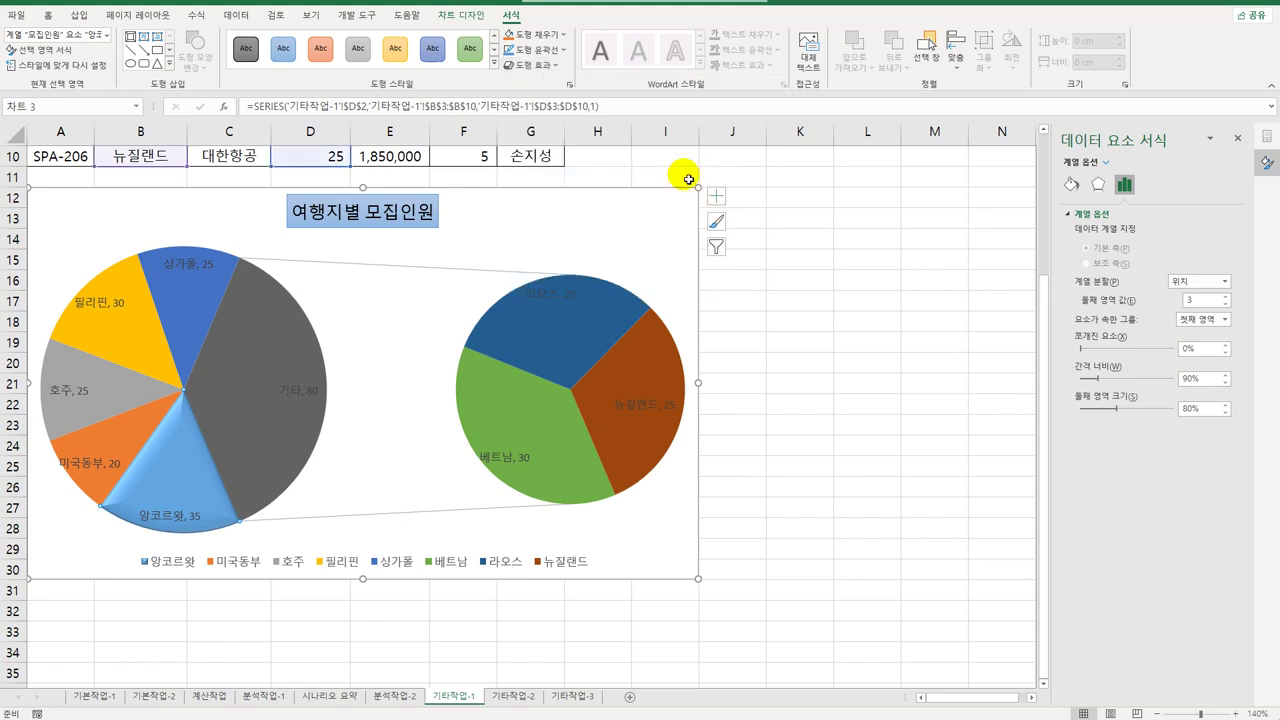
- Set the font color of the whole chart area to the black theme color
{"action": "left_click", "coordinate": [612, 195]}
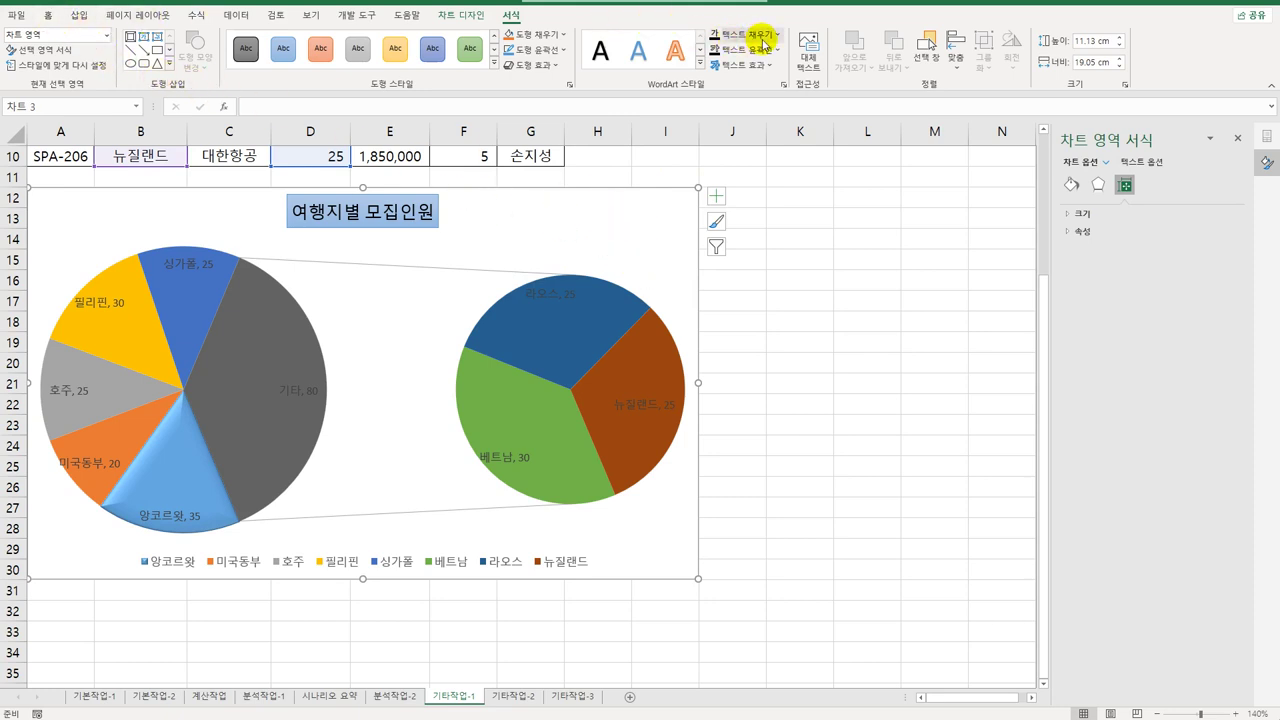
{"action": "left_click", "coordinate": [47, 15]}
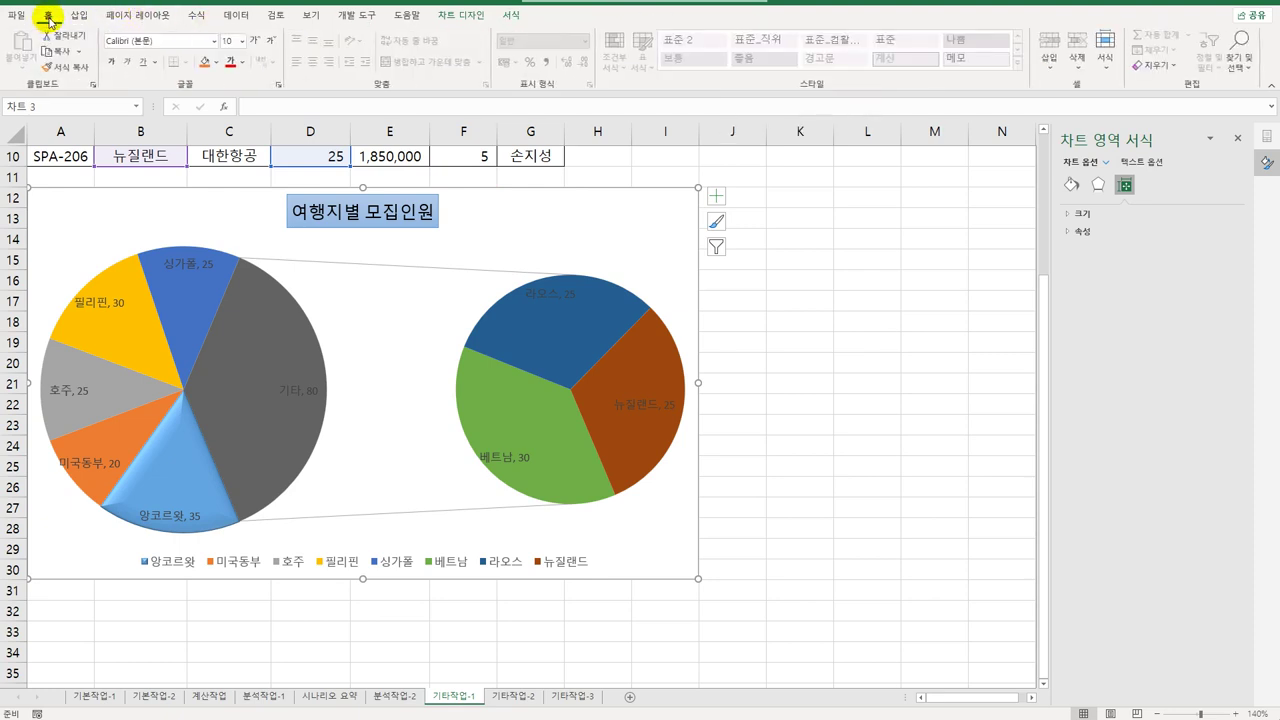
{"action": "left_click", "coordinate": [242, 64]}
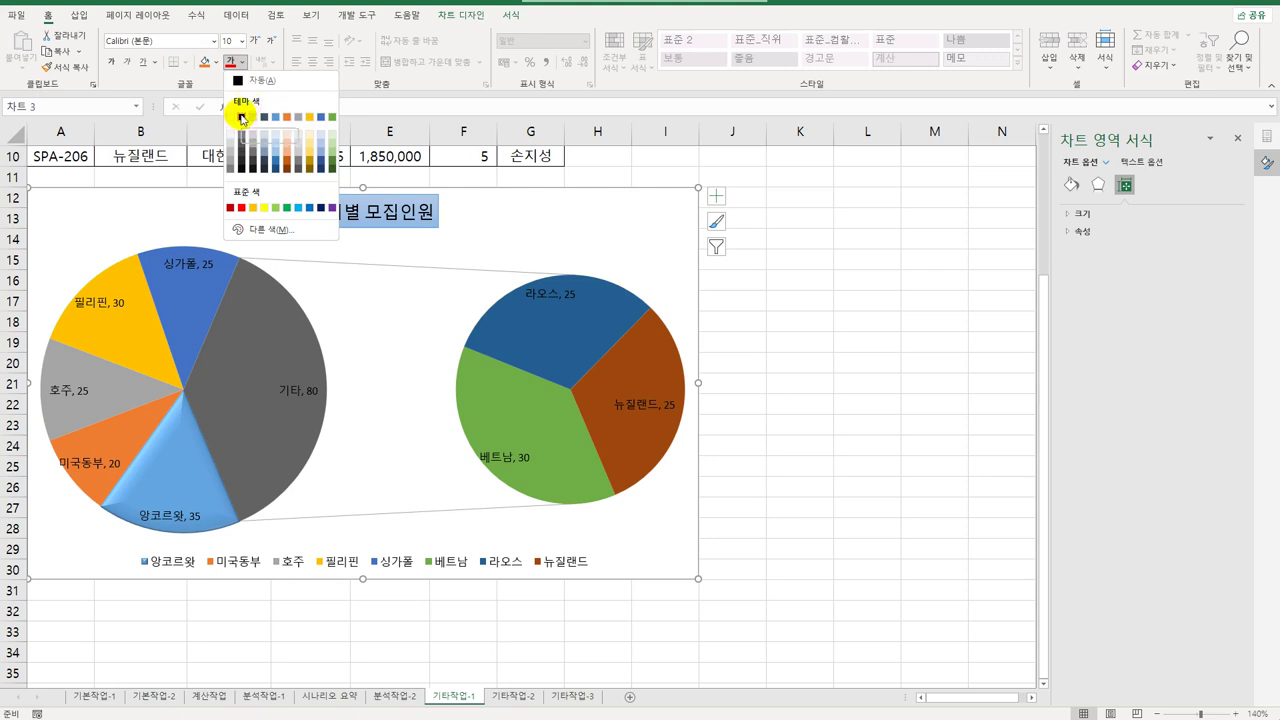
{"action": "left_click", "coordinate": [241, 118]}
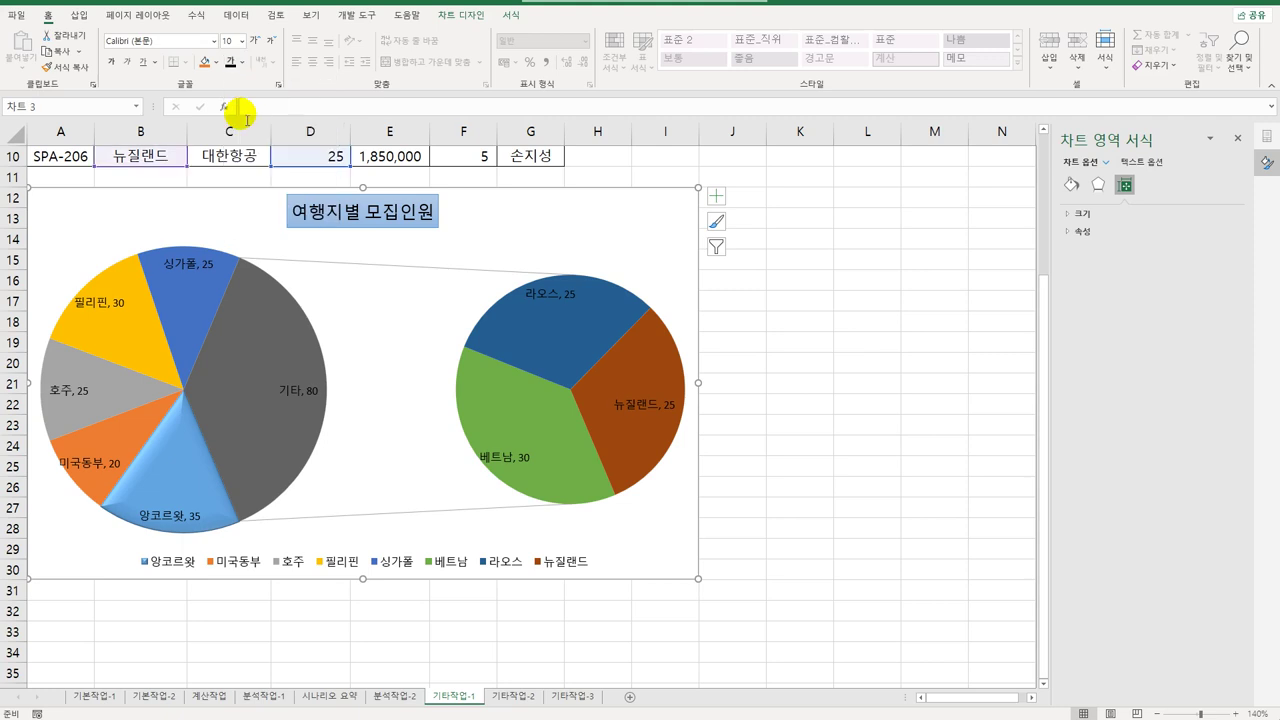
- Make all text in the chart area bold and remove the chart legend
{"action": "left_click", "coordinate": [113, 63]}
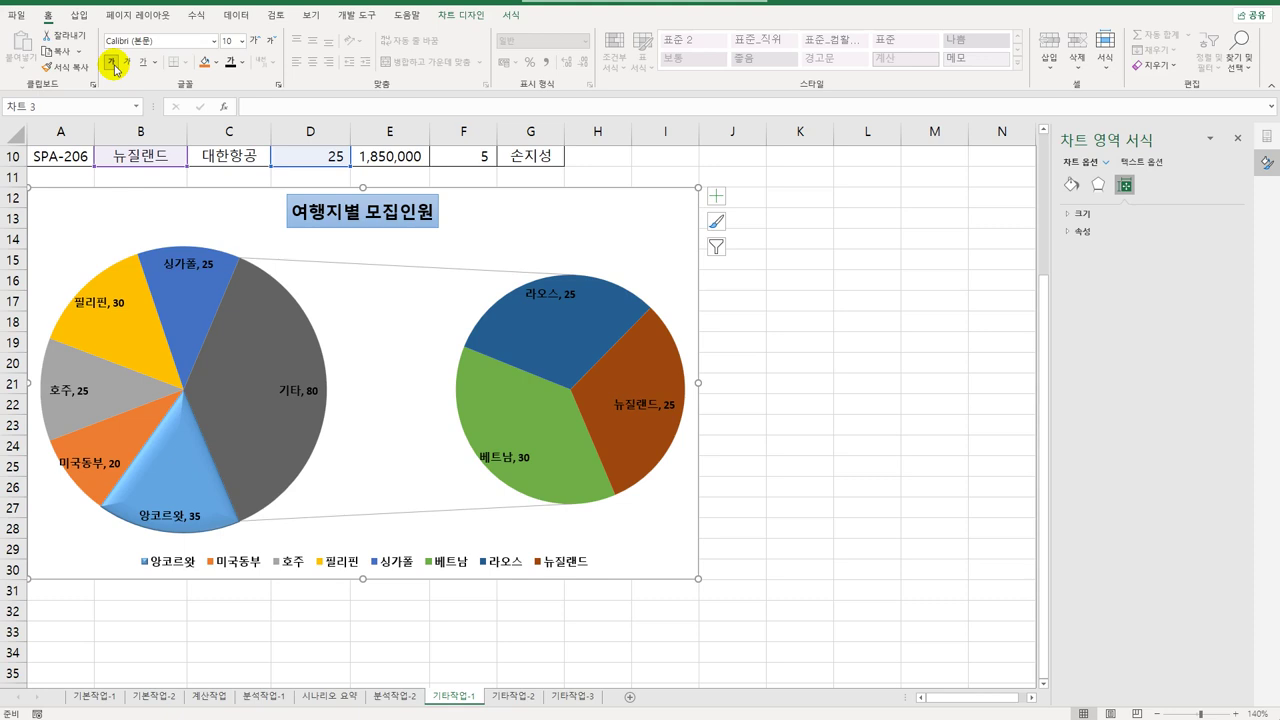
{"action": "left_click", "coordinate": [438, 562]}
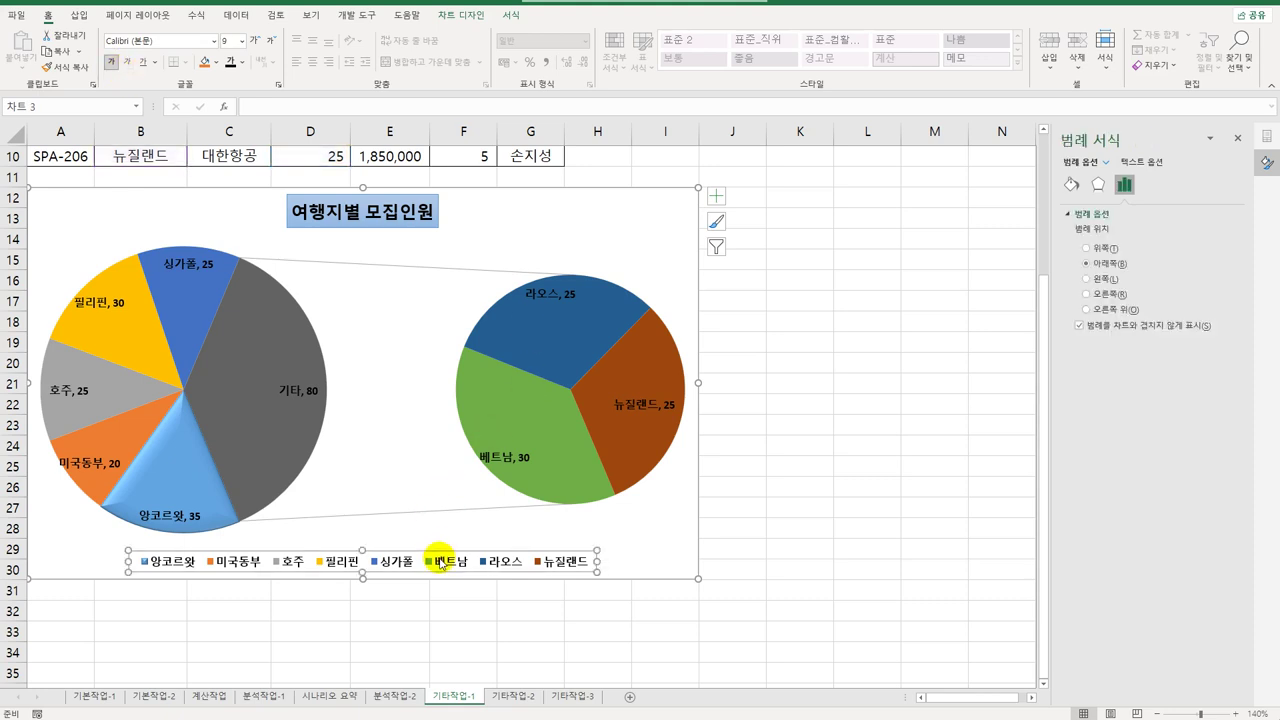
{"action": "key", "text": "Delete"}
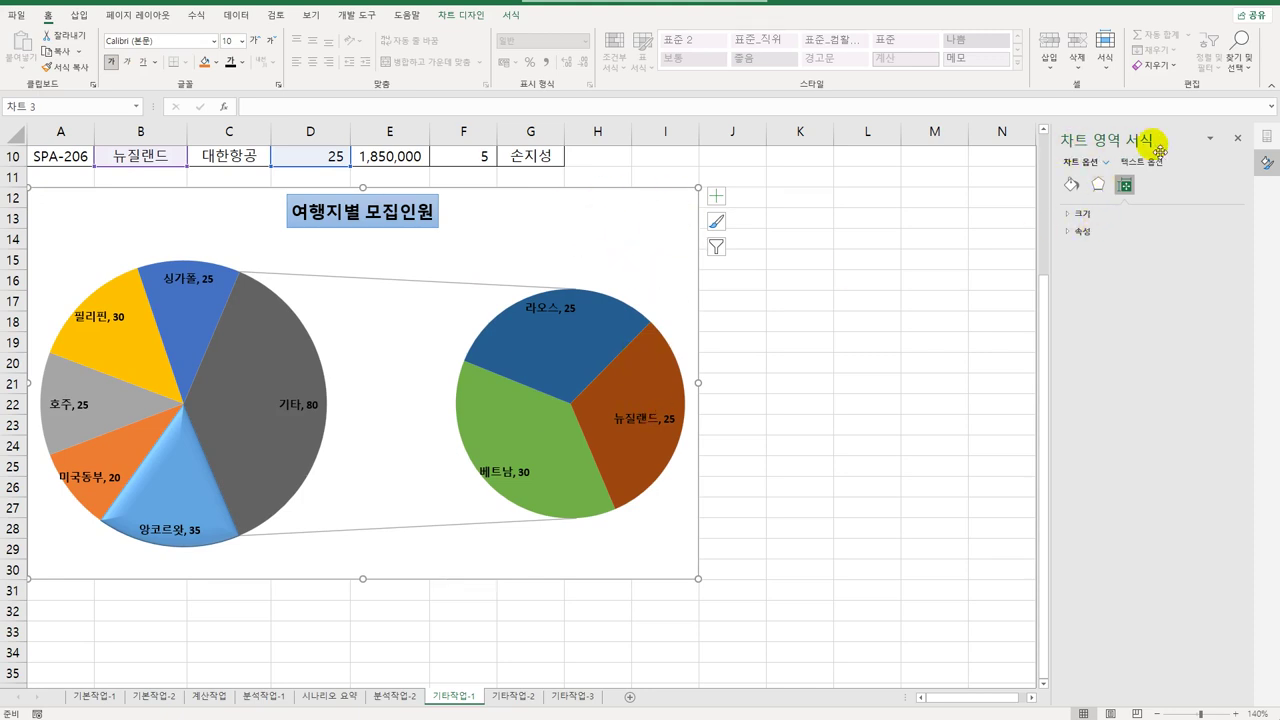
- Apply the centre 안쪽 shadow effect to the whole chart area and deselect the chart
{"action": "left_click", "coordinate": [510, 15]}
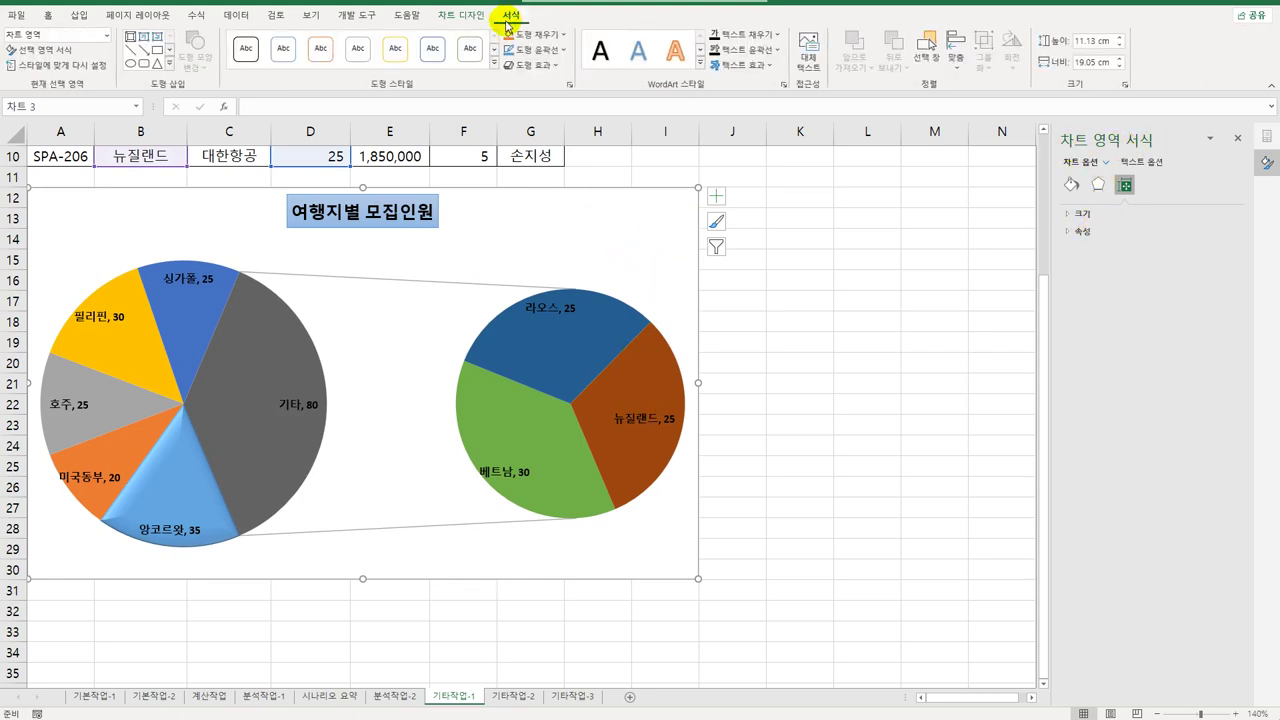
{"action": "left_click", "coordinate": [527, 65]}
{"action": "mouse_move", "coordinate": [560, 127]}
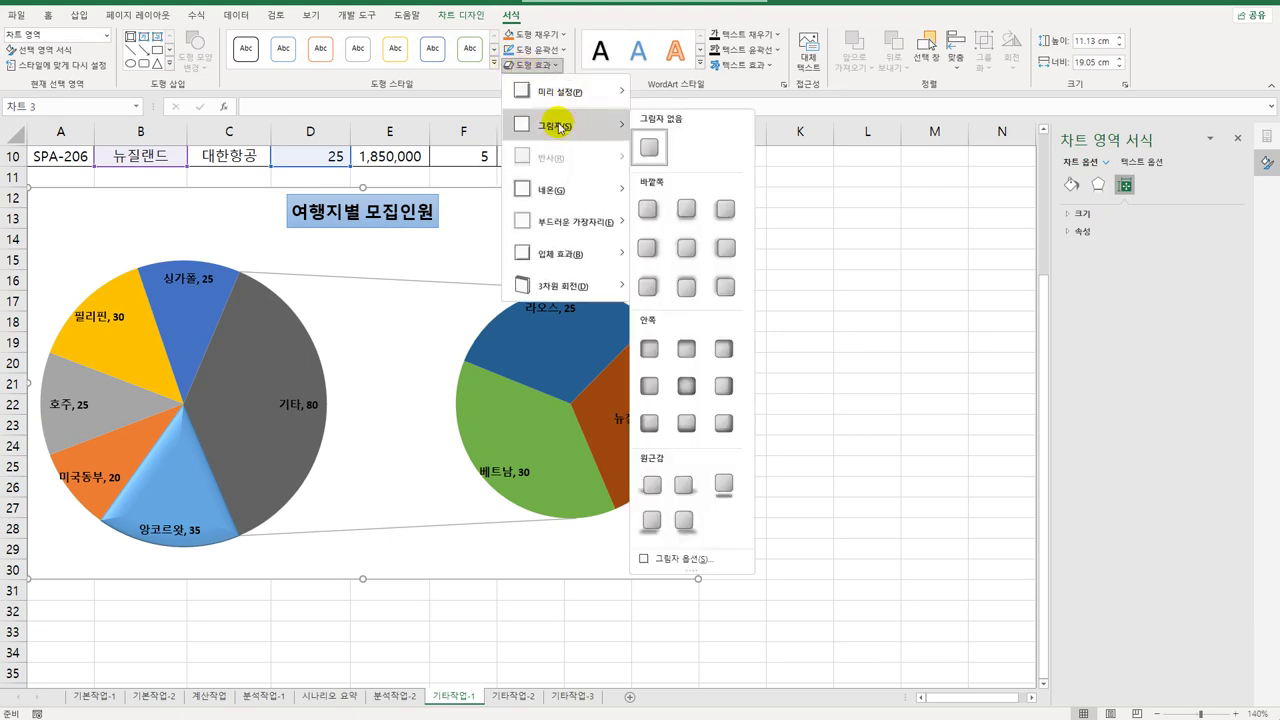
{"action": "left_click", "coordinate": [683, 401]}
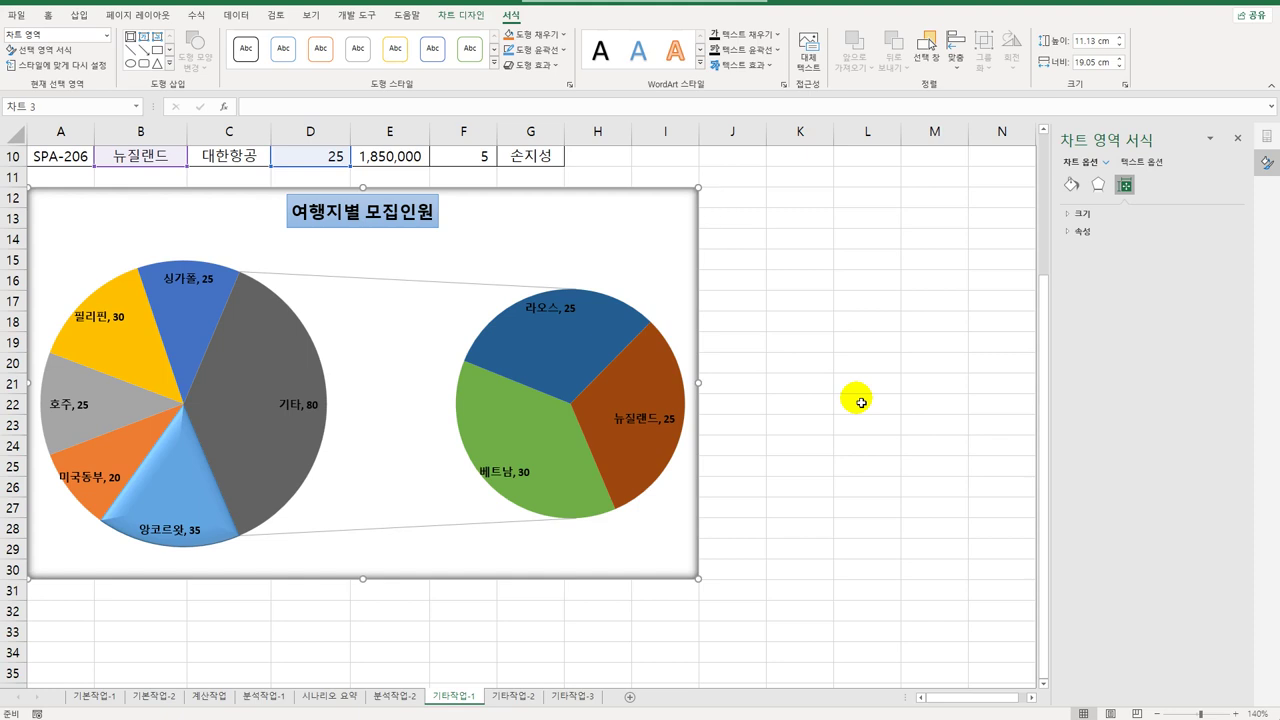
{"action": "left_click", "coordinate": [861, 402]}
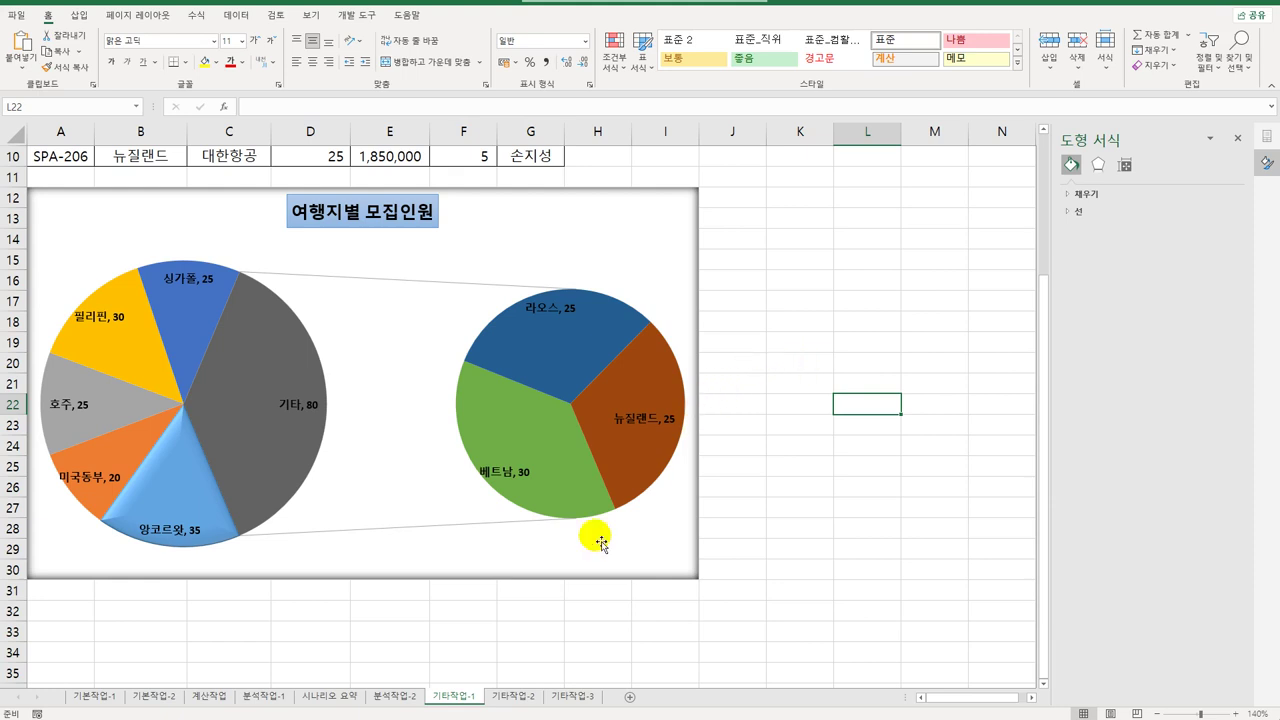
- Switch to the 기타작업-2 sheet and draw a form-control button over B2:C3
{"action": "left_click", "coordinate": [510, 696]}
{"action": "left_click", "coordinate": [688, 587]}
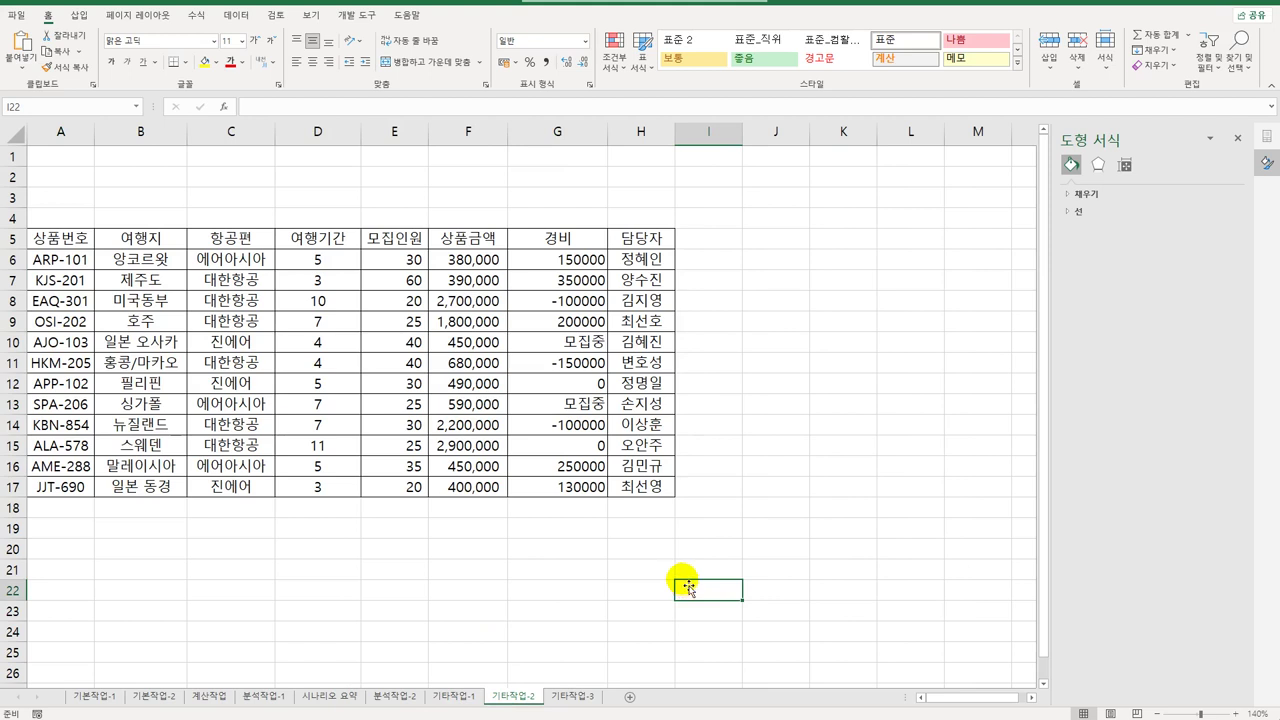
{"action": "left_click", "coordinate": [888, 404]}
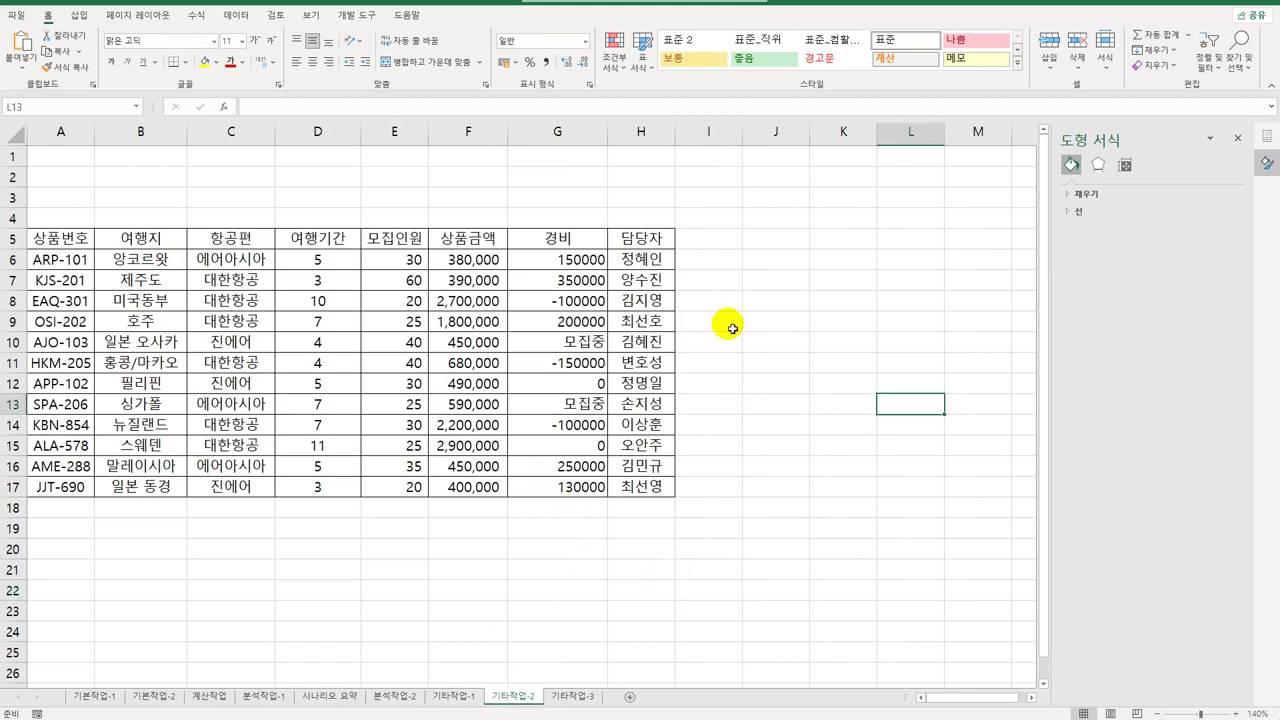
{"action": "left_click", "coordinate": [355, 15]}
{"action": "left_click", "coordinate": [277, 58]}
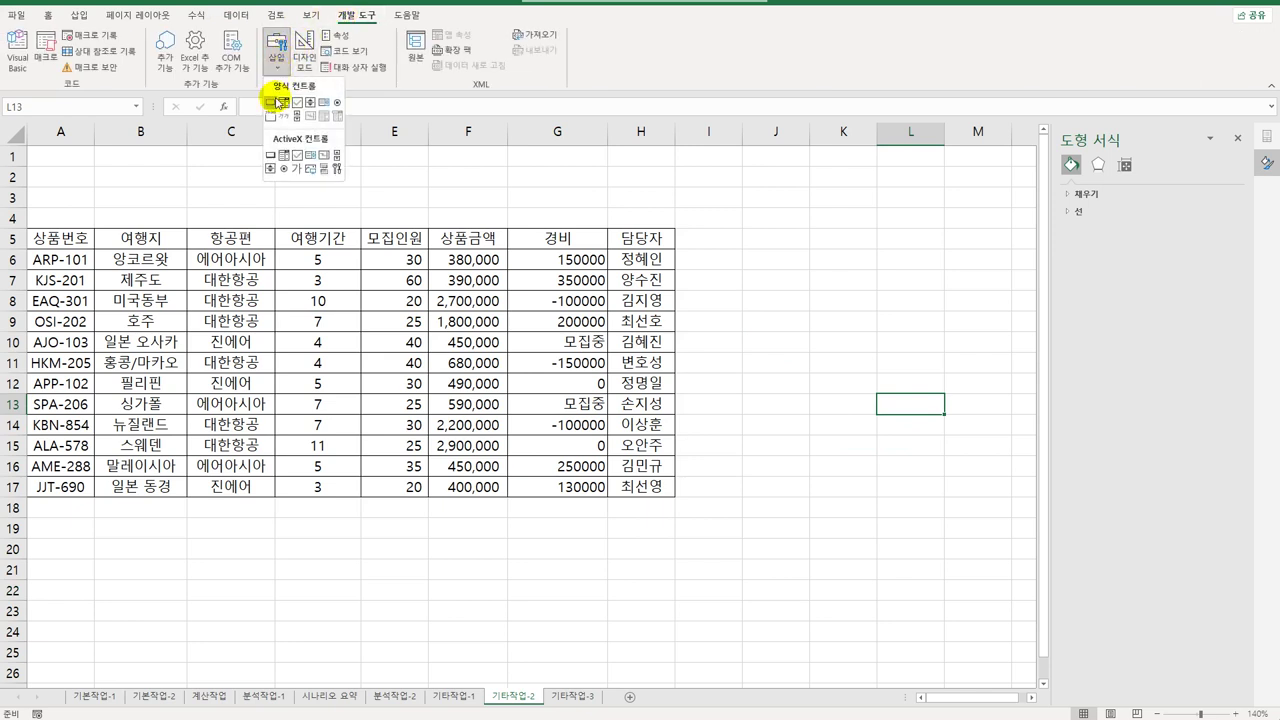
{"action": "left_click", "coordinate": [271, 102]}
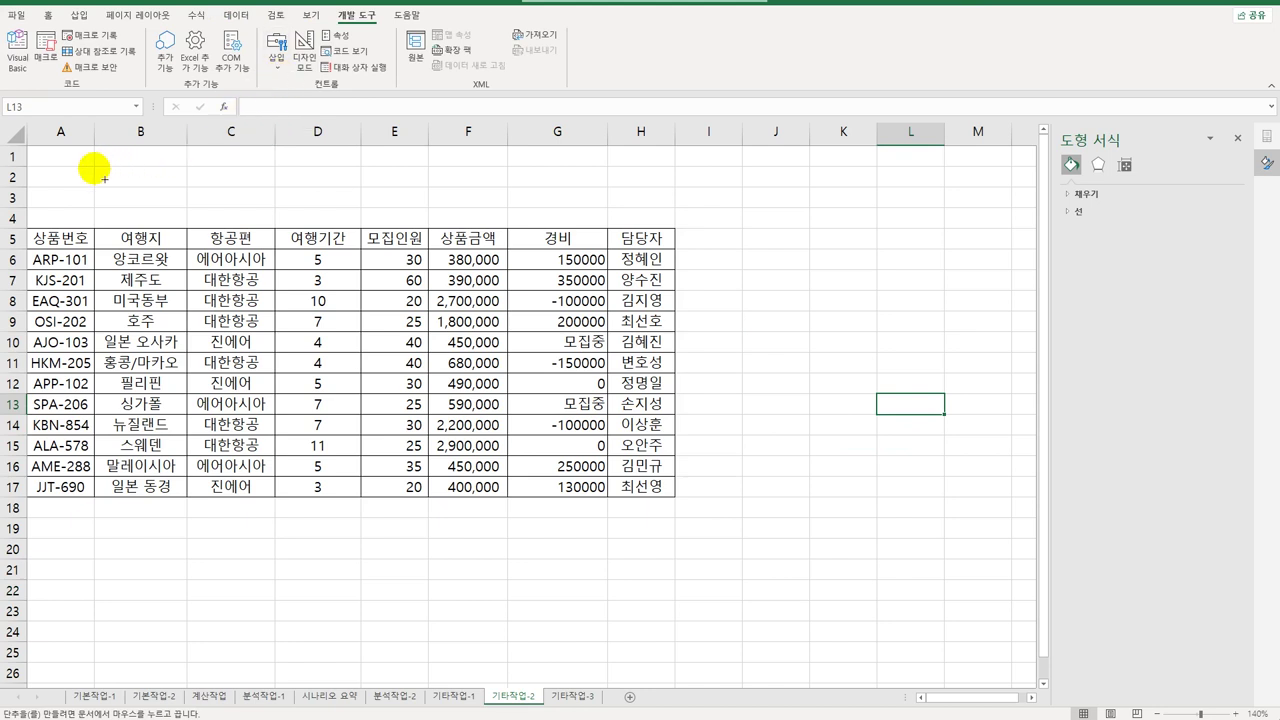
{"action": "left_click_drag", "start_coordinate": [94, 166], "coordinate": [256, 208]}
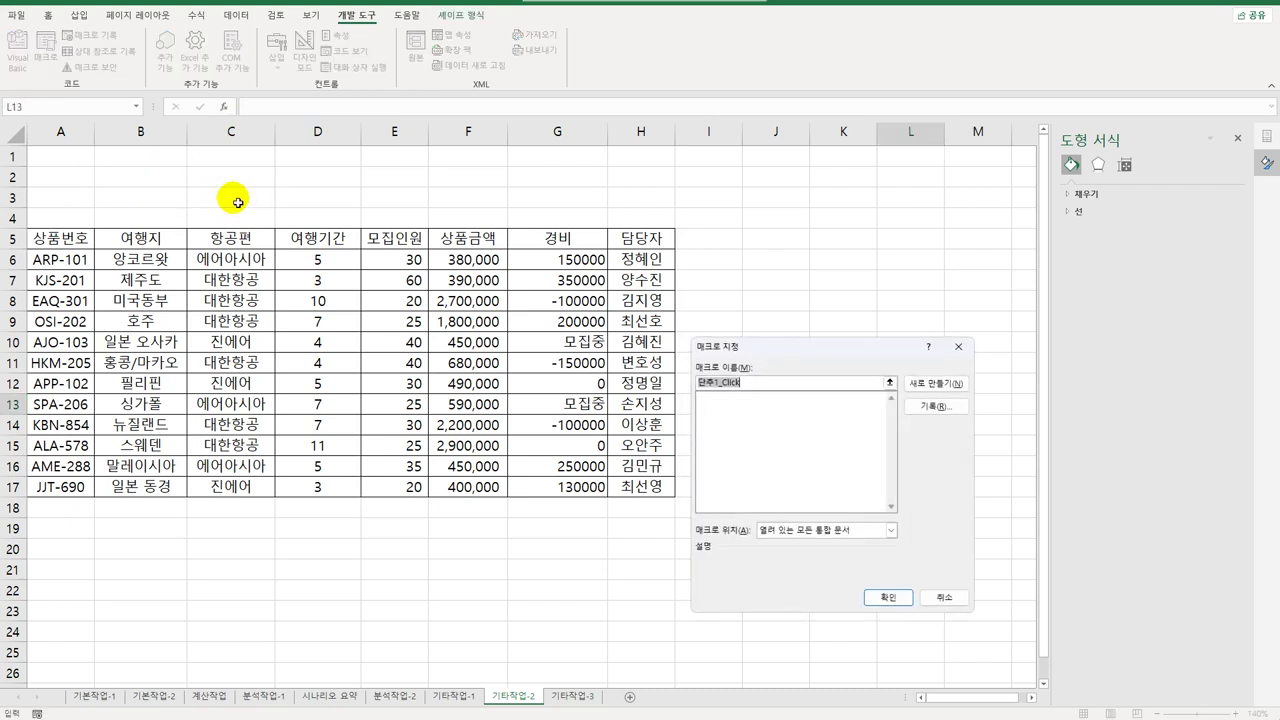
- Name the button's macro 서식적용 and start recording it in the current workbook
{"action": "key", "text": "BackSpace"}
{"action": "type", "text": "서식적용"}
{"action": "left_click", "coordinate": [938, 408]}
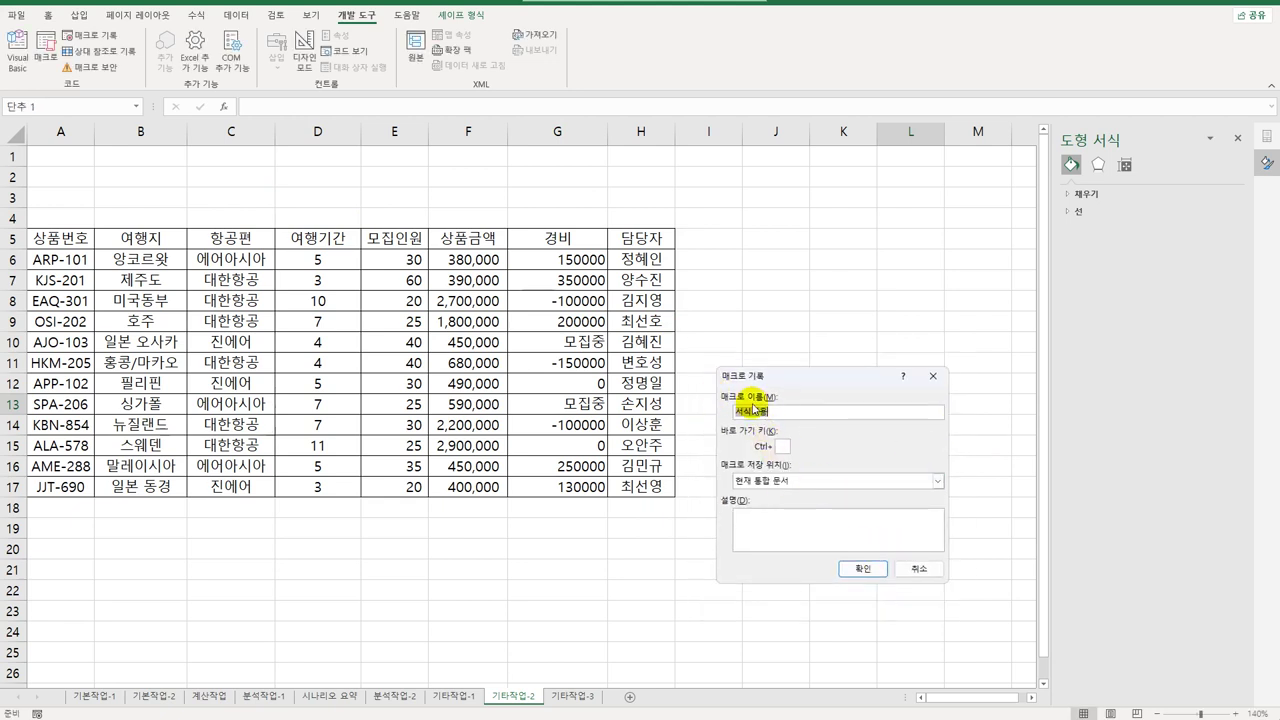
{"action": "left_click", "coordinate": [857, 568]}
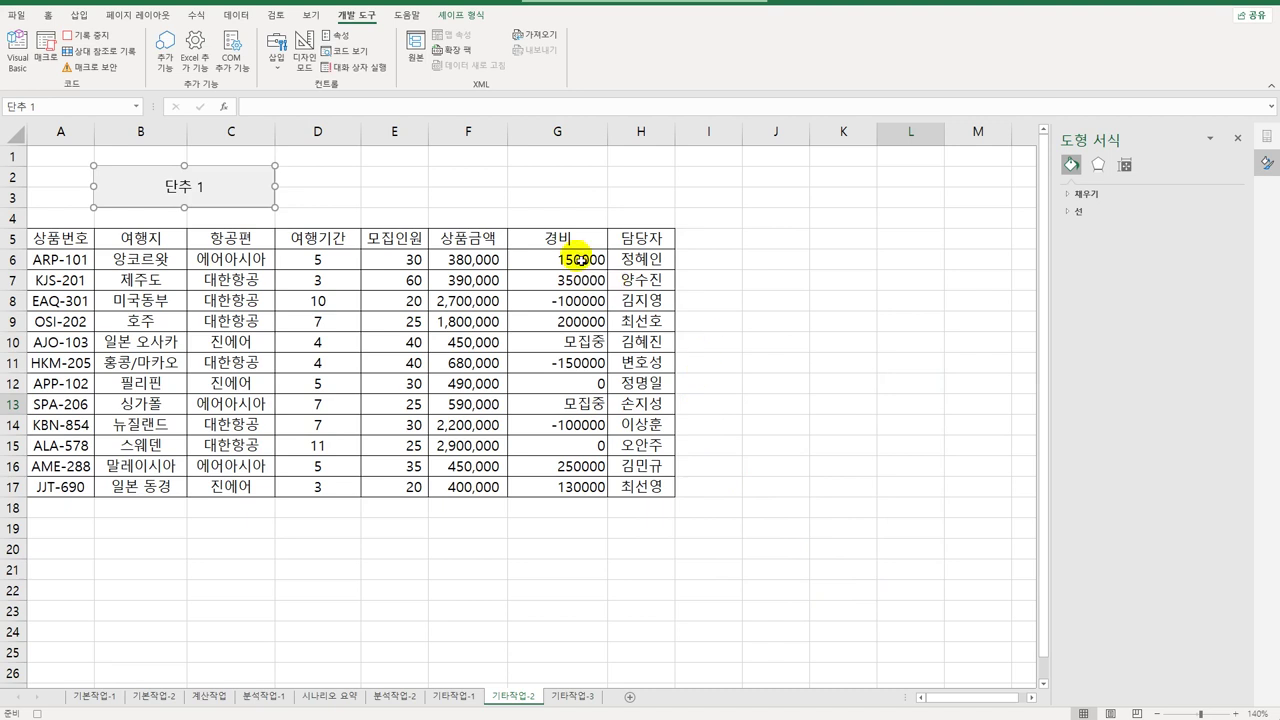
- Start a 사용자 지정 number format for the 경비 values in G6:G17, entering #,##0 for positive numbers
{"action": "left_click_drag", "start_coordinate": [580, 262], "coordinate": [553, 487]}
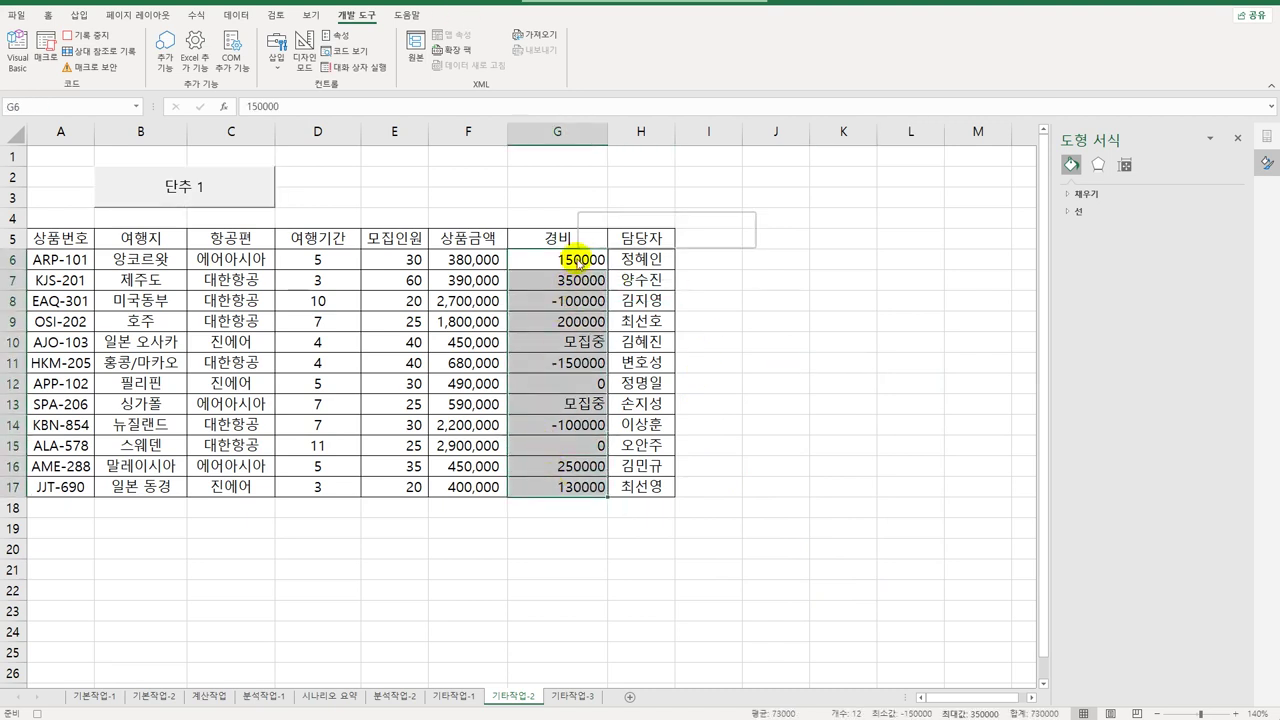
{"action": "right_click", "coordinate": [578, 262]}
{"action": "left_click", "coordinate": [686, 566]}
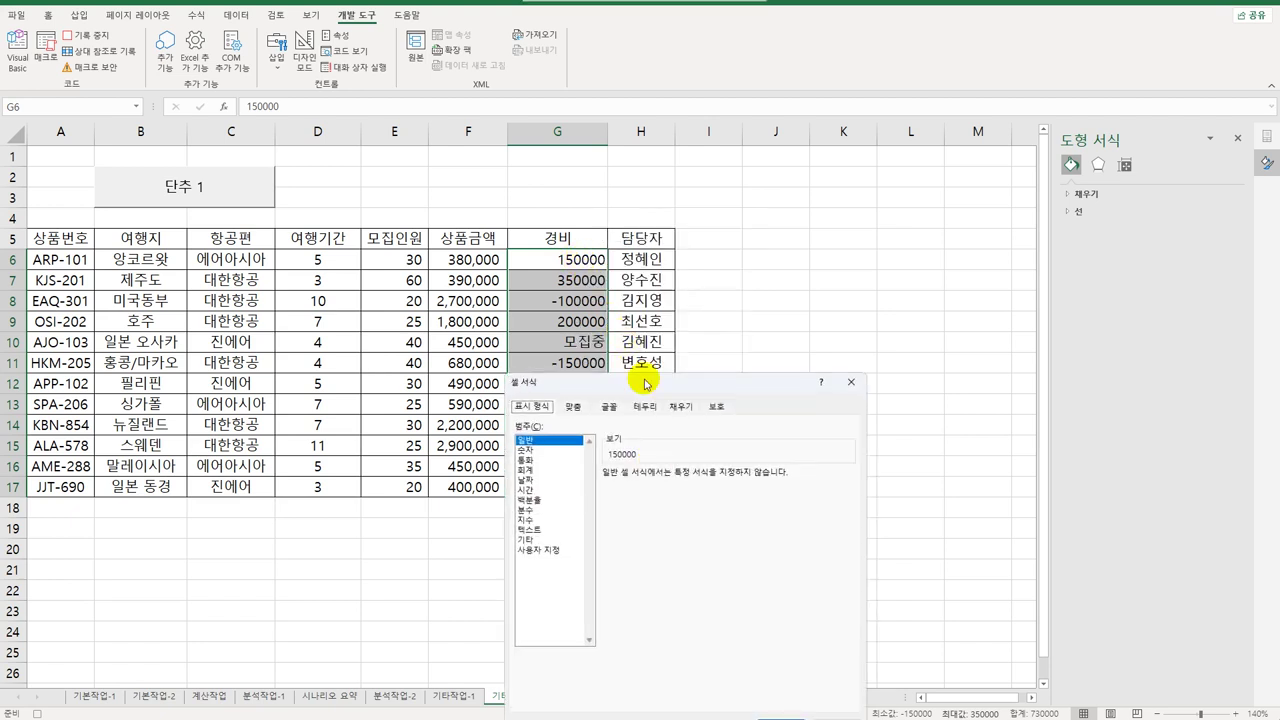
{"action": "left_click", "coordinate": [658, 344]}
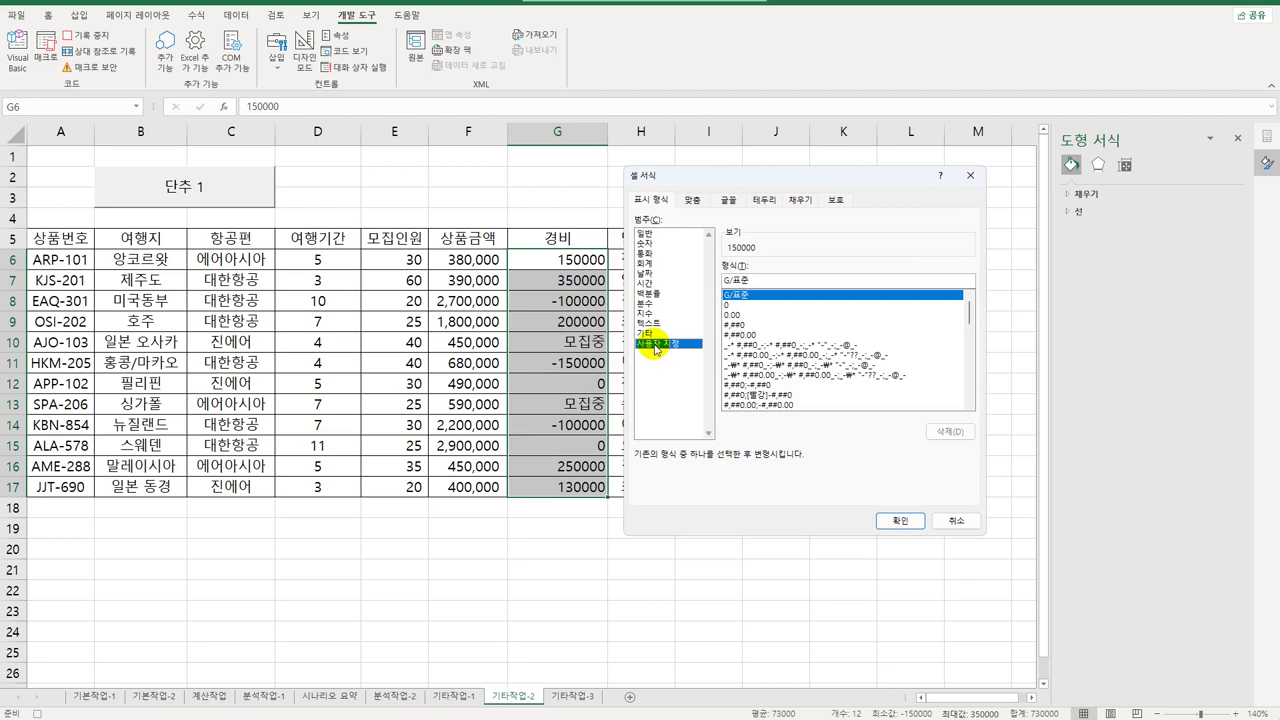
{"action": "left_click", "coordinate": [752, 295]}
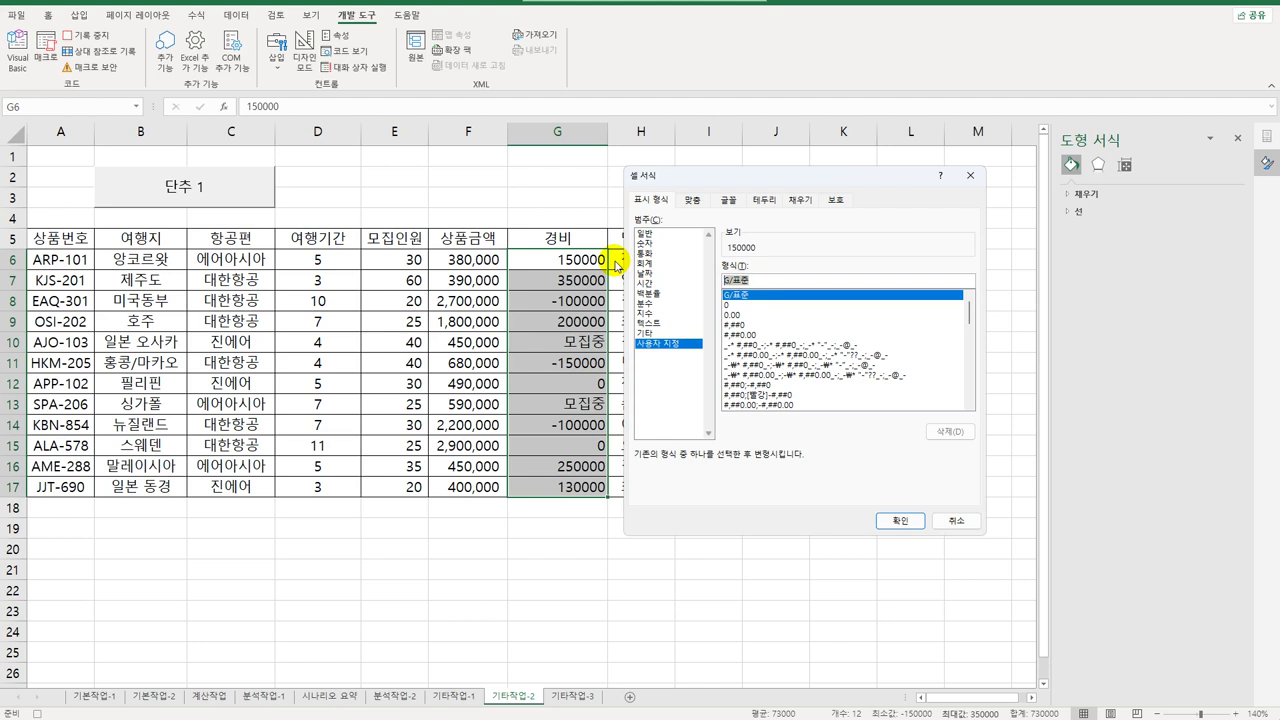
{"action": "type", "text": "#"}
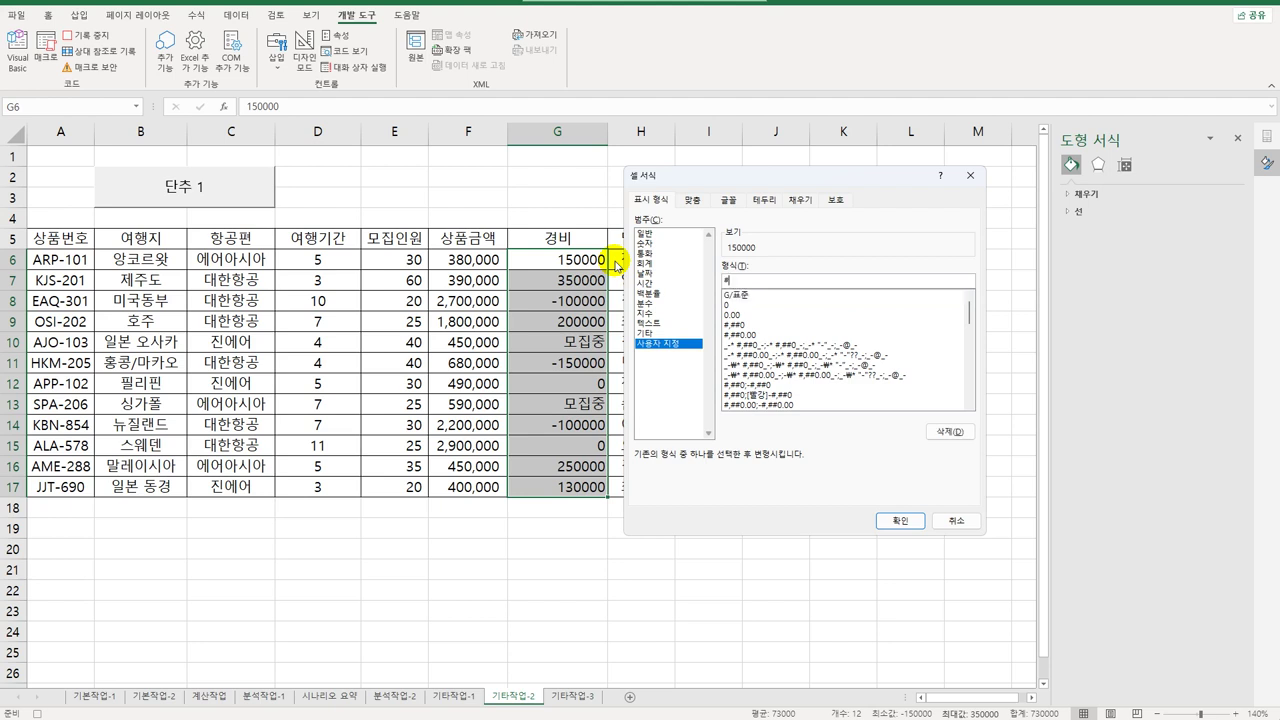
{"action": "type", "text": ",##0"}
- Add the negative-number section [빨강]"▣" #,##0 to the custom format, inserting ▣ as a special character
{"action": "type", "text": ";"}
{"action": "type", "text": ";"}
{"action": "type", "text": "[빨ㄱ"}
{"action": "type", "text": "]"}
{"action": "type", "text": "ㅁ"}
{"action": "key", "text": "Hangul_Hanja"}
{"action": "left_click", "coordinate": [845, 490]}
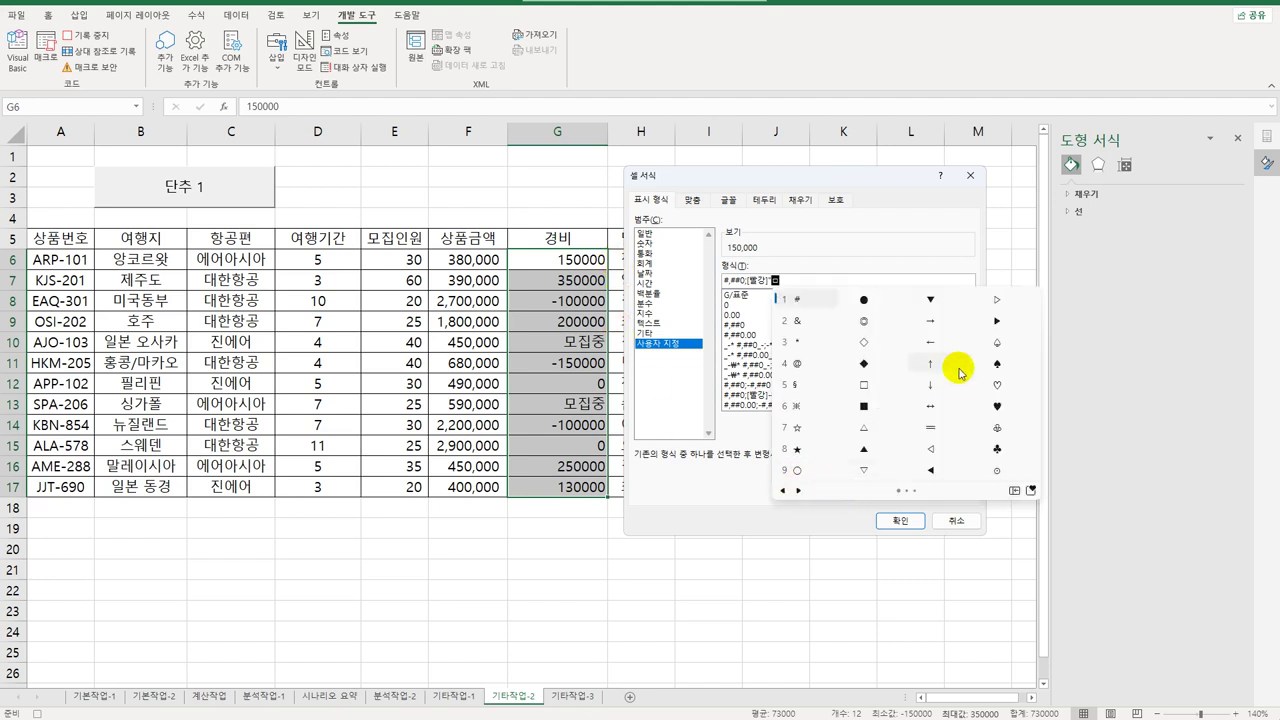
{"action": "left_click", "coordinate": [798, 490]}
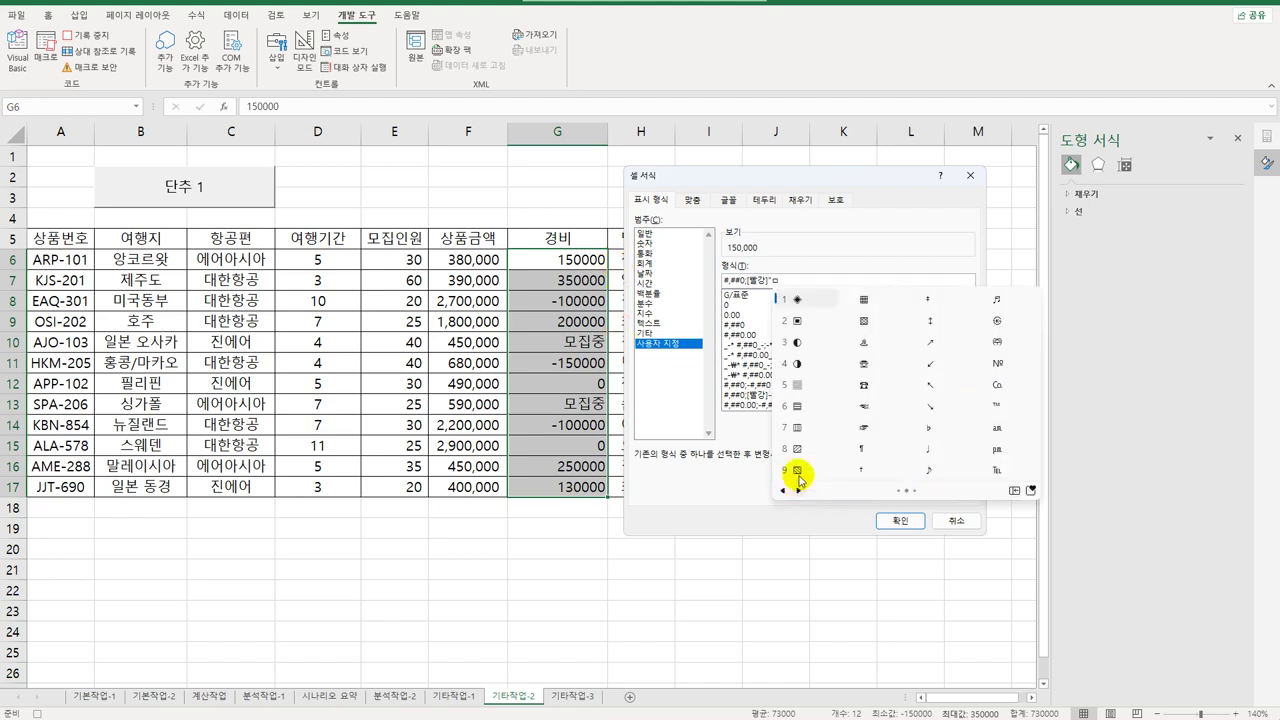
{"action": "left_click", "coordinate": [797, 324]}
{"action": "type", "text": "#,#"}
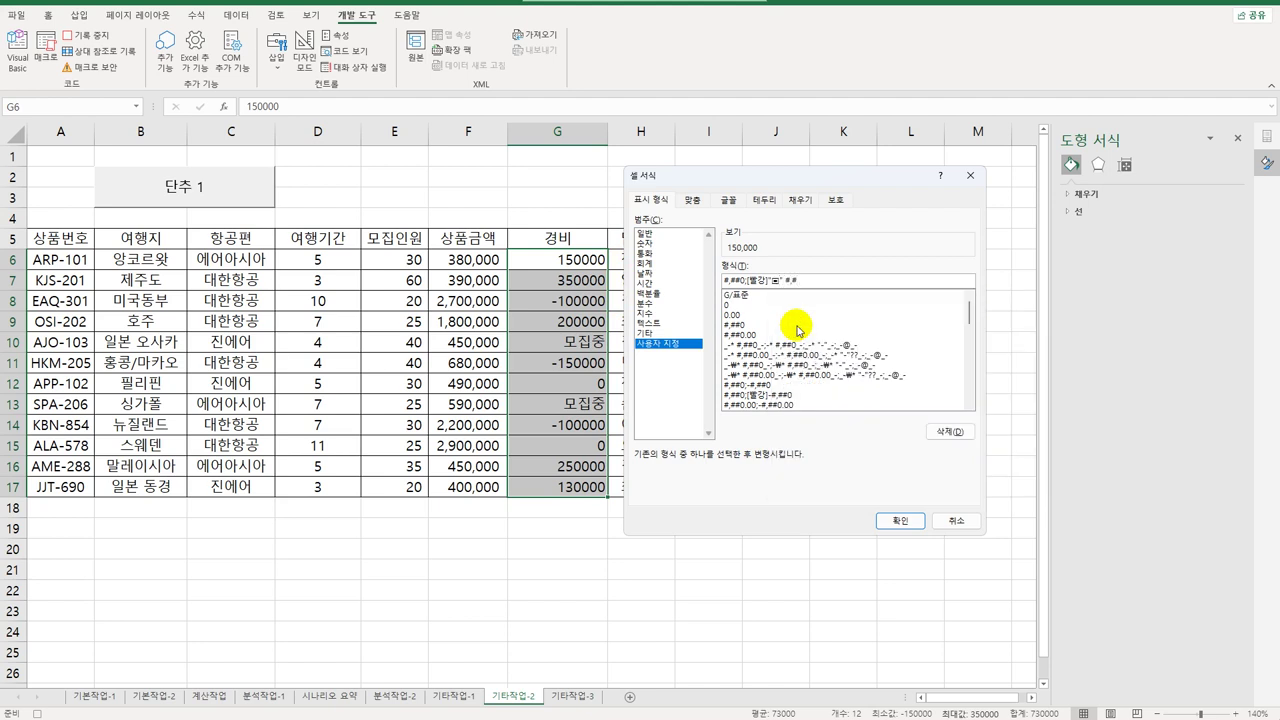
{"action": "type", "text": "#0"}
- Complete the custom format with [검정]"★" for zeros and "○" for text, apply it and stop recording the macro
{"action": "type", "text": ";[검정]\"ㅁ"}
{"action": "key", "text": "Hangul_Hanja"}
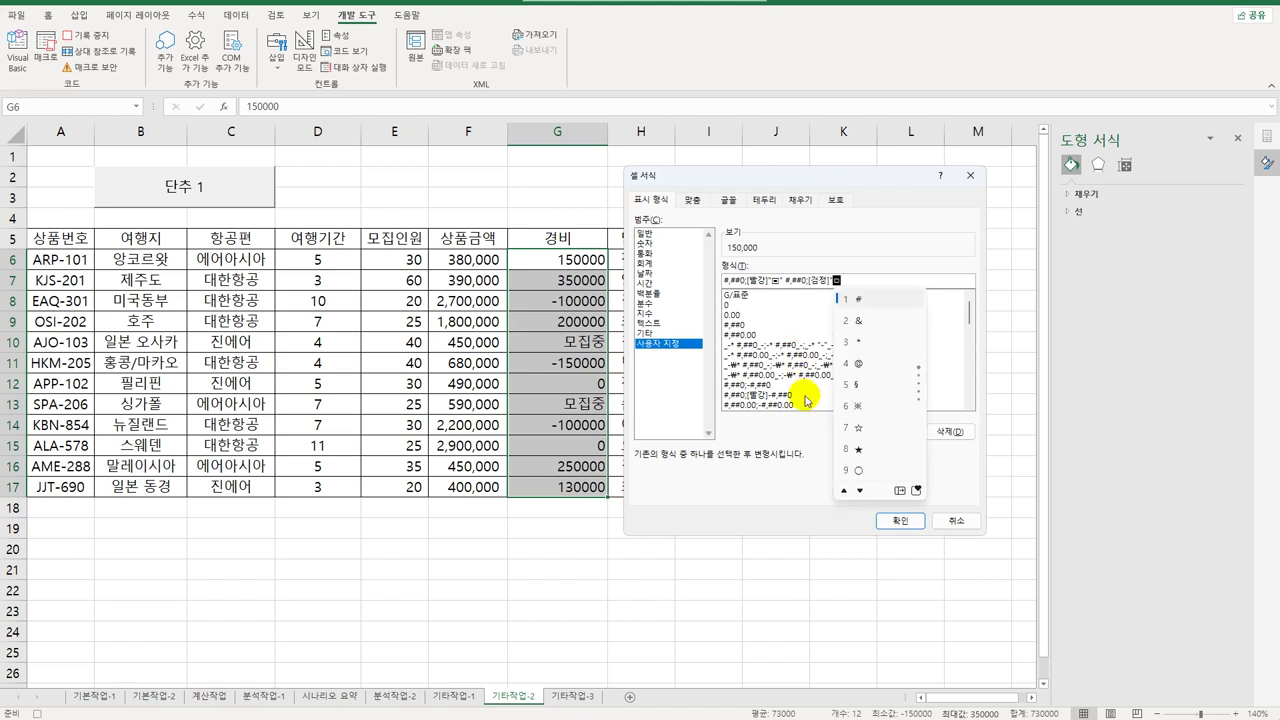
{"action": "left_click", "coordinate": [857, 452]}
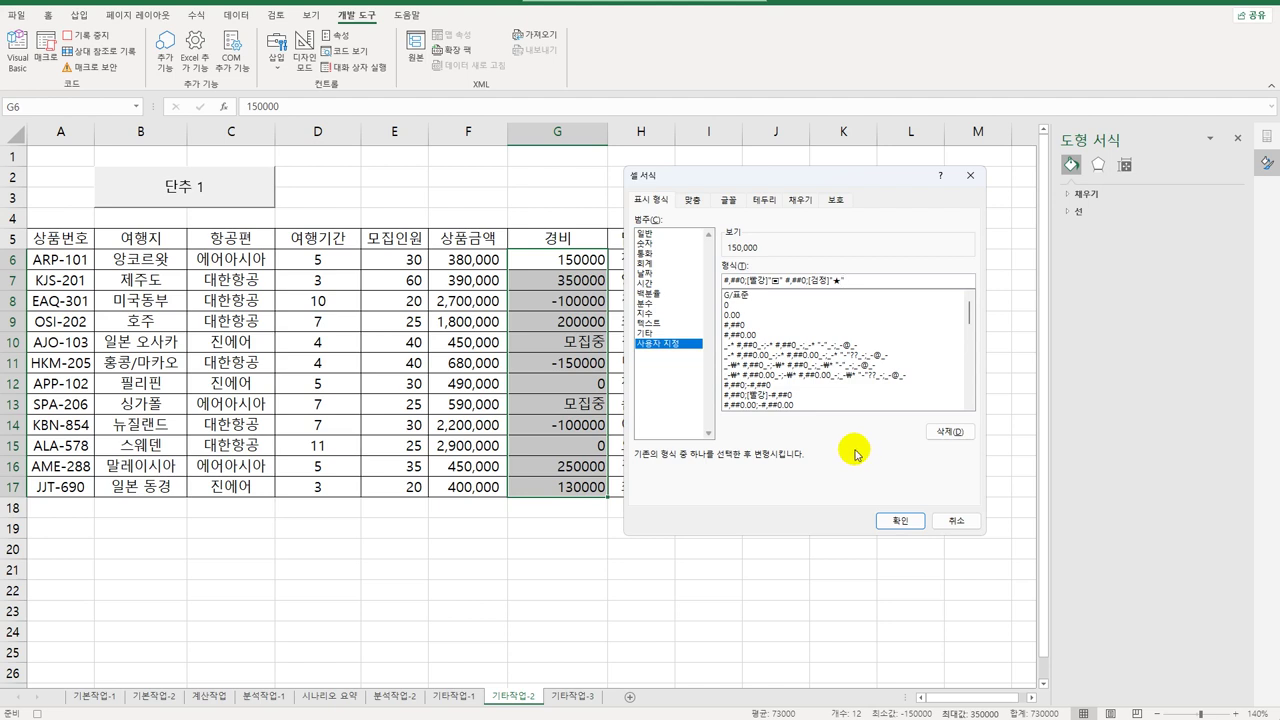
{"action": "type", "text": ";\"ㅁ"}
{"action": "key", "text": "Hangul_Hanja"}
{"action": "left_click", "coordinate": [876, 471]}
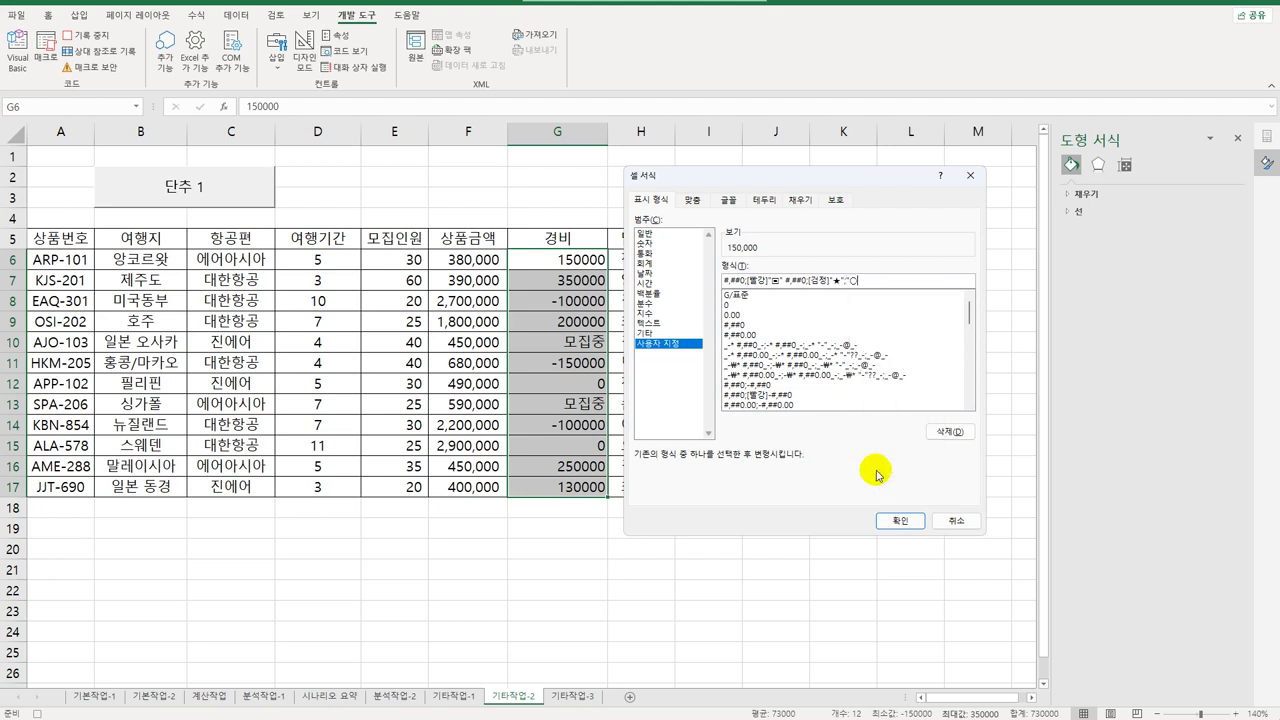
{"action": "type", "text": "\""}
{"action": "left_click", "coordinate": [898, 521]}
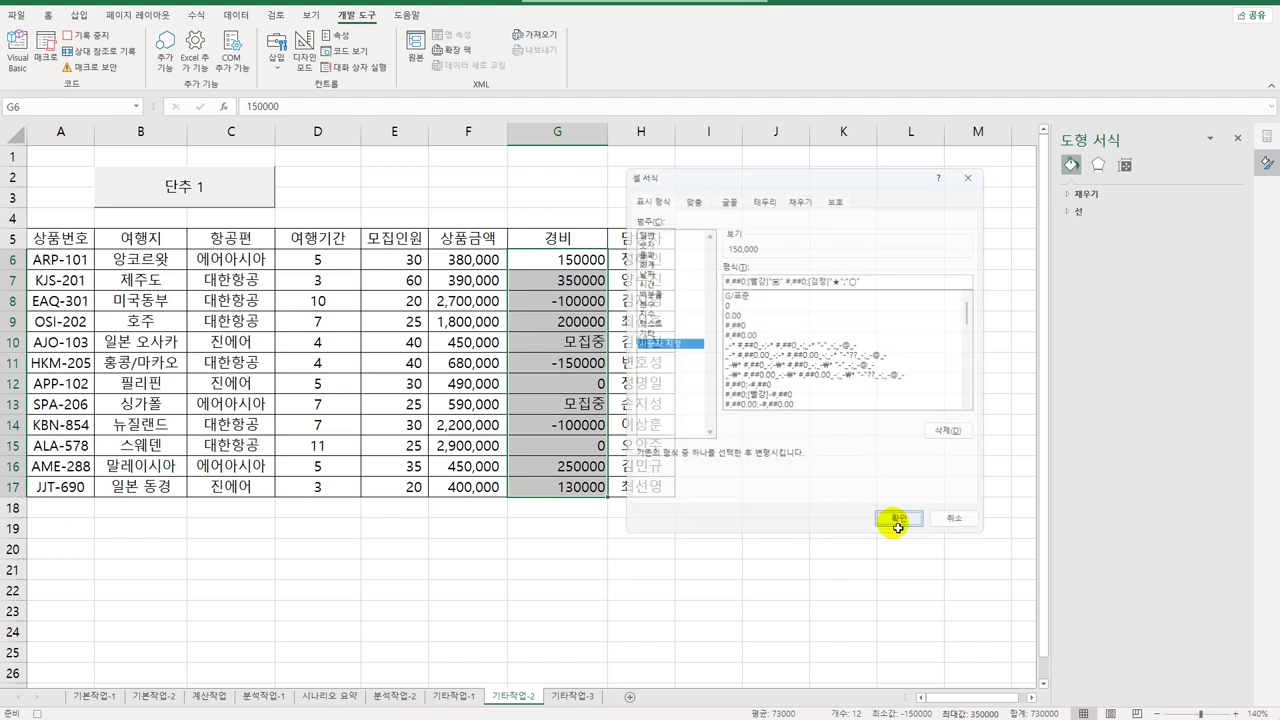
{"action": "left_click", "coordinate": [593, 489]}
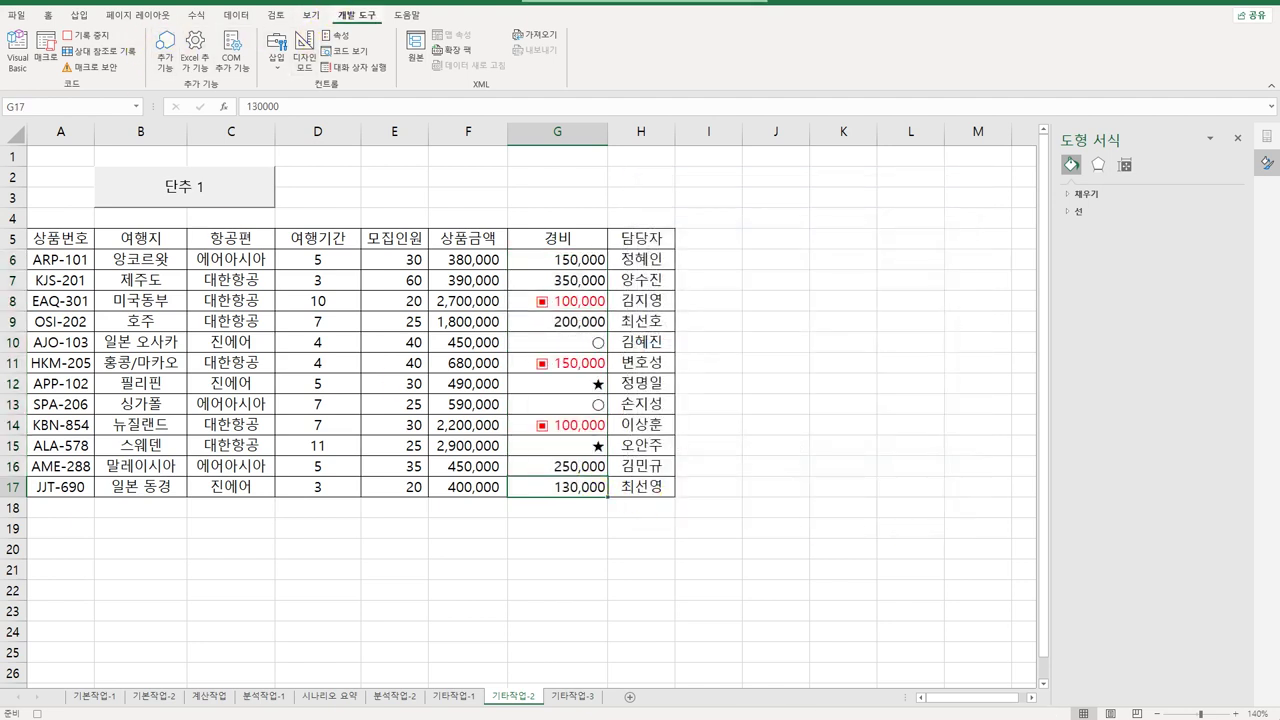
{"action": "left_click", "coordinate": [90, 36]}
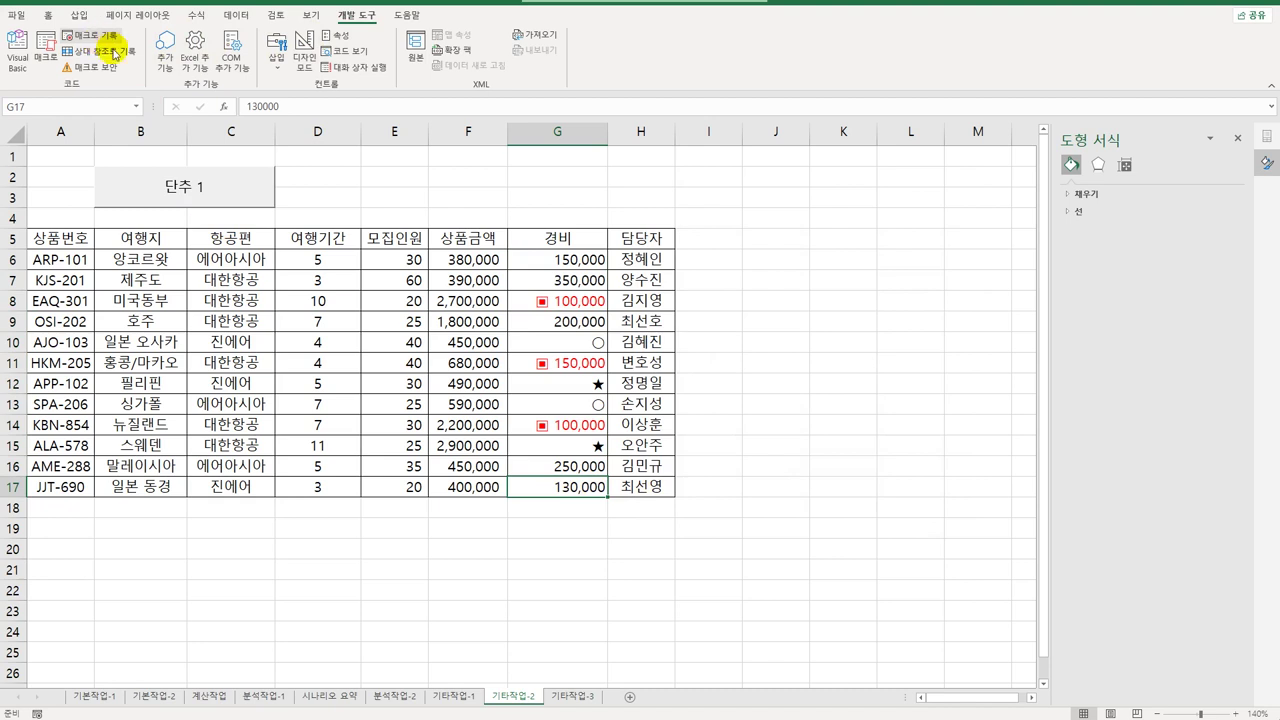
- Change the caption of the button above the table to 서식적용
{"action": "right_click", "coordinate": [199, 190]}
{"action": "left_click", "coordinate": [255, 255]}
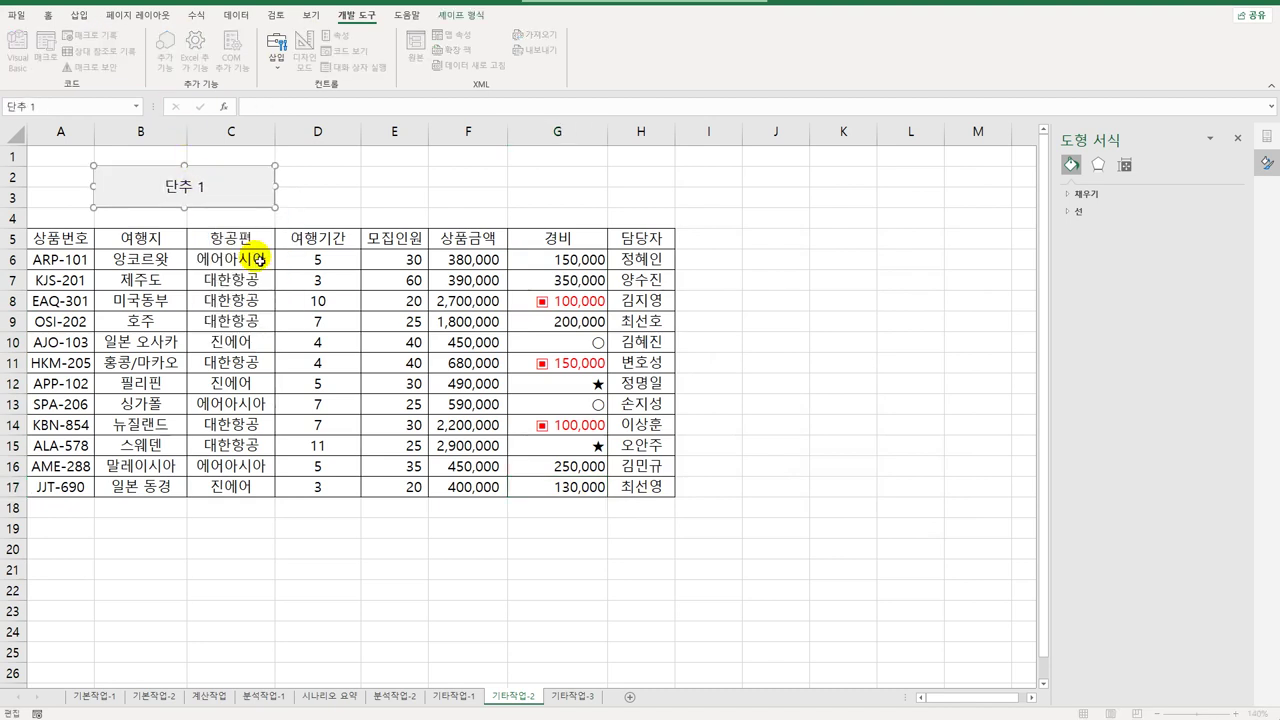
{"action": "key", "text": "ctrl+a"}
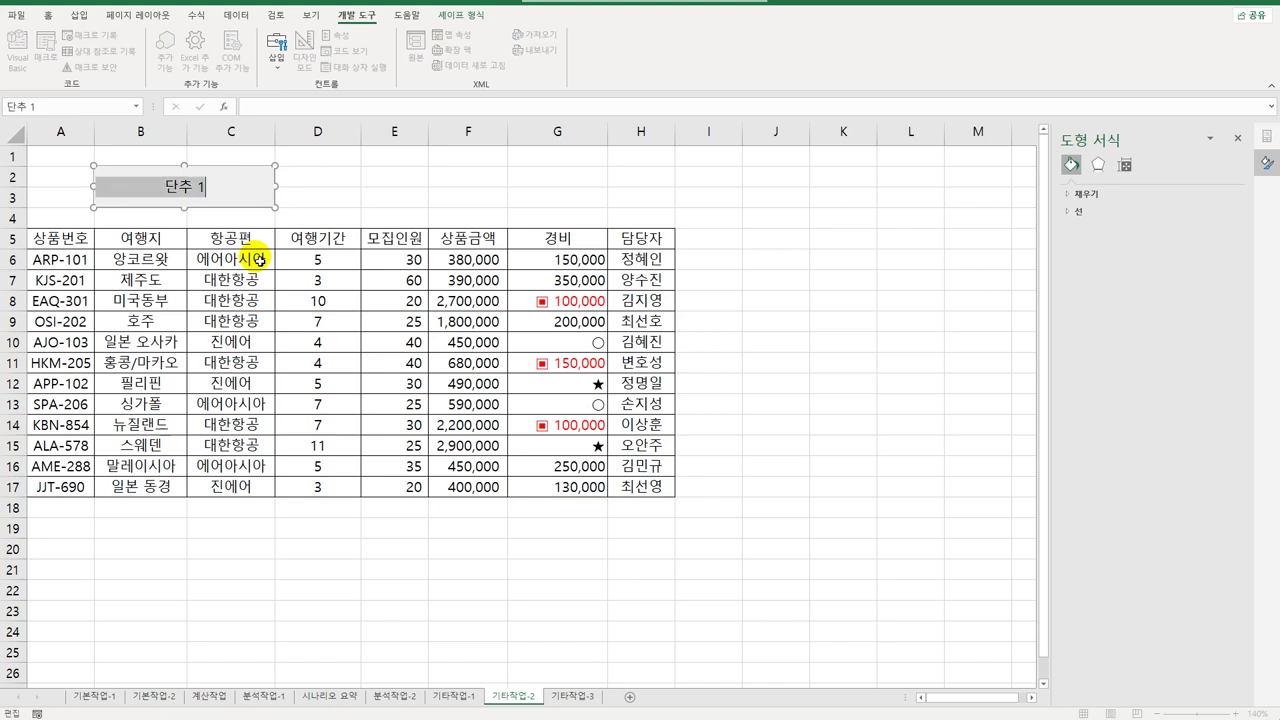
{"action": "type", "text": "서식지"}
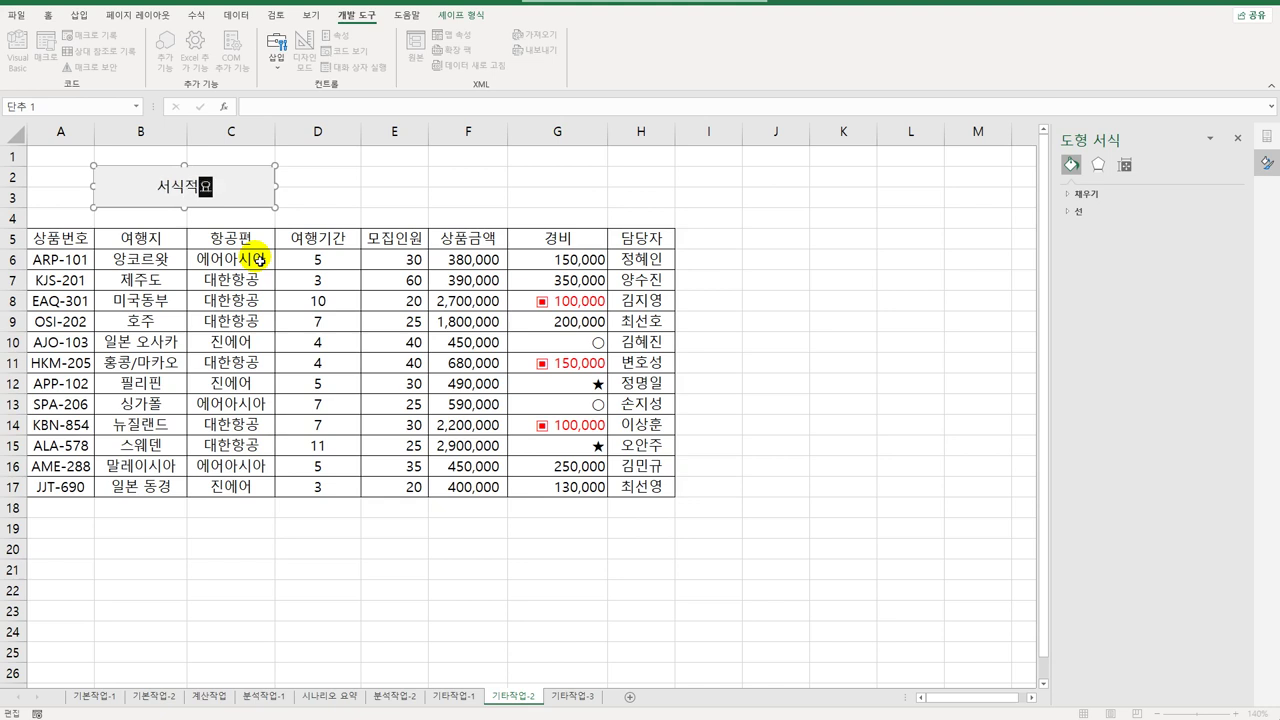
{"action": "type", "text": "적용"}
{"action": "left_click", "coordinate": [372, 194]}
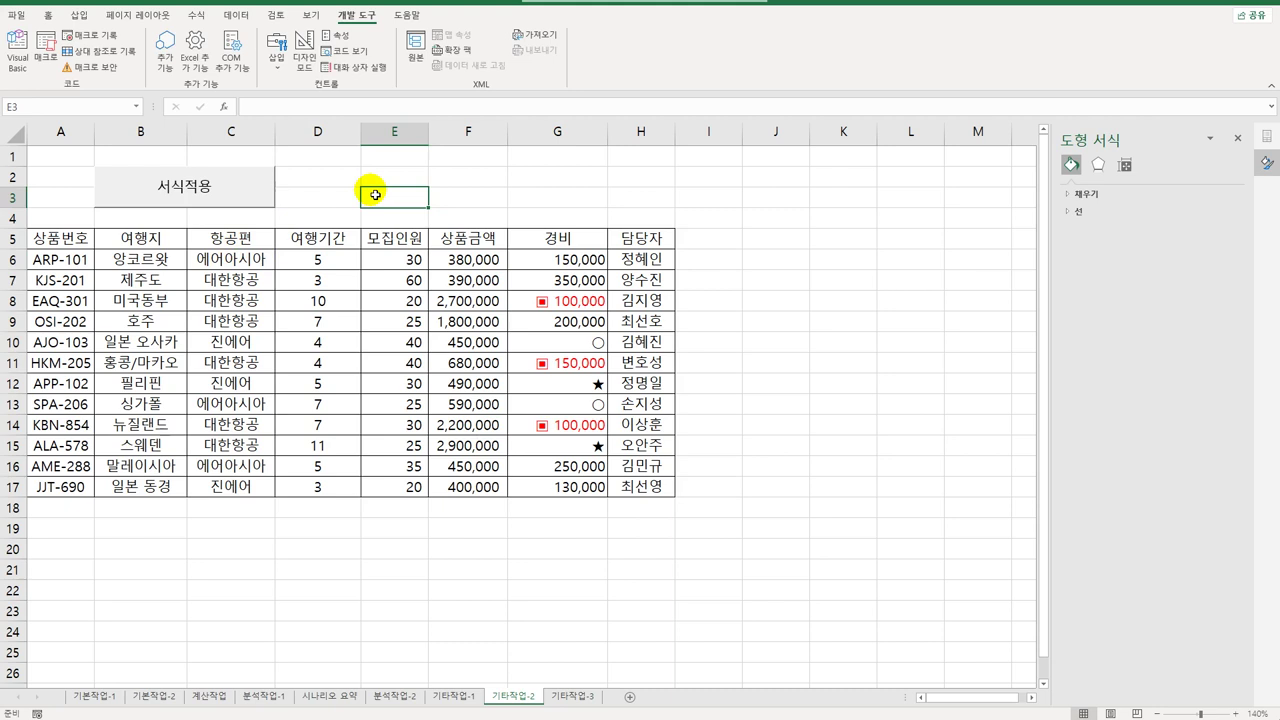
- Draw a form-control button over E2:F3 and start recording a new macro named 기간비교 for it
{"action": "left_click", "coordinate": [274, 66]}
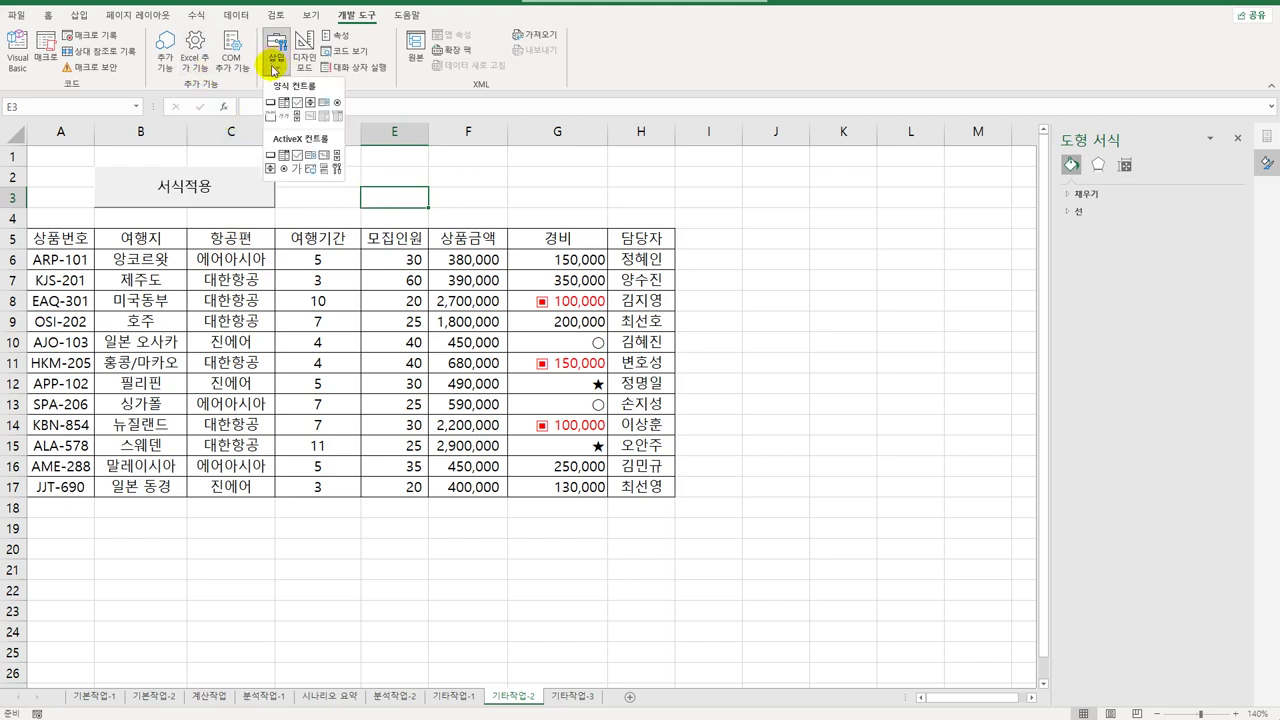
{"action": "left_click", "coordinate": [270, 102]}
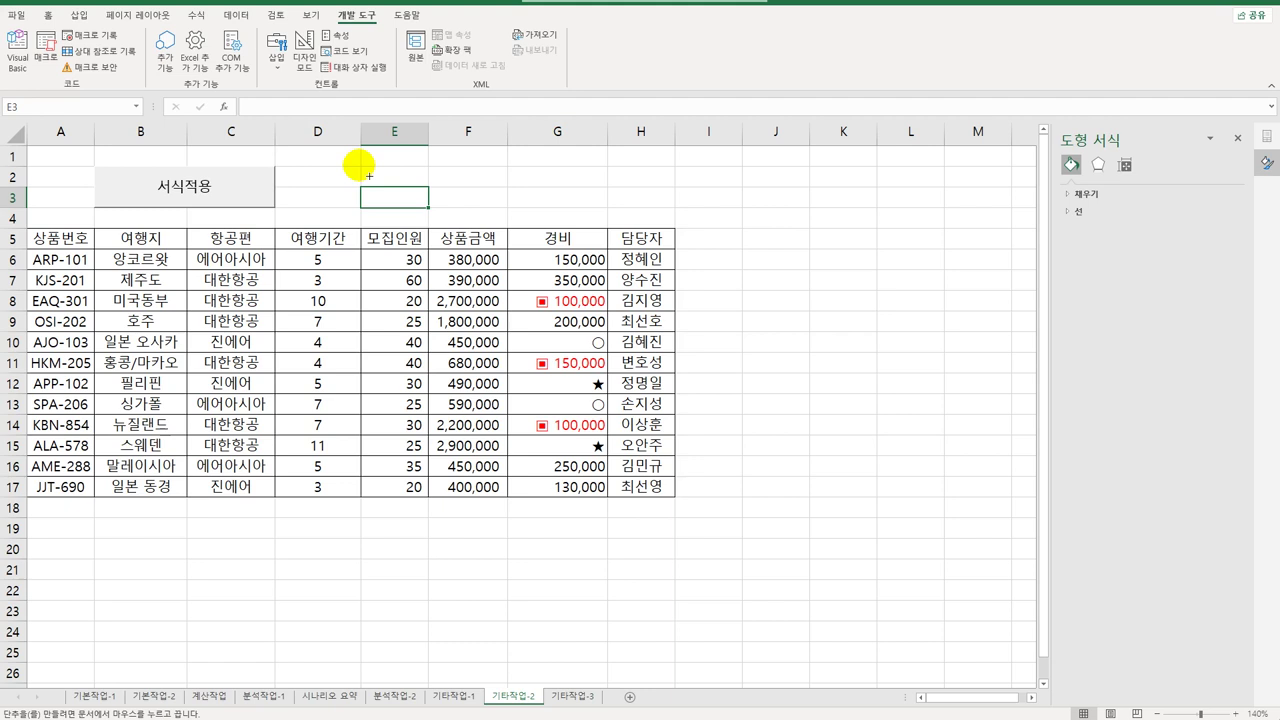
{"action": "left_click_drag", "start_coordinate": [369, 176], "coordinate": [491, 216]}
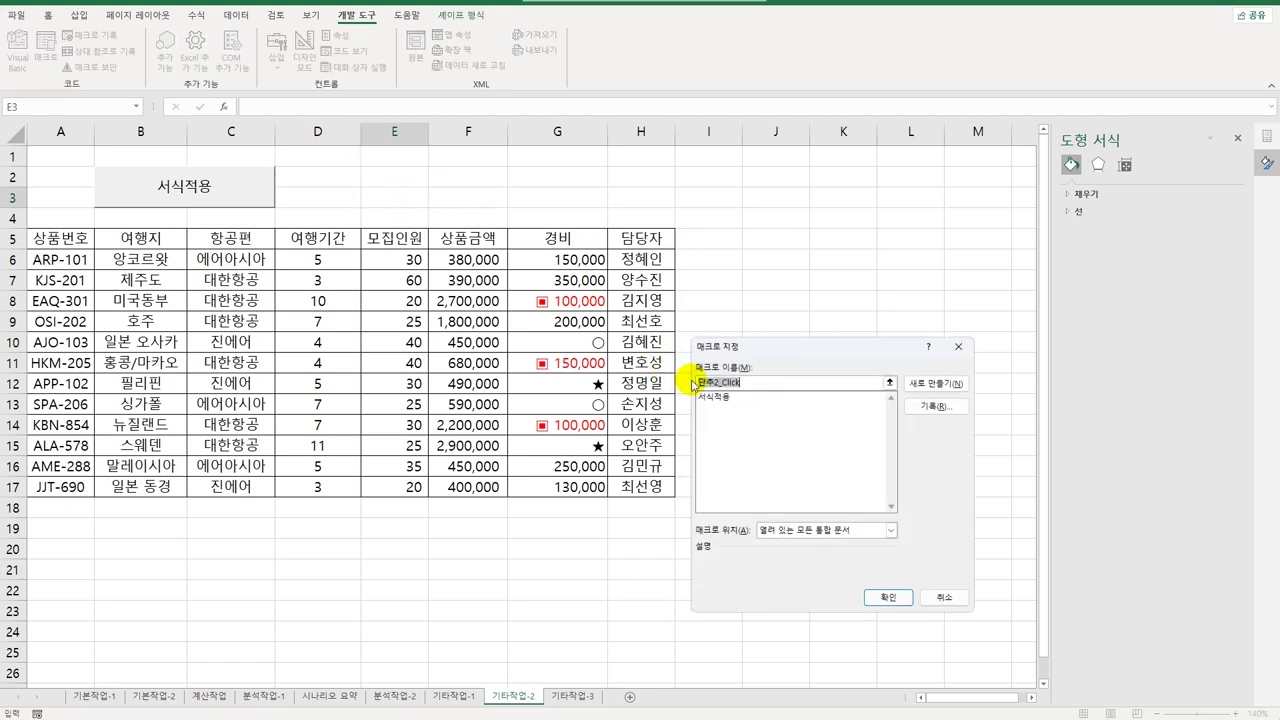
{"action": "type", "text": "기간비교"}
{"action": "left_click", "coordinate": [936, 406]}
{"action": "left_click", "coordinate": [863, 569]}
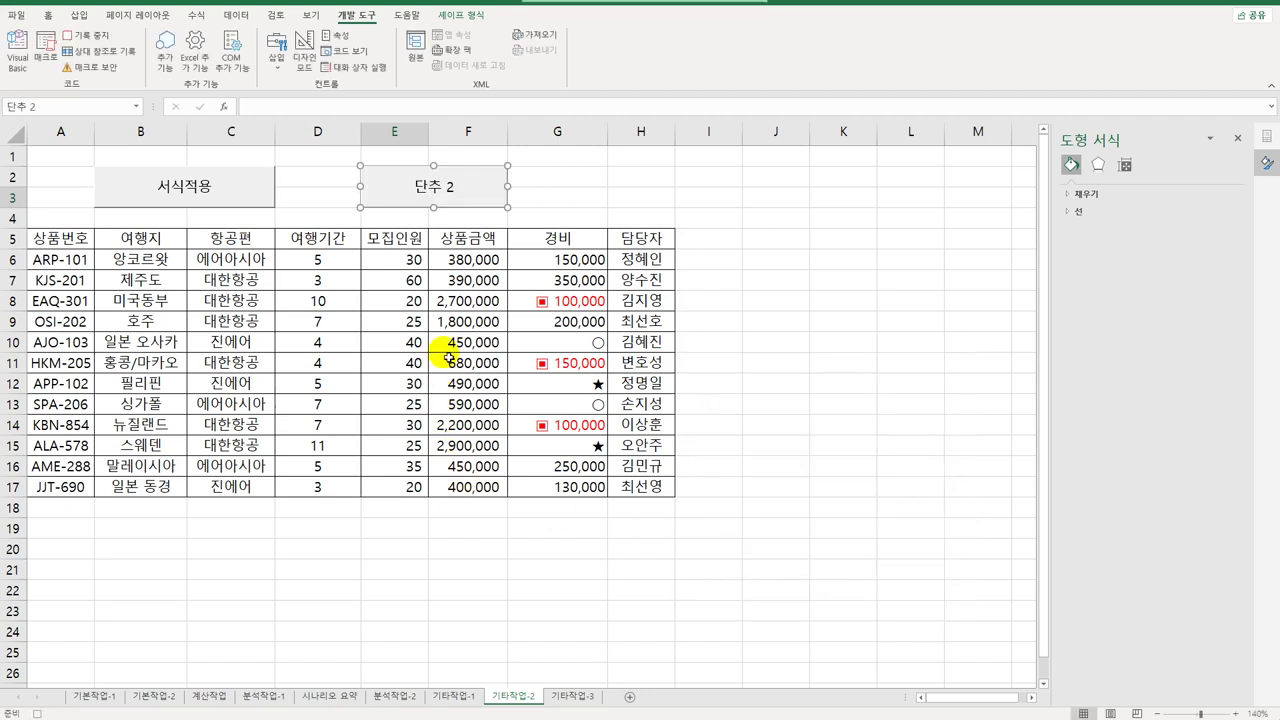
- Start a 사용자 지정 number format for the 여행기간 values in D6:D17 with the section [파랑][<7]0* "단기"
{"action": "left_click_drag", "start_coordinate": [297, 258], "coordinate": [297, 497]}
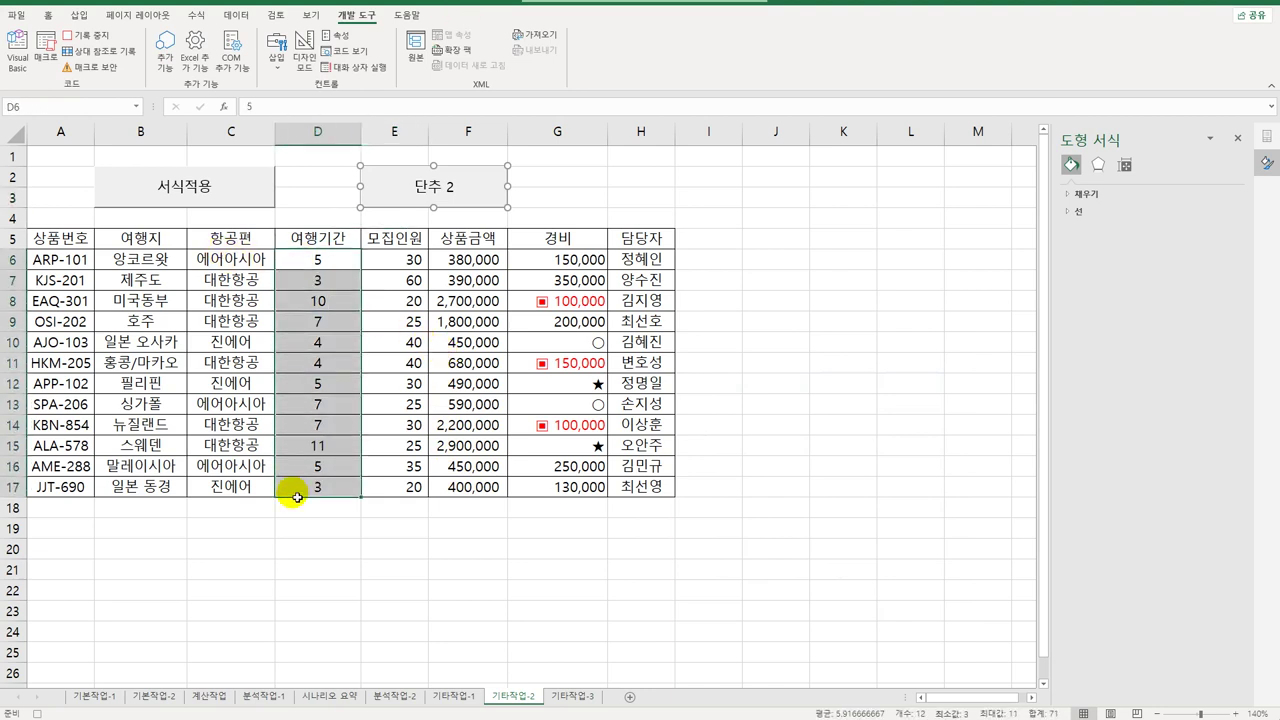
{"action": "right_click", "coordinate": [330, 259]}
{"action": "left_click", "coordinate": [399, 551]}
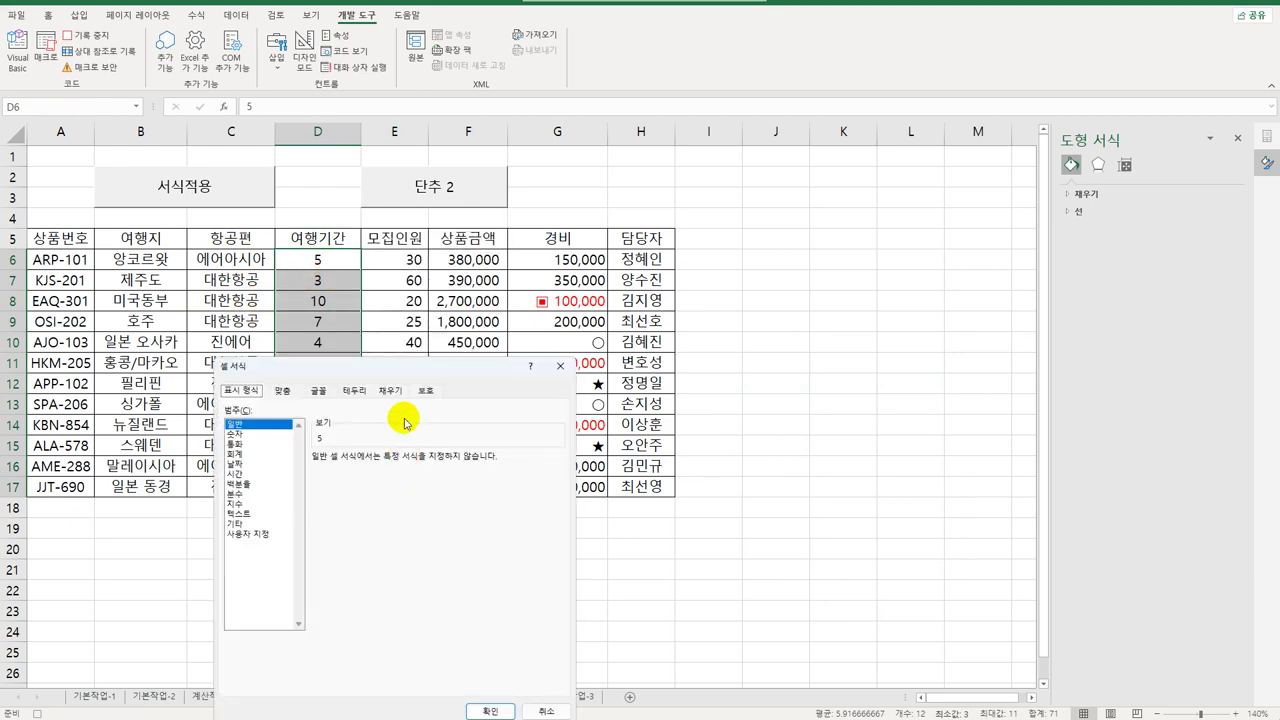
{"action": "left_click_drag", "start_coordinate": [412, 366], "coordinate": [774, 150]}
{"action": "left_click", "coordinate": [630, 316]}
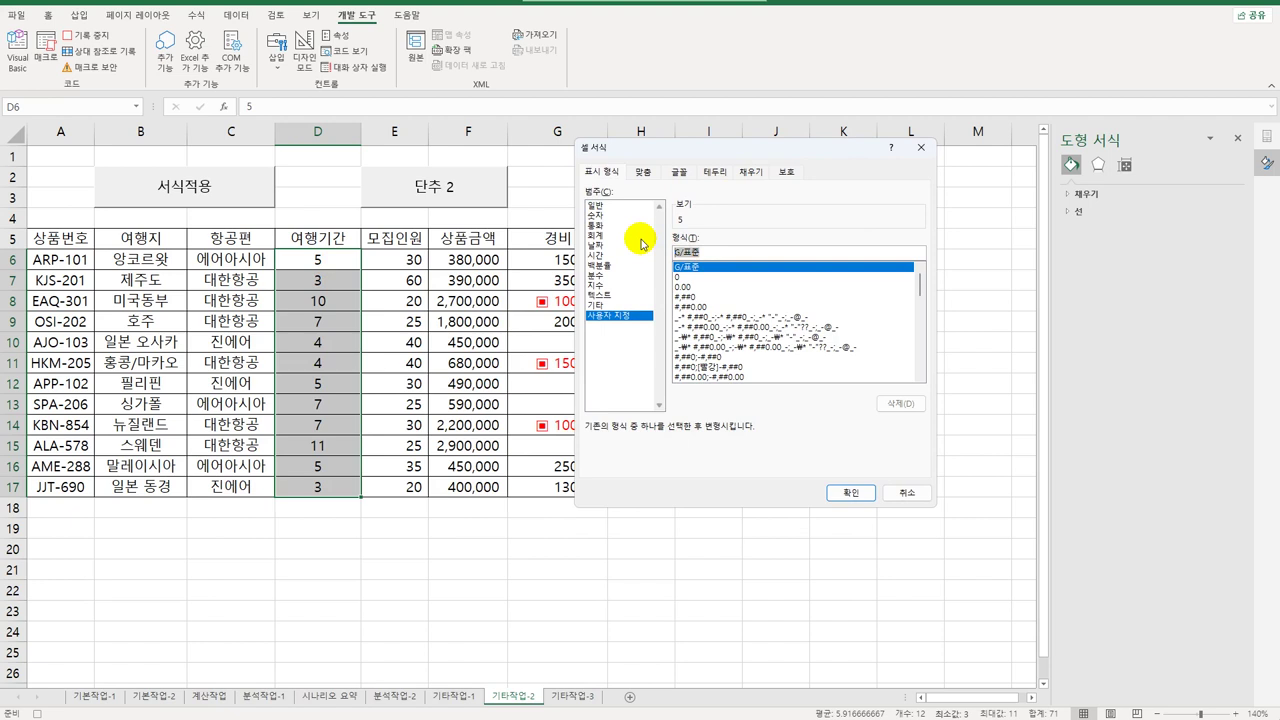
{"action": "key", "text": "Delete"}
{"action": "type", "text": "[파랑]"}
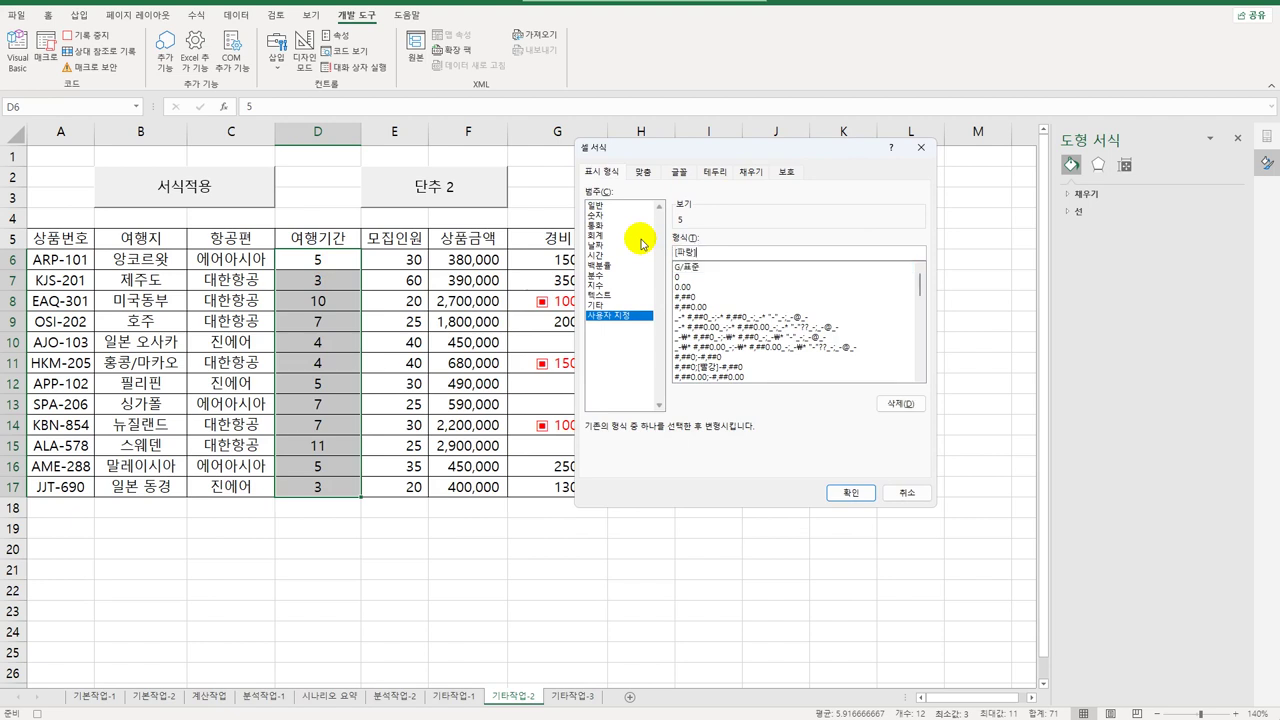
{"action": "type", "text": "[<7]"}
{"action": "type", "text": "0"}
{"action": "type", "text": "이"}
{"action": "type", "text": "\""}
{"action": "type", "text": "단기\""}
- Add the section [빨강][>=7]0* "장기" to the custom format, apply it and stop recording the macro
{"action": "type", "text": ";[빨강]"}
{"action": "type", "text": "[>=7]"}
{"action": "type", "text": "0"}
{"action": "type", "text": "*"}
{"action": "type", "text": " \"장"}
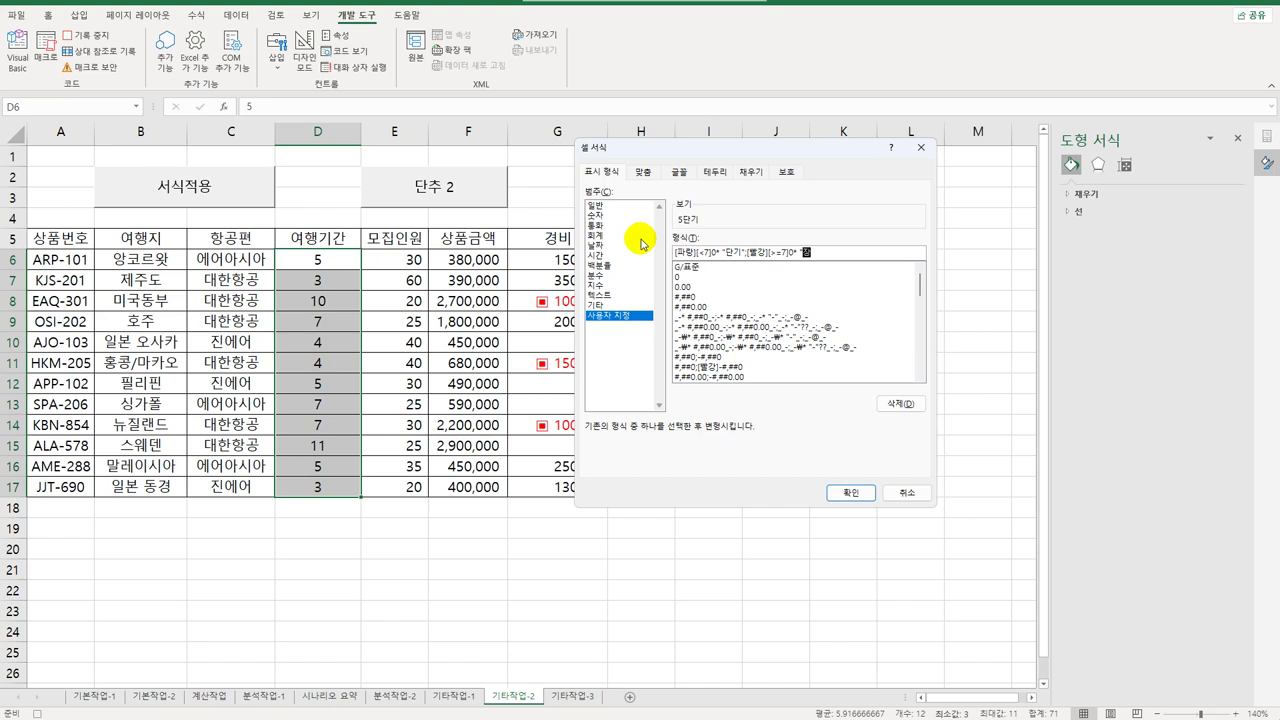
{"action": "type", "text": "기\""}
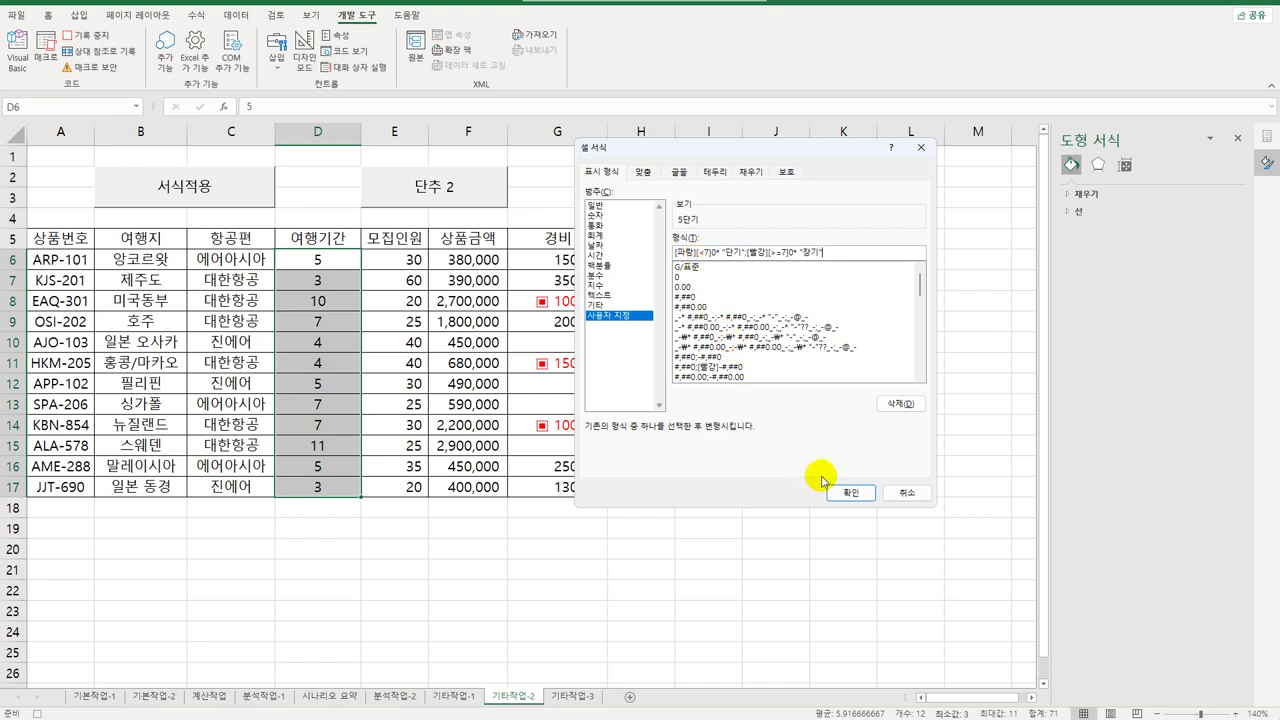
{"action": "left_click", "coordinate": [850, 492]}
{"action": "left_click", "coordinate": [305, 484]}
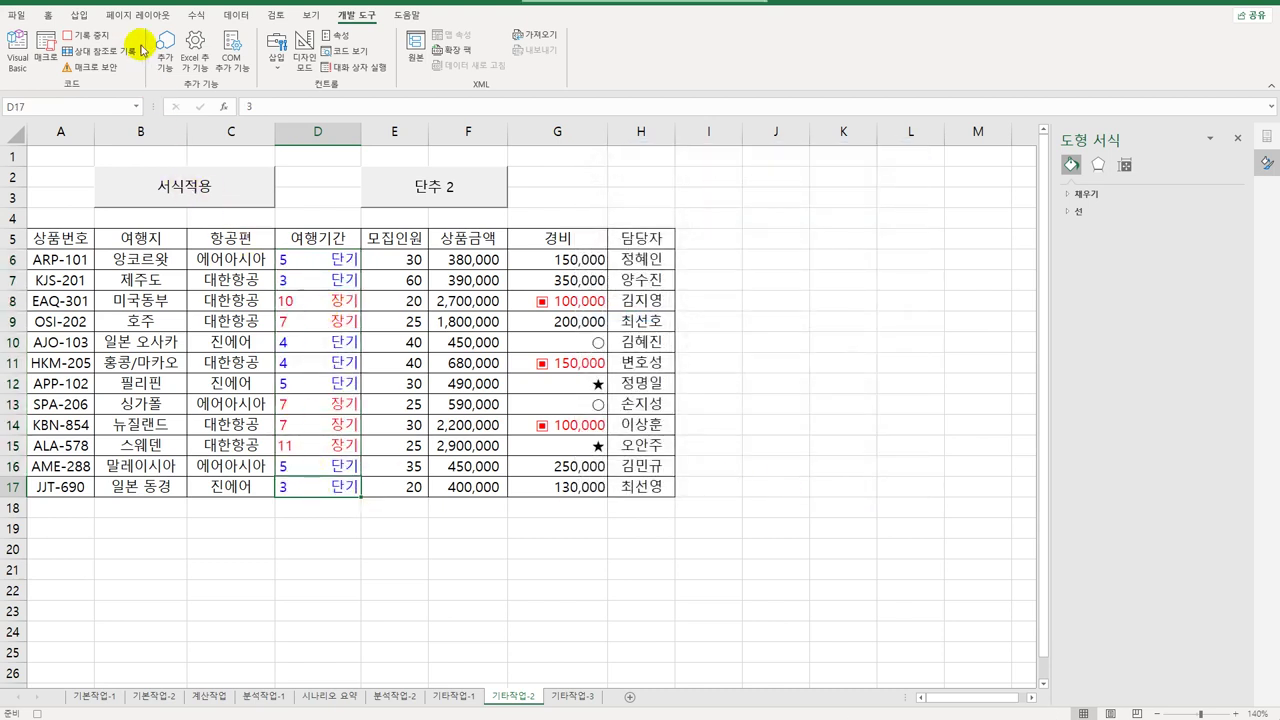
{"action": "left_click", "coordinate": [88, 35]}
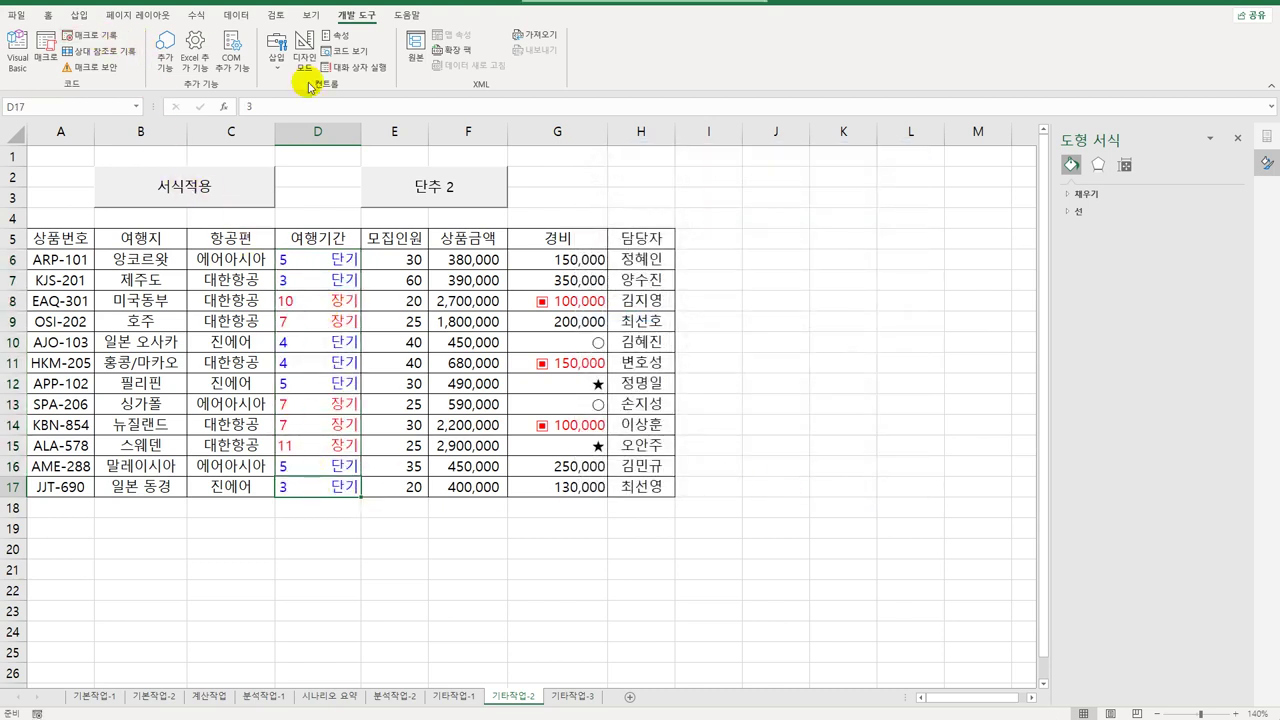
- Change the caption of the button over E2:F3 to 기간비교
{"action": "left_click", "coordinate": [426, 200], "text": "ctrl"}
{"action": "right_click", "coordinate": [426, 200]}
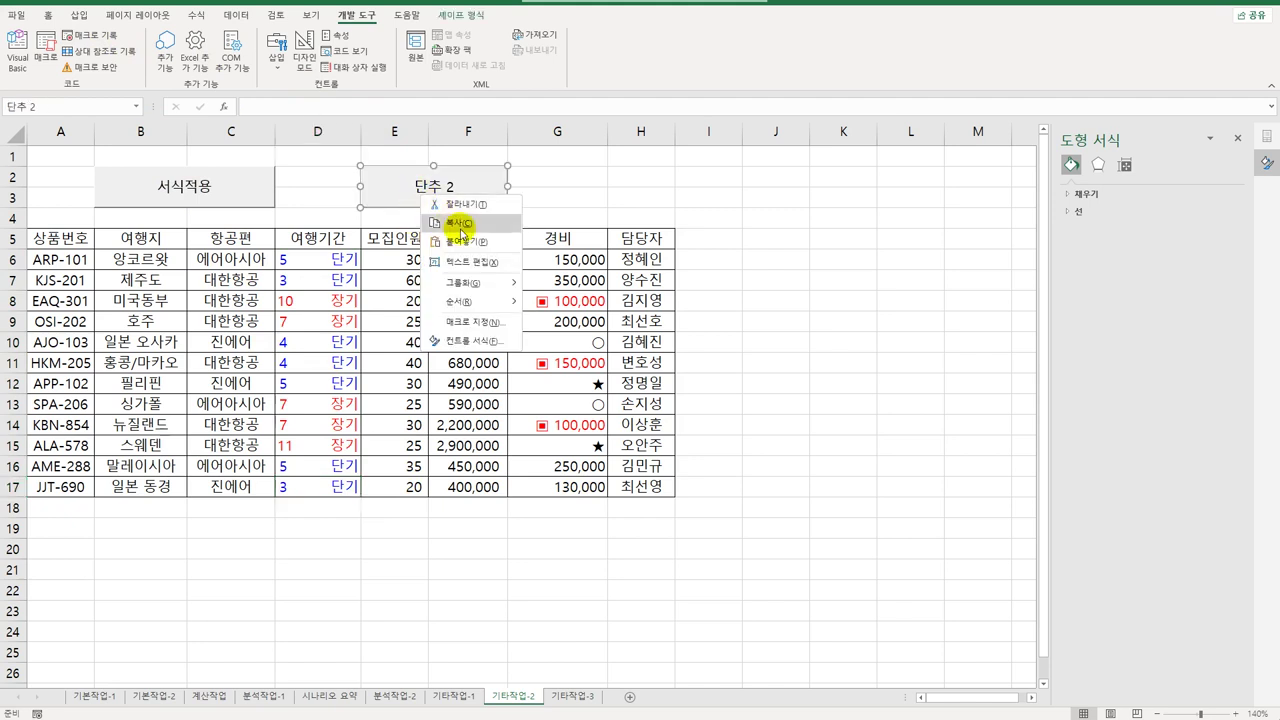
{"action": "left_click", "coordinate": [470, 261]}
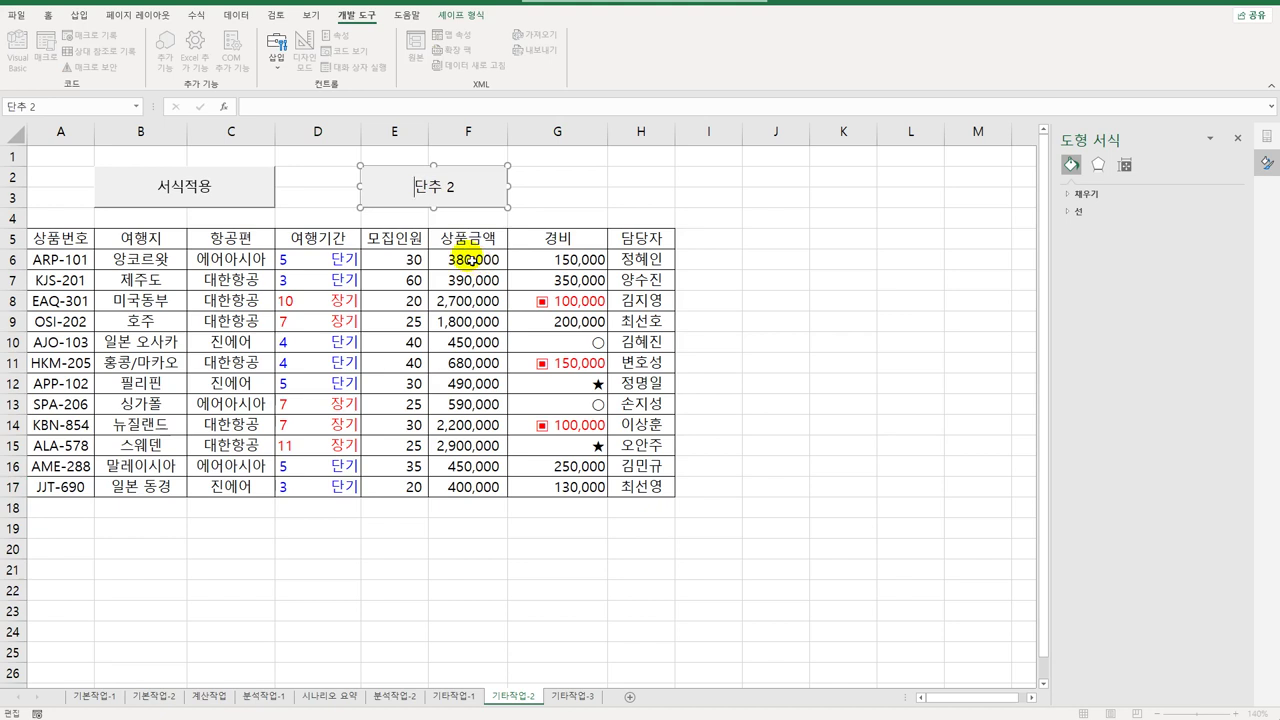
{"action": "key", "text": "ctrl+a"}
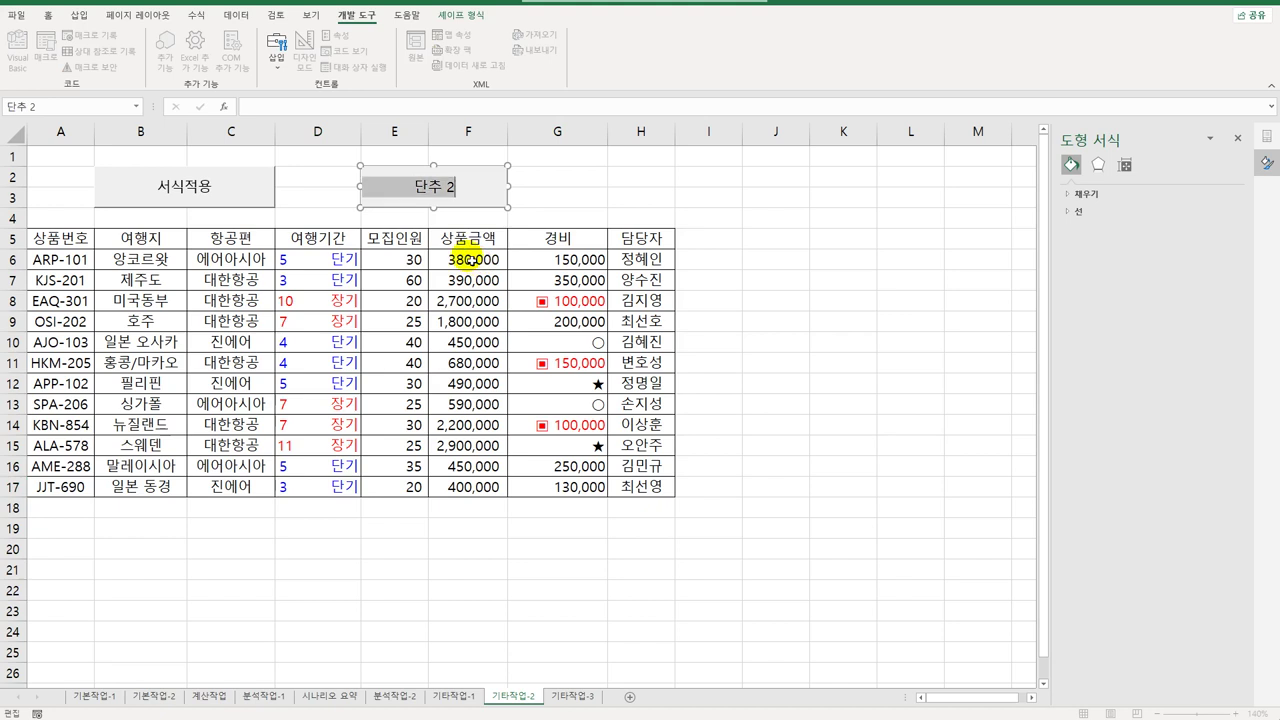
{"action": "type", "text": "기간비교"}
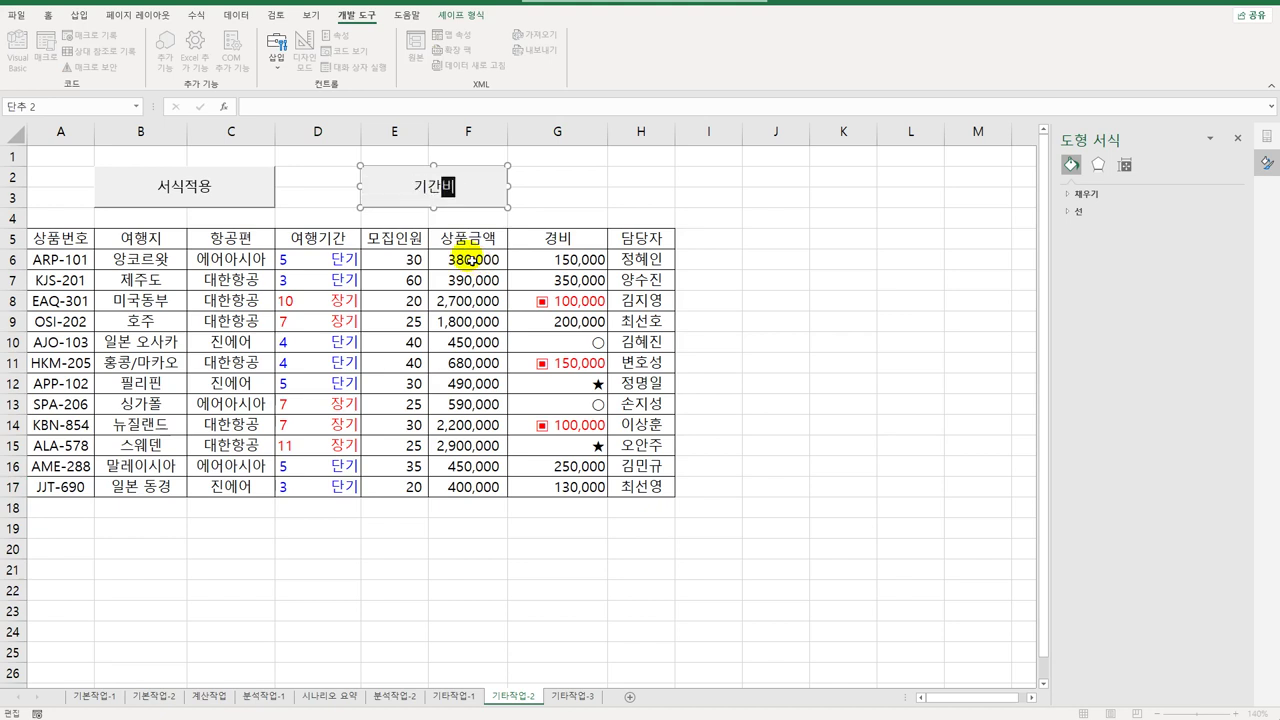
{"action": "left_click", "coordinate": [737, 361]}
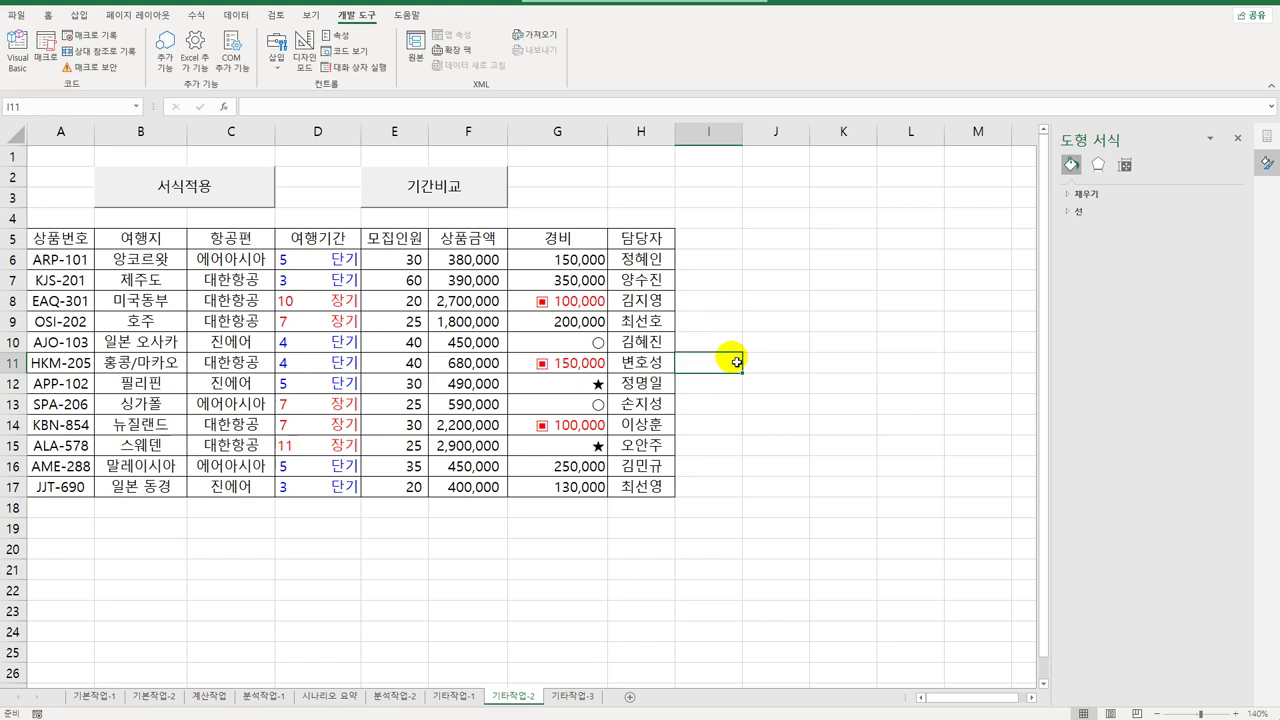
- On the 기타작업-3 sheet, turn on design mode and open the click event code of the 연락처등록 button
{"action": "left_click", "coordinate": [578, 697]}
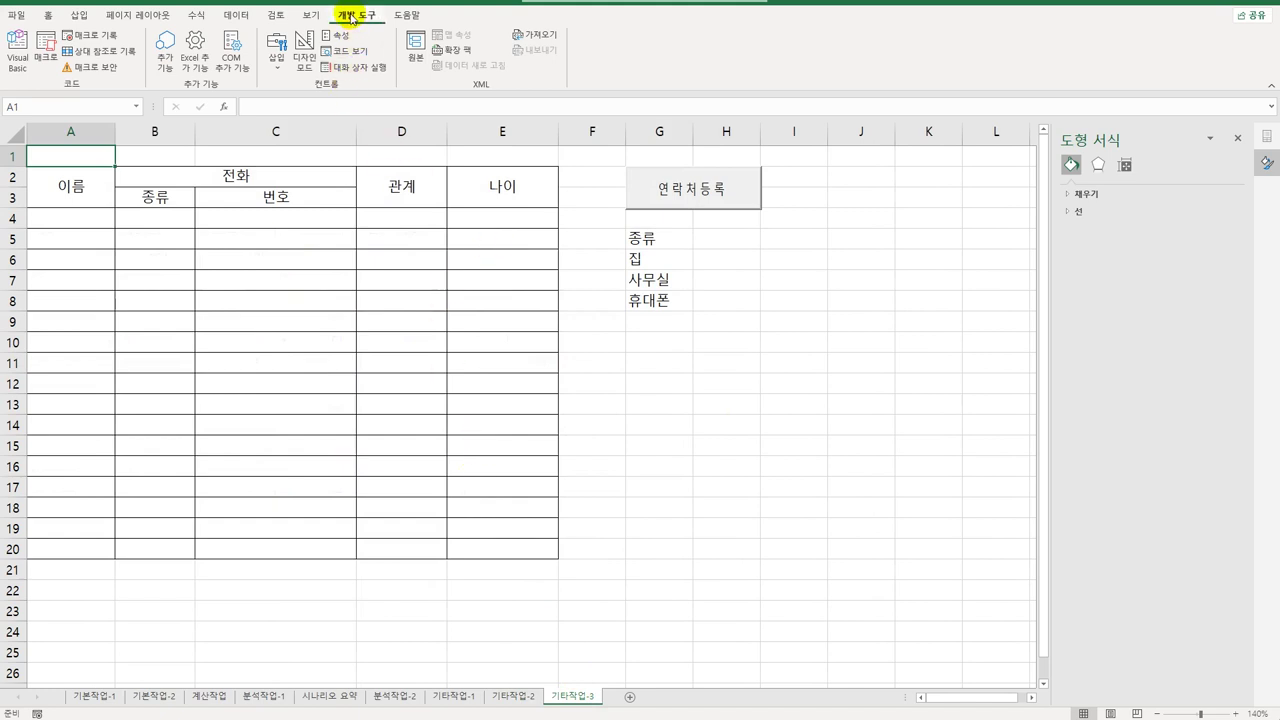
{"action": "left_click", "coordinate": [304, 62]}
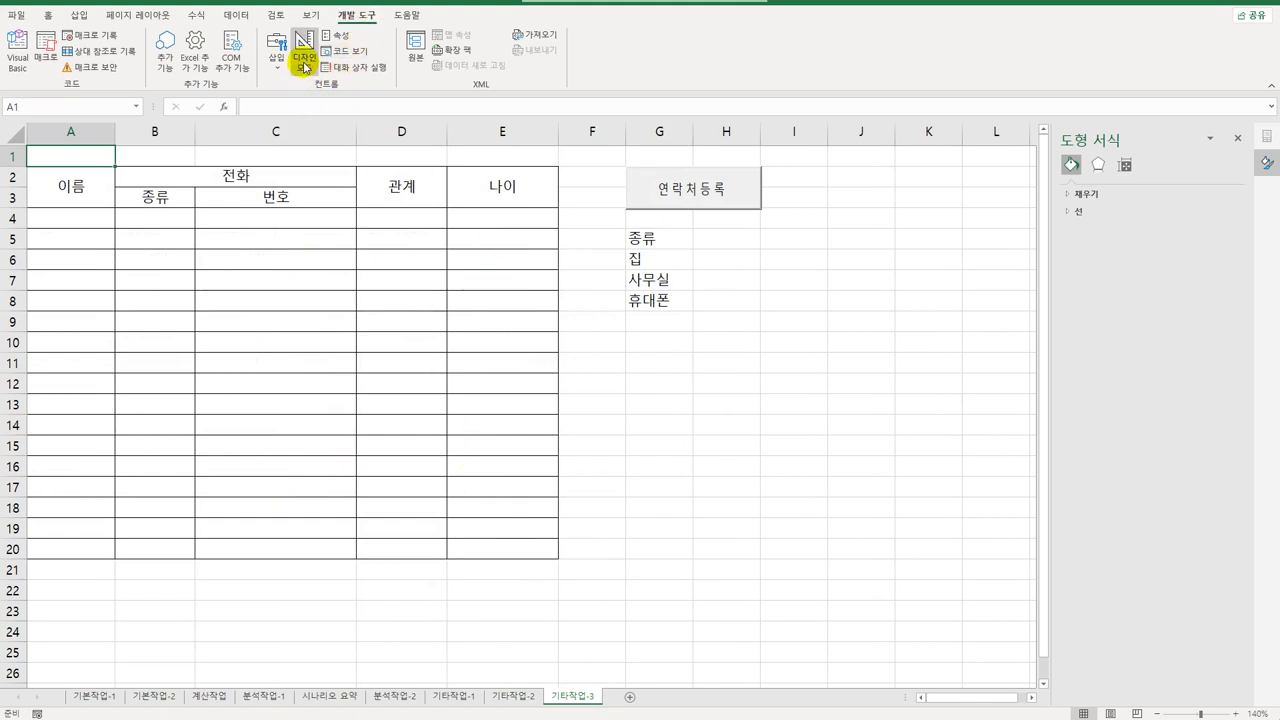
{"action": "left_click", "coordinate": [665, 200]}
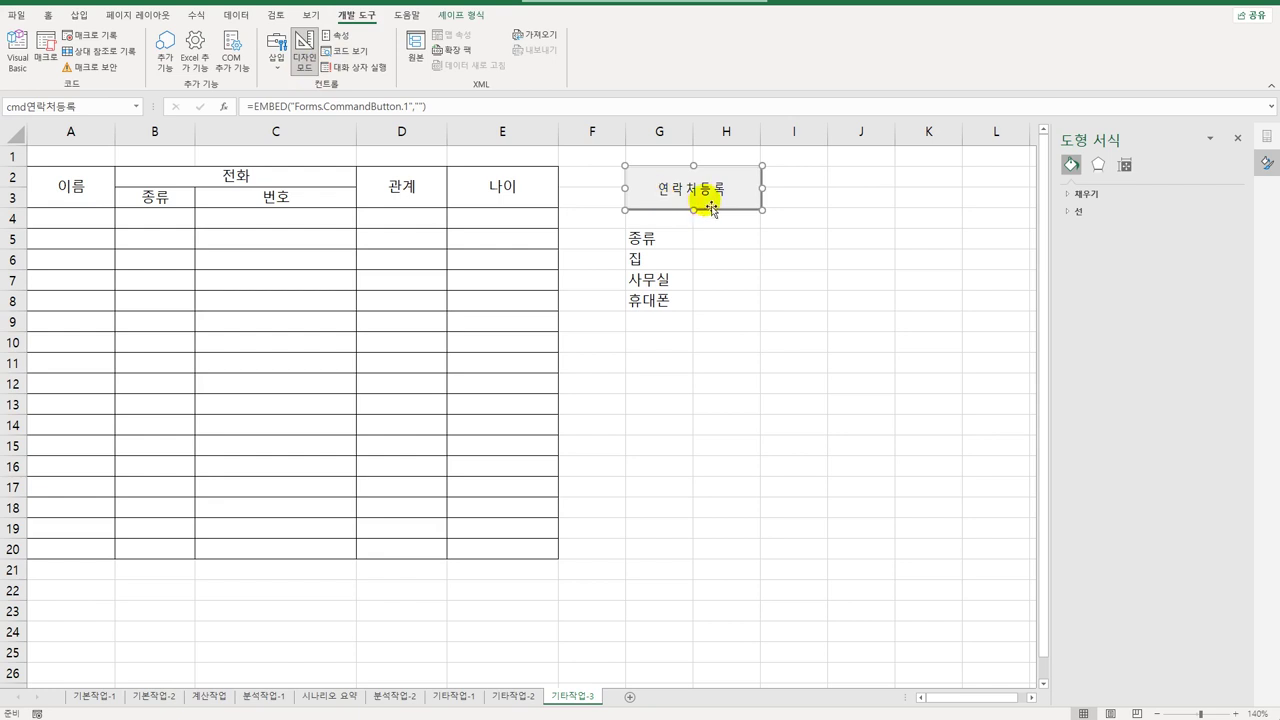
{"action": "double_click", "coordinate": [709, 206]}
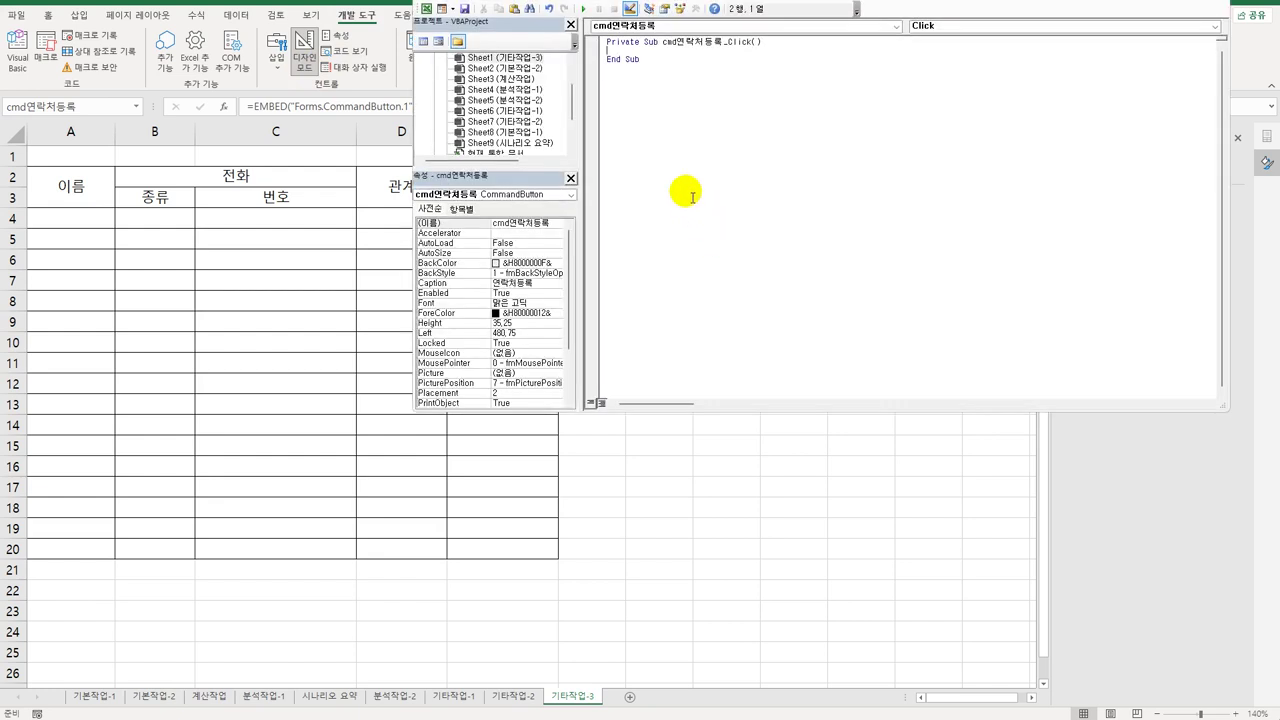
- Make the button's click procedure open the contact form with the statement 연락처관리.Show
{"action": "type", "text": "연락처등록.s"}
{"action": "key", "text": "BackSpace"}
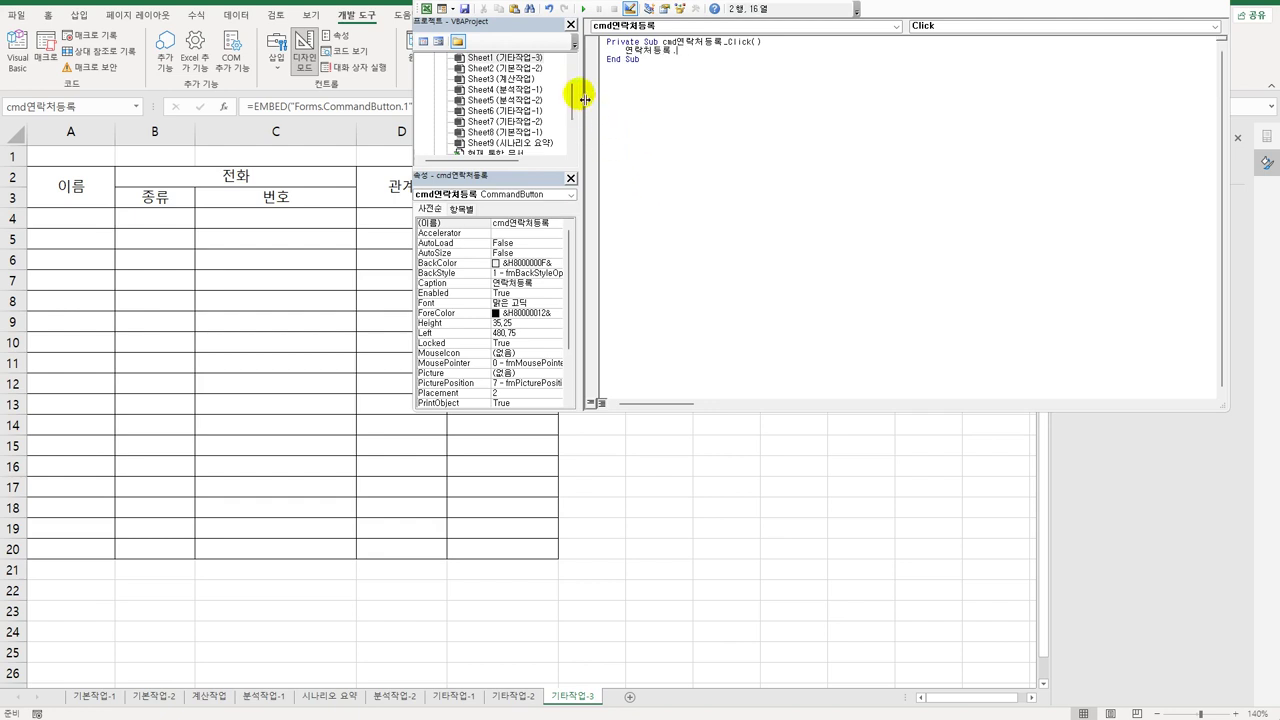
{"action": "left_click_drag", "start_coordinate": [573, 101], "coordinate": [572, 130]}
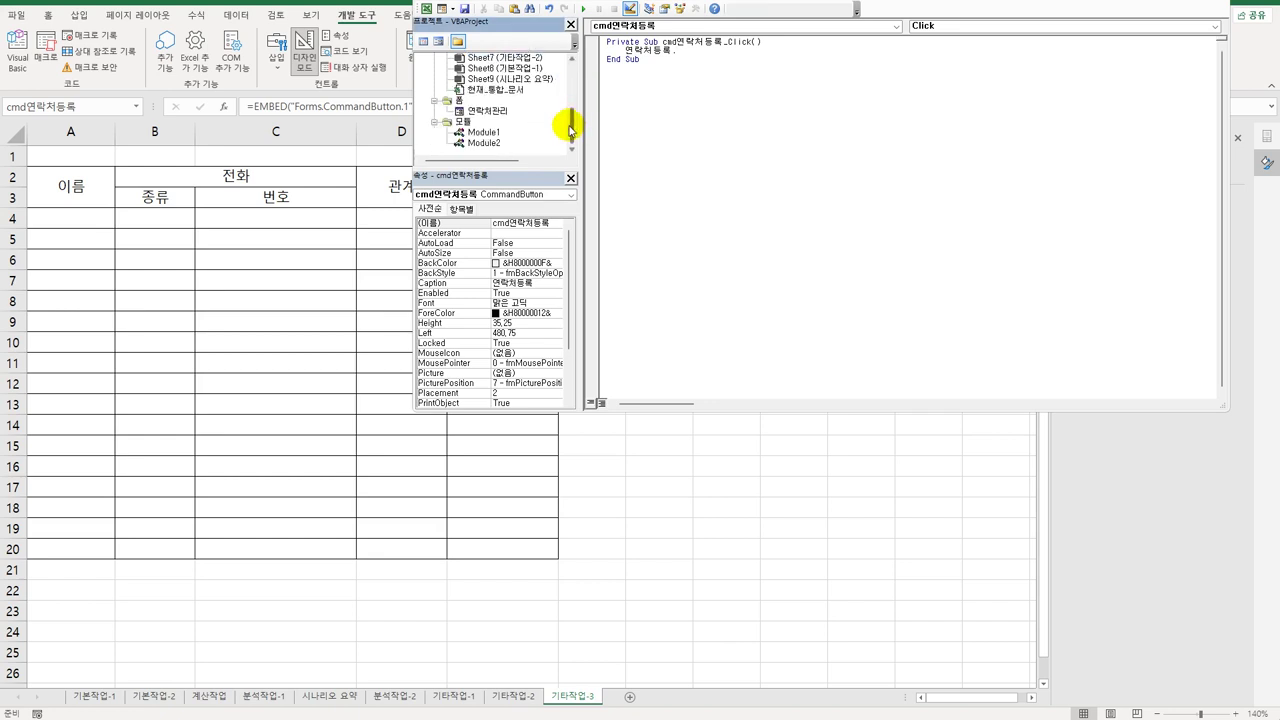
{"action": "left_click", "coordinate": [657, 61]}
{"action": "left_click", "coordinate": [737, 434]}
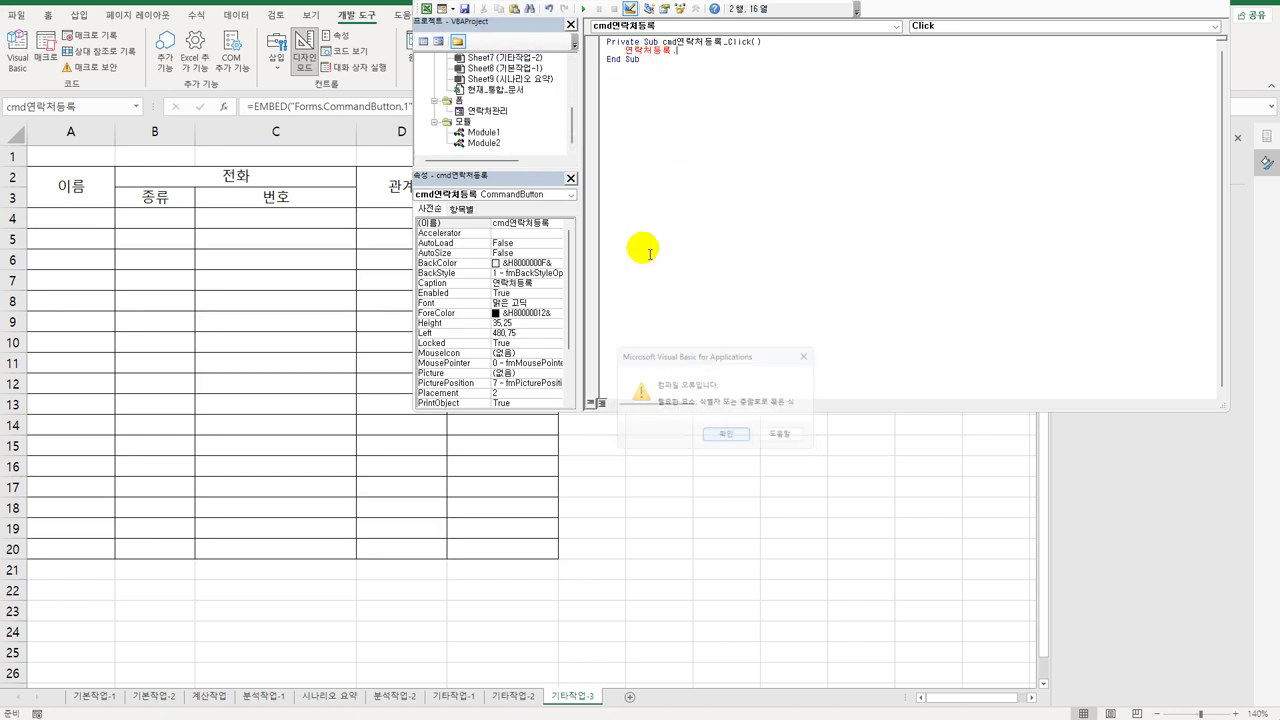
{"action": "left_click_drag", "start_coordinate": [653, 50], "coordinate": [706, 60]}
{"action": "key", "text": "BackSpace"}
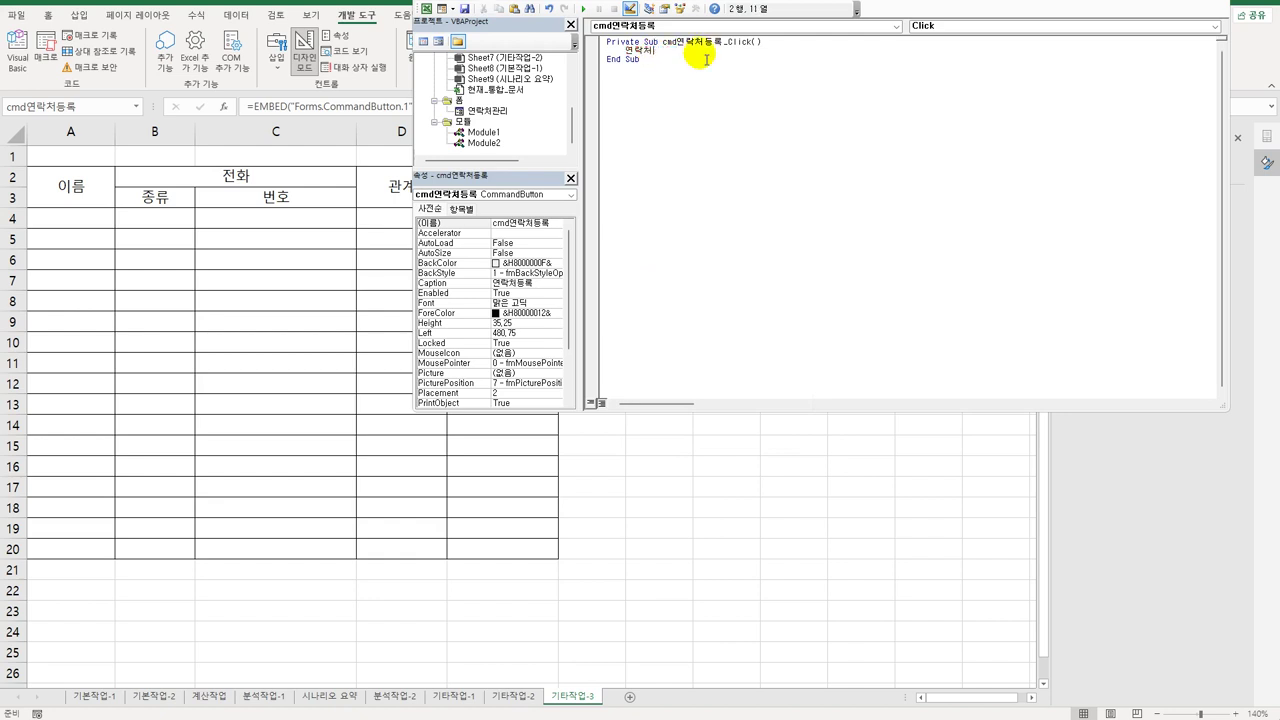
{"action": "type", "text": "관리."}
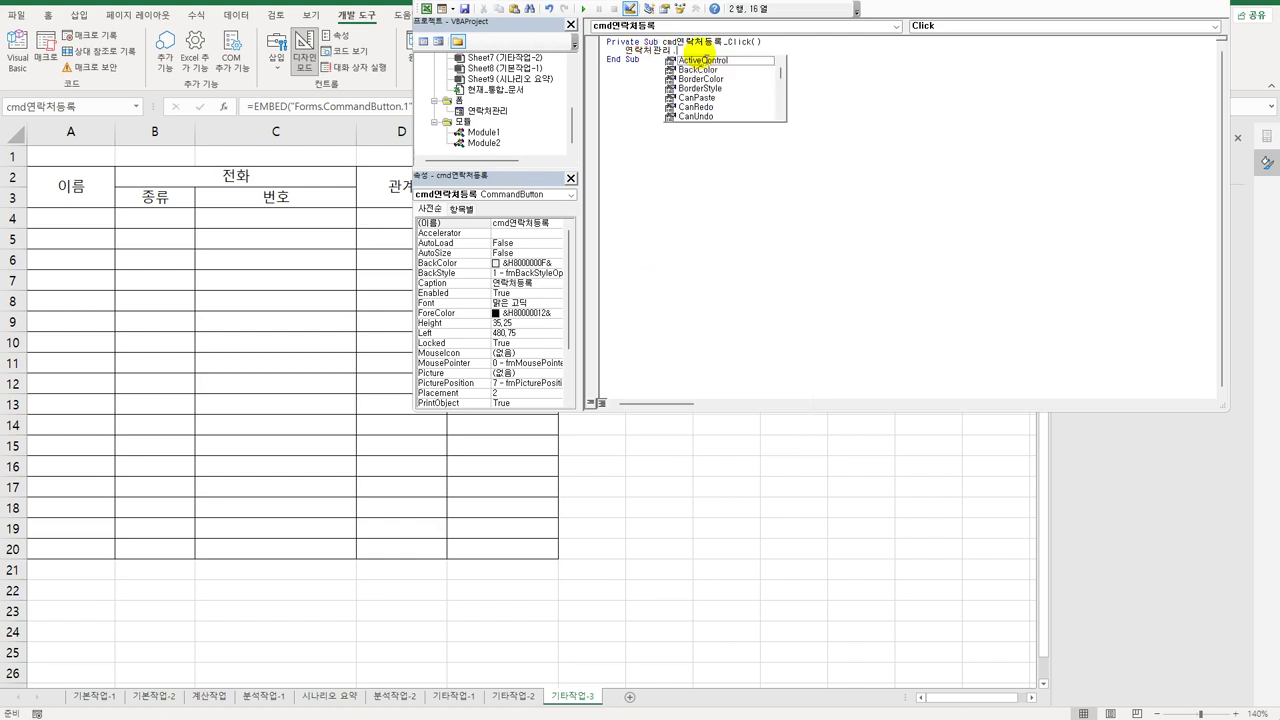
{"action": "type", "text": "show"}
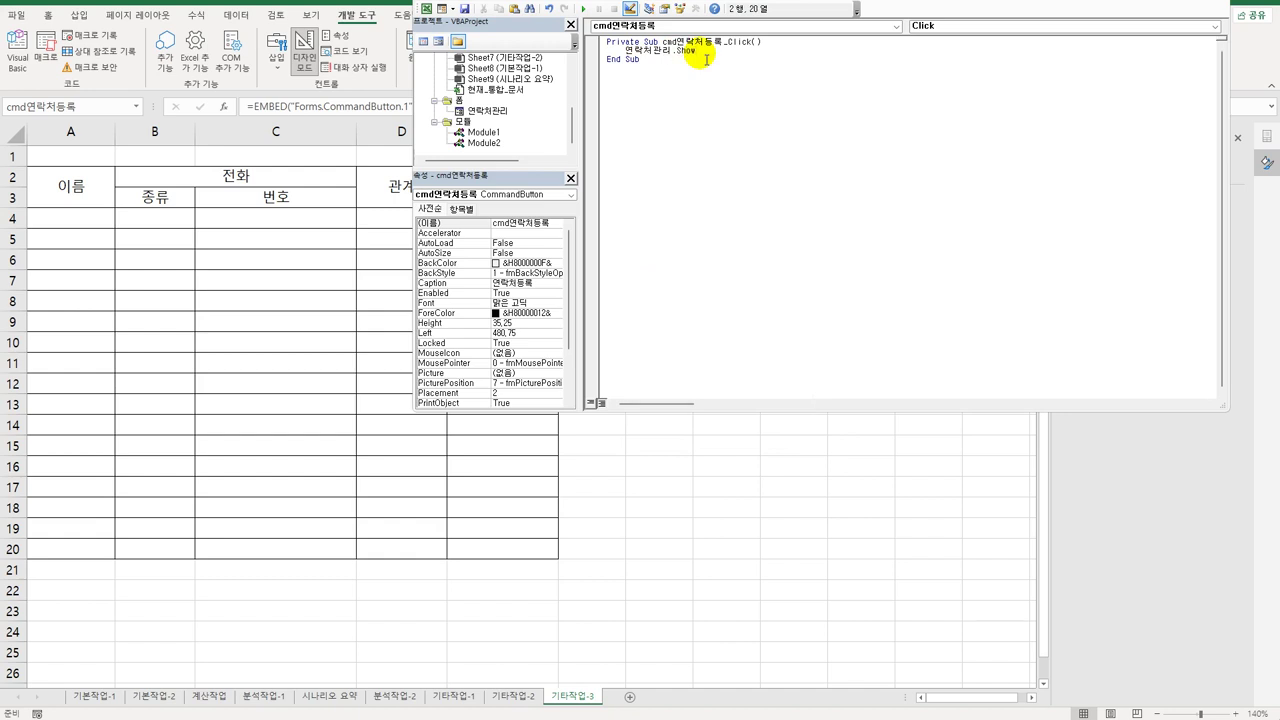
{"action": "left_click", "coordinate": [746, 210]}
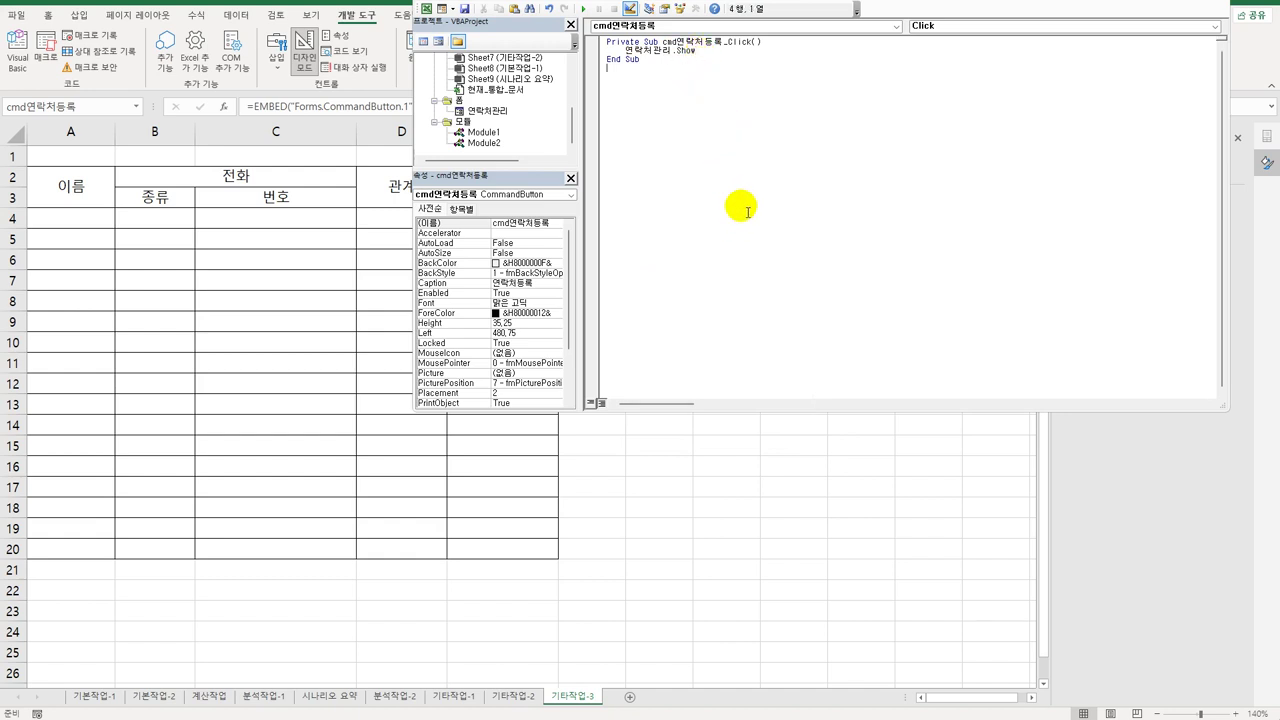
- Open the code of the 연락처관리 form and add a UserForm_Initialize procedure containing Txt이름.SetFocus
{"action": "double_click", "coordinate": [490, 113]}
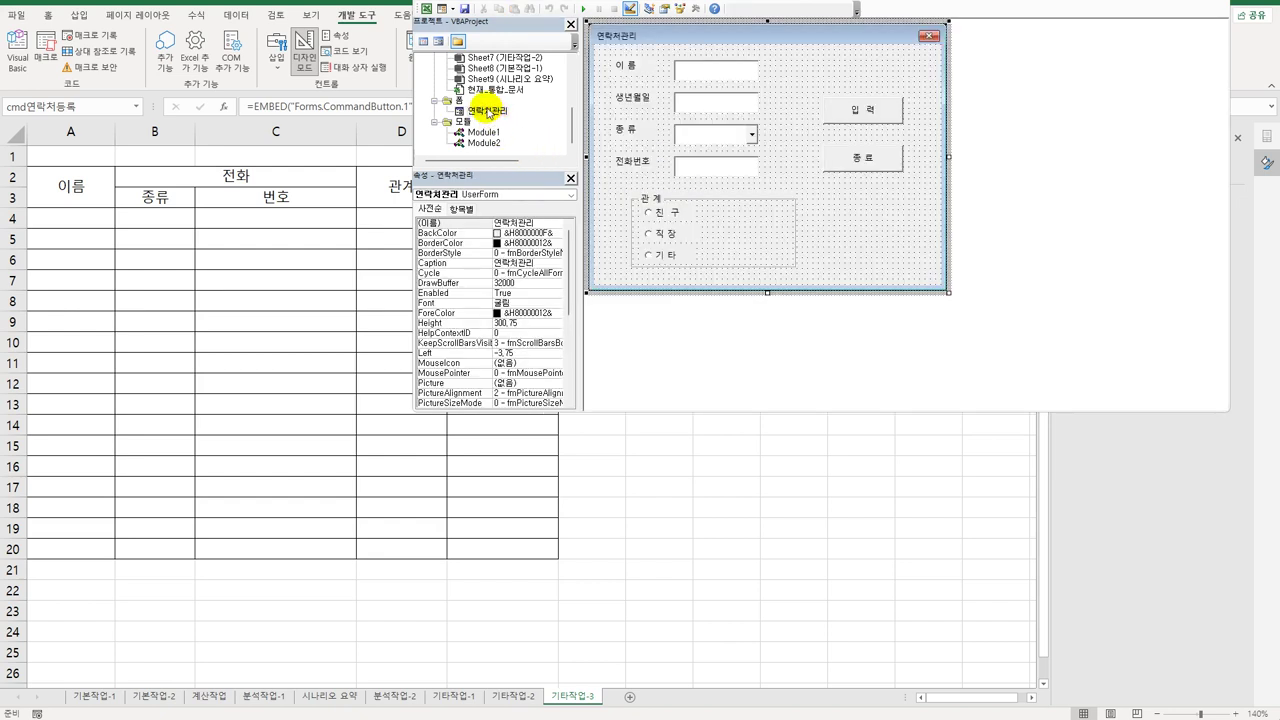
{"action": "left_click", "coordinate": [423, 43]}
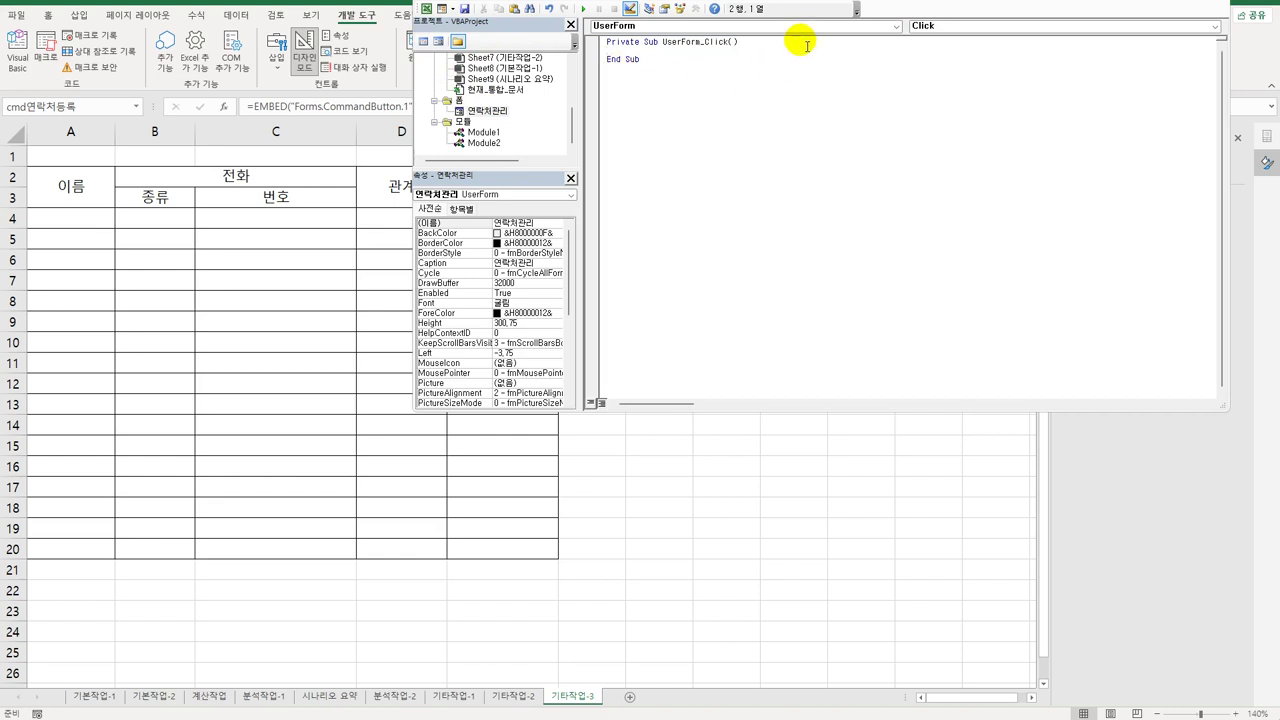
{"action": "left_click", "coordinate": [977, 27]}
{"action": "left_click", "coordinate": [952, 101]}
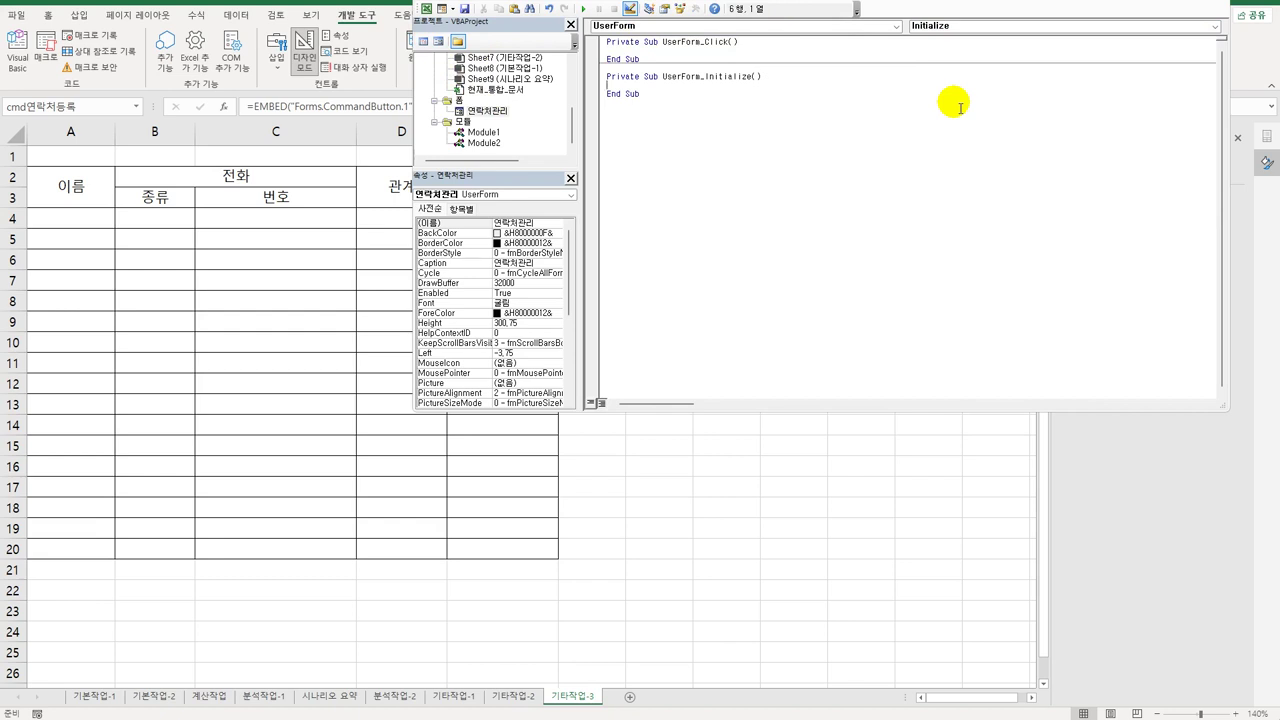
{"action": "type", "text": "txt이름.set"}
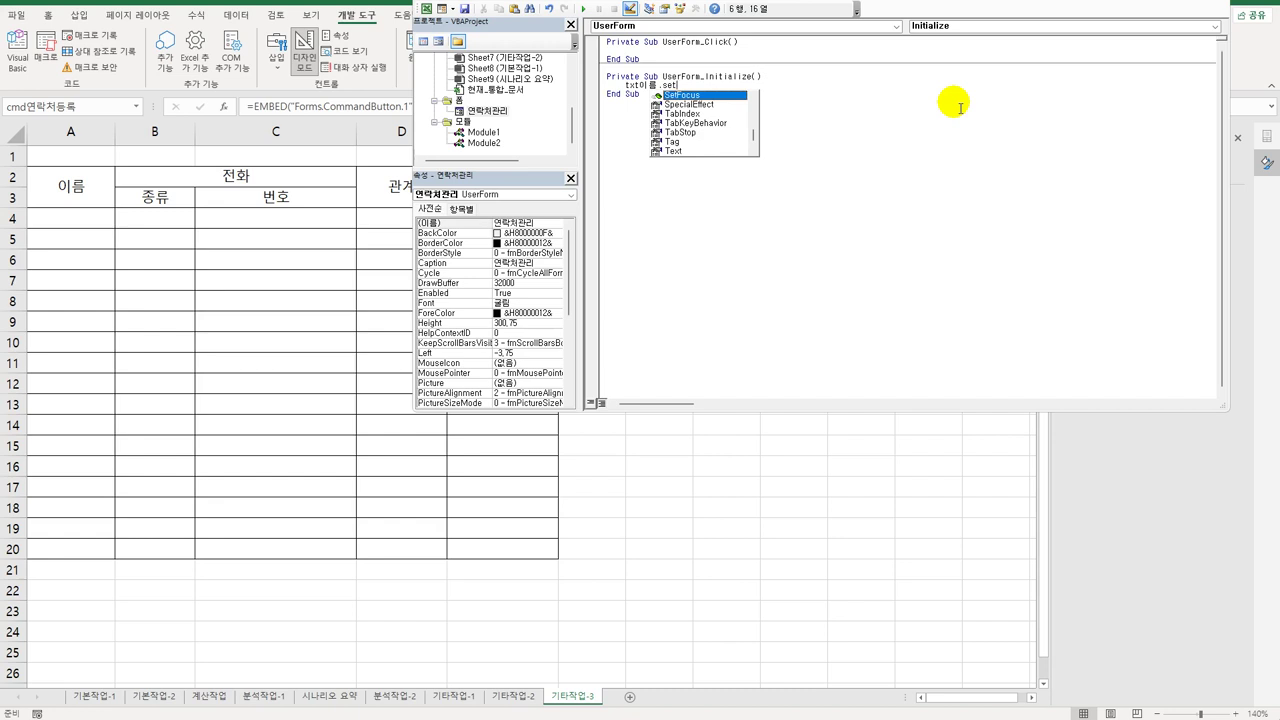
{"action": "key", "text": "Return"}
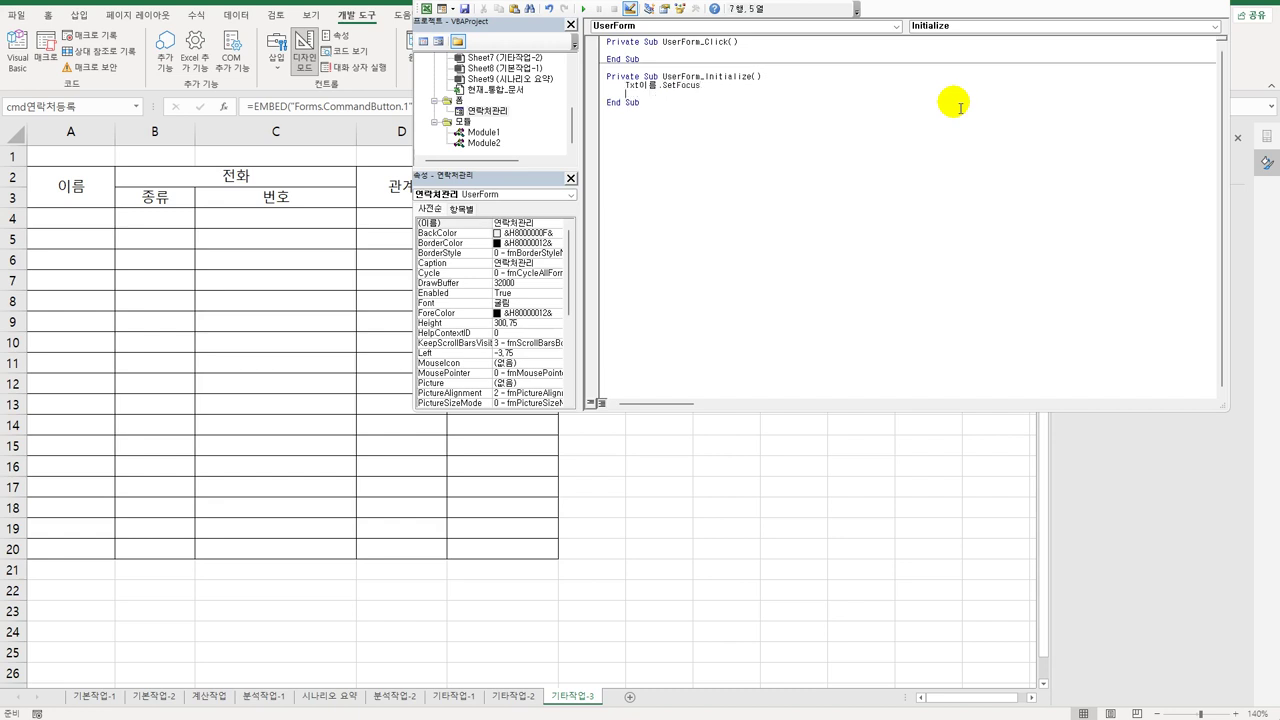
- In UserForm_Initialize, set Cmb종류.RowSource to "G6:G8" and add the statement Opt친구 = True
{"action": "type", "text": "cmb"}
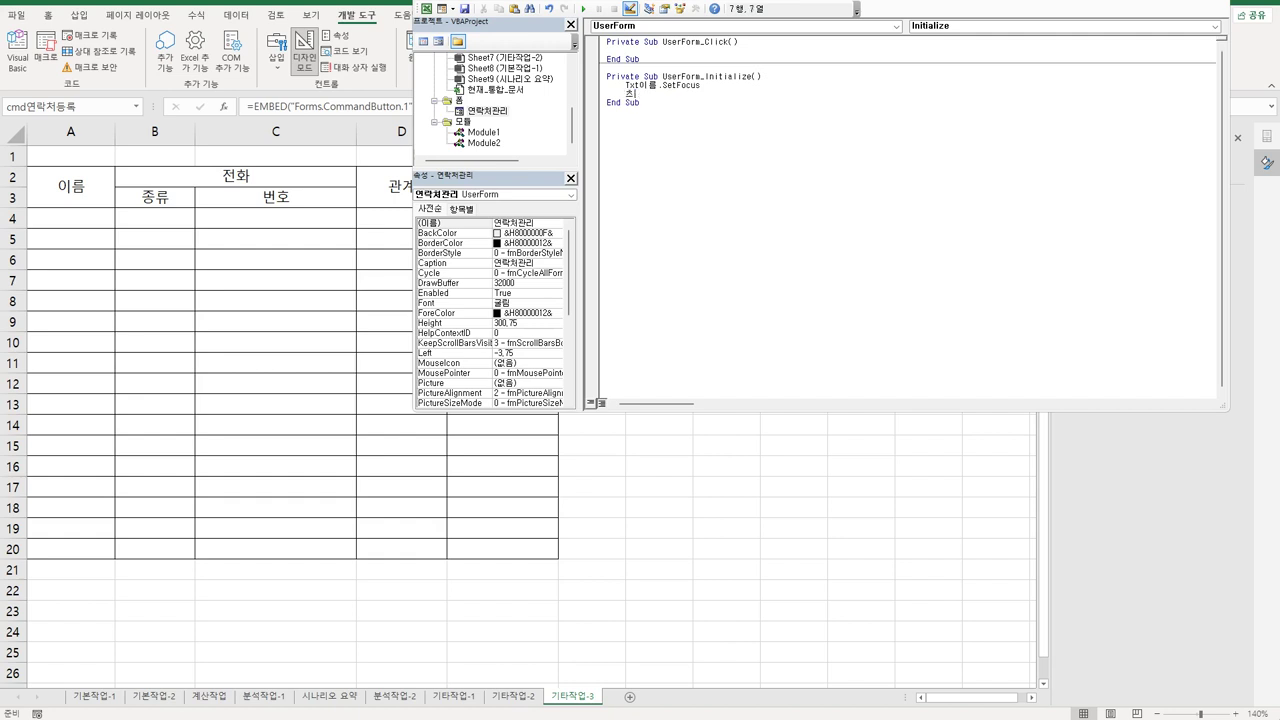
{"action": "type", "text": "종류."}
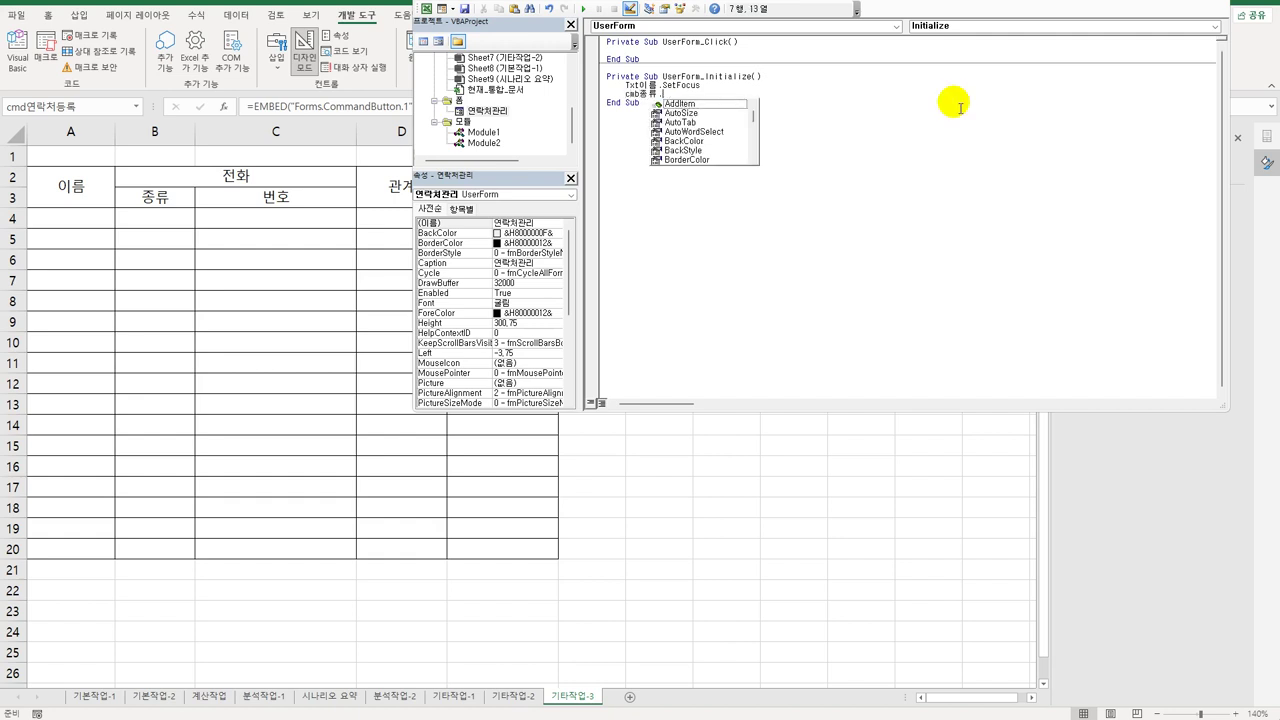
{"action": "type", "text": "RowSource = \""}
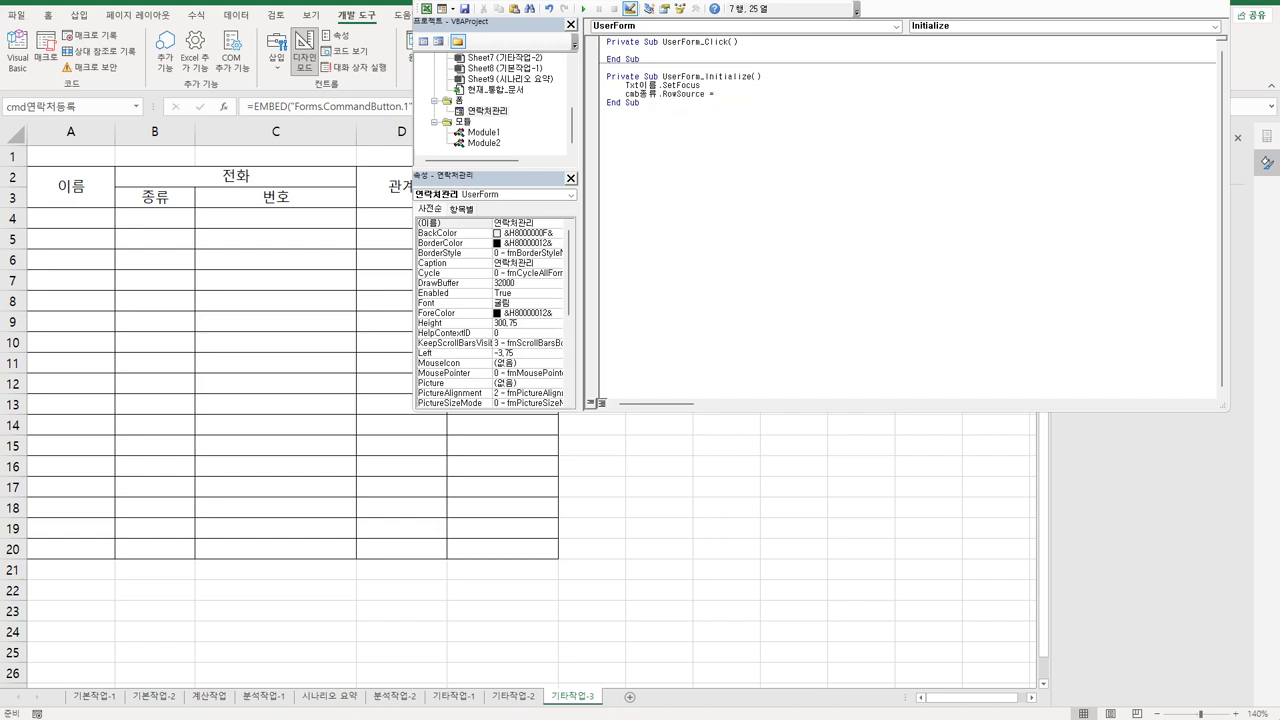
{"action": "type", "text": "ㅗ"}
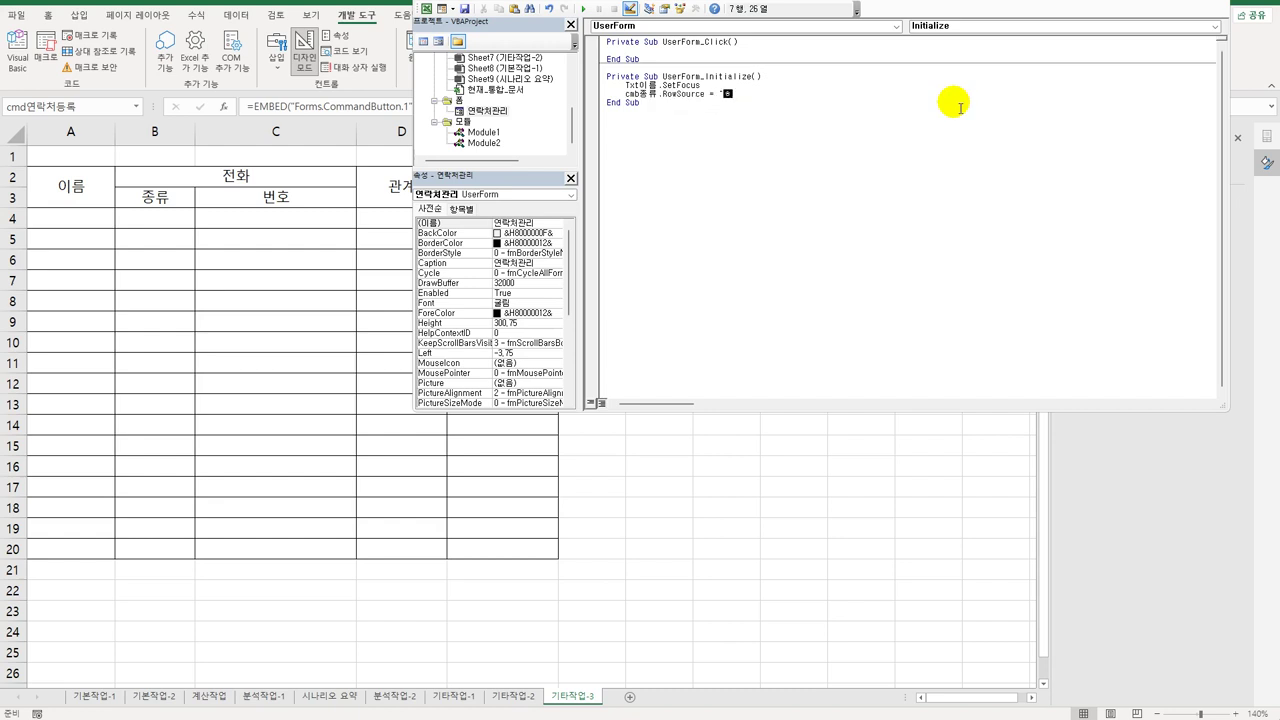
{"action": "key", "text": "BackSpace"}
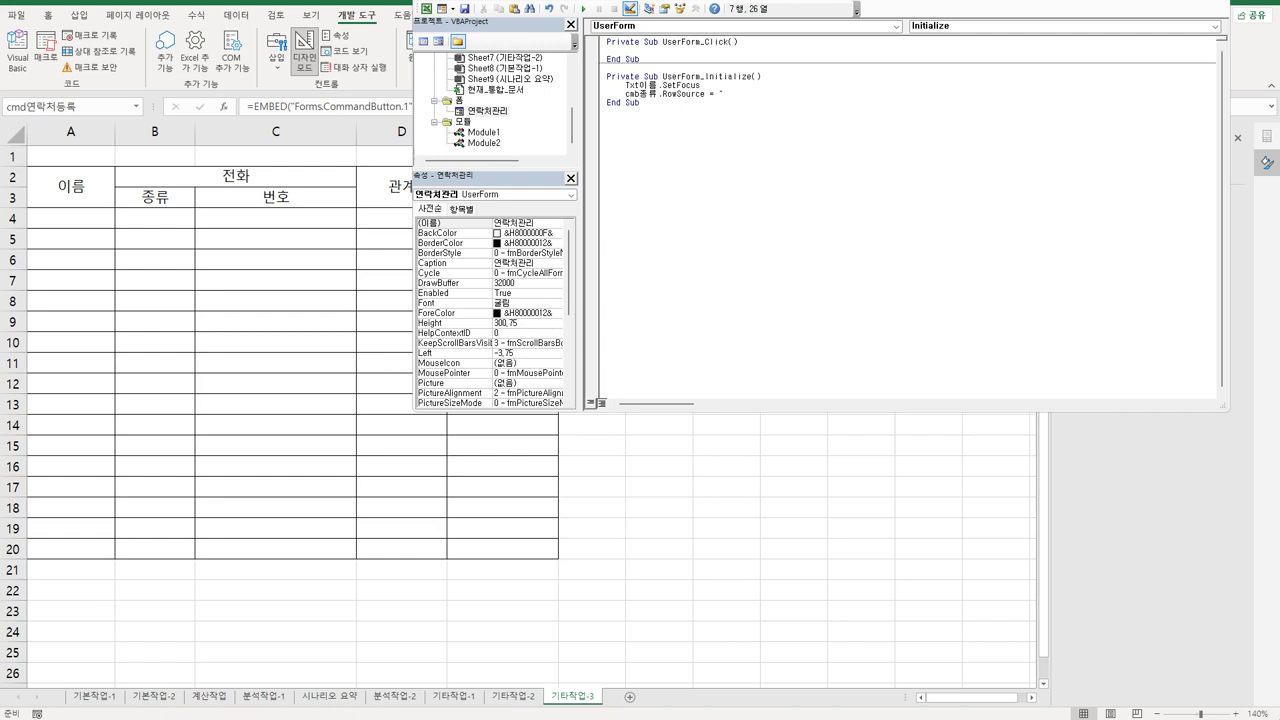
{"action": "type", "text": "G6:G8\""}
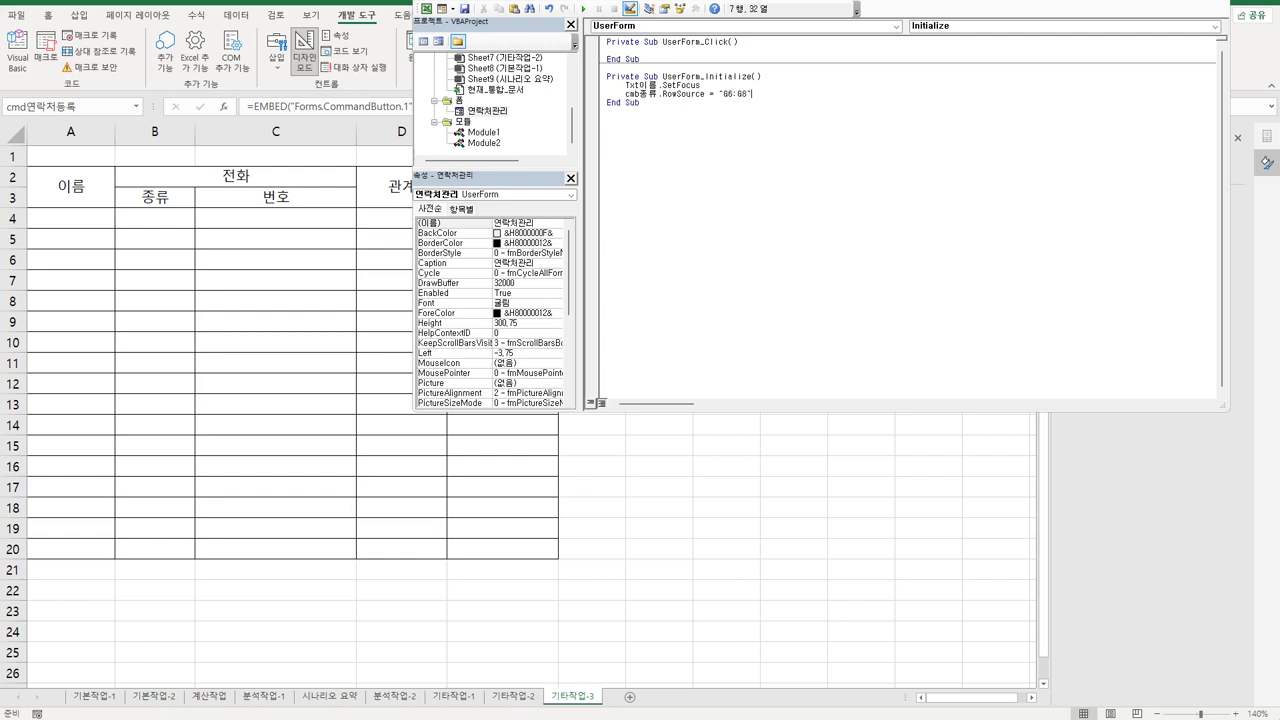
{"action": "key", "text": "Return"}
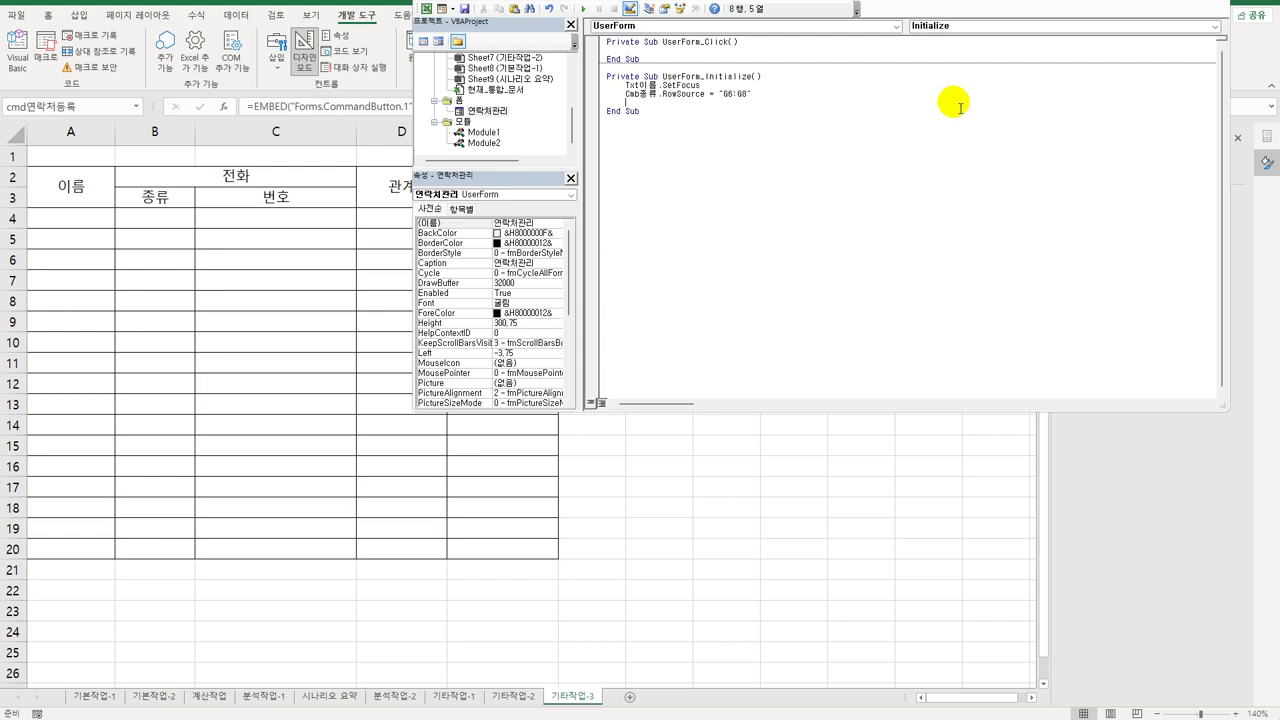
{"action": "type", "text": "opt친구 = true"}
{"action": "key", "text": "Down"}
- Create the 종료 button's click procedure with the statement MsgBox Now, vbOKOnly, "연락처관리창을 종료합니다."
{"action": "left_click", "coordinate": [490, 113]}
{"action": "double_click", "coordinate": [492, 113]}
{"action": "double_click", "coordinate": [885, 158]}
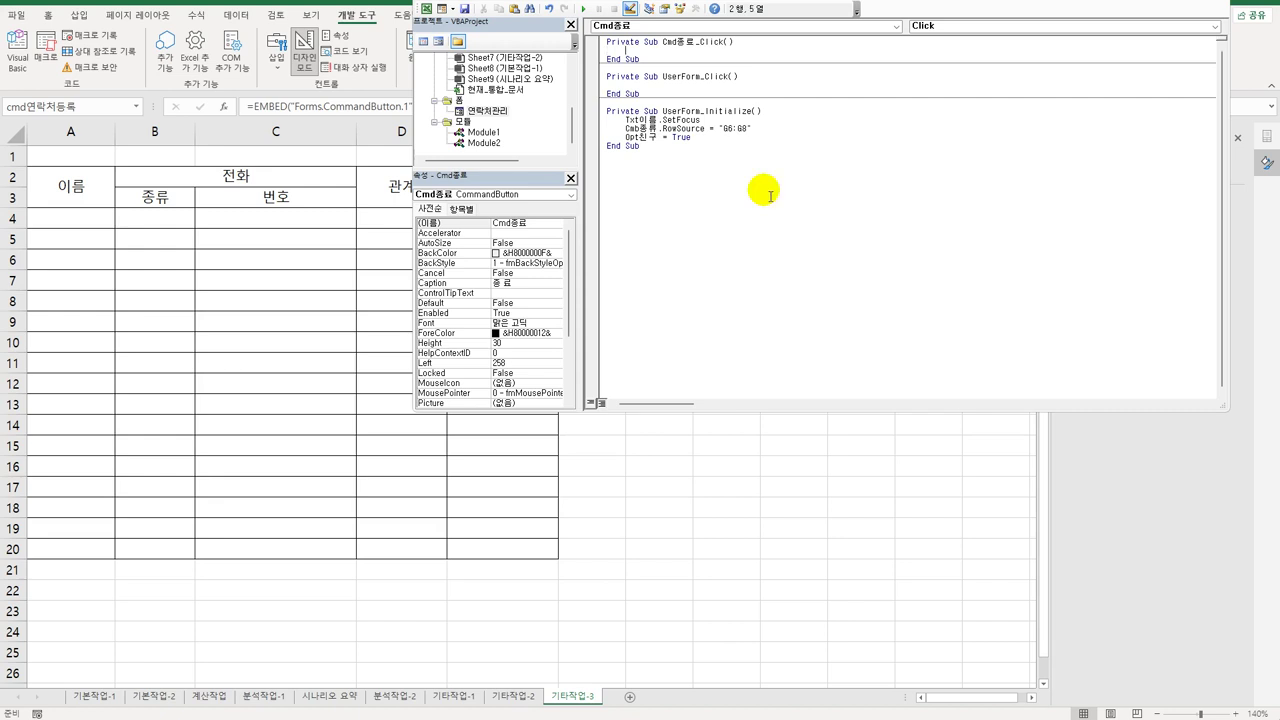
{"action": "type", "text": "msgbox n"}
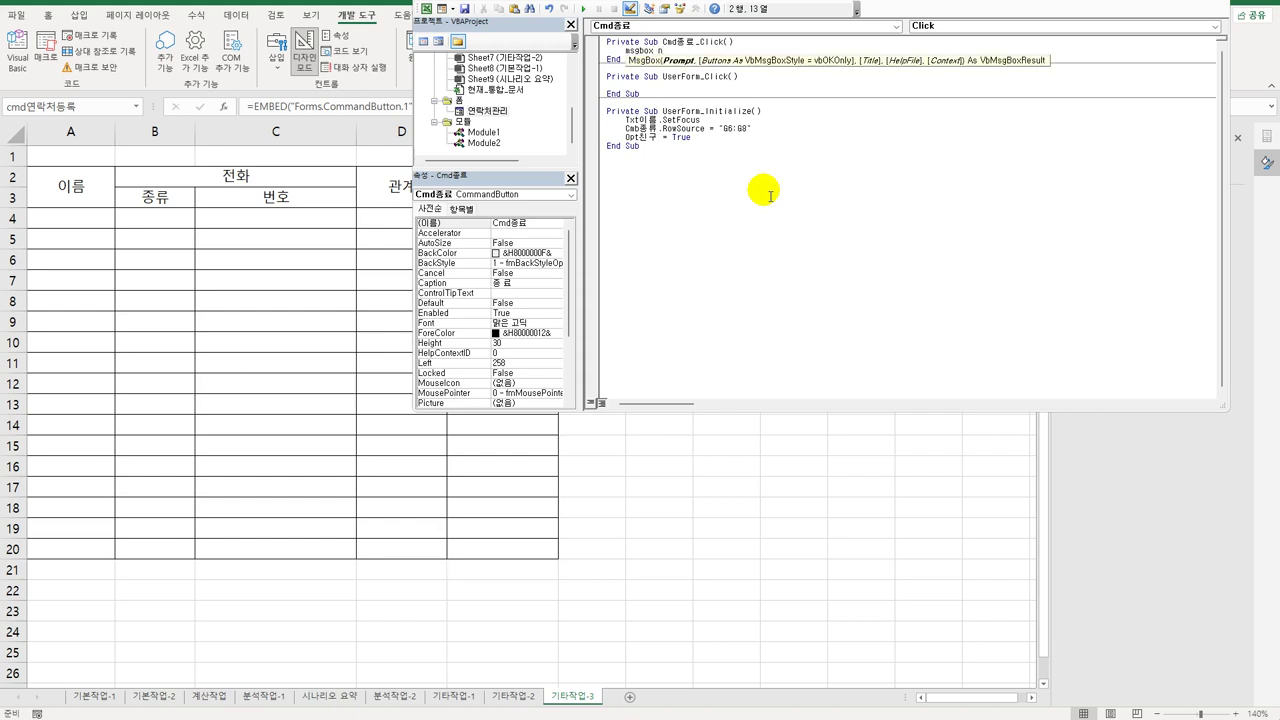
{"action": "type", "text": "ow,"}
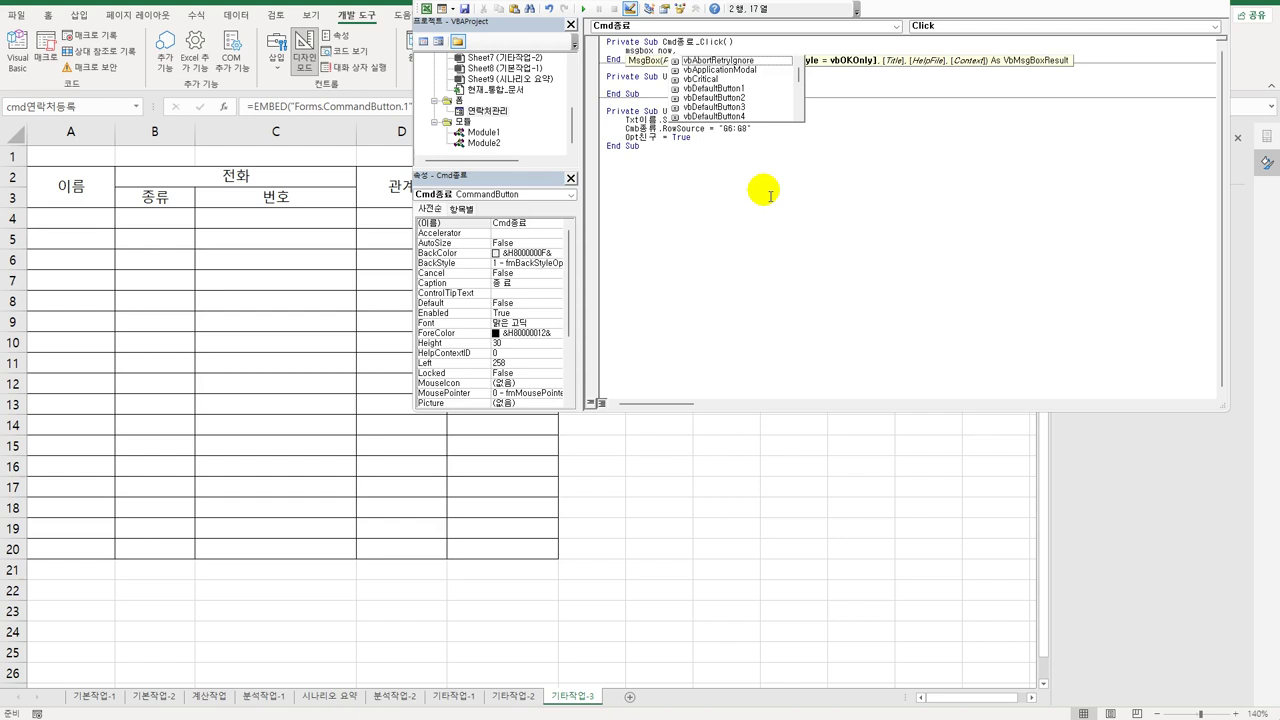
{"action": "type", "text": " vbok"}
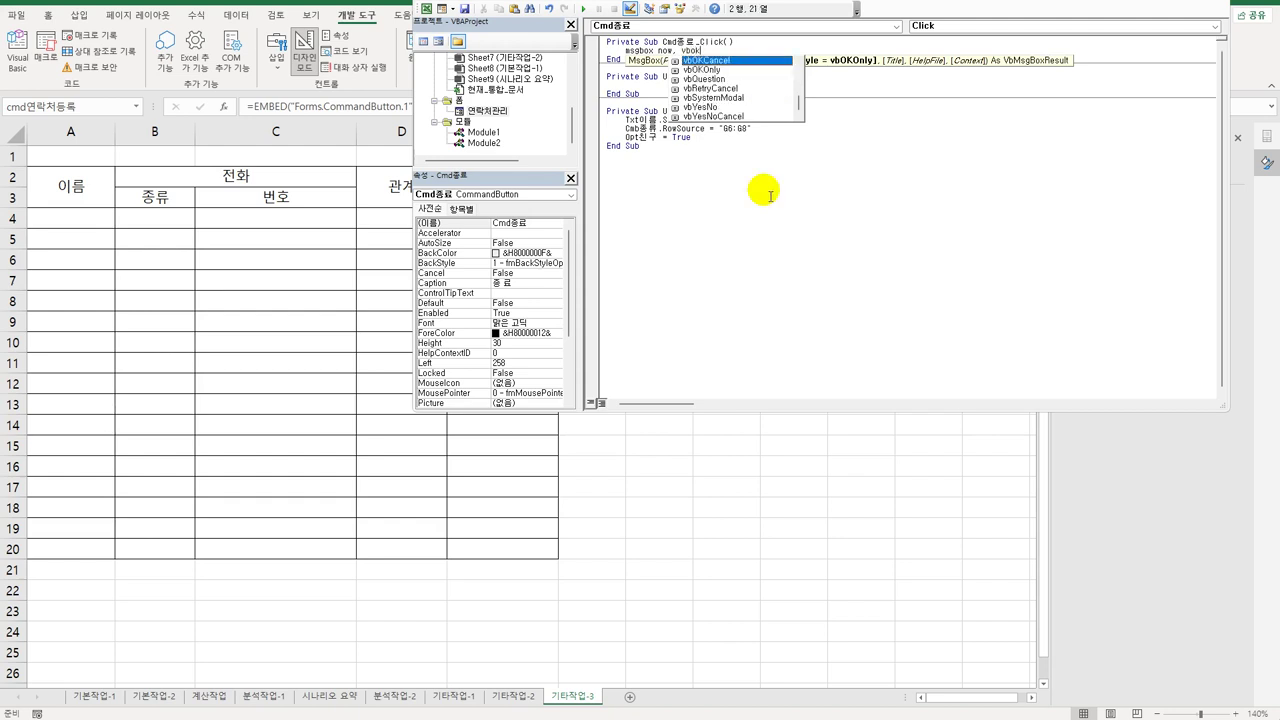
{"action": "key", "text": "Down"}
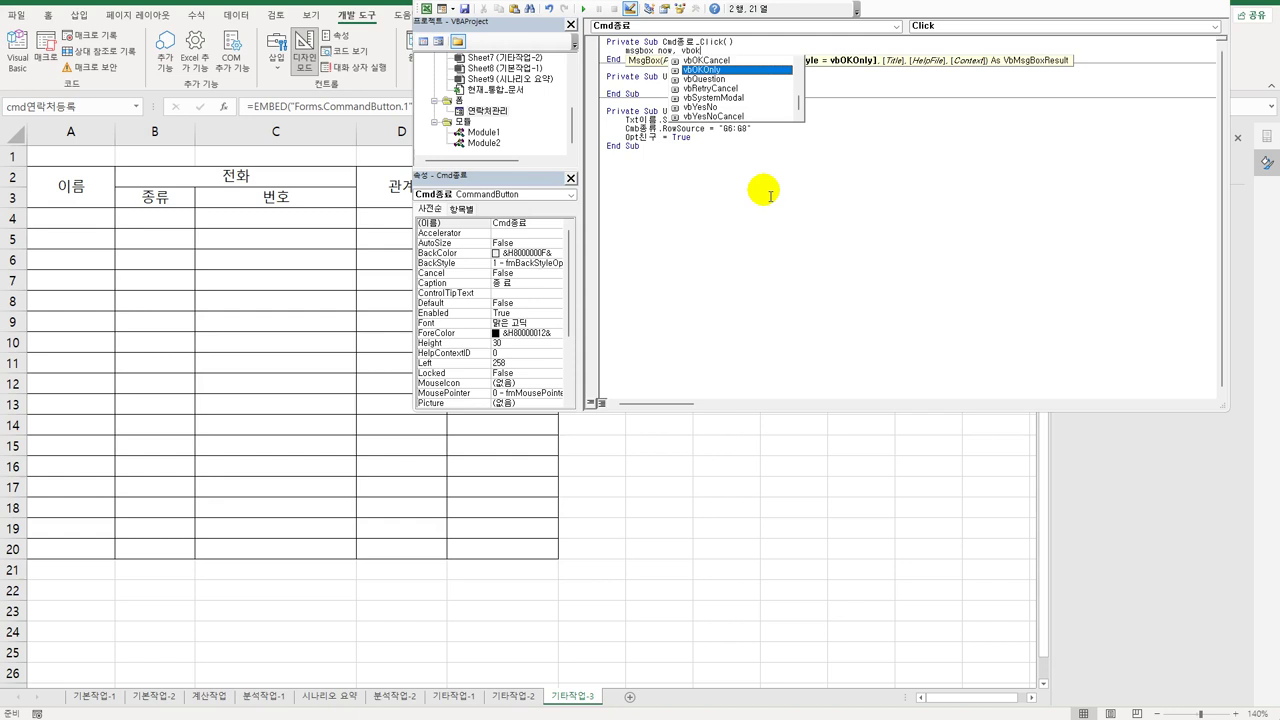
{"action": "type", "text": ", \""}
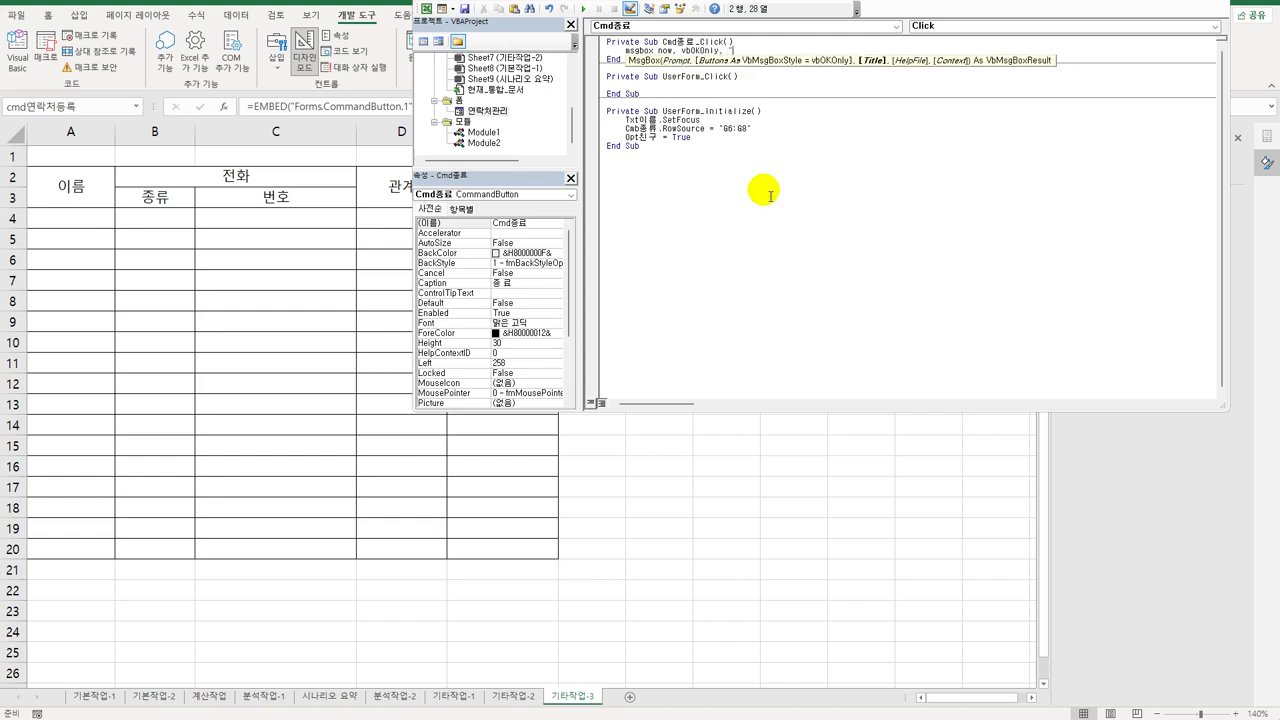
{"action": "type", "text": "연락처관리창을 종료합니다.\""}
{"action": "key", "text": "Return"}
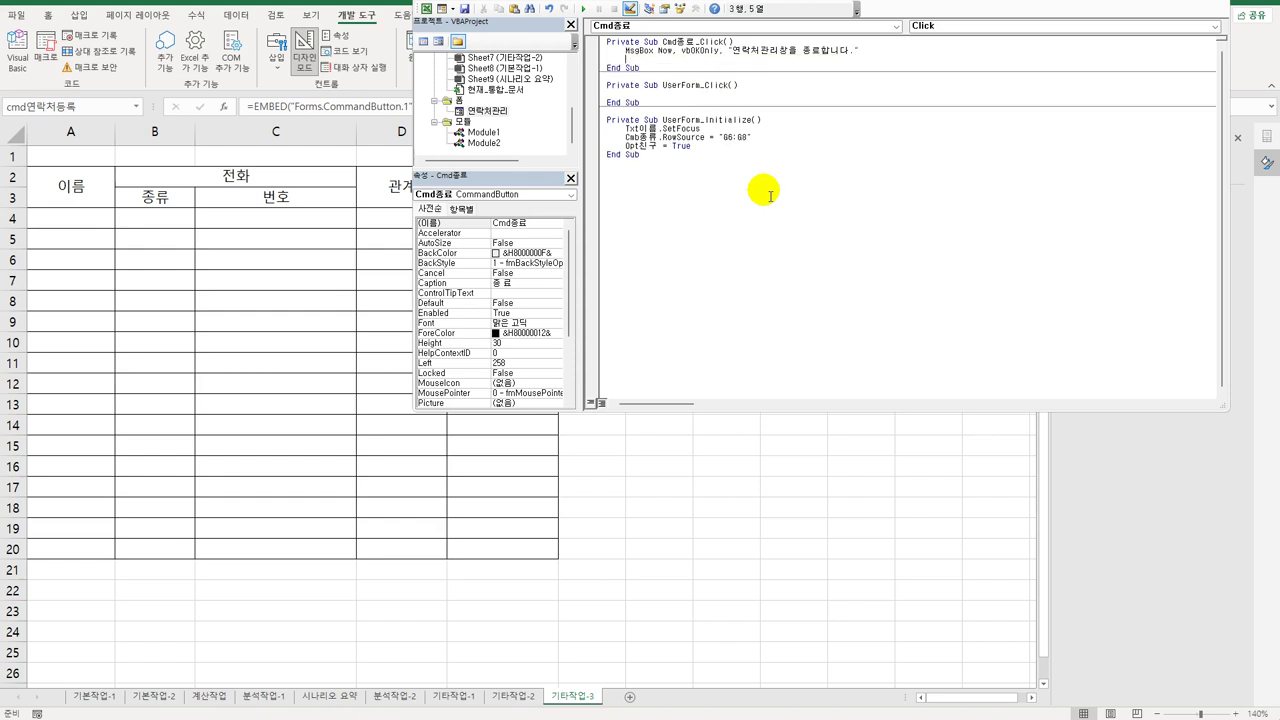
- Add an Unload Me statement below the MsgBox line in the Cmd종료 click procedure
{"action": "type", "text": "unlao"}
{"action": "key", "text": "BackSpace"}
{"action": "key", "text": "BackSpace"}
{"action": "type", "text": "oad Me"}
{"action": "key", "text": "Down"}
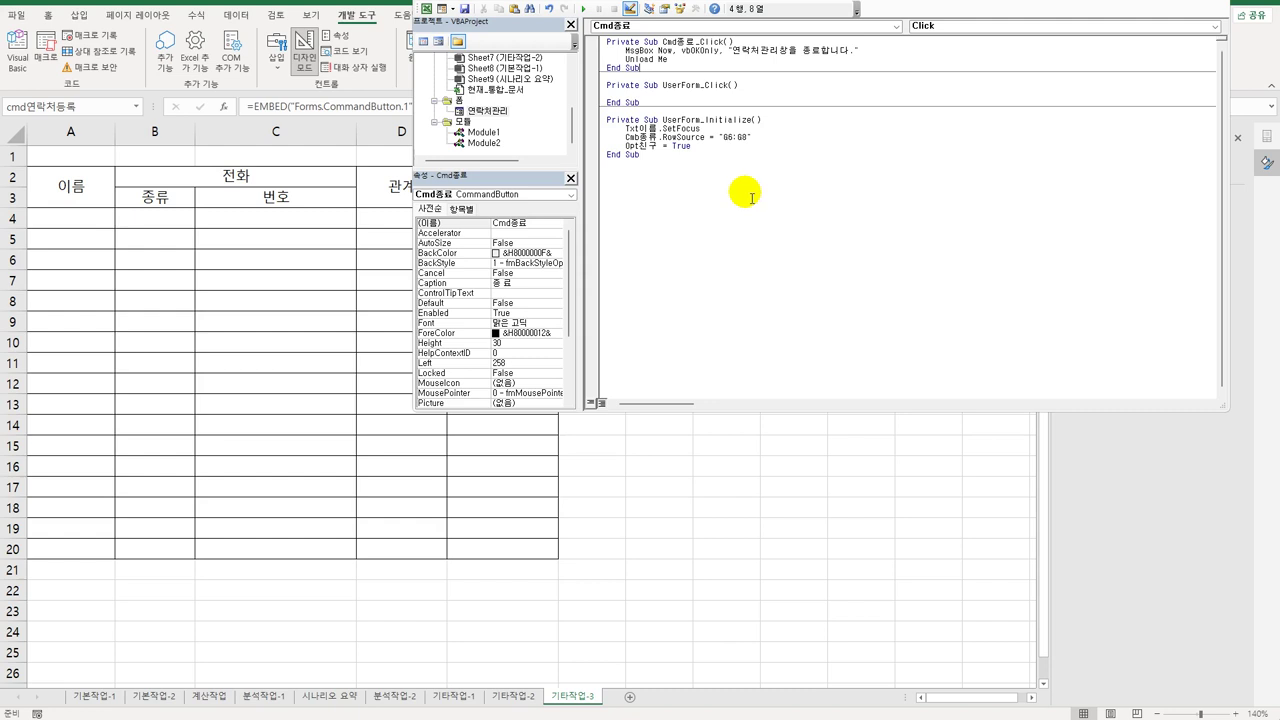
- Open the click event procedure of the 입력 button on the 연락처관리 form
{"action": "double_click", "coordinate": [487, 110]}
{"action": "double_click", "coordinate": [851, 111]}
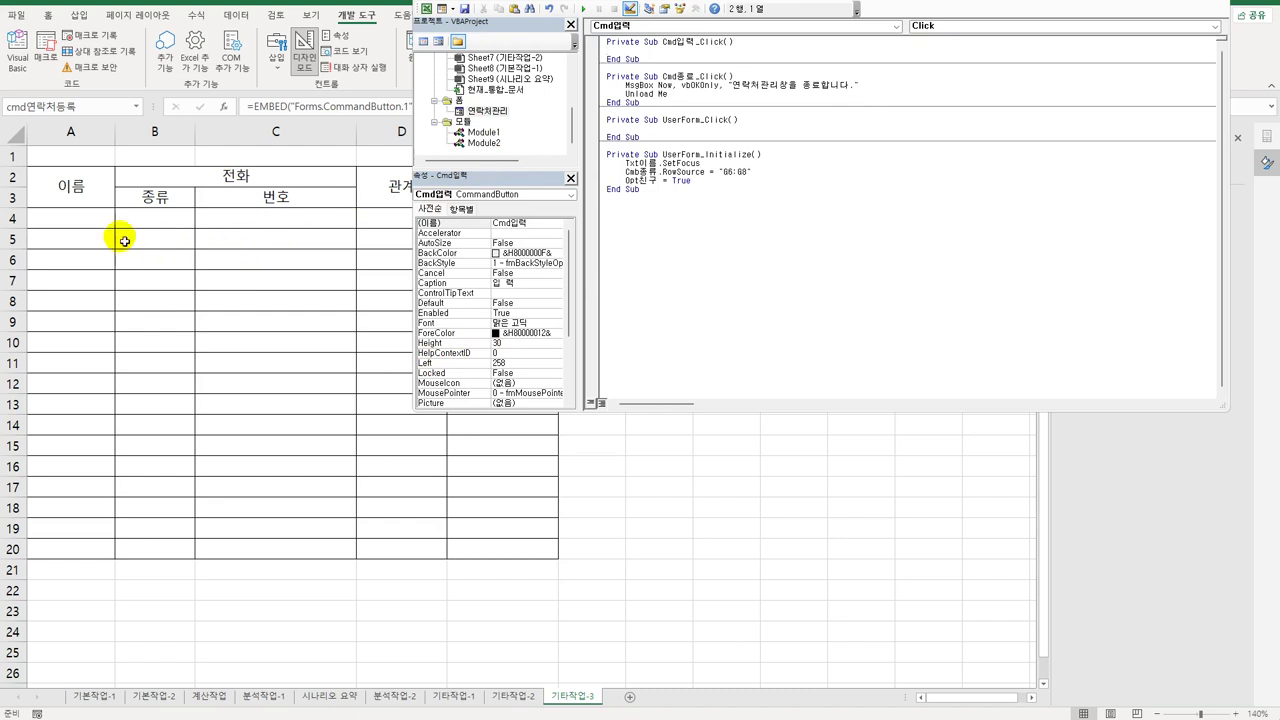
- Examine the table's header rows A2:E3 and its first entry row 4 on the 기타작업-3 sheet
{"action": "left_click", "coordinate": [92, 199]}
{"action": "left_click_drag", "start_coordinate": [92, 199], "coordinate": [511, 199]}
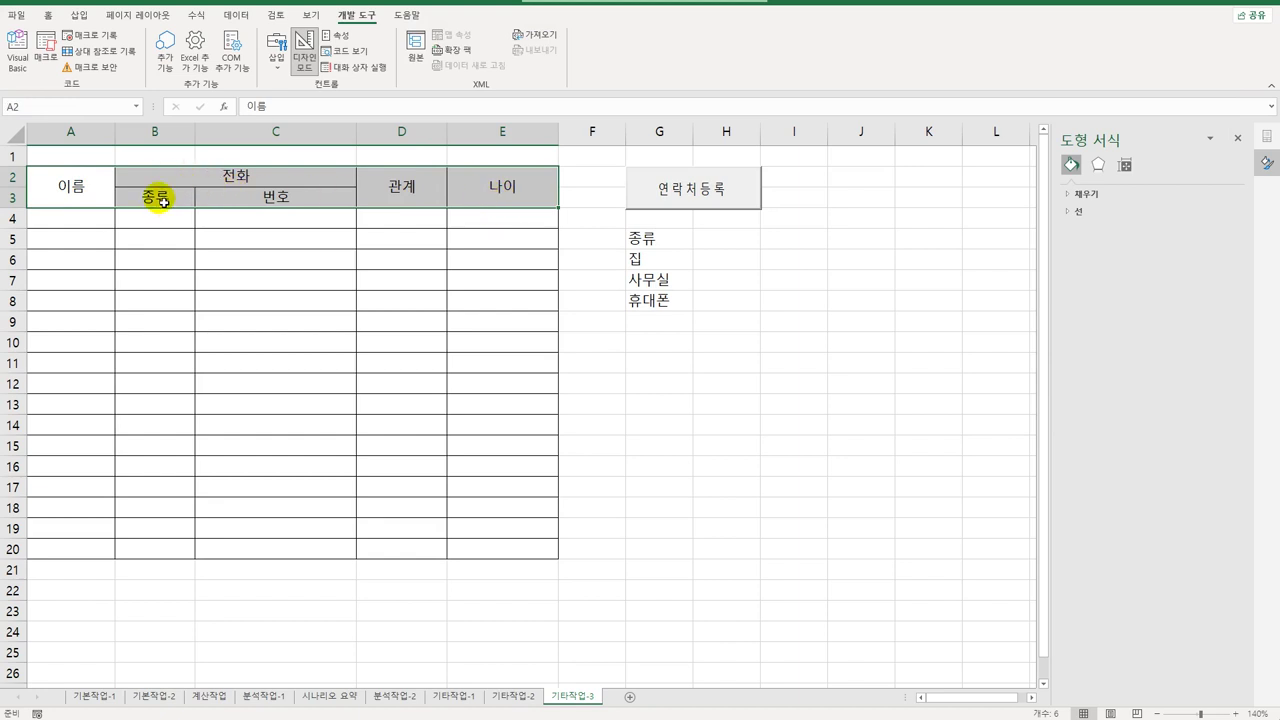
{"action": "left_click", "coordinate": [80, 224]}
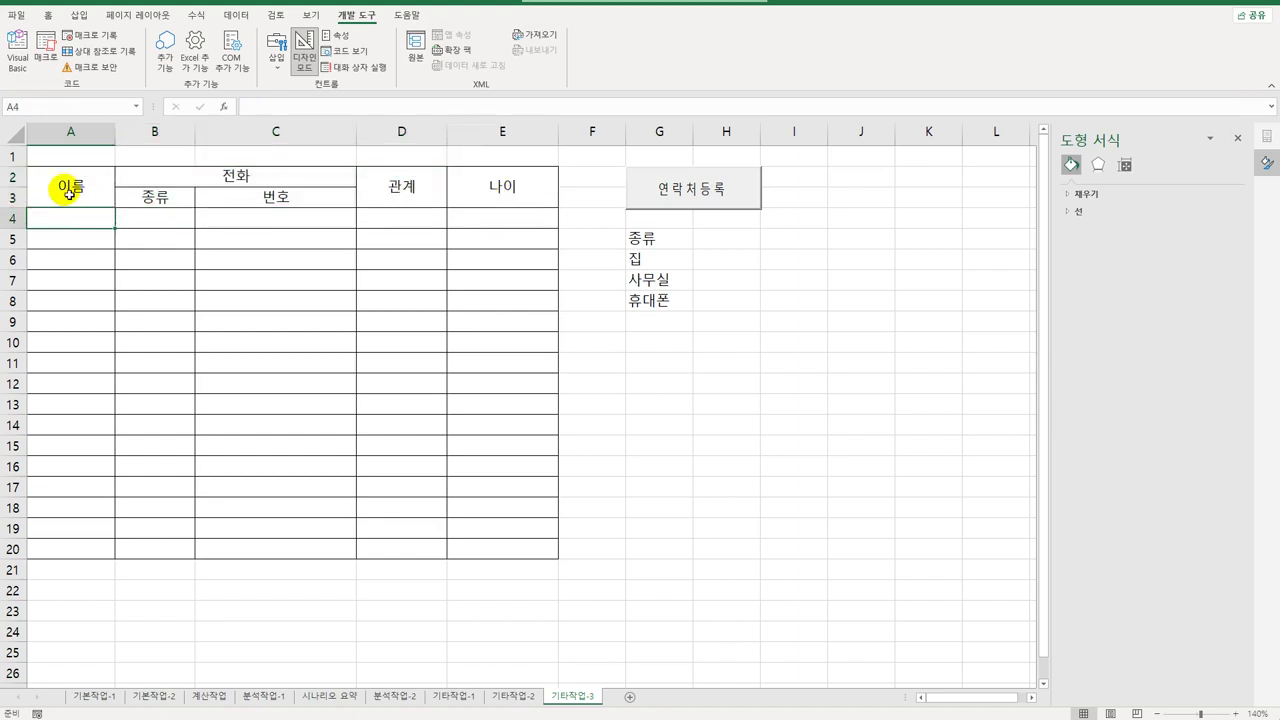
{"action": "left_click_drag", "start_coordinate": [69, 189], "coordinate": [473, 186]}
{"action": "left_click", "coordinate": [82, 229]}
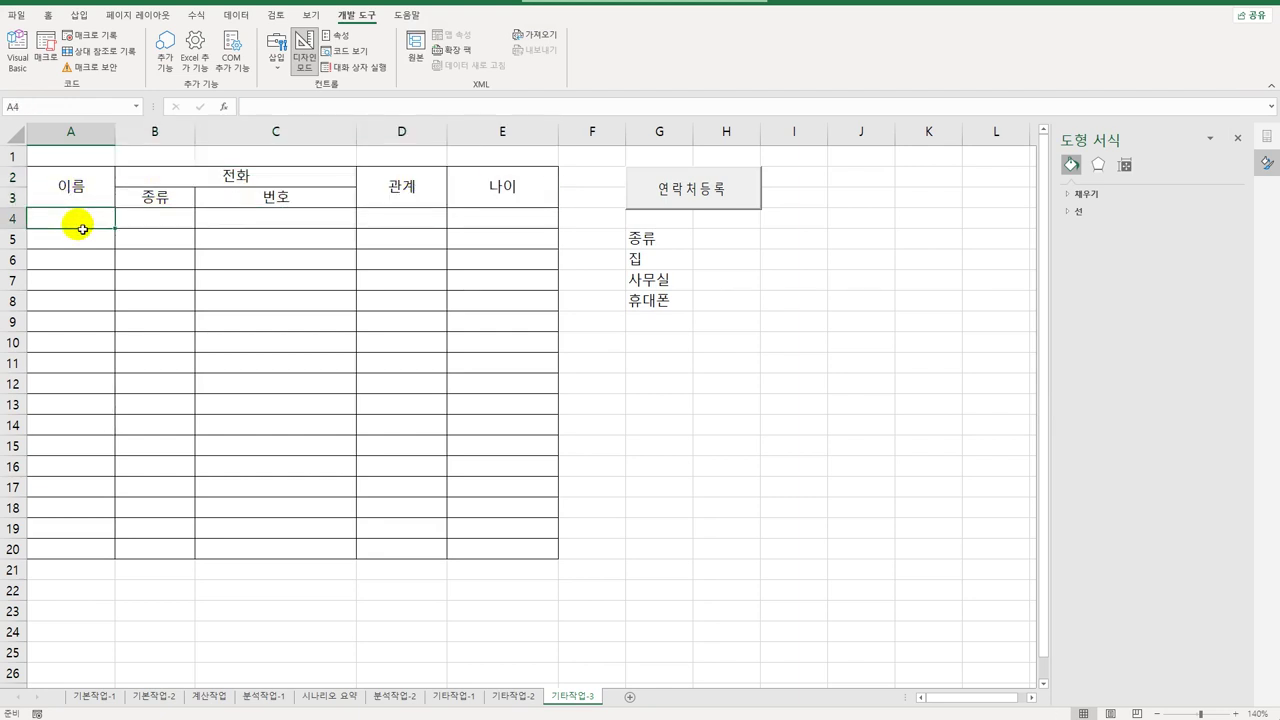
{"action": "left_click", "coordinate": [72, 160]}
{"action": "left_click", "coordinate": [69, 221]}
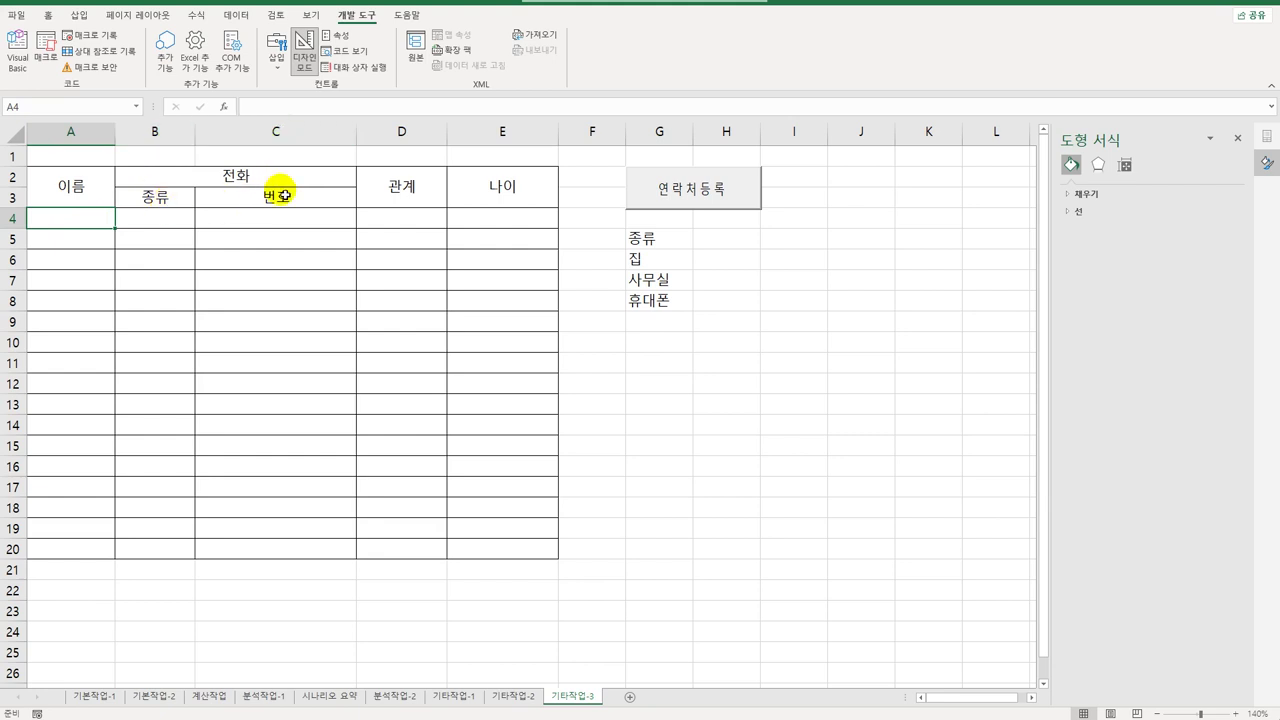
- Back in the Cmd입력 click procedure, add the line i = Range("A2").CurrentRegion.Rows.Count + 2
{"action": "left_click", "coordinate": [28, 70]}
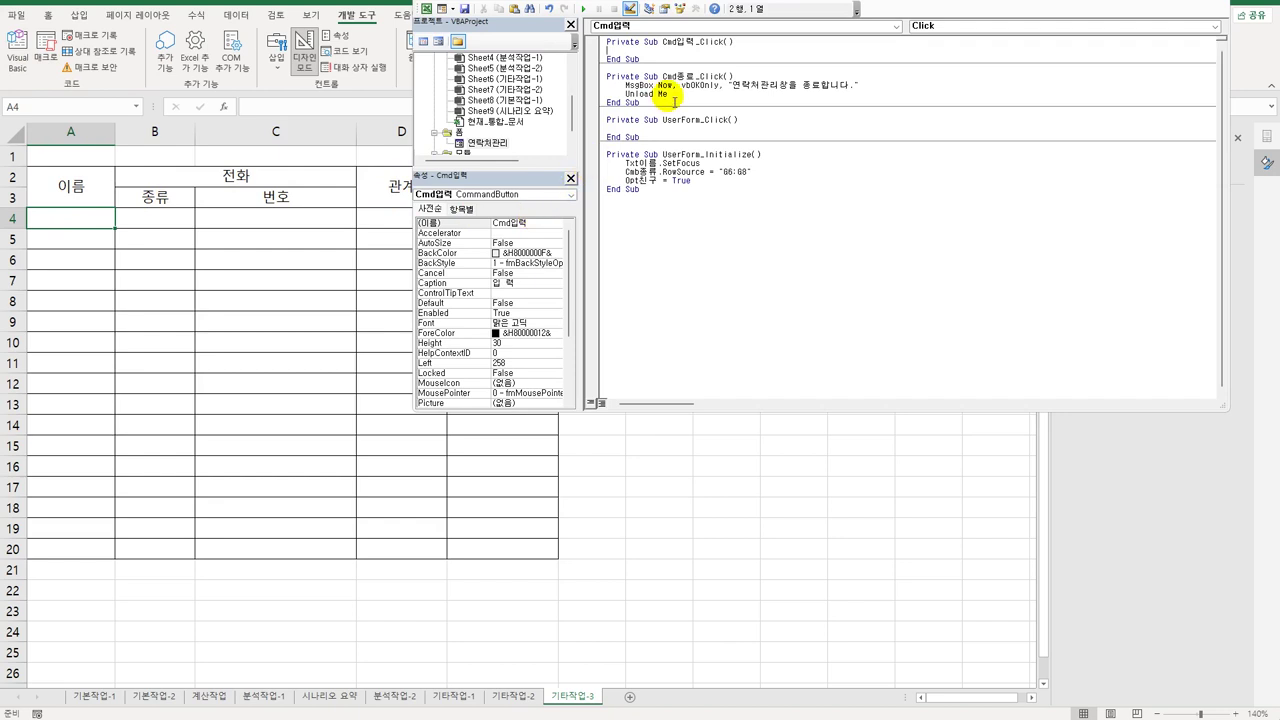
{"action": "key", "text": "Return"}
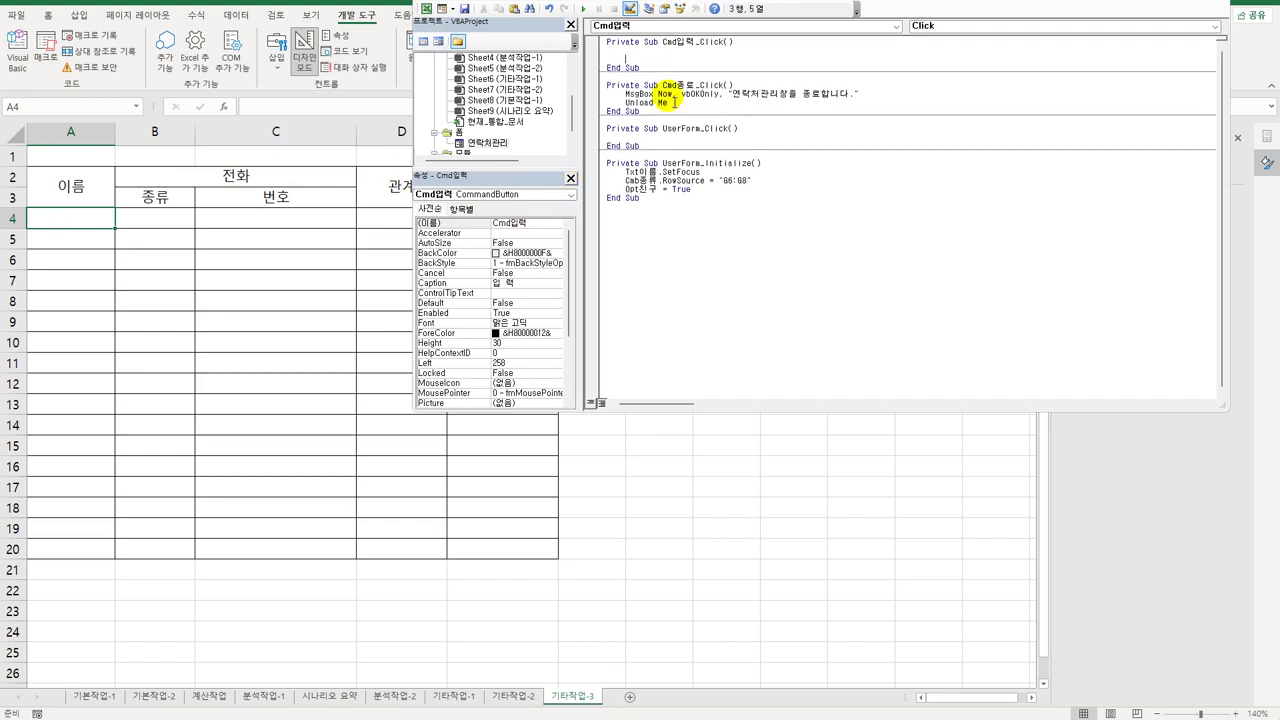
{"action": "type", "text": "i = range(\""}
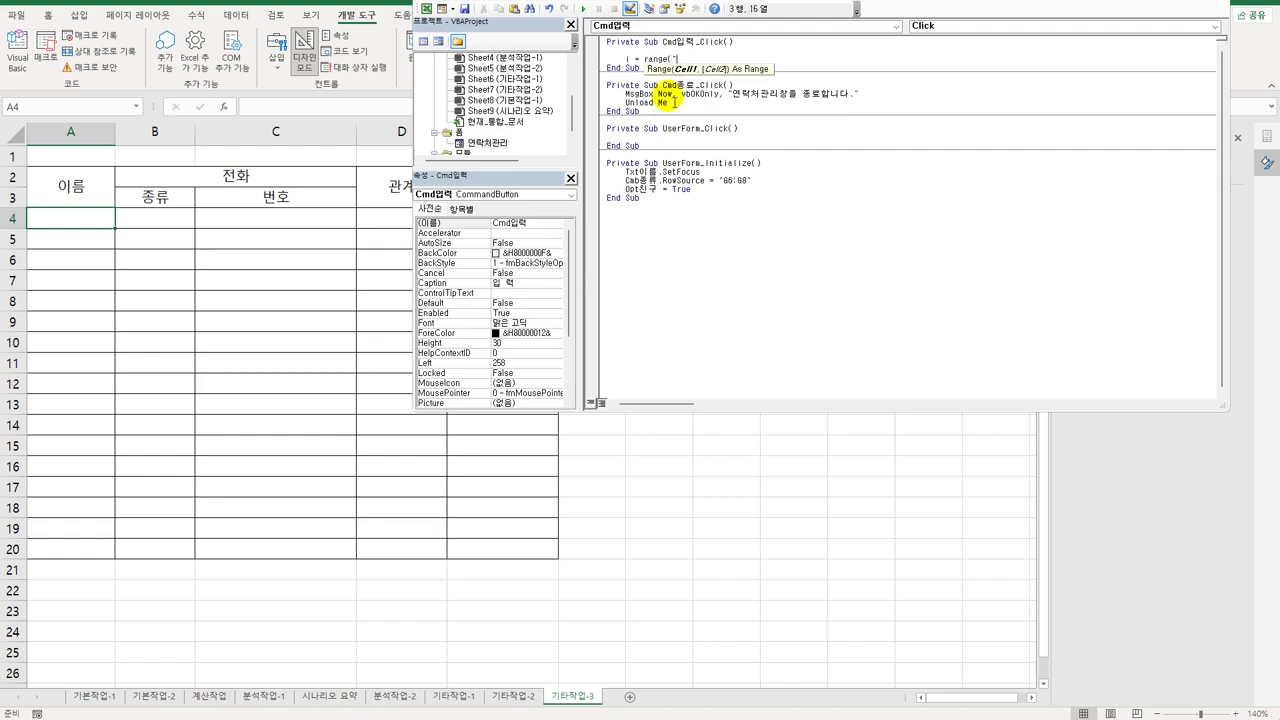
{"action": "type", "text": "A2\").CurrentRegion"}
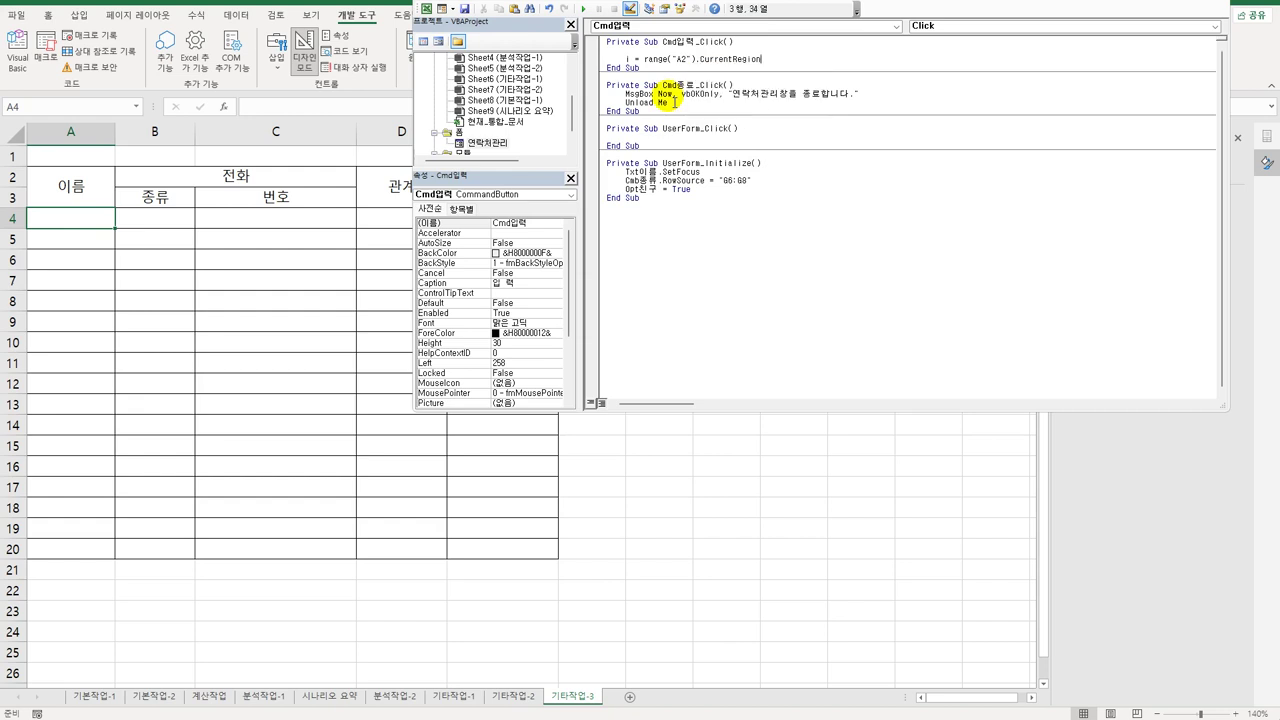
{"action": "type", "text": ".Rows.Count + 2"}
{"action": "key", "text": "Return"}
{"action": "key", "text": "Return"}
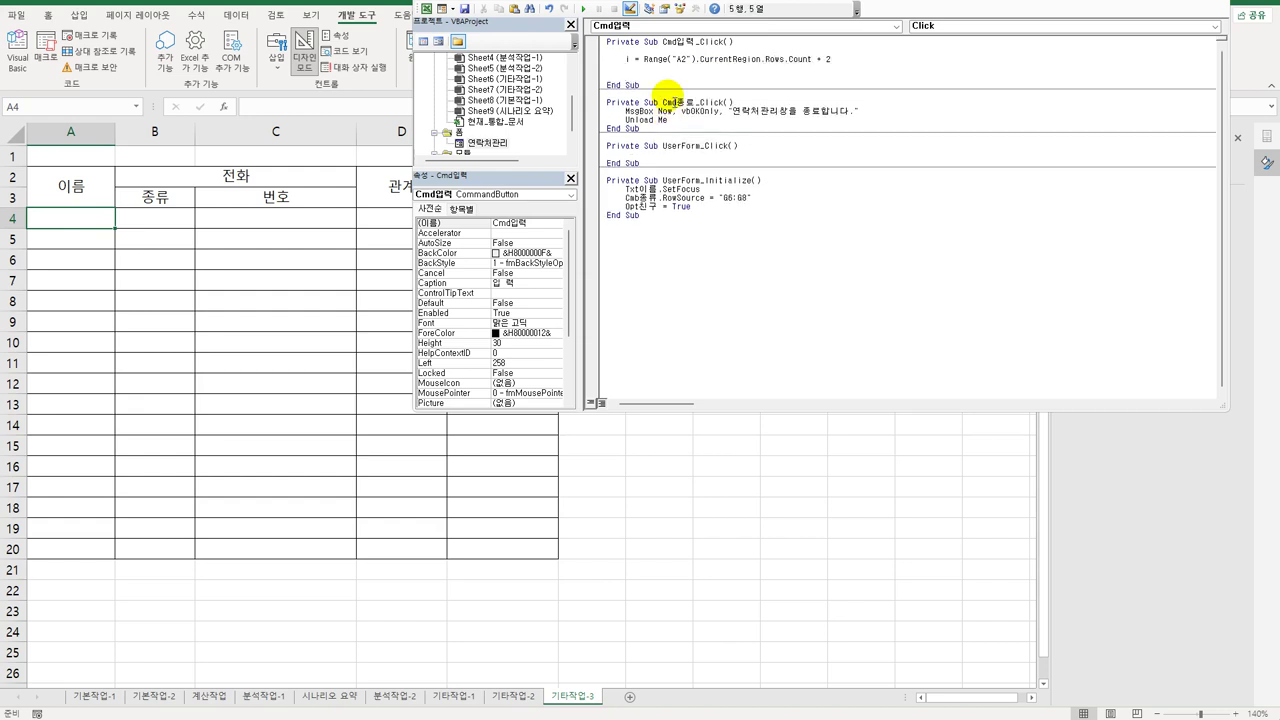
- Add the statement Cells(i, 1) = Txt이름.Value below the row calculation
{"action": "type", "text": "cells(i,1"}
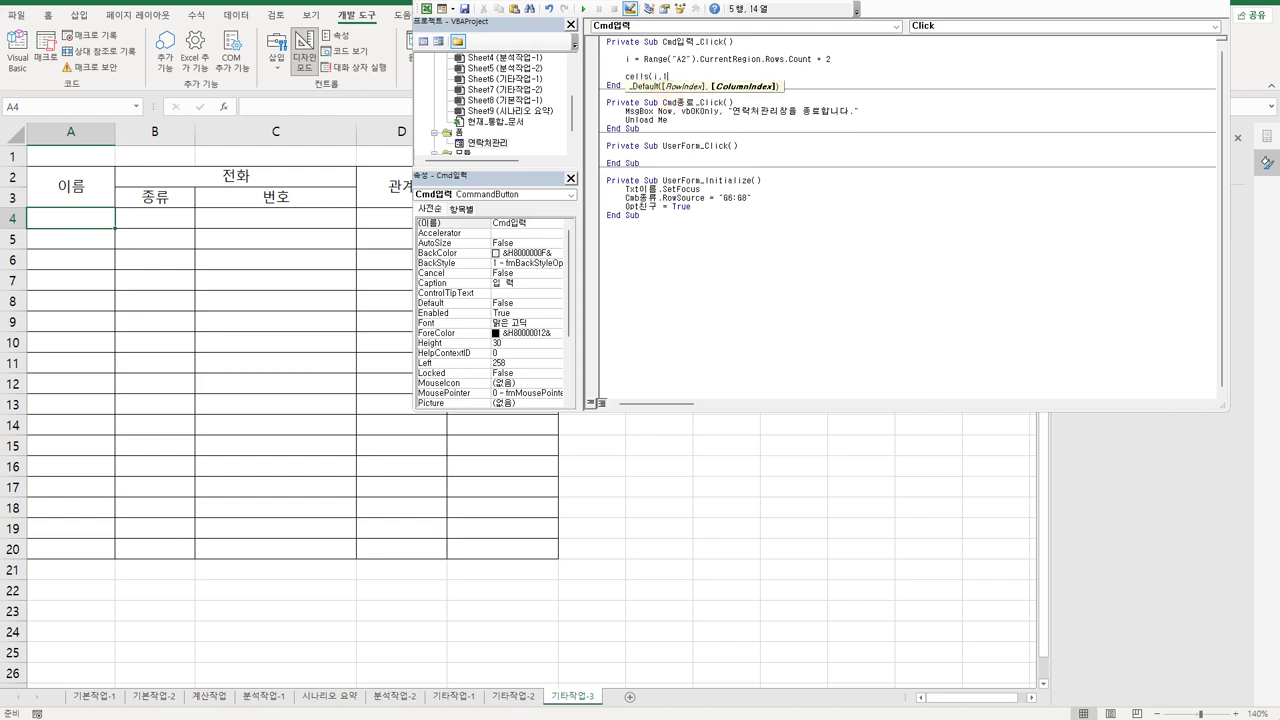
{"action": "type", "text": ") = "}
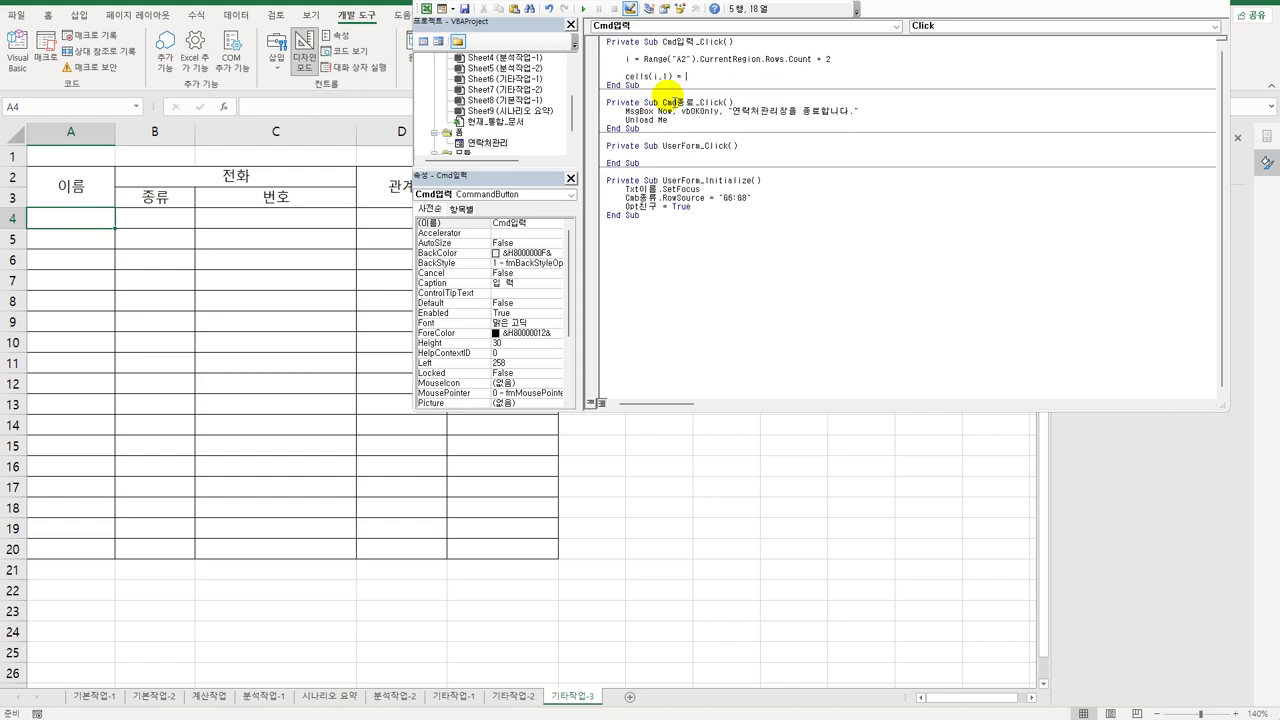
{"action": "type", "text": "txt이름.Value"}
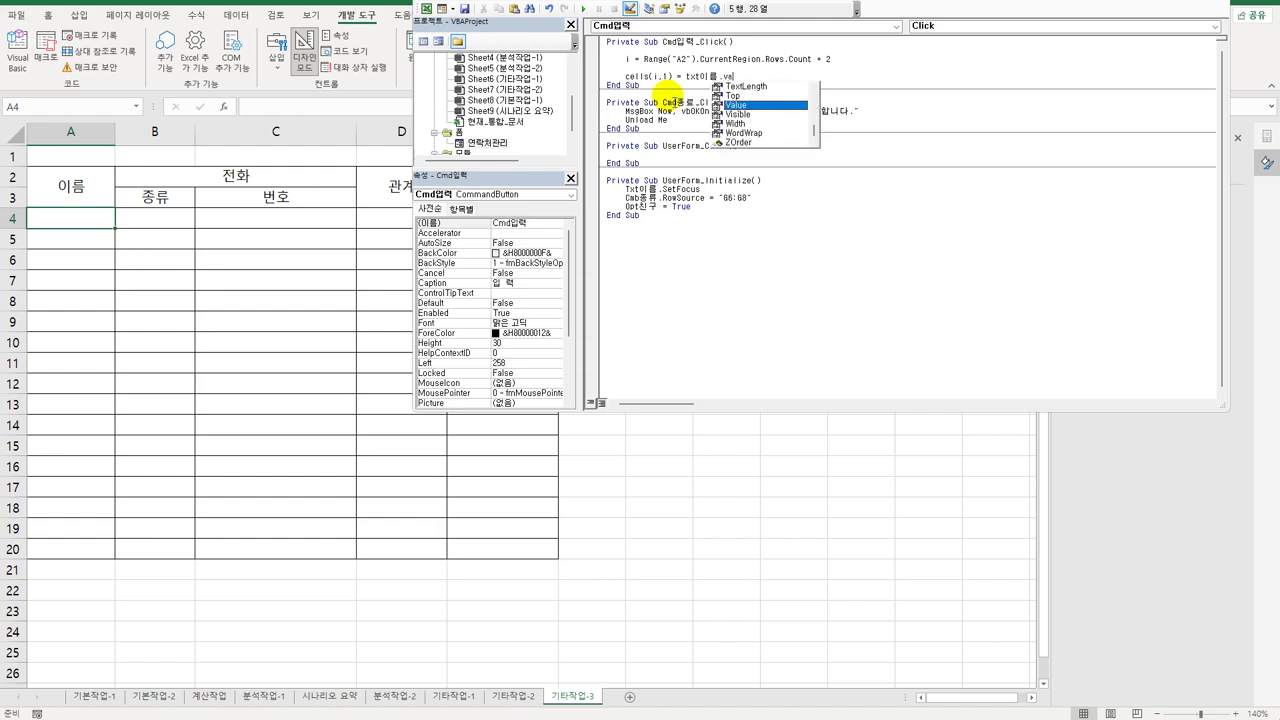
{"action": "key", "text": "Return"}
- Copy the Cells(i, 1) = Txt이름.Value line and paste four copies directly beneath it without blank lines
{"action": "key", "text": "shift+End"}
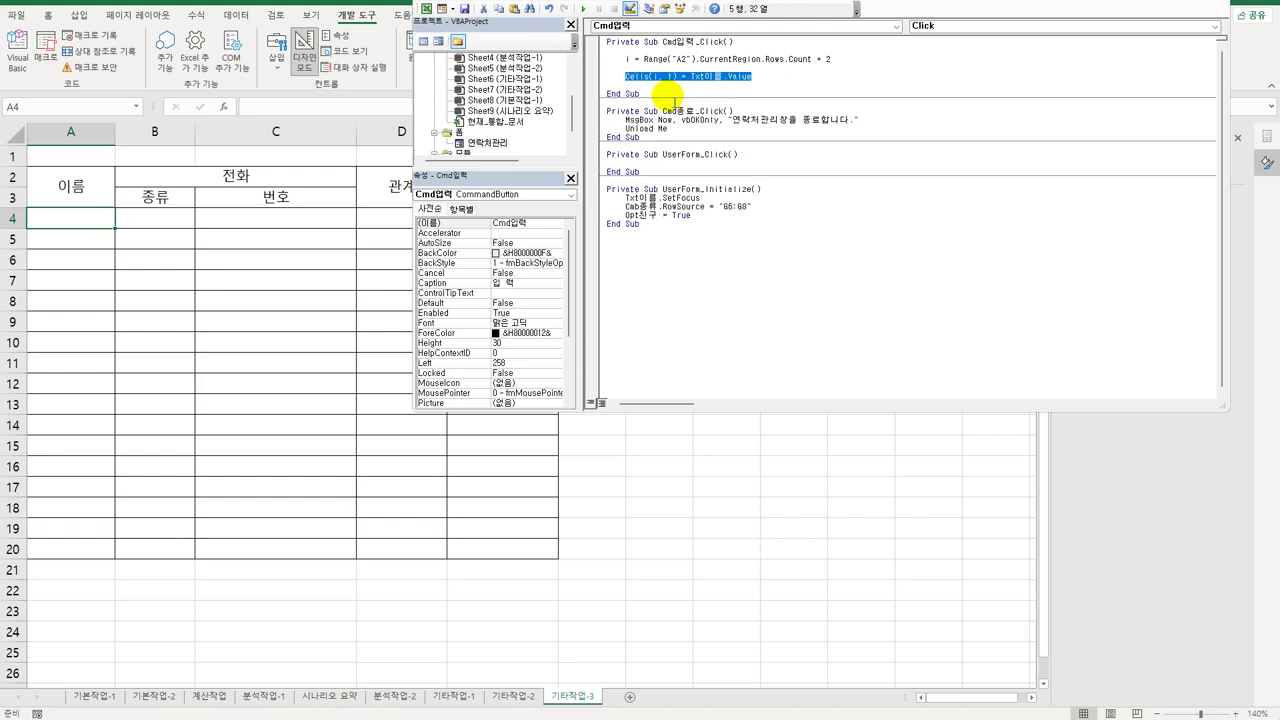
{"action": "key", "text": "ctrl+c"}
{"action": "key", "text": "Down"}
{"action": "key", "text": "Return"}
{"action": "key", "text": "ctrl+v"}
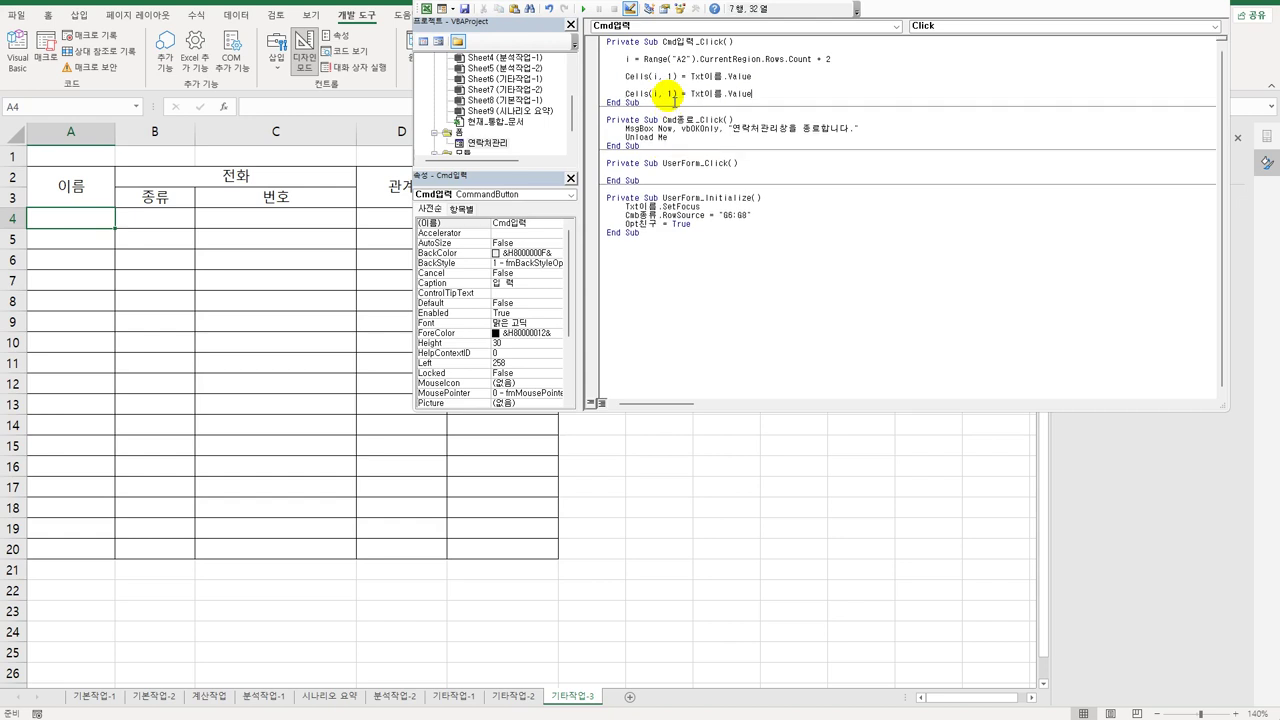
{"action": "key", "text": "Up"}
{"action": "key", "text": "BackSpace"}
{"action": "key", "text": "BackSpace"}
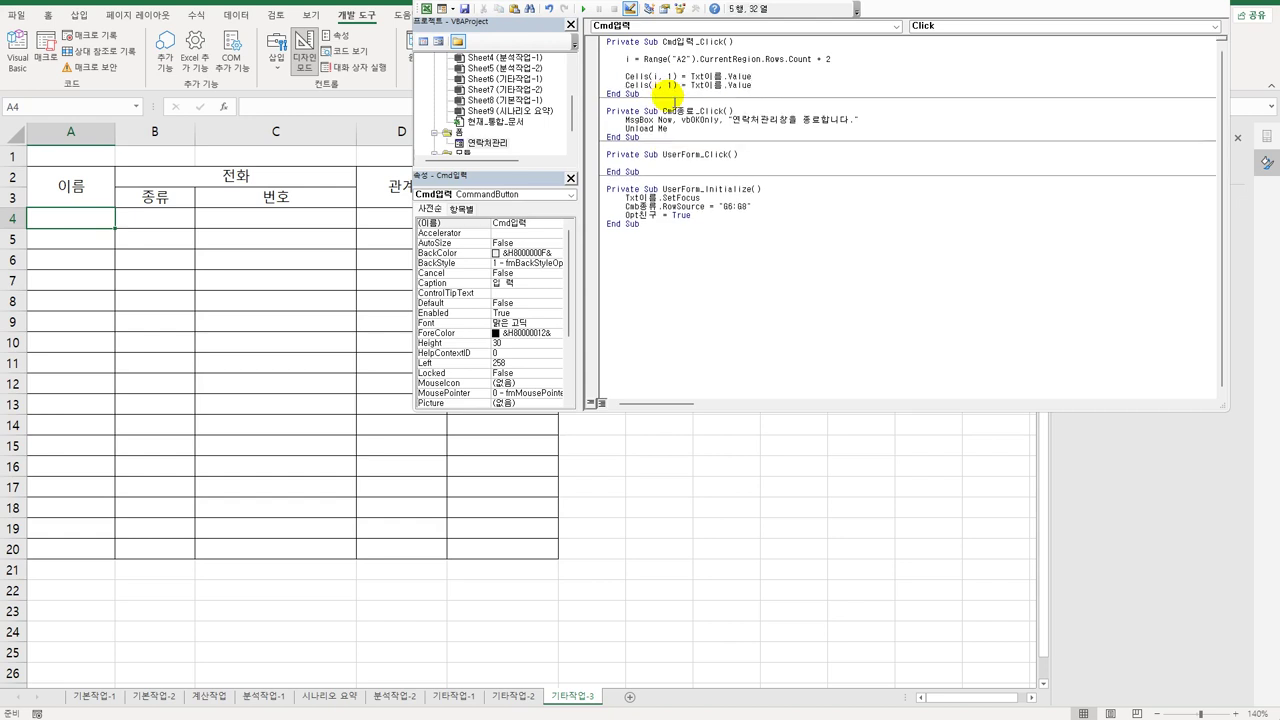
{"action": "key", "text": "Return"}
{"action": "key", "text": "ctrl+v"}
{"action": "key", "text": "Return"}
{"action": "key", "text": "ctrl+v"}
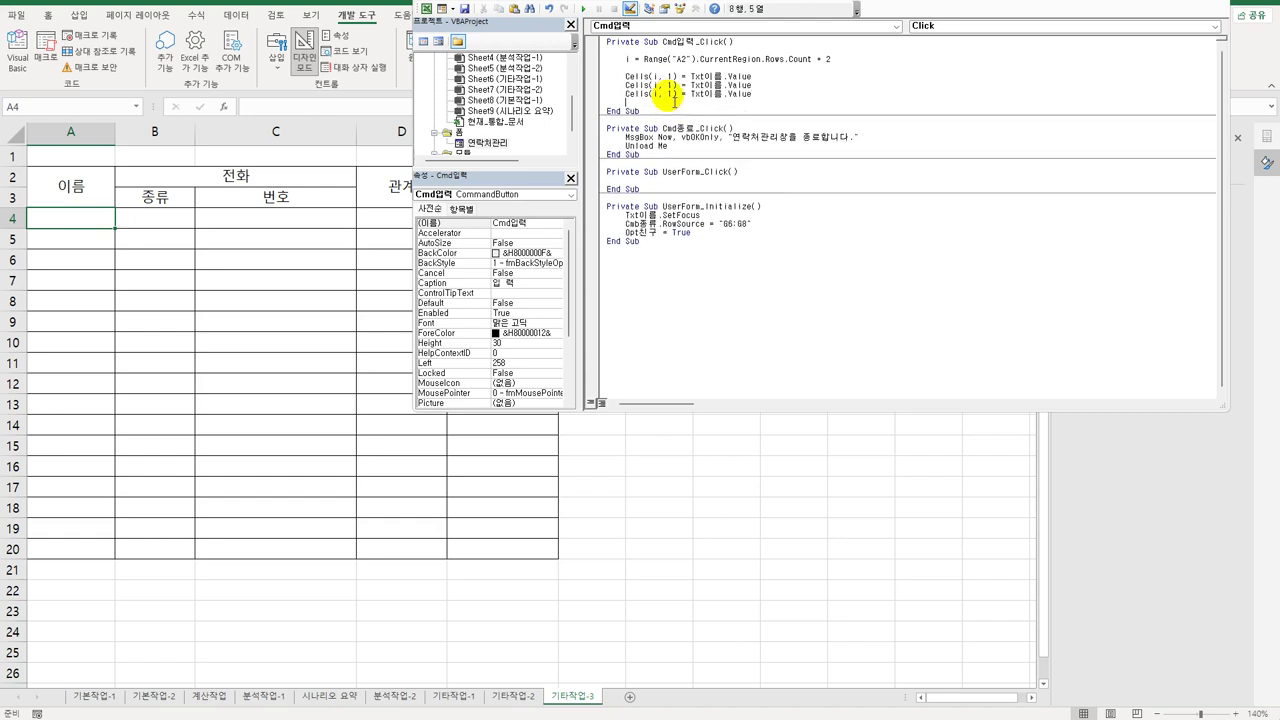
{"action": "key", "text": "Return"}
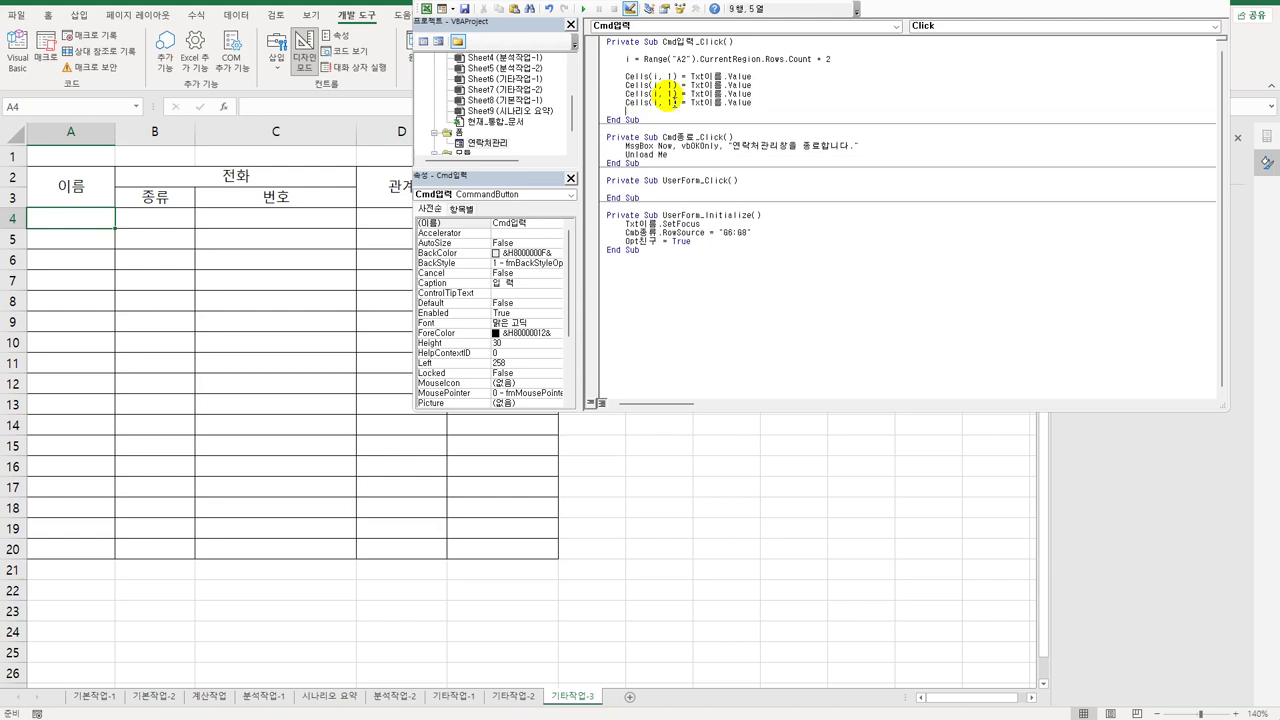
{"action": "key", "text": "ctrl+v"}
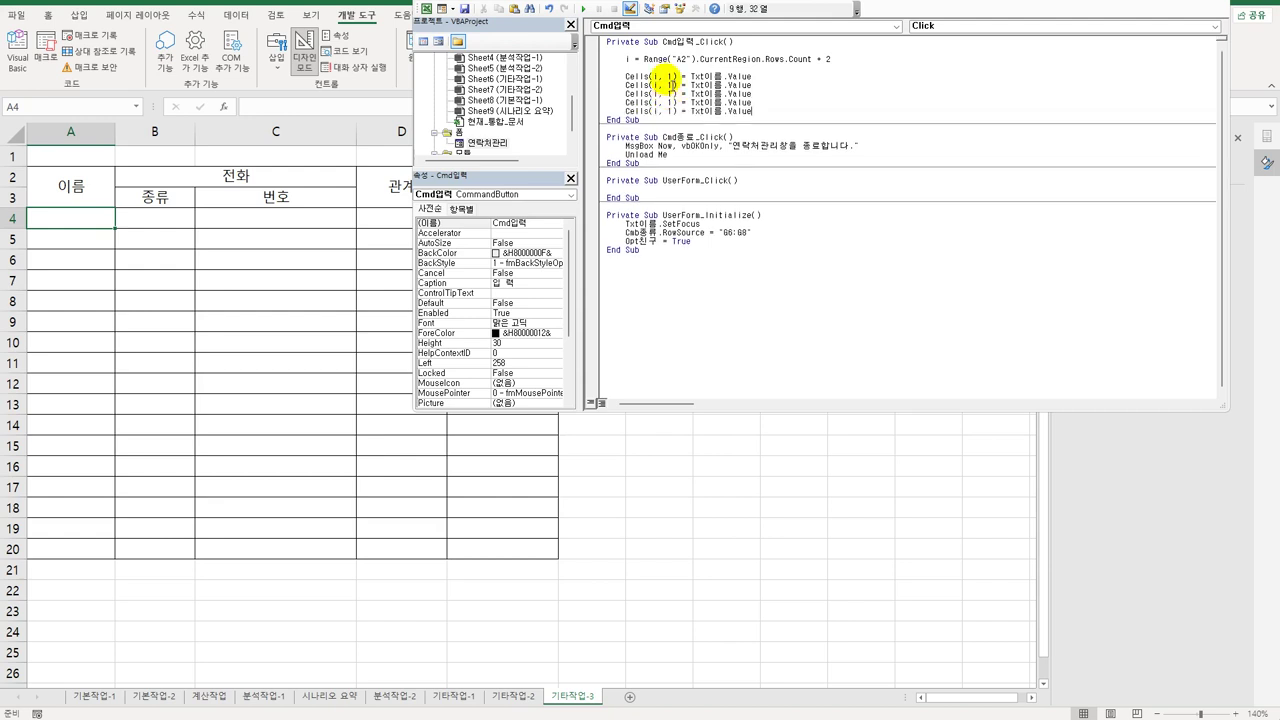
- Change the column numbers in the four copied Cells lines to 2, 3, 4 and 5 in order
{"action": "double_click", "coordinate": [669, 85]}
{"action": "type", "text": "2"}
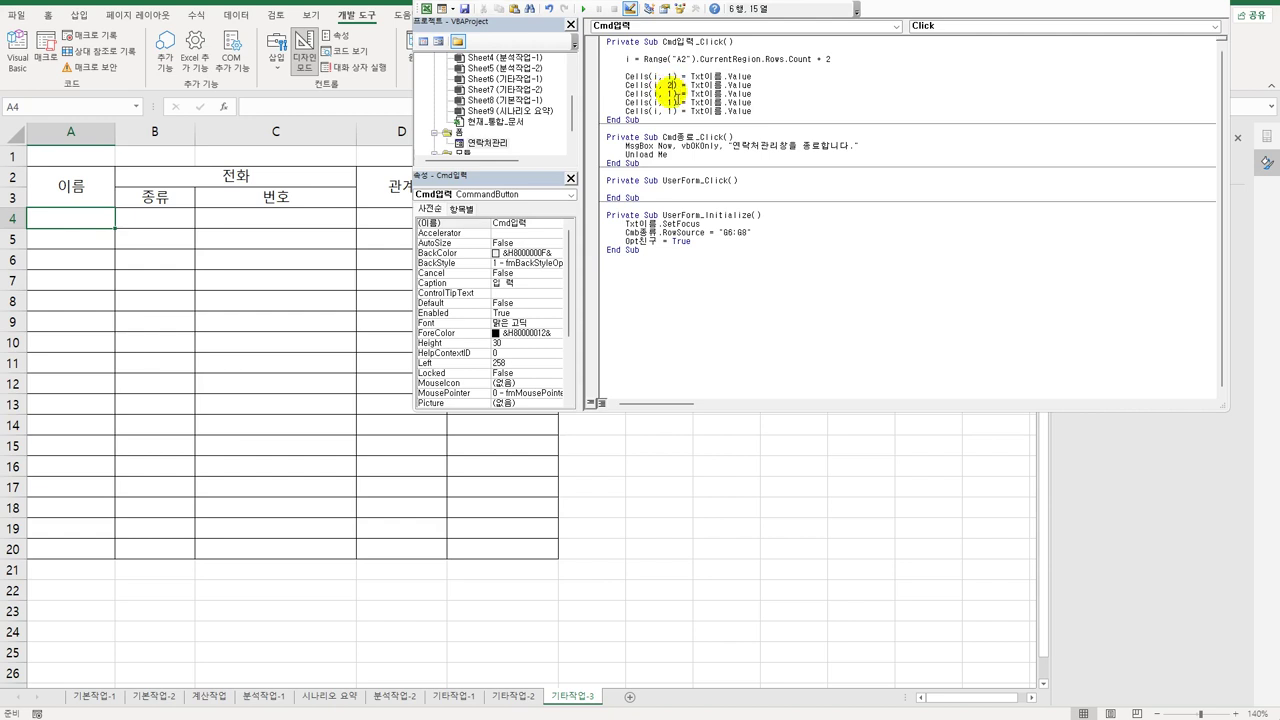
{"action": "type", "text": "3"}
{"action": "double_click", "coordinate": [669, 102]}
{"action": "type", "text": "4"}
{"action": "double_click", "coordinate": [669, 111]}
{"action": "type", "text": "5"}
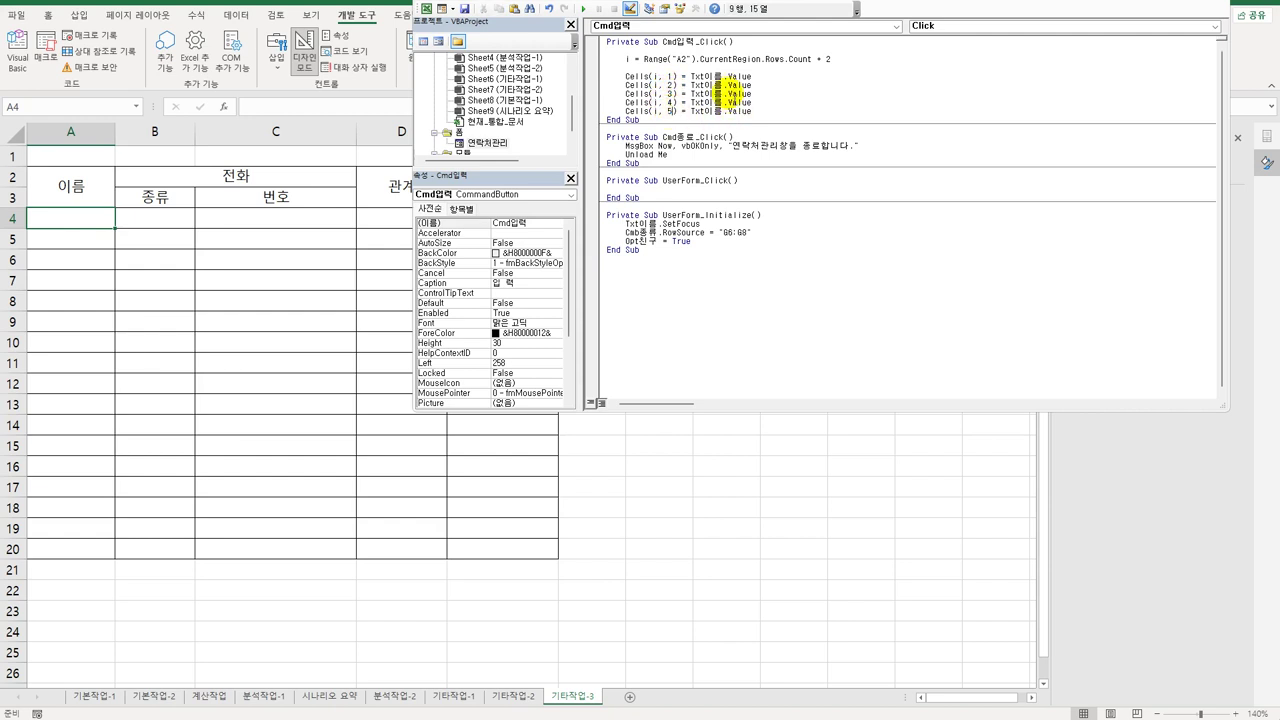
- Set the column 2 assignment to Cmb종류.Value and the column 3 assignment to Txt전화번호.Value
{"action": "left_click_drag", "start_coordinate": [690, 85], "coordinate": [756, 86]}
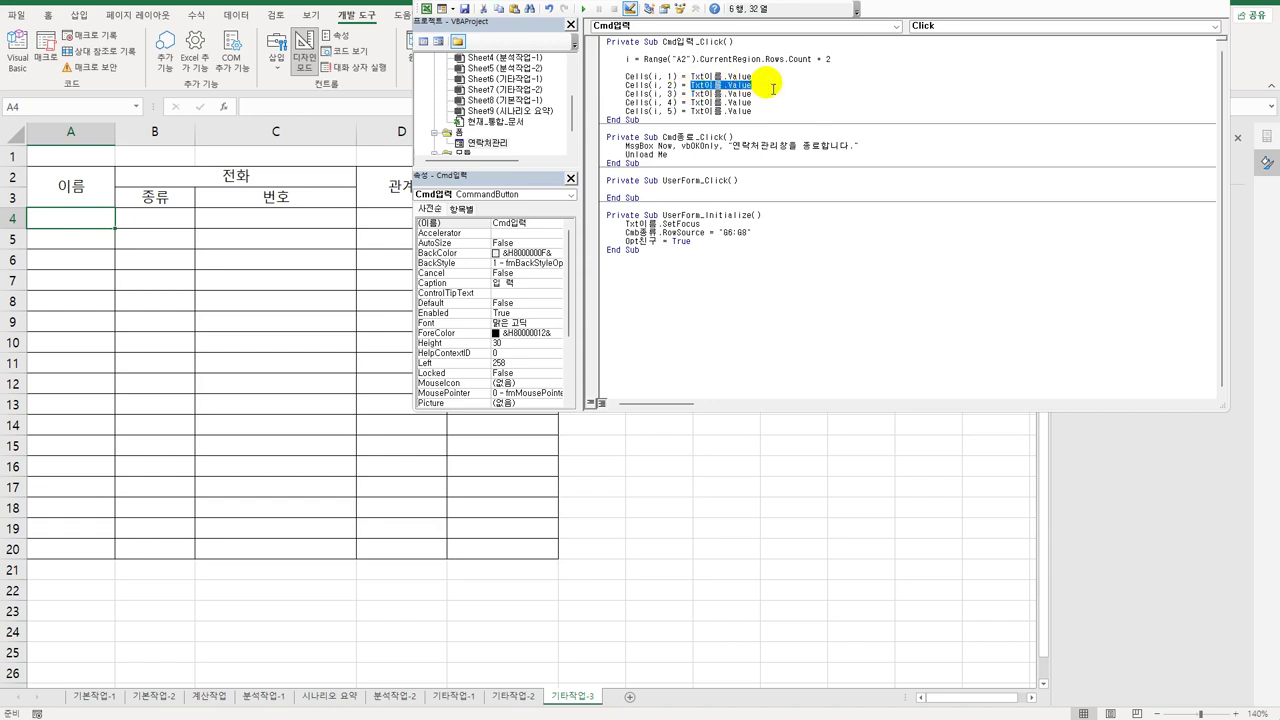
{"action": "key", "text": "BackSpace"}
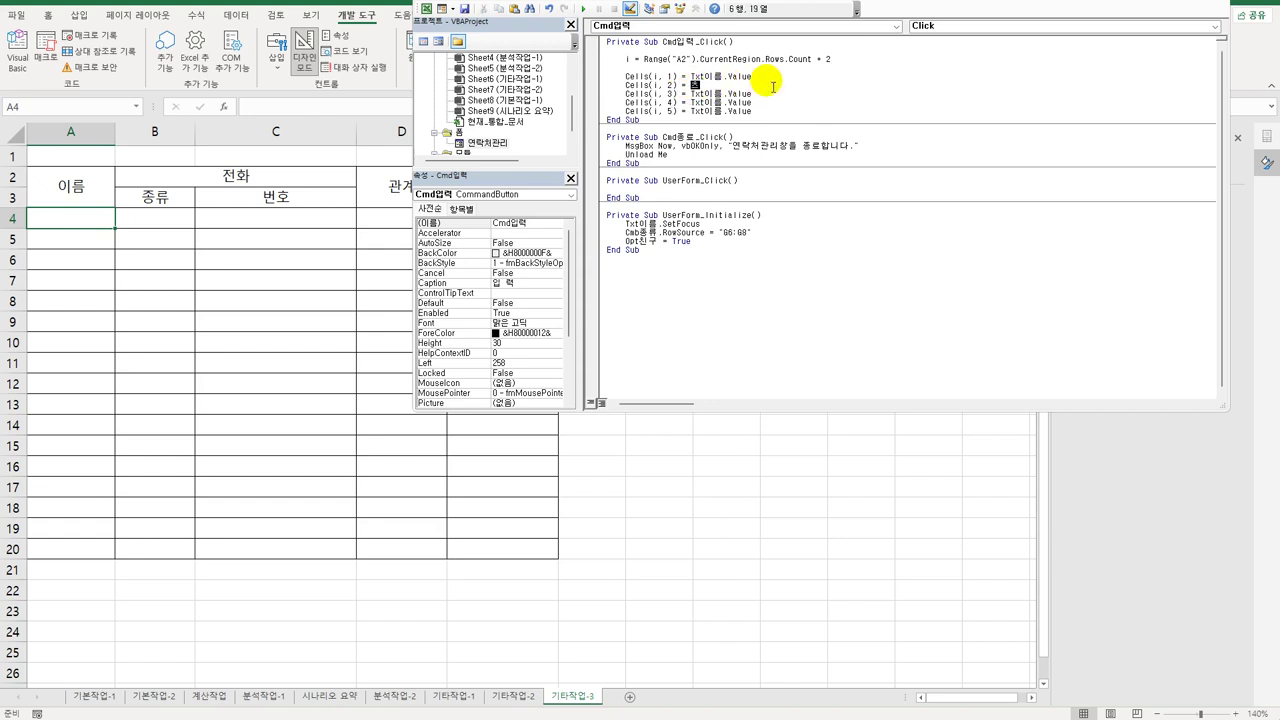
{"action": "type", "text": "cmb종류.Value"}
{"action": "left_click", "coordinate": [770, 89]}
{"action": "key", "text": "Left"}
{"action": "key", "text": "shift+Left"}
{"action": "key", "text": "shift+Left"}
{"action": "type", "text": "전화번호"}
- Below the column 3 assignment, leave a blank line and add the condition If Opt친구 = True Then
{"action": "key", "text": "Up"}
{"action": "key", "text": "Return"}
{"action": "key", "text": "Return"}
{"action": "type", "text": "if"}
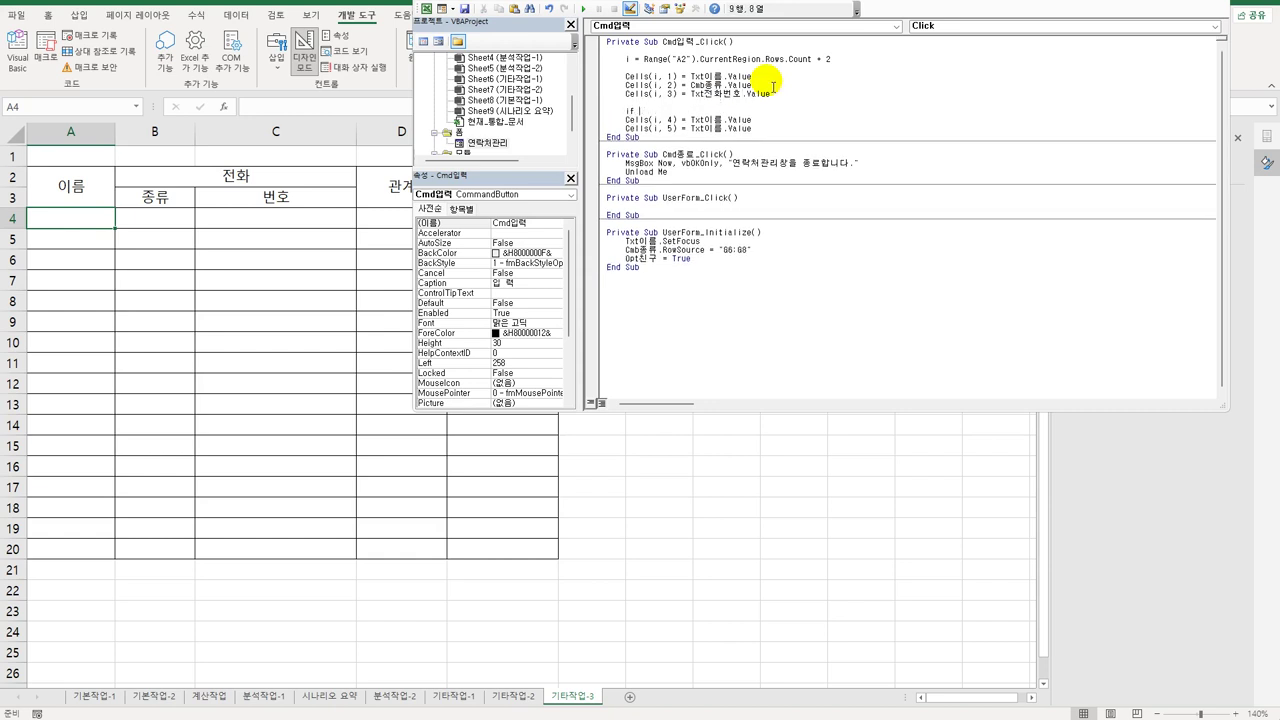
{"action": "type", "text": " opt친구 = true then"}
- Indent the Cells(i, 4) line under the condition and replace its assigned value with "친구"
{"action": "key", "text": "Down"}
{"action": "key", "text": "Home"}
{"action": "key", "text": "Tab"}
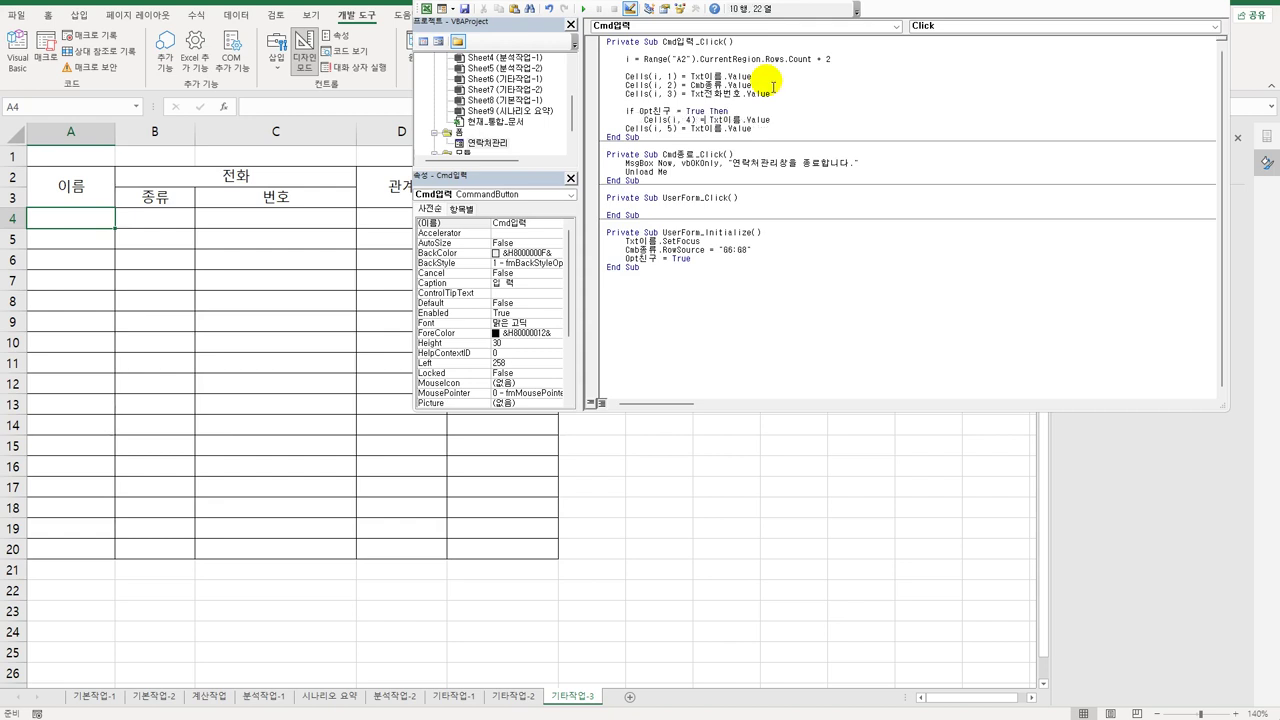
{"action": "key", "text": "shift+End"}
{"action": "key", "text": "BackSpace"}
{"action": "type", "text": "\""}
{"action": "type", "text": "친ㄱ"}
{"action": "type", "text": "구\""}
- Copy the two-line Opt친구 condition and its assignment and paste the copy directly beneath it
{"action": "key", "text": "Return"}
{"action": "key", "text": "Up"}
{"action": "key", "text": "Up"}
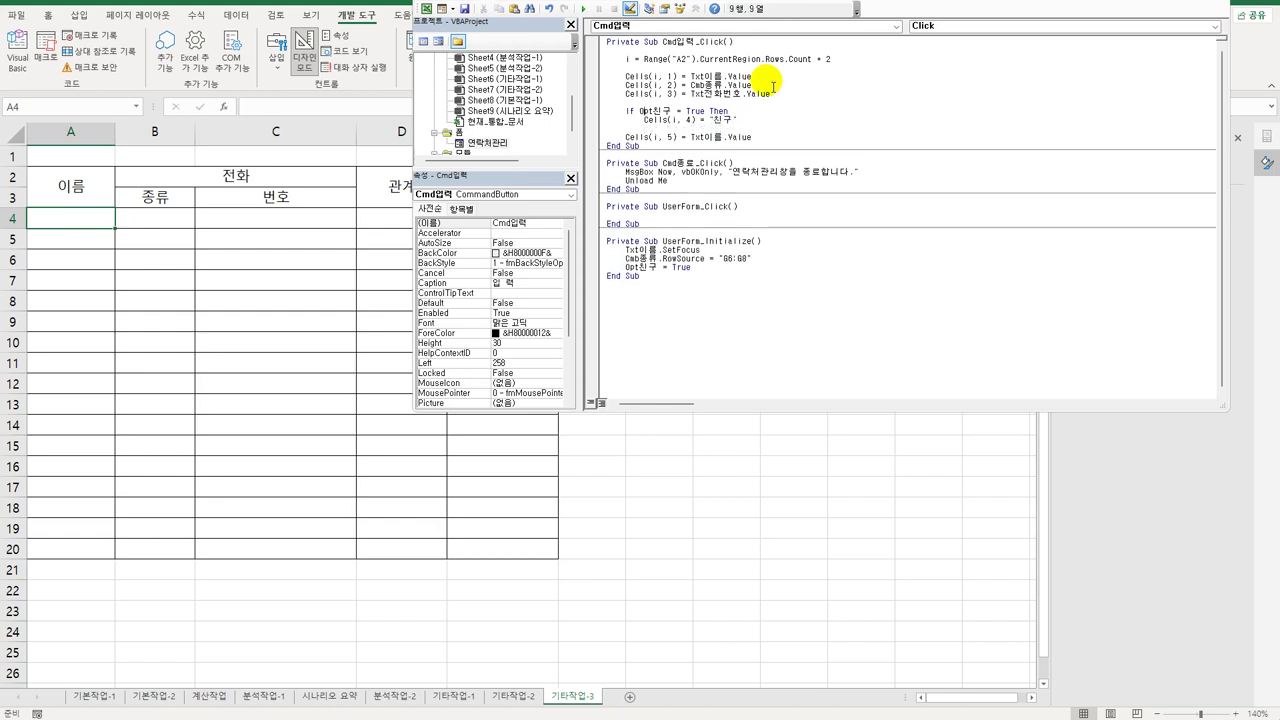
{"action": "key", "text": "shift+Down"}
{"action": "key", "text": "shift+End"}
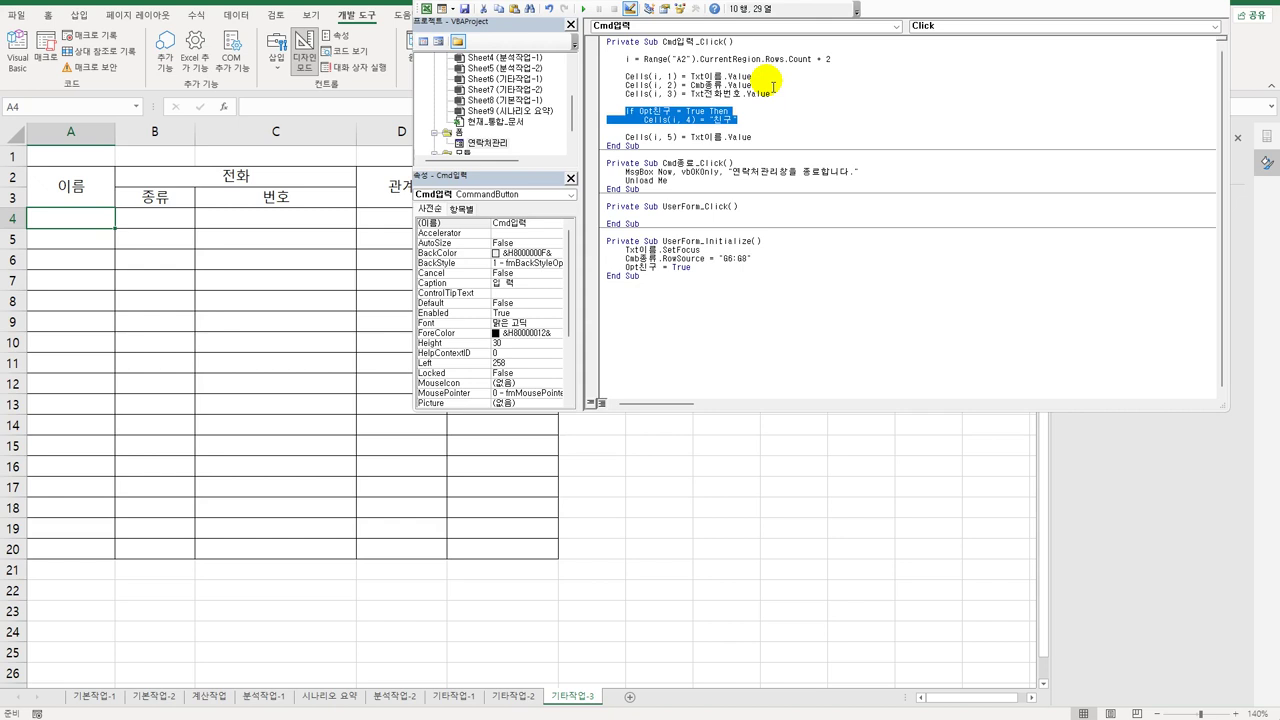
{"action": "key", "text": "ctrl+c"}
{"action": "key", "text": "Down"}
{"action": "key", "text": "ctrl+v"}
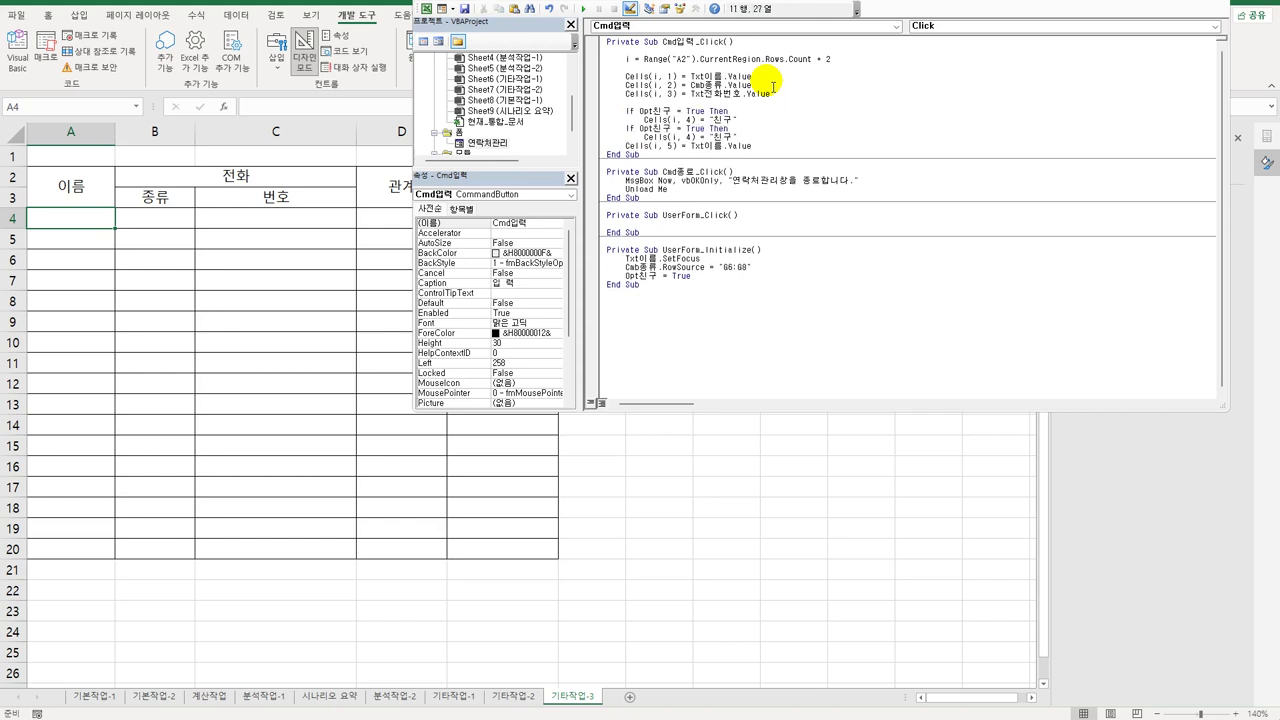
- Turn the pasted condition into ElseIf Opt직장 = True Then
{"action": "key", "text": "Home"}
{"action": "type", "text": "ㄷ"}
{"action": "key", "text": "BackSpace"}
{"action": "type", "text": "else"}
{"action": "key", "text": "Delete"}
{"action": "key", "text": "Delete"}
{"action": "key", "text": "Delete"}
{"action": "type", "text": "if"}
{"action": "key", "text": "shift+Right"}
{"action": "key", "text": "shift+Right"}
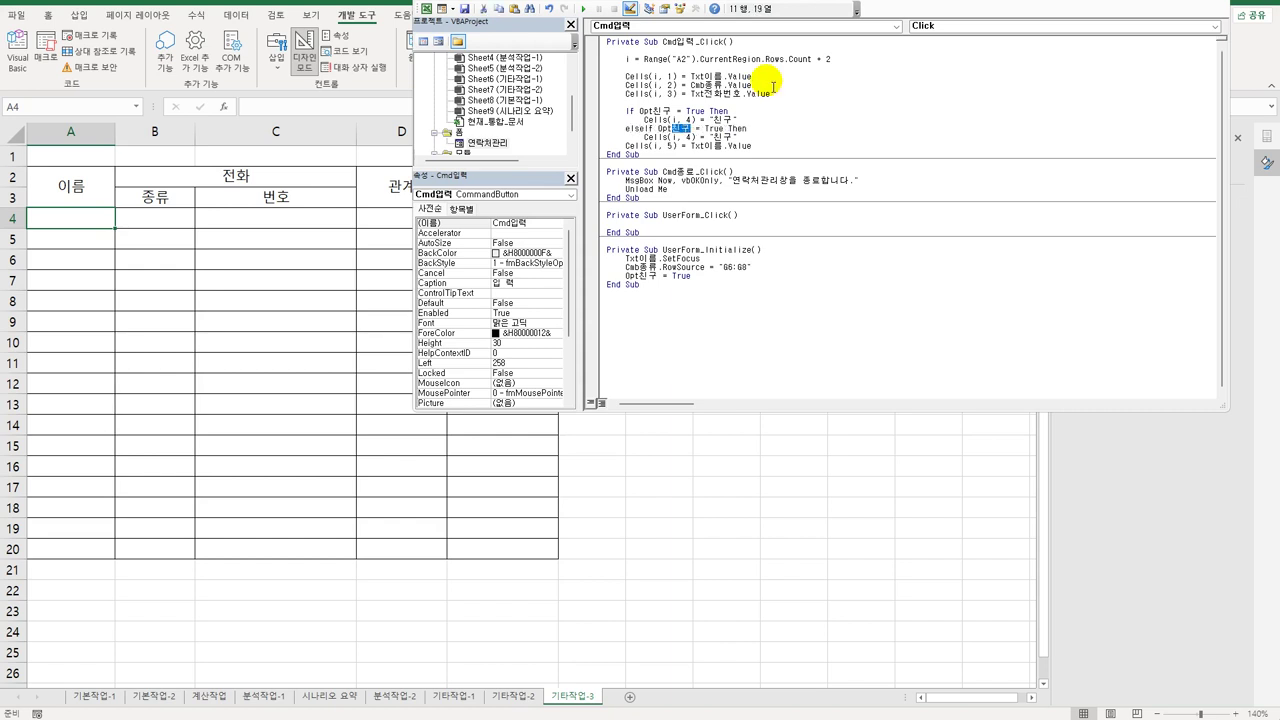
{"action": "type", "text": "직장"}
- Set the Cells(i, 4) value under the ElseIf condition to "직장"
{"action": "key", "text": "Down"}
{"action": "key", "text": "shift+Left"}
{"action": "key", "text": "shift+Left"}
{"action": "type", "text": "직장"}
{"action": "key", "text": "End"}
- Add an Else branch and paste an indented copy of the "직장" assignment line inside it
{"action": "key", "text": "Return"}
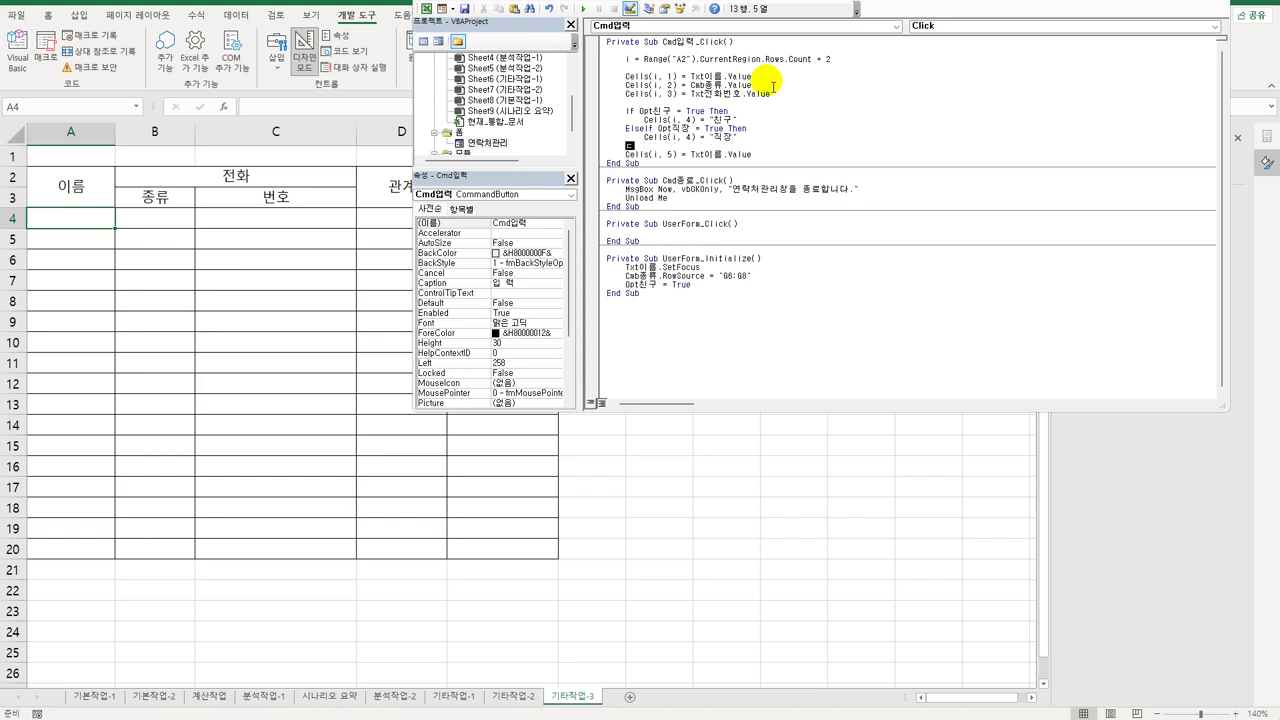
{"action": "type", "text": "Else"}
{"action": "key", "text": "Up"}
{"action": "key", "text": "shift+End"}
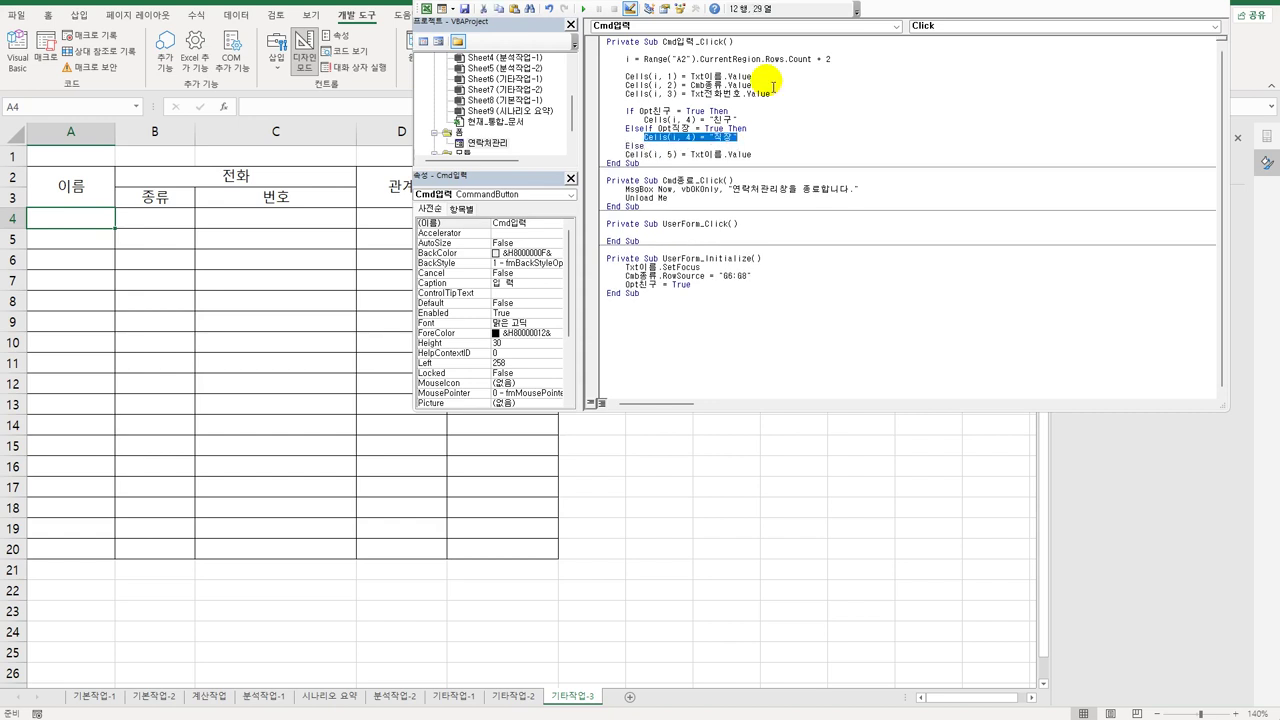
{"action": "key", "text": "ctrl+c"}
{"action": "key", "text": "Down"}
{"action": "key", "text": "Return"}
{"action": "key", "text": "Tab"}
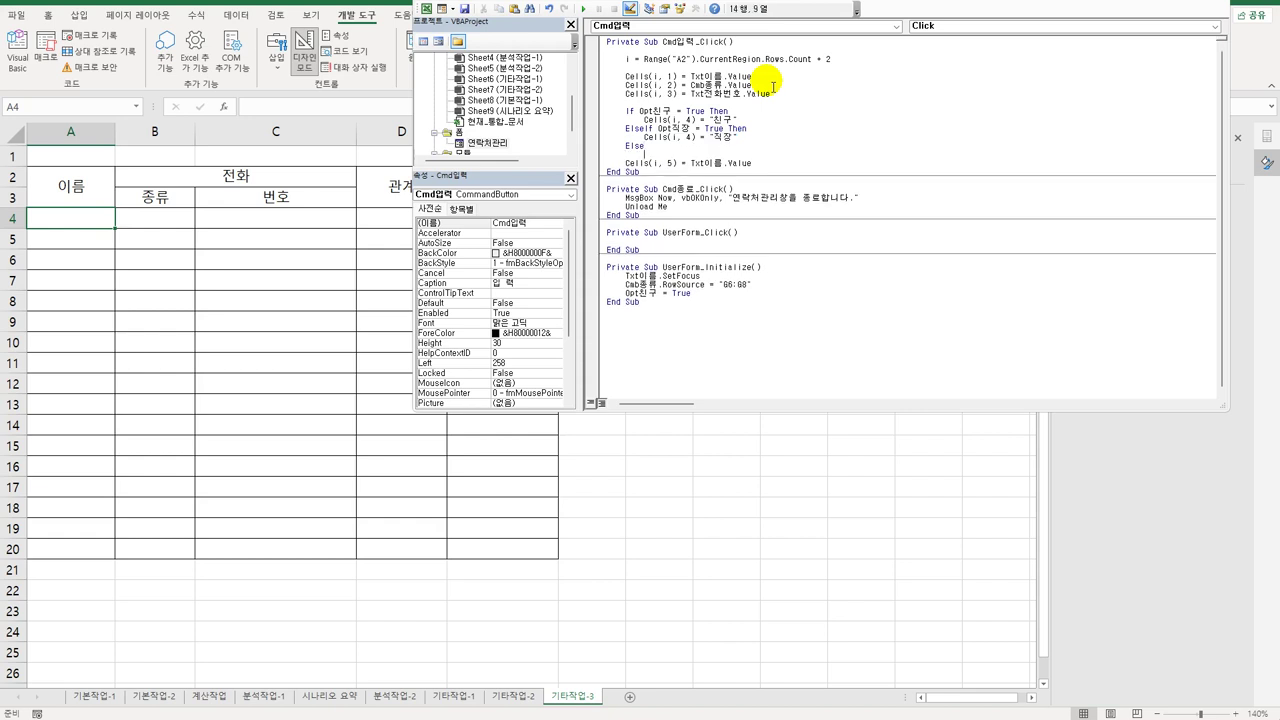
{"action": "key", "text": "ctrl+v"}
- Change the Else branch's value to "기타" and close the conditional block with End If and a blank line
{"action": "key", "text": "shift+Left"}
{"action": "key", "text": "shift+Left"}
{"action": "type", "text": "ㄱ"}
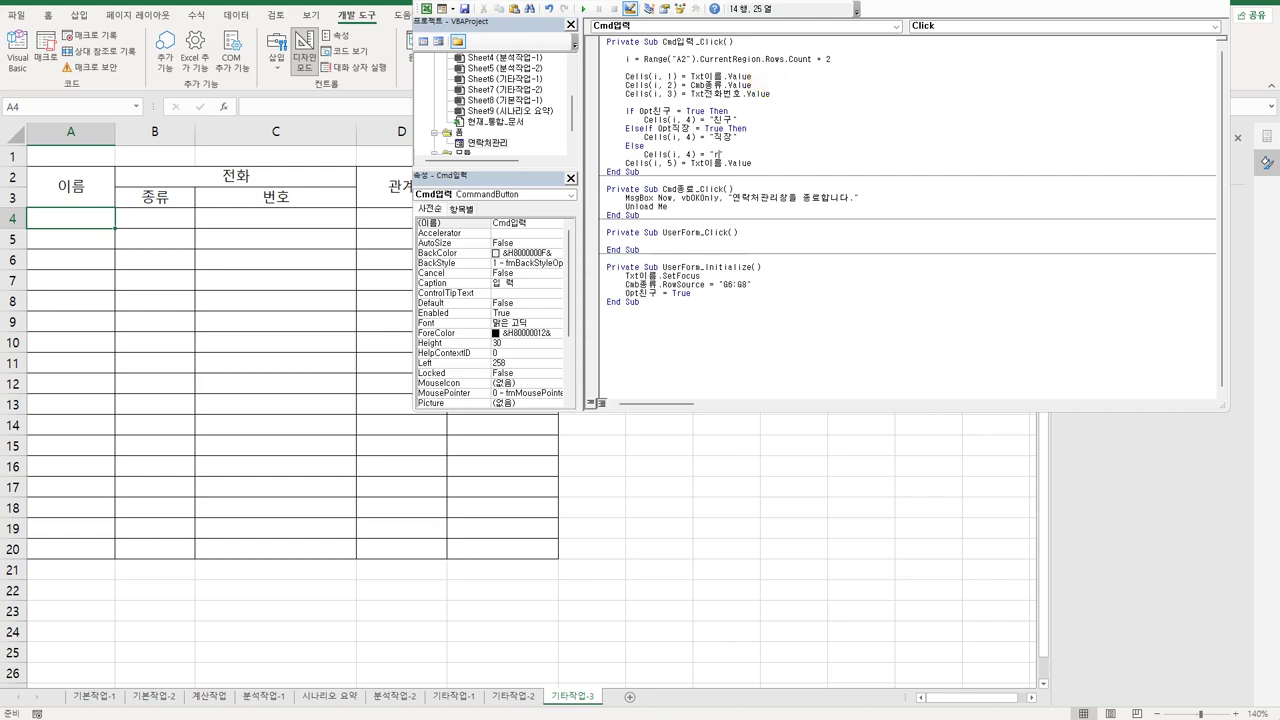
{"action": "type", "text": "기타"}
{"action": "key", "text": "End"}
{"action": "key", "text": "Return"}
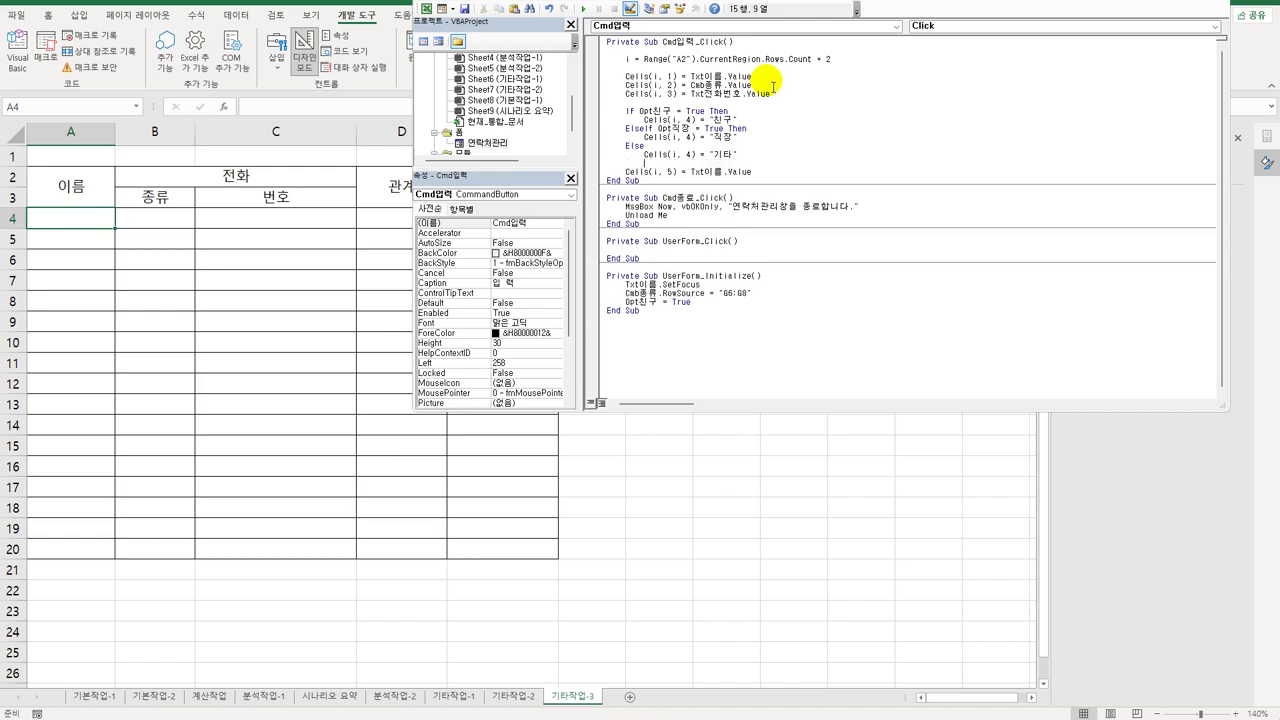
{"action": "type", "text": "en"}
{"action": "type", "text": "f"}
{"action": "key", "text": "Return"}
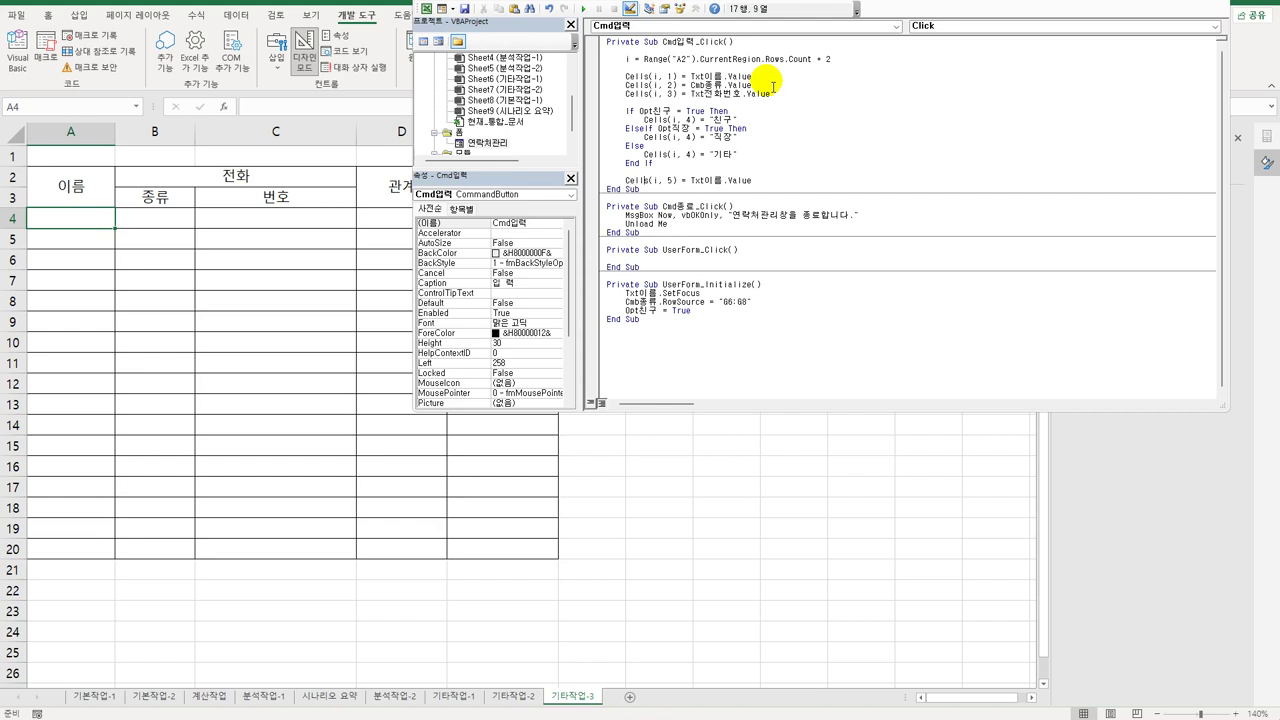
- Replace the column 5 assignment with the age calculation Val(Year(Date) - Year(Txt생년월일))
{"action": "key", "text": "Right"}
{"action": "key", "text": "Right"}
{"action": "key", "text": "Right"}
{"action": "key", "text": "Right"}
{"action": "key", "text": "Right"}
{"action": "key", "text": "Right"}
{"action": "key", "text": "Right"}
{"action": "key", "text": "Right"}
{"action": "key", "text": "shift+End"}
{"action": "type", "text": "vll"}
{"action": "type", "text": "("}
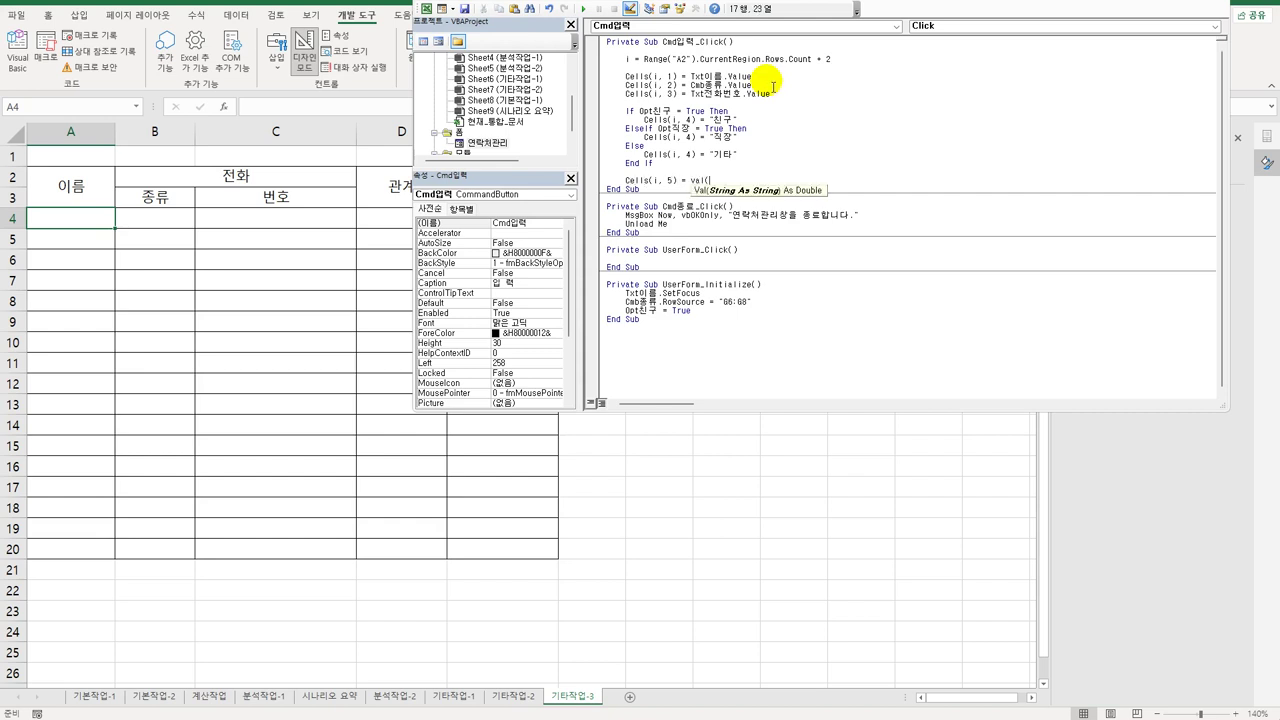
{"action": "type", "text": "year(date)-year("}
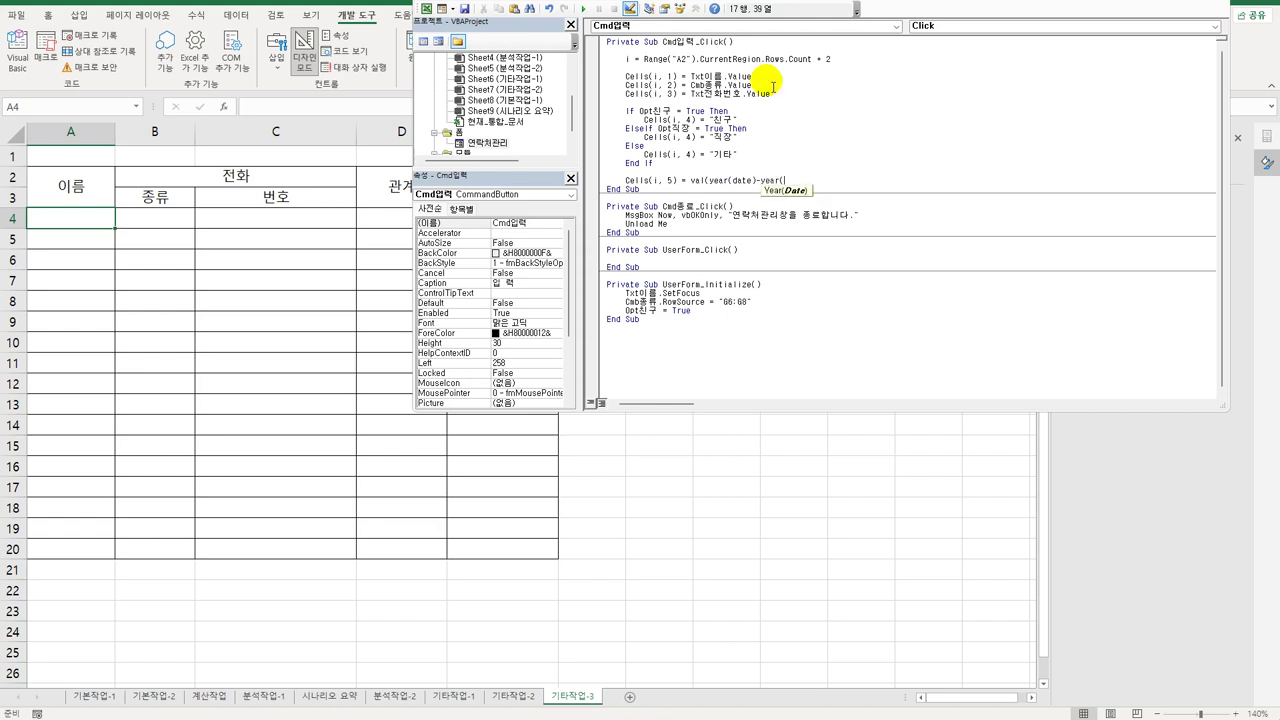
{"action": "type", "text": "txt생녀"}
{"action": "type", "text": "월일)"}
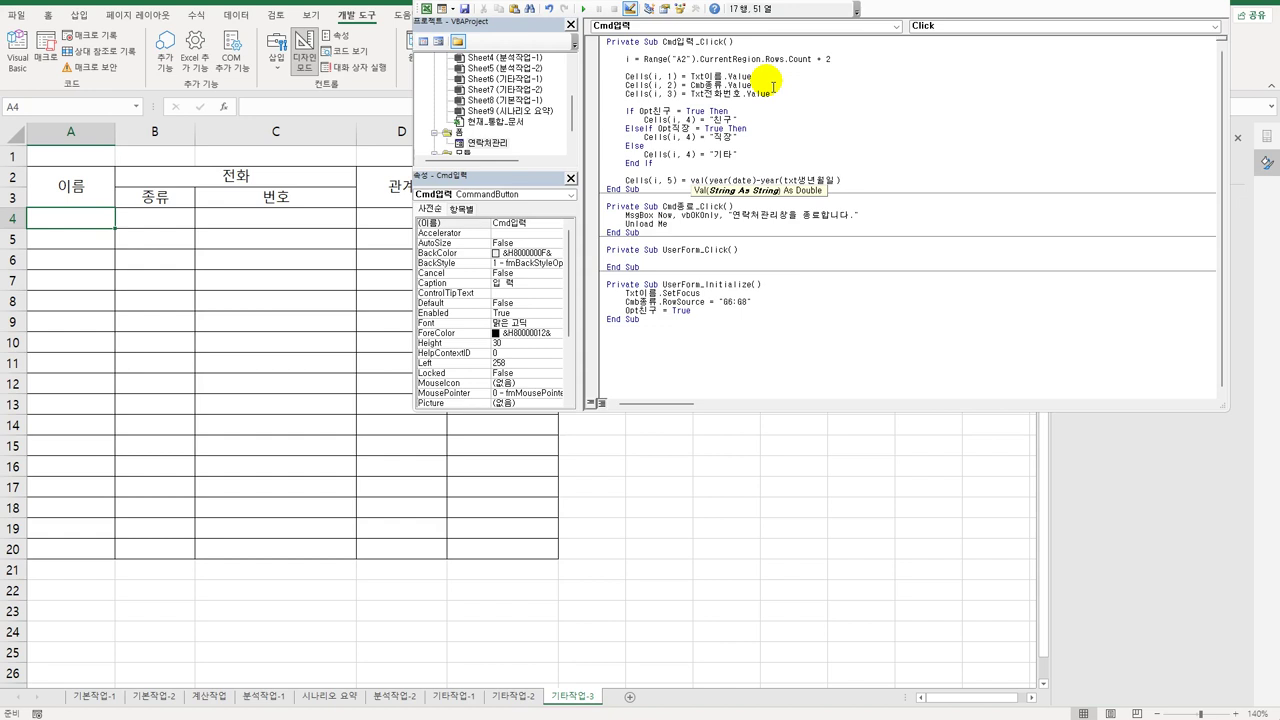
{"action": "type", "text": ")"}
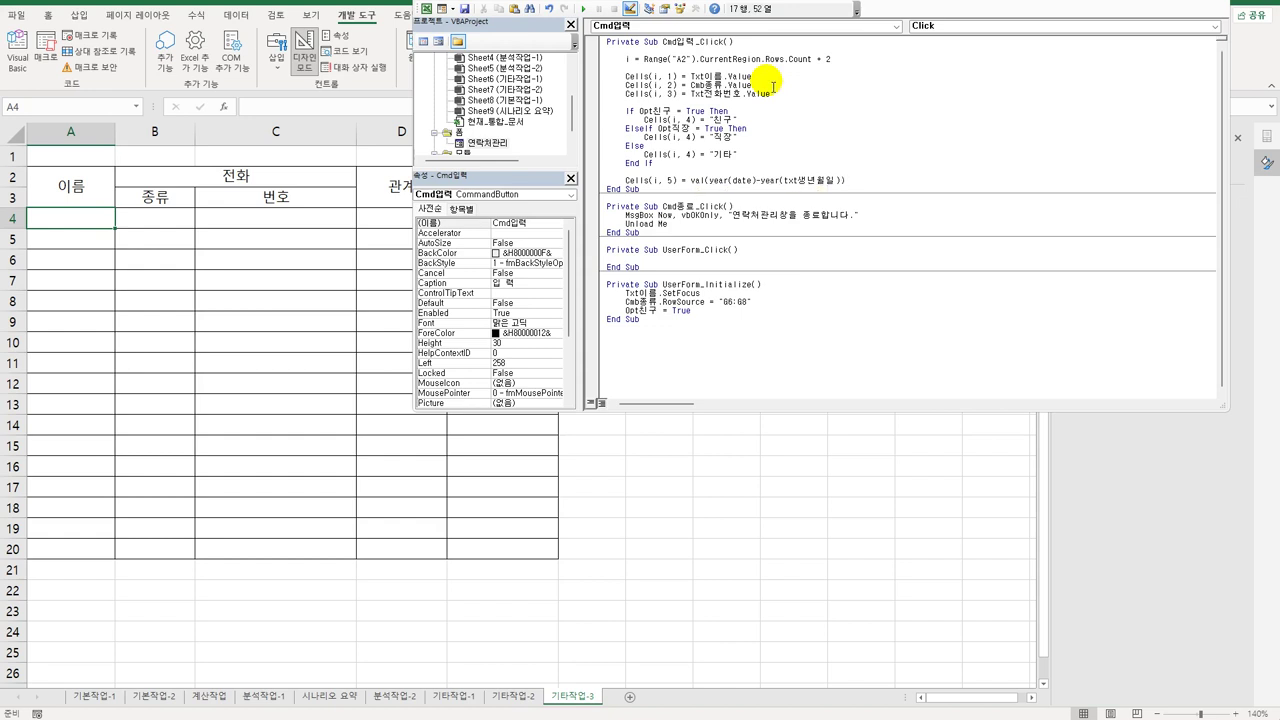
{"action": "key", "text": "Return"}
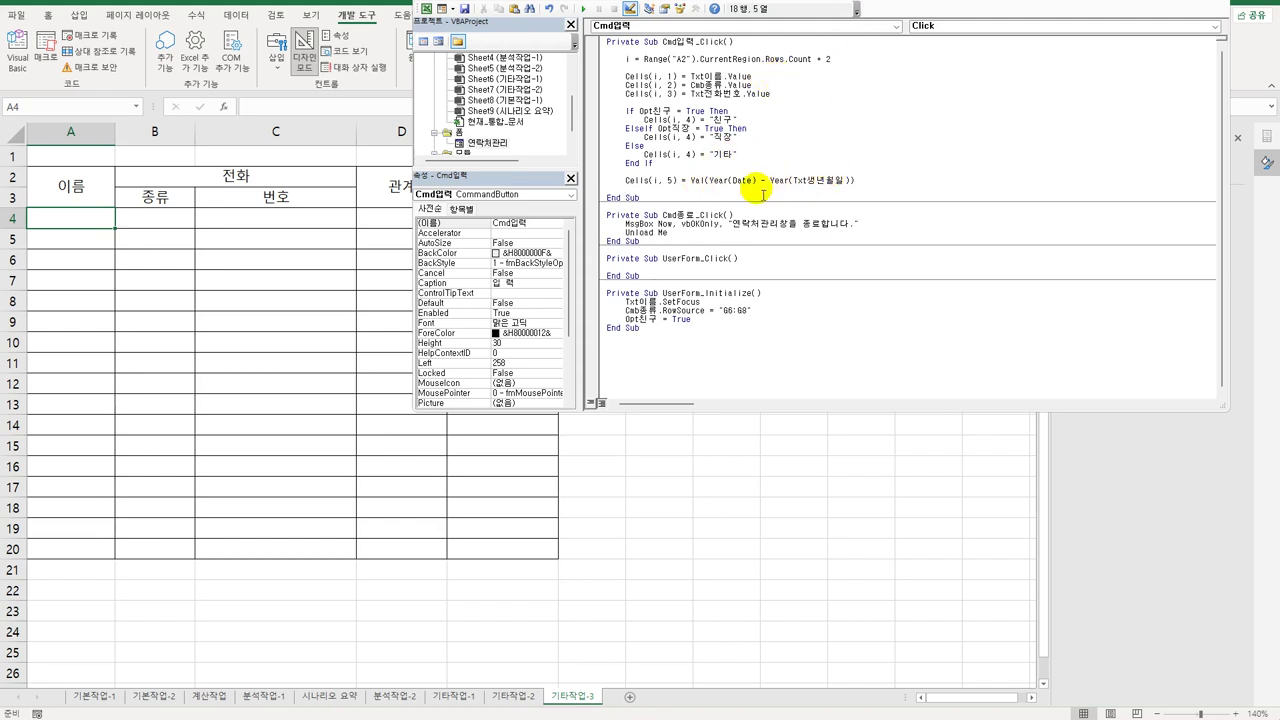
- Check the names of the 연락처관리 form's text boxes, combo box and option buttons against the code
{"action": "double_click", "coordinate": [489, 145]}
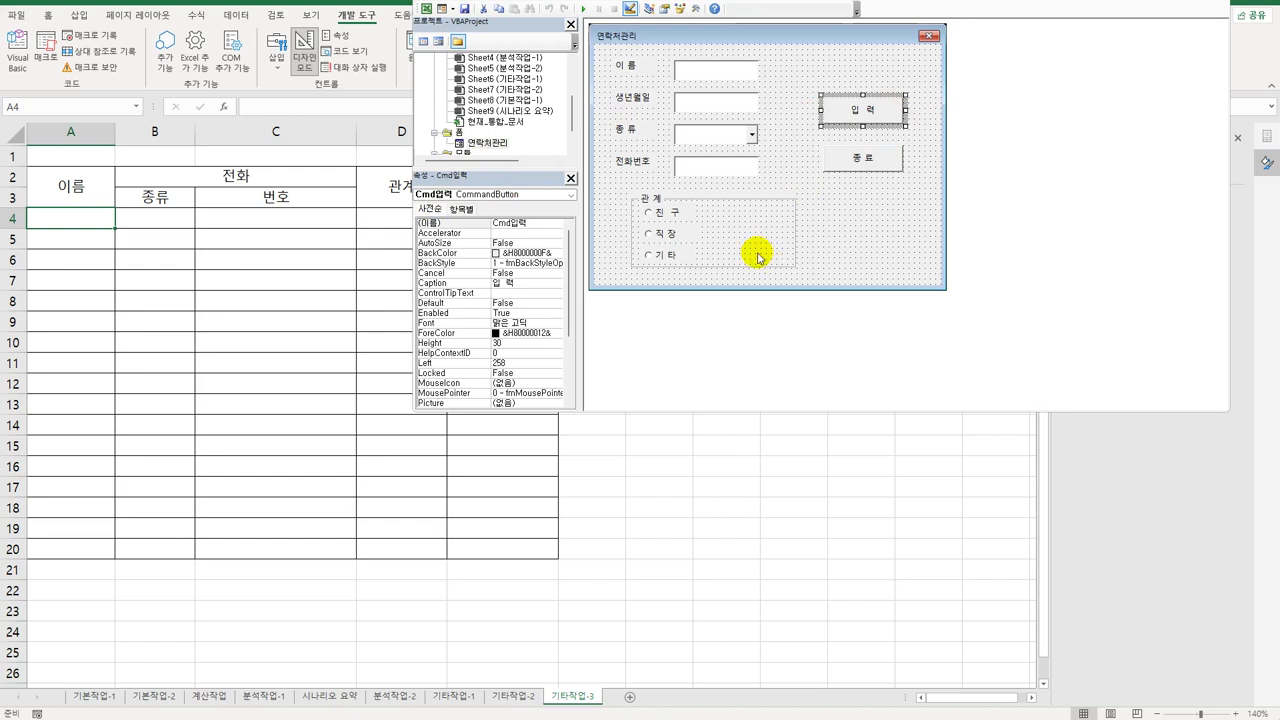
{"action": "left_click", "coordinate": [698, 75]}
{"action": "left_click", "coordinate": [706, 101]}
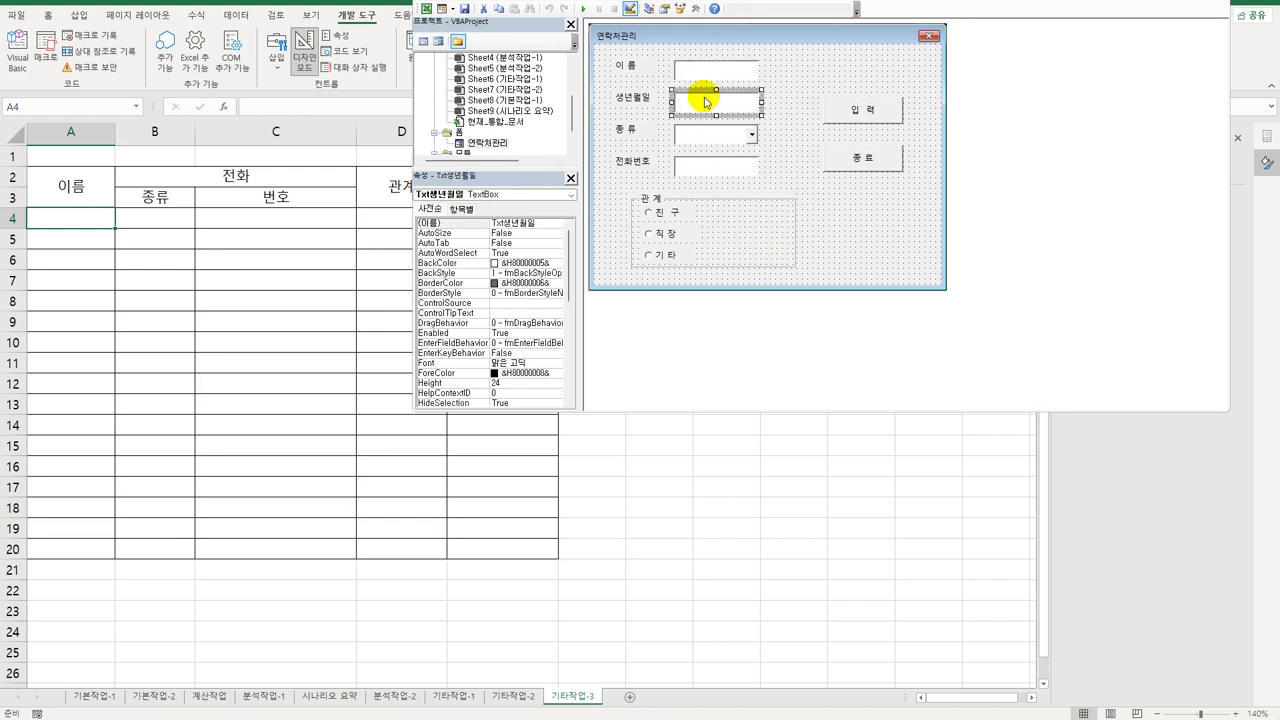
{"action": "left_click", "coordinate": [524, 226]}
{"action": "left_click", "coordinate": [484, 226]}
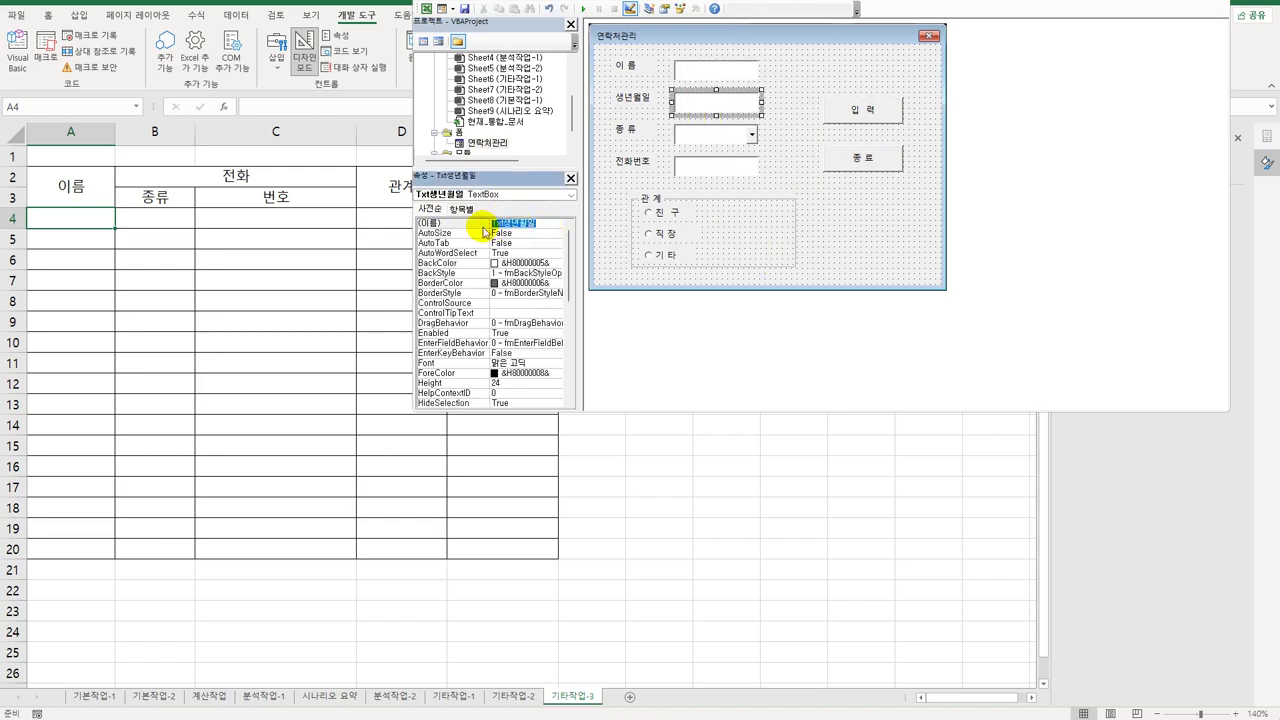
{"action": "left_click", "coordinate": [710, 139]}
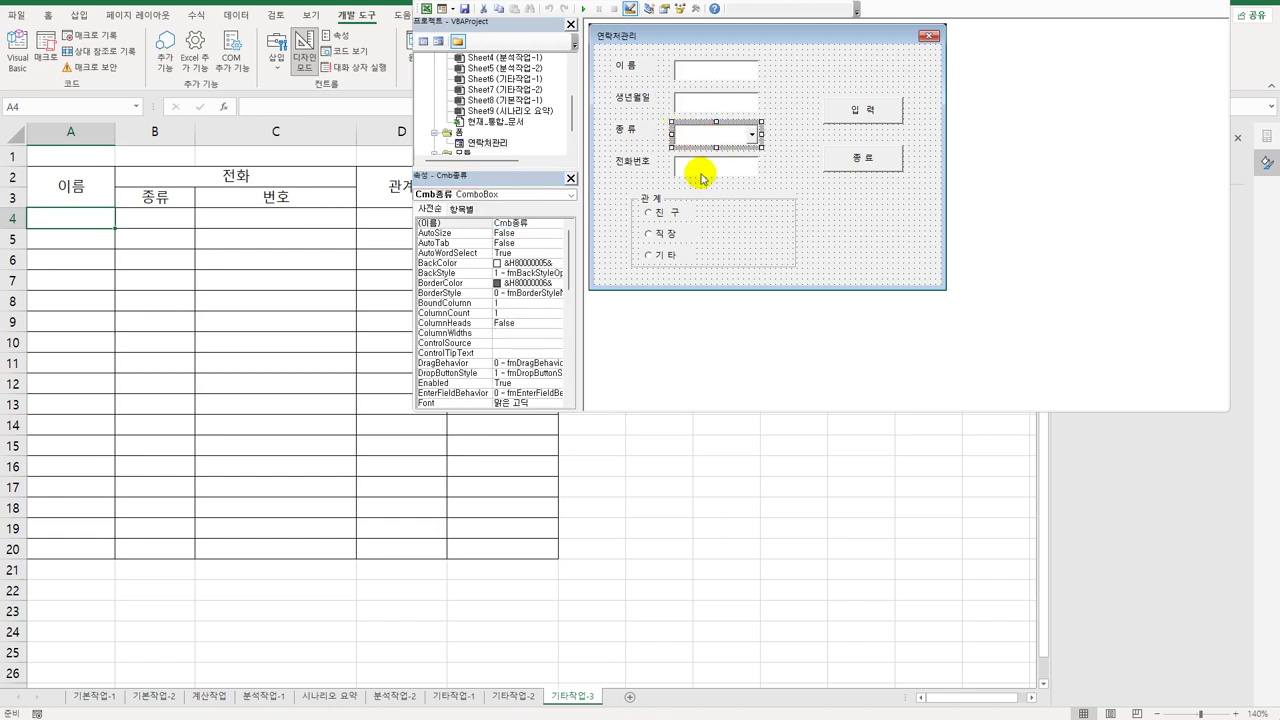
{"action": "left_click", "coordinate": [710, 167]}
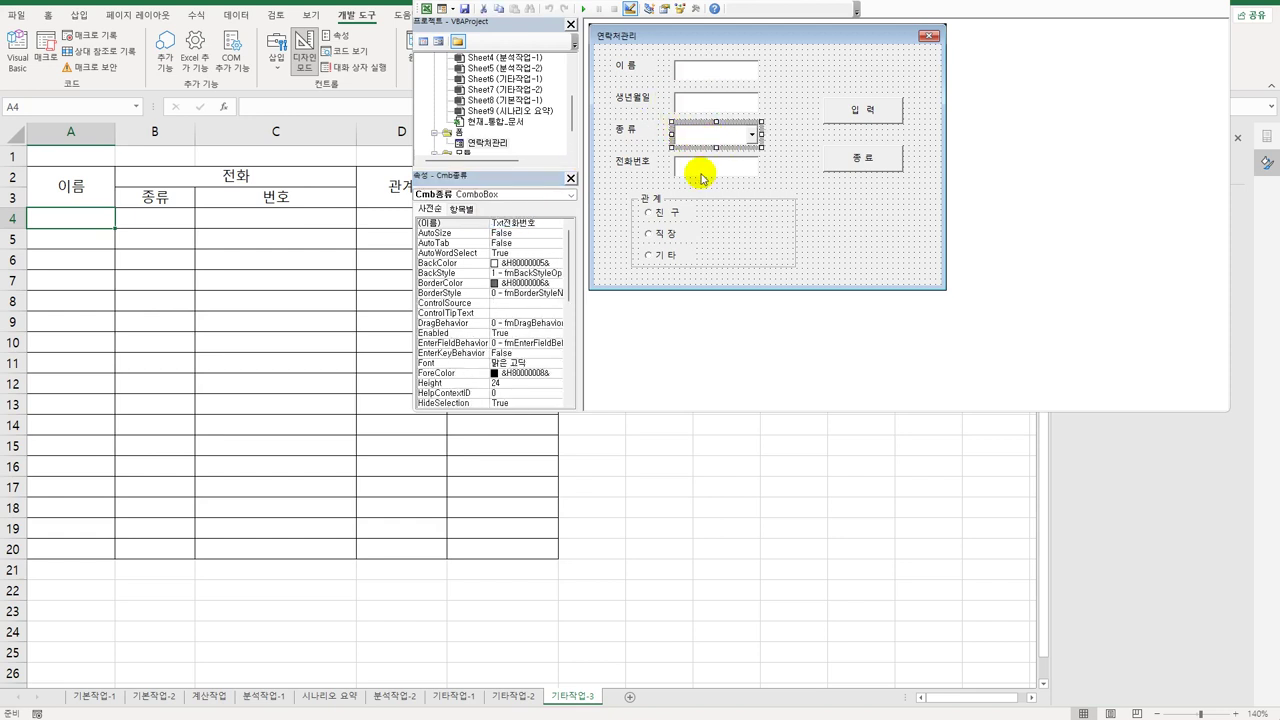
{"action": "left_click", "coordinate": [657, 218]}
{"action": "left_click", "coordinate": [658, 233]}
{"action": "left_click", "coordinate": [663, 257]}
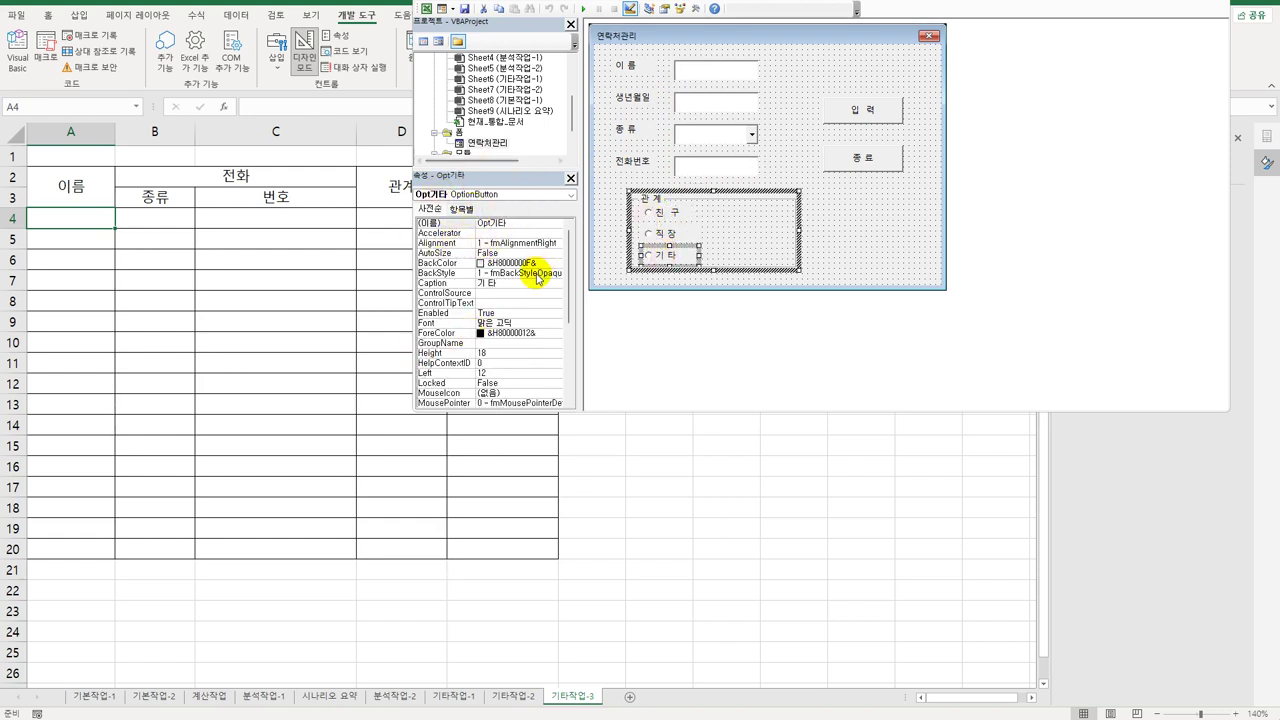
- Review the Cmd입력 procedure's row calculation and its + 2 offset against the first entry row A4:E4
{"action": "double_click", "coordinate": [850, 107]}
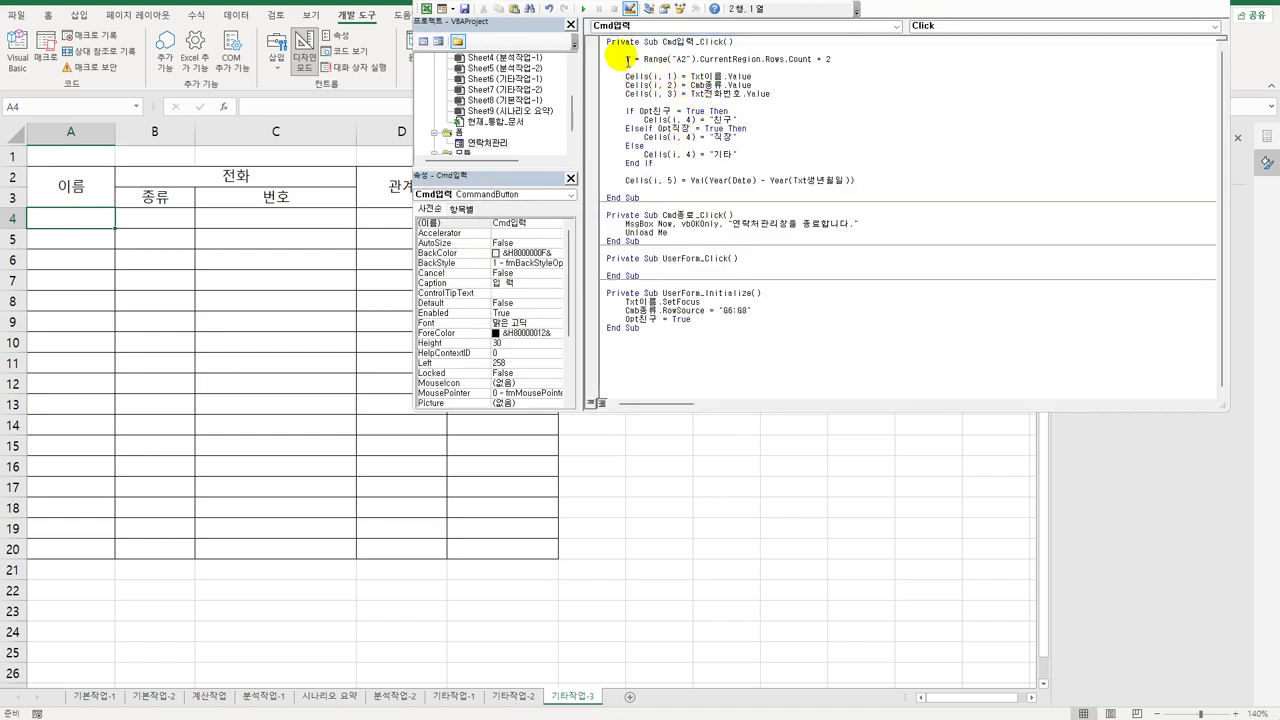
{"action": "left_click", "coordinate": [622, 59]}
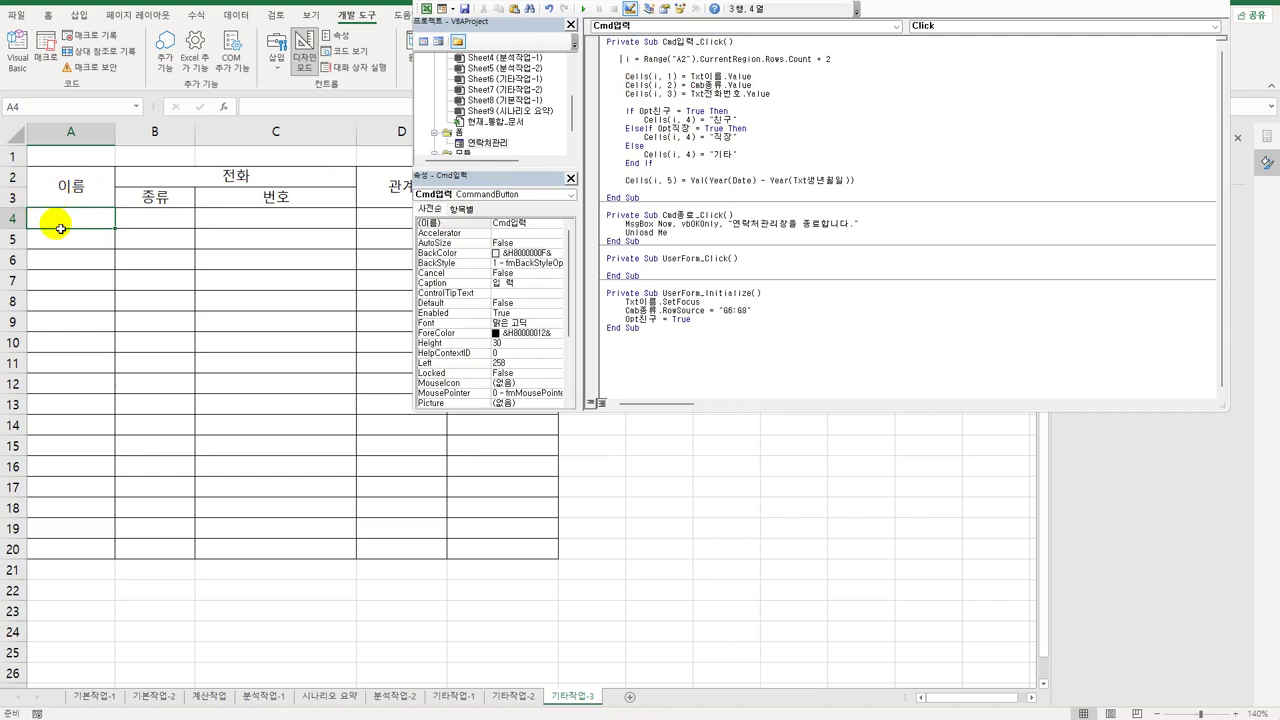
{"action": "left_click_drag", "start_coordinate": [815, 60], "coordinate": [838, 62]}
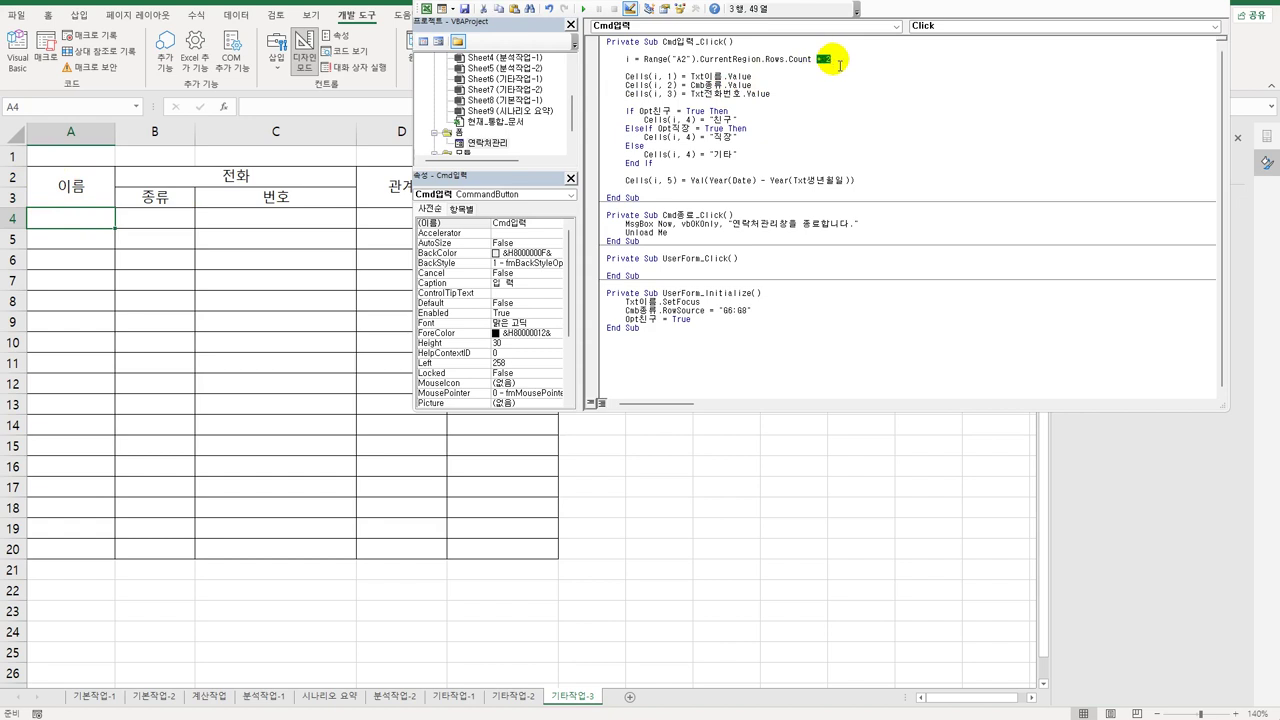
{"action": "left_click", "coordinate": [84, 221]}
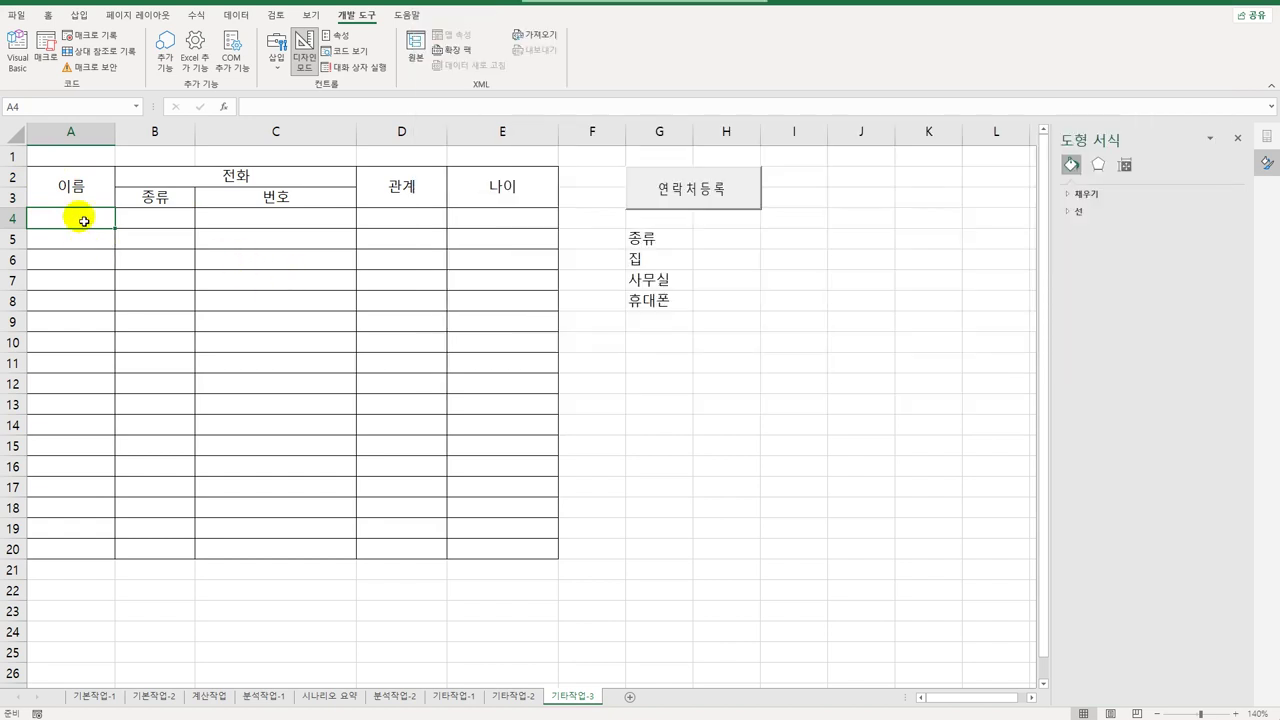
{"action": "left_click", "coordinate": [505, 218]}
{"action": "key", "text": "alt+F11"}
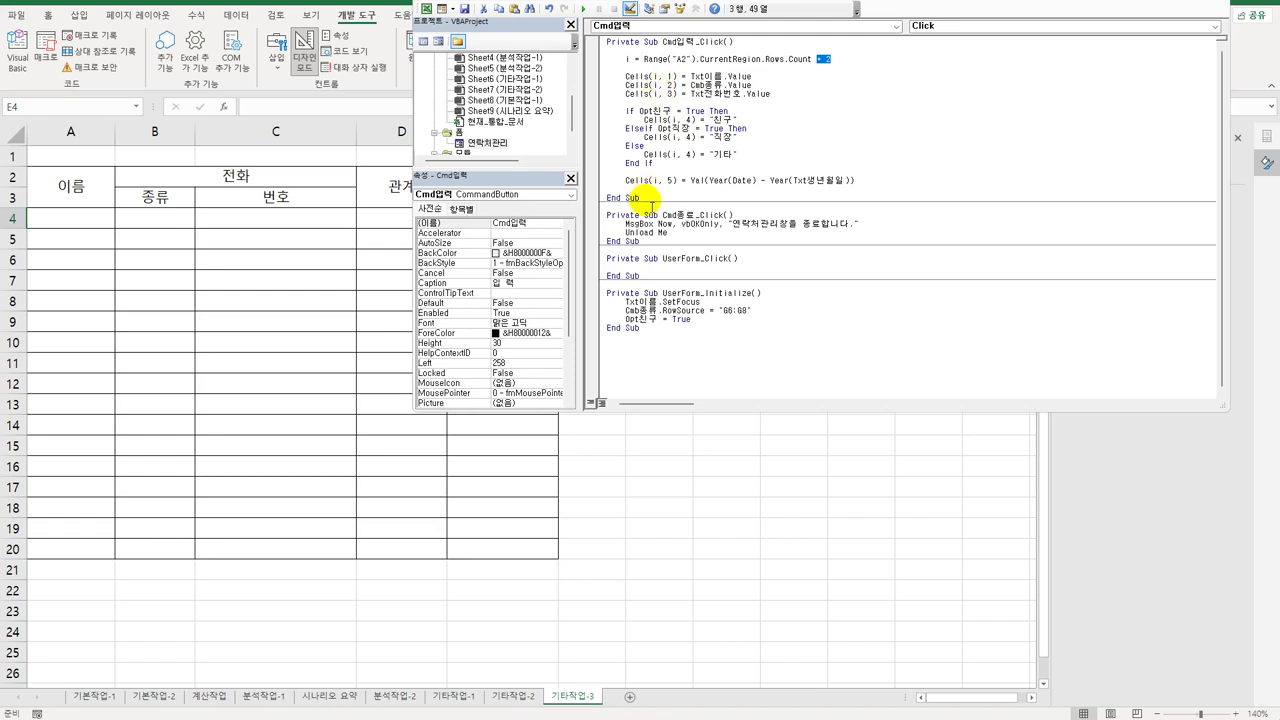
{"action": "left_click", "coordinate": [903, 118]}
- Back on the 기타작업-3 sheet, turn off design mode and launch the 연락처관리 form with 연락처등록
{"action": "key", "text": "alt+F11"}
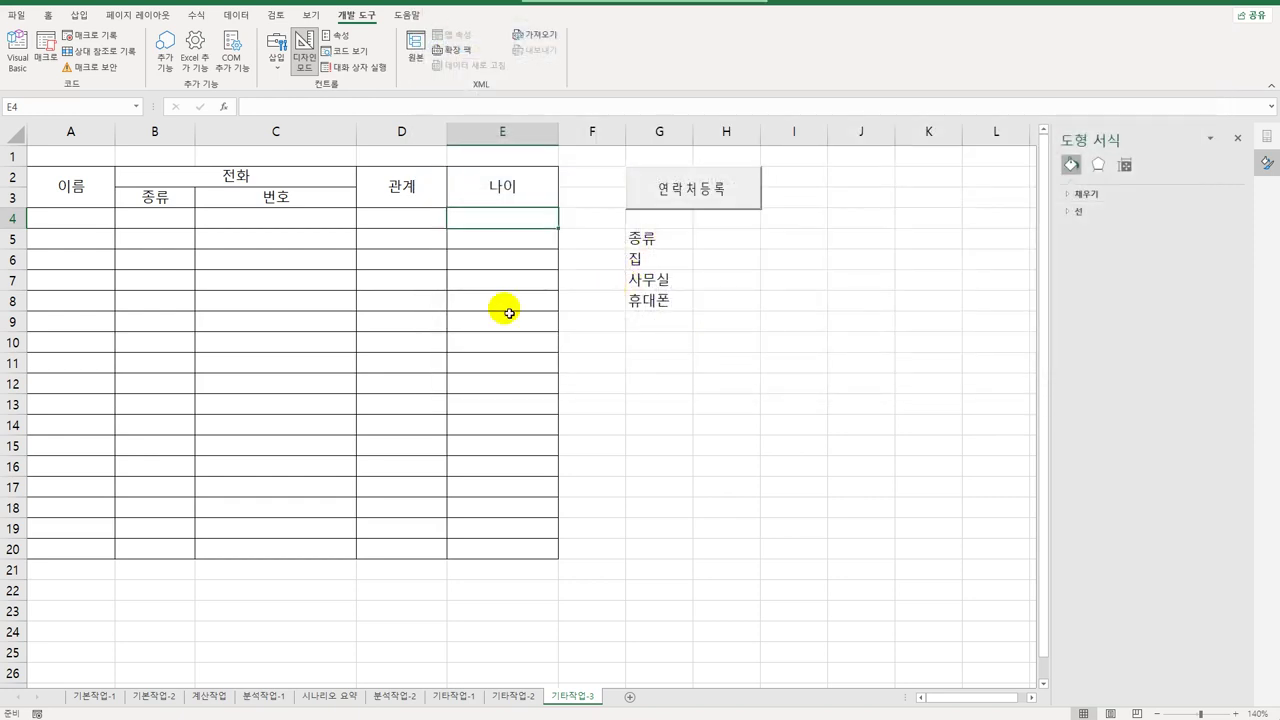
{"action": "left_click", "coordinate": [303, 58]}
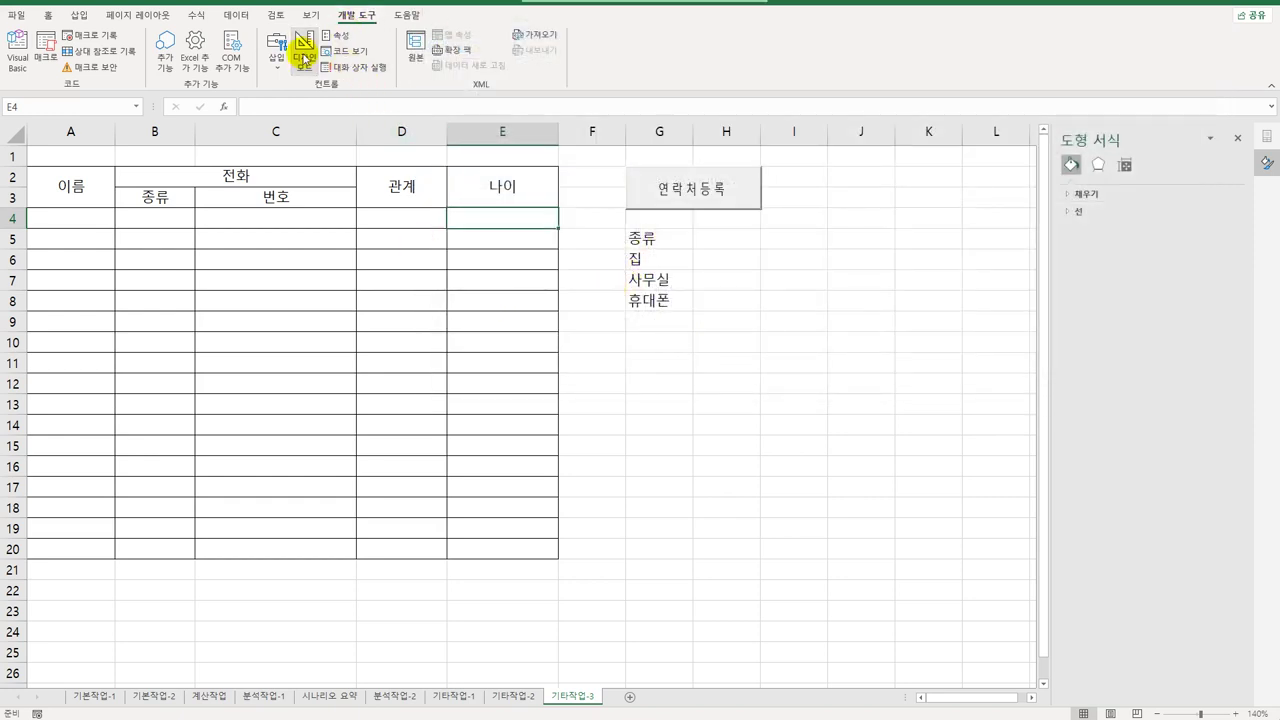
{"action": "left_click", "coordinate": [726, 362]}
{"action": "left_click", "coordinate": [710, 190]}
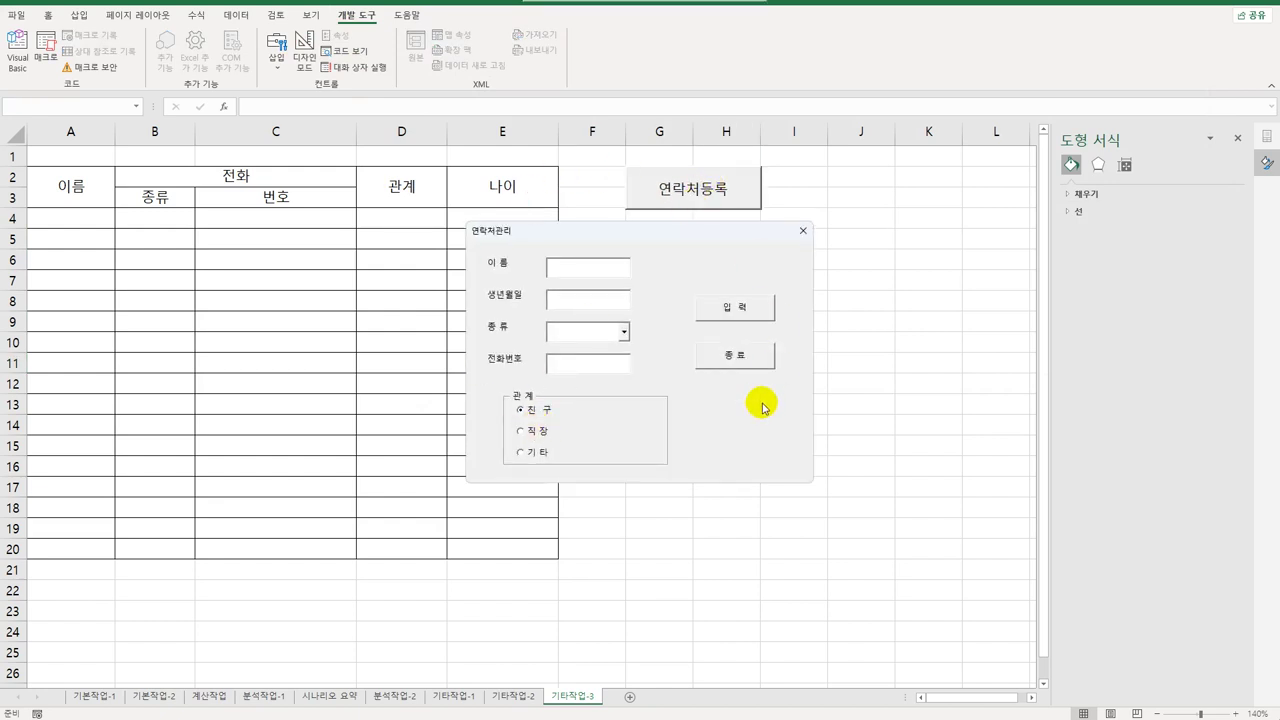
- Check the 종류 list in the 연락처관리 form, and fill in the contact's name and date of birth
{"action": "left_click", "coordinate": [624, 331]}
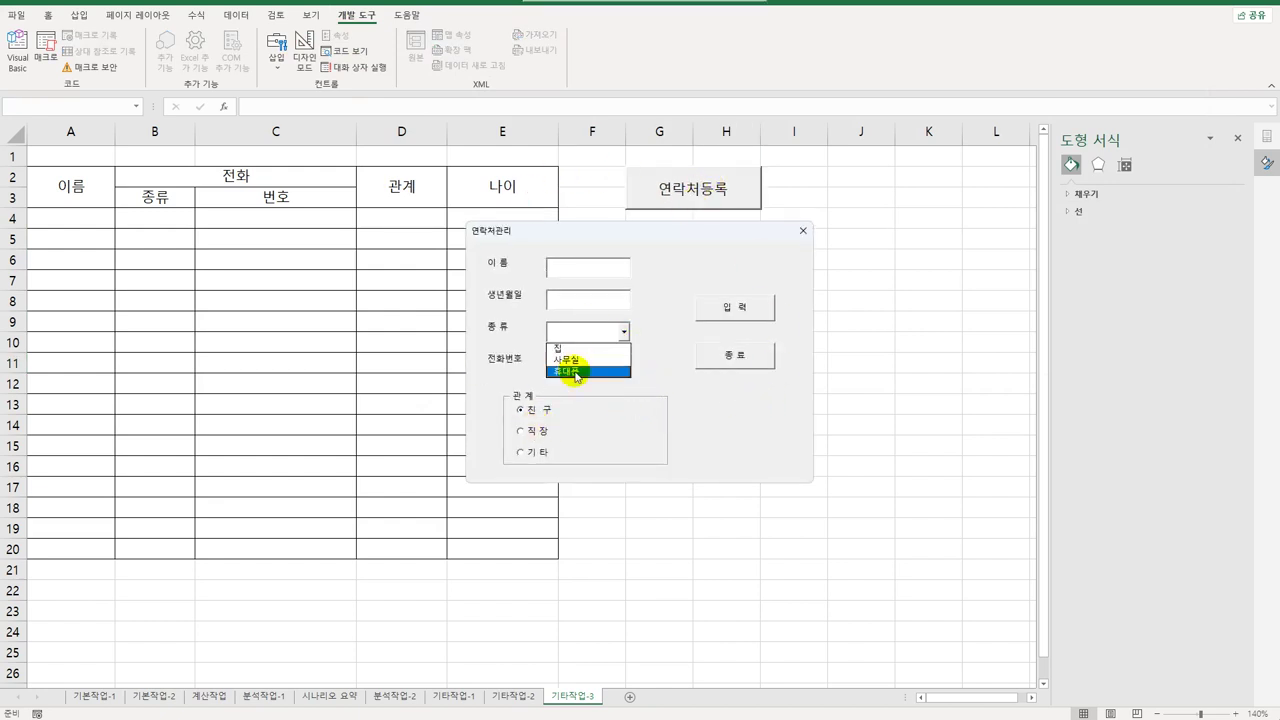
{"action": "left_click", "coordinate": [578, 267]}
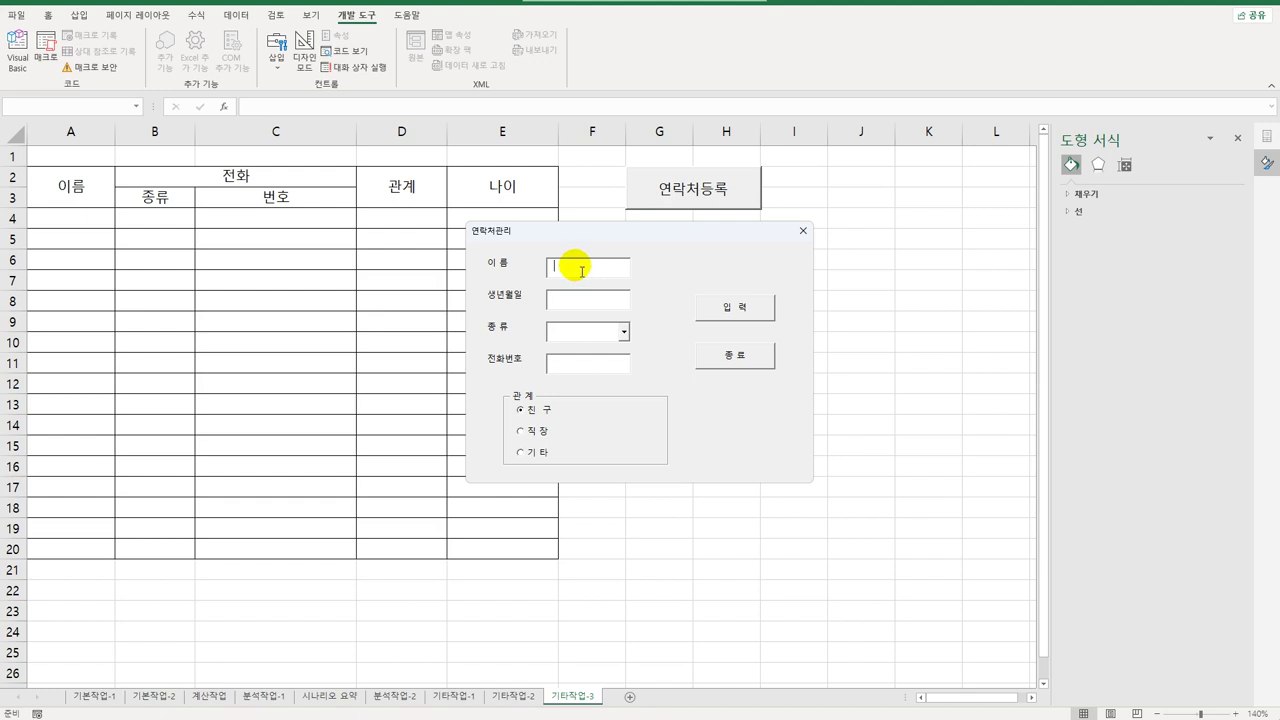
{"action": "type", "text": "홍길동"}
{"action": "key", "text": "Tab"}
{"action": "type", "text": "197"}
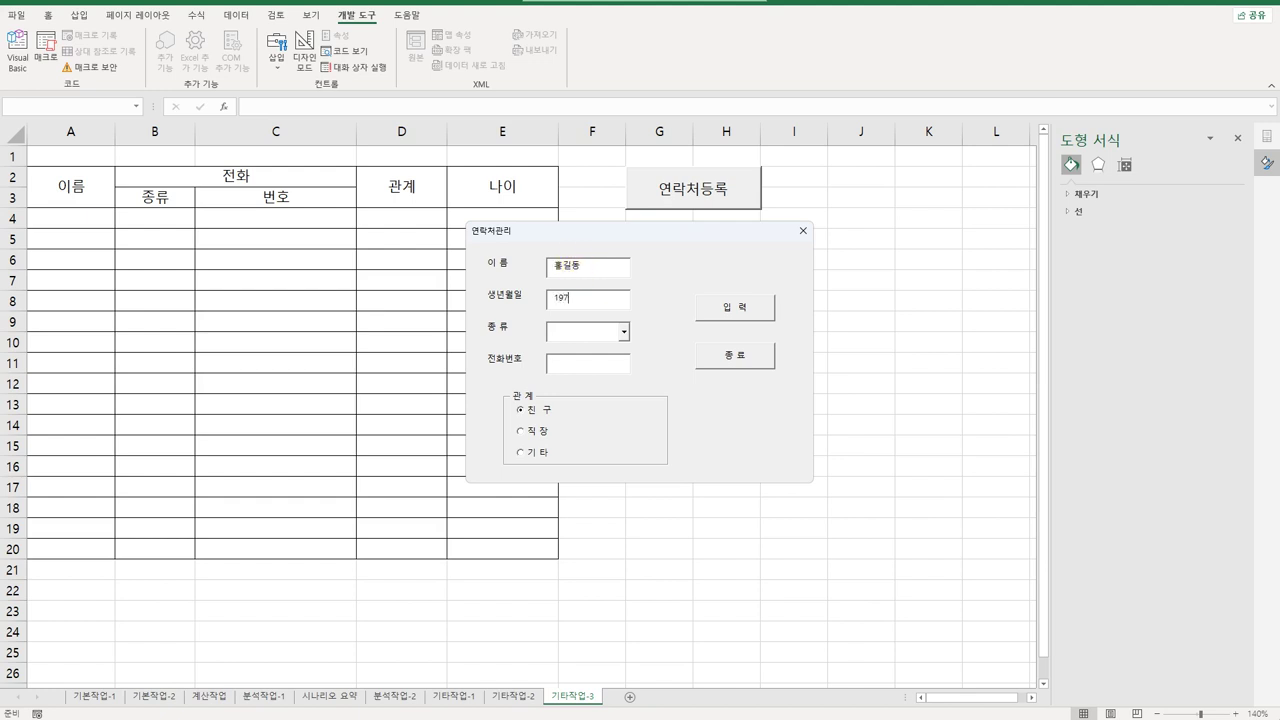
{"action": "type", "text": "2-10-10"}
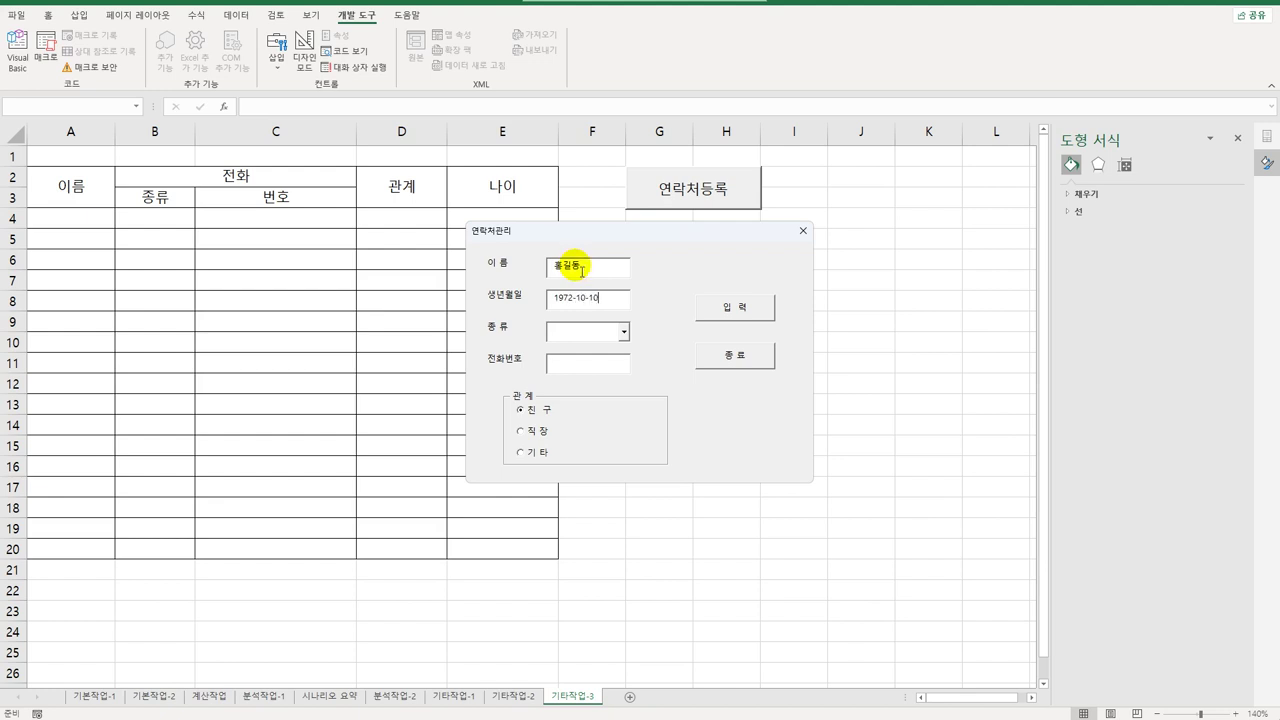
- Choose 사무실 as 종류 and 직장 as 관계, enter the contact's phone number, and submit the record to the sheet
{"action": "left_click", "coordinate": [623, 332]}
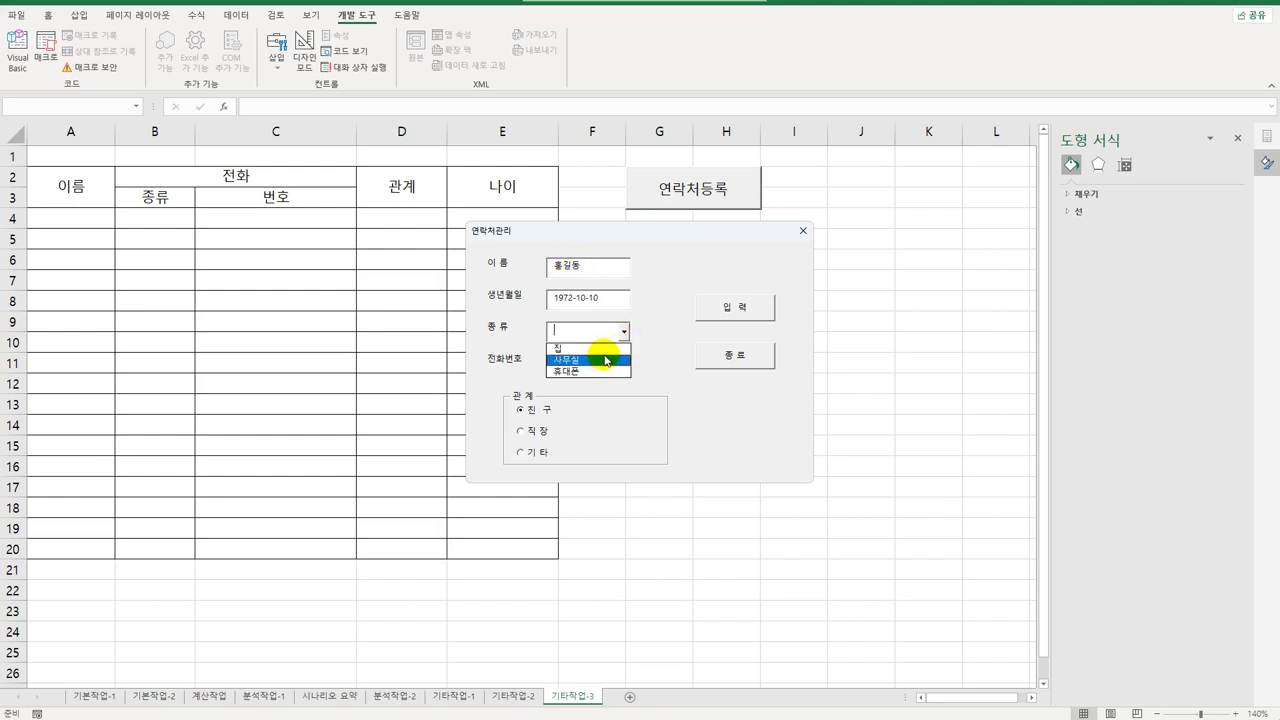
{"action": "left_click", "coordinate": [590, 359]}
{"action": "left_click", "coordinate": [594, 368]}
{"action": "type", "text": "01"}
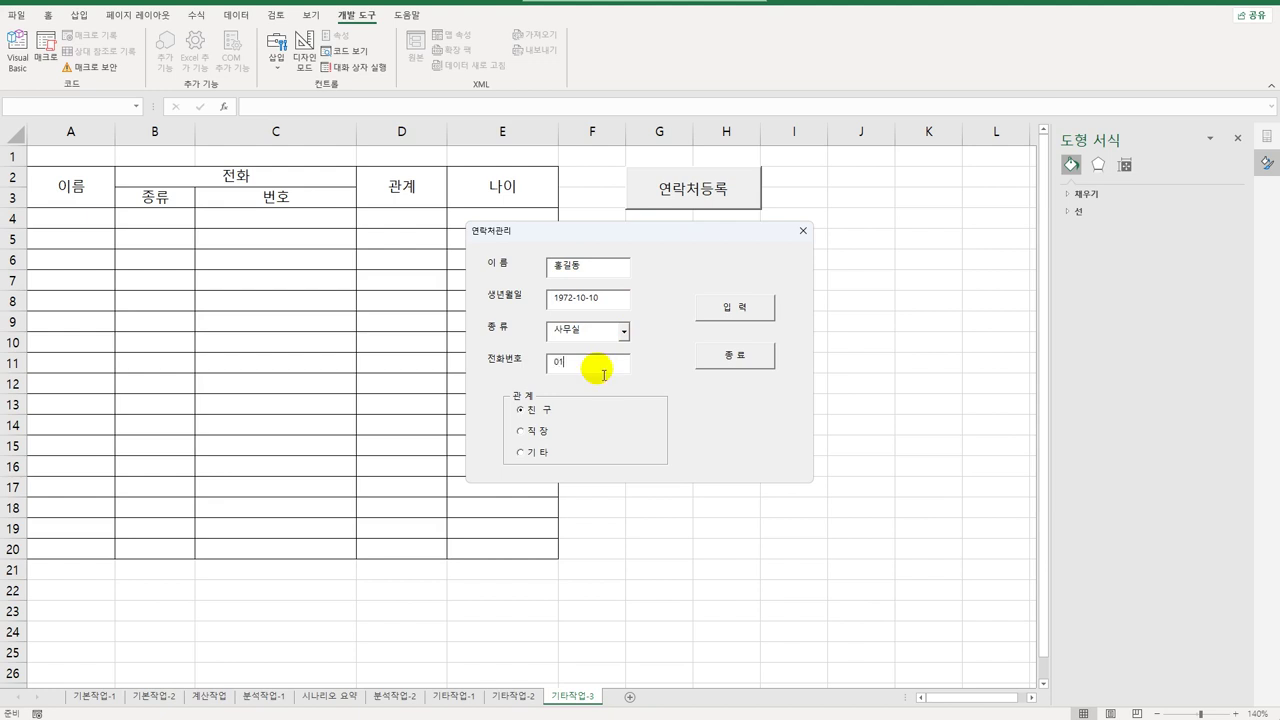
{"action": "type", "text": "0-1000-2000"}
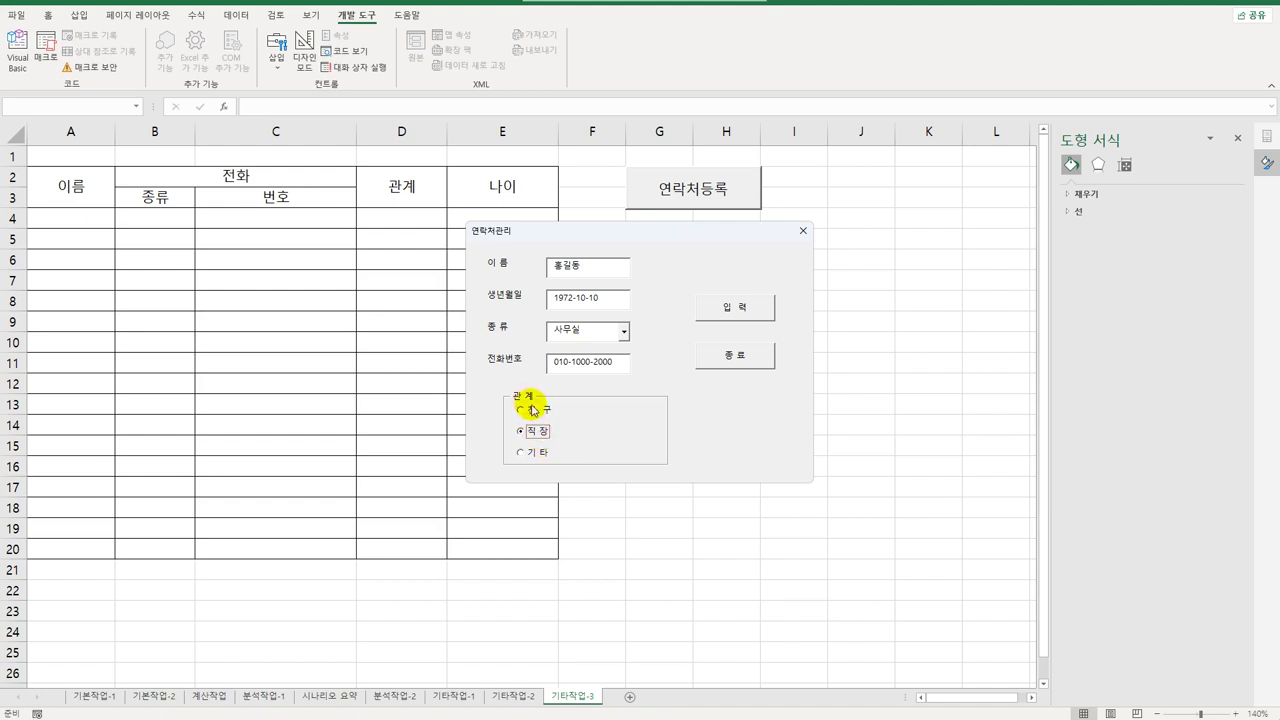
{"action": "left_click", "coordinate": [538, 432]}
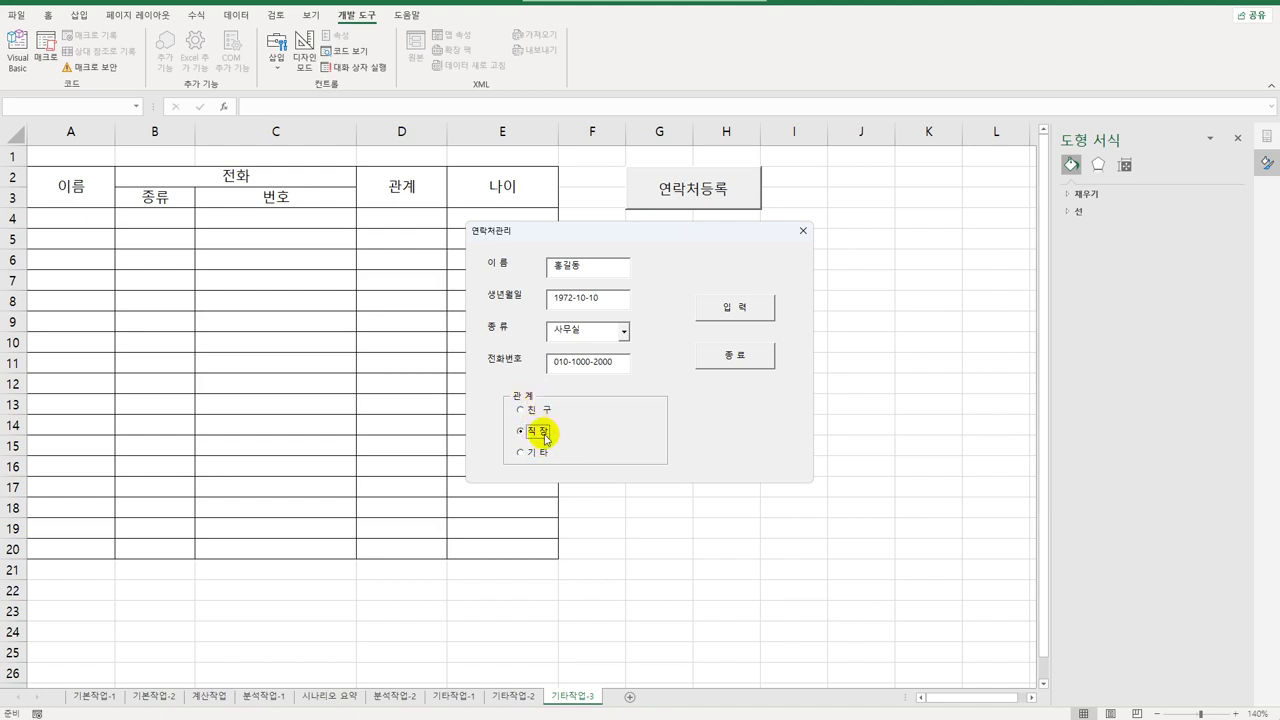
{"action": "left_click", "coordinate": [716, 312]}
{"action": "left_click_drag", "start_coordinate": [609, 229], "coordinate": [751, 245]}
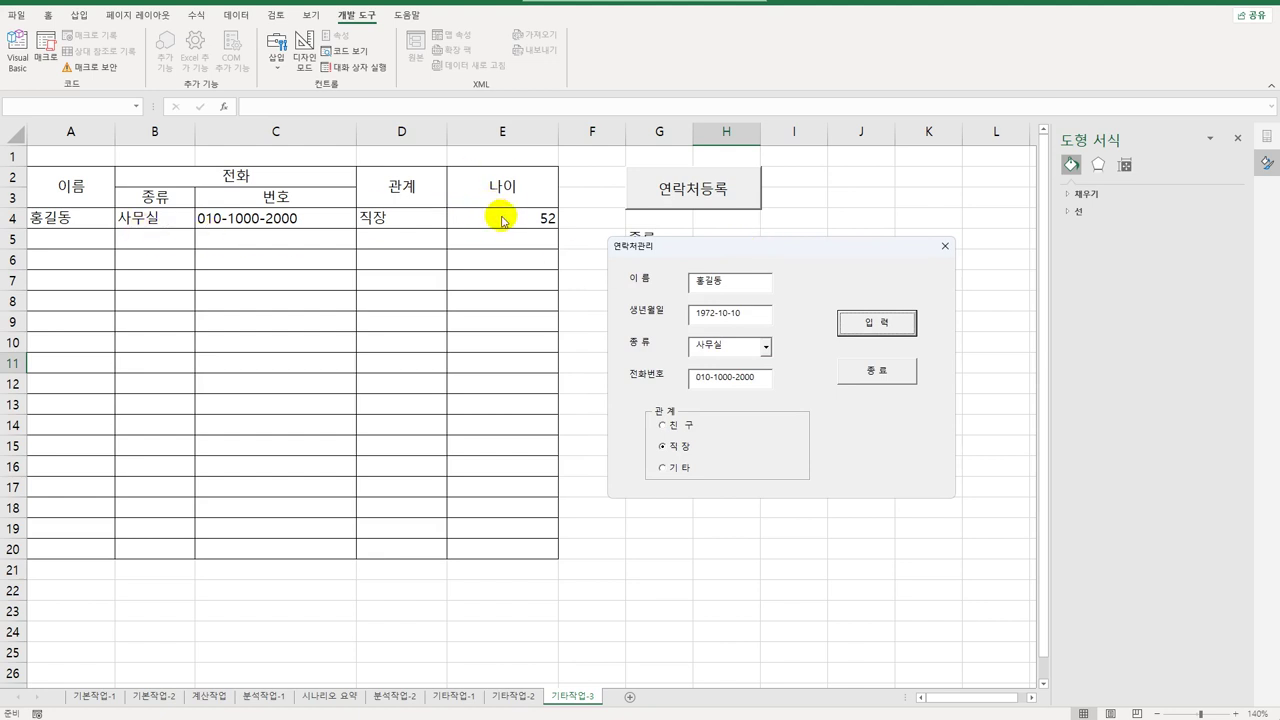
- End the 연락처관리 form with 종료 and acknowledge the closing date-and-time message
{"action": "left_click", "coordinate": [877, 372]}
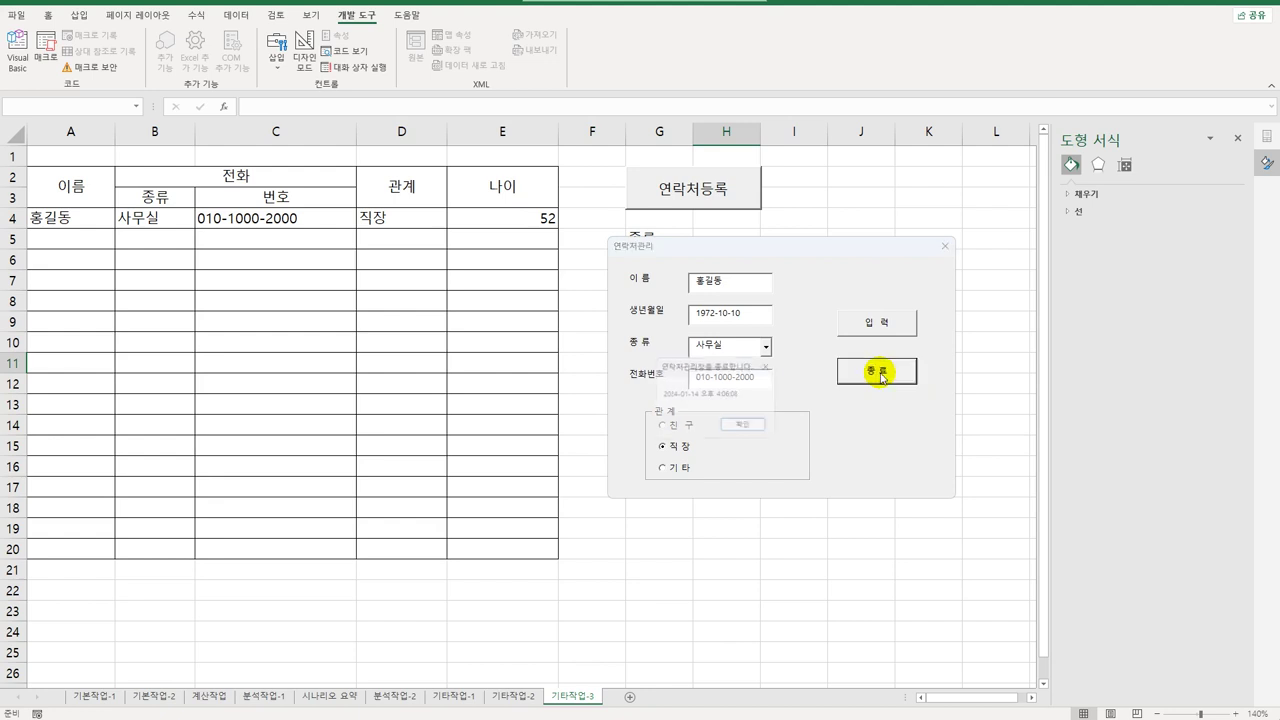
{"action": "left_click_drag", "start_coordinate": [719, 373], "coordinate": [426, 322]}
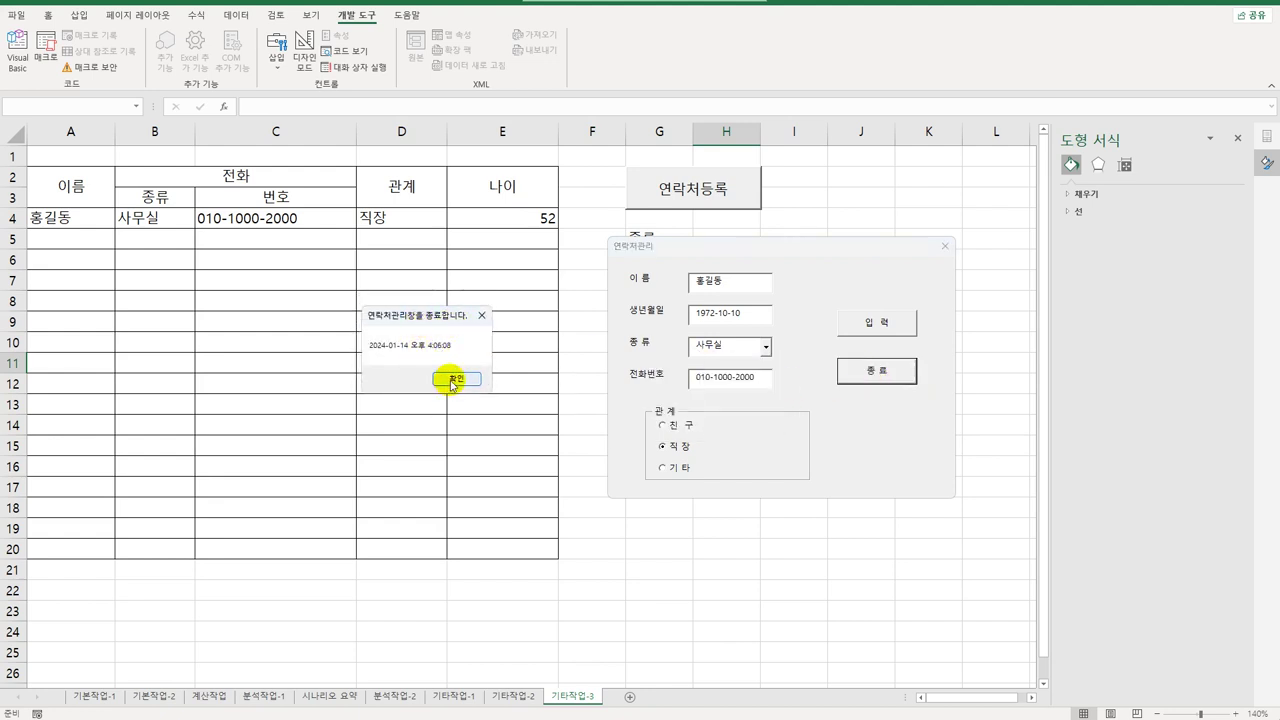
{"action": "left_click", "coordinate": [451, 379]}
{"action": "left_click", "coordinate": [808, 392]}
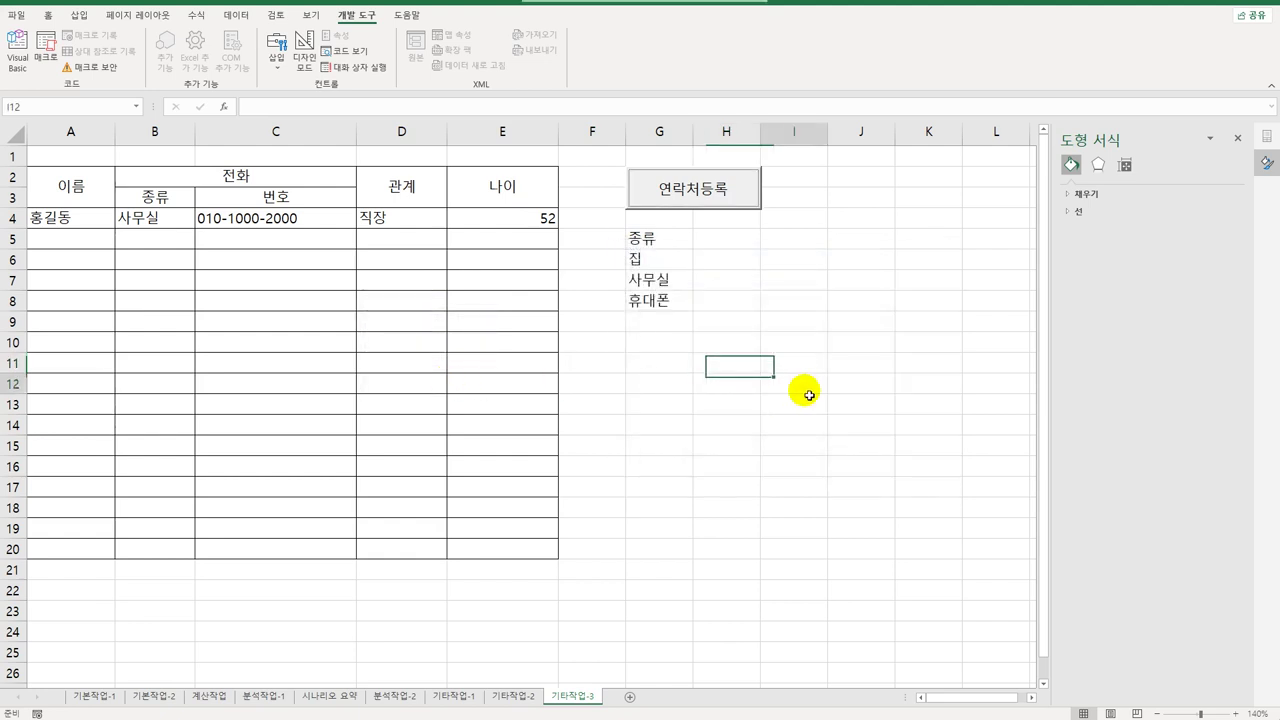